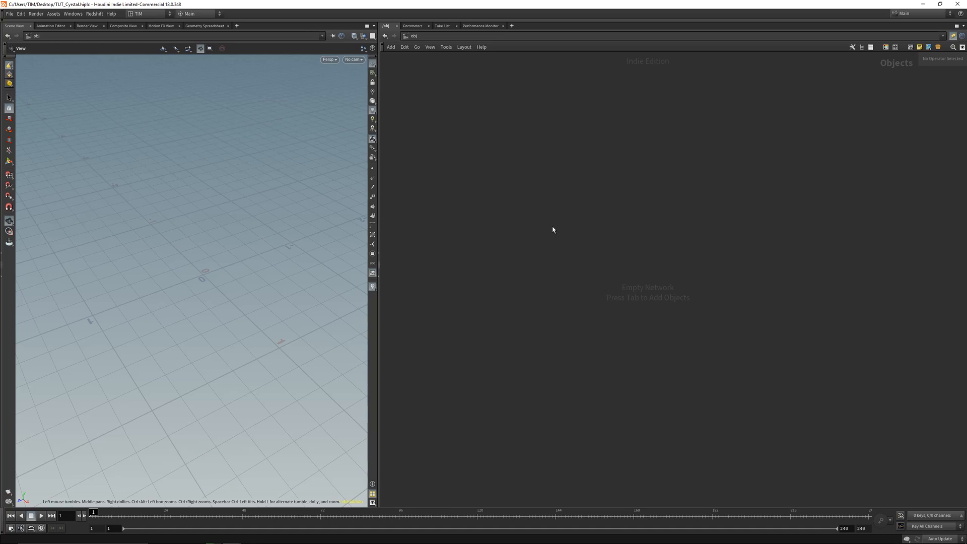
Add a Geometry object to the empty scene network
key("Tab")
type("geo")
key("Return")
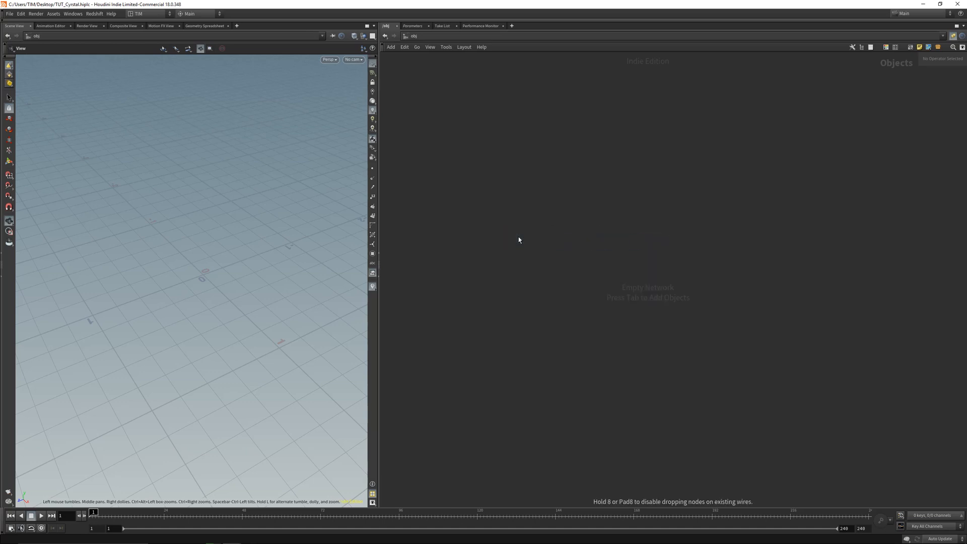
left_click(519, 240)
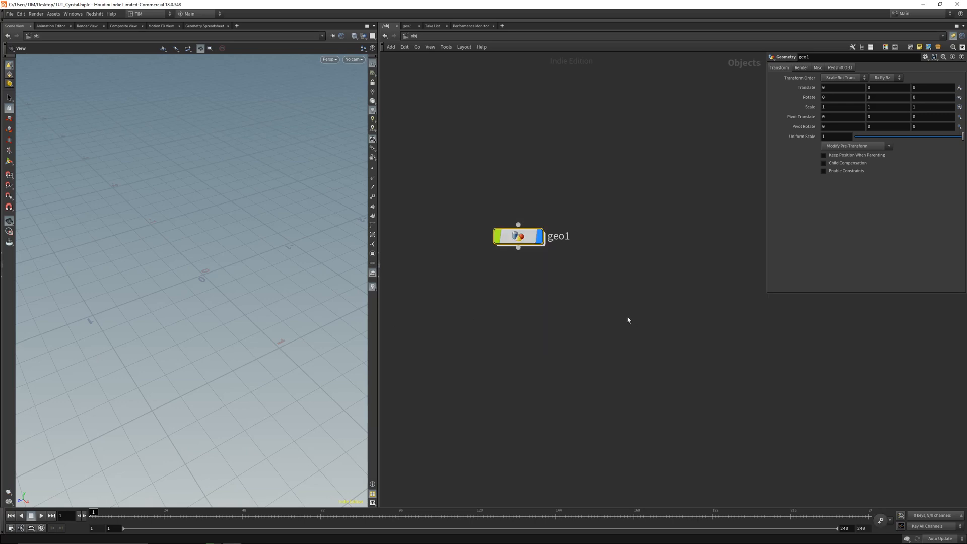
Give the geo1 node a circular shape and colour it black
key("z")
left_click(935, 466)
key("c")
left_click(917, 501)
key("c")
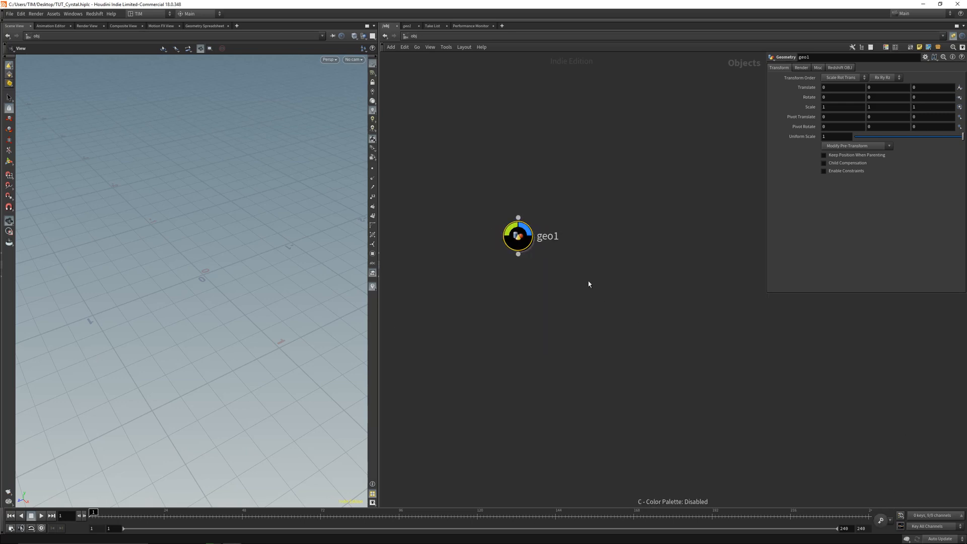
Rename the geometry node to GEO_CRYSTAL
double_click(548, 236)
type("GEO_")
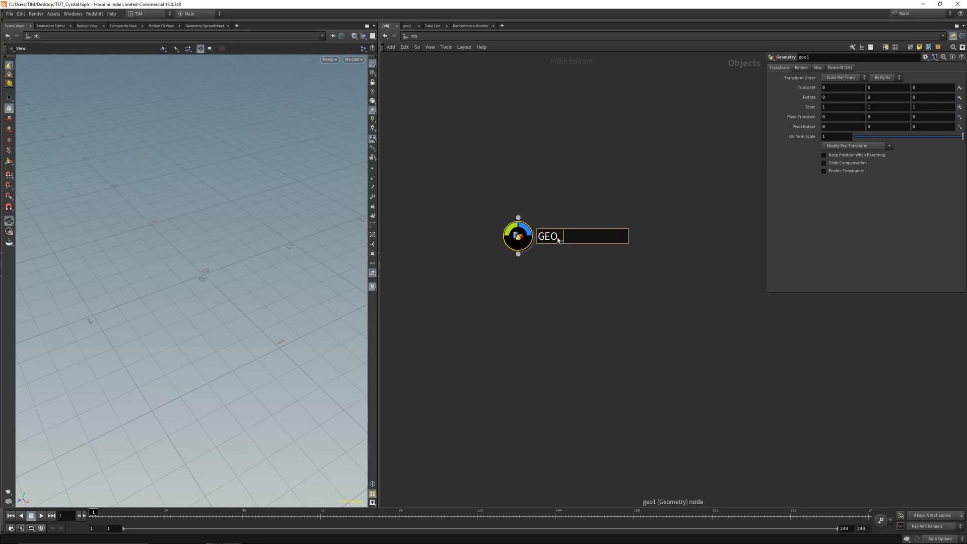
type("CRYSTAL")
key("Return")
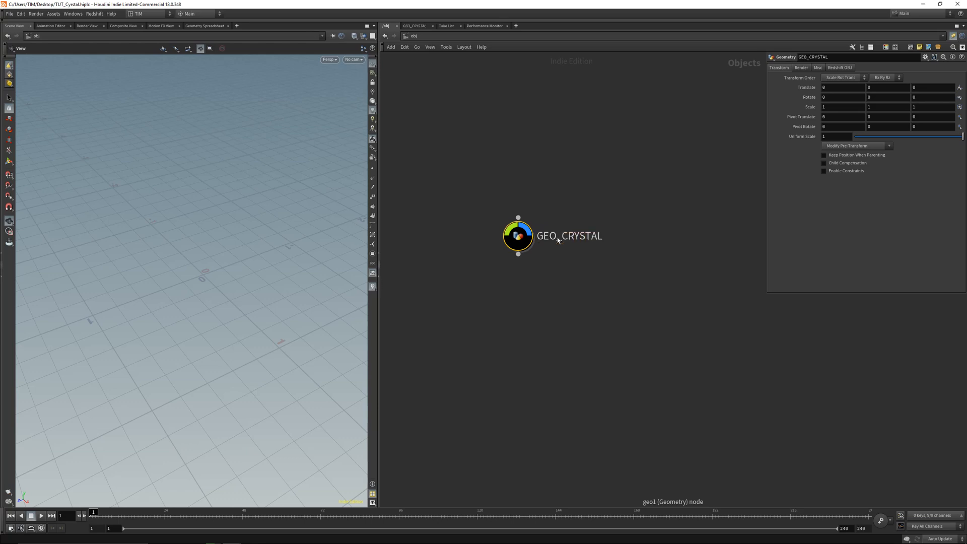
Add a Circle node inside the GEO_CRYSTAL network
key("i")
key("Tab")
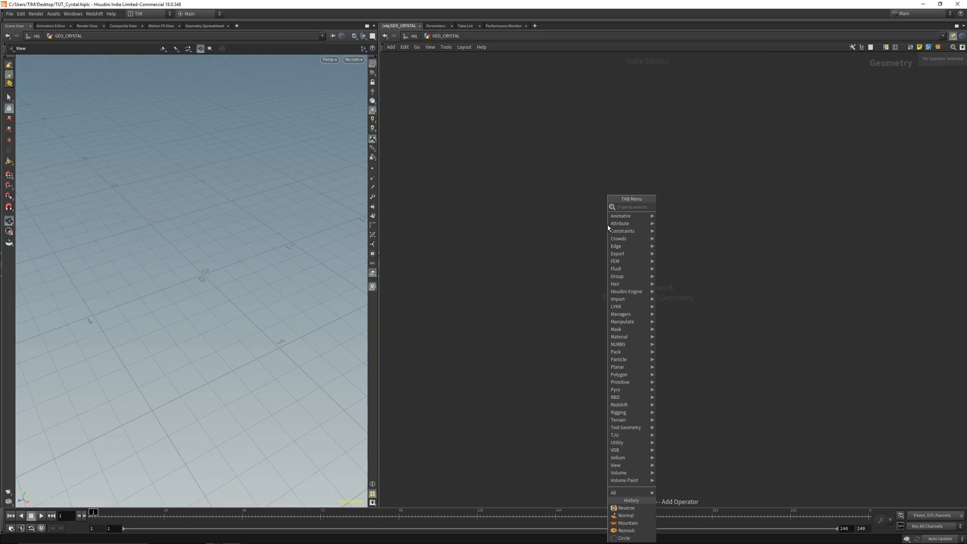
type("ci")
left_click(677, 207)
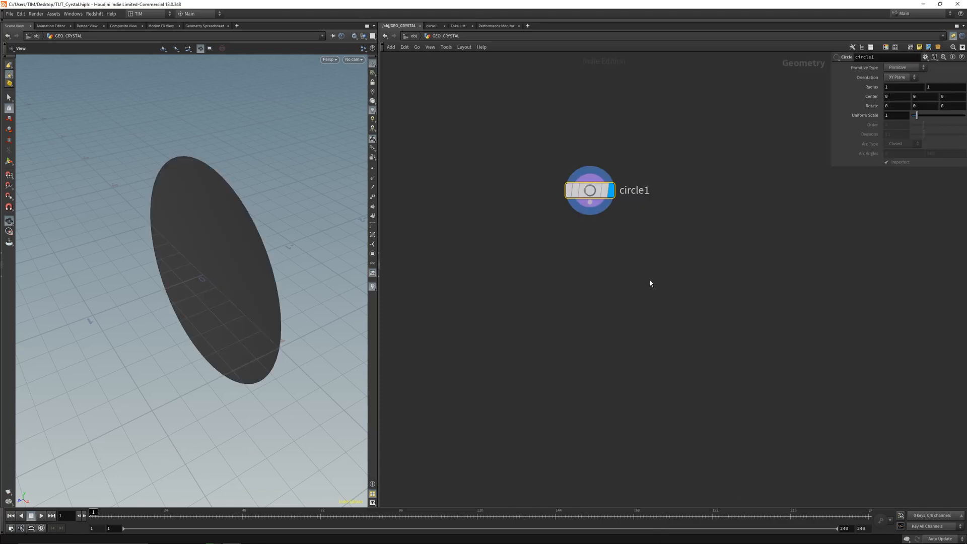
Set the circle's orientation to ZX Plane so it lies flat on the grid
left_click_drag(227, 232, 353, 209)
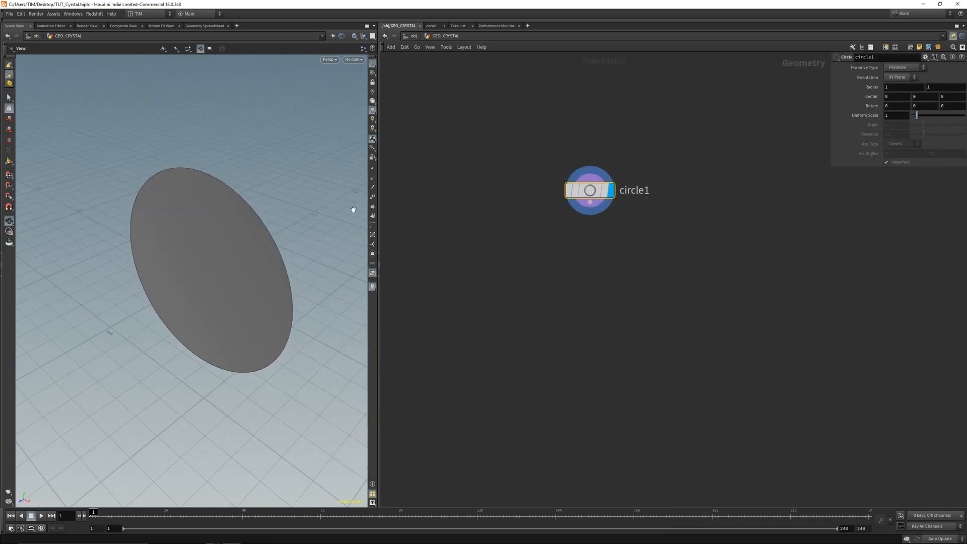
left_click(900, 77)
left_click(899, 98)
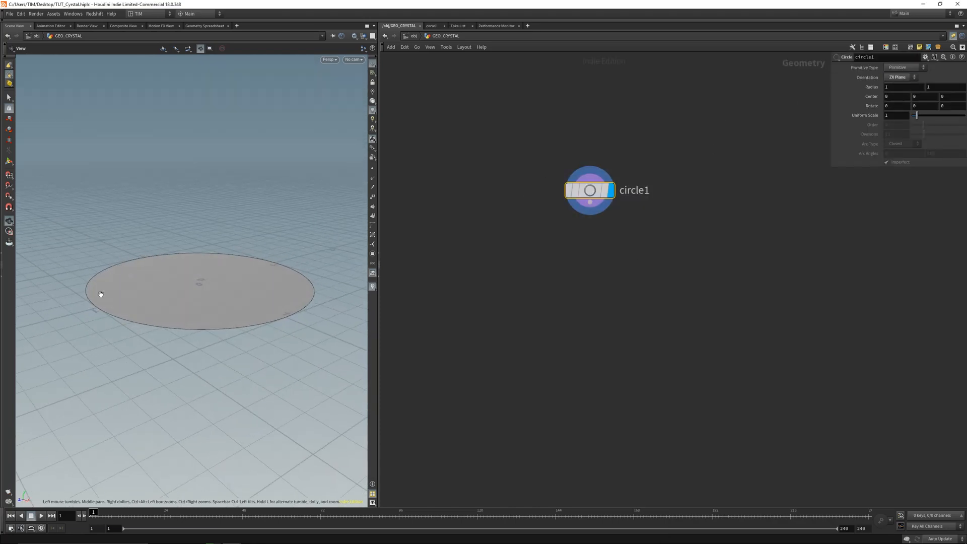
left_click_drag(101, 294, 212, 259)
Change the circle's primitive type to Polygon and set its divisions to 64
left_click(905, 67)
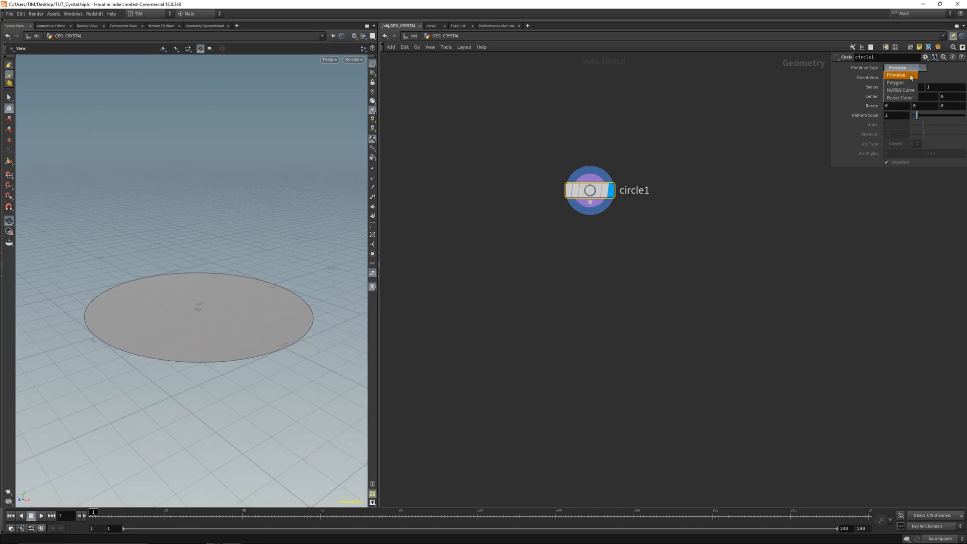
left_click(898, 83)
left_click(899, 133)
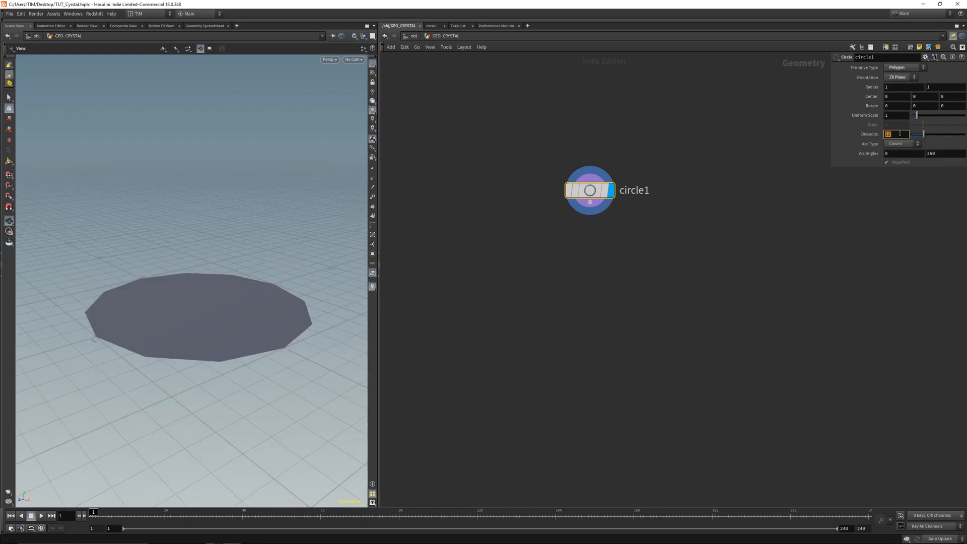
type("64")
key("Return")
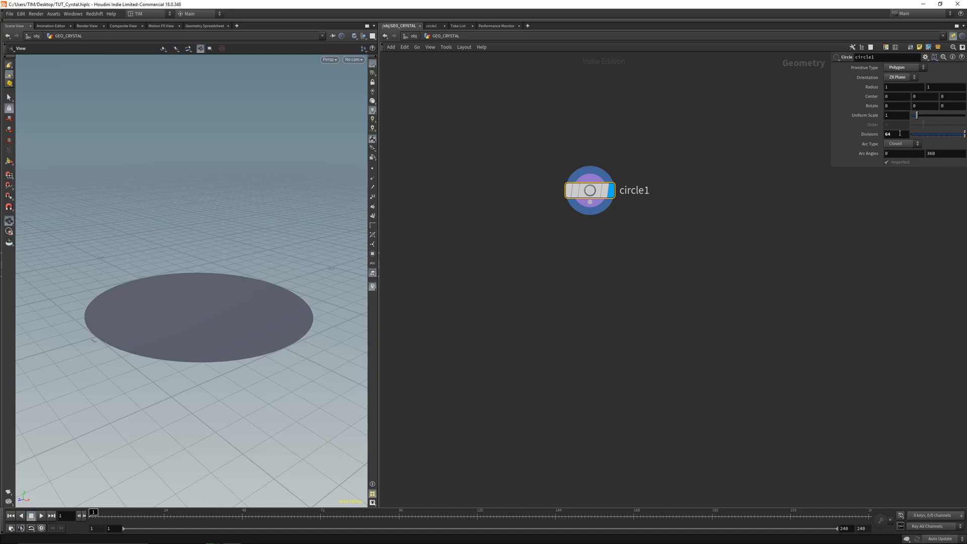
left_click_drag(233, 236, 237, 279)
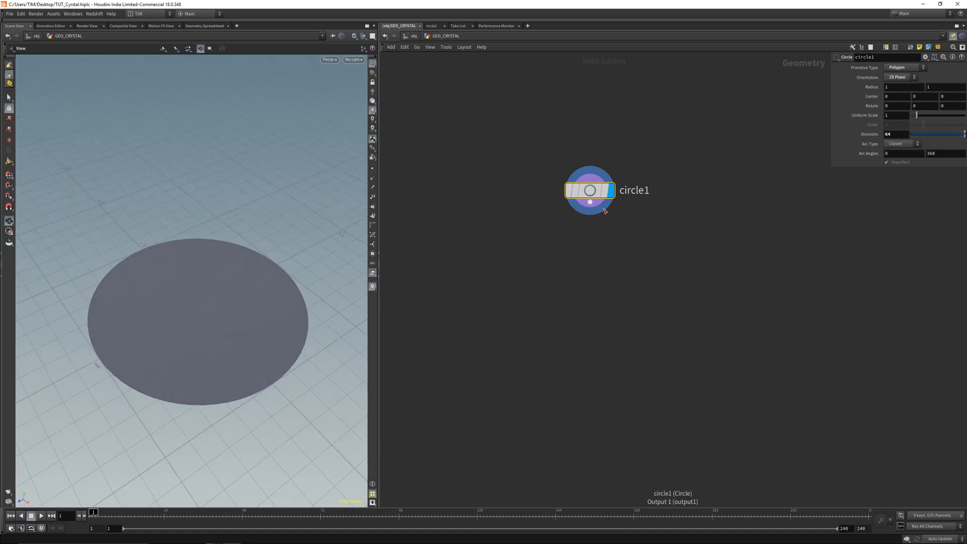
Add a Remesh node fed by the circle's output and display its result with wireframe shading
left_click_drag(605, 211, 572, 310)
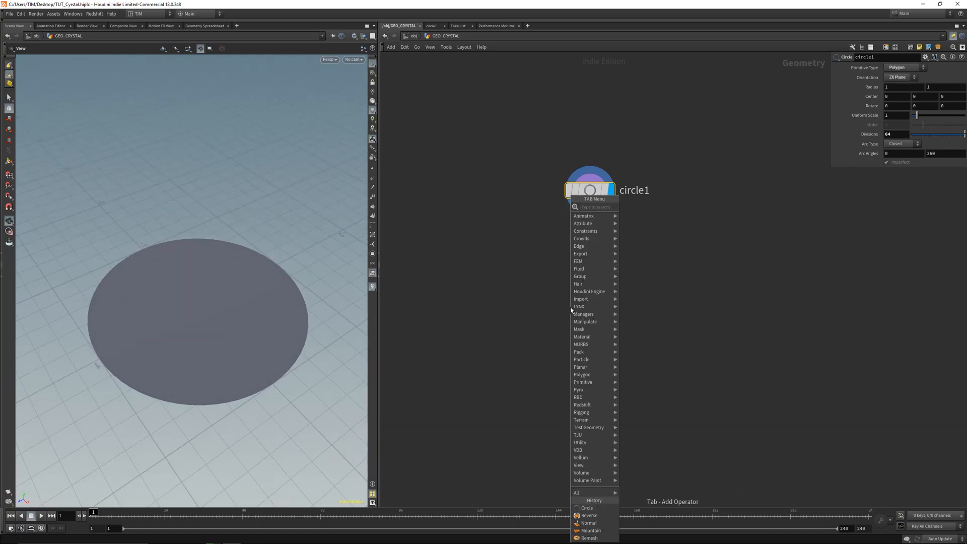
type("m")
key("BackSpace")
type("re")
left_click(651, 222)
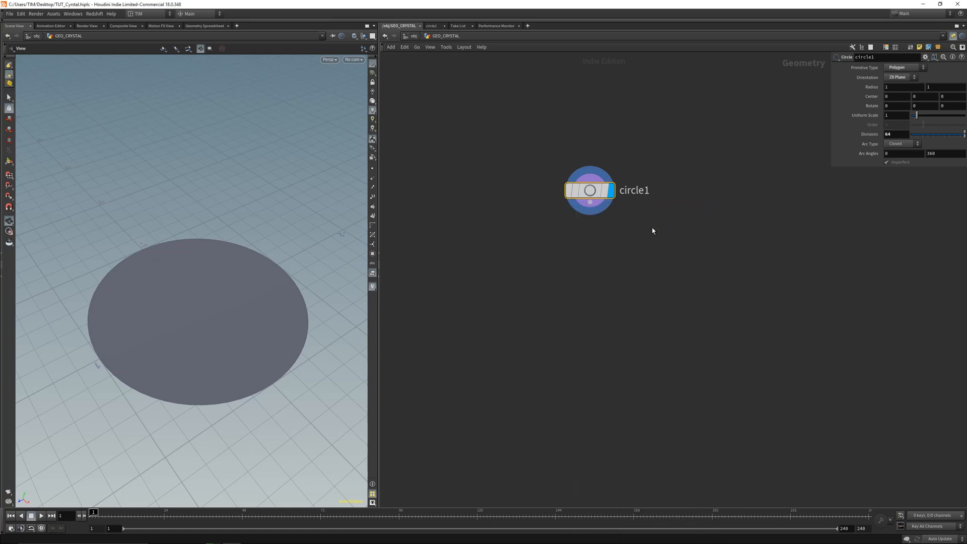
left_click_drag(598, 207, 589, 302)
left_click(591, 307)
key("shift+s")
Set the Remesh node's target size to 0.05
left_click(896, 158)
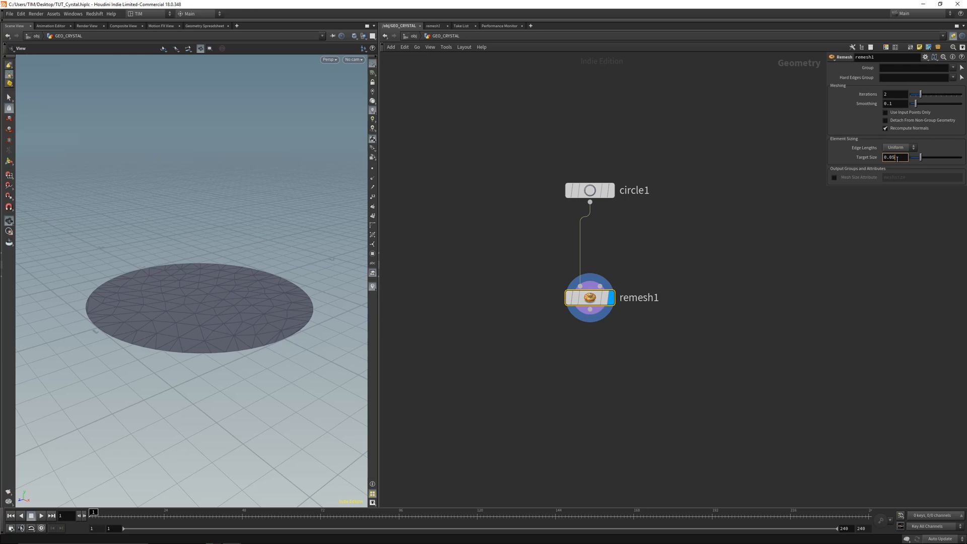
type("0.05")
key("Return")
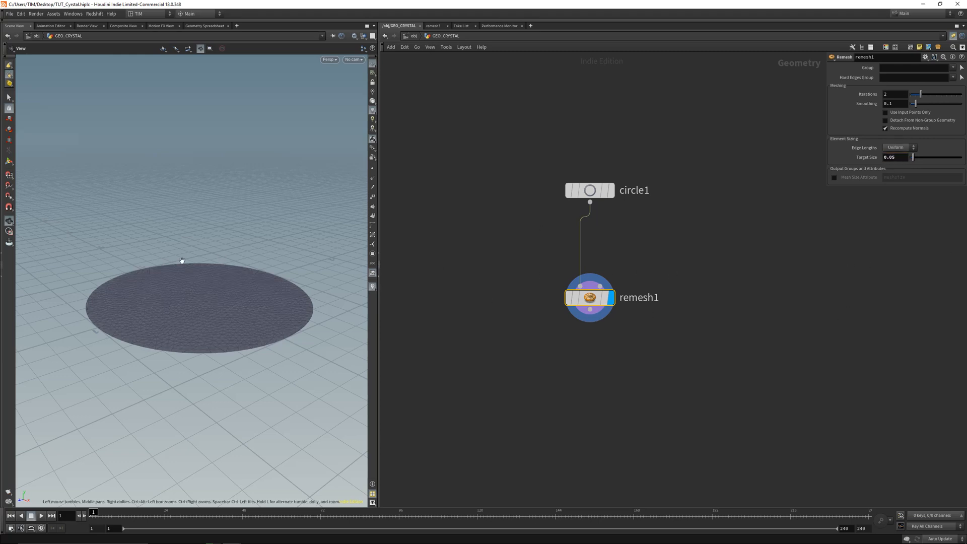
left_click_drag(208, 259, 207, 276)
Add a Normal node after the remesh, display it, and set it to add normals to Points
middle_click_drag(525, 360, 506, 285)
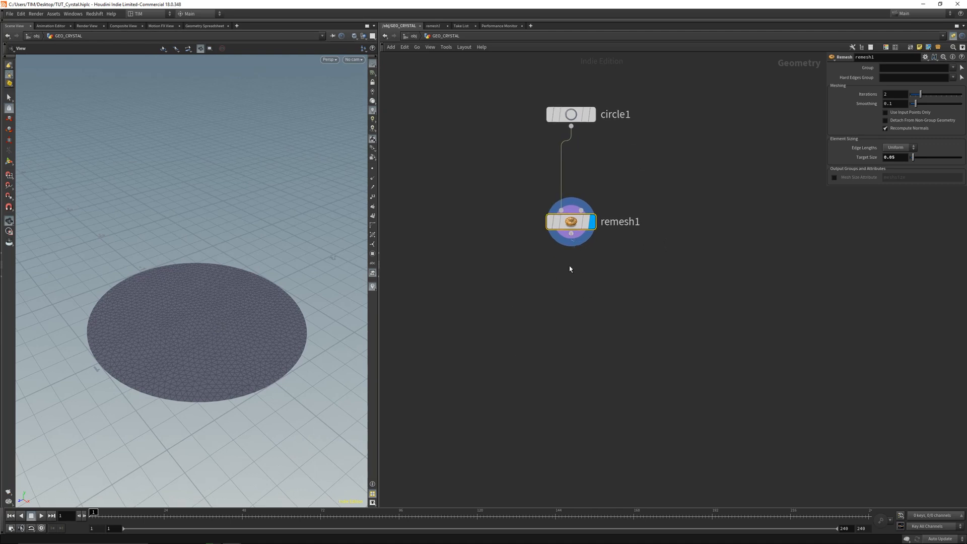
key("Tab")
type("normal")
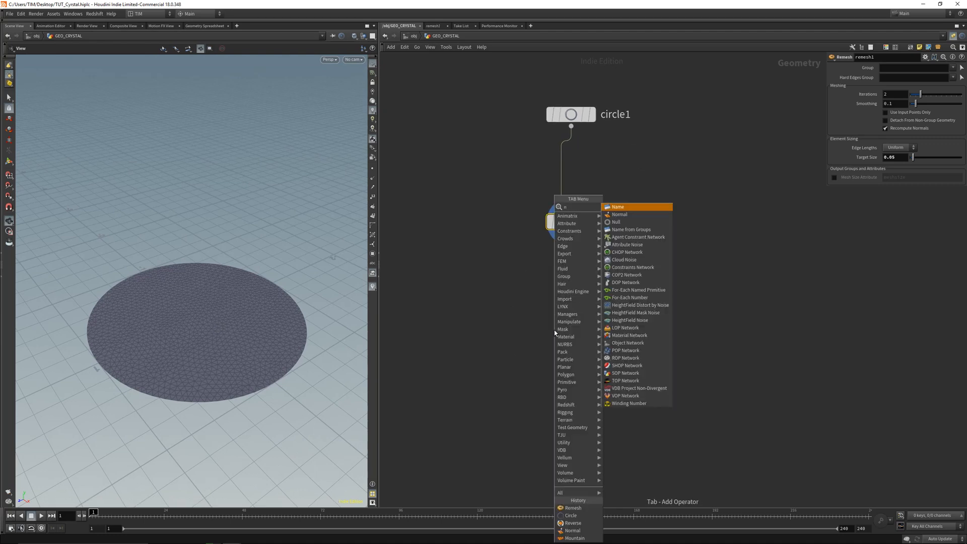
key("Return")
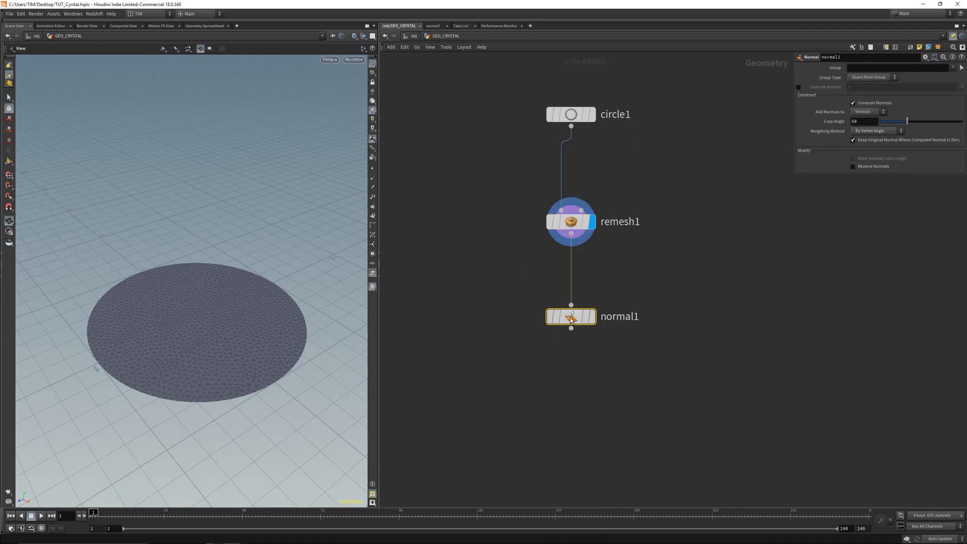
left_click(570, 317)
left_click(861, 112)
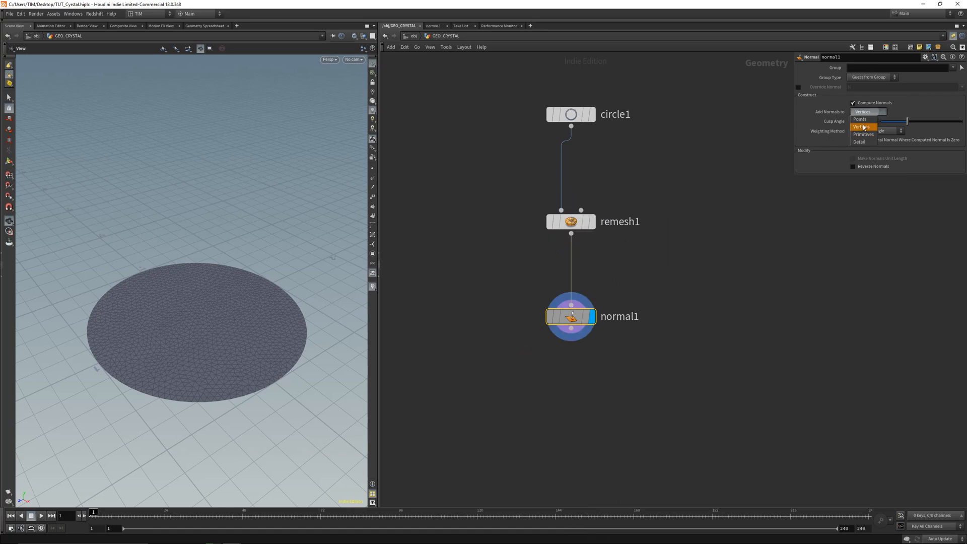
left_click(862, 121)
Insert a Mountain node on the connection between remesh1 and normal1
key("Tab")
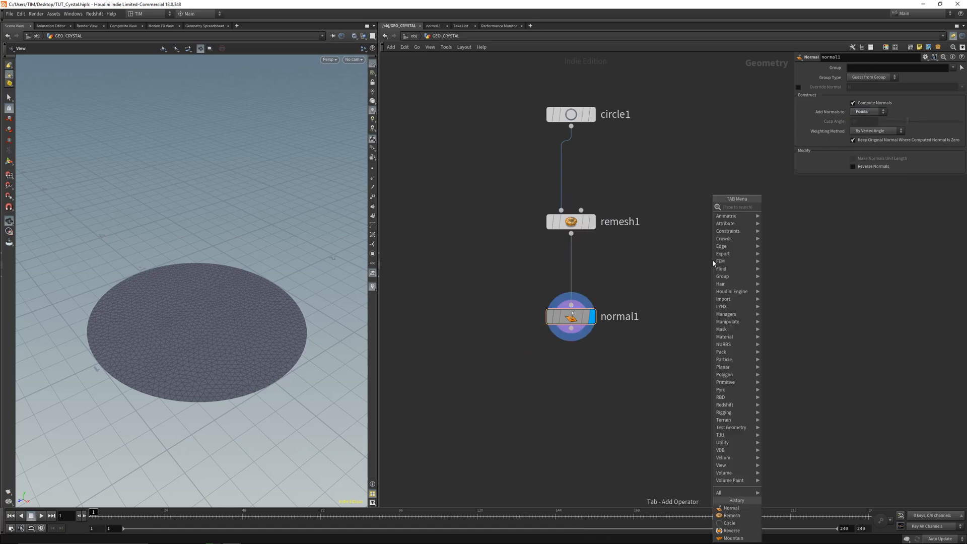
type("mou")
key("Return")
left_click(563, 269)
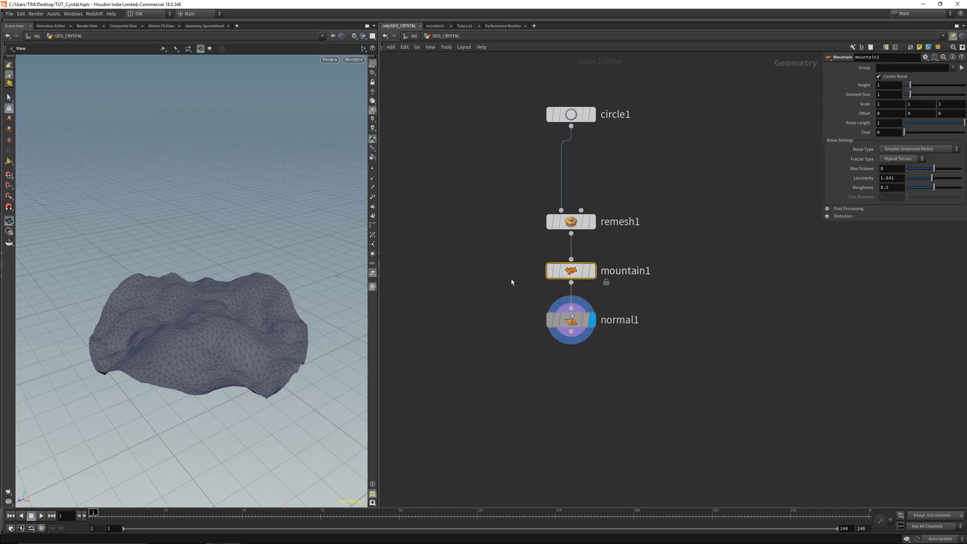
Set the Mountain noise offset to 1.4 on all axes and the element size to 1.13
middle_click_drag(866, 113, 915, 114)
left_click_drag(911, 94, 911, 95)
left_click_drag(237, 302, 322, 294)
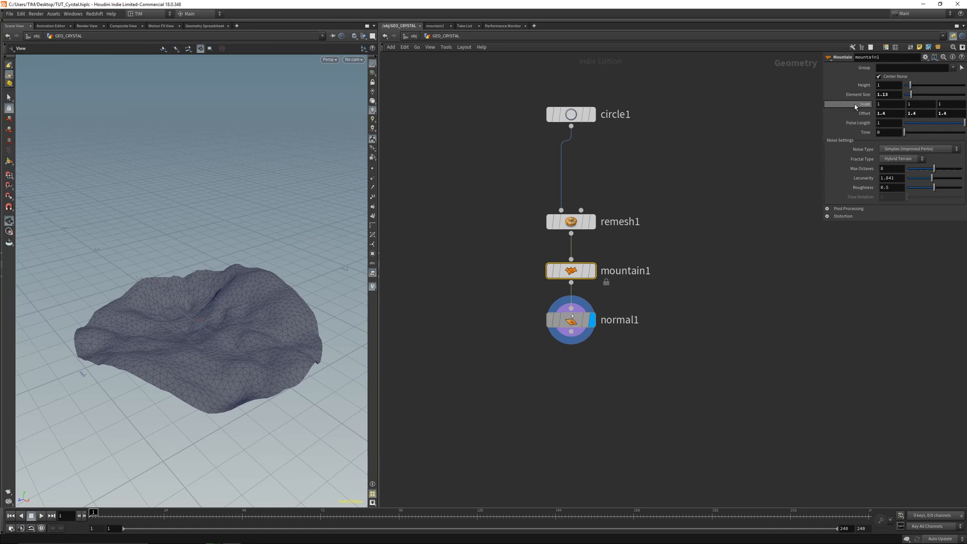
Raise the Mountain noise height to 1.81 and save the scene file
left_click_drag(910, 85, 914, 89)
mouse_move(242, 309)
left_mouse_down()
mouse_move(253, 308)
mouse_move(240, 300)
left_mouse_up()
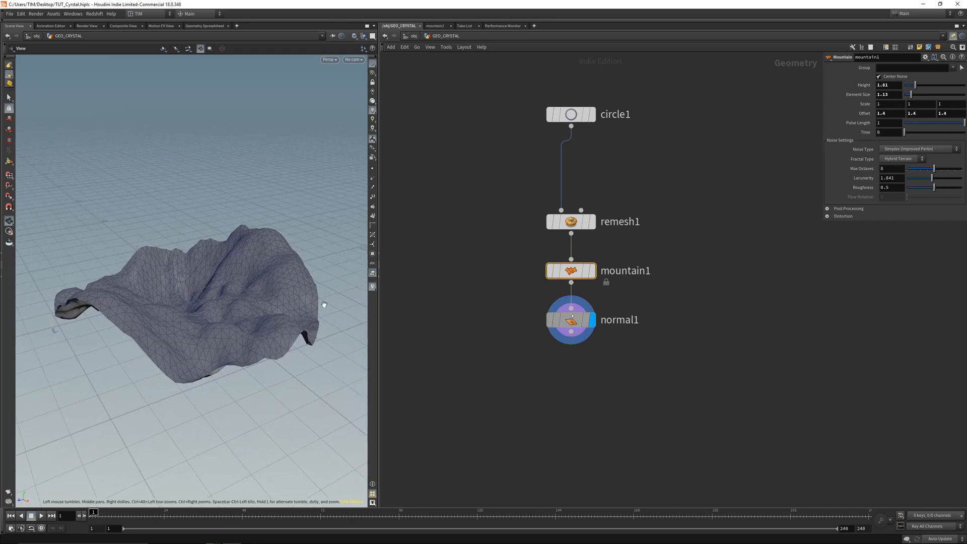
key("ctrl+s")
Add an Attribute Wrangle below normal1, connect it to the normal output in its first input, and display it
middle_click_drag(524, 380, 537, 273)
left_click(563, 223)
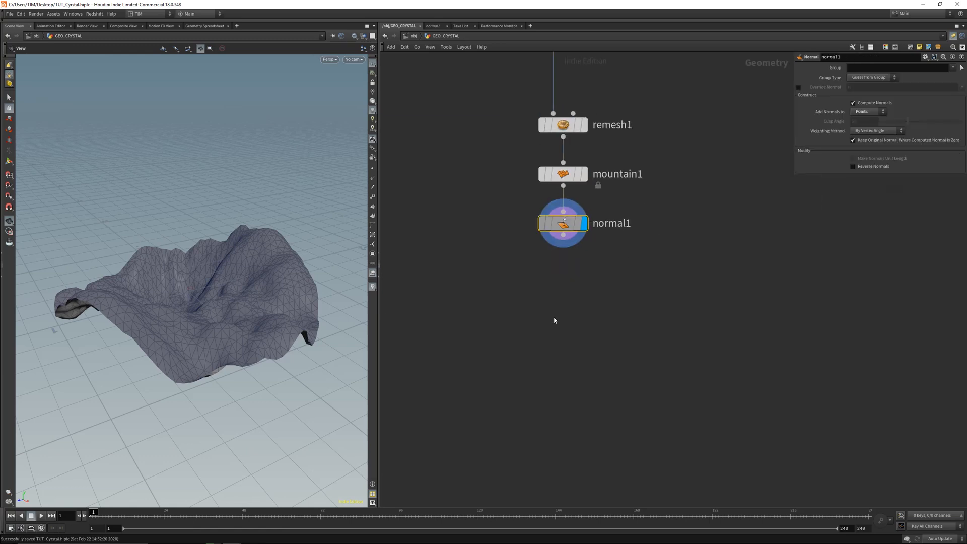
key("Tab")
type("aw")
key("Return")
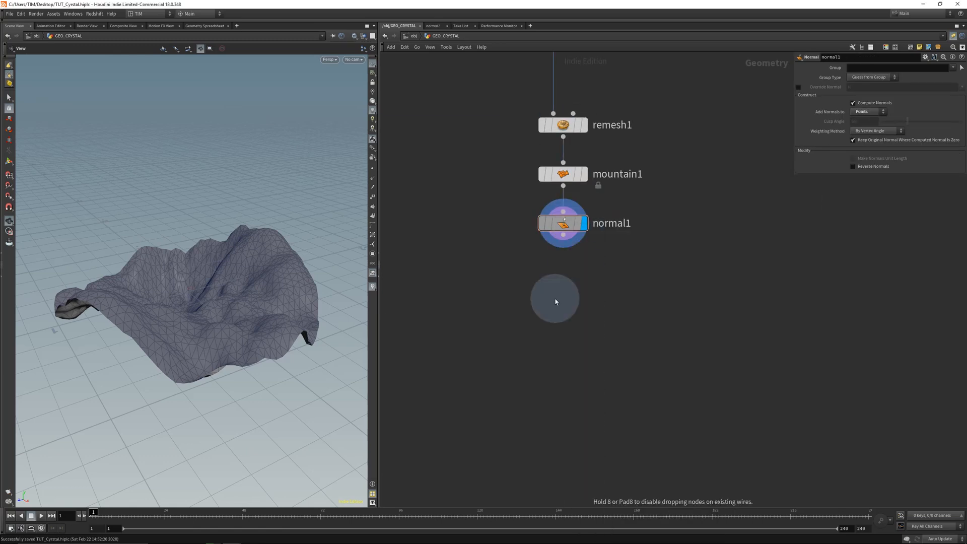
left_click(557, 301)
left_click(563, 235)
left_click(551, 288)
left_click(572, 296)
Rename the Attribute Wrangle node to reverse_N
left_click(608, 302)
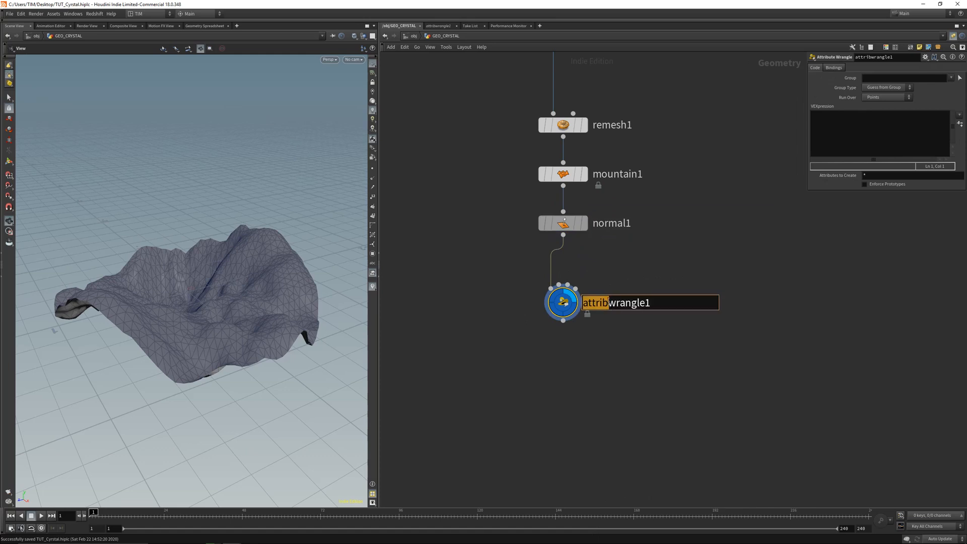
double_click(608, 301)
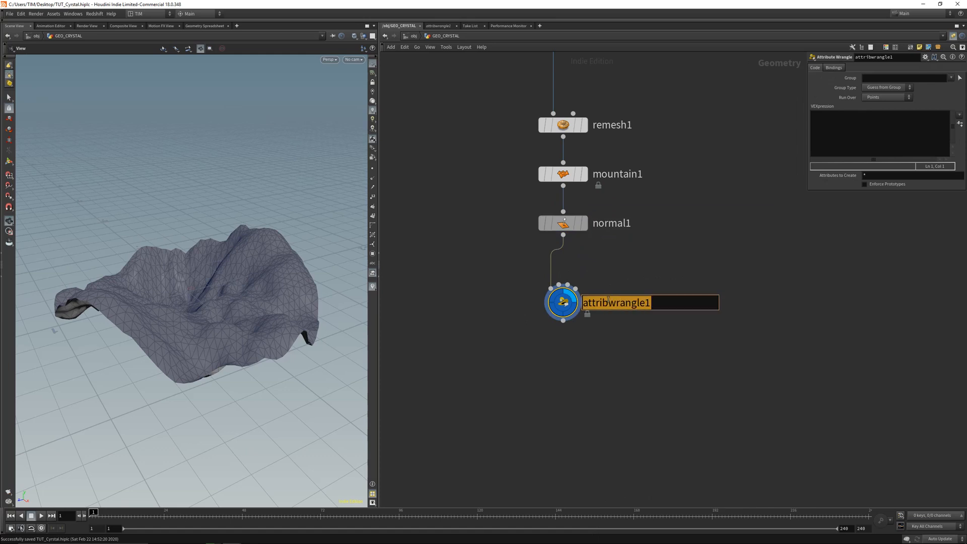
type("reve")
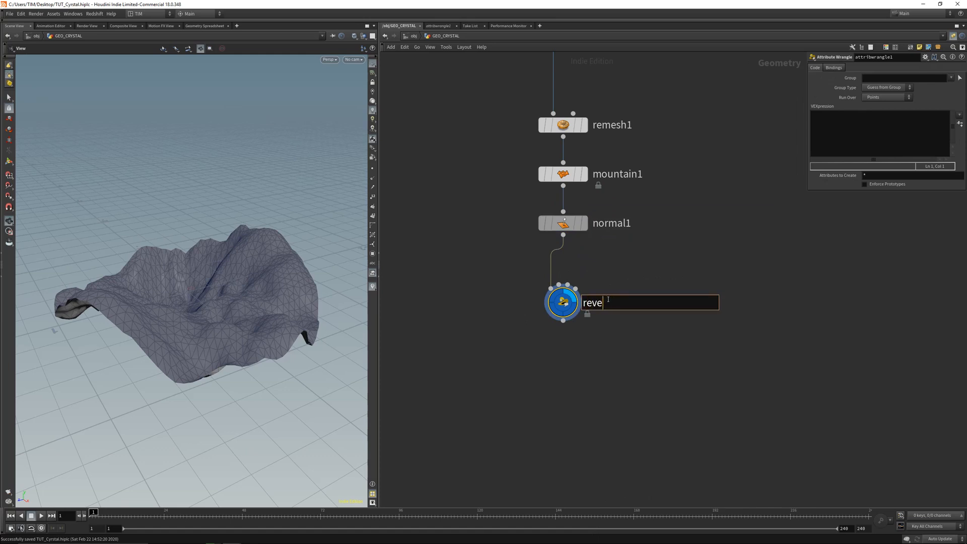
key("BackSpace")
key("BackSpace")
key("BackSpace")
key("BackSpace")
type("reverse_N")
key("Return")
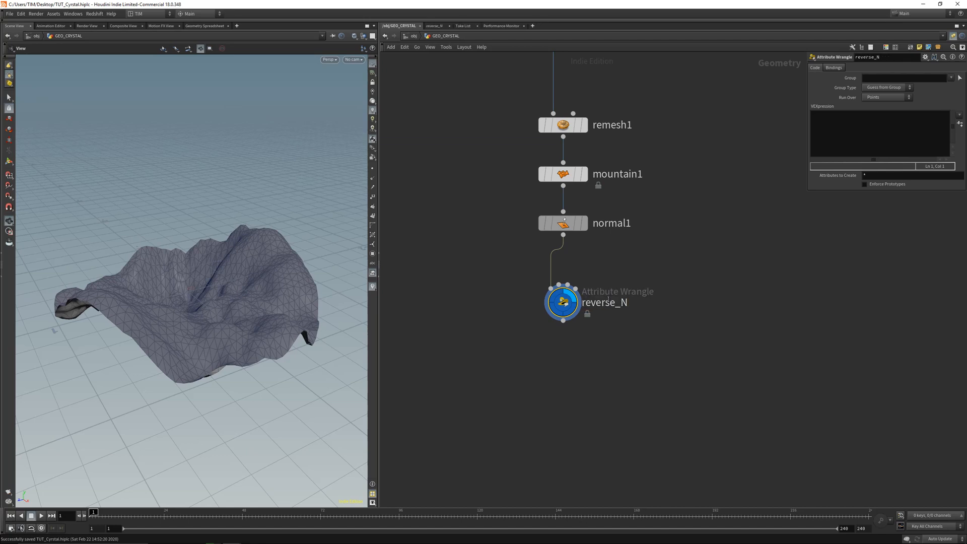
Write the VEX expression @N = -@N; in reverse_N and check the flipped point normals temporarily in the viewport
left_click(896, 139)
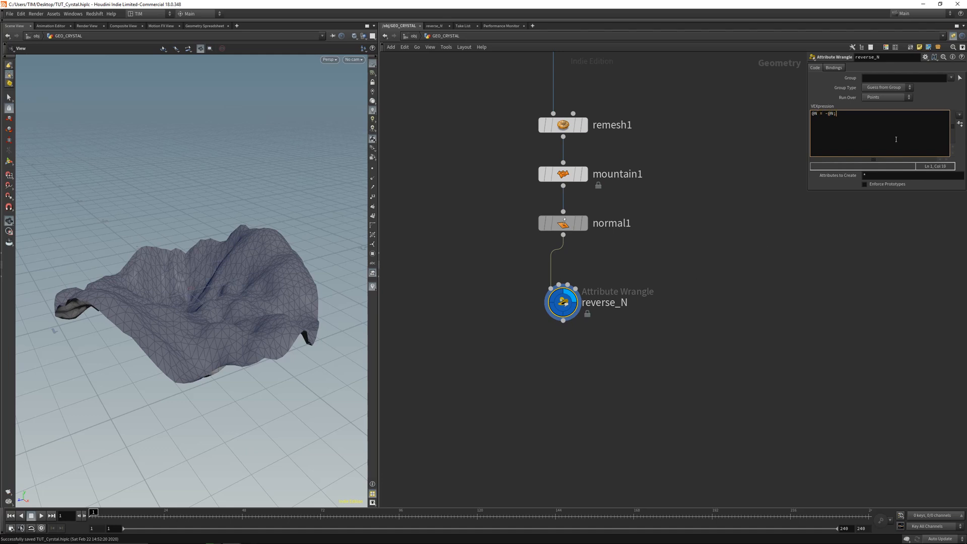
key("ctrl+Return")
left_click(373, 177)
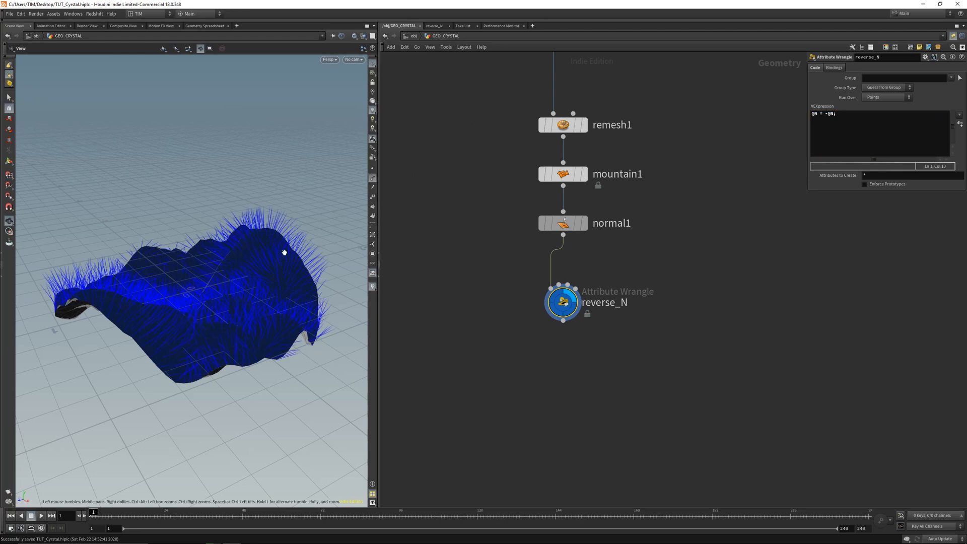
left_click_drag(282, 250, 264, 301)
left_click(373, 178)
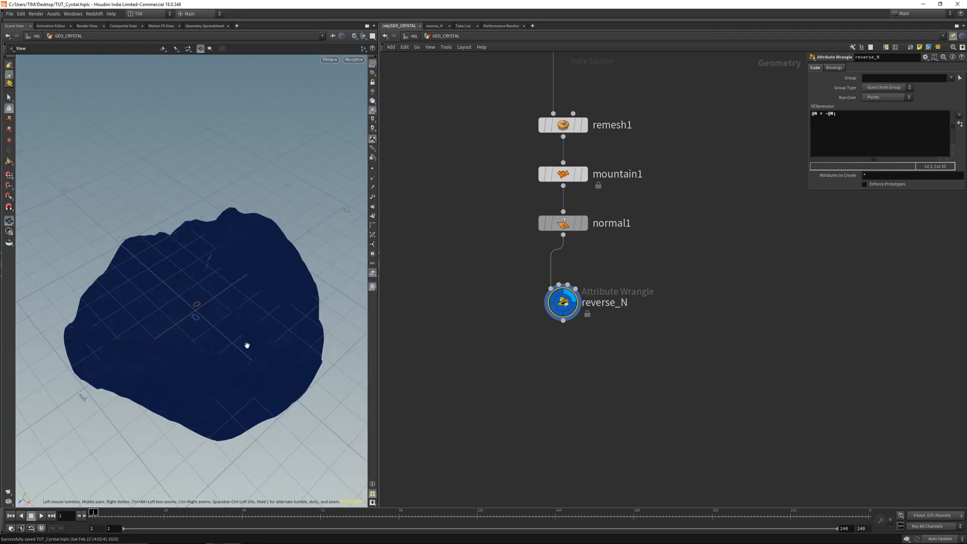
left_click_drag(246, 343, 292, 302)
Add a displayed Scatter node below reverse_N, fed by its output, and set Force Total Count to 15
key("Tab")
type("sca")
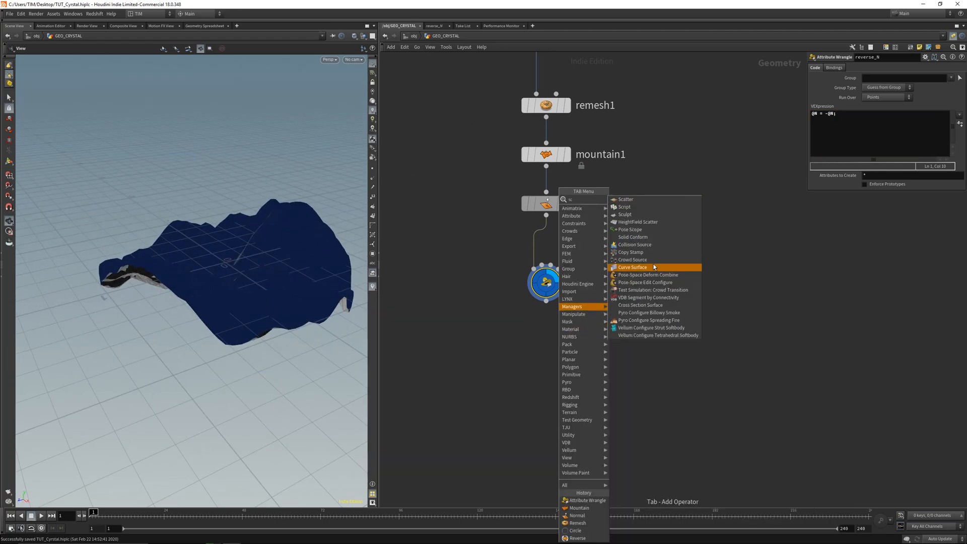
left_click(653, 201)
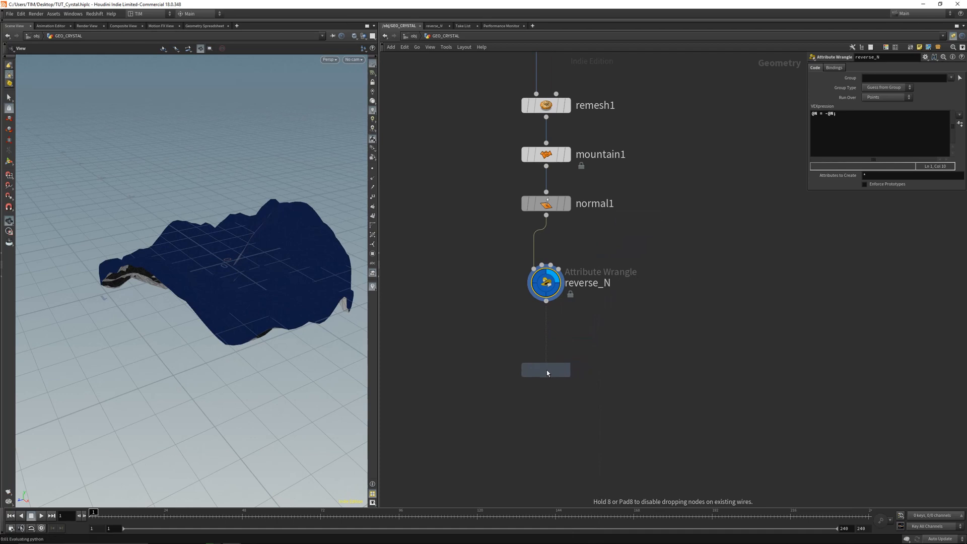
left_click(546, 373)
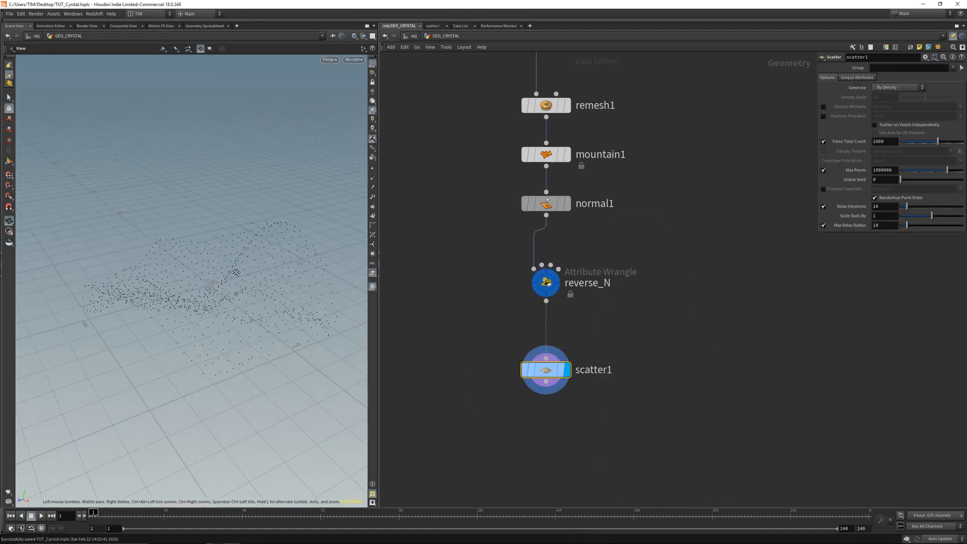
left_click(888, 141)
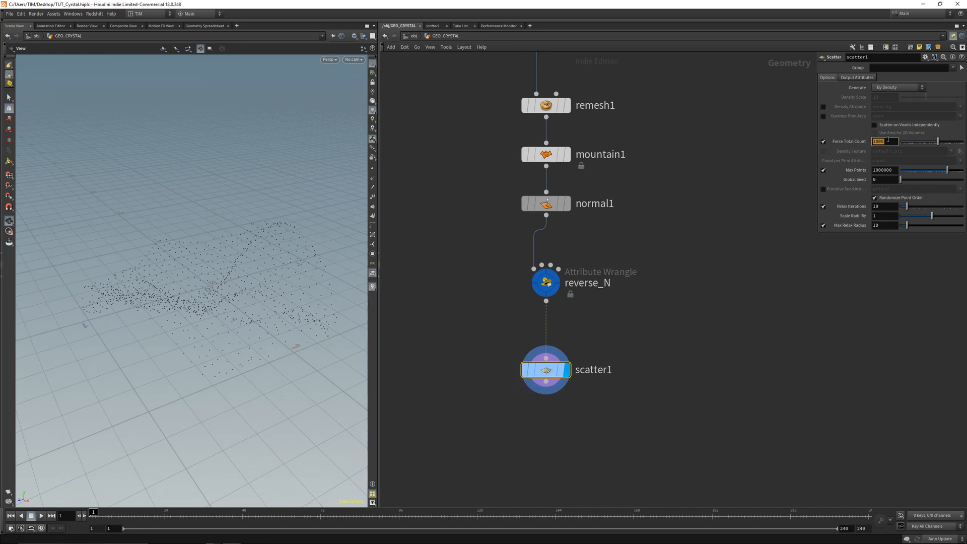
type("15")
key("Return")
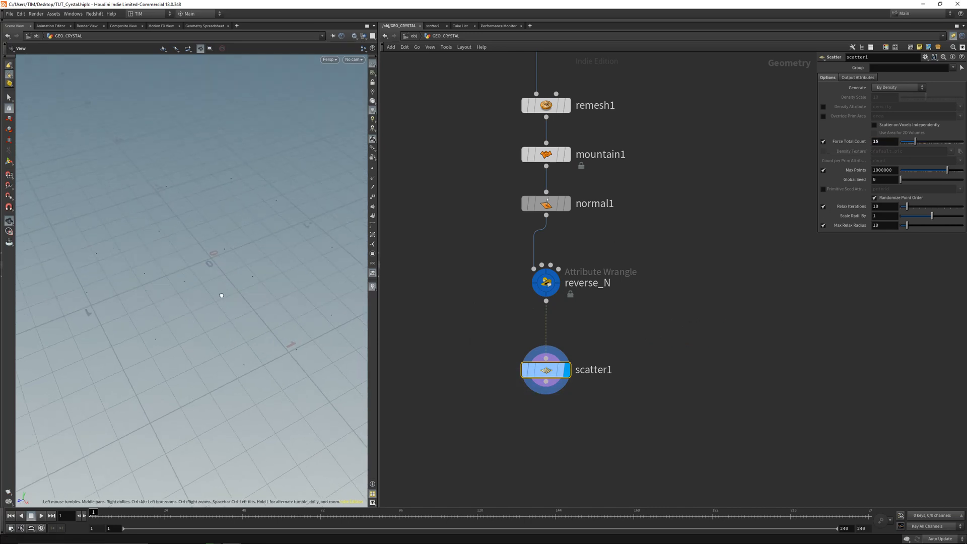
Show the point normals of the scattered points in the viewport and save the scene file
left_click(373, 178)
left_click_drag(256, 268, 236, 346)
key("ctrl+s")
middle_click_drag(253, 296, 227, 291)
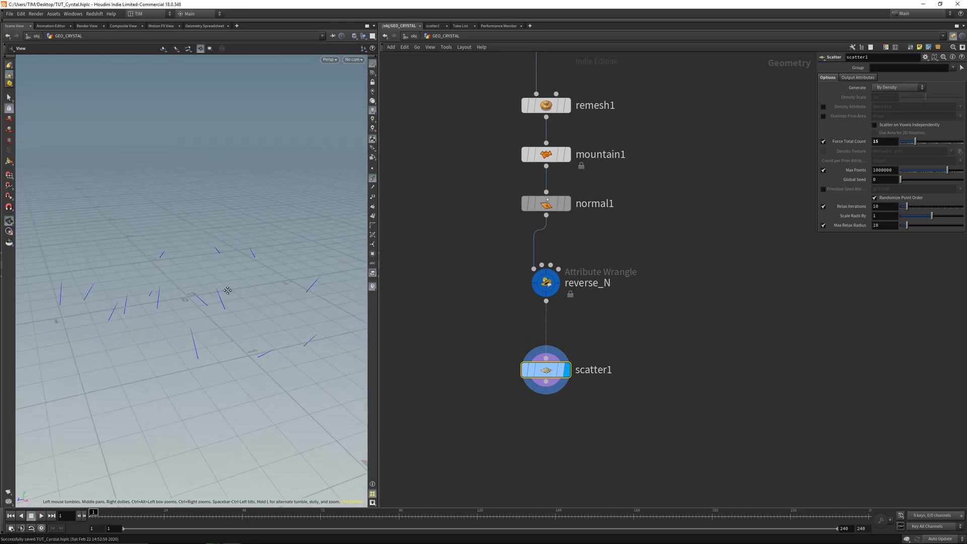
left_click_drag(230, 272, 233, 281)
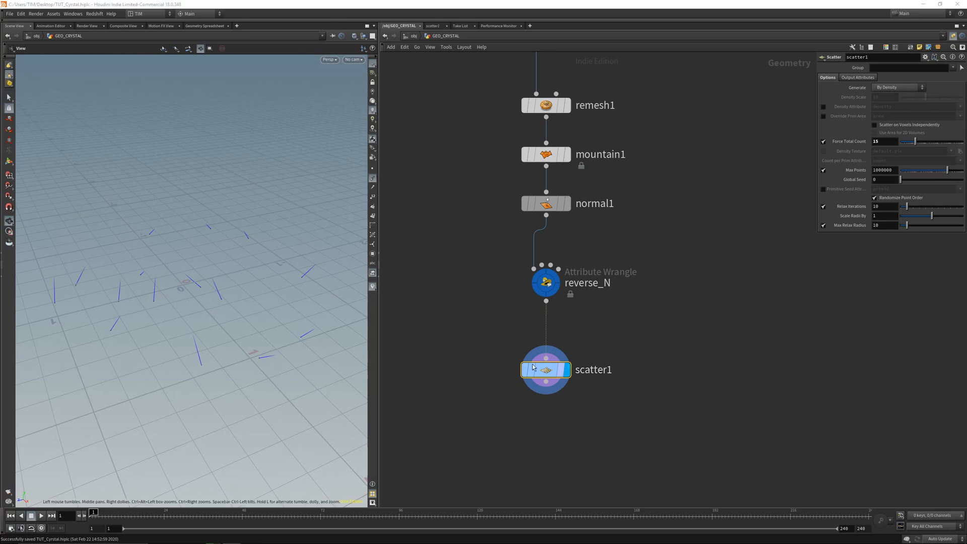
Place an unconnected Add node beside scatter1
scroll(500, 367, "down", 2)
key("Tab")
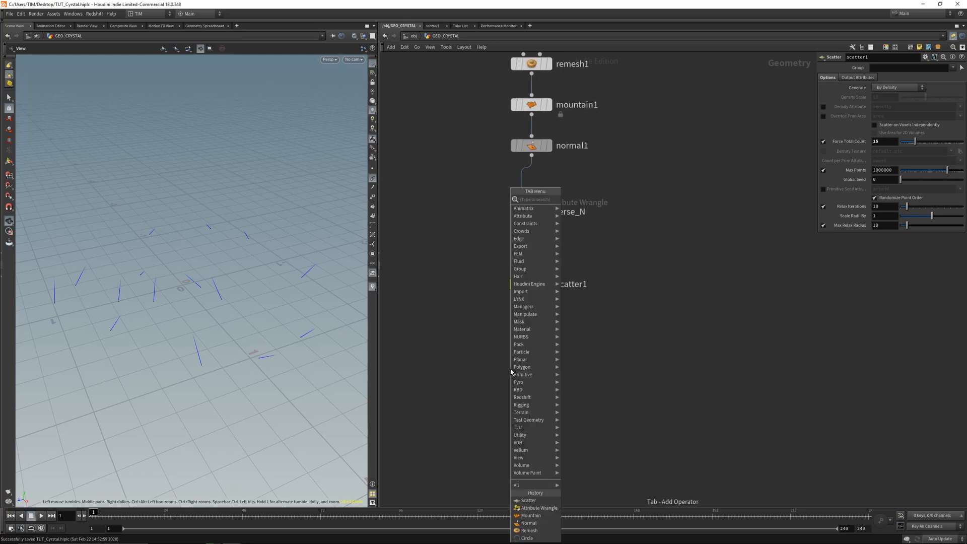
type("a")
left_click(594, 199)
left_click(654, 286)
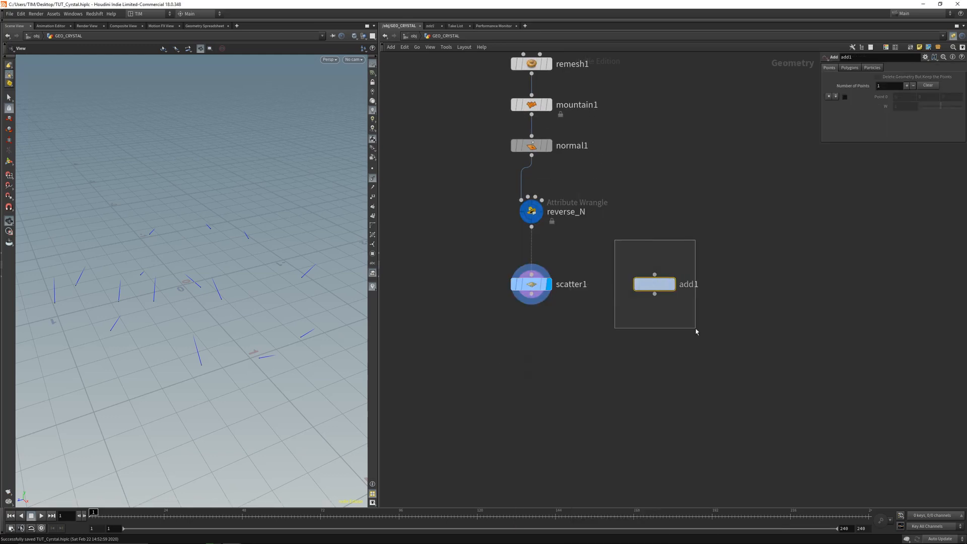
Enable Point 0 on the Add node and set its Y position to 0.5
left_click(844, 97)
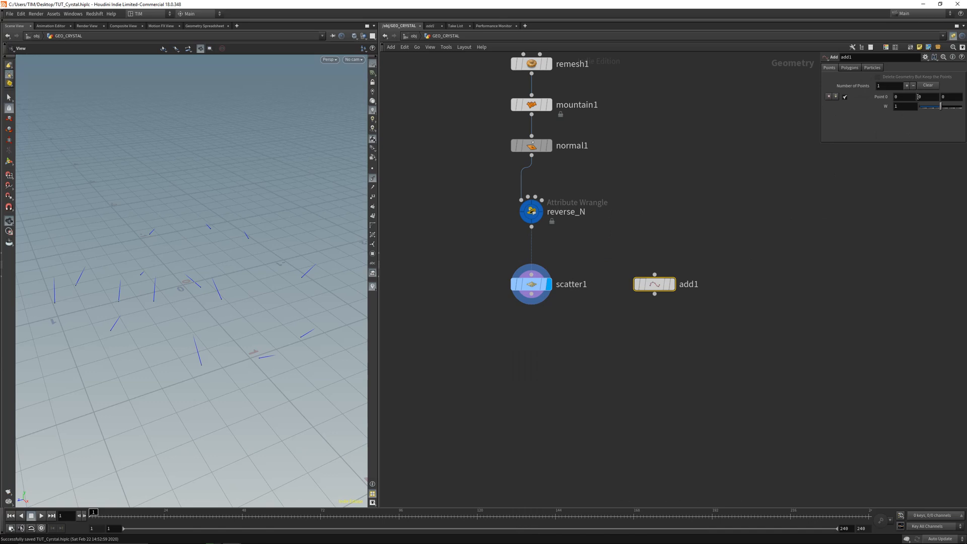
left_click(919, 97)
type("0.5")
key("Return")
Temporarily template add1 and toggle the point display to look for its point in the viewport
key("shift+e")
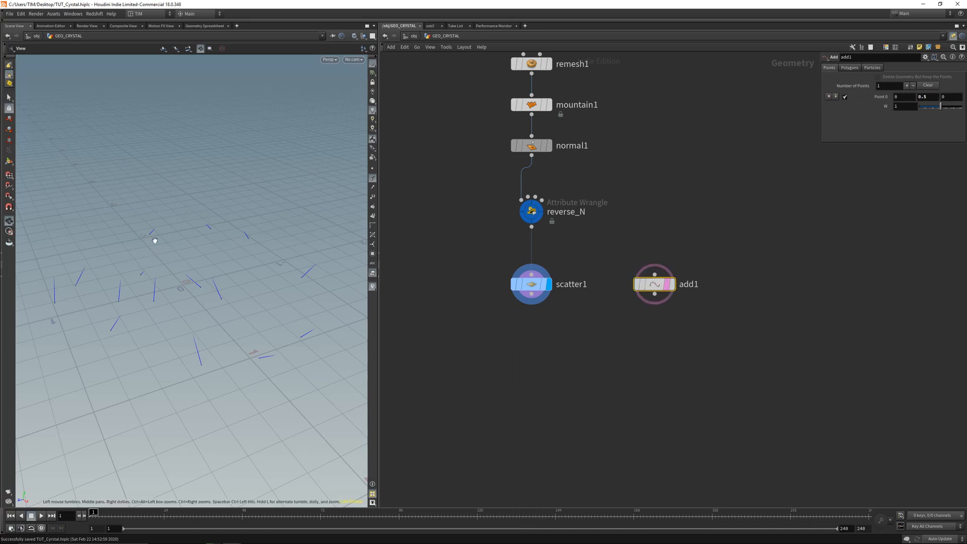
left_click_drag(189, 251, 177, 228)
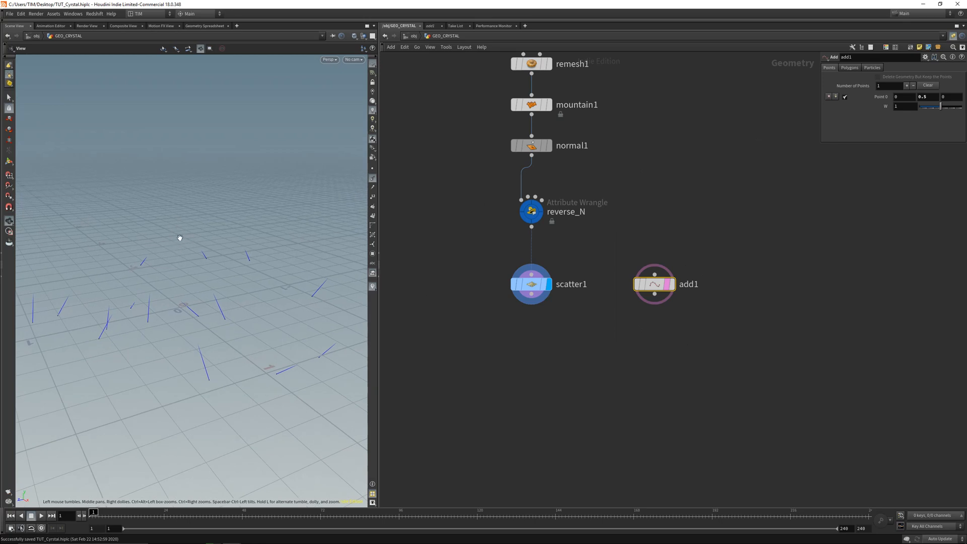
left_click(373, 169)
left_click(374, 168)
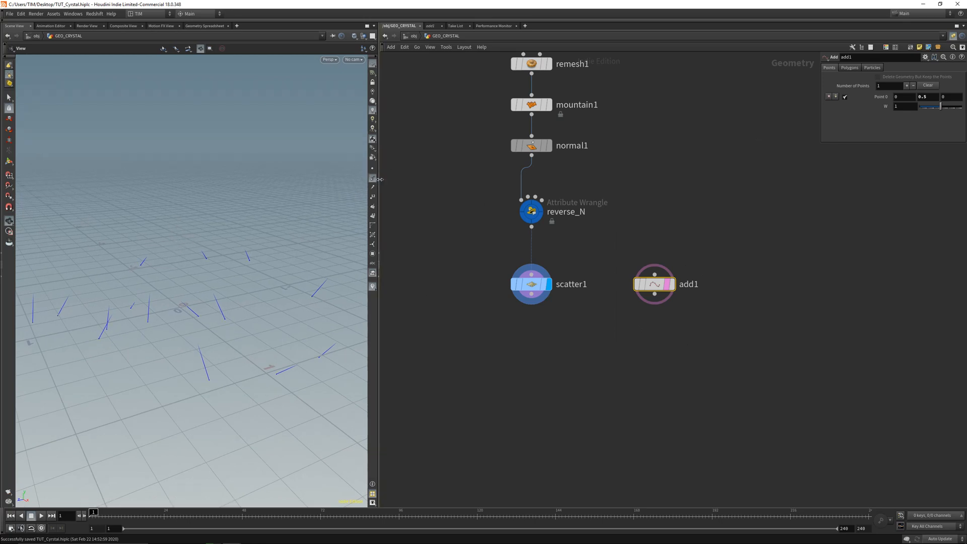
left_click(666, 285)
Add a displayed Attribute VOP below scatter1 with scatter1 in its first input, and save the scene file
left_click(540, 415)
middle_click_drag(539, 415, 543, 388)
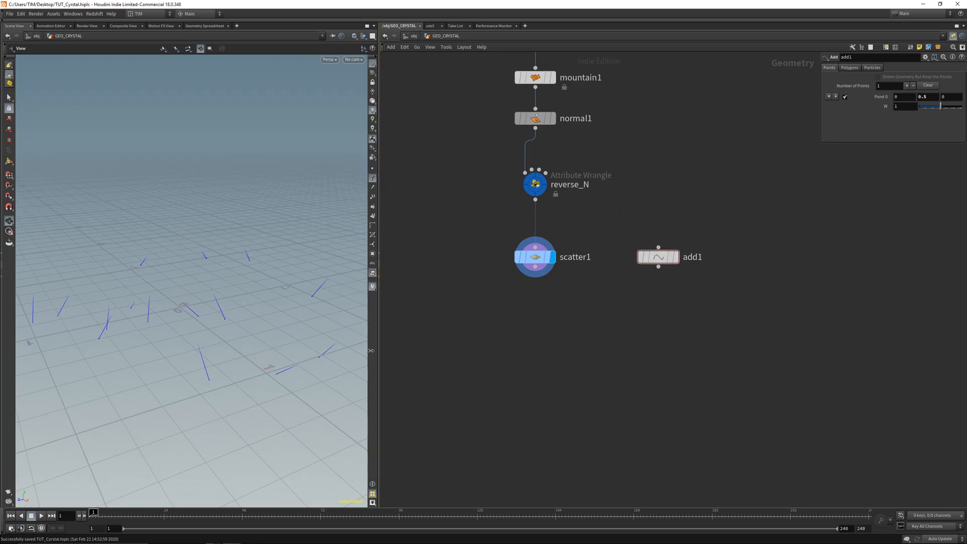
right_click_drag(187, 301, 207, 324)
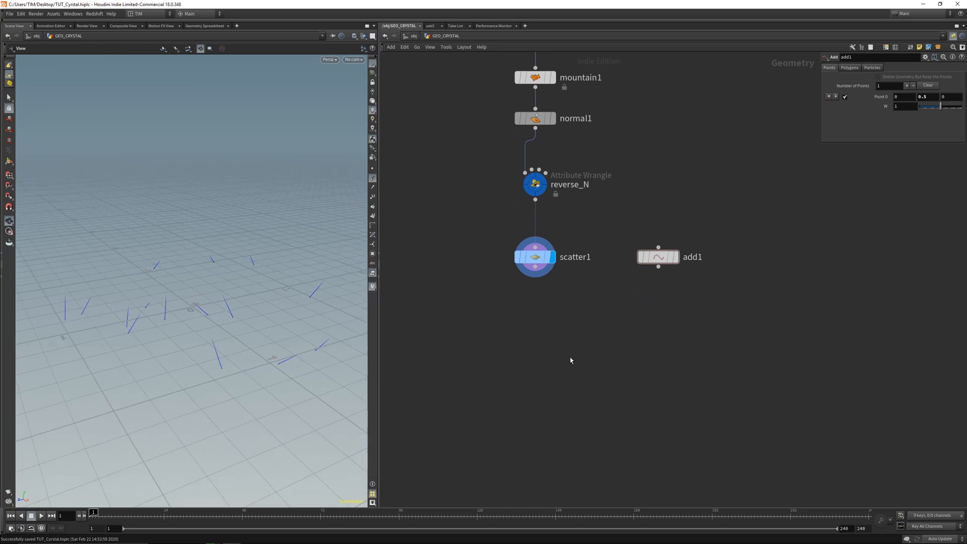
key("Tab")
type("av")
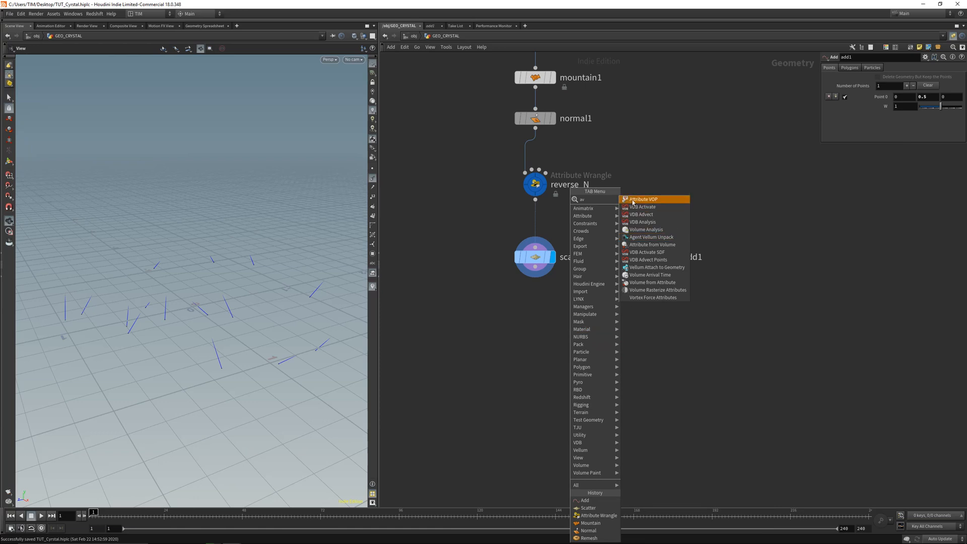
left_click(650, 199)
left_click(566, 355)
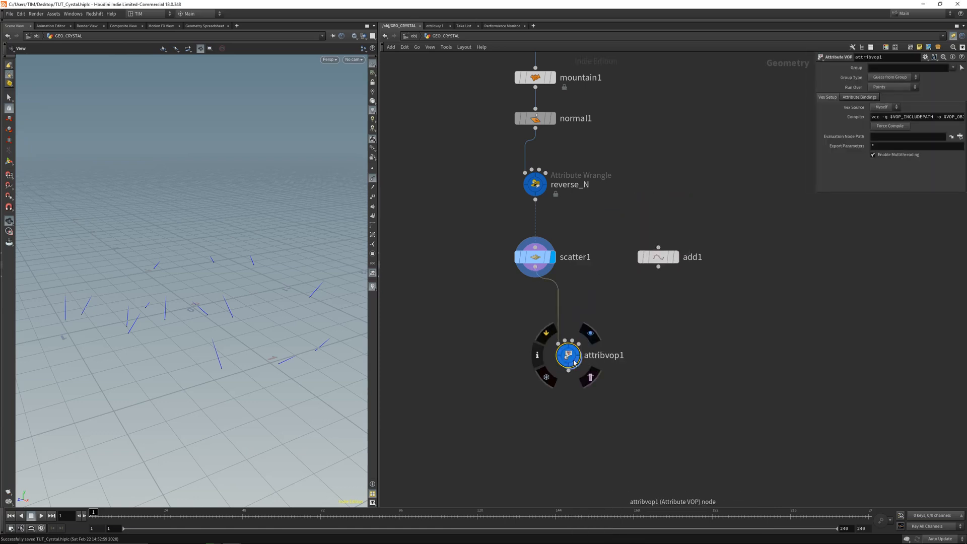
left_click_drag(567, 356, 534, 393)
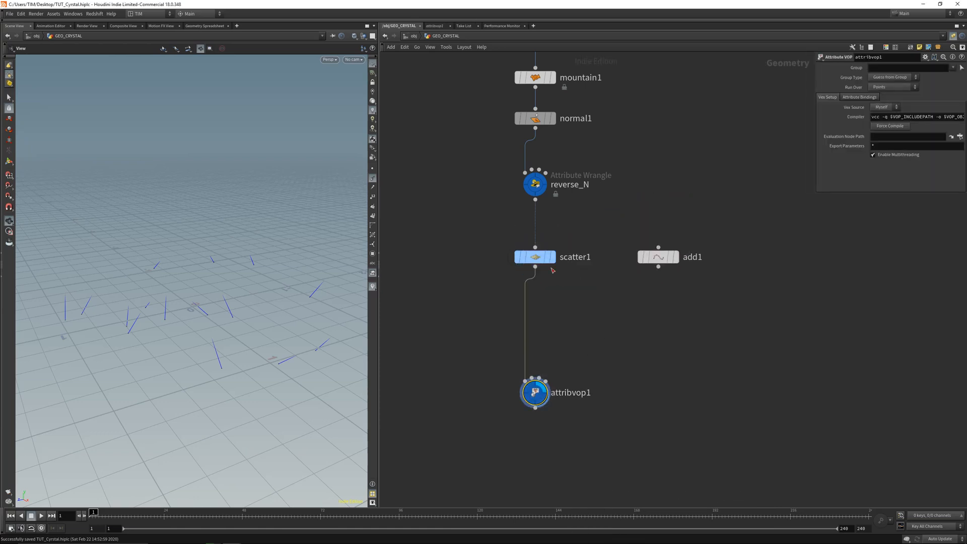
key("ctrl+s")
Connect add1's output to the second input of attribvop1 and open its VOP network
left_click_drag(475, 205, 581, 306)
left_click_drag(446, 274, 557, 227)
left_click_drag(608, 321, 726, 200)
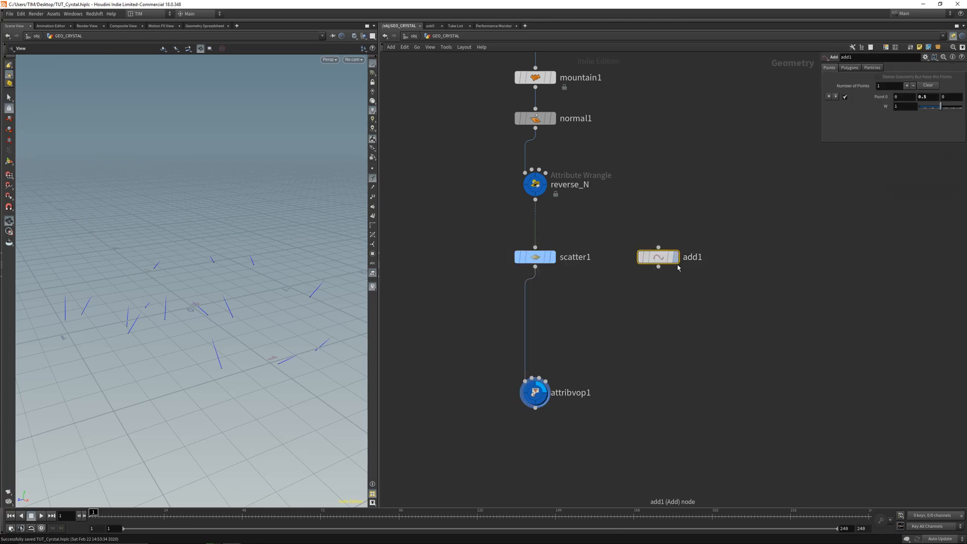
left_click_drag(658, 267, 541, 401)
double_click(542, 401)
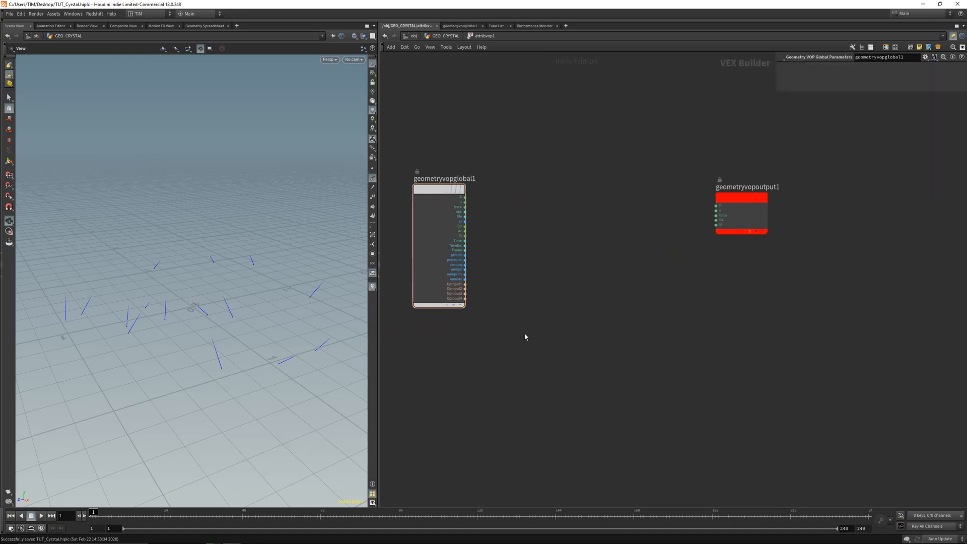
Add an Import Point Attribute node below and between the global parameters and output nodes
key("Tab")
type("i")
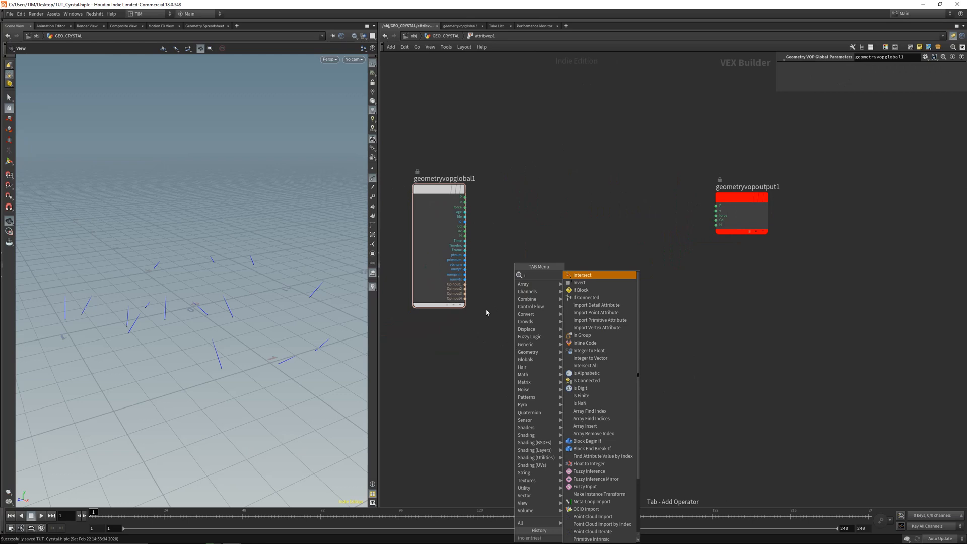
key("Escape")
key("Tab")
type("im")
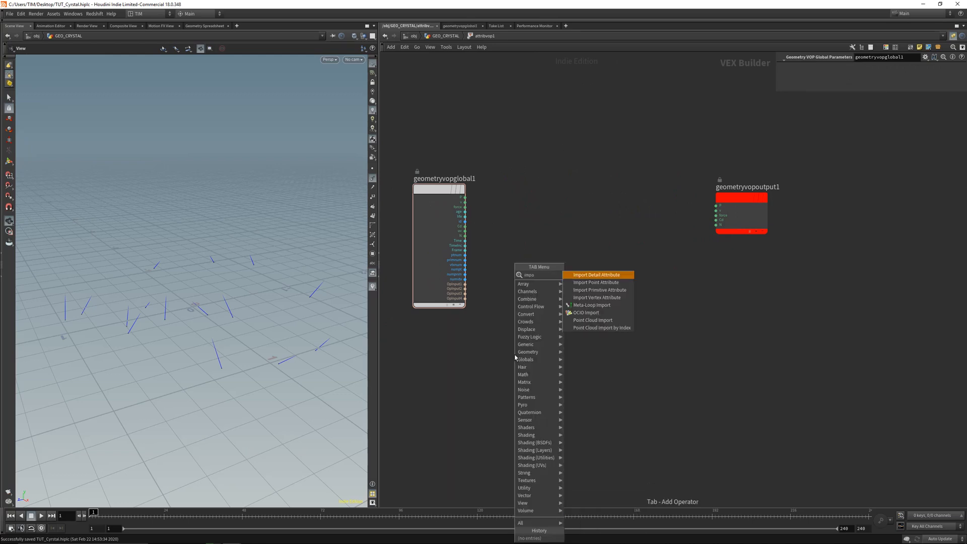
left_click(596, 282)
left_click(549, 370)
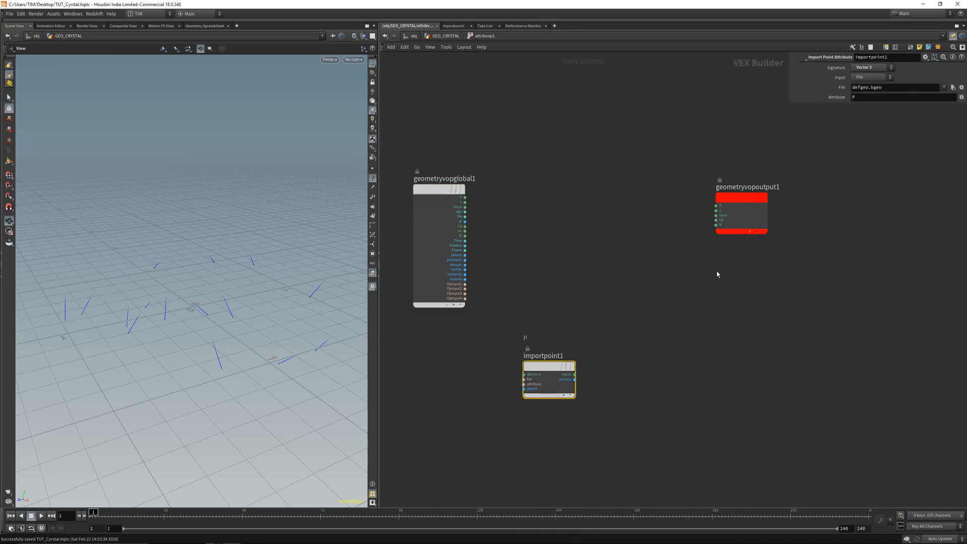
Set the Input of importpoint1 to Second Input, keeping the Vector 3 signature
left_click(868, 69)
left_click(866, 106)
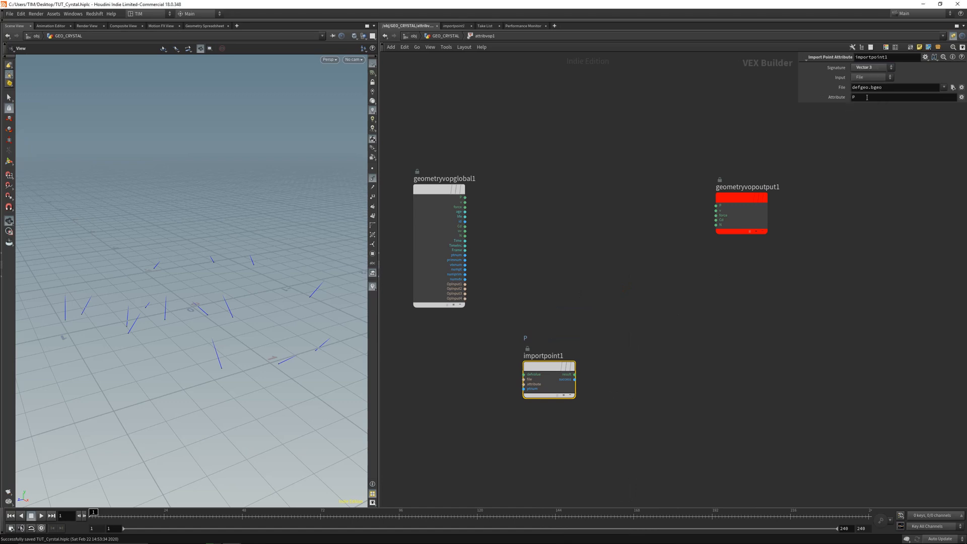
left_click(871, 77)
left_click(876, 100)
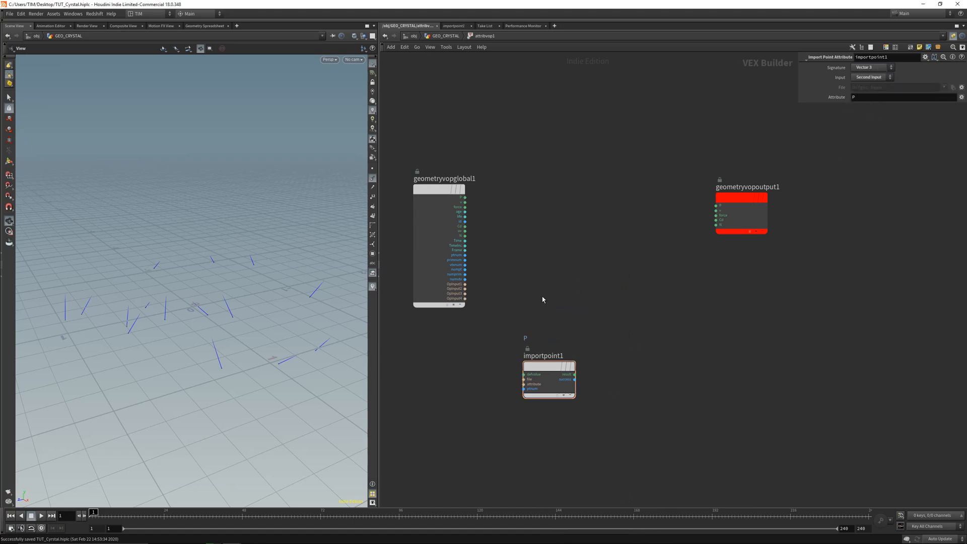
Check how add1 is wired into attribvop1 and which attribute importpoint1 reads inside the VOP network
key("u")
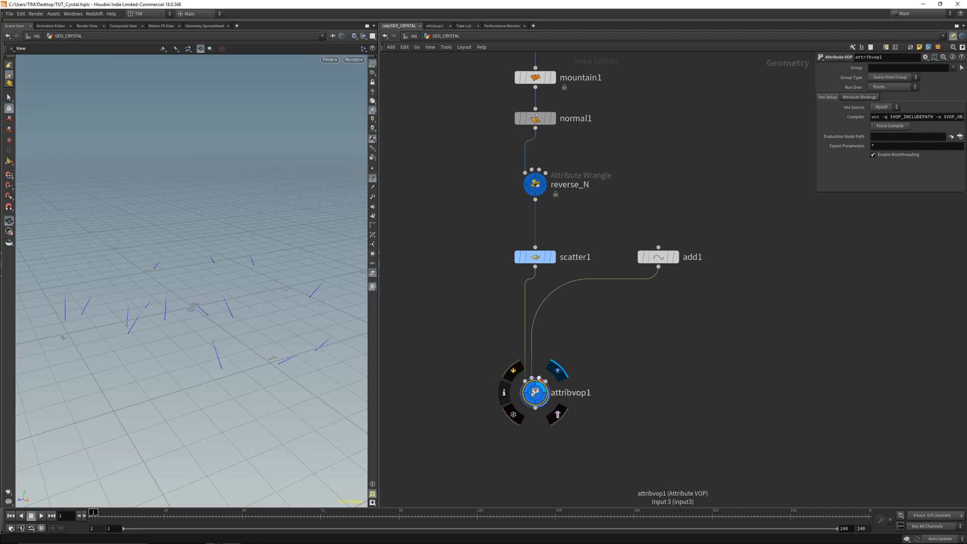
key("i")
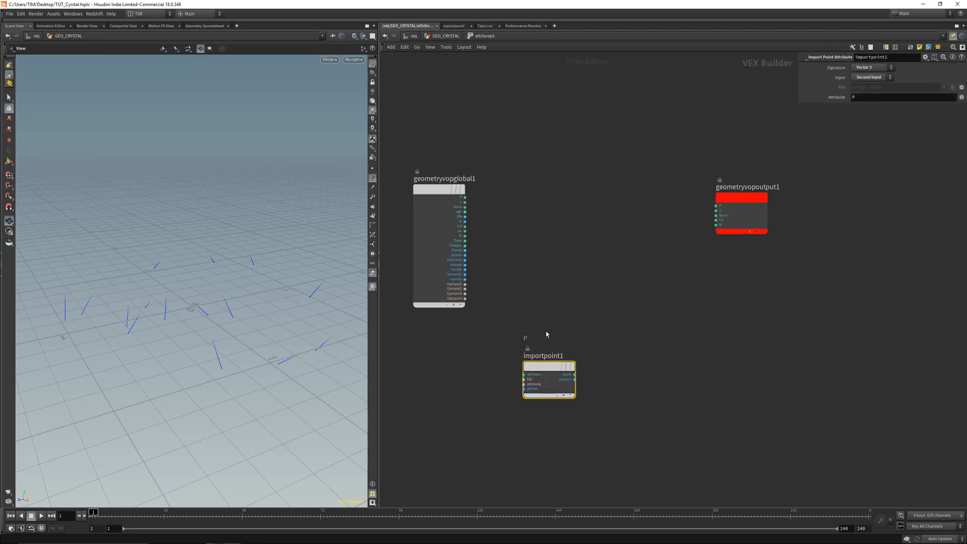
key("u")
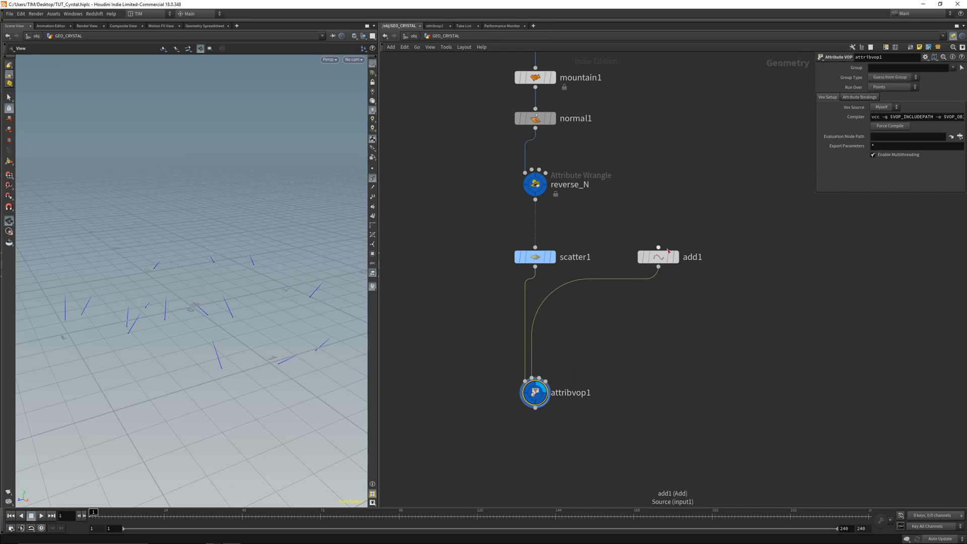
key("i")
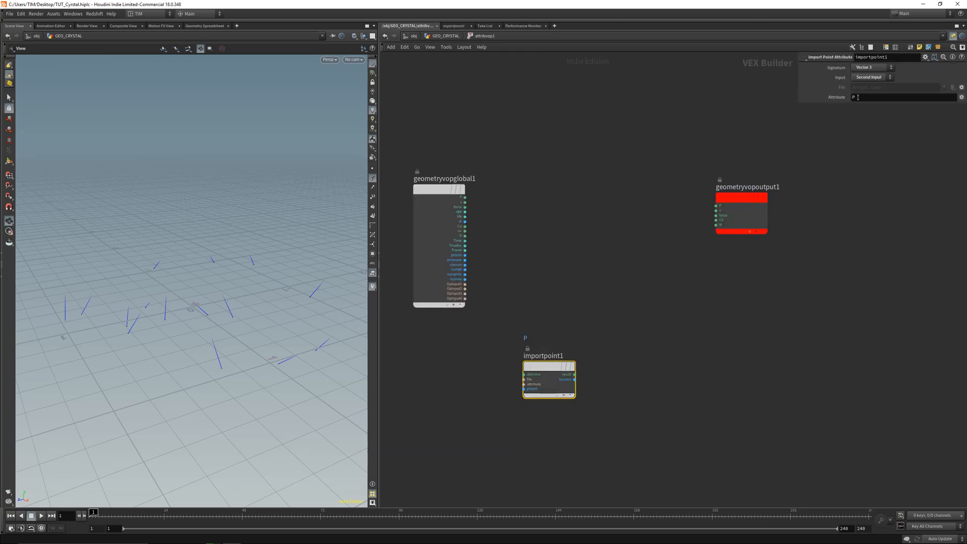
left_click(867, 97)
left_click(598, 377)
Add a Constant node wired into the ptnum input of importpoint1
middle_click_drag(564, 401, 580, 394)
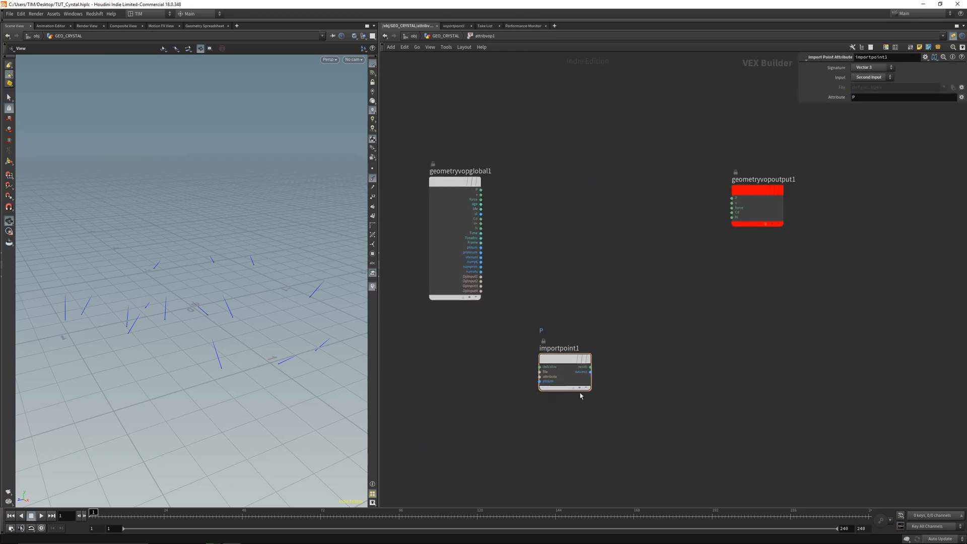
left_click(538, 383)
middle_click_drag(435, 429, 484, 404)
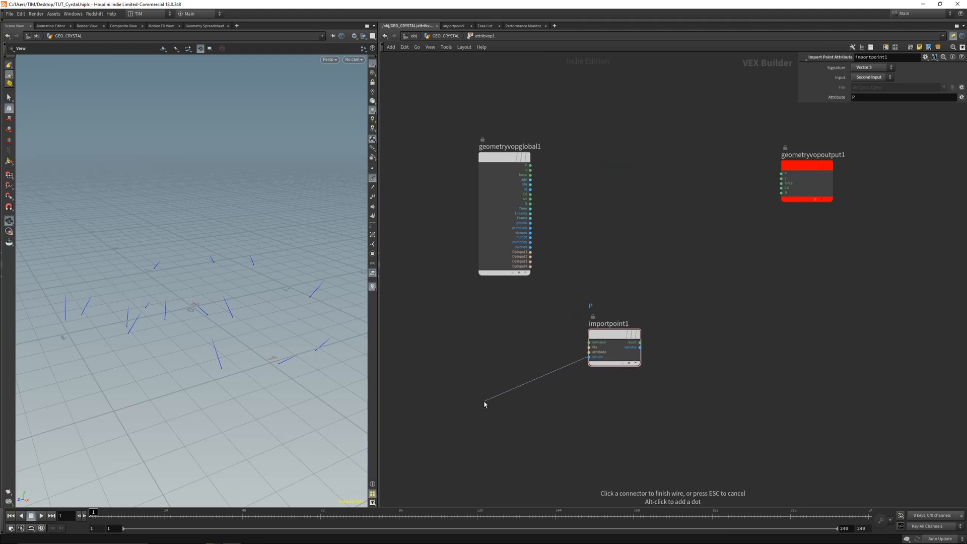
key("Tab")
type("co")
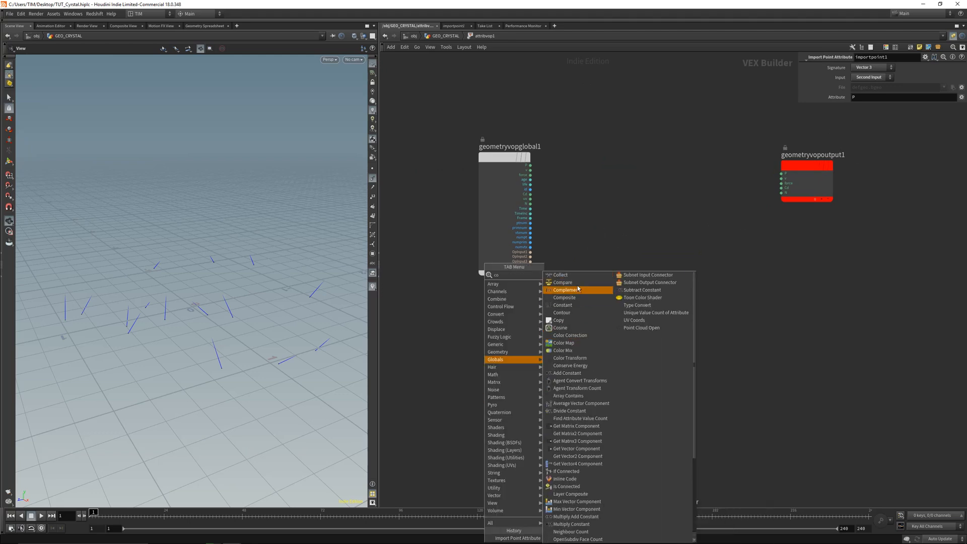
left_click(562, 306)
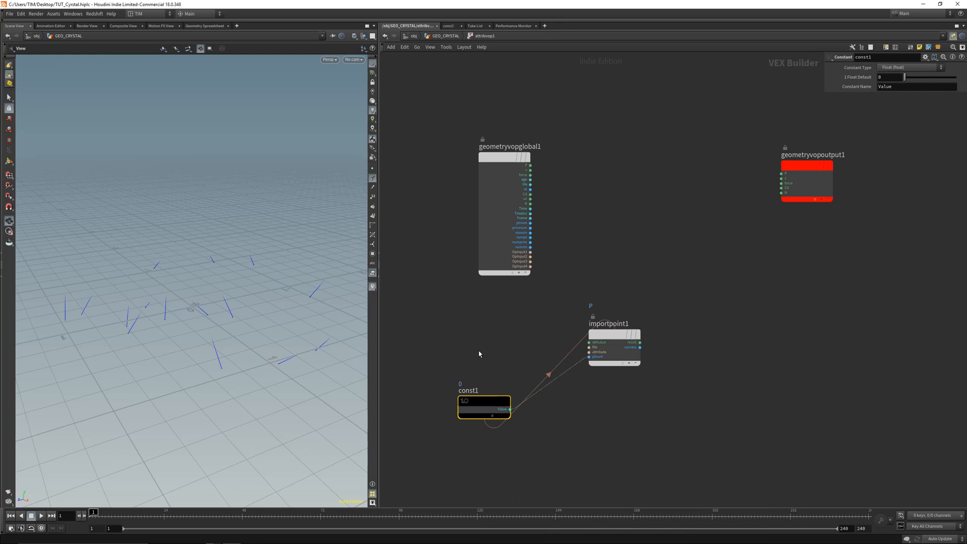
Set the Constant's type to Integer (int) and save the scene file
left_click(919, 67)
left_click(889, 82)
key("ctrl+s")
Add a Subtract node in the VOP network between importpoint1 and the geometry output node
middle_click_drag(679, 305, 605, 334)
middle_click_drag(610, 297, 557, 314)
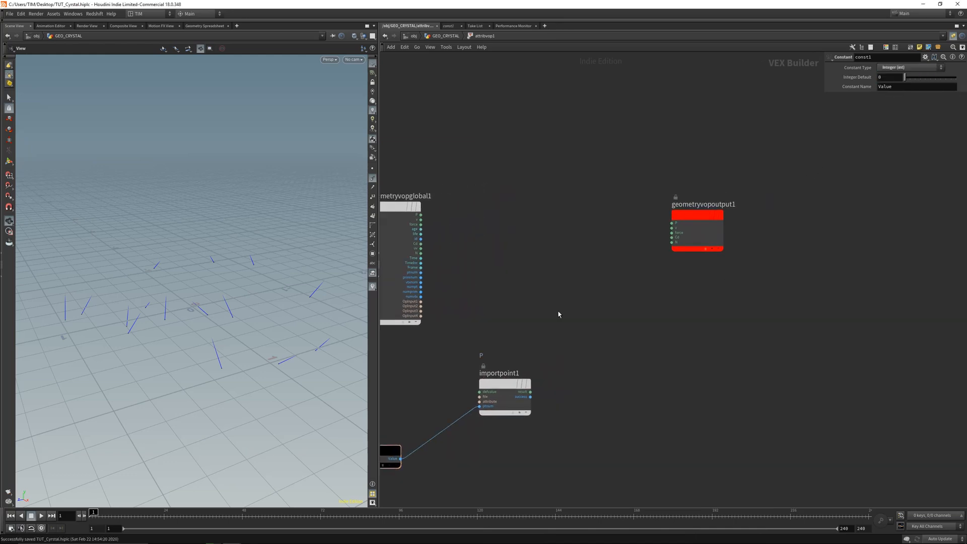
key("Tab")
type("sub")
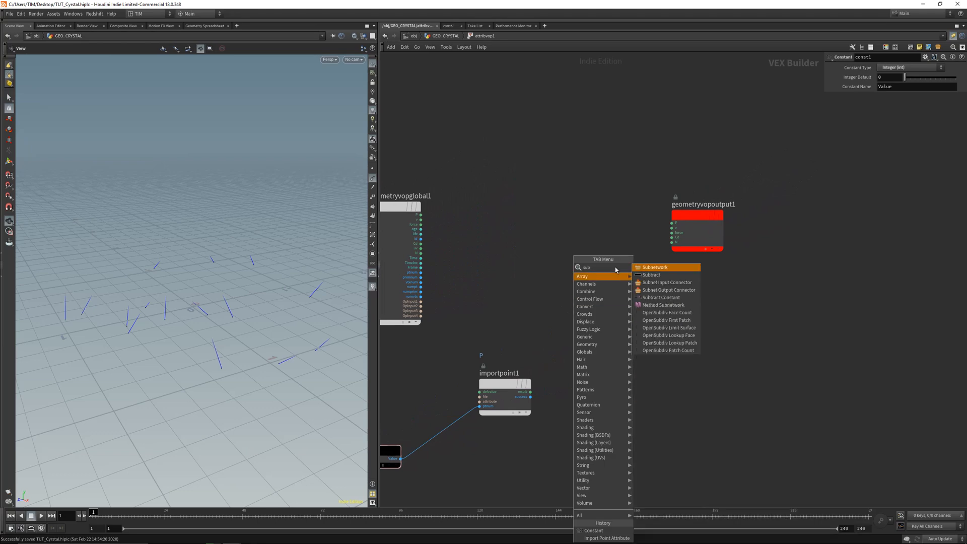
left_click(653, 274)
left_click(604, 312)
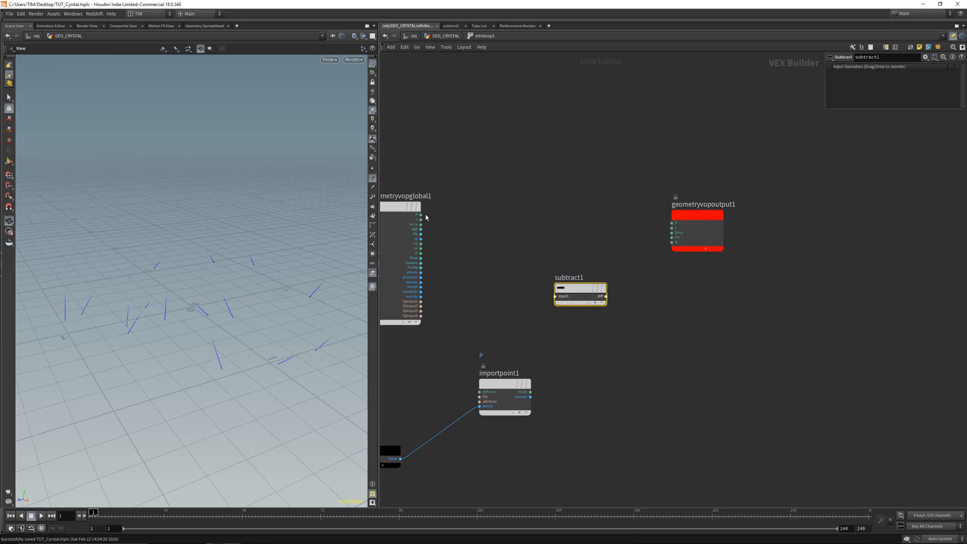
Wire importpoint1's result into the first input of the Subtract node and the global P into its second input
left_click_drag(421, 215, 555, 296)
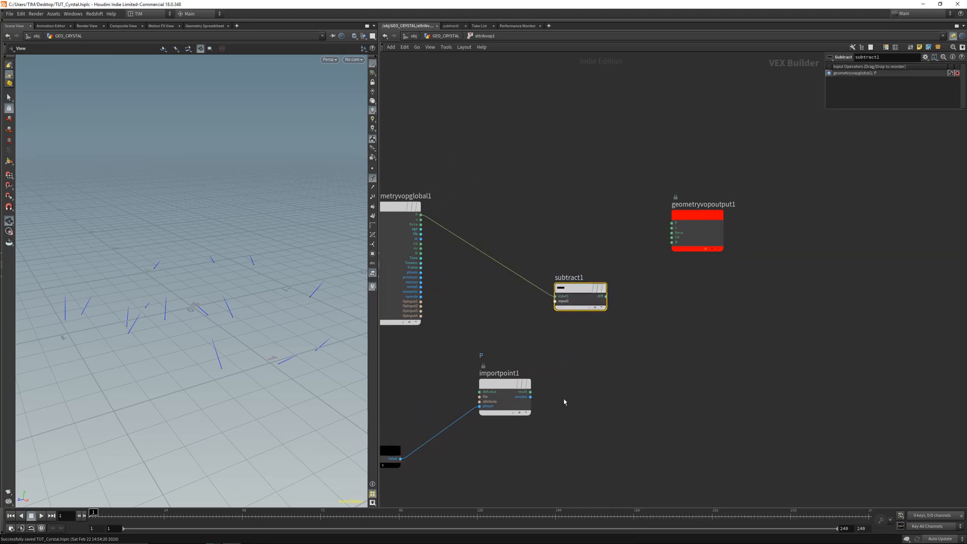
left_click_drag(532, 394, 556, 296)
left_click(422, 216)
left_click(556, 301)
Connect the Subtract output to N on geometryvopoutput1 and inspect the point normals in the viewport
left_click_drag(706, 234, 754, 265)
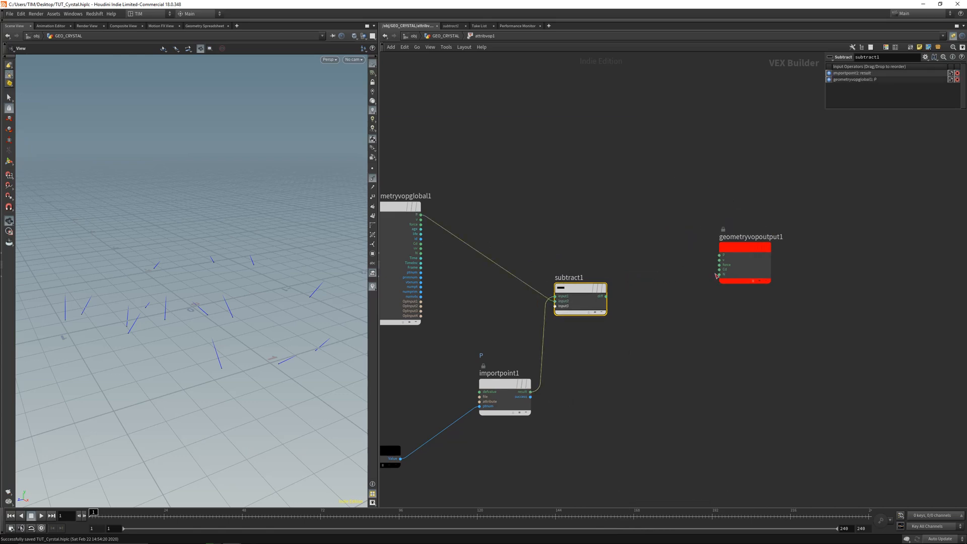
middle_click_drag(662, 272, 625, 280)
left_click(681, 282)
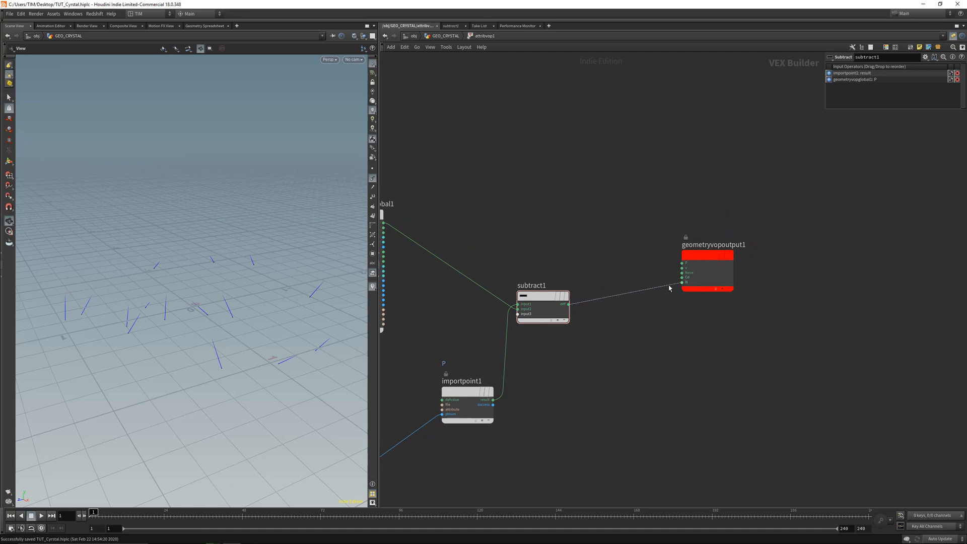
left_click_drag(197, 312, 255, 315)
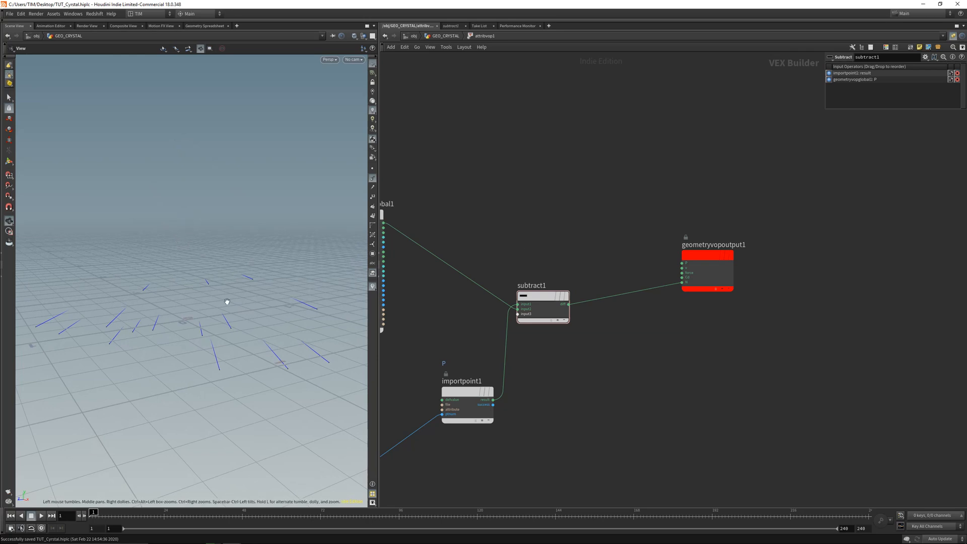
left_click_drag(212, 306, 229, 290)
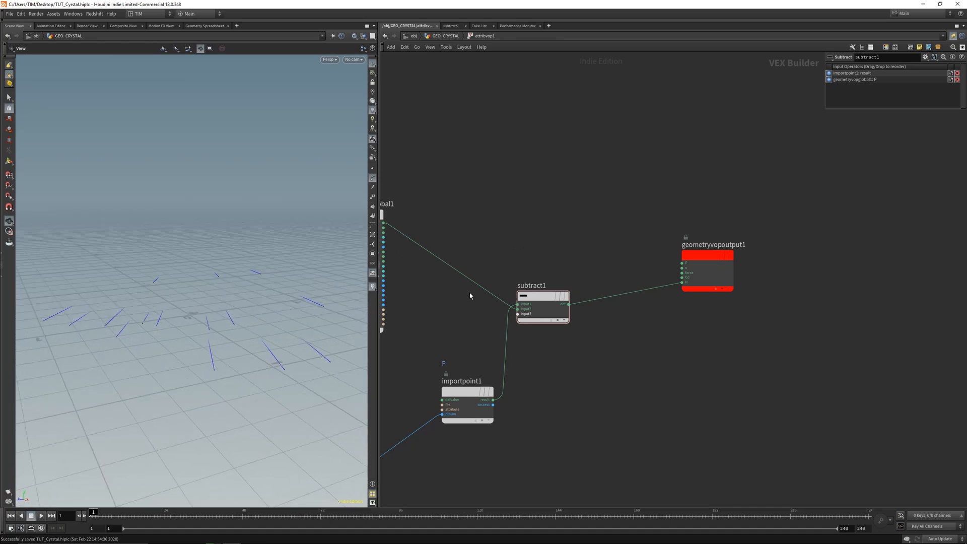
Tidy the VOP layout by moving const1 beside importpoint1 and lowering the output node, and return to the GEO_CRYSTAL network
key("h")
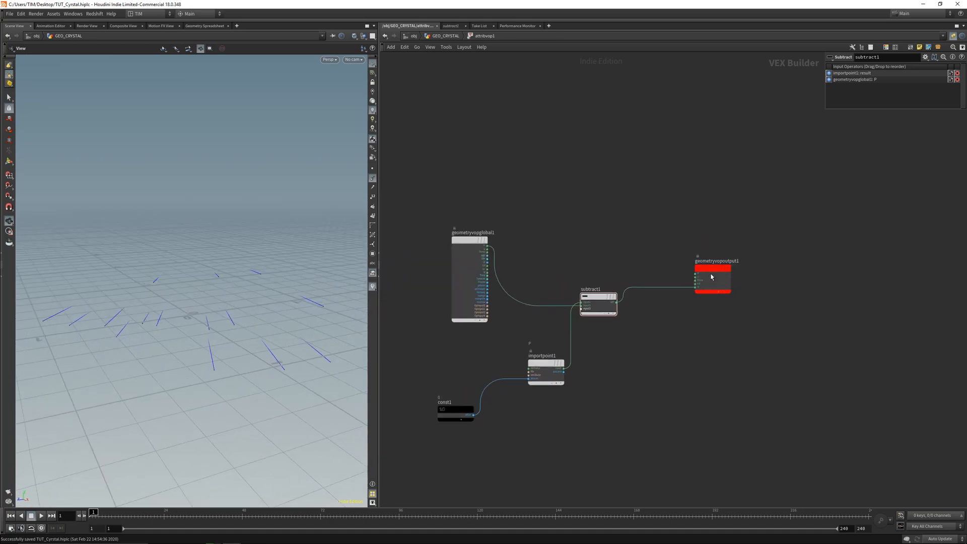
left_click_drag(708, 274, 723, 302)
mouse_move(457, 419)
left_mouse_down()
mouse_move(484, 385)
mouse_move(528, 378)
left_mouse_up()
key("y")
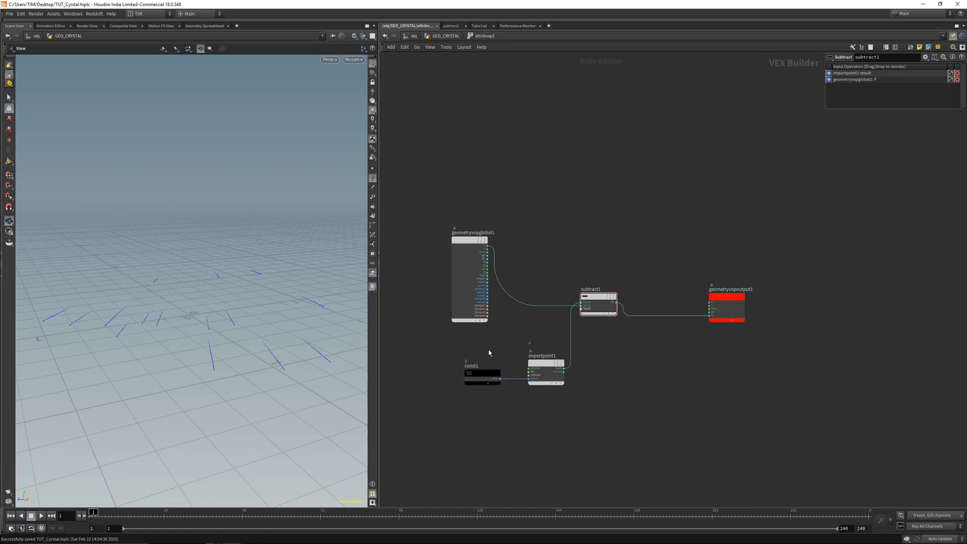
key("u")
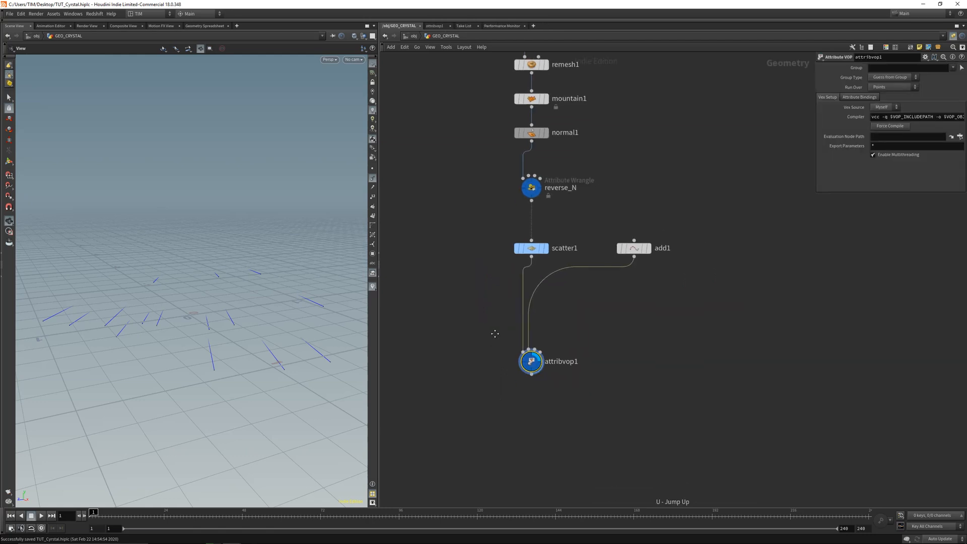
middle_click_drag(495, 333, 503, 298)
mouse_move(258, 311)
left_mouse_down()
mouse_move(237, 295)
mouse_move(261, 317)
left_mouse_up()
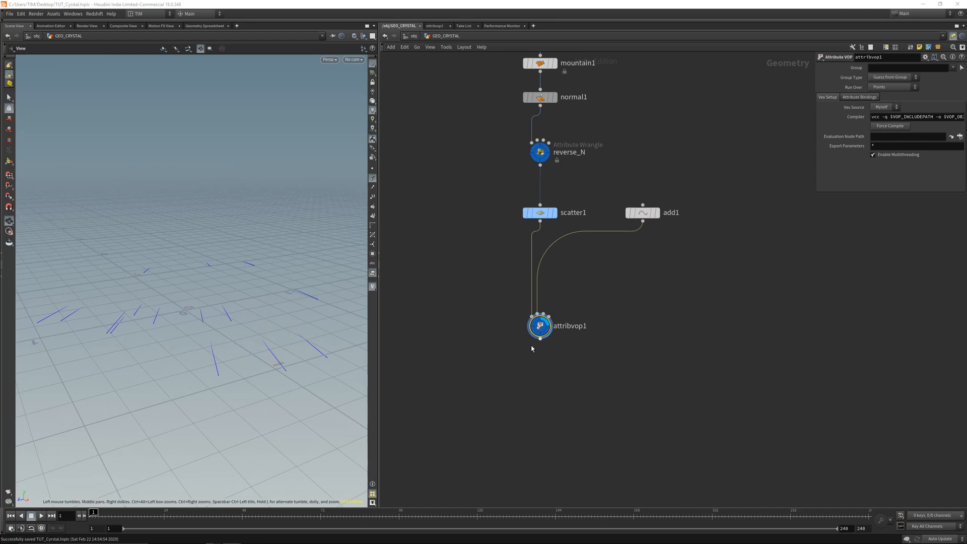
Add a Box node beside the existing node chain and display it in the viewport
key("h")
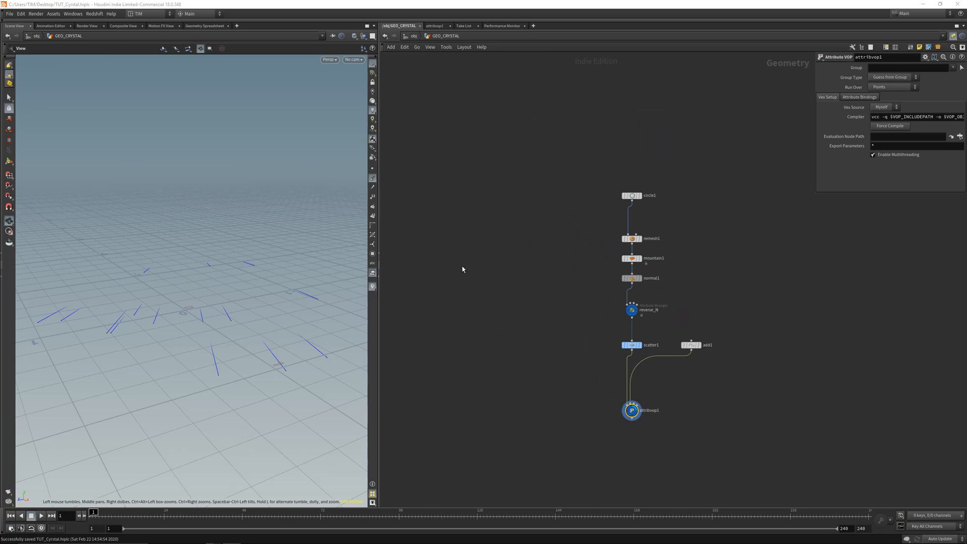
key("Tab")
type("bo")
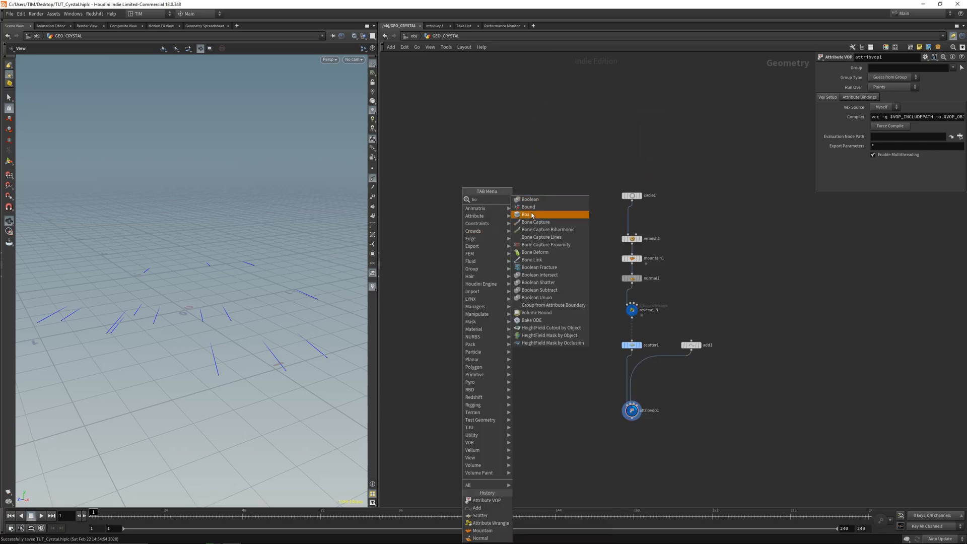
left_click(532, 214)
left_click(476, 239)
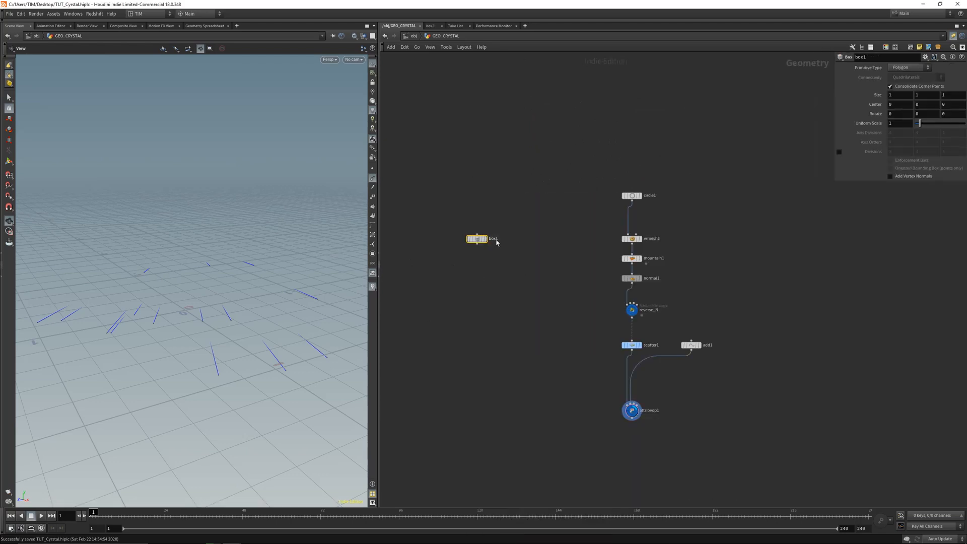
left_click(485, 239)
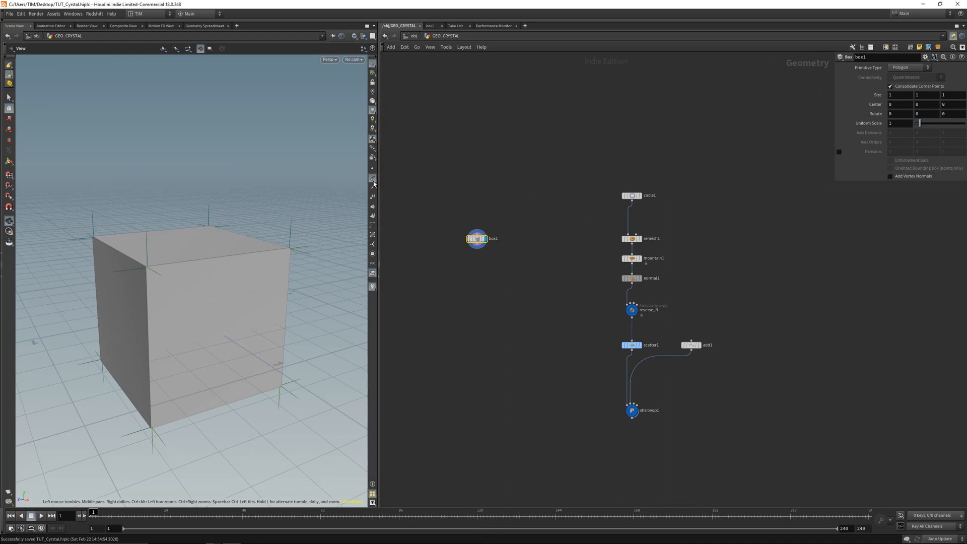
Set the box's Size to 0.25, 1.25, 0.25 to make a tall column and check its shape
left_click(895, 94)
type("0.25")
key("Return")
left_click(958, 93)
type("0.")
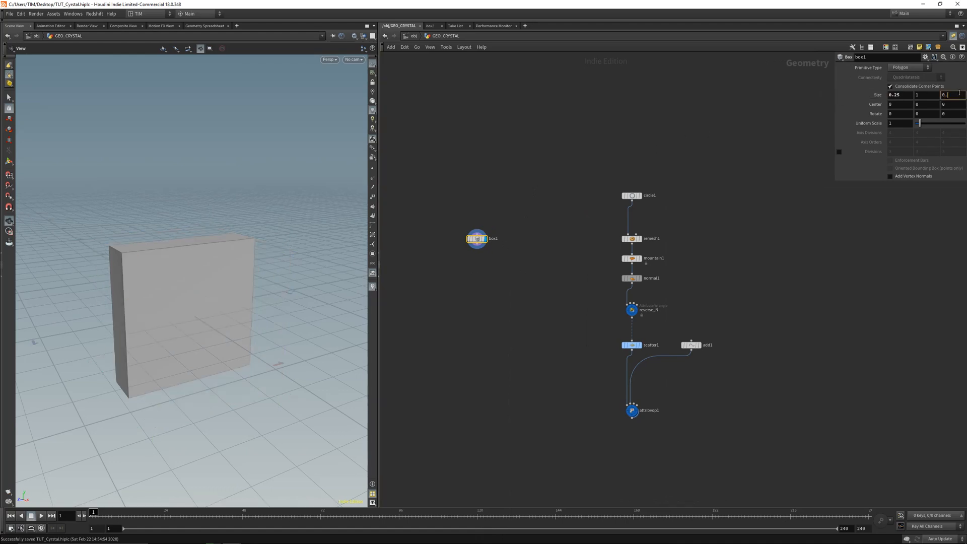
type("5")
key("Return")
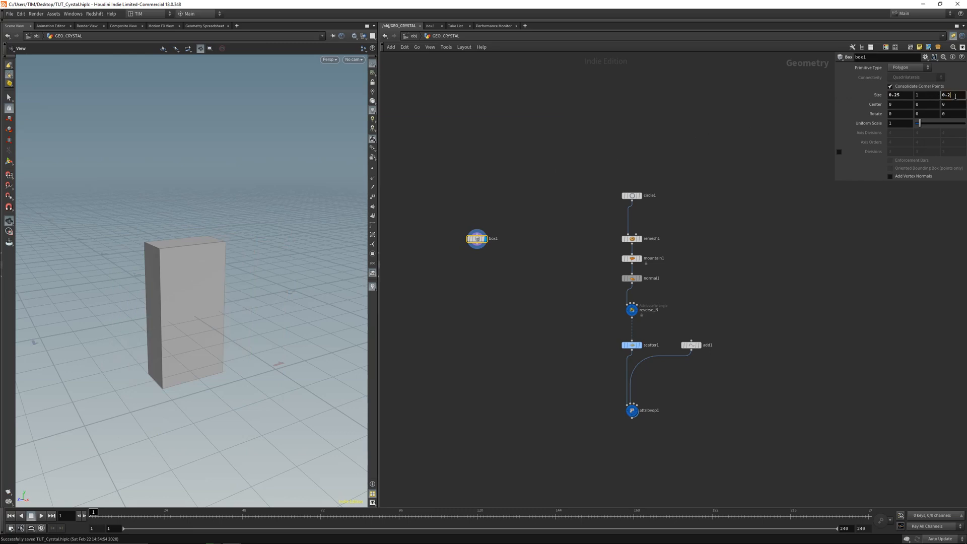
type("5")
key("Return")
key("Return")
left_click_drag(171, 301, 198, 298)
right_click_drag(198, 298, 187, 229)
middle_click_drag(249, 260, 261, 259)
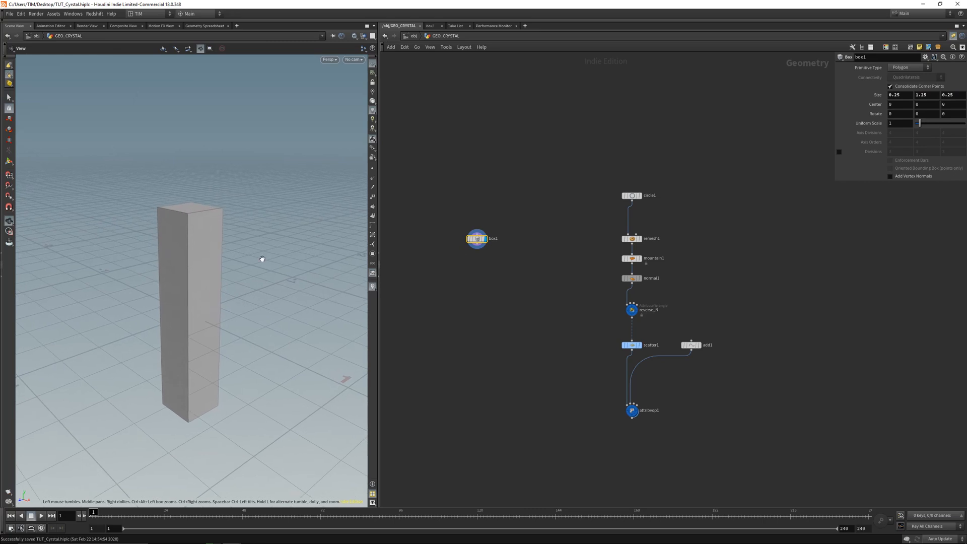
left_click_drag(175, 258, 192, 223)
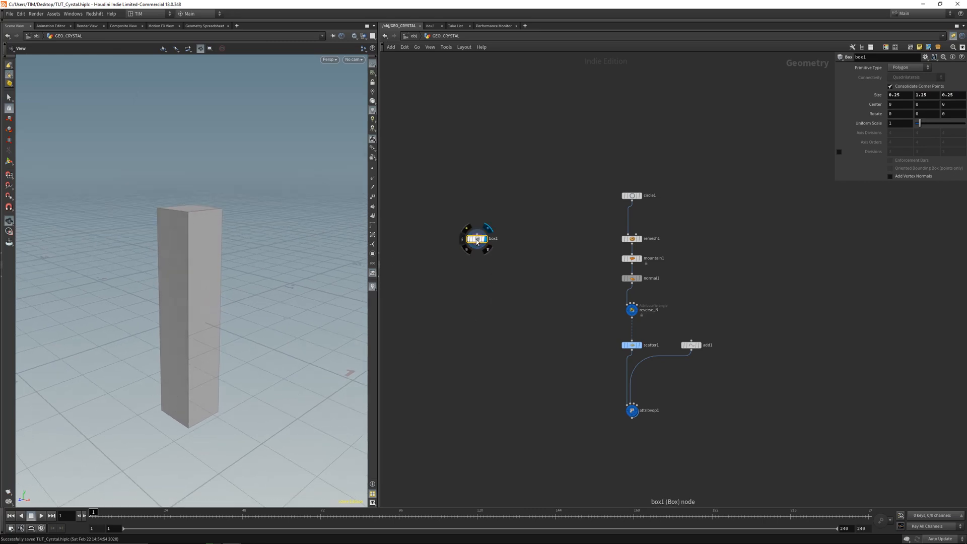
Add a Copy to Points node below box1 and reposition box1 above it
scroll(466, 295, "up", 2)
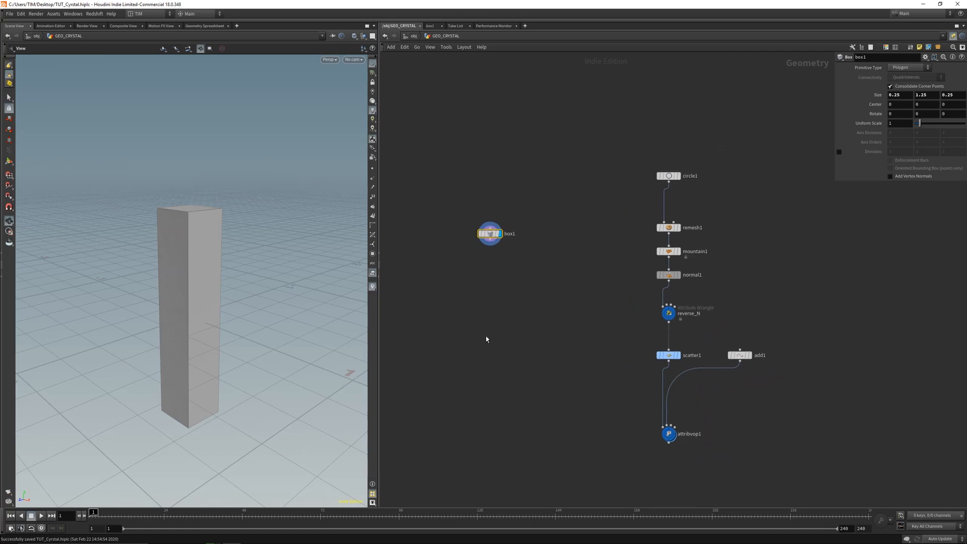
key("Tab")
type("cop")
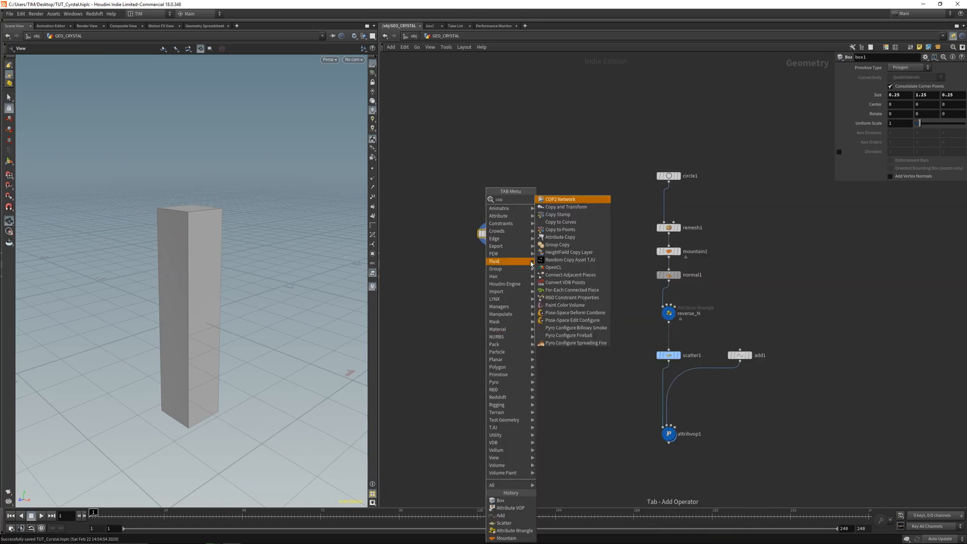
left_click(567, 230)
left_click(465, 354)
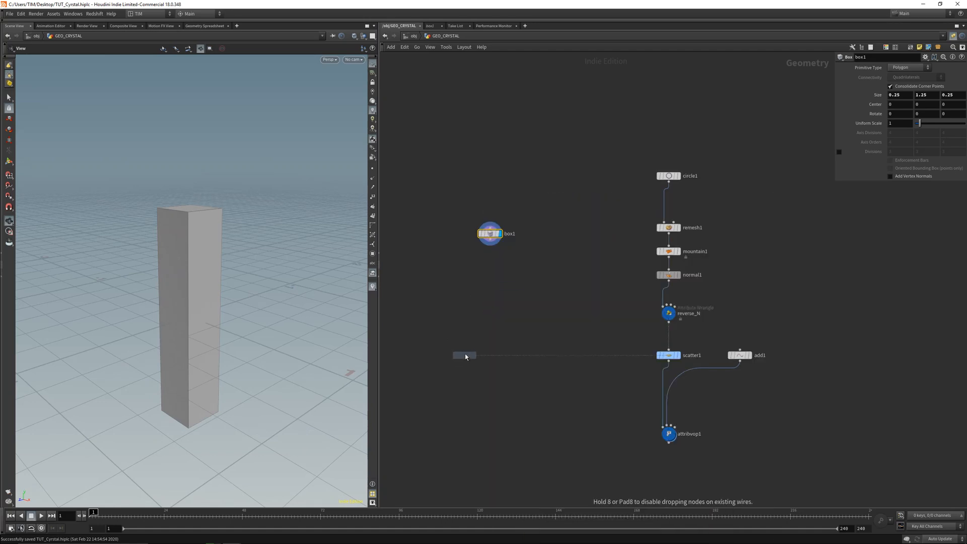
scroll(475, 315, "up", 1)
left_click_drag(494, 217, 515, 244)
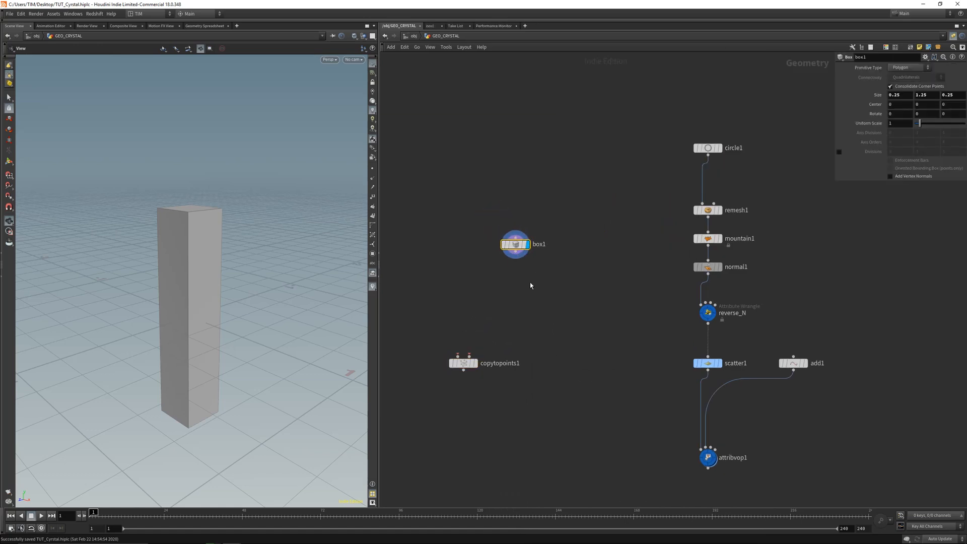
Duplicate box1 and revert the duplicate's Size to its defaults
mouse_move(517, 244)
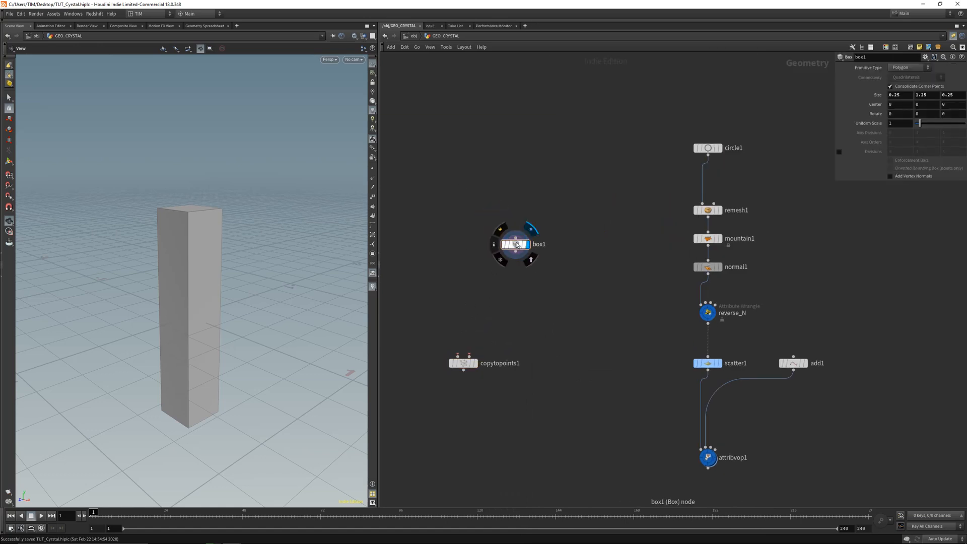
left_click_drag(522, 246, 415, 293, "alt")
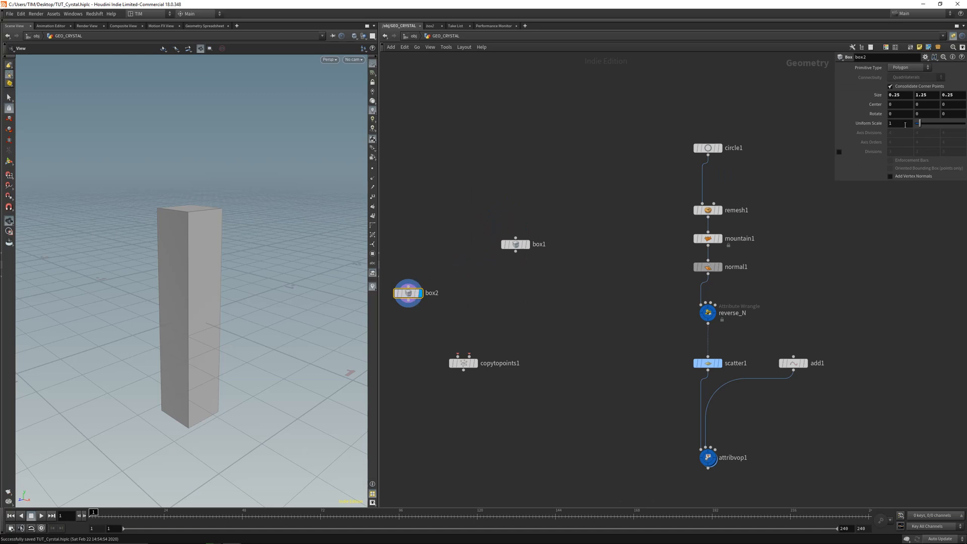
right_click(882, 98)
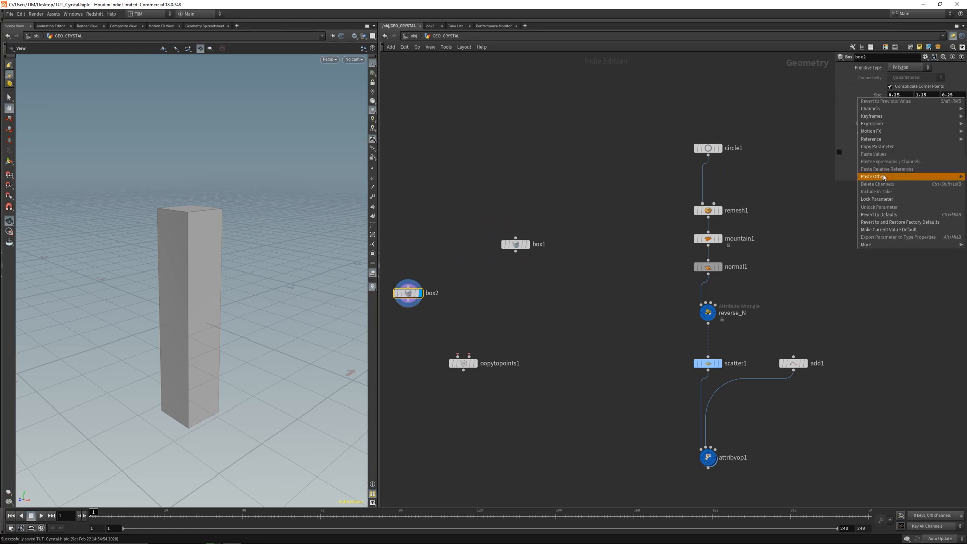
left_click(879, 215)
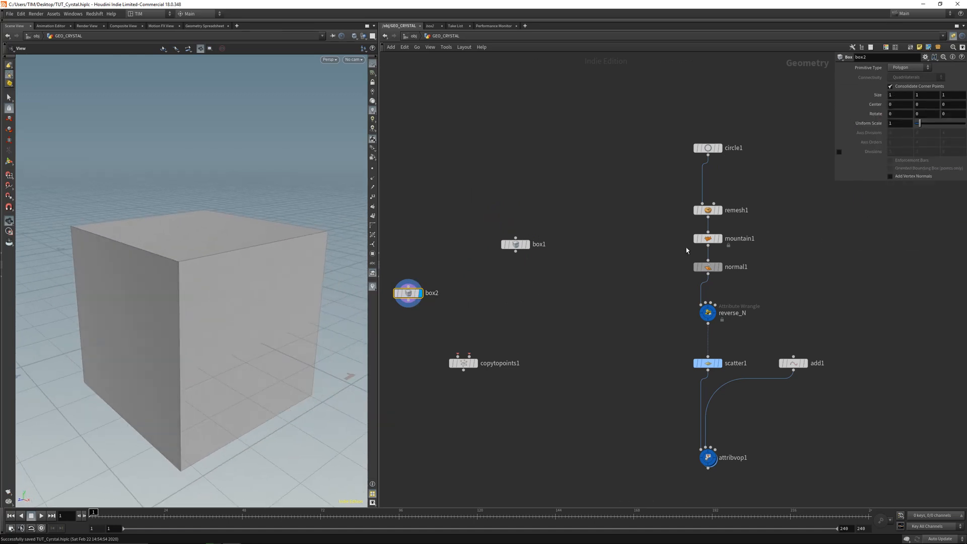
Wire box2 into the first input of copytopoints1 and box1 into the second, and display copytopoints1
left_click_drag(459, 362, 465, 381)
middle_click_drag(531, 336, 559, 315)
left_click(490, 355)
left_click(436, 291)
left_click(501, 355)
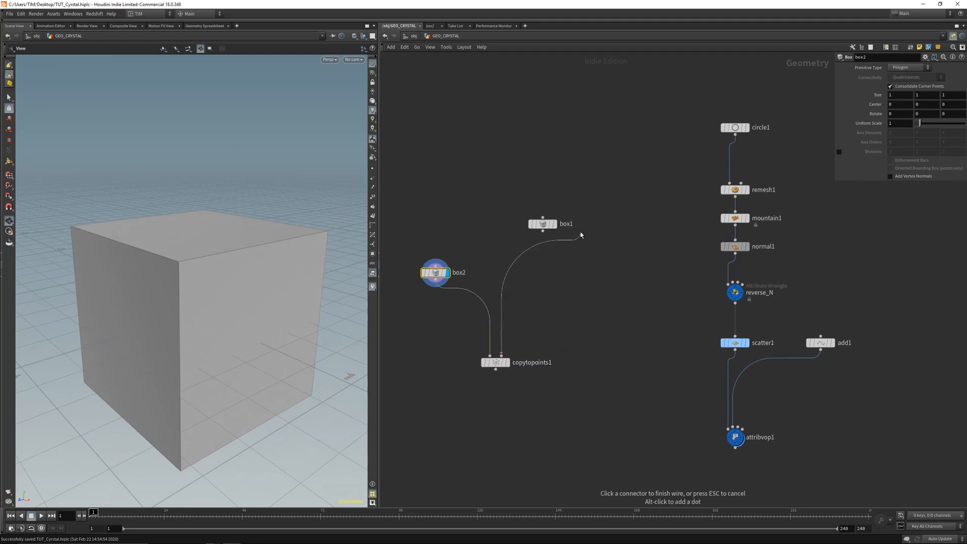
left_click(542, 230)
left_click(495, 362)
left_click(506, 362)
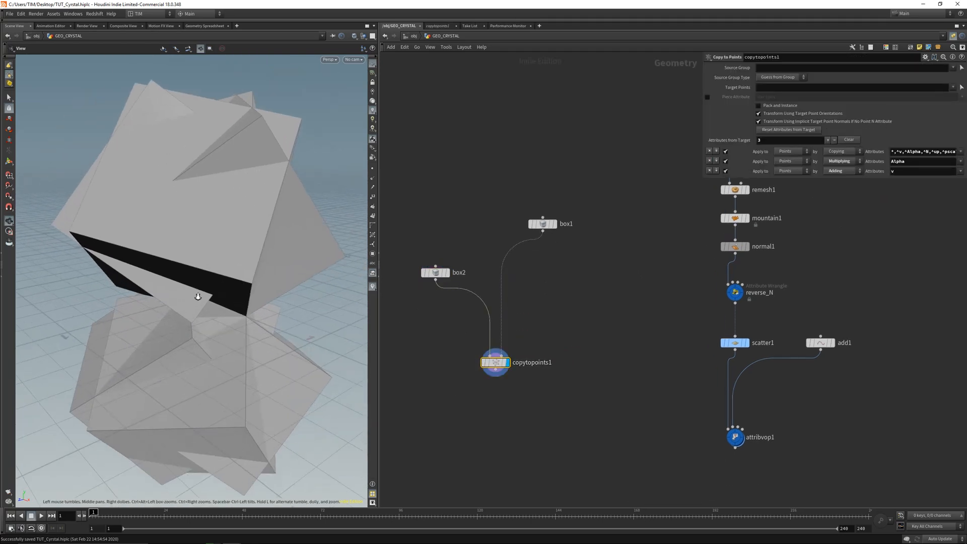
Add an Attribute Randomize node below box1, wired to box1's output
key("Tab")
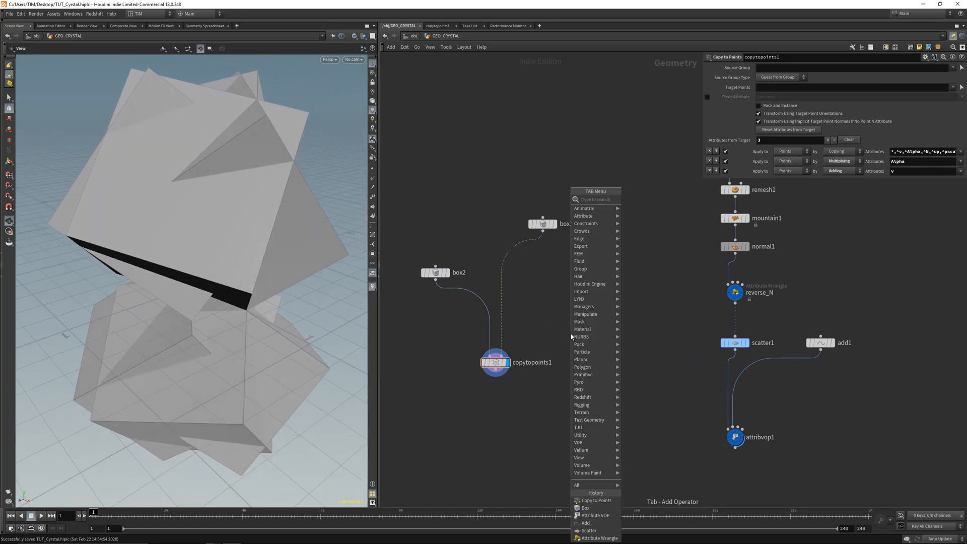
mouse_move(595, 261)
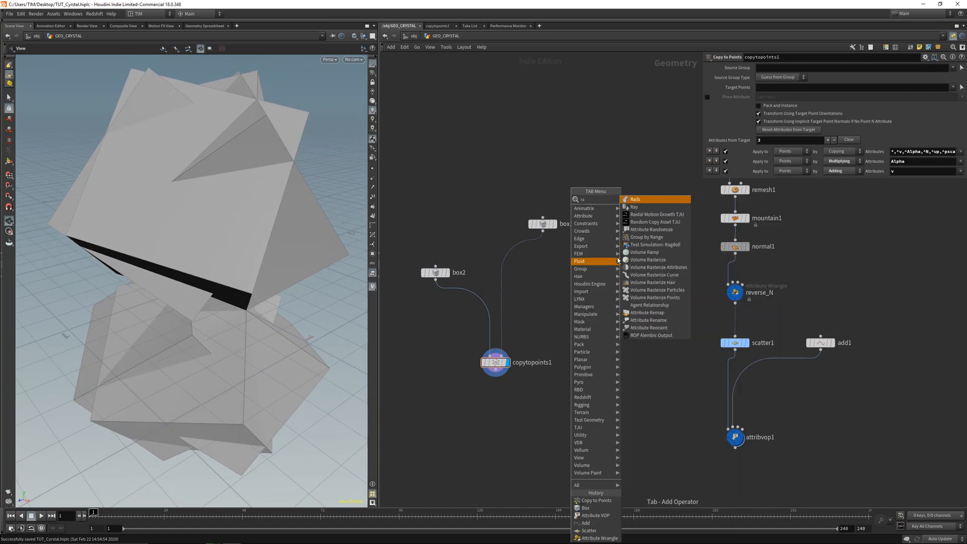
left_click(650, 226)
left_click(547, 305)
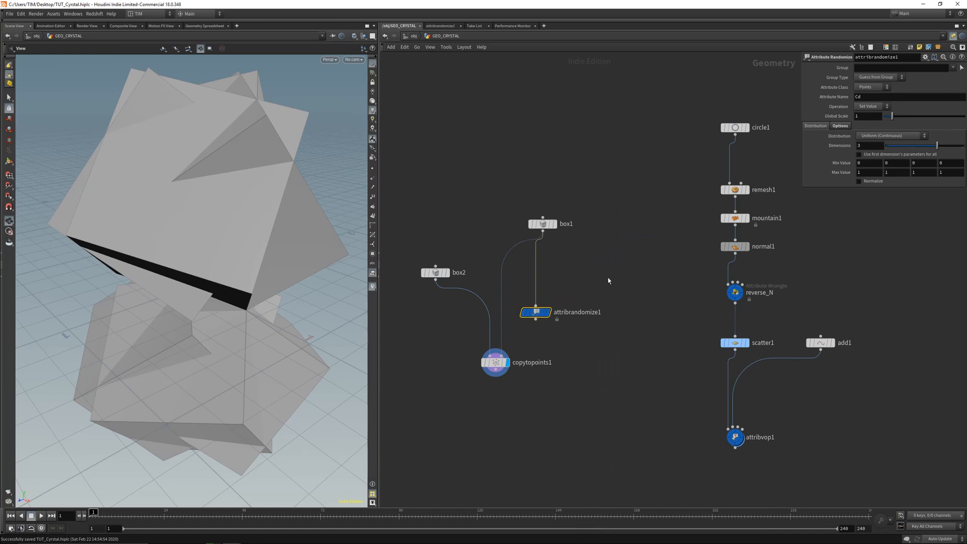
Display the Attribute Randomize node and set its Attribute Name to pscale
key("r")
double_click(862, 97)
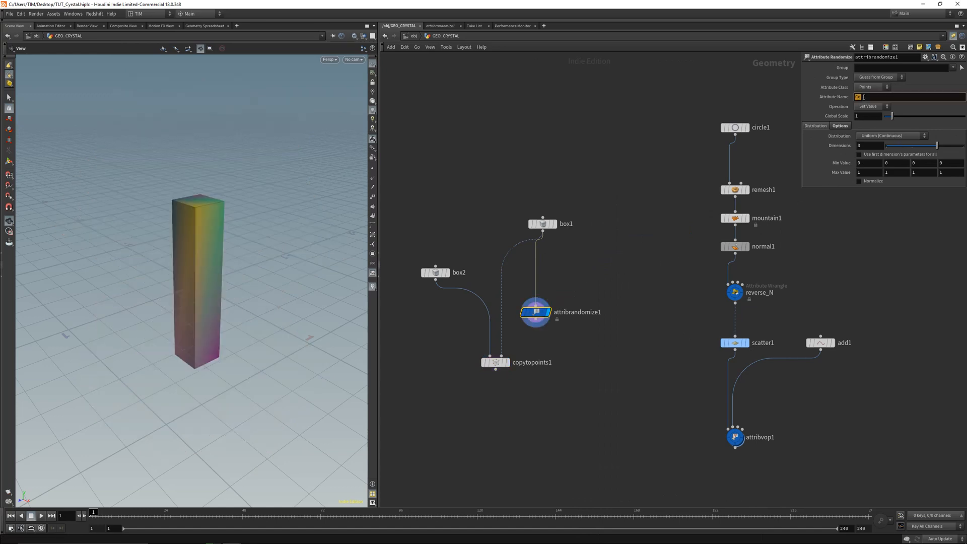
key("Return")
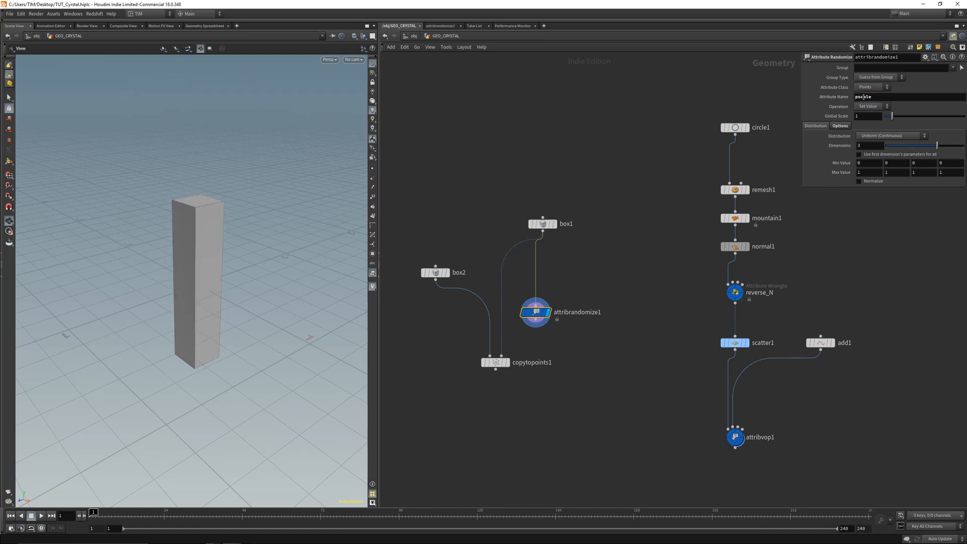
Wire the Attribute Randomize node's output into the second input of copytopoints1 in place of box1, and display copytopoints1
left_click_drag(450, 400, 511, 357)
left_click(536, 320)
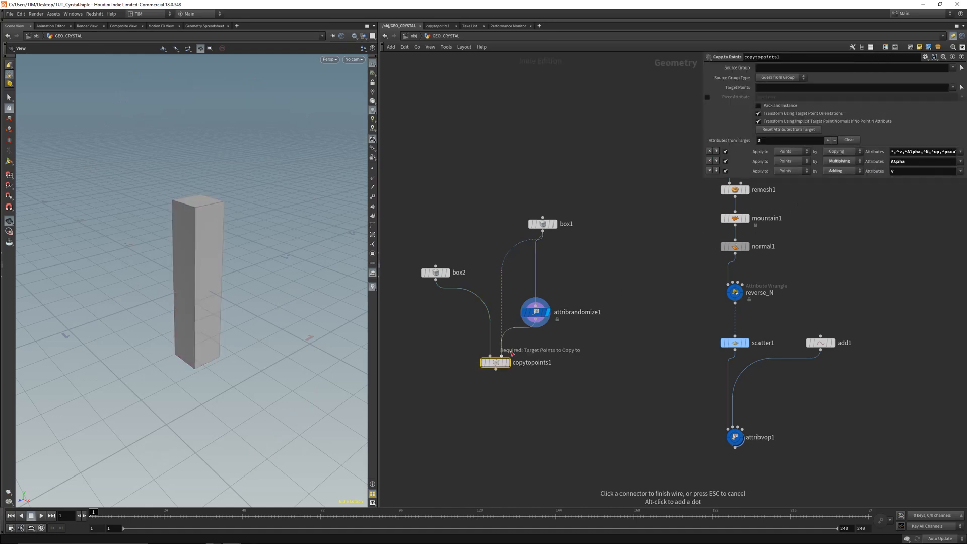
left_click(501, 355)
left_click_drag(470, 385, 528, 349)
key("r")
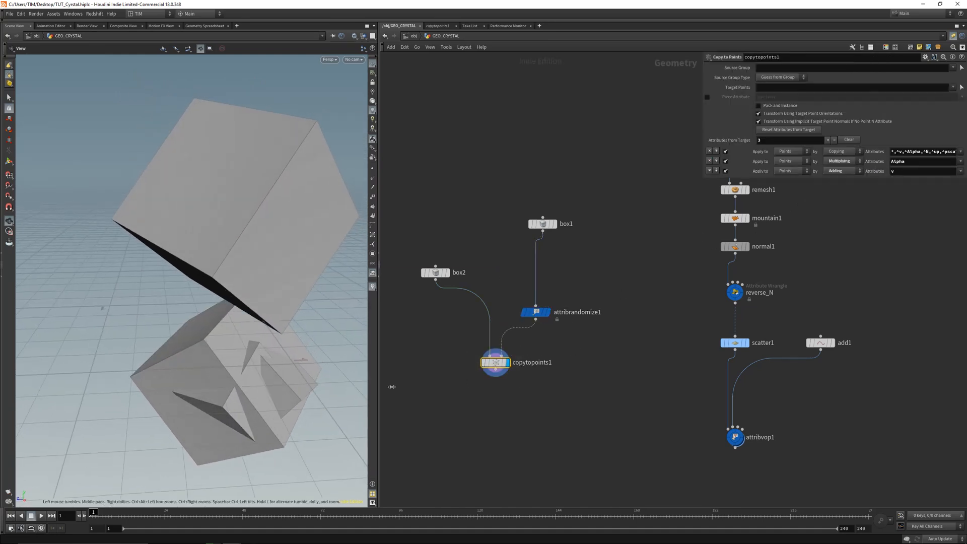
Align the Attribute Randomize node under box1 and rename it set_pscale
left_click_drag(538, 313, 545, 307)
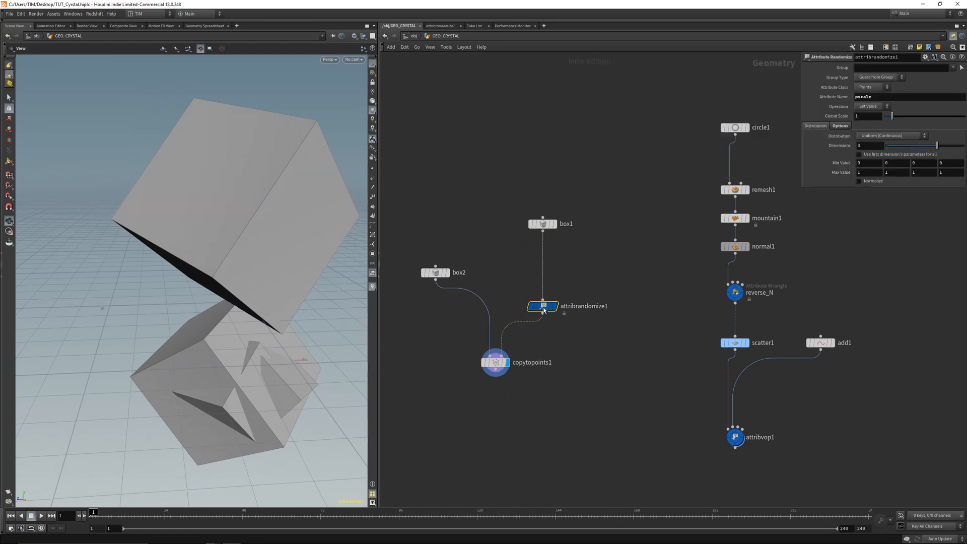
double_click(589, 306)
type("set_p")
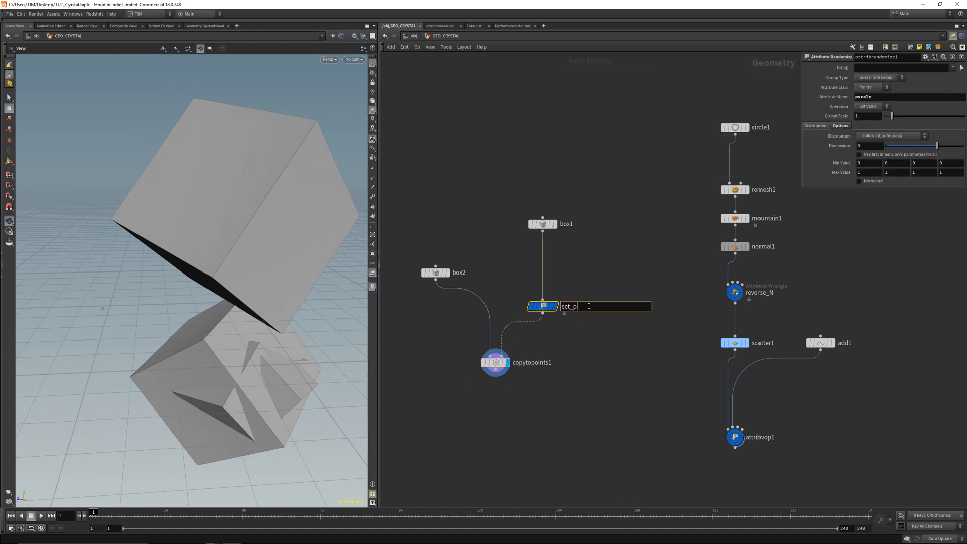
type("scale")
key("Return")
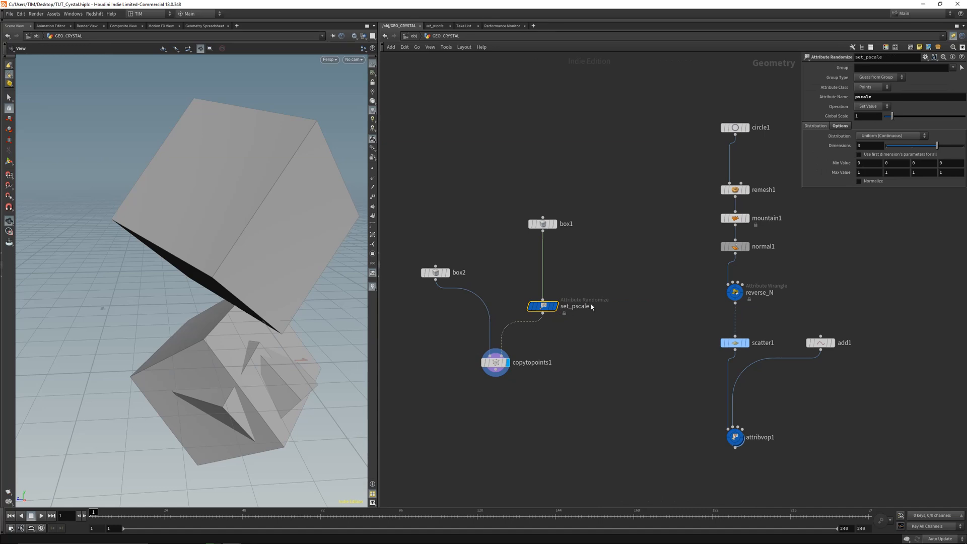
Set set_pscale's Distribution to Custom Ramp with the first ramp point's value at 0.233333, and change its Global Seed
left_click(891, 136)
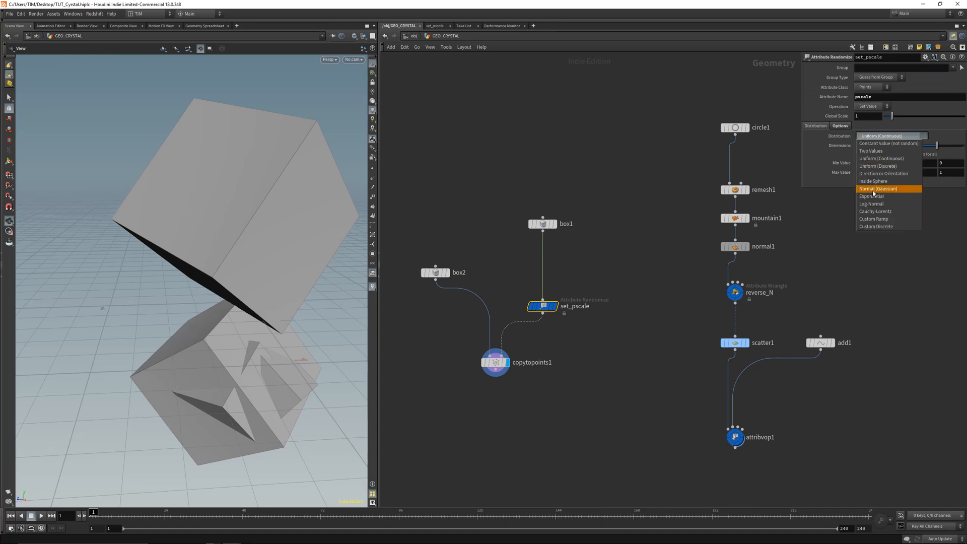
left_click(874, 224)
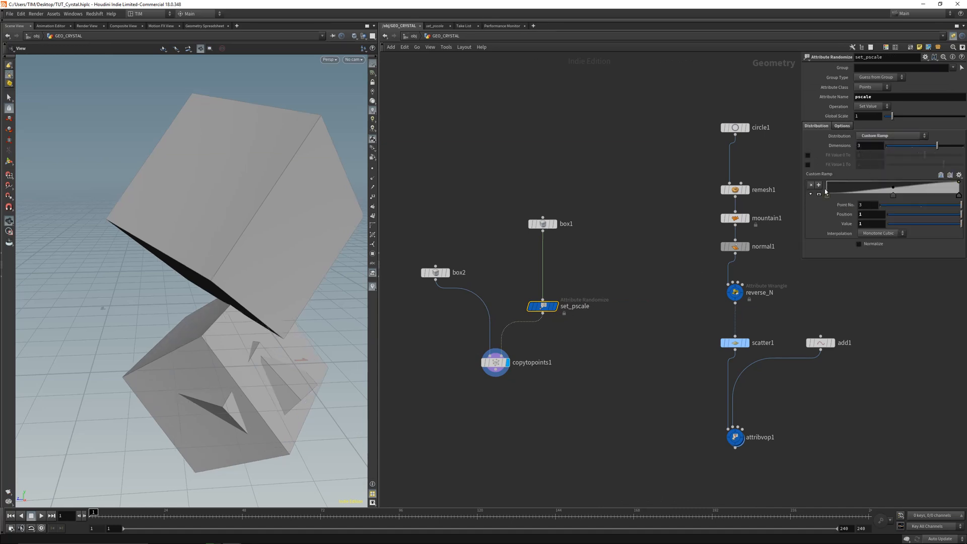
left_click_drag(826, 192, 822, 194)
left_click(841, 126)
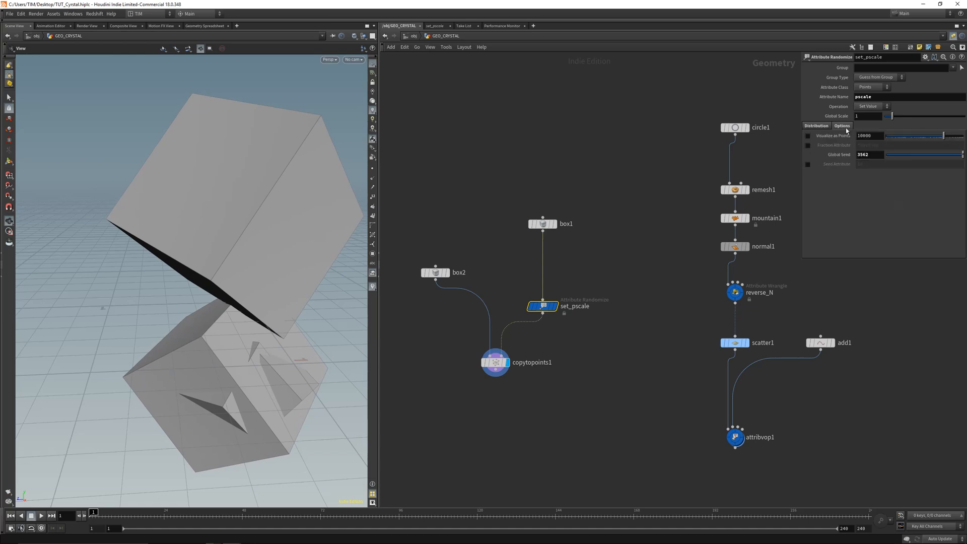
left_click(932, 155)
left_click(816, 126)
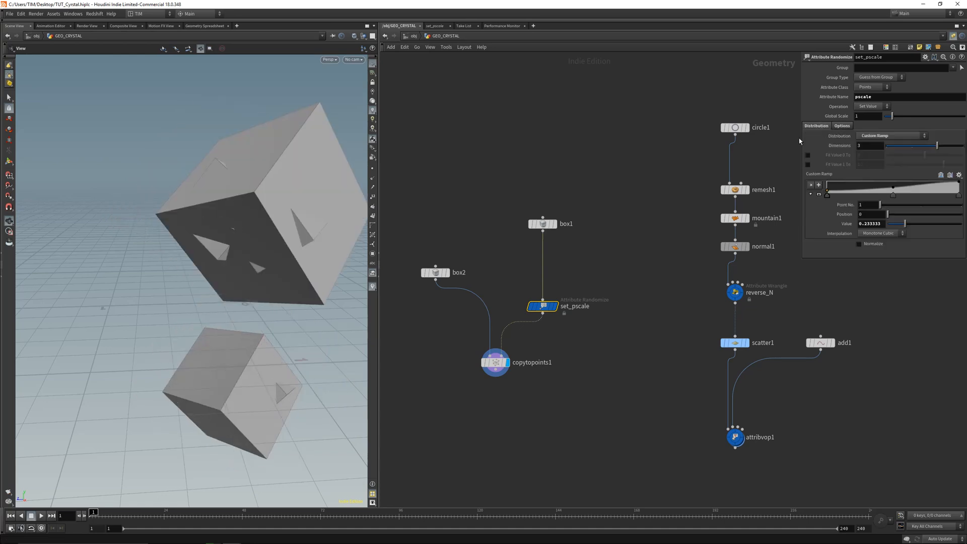
Set box2's Uniform Scale to 0.25 and save the scene
left_click_drag(424, 226, 449, 289)
left_click(908, 123)
type("0.")
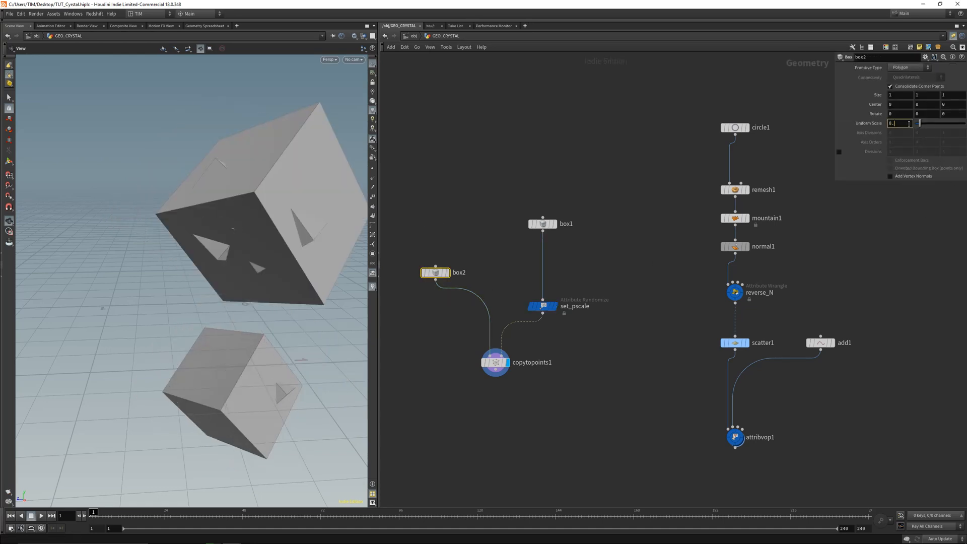
type("1")
key("Return")
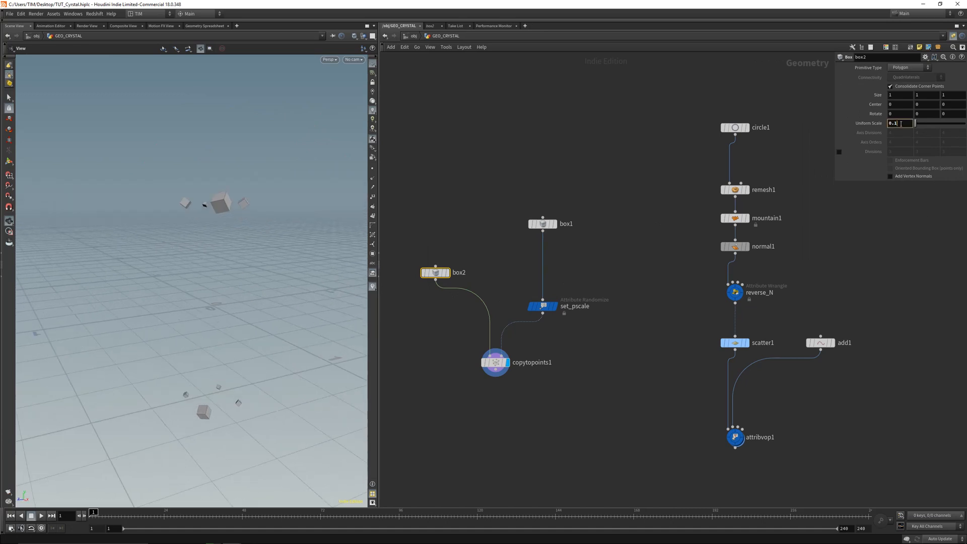
type("5")
key("Return")
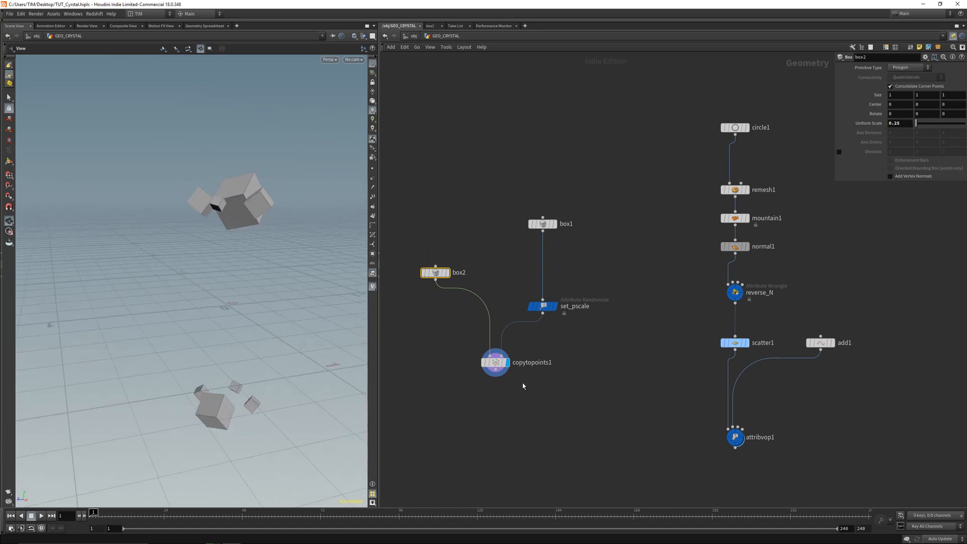
key("h")
left_click_drag(457, 381, 513, 351)
left_click_drag(218, 309, 220, 321)
key("ctrl+s")
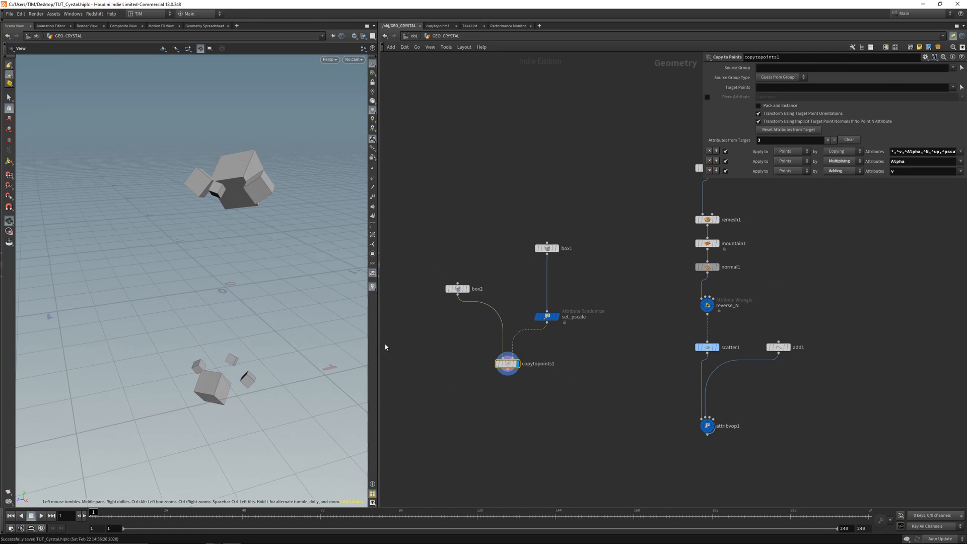
Add a Boolean Subtract node and place it below copytopoints1
middle_click_drag(486, 406, 481, 377)
key("Tab")
type("boo")
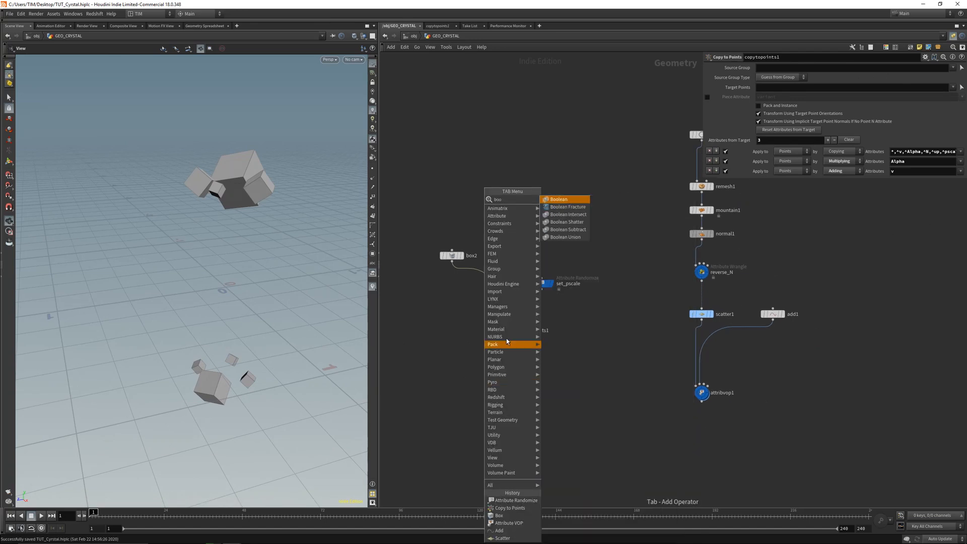
left_click(563, 229)
left_click(492, 378)
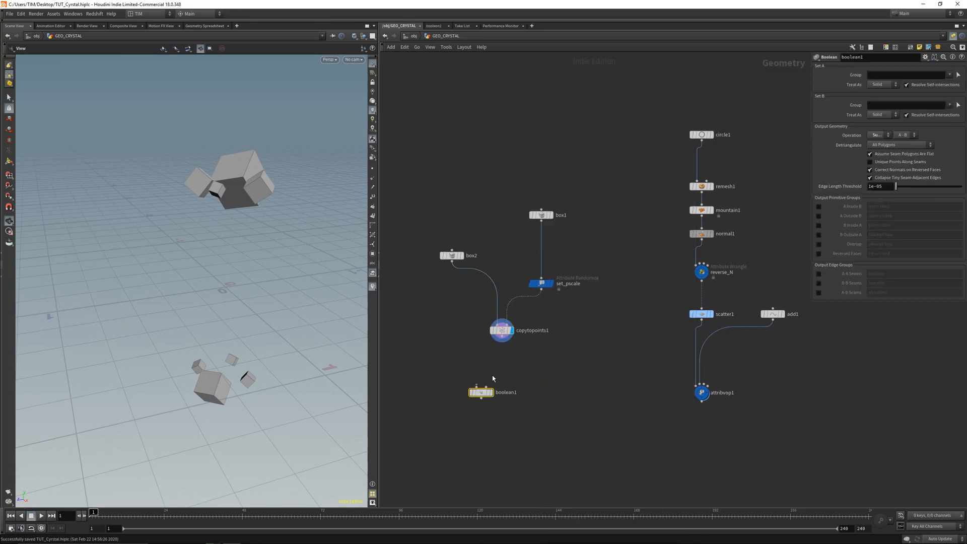
left_click_drag(497, 421, 502, 432)
Wire box1 into the first input of boolean1 and copytopoints1 into the second, and display boolean1
left_click(500, 335)
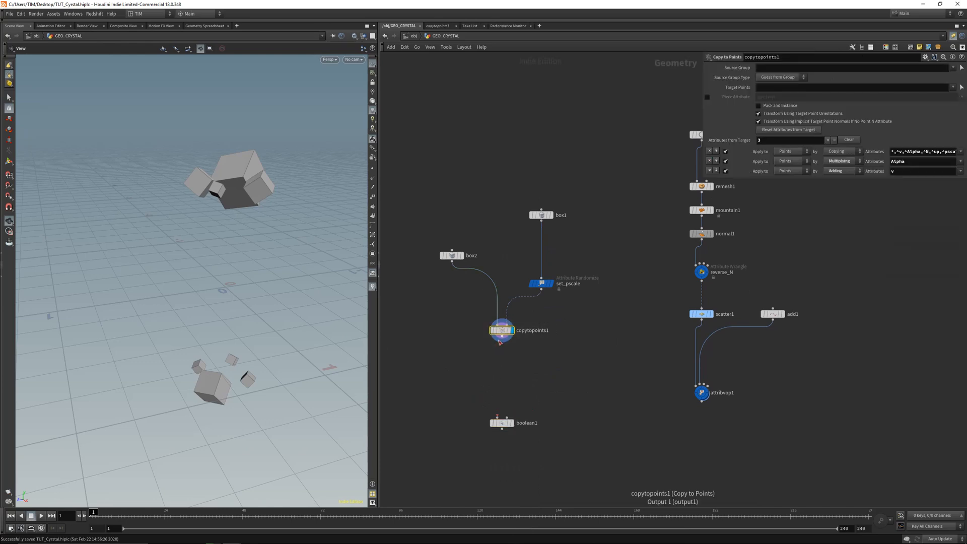
left_click_drag(250, 289, 255, 286)
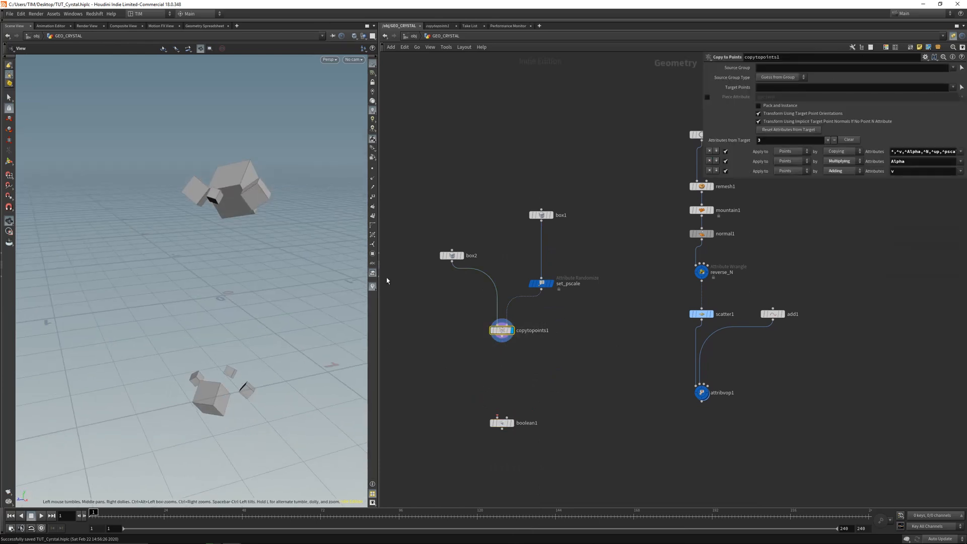
left_click(502, 336)
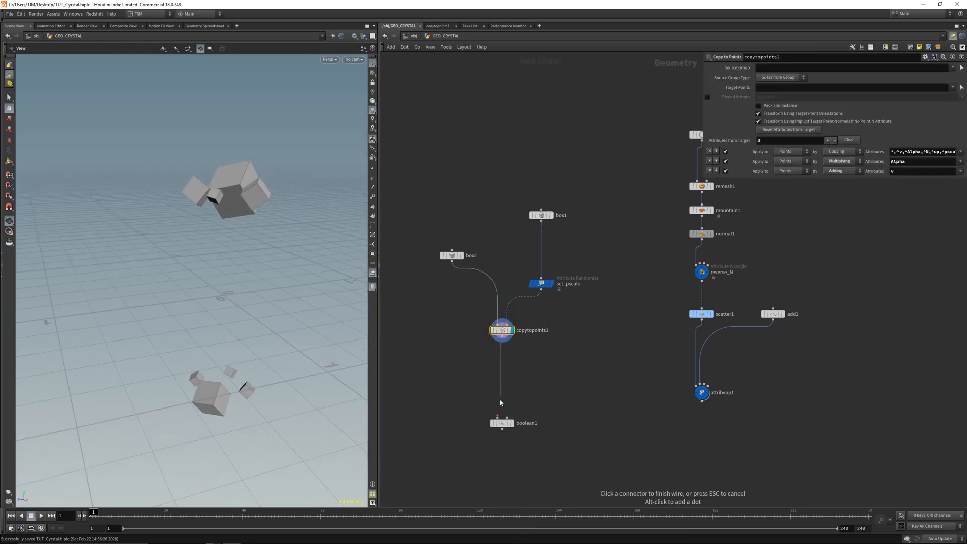
left_click(497, 417)
left_click(507, 417)
left_click(542, 221)
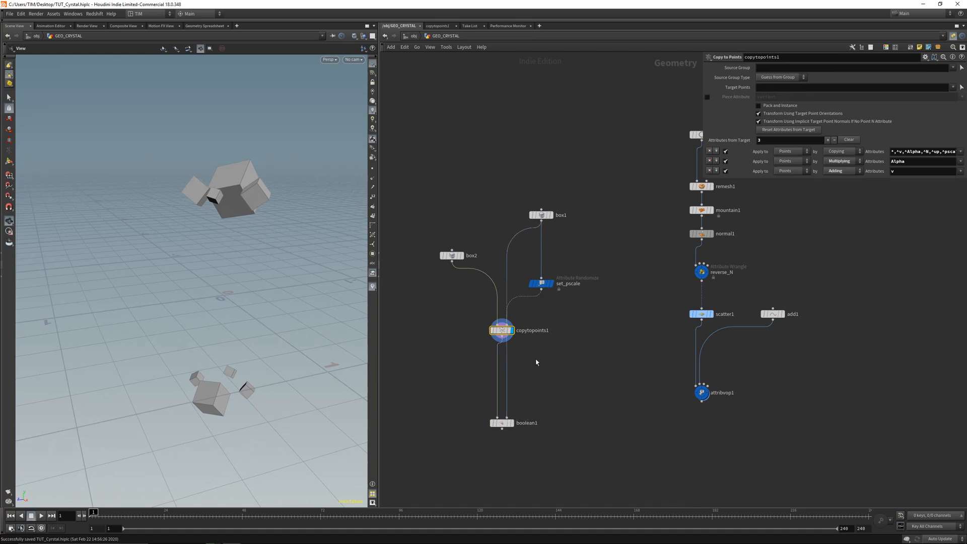
left_click_drag(469, 456, 395, 426)
left_click(512, 423)
left_click_drag(180, 250, 210, 177)
Set box2's Size to 1.6, 1.9 and 1
left_click(460, 256)
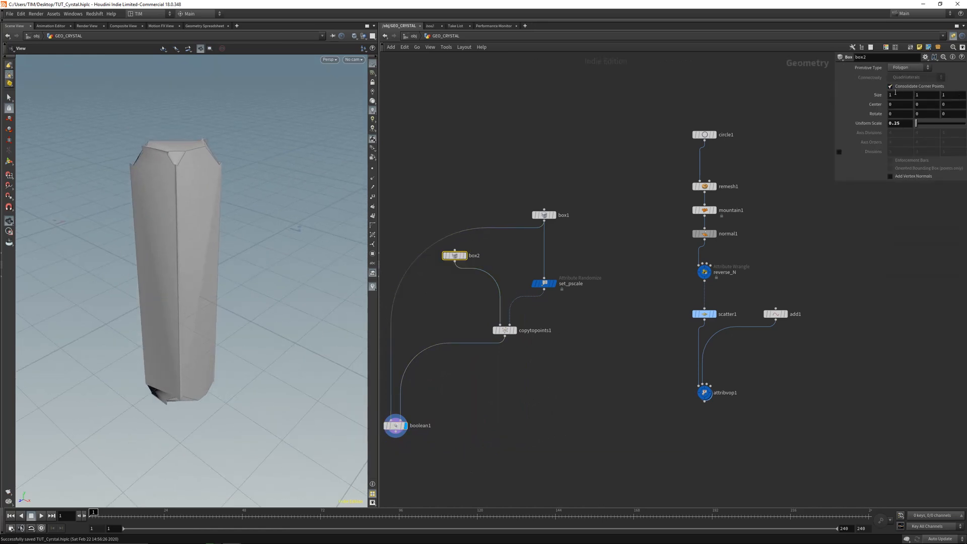
middle_click_drag(895, 92, 962, 98)
left_click_drag(236, 227, 184, 276)
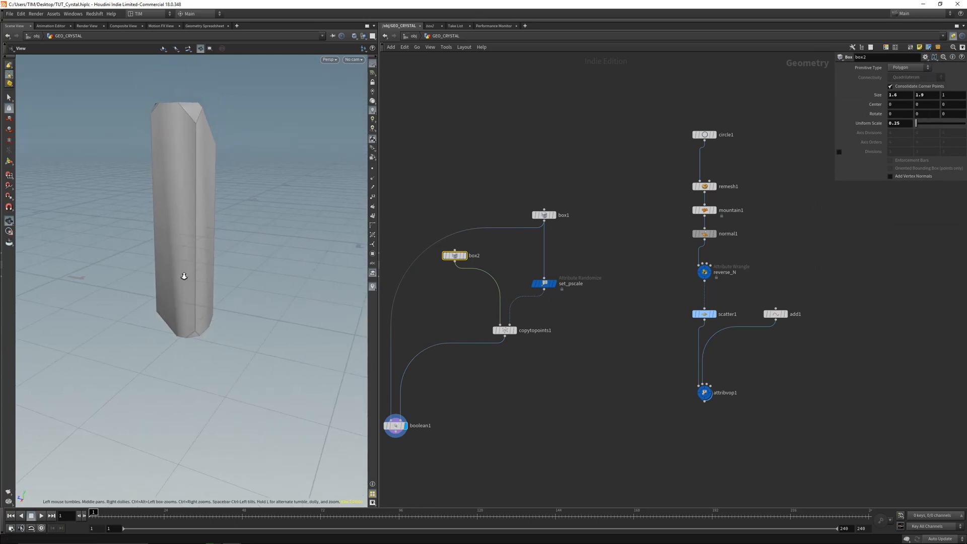
middle_click_drag(184, 276, 200, 330)
Set box2's Uniform Scale to 0.35 and save the scene
middle_click_drag(905, 124, 945, 149)
left_click_drag(222, 252, 272, 237)
key("ctrl+s")
Move boolean1 under copytopoints1, then append a Transform node to its output and display that node
left_click_drag(394, 430, 481, 405)
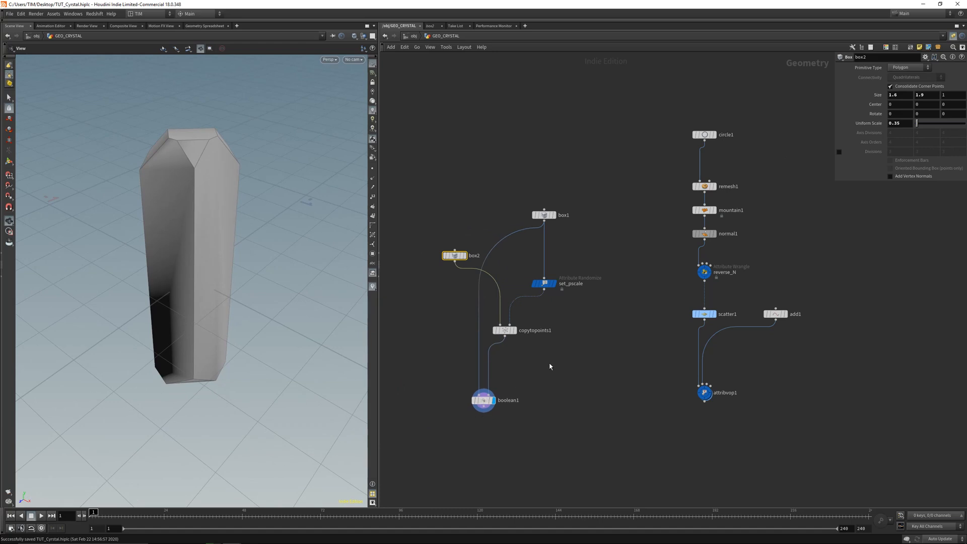
middle_click_drag(543, 392, 531, 332)
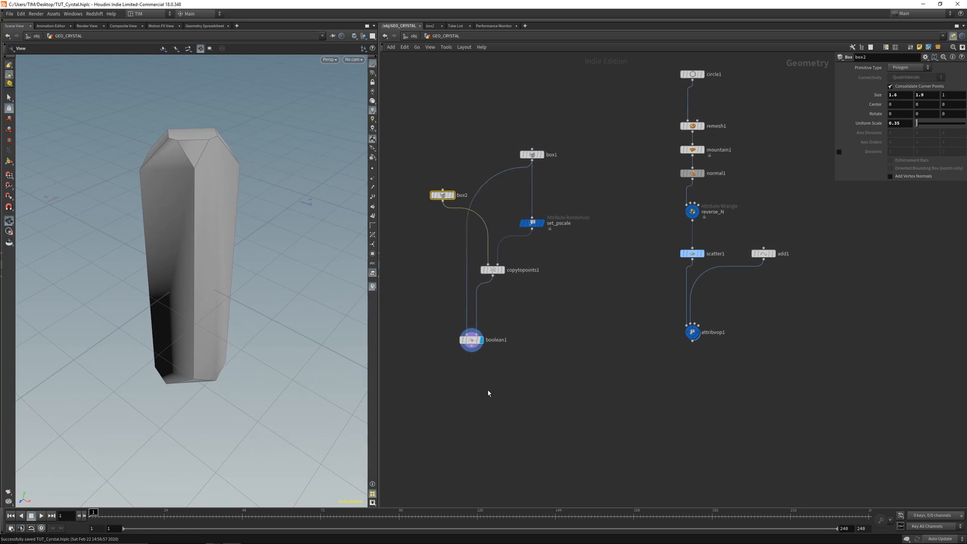
key("Tab")
mouse_move(529, 296)
left_click(584, 217)
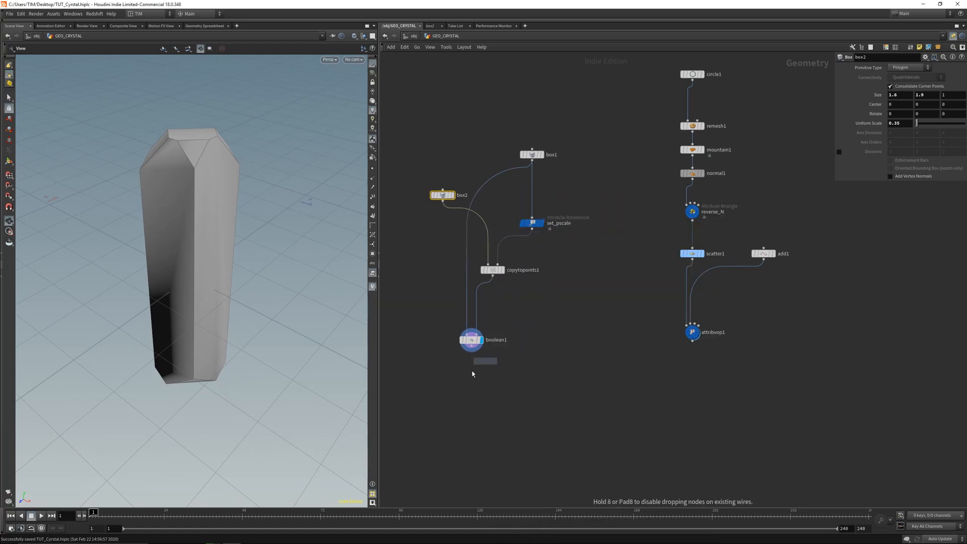
left_click(473, 373)
left_click(481, 370)
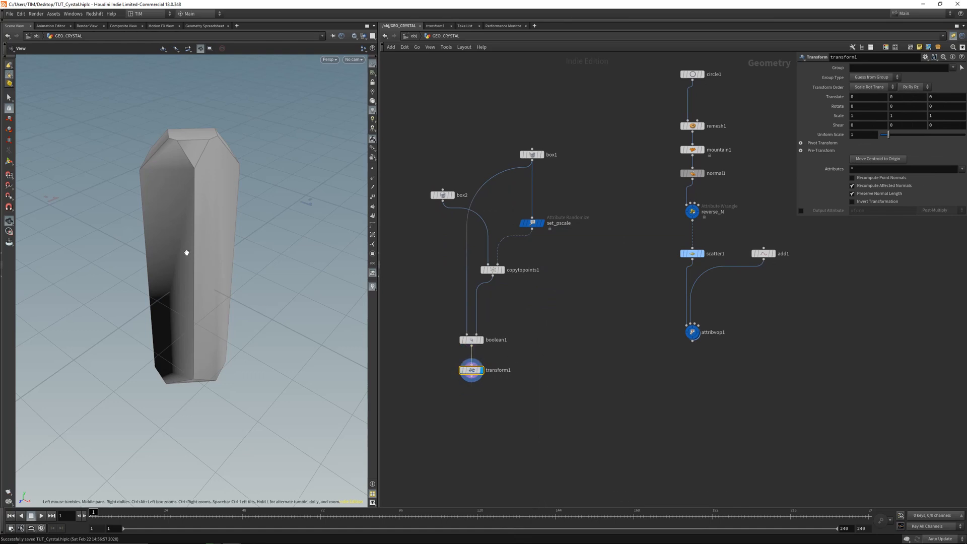
left_click_drag(186, 252, 154, 247)
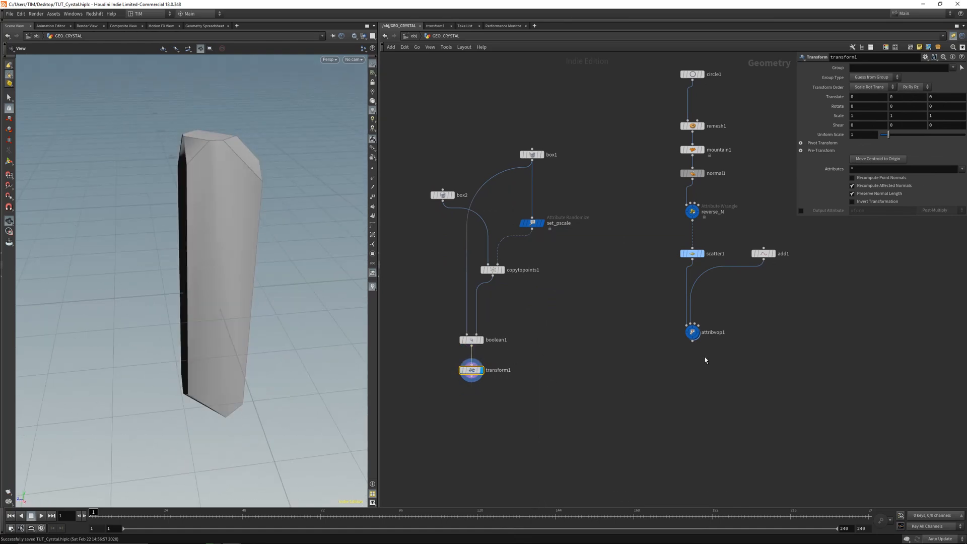
Add a second Copy to Points node below the transform1 and attribvop1 branches
key("Tab")
type("cop")
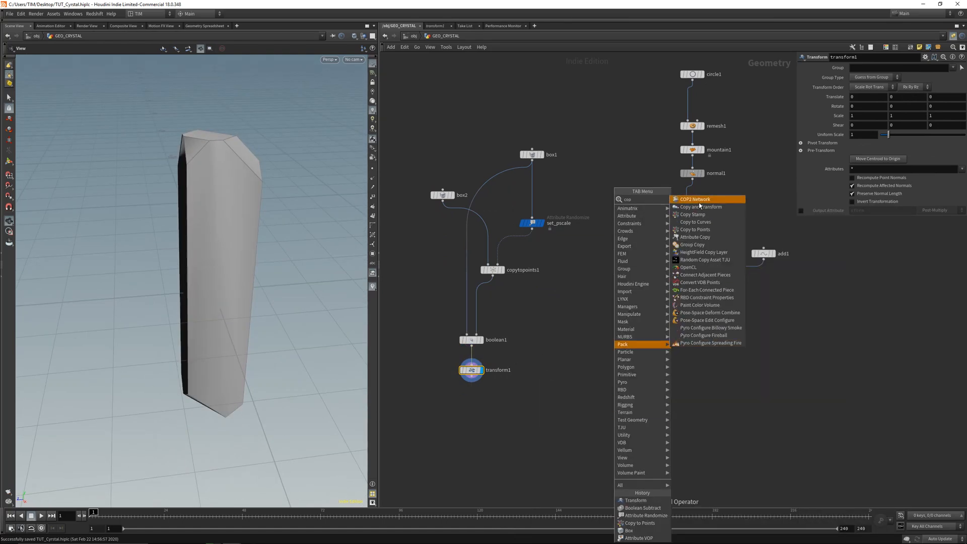
left_click(694, 230)
left_click(582, 445)
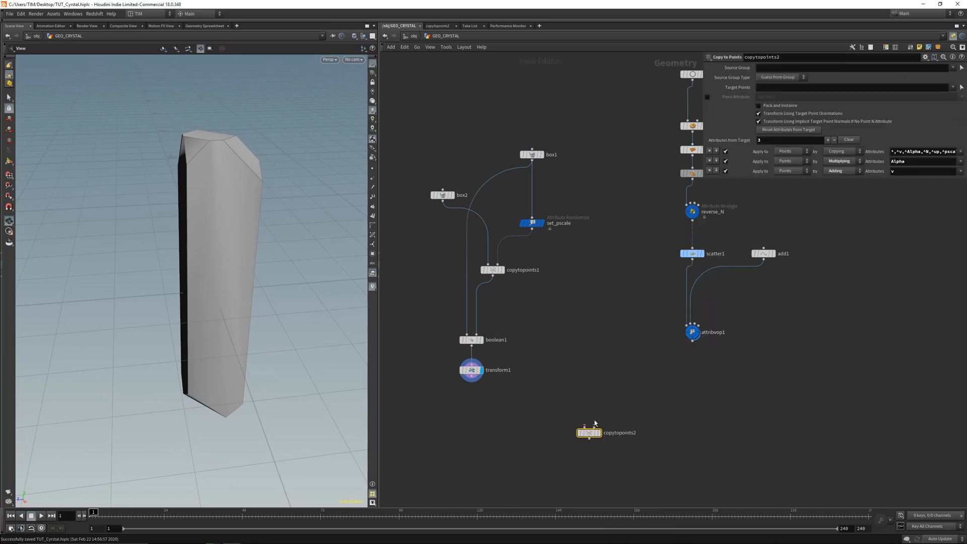
Wire transform1 into the first input of copytopoints2 and attribvop1 into the second, and display copytopoints2
left_click_drag(692, 341, 472, 381)
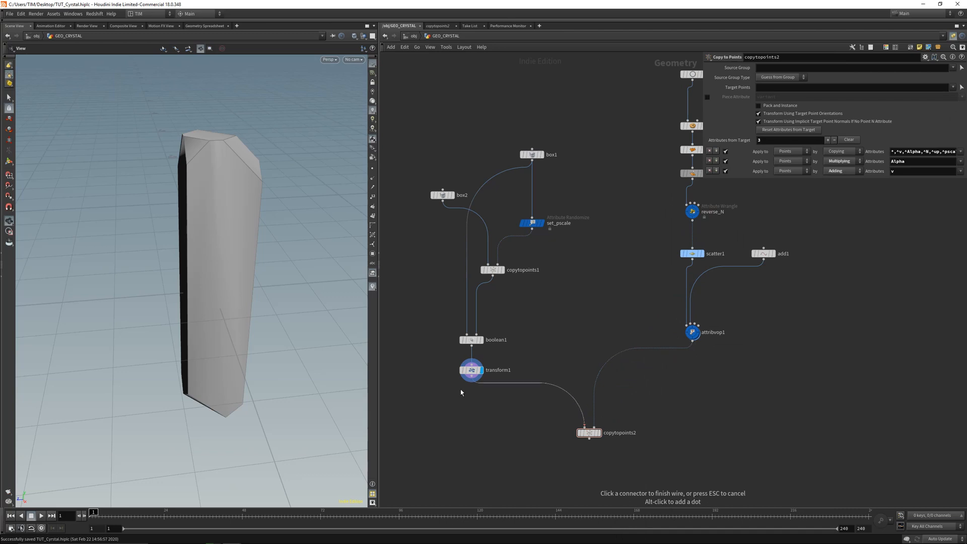
left_click_drag(632, 420, 675, 404)
middle_click_drag(638, 230, 572, 282)
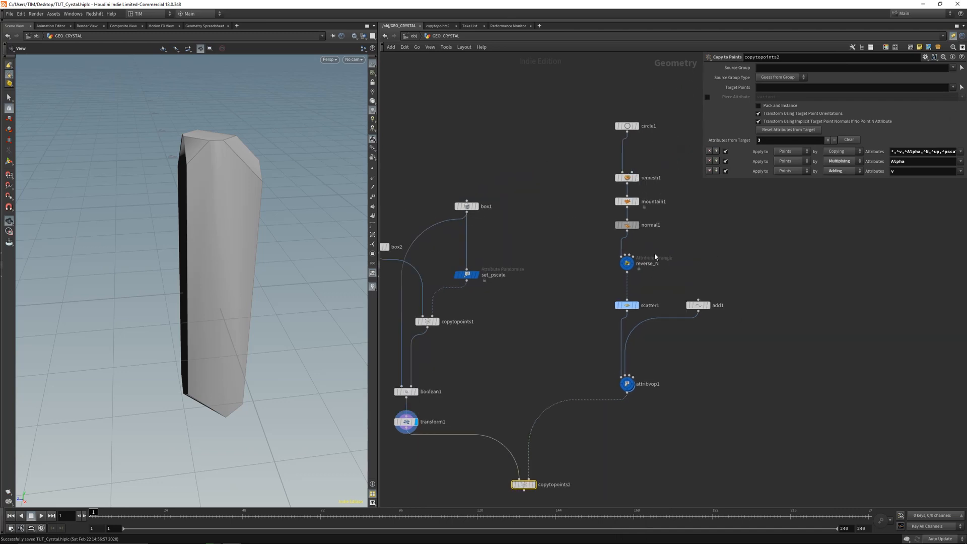
middle_click_drag(601, 345, 624, 257)
left_click(557, 397)
left_click_drag(231, 309, 241, 275, "alt")
right_click_drag(242, 274, 216, 280, "alt")
left_click_drag(216, 281, 267, 297)
Rotate transform1 by -90 degrees about X with its viewport handle
left_click(419, 335)
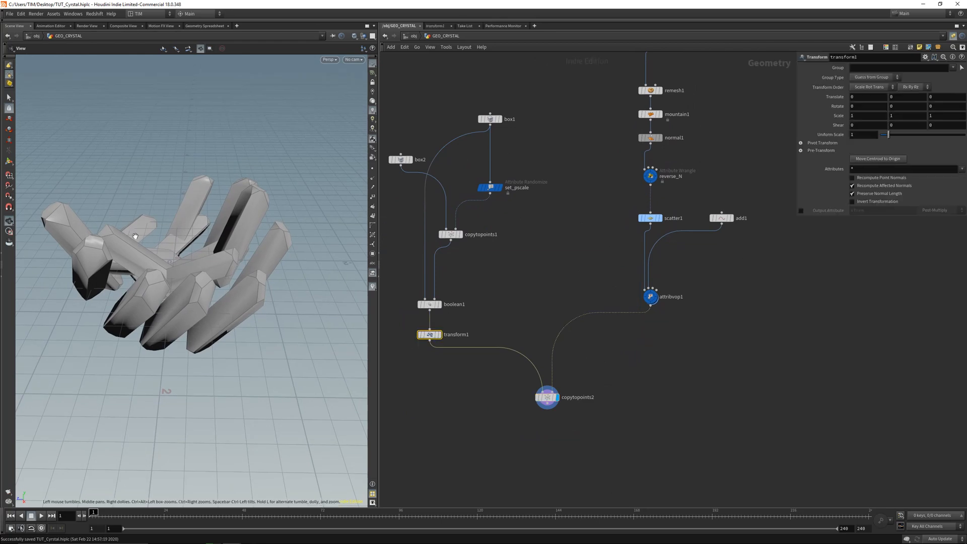
left_click(12, 163)
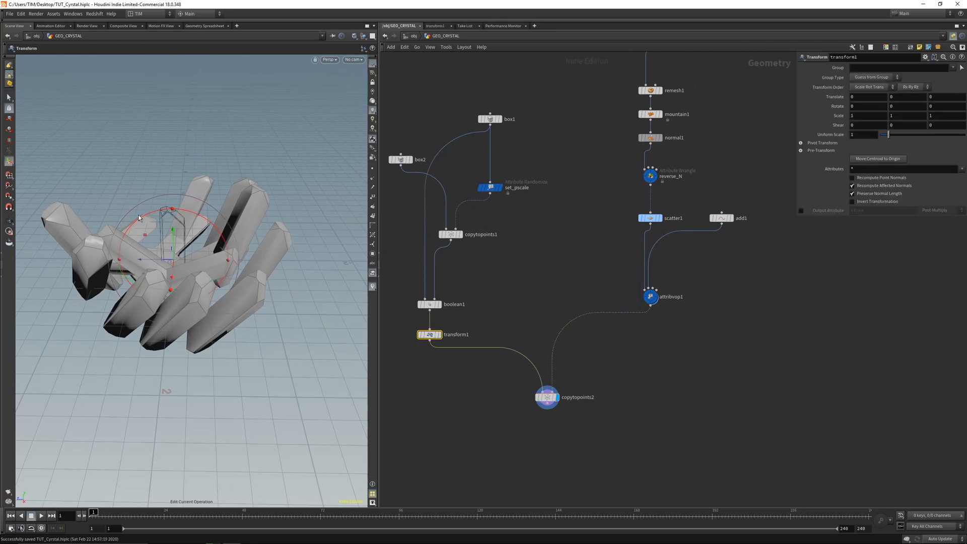
left_click_drag(139, 217, 204, 259)
key("Escape")
key("Return")
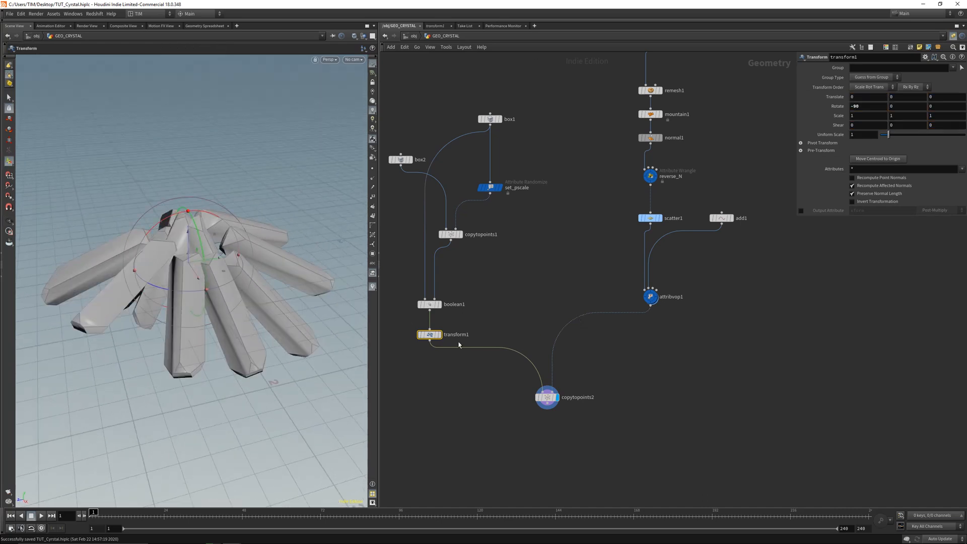
left_click_drag(167, 217, 137, 238)
left_click_drag(225, 209, 213, 222)
key("ctrl+z")
Duplicate set_pscale and insert the copy between attribvop1 and copytopoints2
middle_click_drag(613, 352, 599, 340)
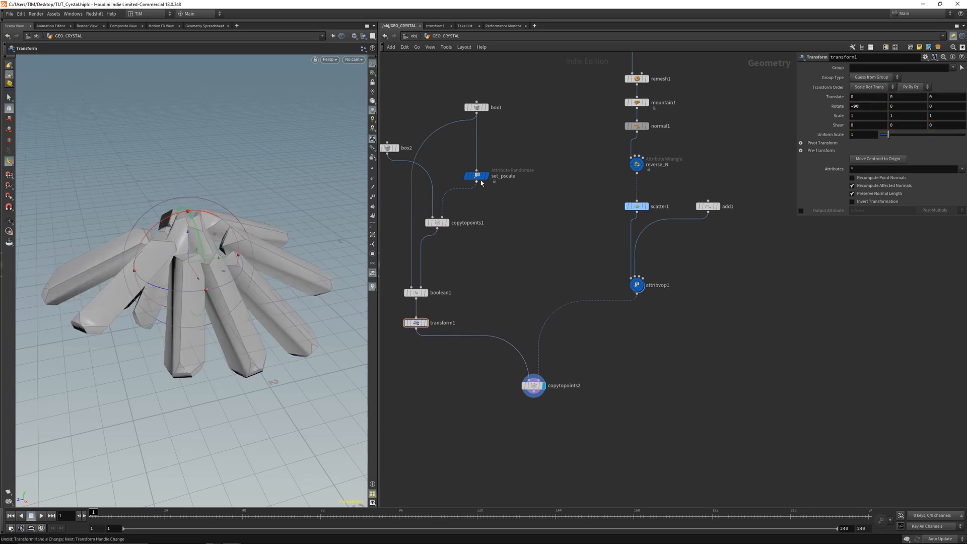
left_click_drag(481, 180, 640, 330, "alt")
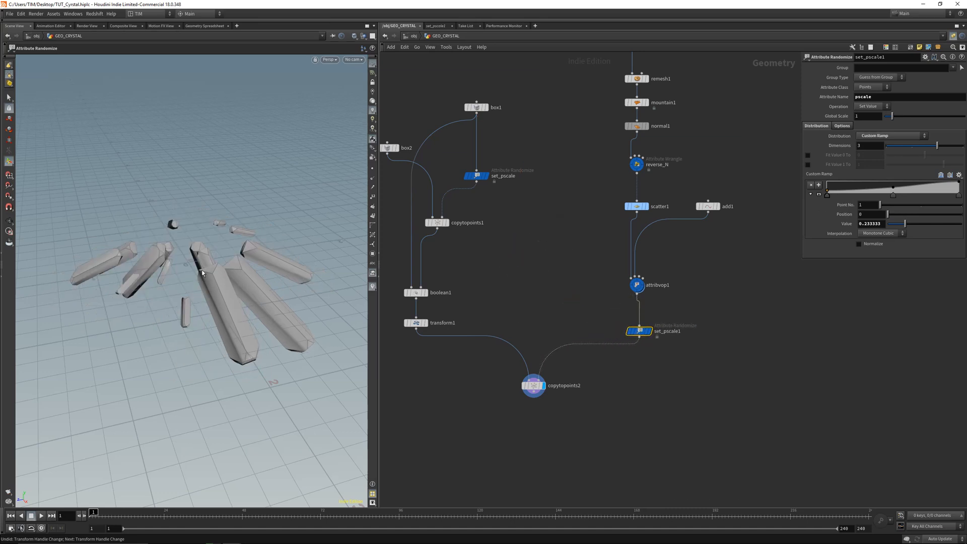
Reduce the uniform scale of circle1 to 0.6 to bring the copied crystals closer together
key("Escape")
left_click_drag(216, 254, 222, 277)
middle_click_drag(574, 152, 568, 276)
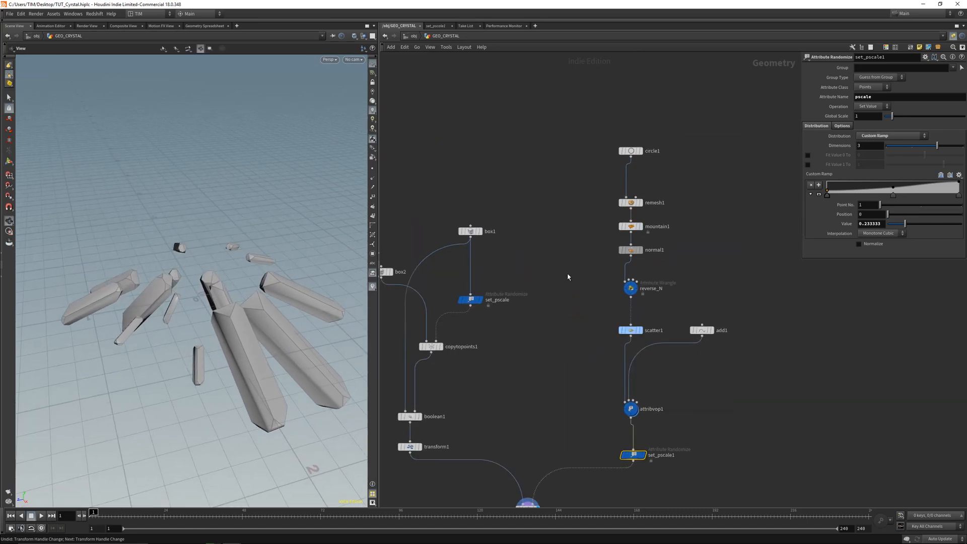
left_click(631, 151)
middle_click_drag(867, 116, 854, 118)
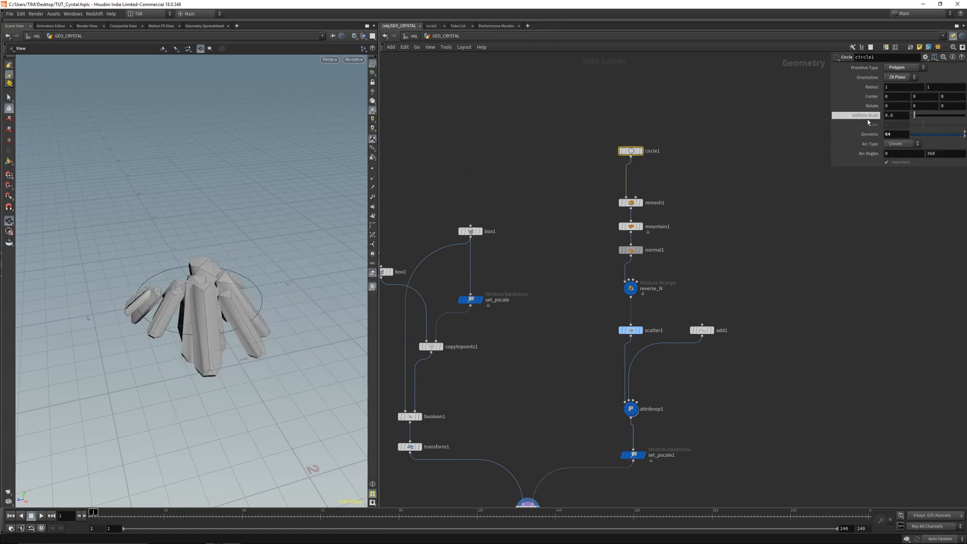
left_click_drag(183, 299, 216, 126)
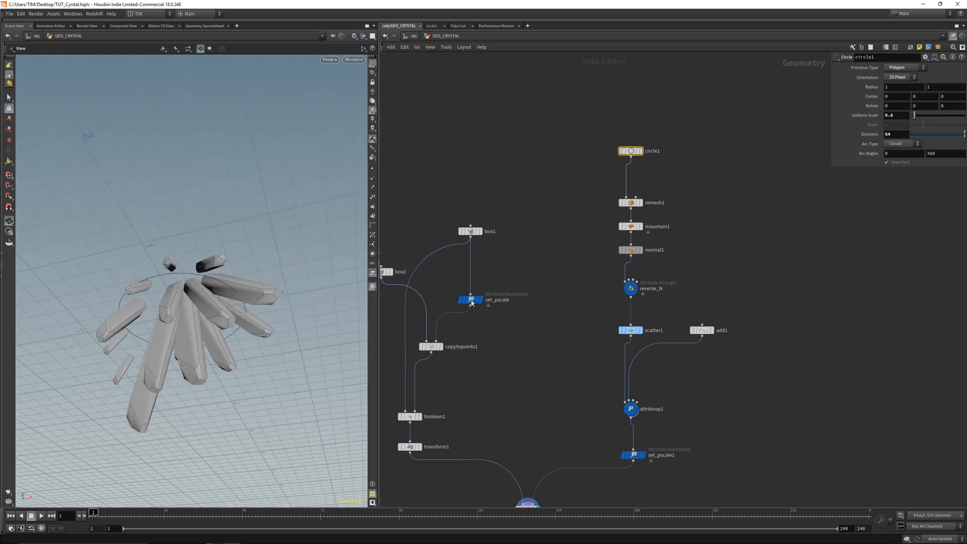
Set the Force Total Count of scatter1 to 20
left_click(637, 332)
left_click(886, 141)
type("2")
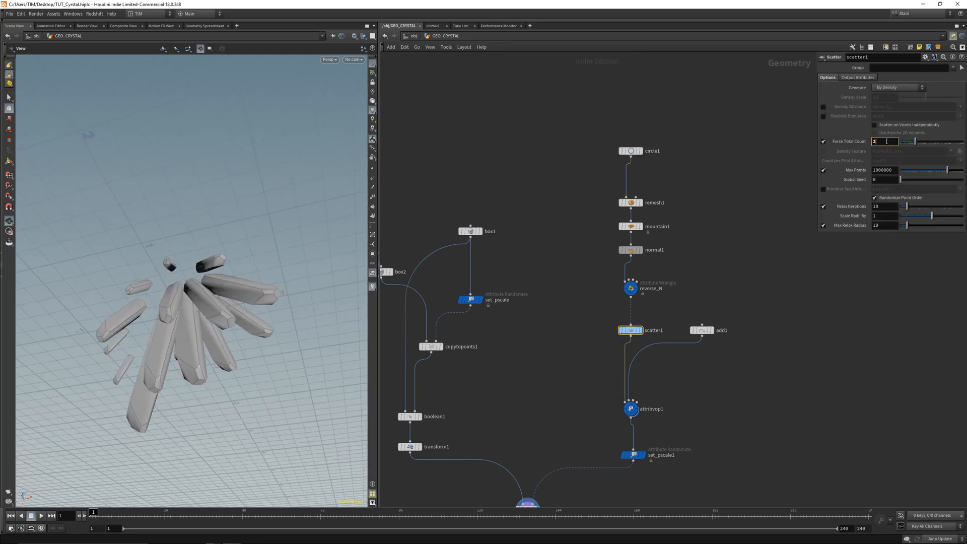
type("0")
key("Return")
left_click_drag(227, 289, 214, 375)
Set the first Custom Ramp point of set_pscale1 to a value of 0.733333 and save the scene
middle_click_drag(534, 414, 536, 327)
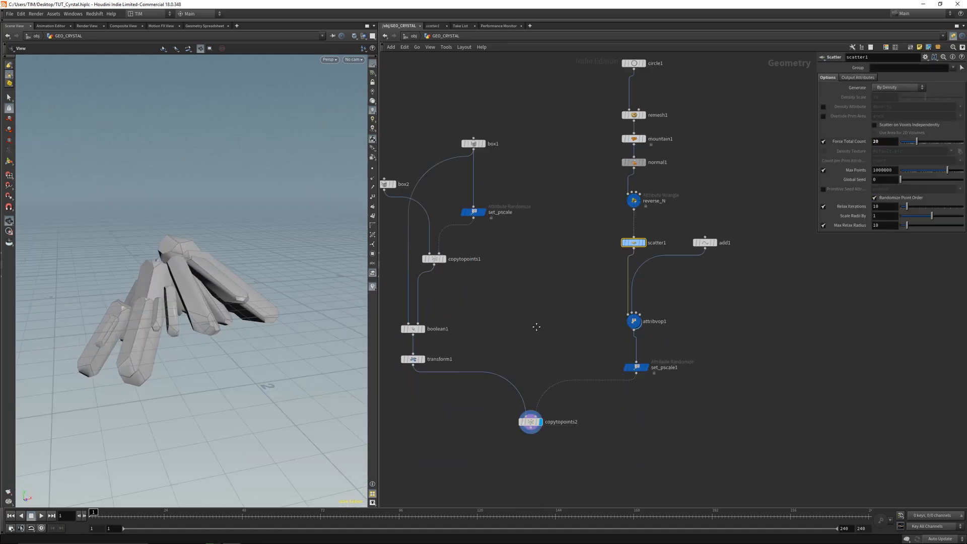
scroll(536, 327, "down", 2)
left_click_drag(597, 325, 646, 361)
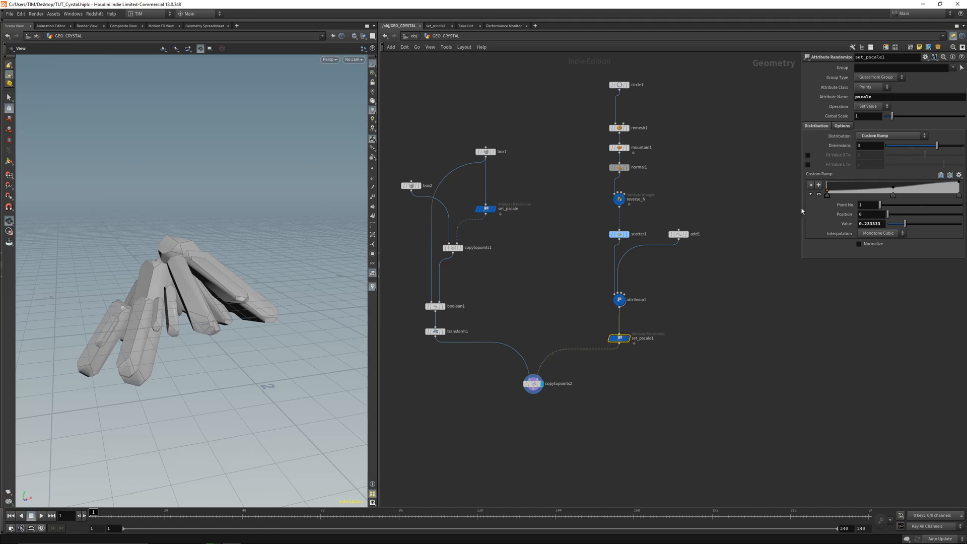
middle_click_drag(861, 227, 880, 230)
left_click_drag(142, 334, 217, 309)
key("ctrl+s")
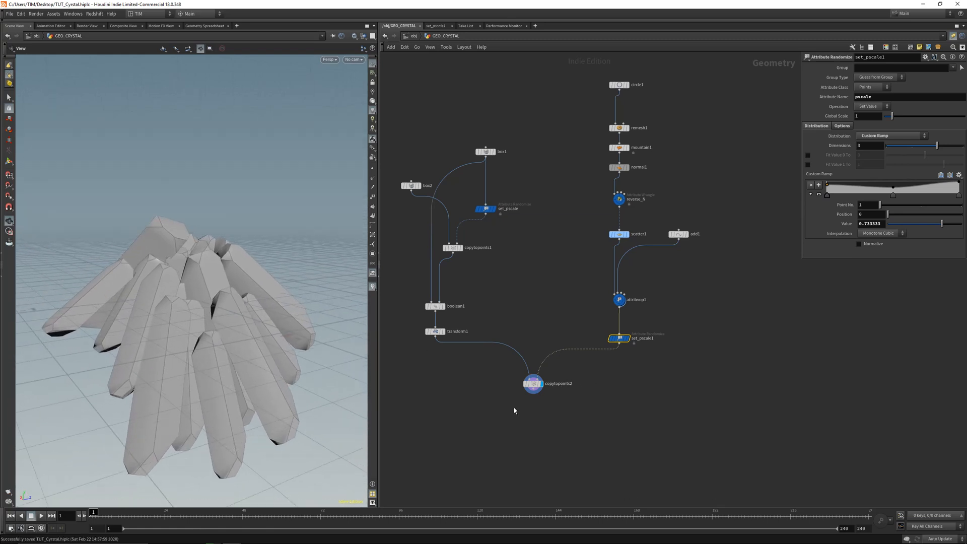
Set the Y size of box1 to 1.55 to lengthen the crystals, and save the scene
left_click_drag(533, 384, 531, 404)
left_click(485, 151)
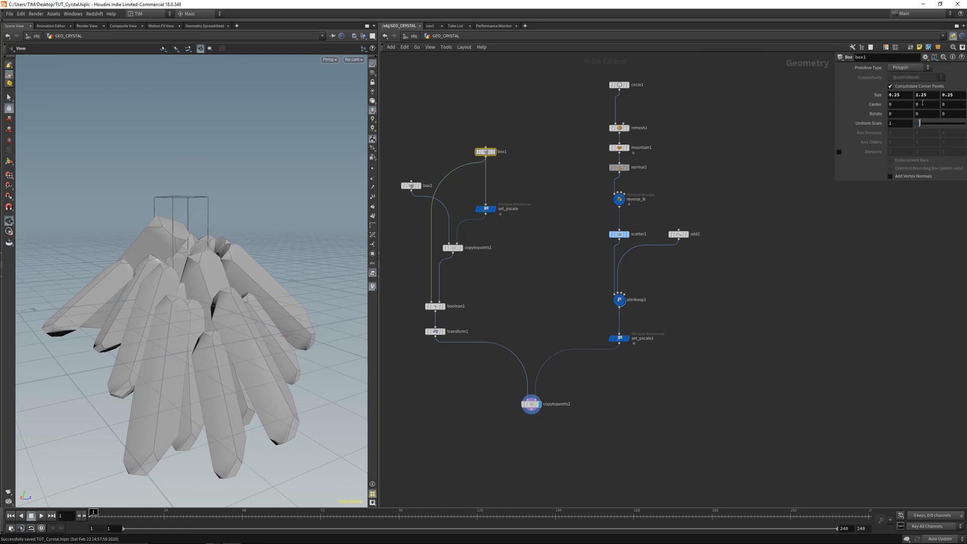
middle_click_drag(917, 95, 936, 94)
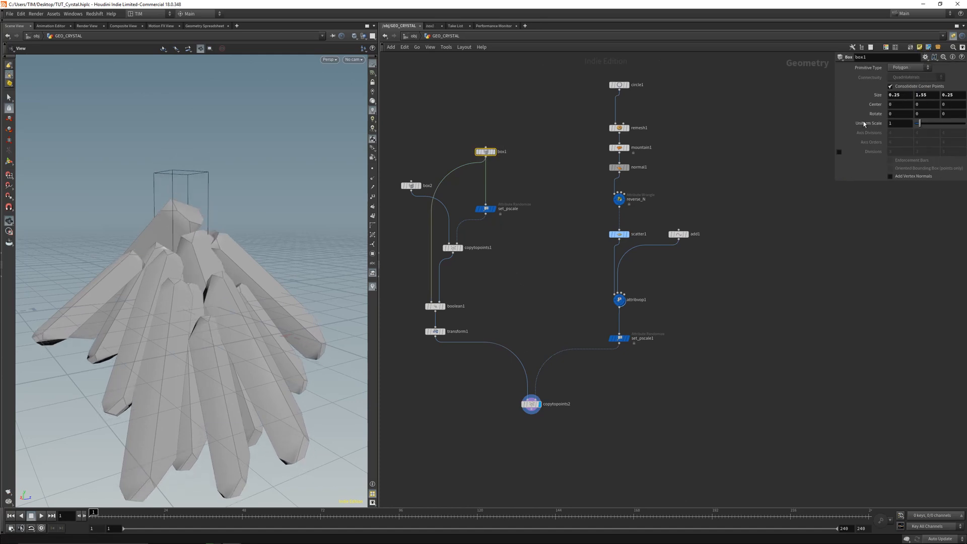
left_click_drag(267, 443, 257, 304)
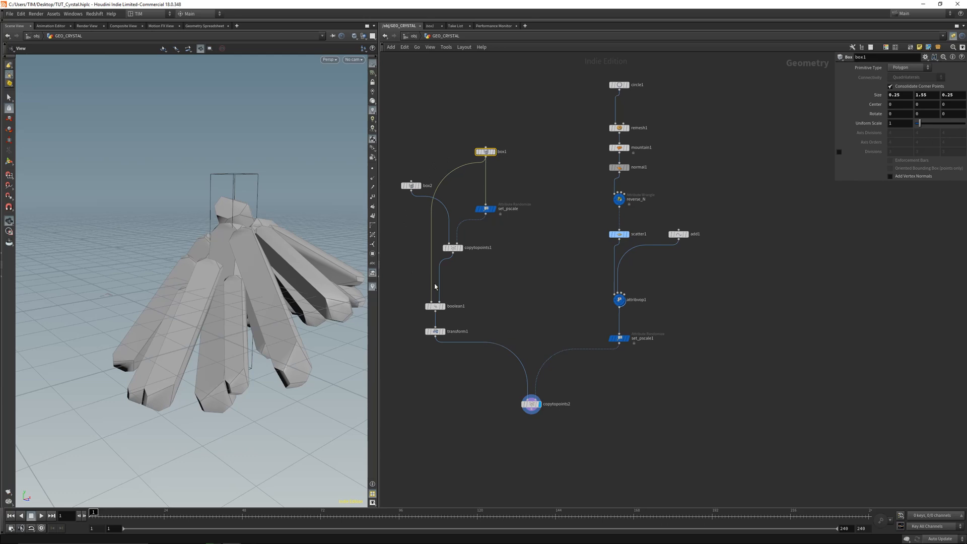
key("ctrl+s")
left_click_drag(214, 302, 274, 294)
Select transform1 and activate its transform handle in the viewport
left_click(540, 406)
left_click(435, 331)
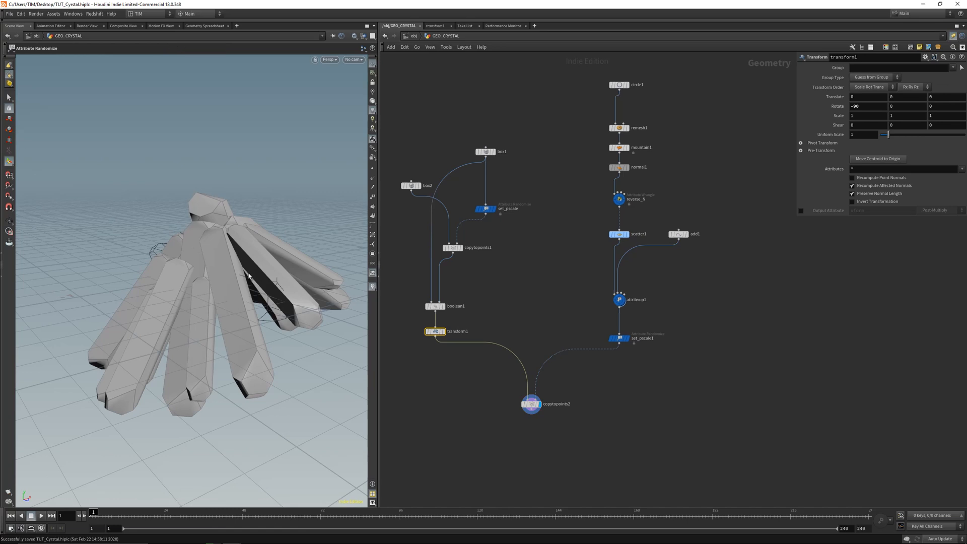
left_click_drag(225, 270, 267, 280)
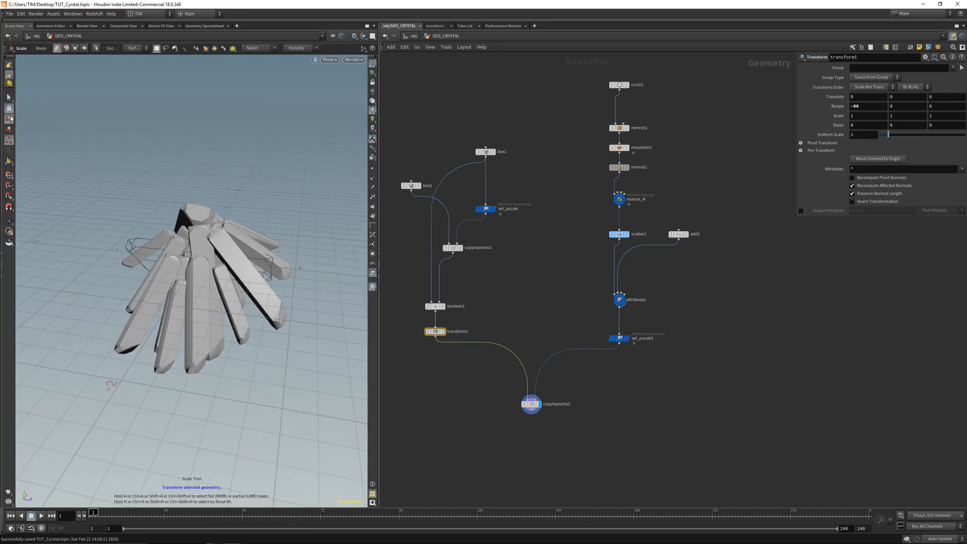
left_click(10, 162)
Try steeper X rotations of transform1 with its viewport handle and undo them
left_click_drag(240, 256, 138, 211)
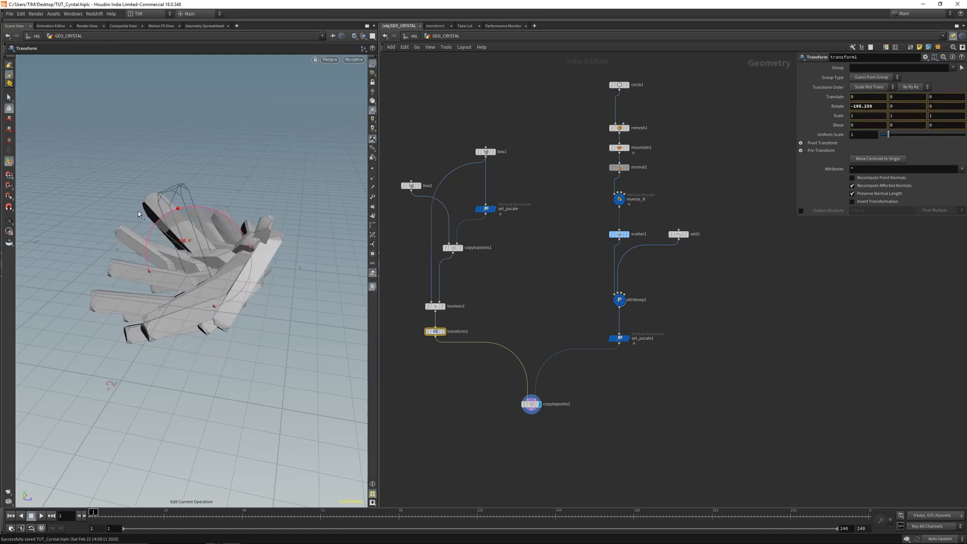
key("Escape")
mouse_move(228, 253)
left_mouse_down()
mouse_move(218, 214)
mouse_move(254, 267)
mouse_move(240, 286)
mouse_move(234, 242)
left_mouse_up()
key("Return")
left_click_drag(190, 209, 171, 230)
key("ctrl+z")
key("ctrl+z")
key("ctrl+z")
key("ctrl+z")
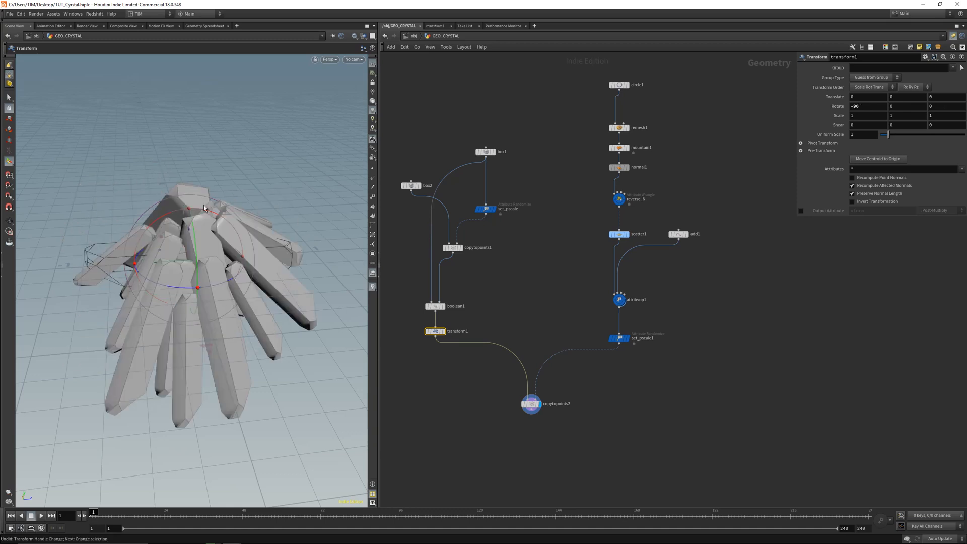
key("ctrl+z")
Rotate transform1 to -115.777 degrees about X with its viewport handle to tilt the crystals
left_click_drag(190, 213, 193, 213)
left_click_drag(204, 251, 119, 214, "alt")
scroll(532, 378, "up", 5)
Add a Transform node wired below copytopoints2 and display it
key("Tab")
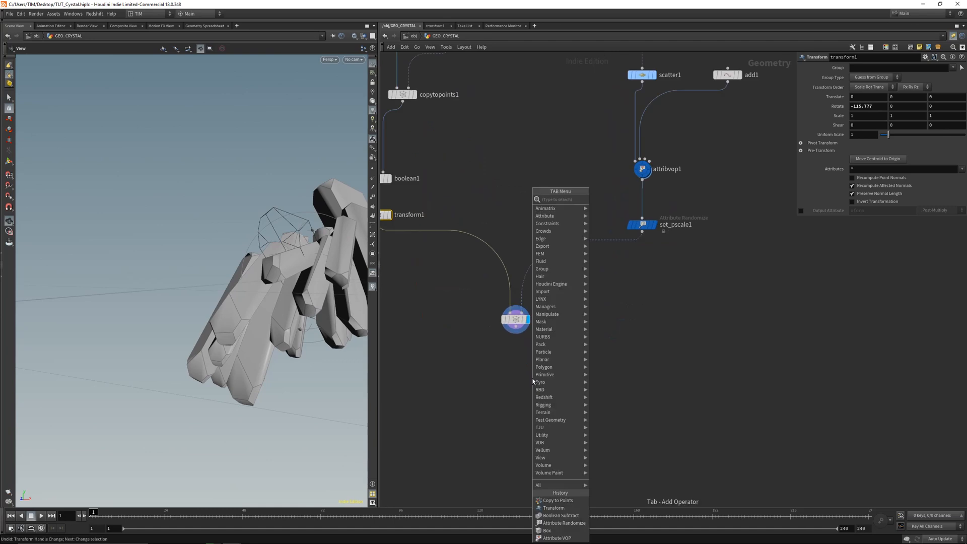
type("tra")
left_click(607, 215)
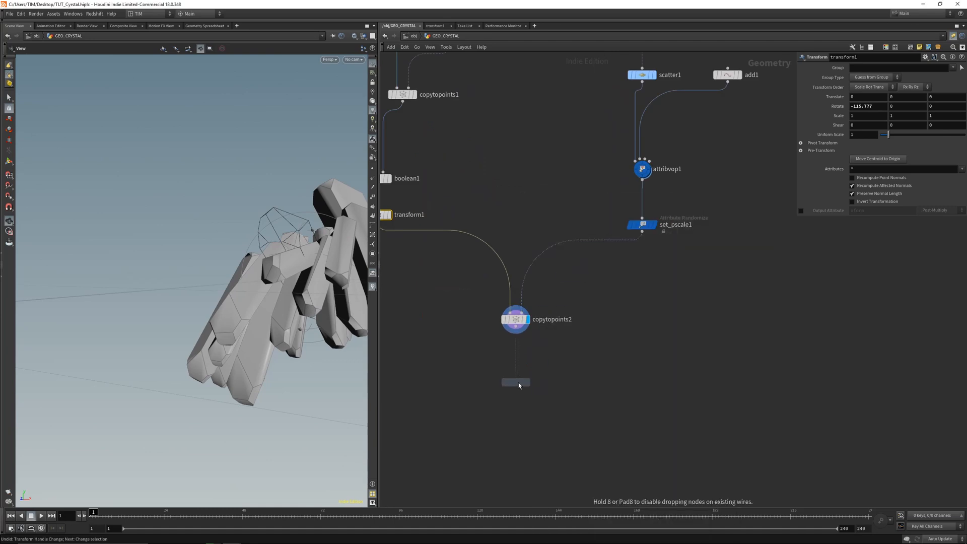
left_click(516, 382)
left_click_drag(526, 375, 526, 424)
left_click_drag(475, 448, 579, 409)
Rotate transform2 by -180 degrees about Z with its viewport handle to flip the cluster upright, and save the scene
key("r")
left_click_drag(190, 276, 217, 275)
middle_click_drag(216, 276, 146, 237)
left_click(9, 162)
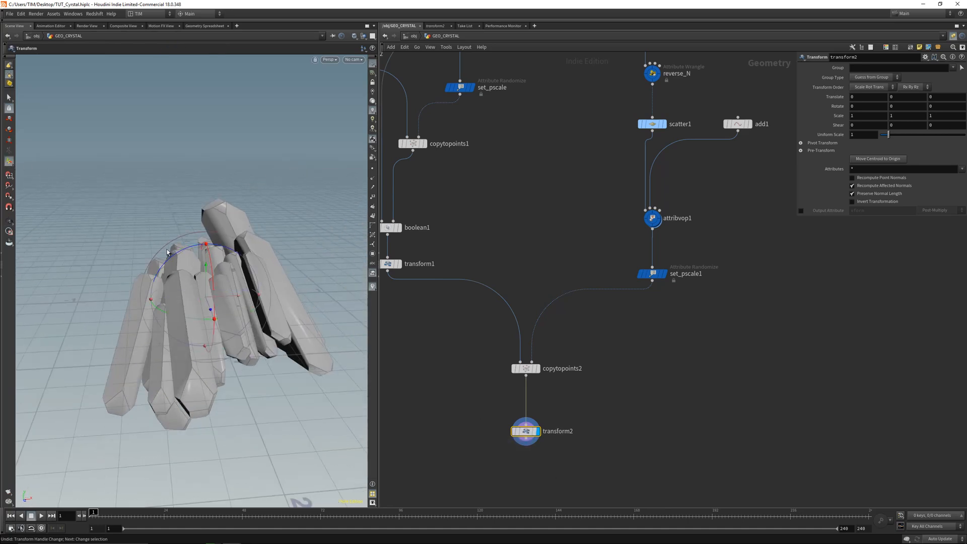
left_click_drag(177, 258, 215, 315)
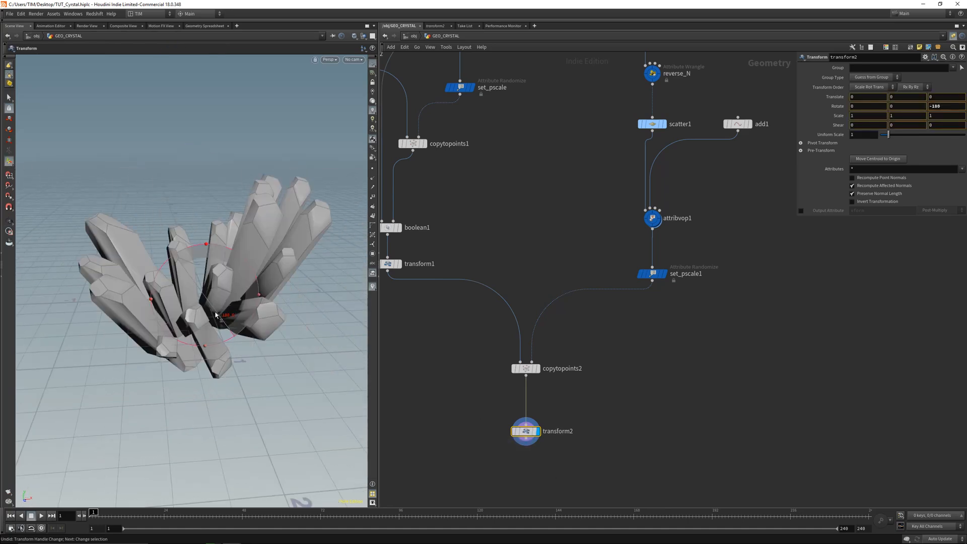
left_click(9, 222)
left_click_drag(211, 269, 231, 264)
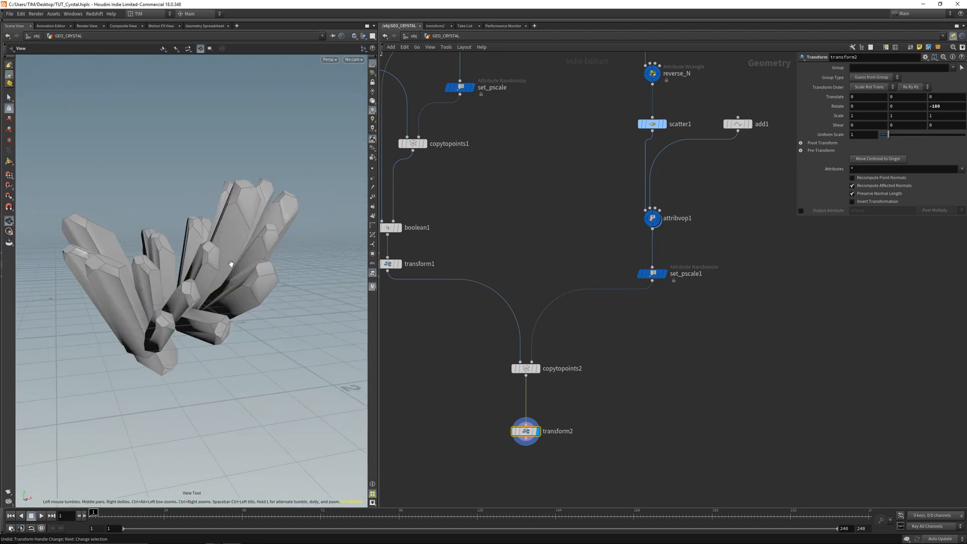
scroll(506, 409, "down", 1)
middle_click_drag(507, 410, 519, 365)
key("ctrl+s")
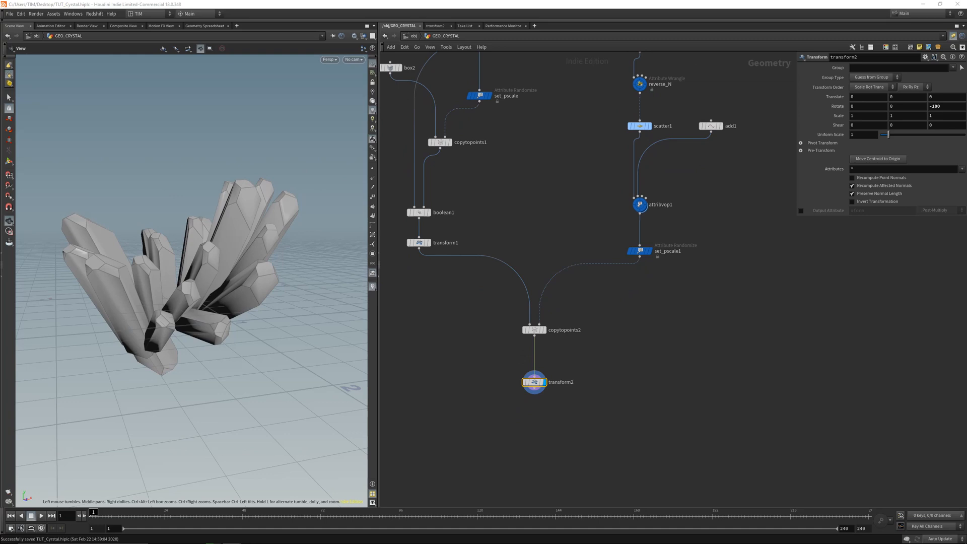
Add a For-Each Connected Piece block, wire transform2 into connectivity1, and display foreach_end1
middle_click_drag(631, 425, 639, 320)
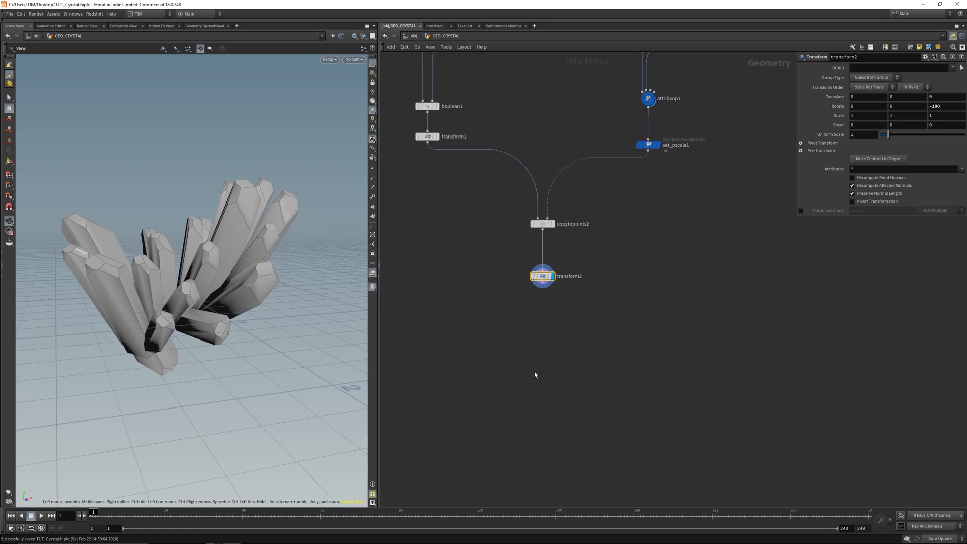
key("Tab")
type("fo")
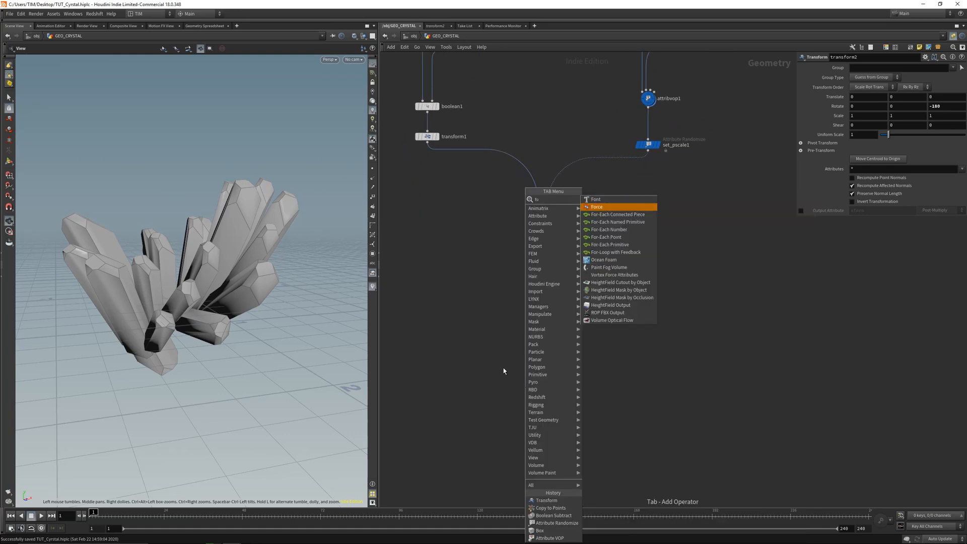
key("Up")
left_click(642, 214)
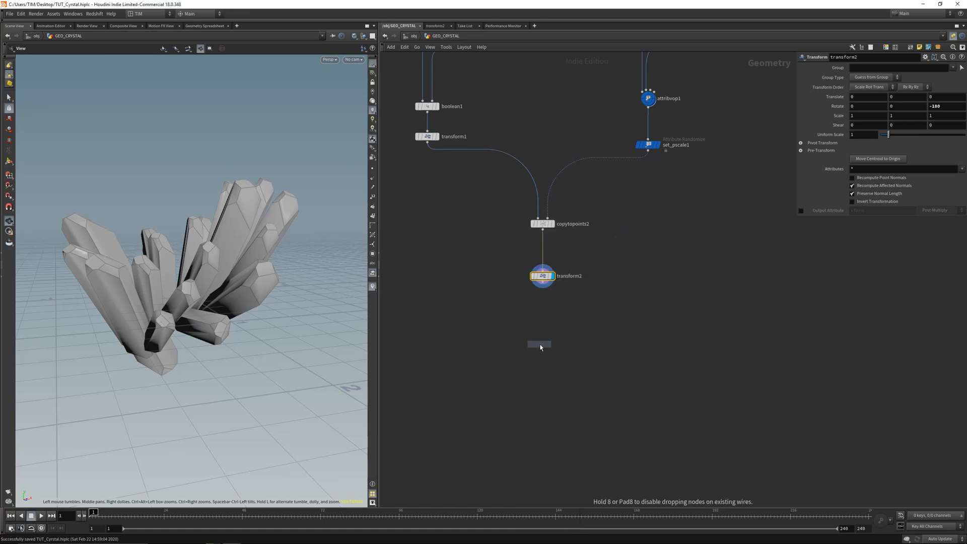
left_click(540, 346)
key("c")
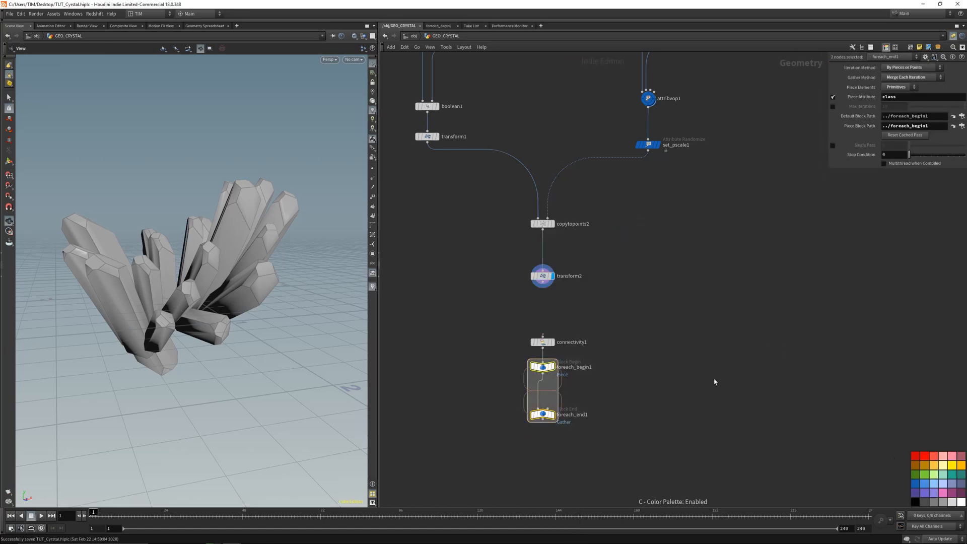
left_click_drag(544, 283, 542, 336)
left_click(552, 414)
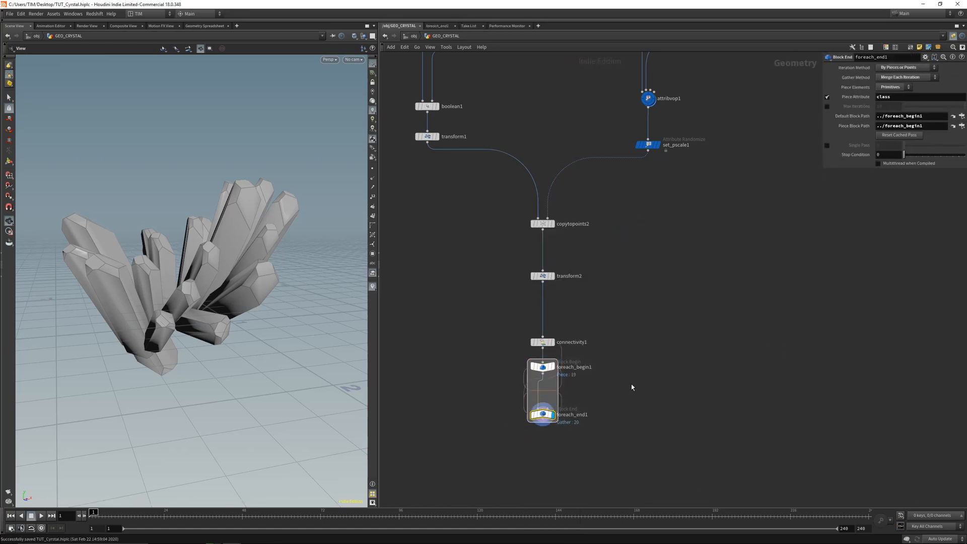
Move foreach_end1 well below foreach_begin1 to make room for nodes inside the loop
middle_click_drag(632, 387, 606, 227)
left_click_drag(516, 261, 515, 424)
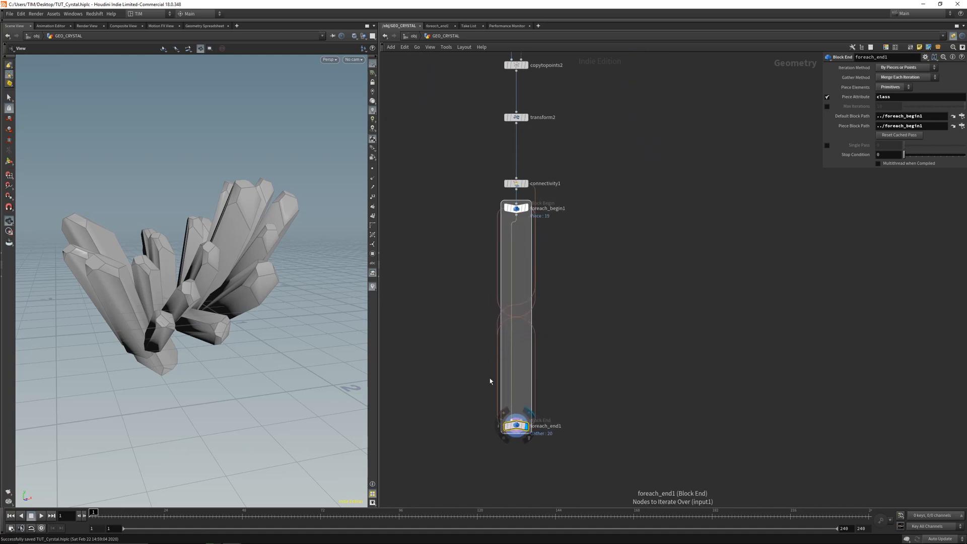
scroll(203, 260, "up", 2)
left_click_drag(203, 259, 234, 269)
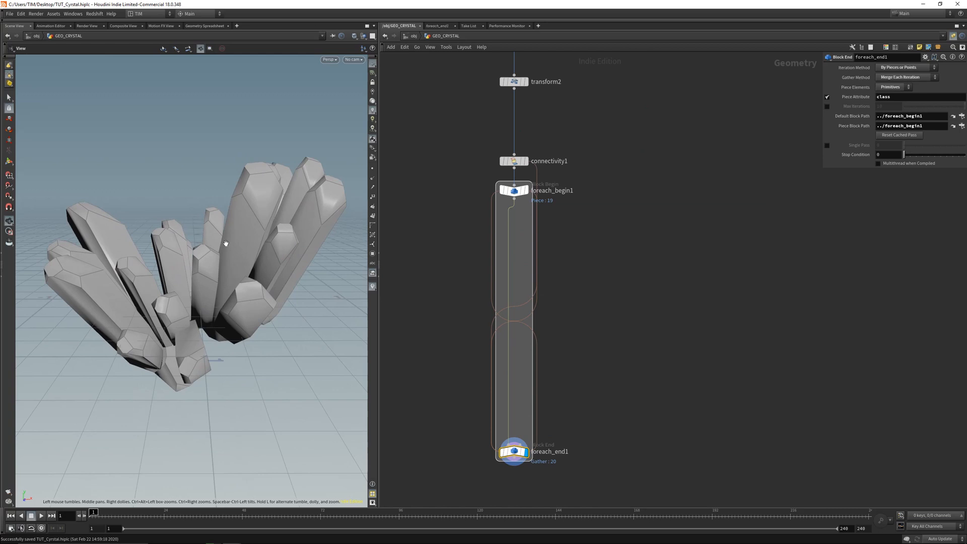
Add a VDB from Polygons node fed by foreach_begin1 through its first input, and display it
key("Tab")
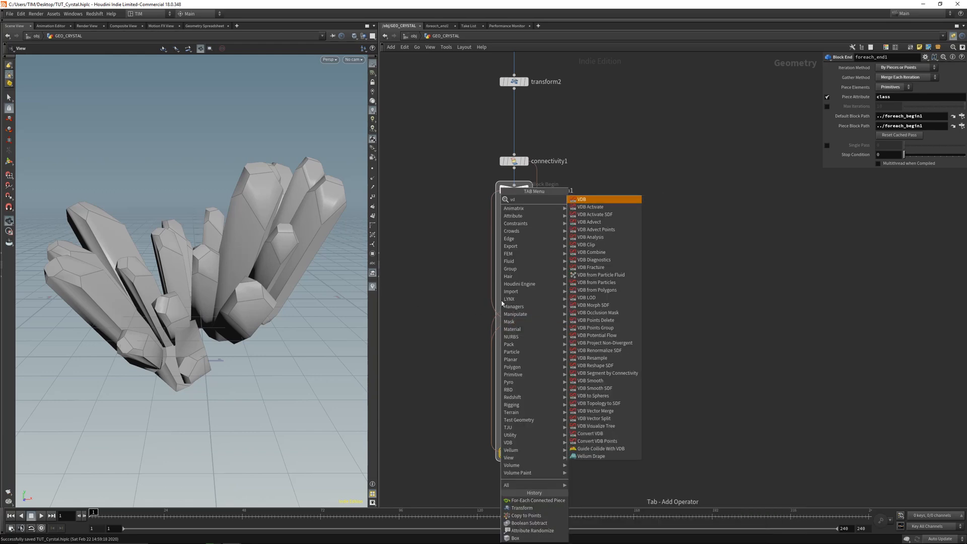
left_click(591, 220)
left_click(597, 287)
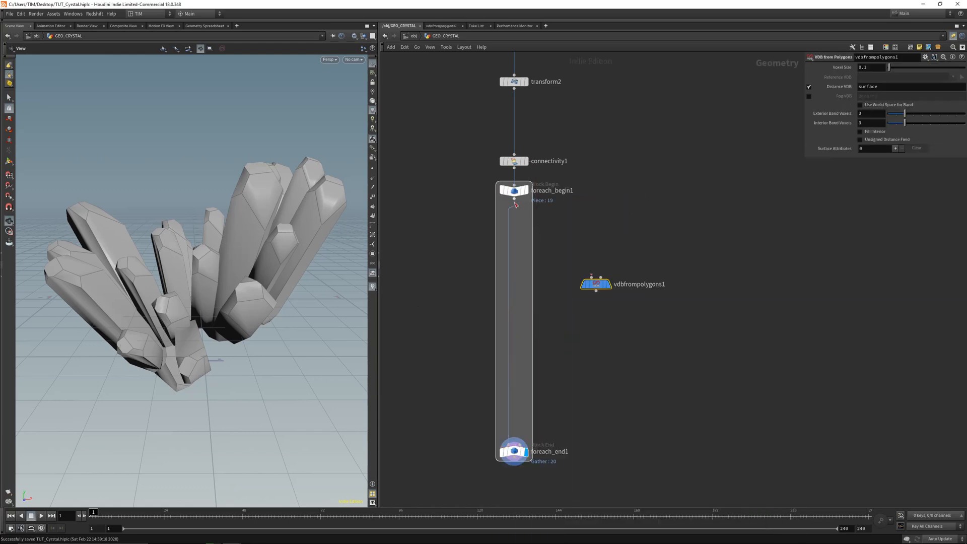
left_click(514, 199)
left_click(589, 276)
left_click_drag(566, 296, 637, 259)
Set the voxel size of vdbfrompolygons1 to 0.005
key("r")
left_click_drag(262, 244, 239, 295)
scroll(240, 295, "up", 3)
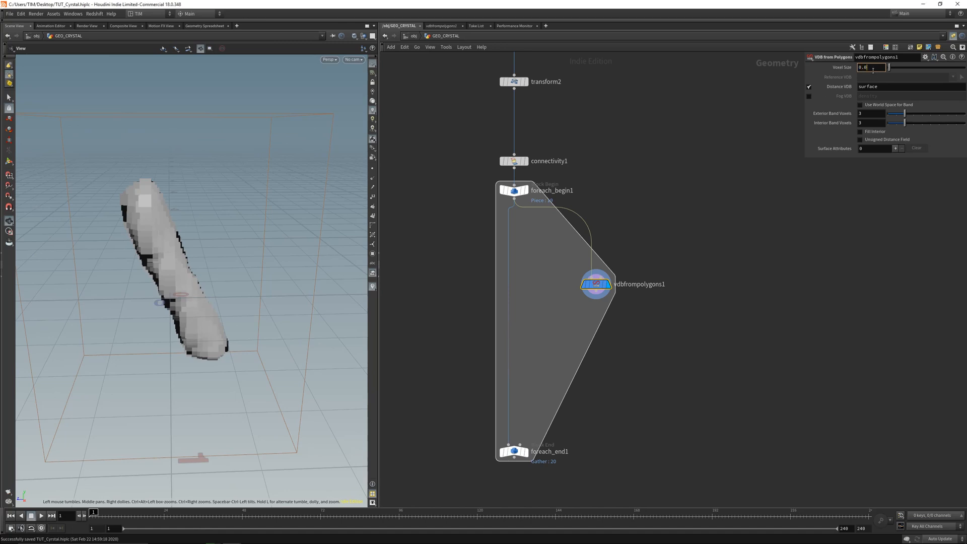
key("Return")
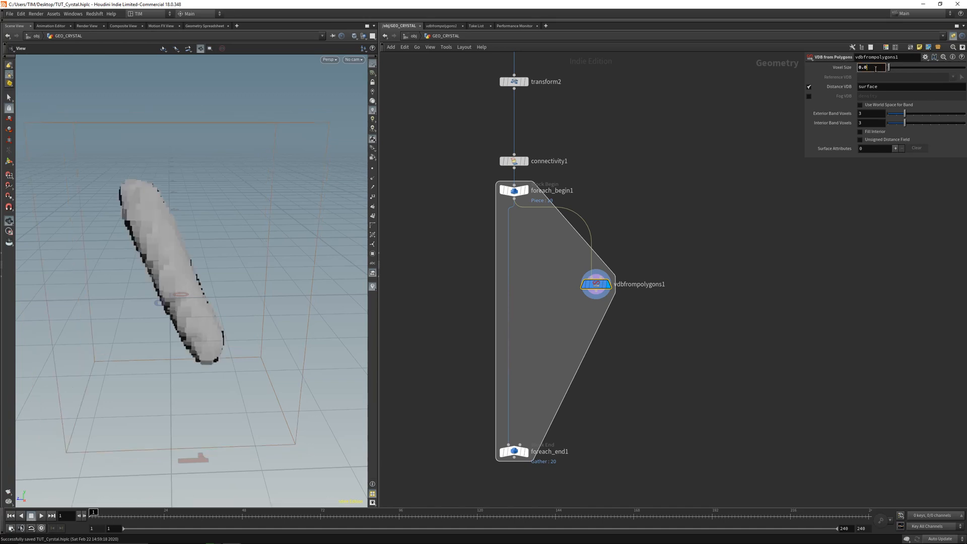
key("Return")
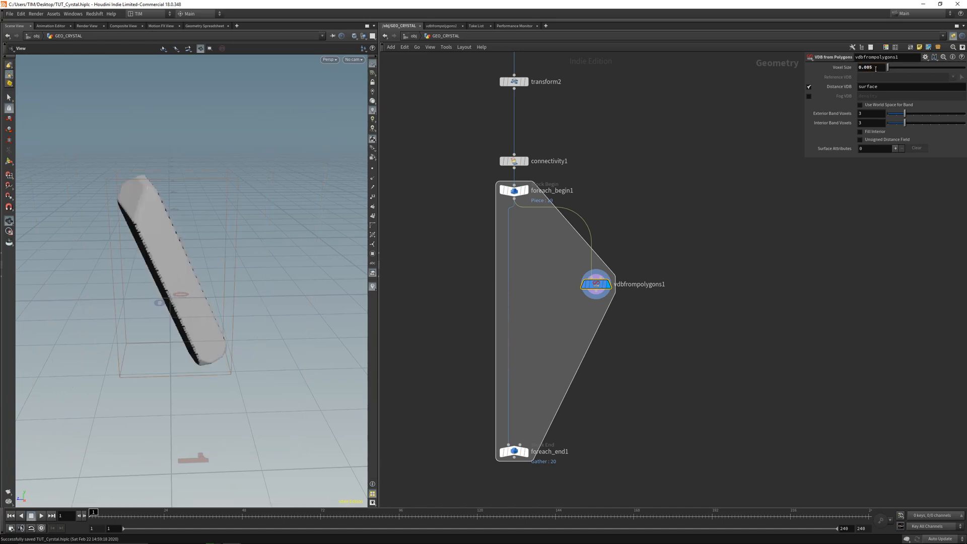
Add a Convert VDB node inside the loop, wired below vdbfrompolygons1, and display it
key("Tab")
type("co")
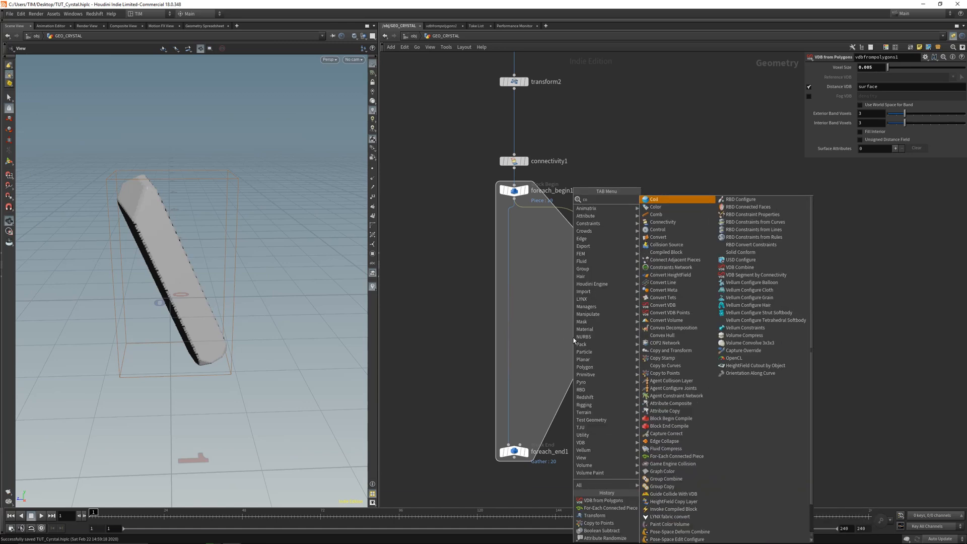
type("nver")
key("Down")
key("Down")
key("Down")
key("Down")
key("Down")
type("r")
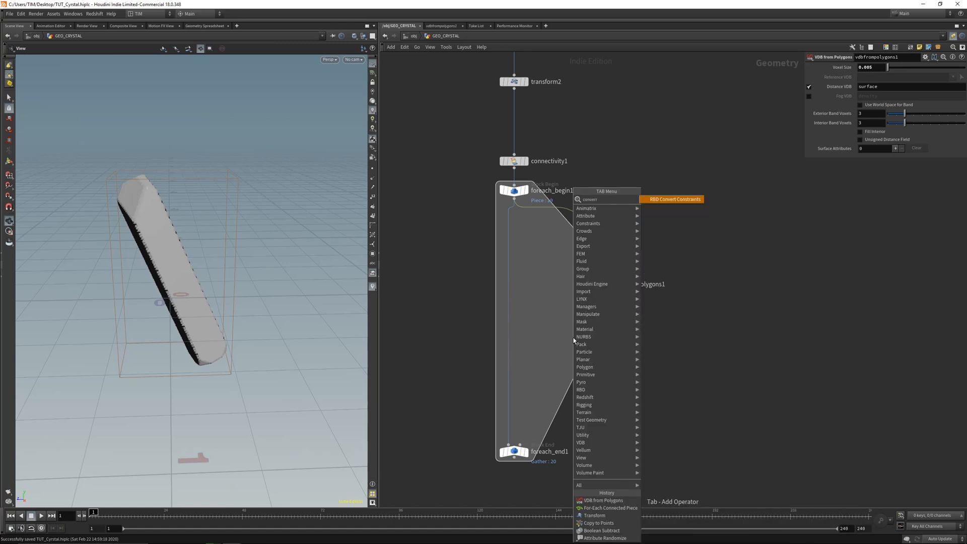
key("BackSpace")
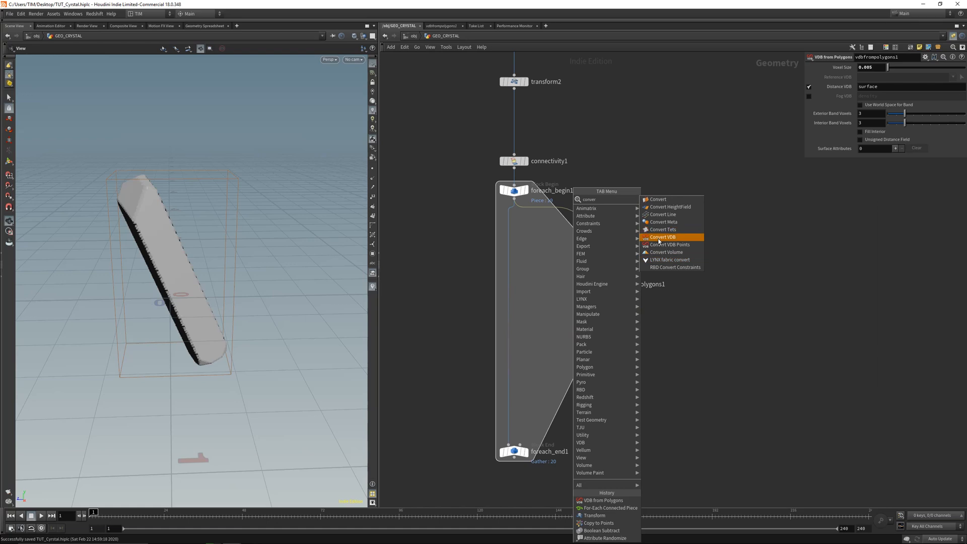
left_click(658, 239)
left_click_drag(573, 336, 594, 325)
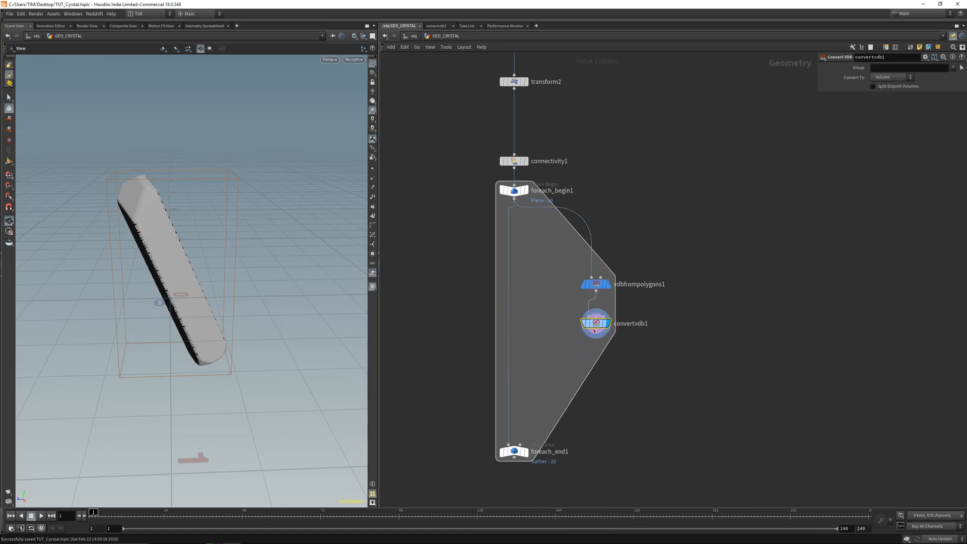
Set convertvdb1 to convert the VDB to Polygons and inspect the resulting crystal mesh
left_click(595, 284)
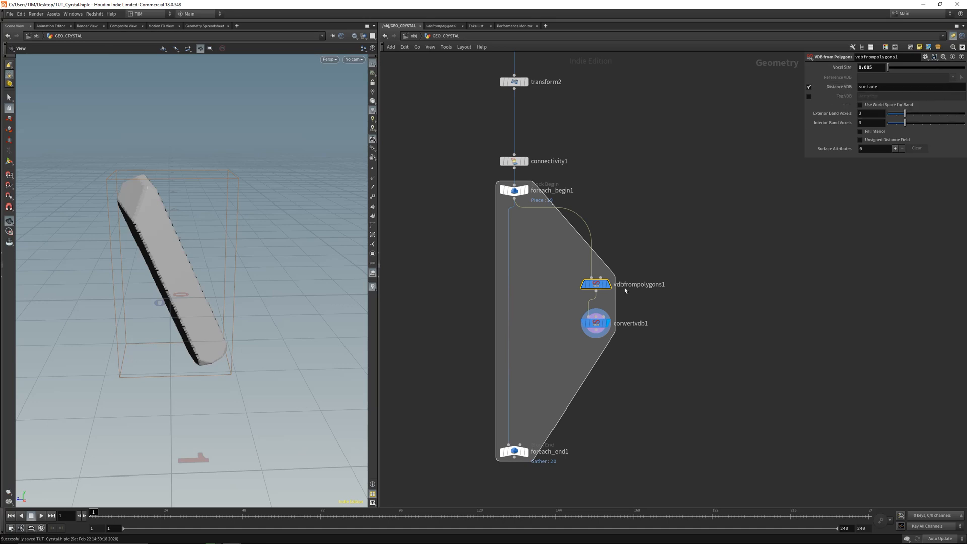
left_click(596, 323)
left_click(892, 77)
left_click(881, 88)
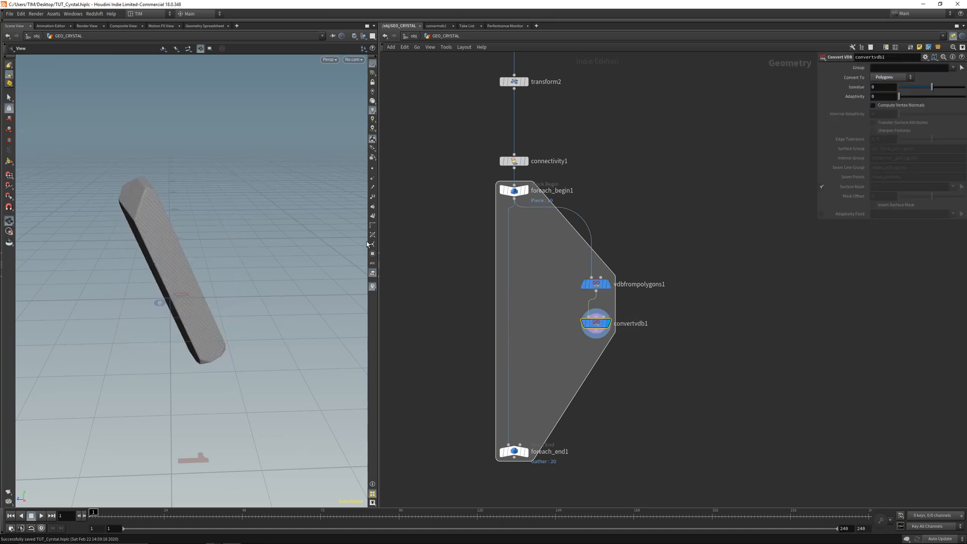
left_click_drag(211, 257, 181, 287)
Add a Normal node after convertvdb1, display it, and set it to add normals to Points
middle_click_drag(562, 355, 545, 309)
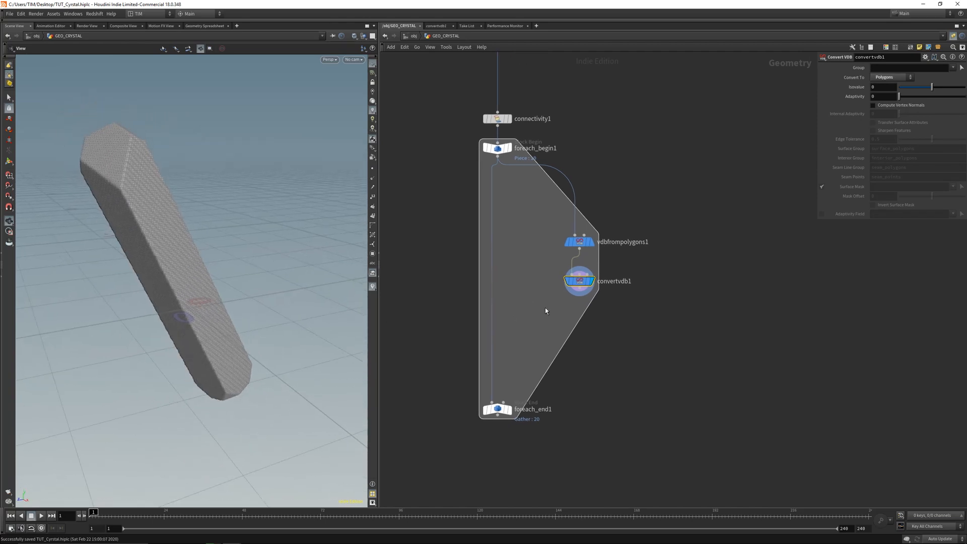
key("Tab")
mouse_move(579, 247)
left_click(645, 200)
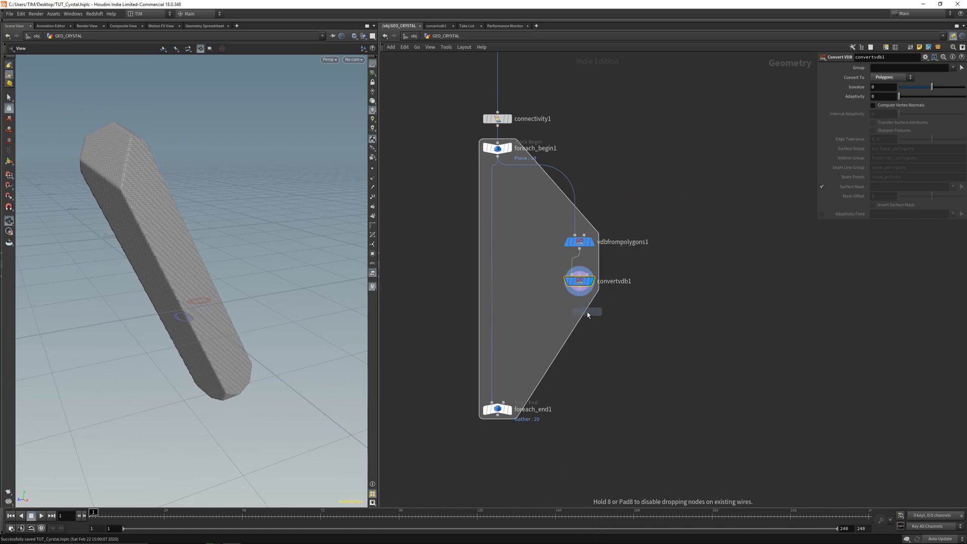
left_click(587, 314)
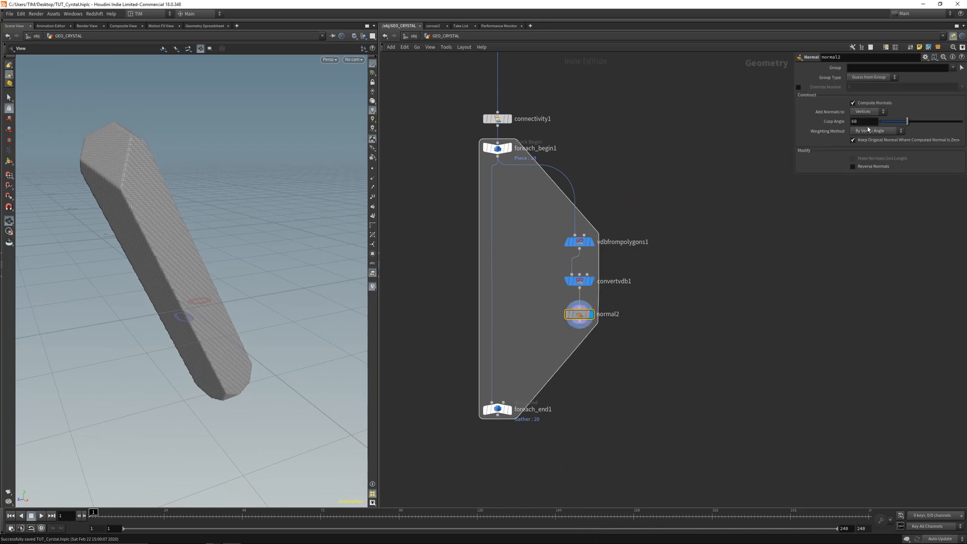
left_click(867, 111)
left_click(866, 114)
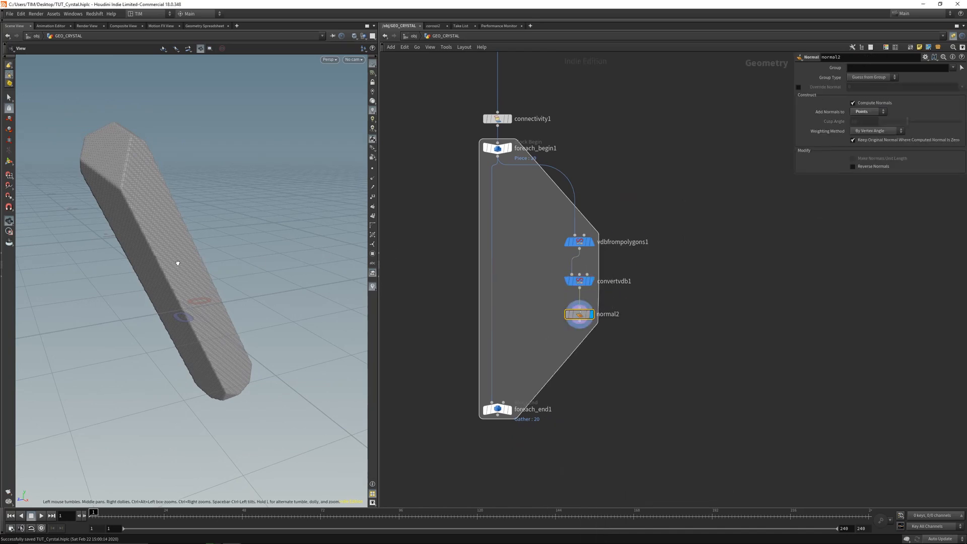
left_click_drag(178, 263, 169, 248)
Add a Measure node below normal2, wire normal2 into it, and display it
key("Tab")
type("mea")
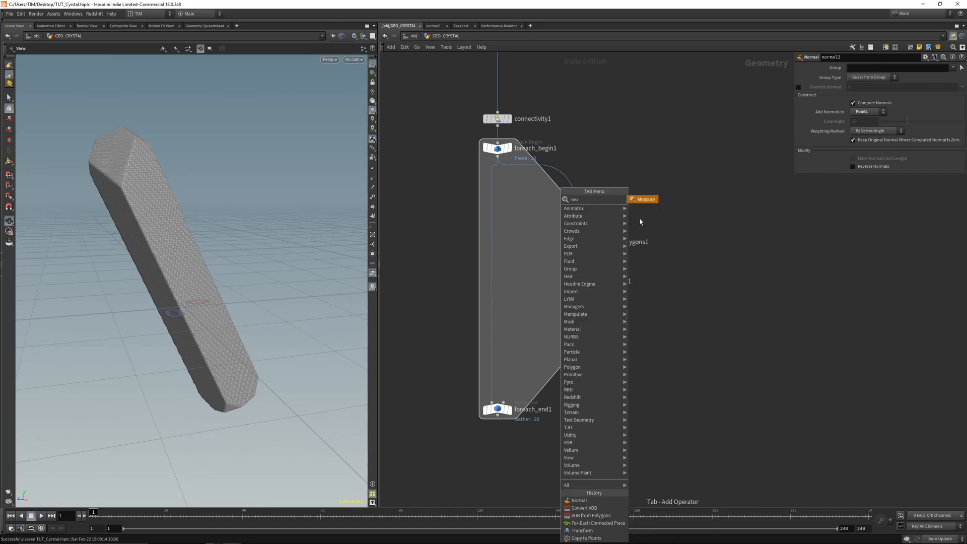
key("Return")
left_click(579, 349)
left_click(579, 343)
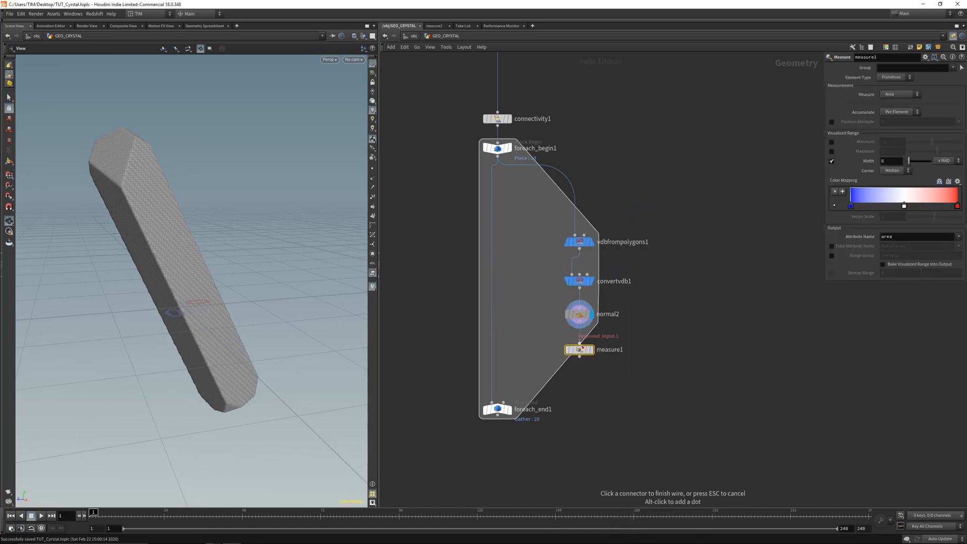
left_click(581, 345)
left_click(591, 349)
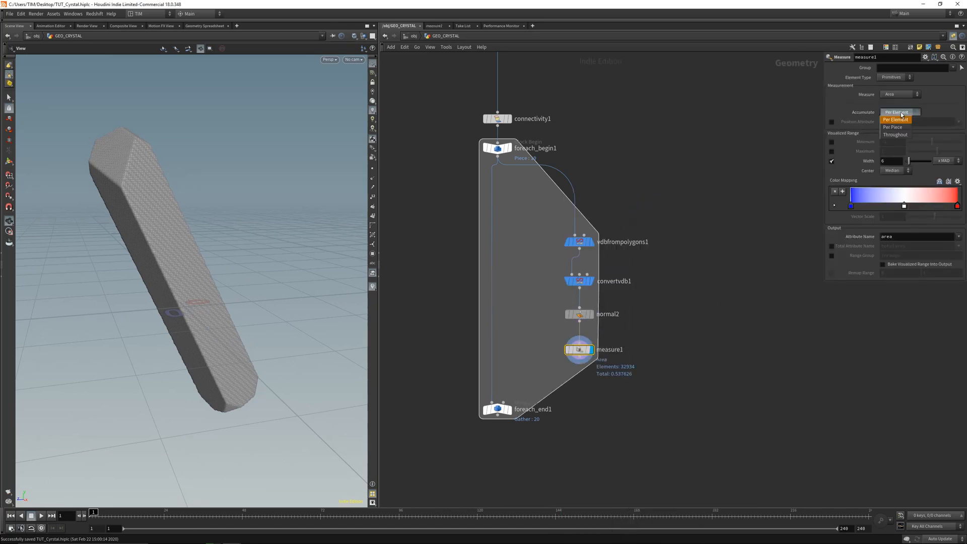
Set measure1 to measure Curvature and show its colour visualization on the crystal
left_click(900, 95)
left_click(891, 129)
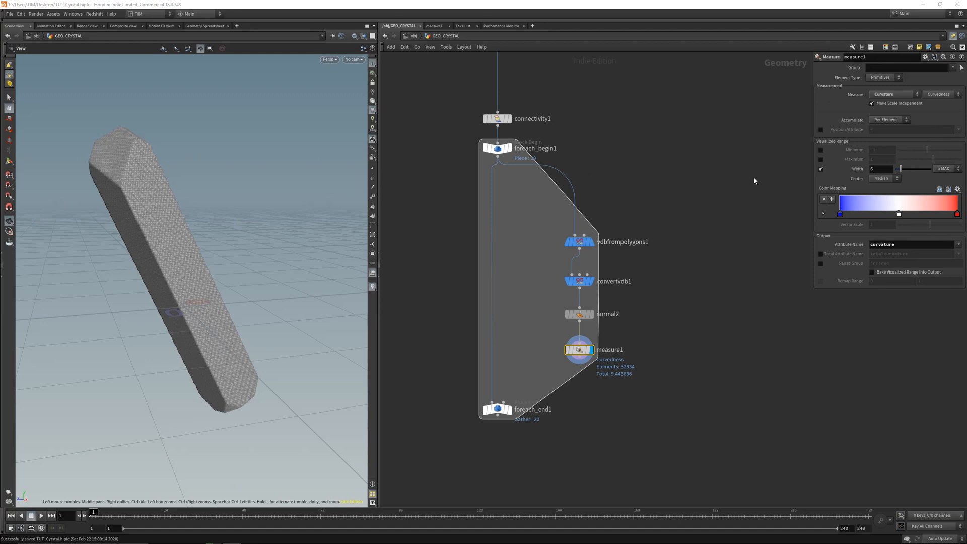
left_click(9, 161)
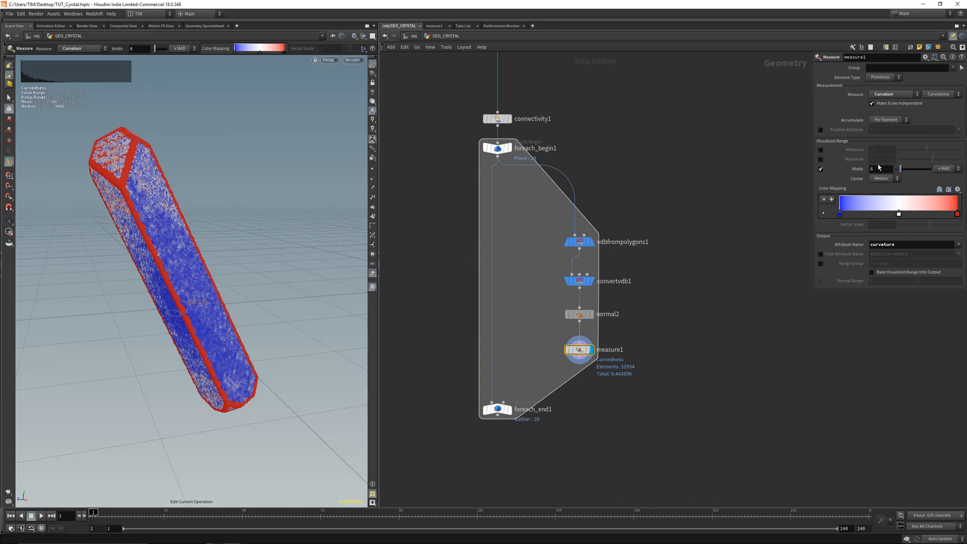
Bake the visualized range of measure1 into its output and set the range width to 78.9
type("1")
key("Return")
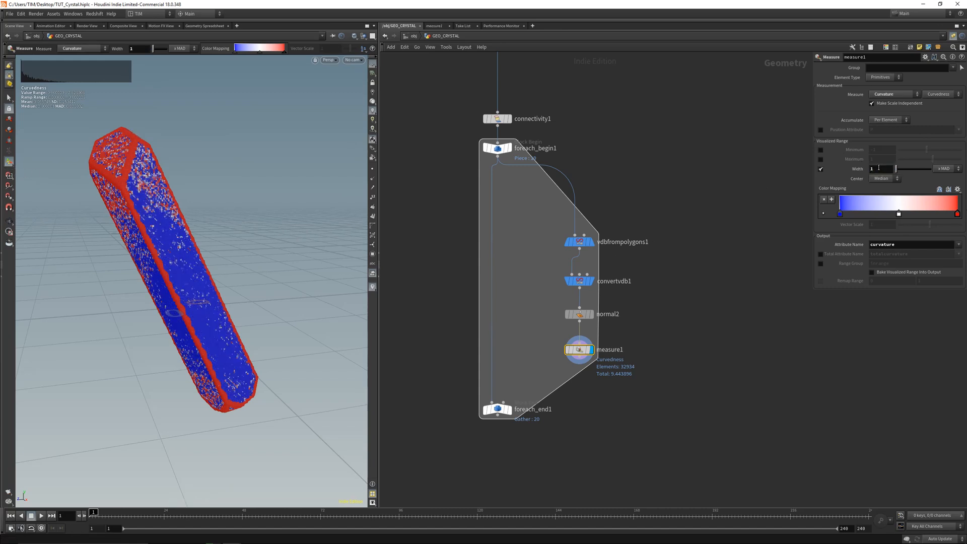
left_click(872, 272)
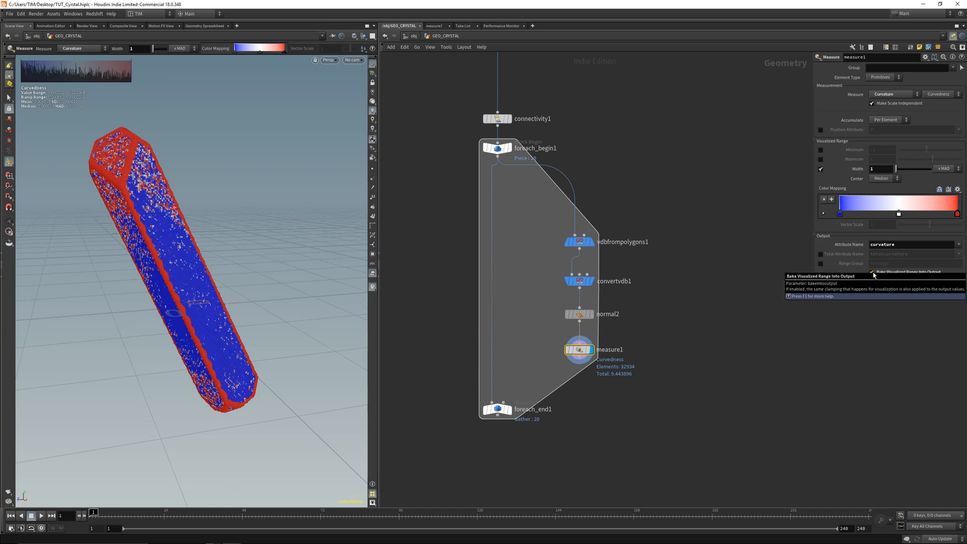
middle_click_drag(876, 168, 952, 168)
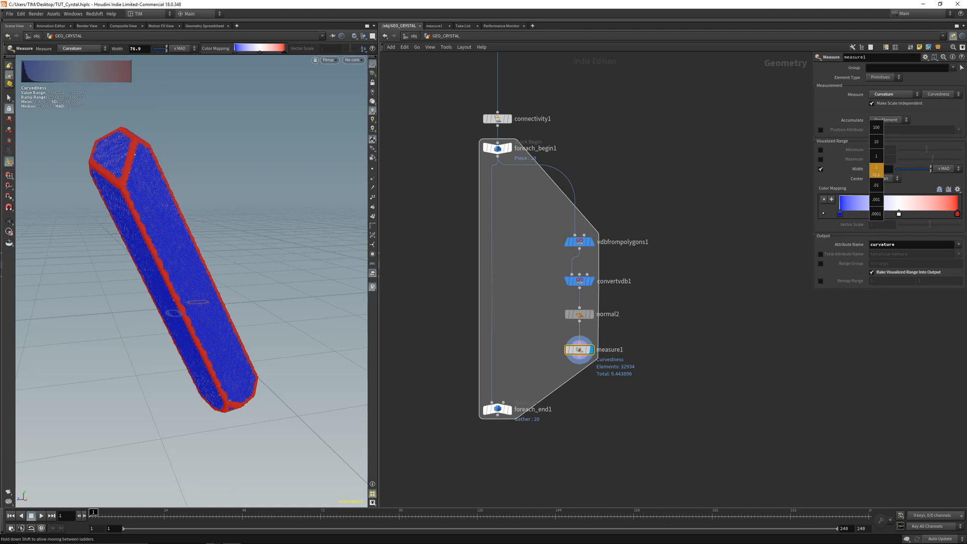
middle_click_drag(876, 170, 860, 194)
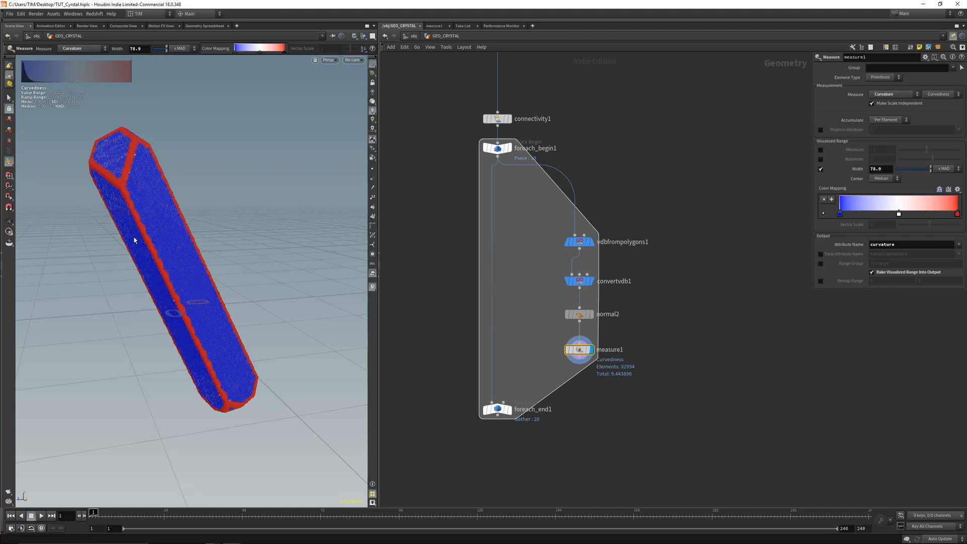
key("Escape")
left_click_drag(137, 240, 180, 247)
Move foreach_end1 further down to make room below measure1
middle_click_drag(510, 418, 521, 324)
left_click_drag(521, 325, 525, 396)
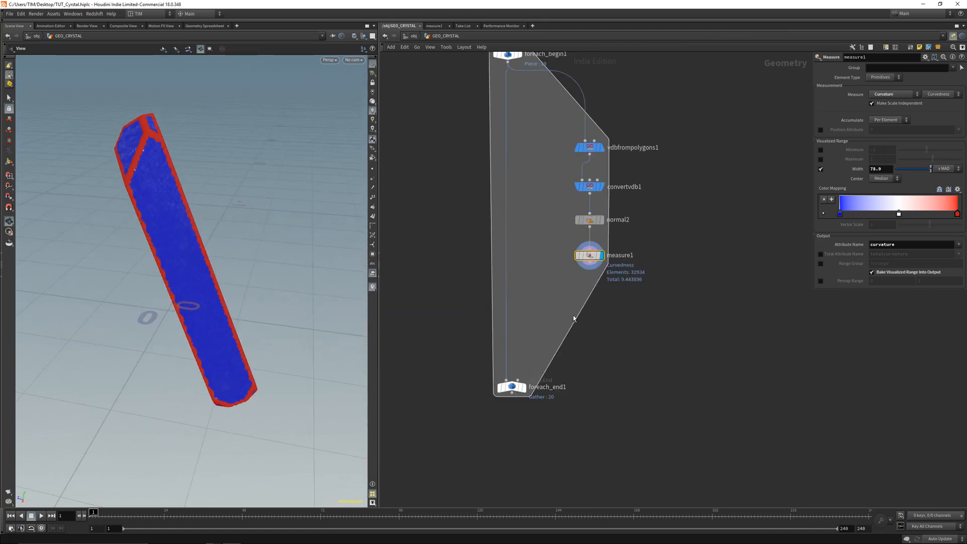
key("Tab")
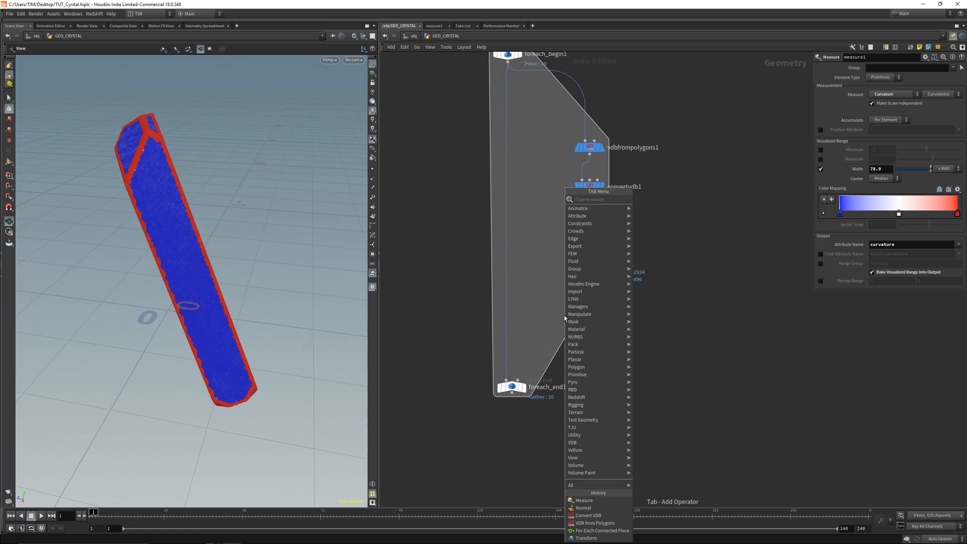
left_click(550, 308)
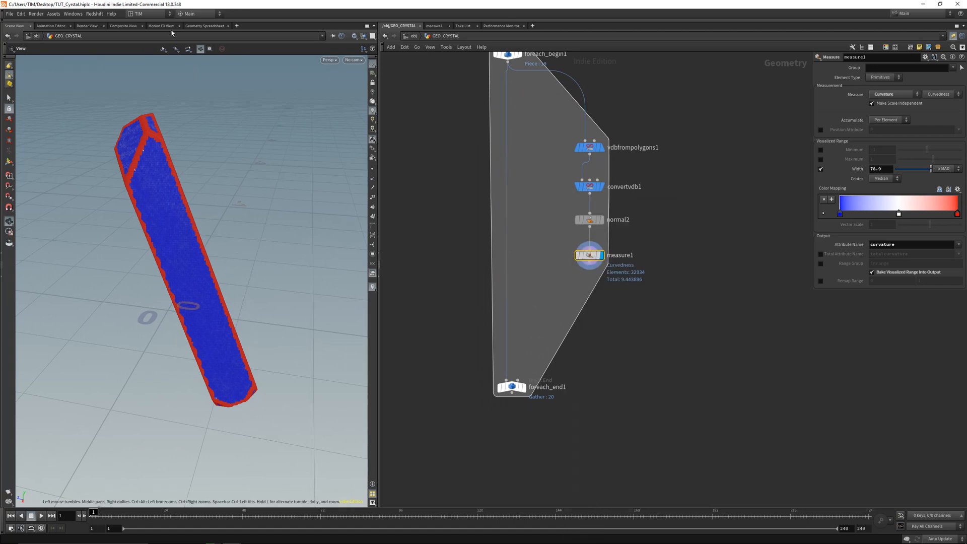
Check the curvature values among measure1's primitive attributes in the Geometry Spreadsheet, and return to the scene view
left_click(204, 25)
left_click(58, 48)
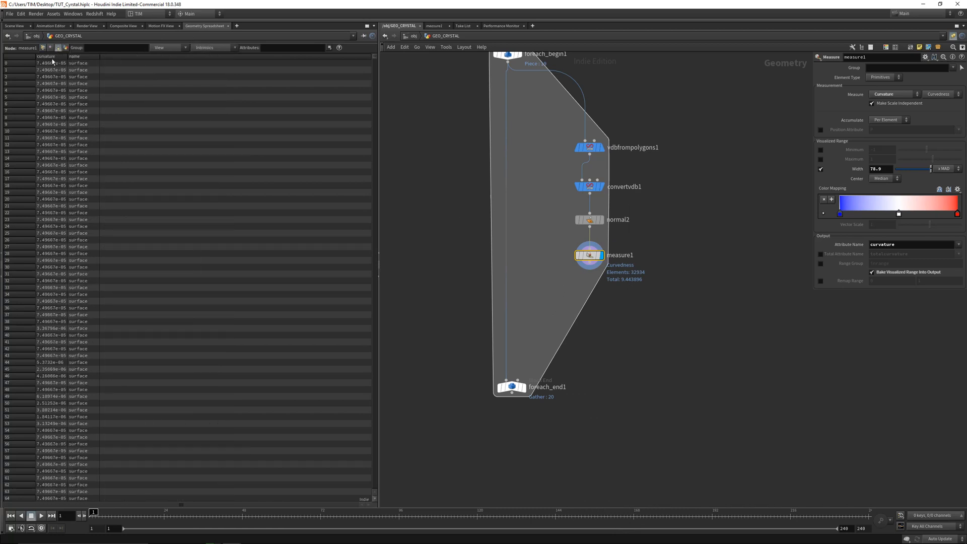
left_click(18, 26)
middle_click_drag(566, 277, 552, 274)
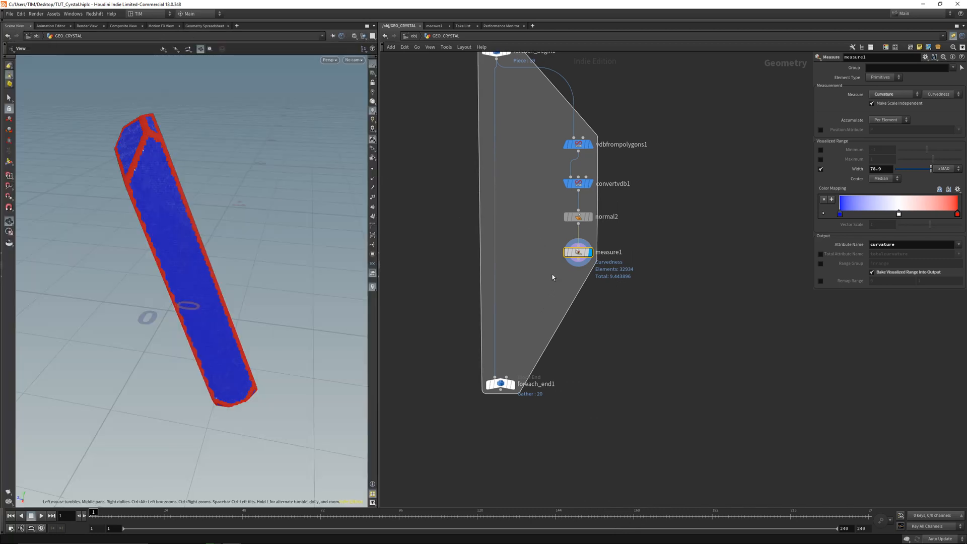
key("Tab")
mouse_move(584, 269)
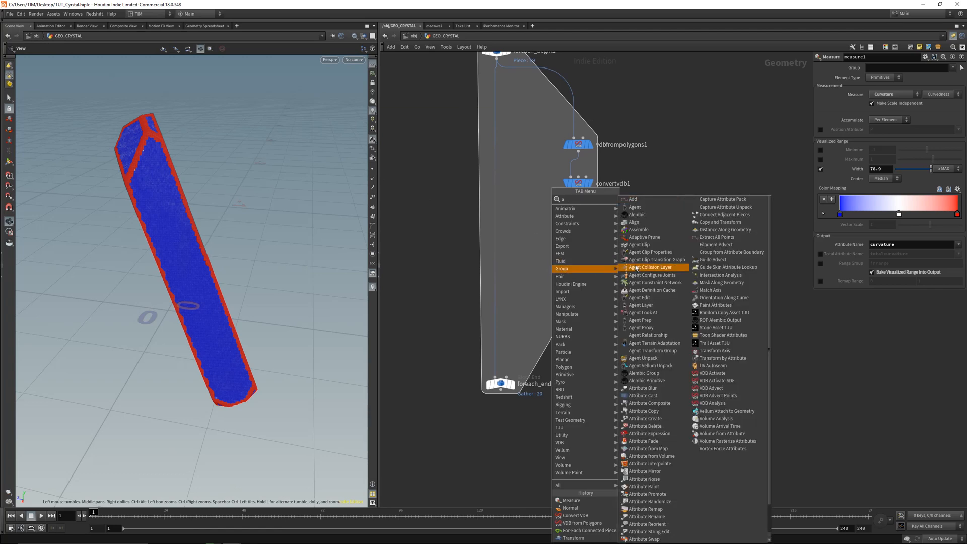
type("av")
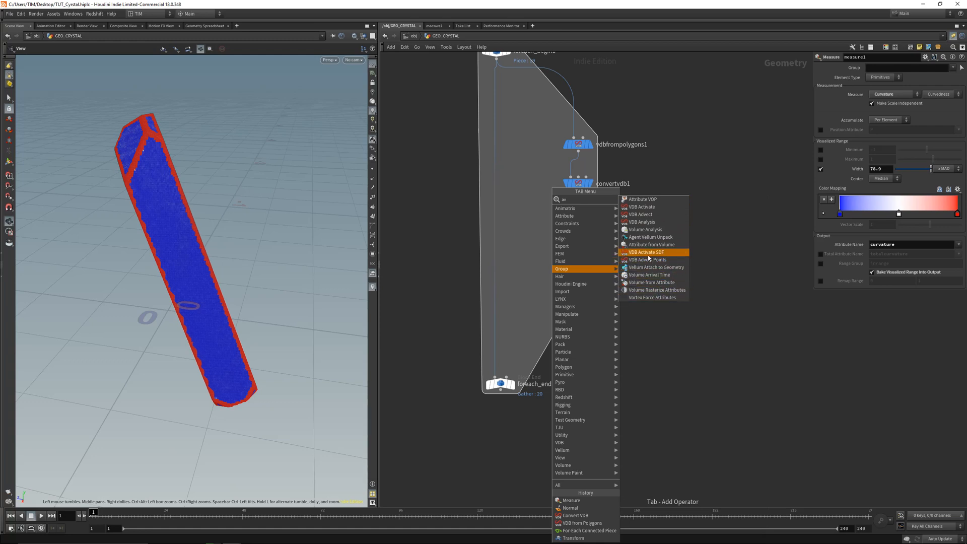
key("Escape")
Add an Attribute Promote node below measure1, fed by measure1, and display it
key("Tab")
type("ap")
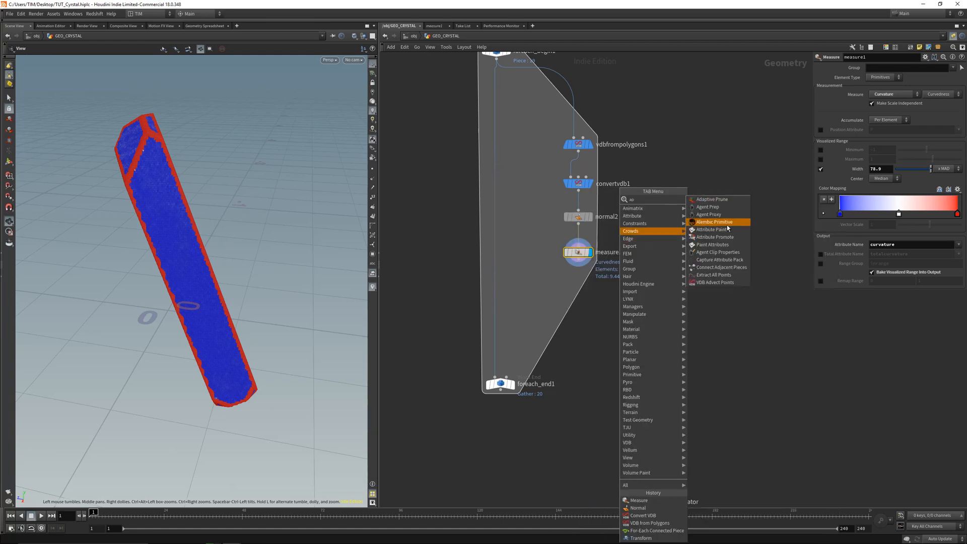
left_click(724, 237)
left_click(580, 293)
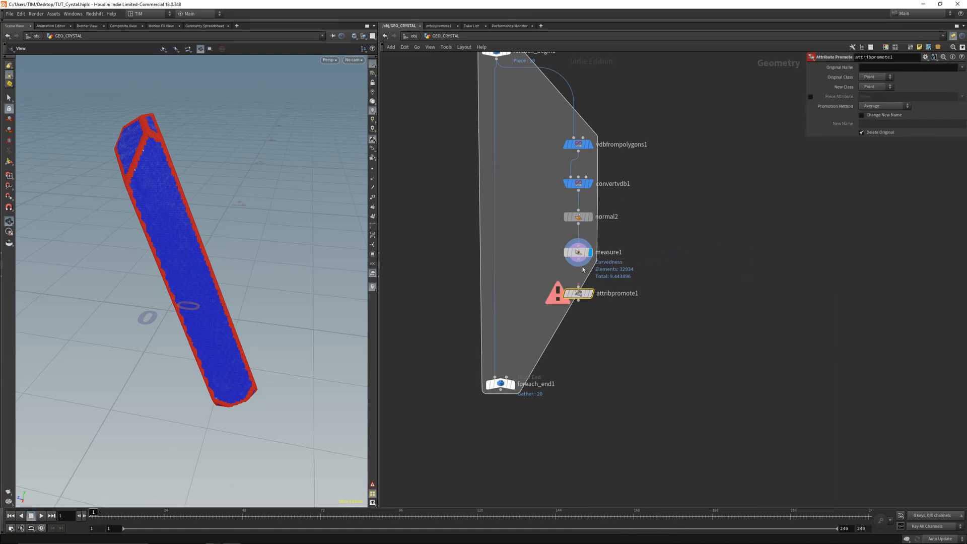
left_click(590, 294)
scroll(513, 285, "up", 3)
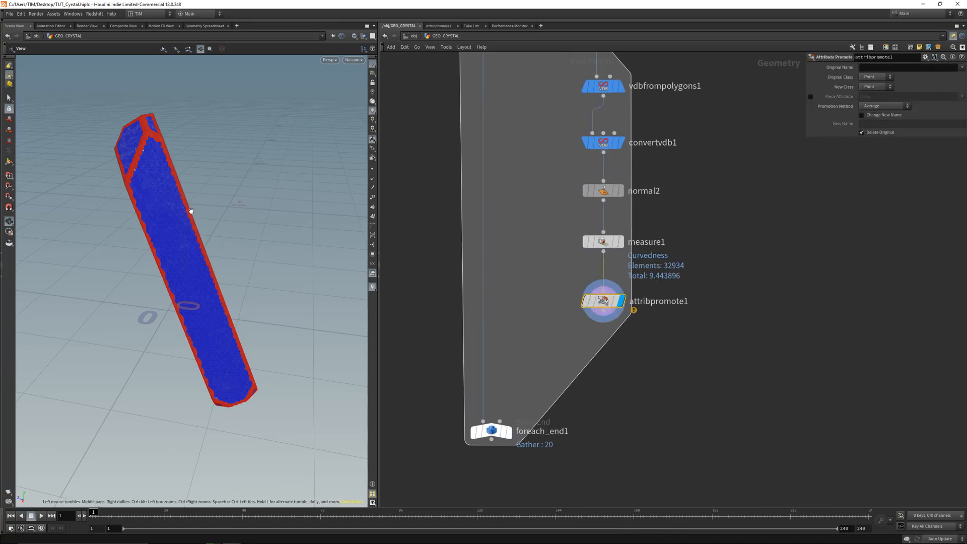
Set attribpromote1 to promote the curvature attribute from Primitive to Point
left_click_drag(191, 211, 222, 213)
left_click_drag(282, 285, 242, 278)
left_click(876, 76)
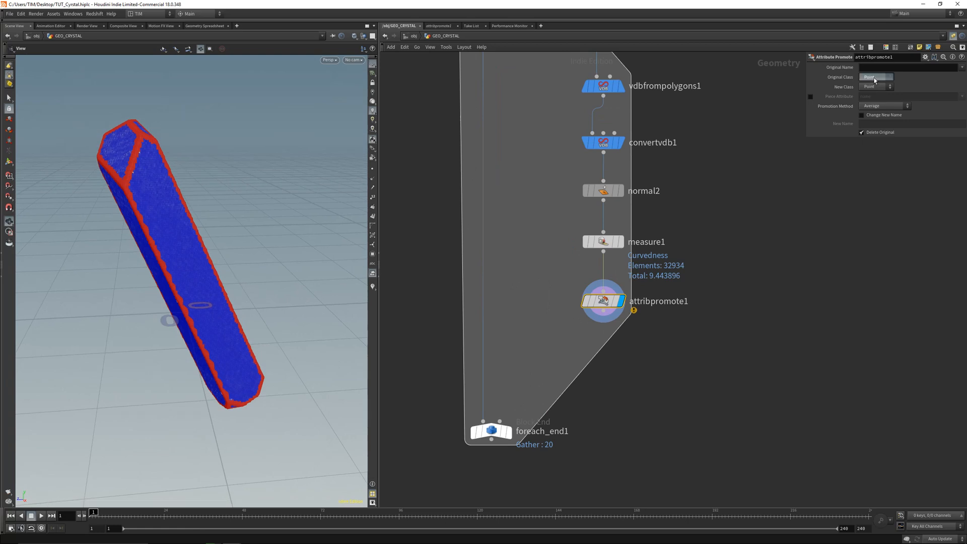
left_click(871, 91)
left_click(875, 87)
left_click(876, 109)
left_click(956, 80)
left_click_drag(185, 246, 147, 228)
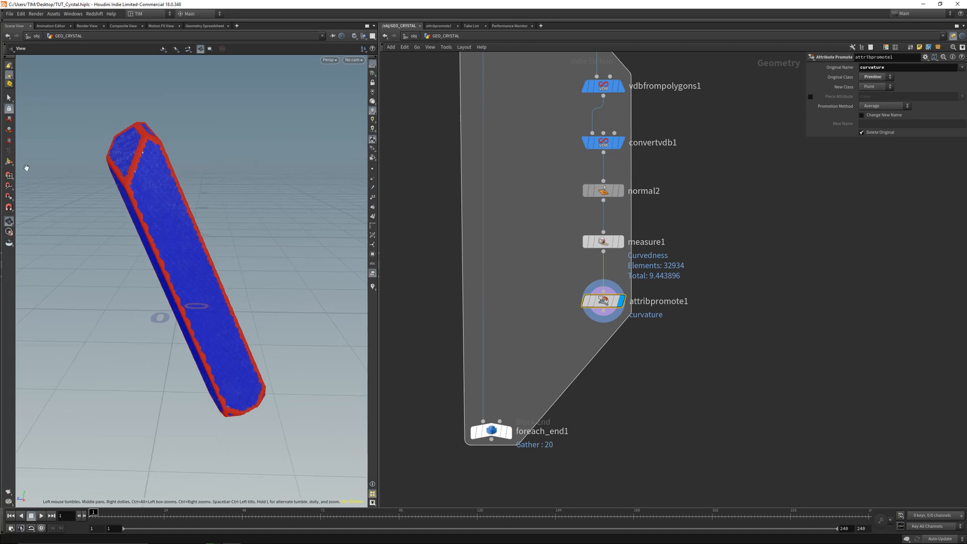
left_click_drag(164, 270, 146, 255)
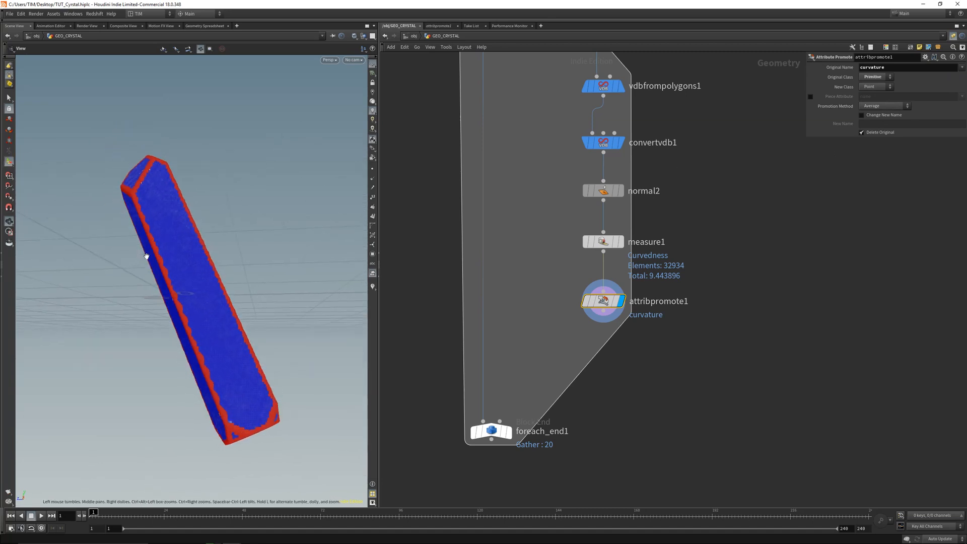
Turn off the curvature colour visualization from measure1 in the viewport and display attribpromote1
left_click_drag(541, 262, 666, 214)
left_click_drag(549, 316, 674, 291)
left_click(591, 243)
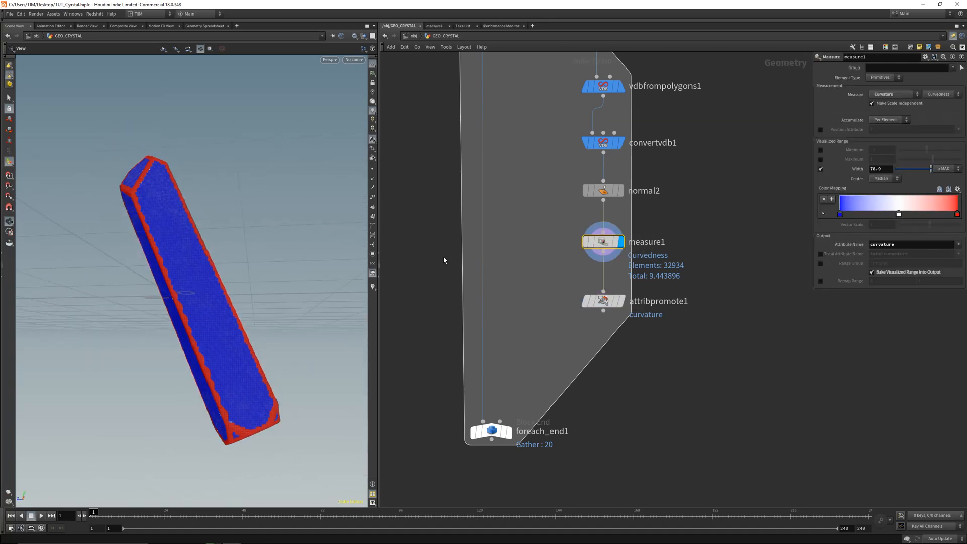
left_click(10, 130)
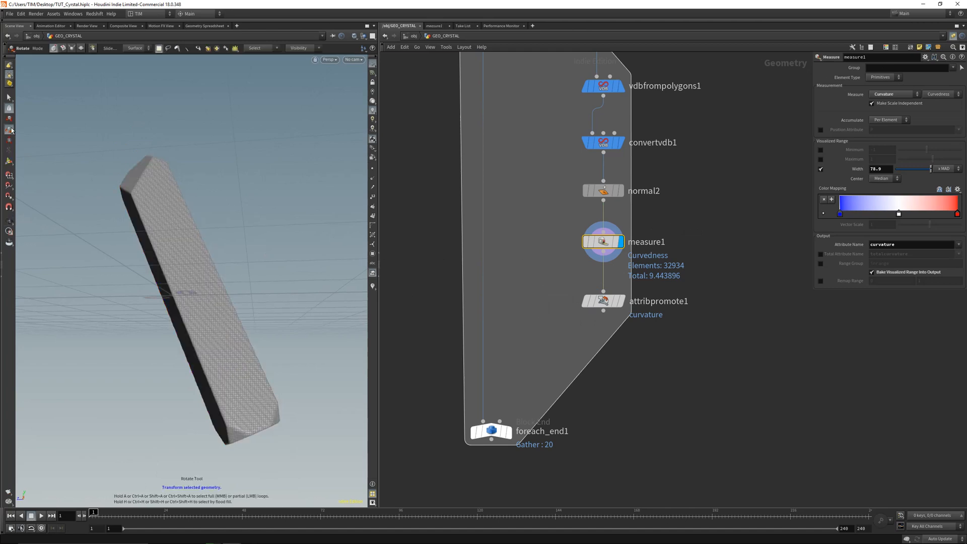
left_click(10, 221)
left_click(621, 301)
left_click_drag(347, 308, 181, 280)
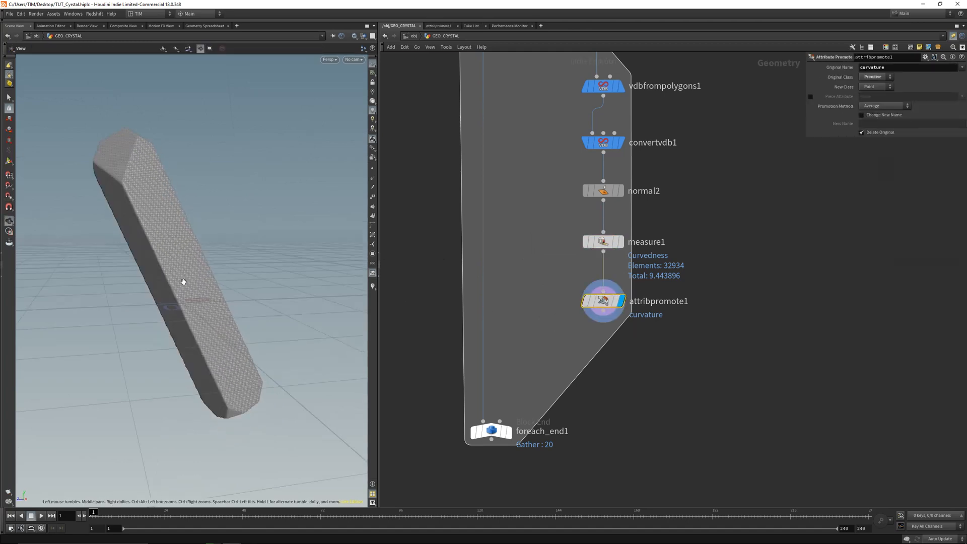
Add a Color node fed by attribpromote1, display it, and set its Color Type to Ramp from Attribute
middle_click_drag(560, 365, 552, 314)
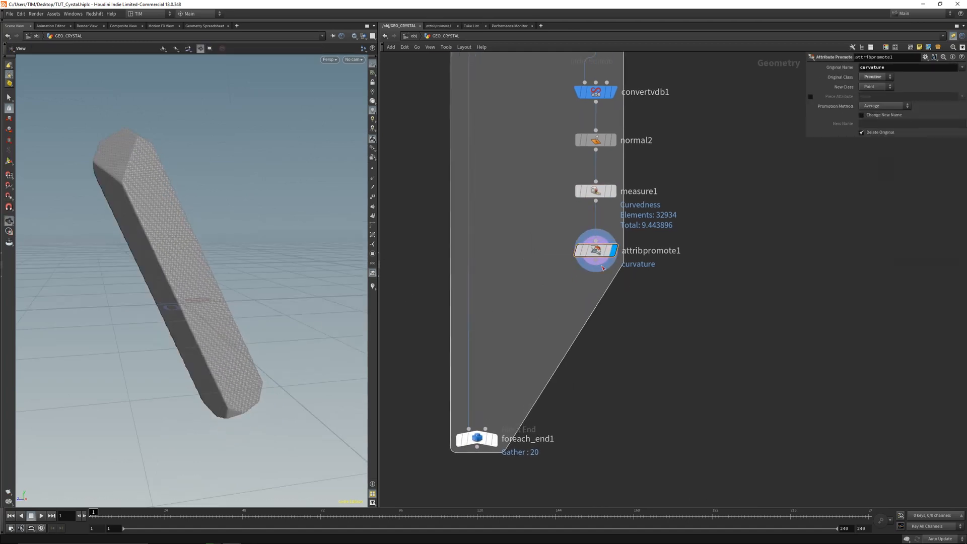
key("Tab")
type("co")
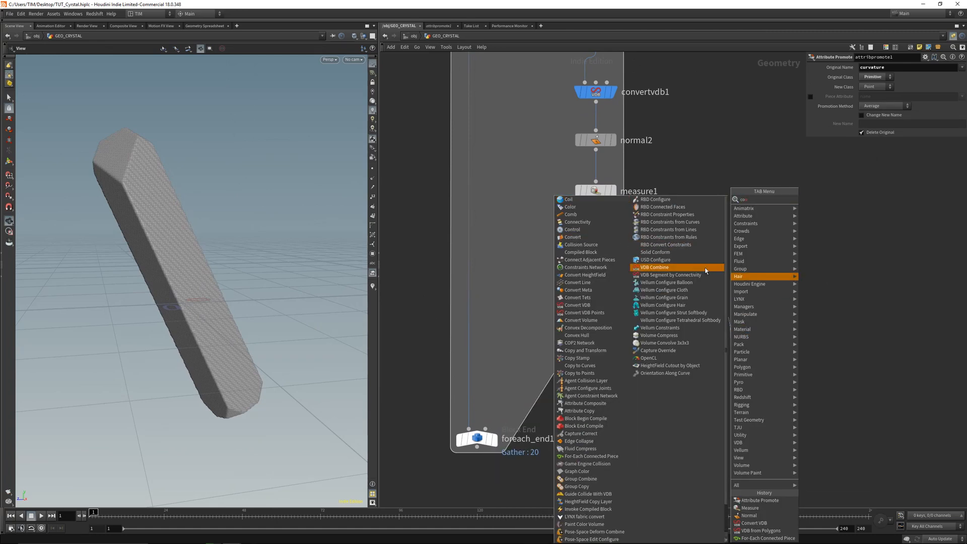
type("lor")
key("Return")
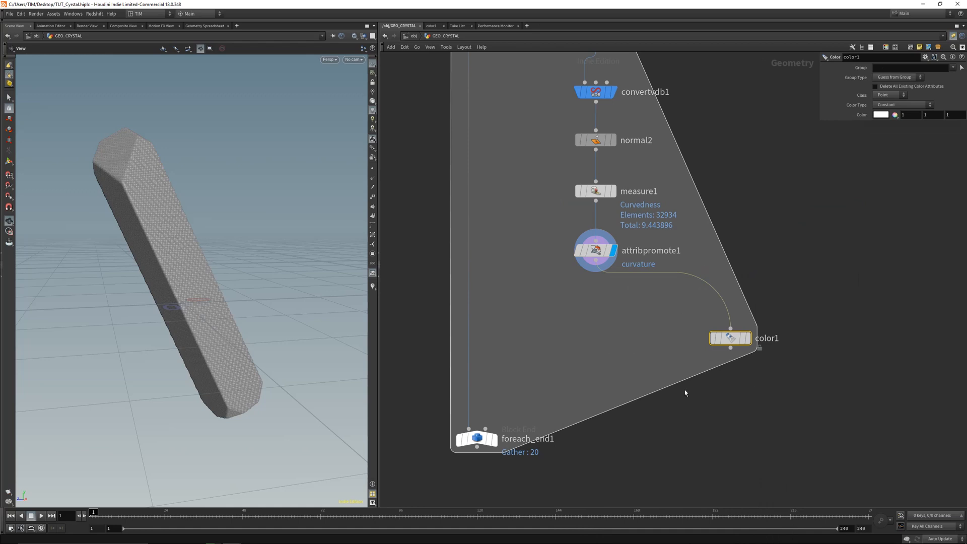
left_click(748, 338)
left_click(890, 104)
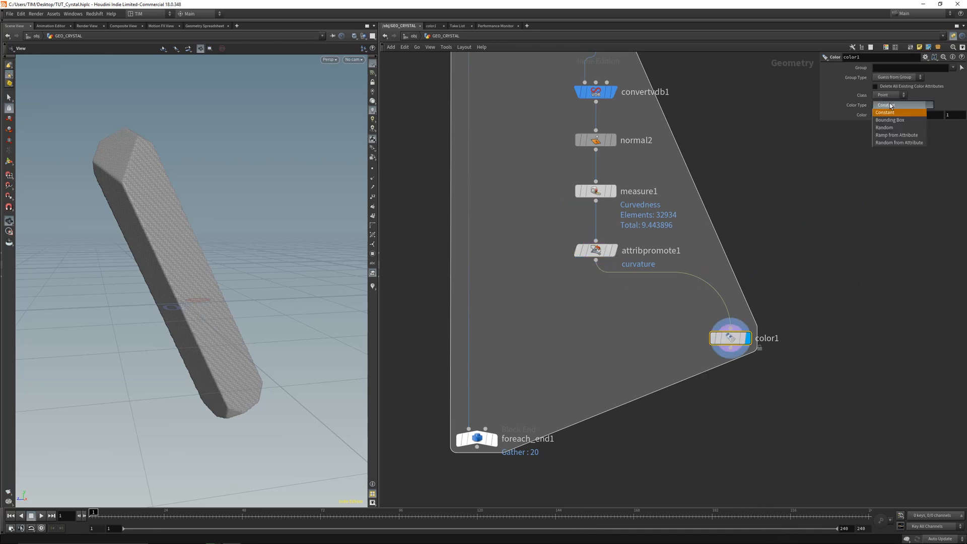
left_click(899, 130)
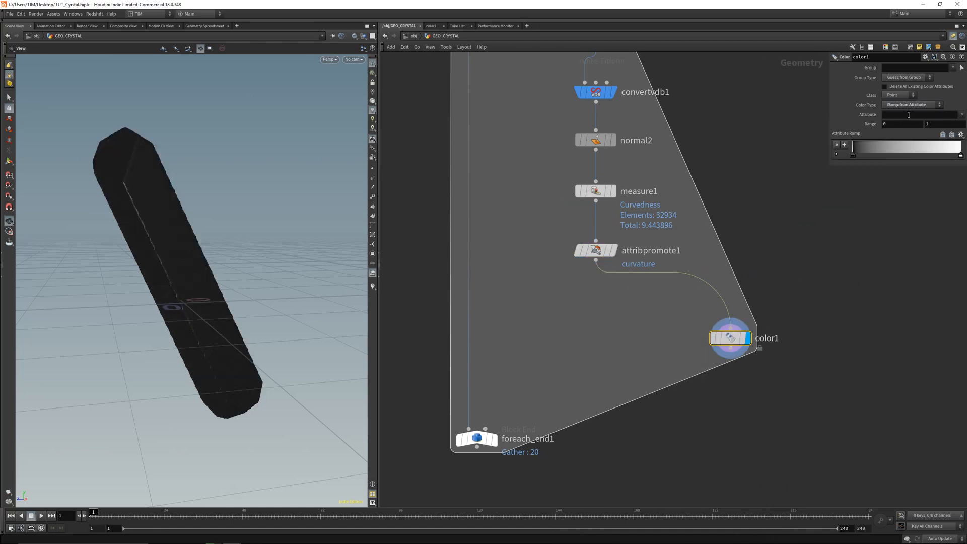
Try colouring by the curvature attribute with an upper range of 2.4, and remove the Color node
left_click(961, 114)
left_click(947, 136)
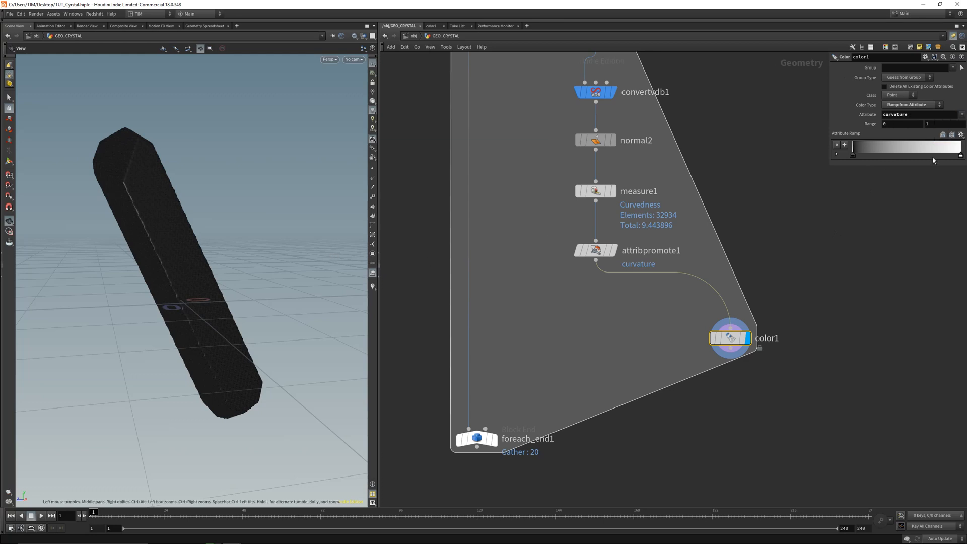
middle_click(928, 123)
middle_click_drag(927, 124, 930, 124)
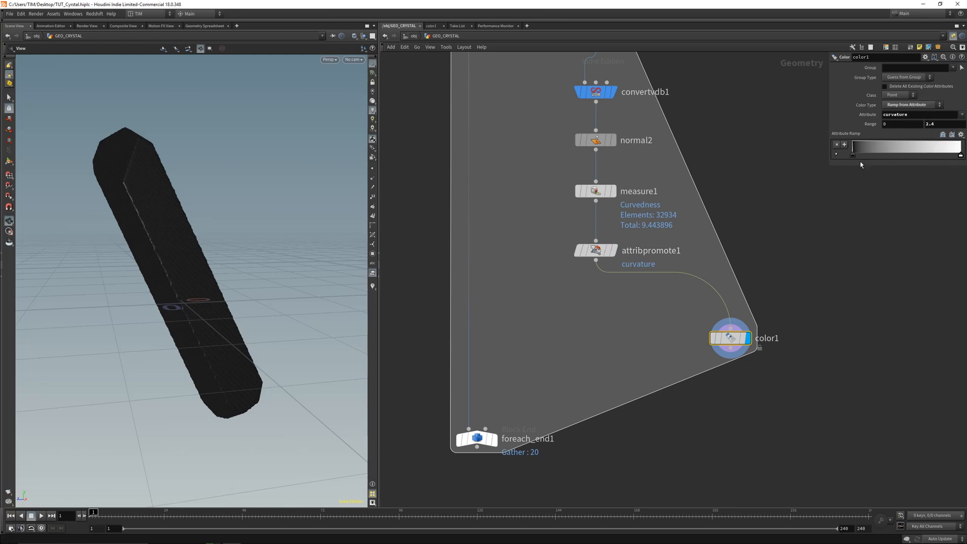
mouse_move(852, 155)
left_mouse_down()
mouse_move(960, 156)
mouse_move(847, 148)
left_mouse_up()
middle_click_drag(938, 124, 938, 124)
key("Delete")
Add a Min Max TJU node fed by attribpromote1, display it, and set its Fit Attrib to curvature
key("Tab")
type("min")
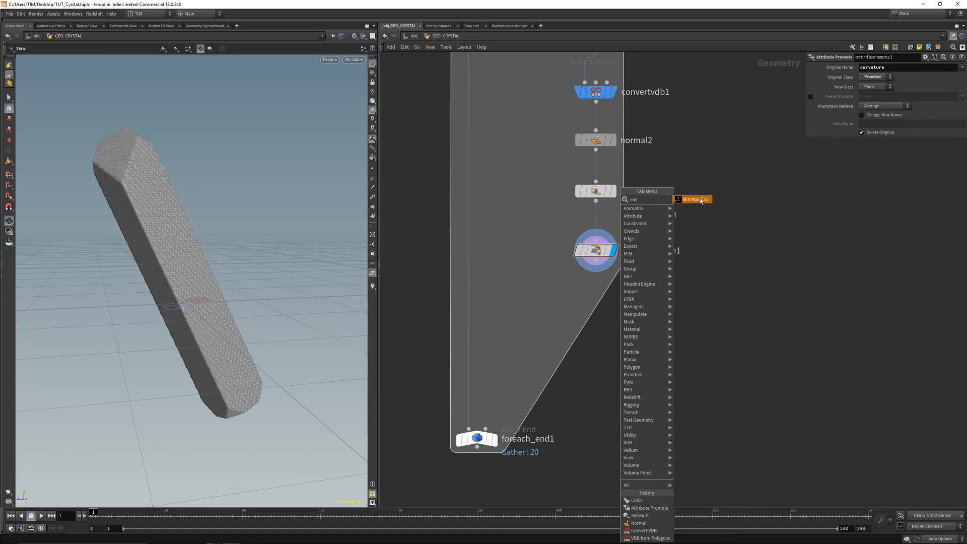
key("Return")
left_click(654, 321)
left_click_drag(596, 261, 659, 314)
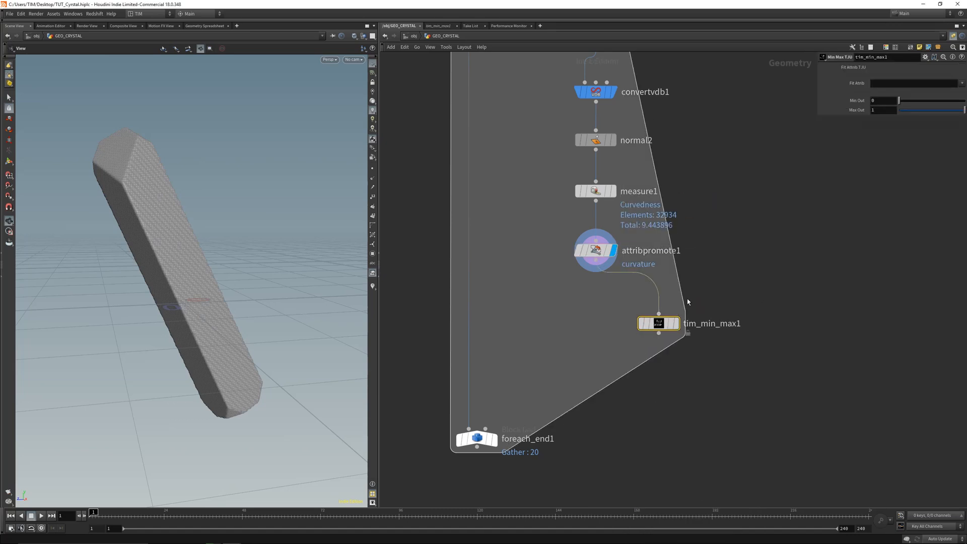
left_click(676, 323)
left_click(962, 84)
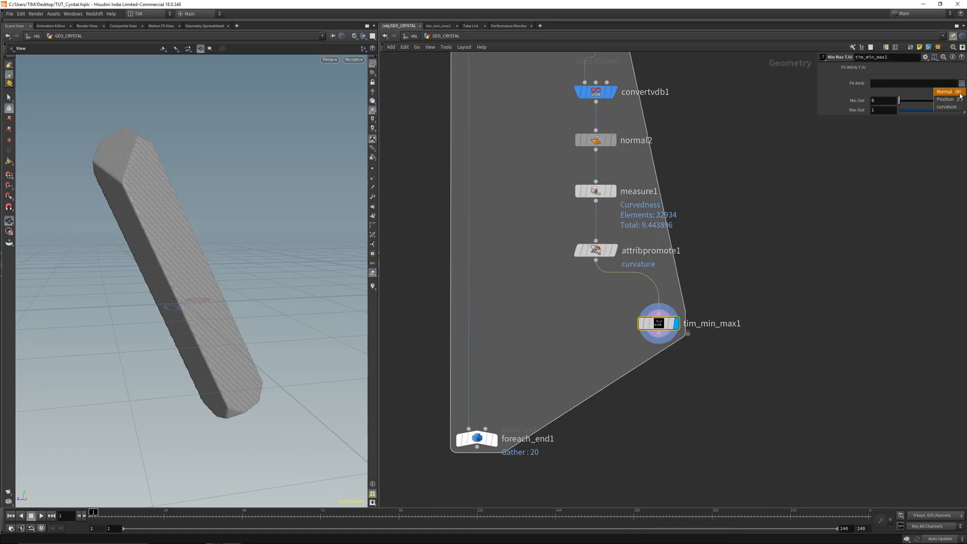
left_click(952, 108)
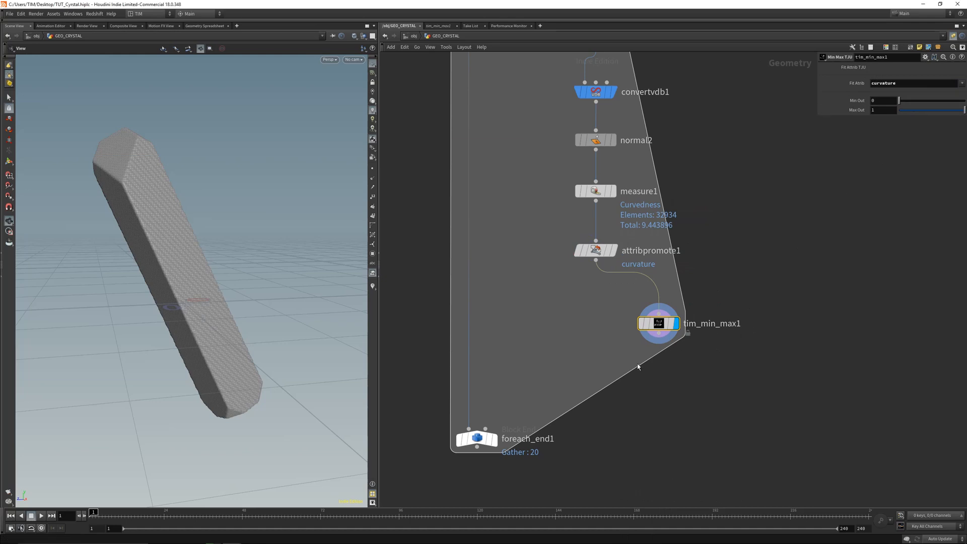
Add a Color node fed by tim_min_max1, display it, and set its Color Type to Ramp from Attribute
key("Tab")
type("col")
left_click(723, 200)
left_click(760, 379)
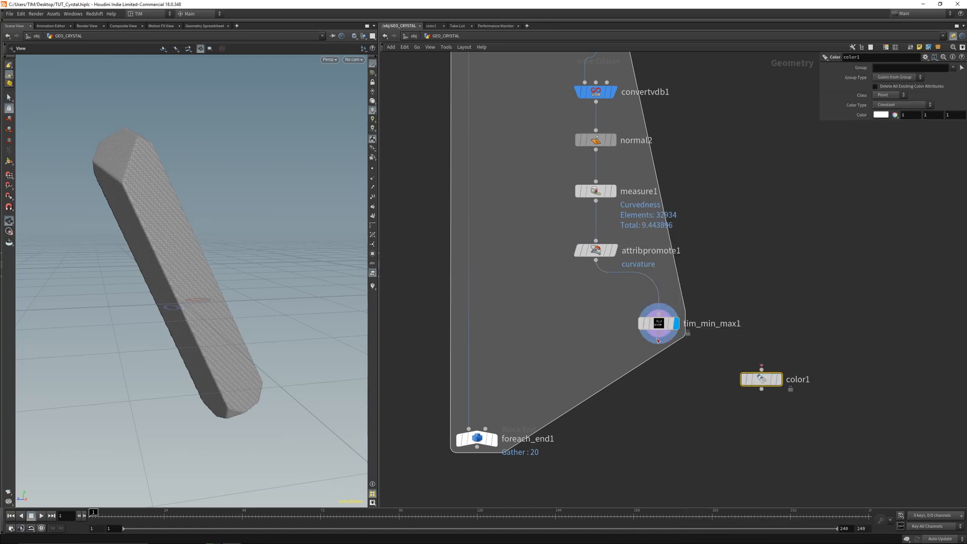
left_click(891, 107)
left_click(901, 133)
Preview the fitted curvature attribute on the crystal with the ramp's black point moved inward, and delete the Color node
left_click(962, 115)
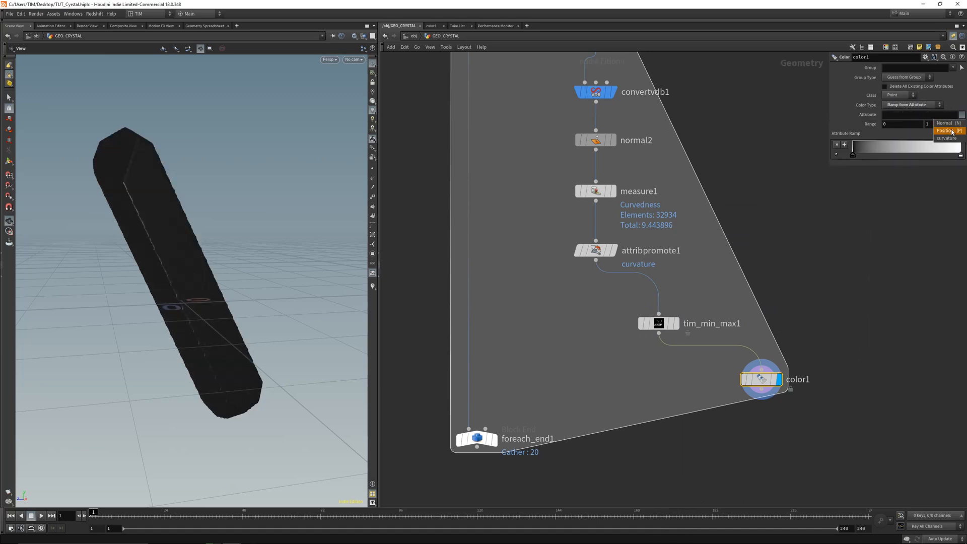
left_click(946, 138)
mouse_move(190, 233)
left_mouse_down()
mouse_move(151, 226)
mouse_move(175, 235)
mouse_move(168, 246)
mouse_move(196, 264)
left_mouse_up()
mouse_move(852, 155)
left_mouse_down()
mouse_move(921, 155)
mouse_move(880, 155)
left_mouse_up()
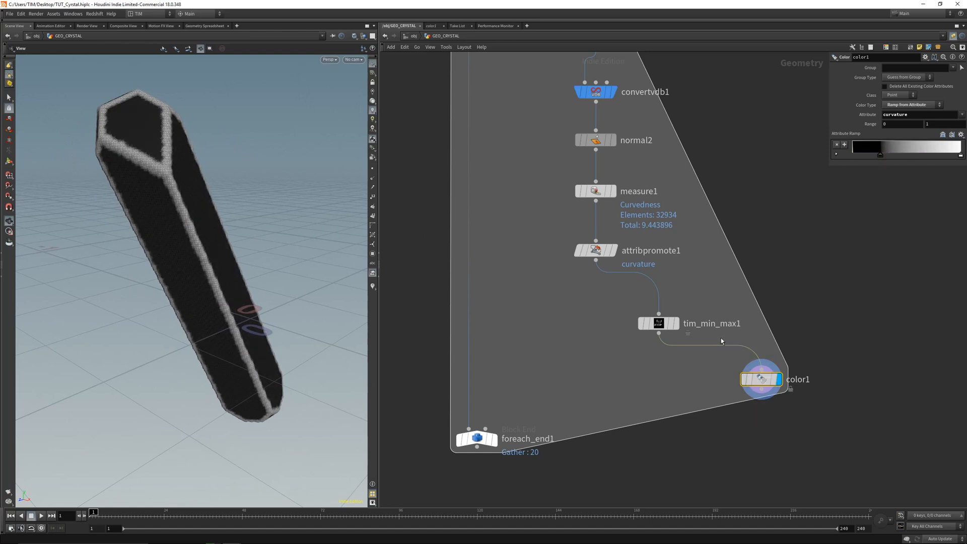
key("Delete")
Place tim_min_max1 directly below attribpromote1 and save the scene file
left_click_drag(659, 325, 596, 303)
double_click(597, 303)
key("ctrl+s")
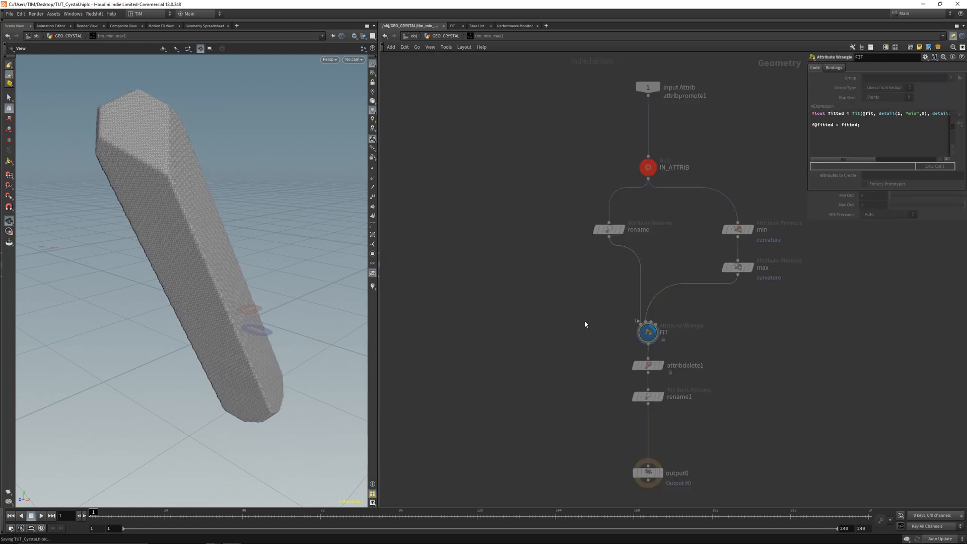
key("u")
Allow editing of tim_min_max1's contents and display the IN_ATTRIB null inside it
right_click(597, 306)
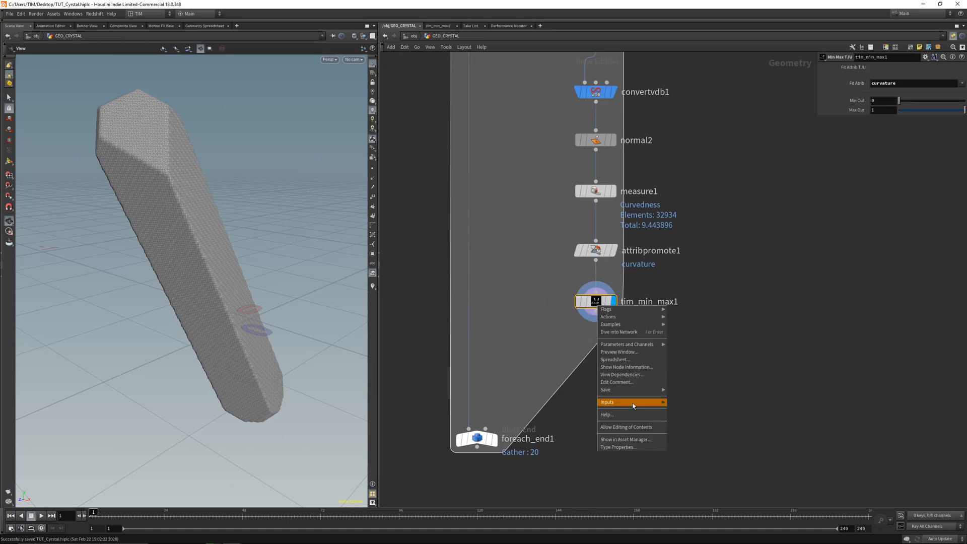
left_click(627, 427)
double_click(601, 304)
middle_click_drag(744, 337, 691, 345)
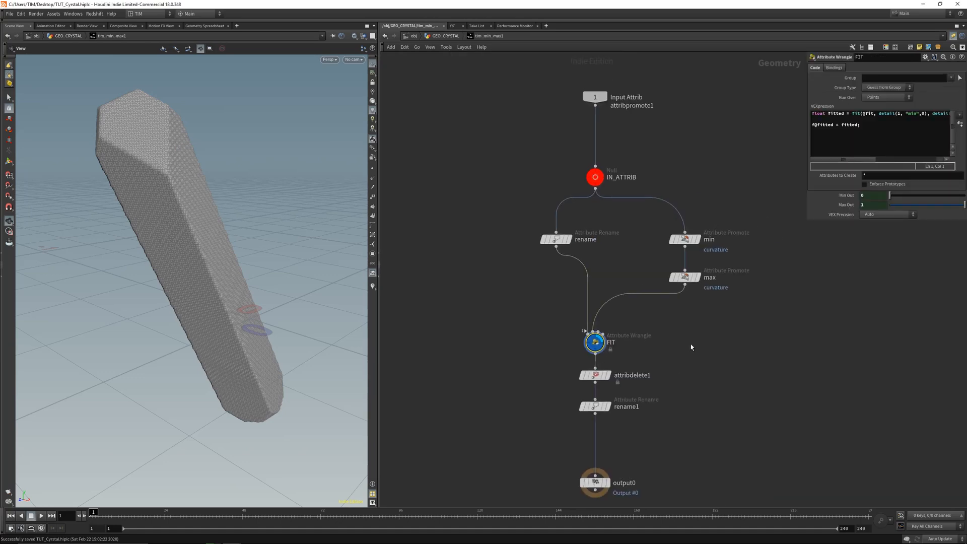
key("u")
double_click(596, 302)
left_click(606, 169)
left_click_drag(189, 195, 295, 277)
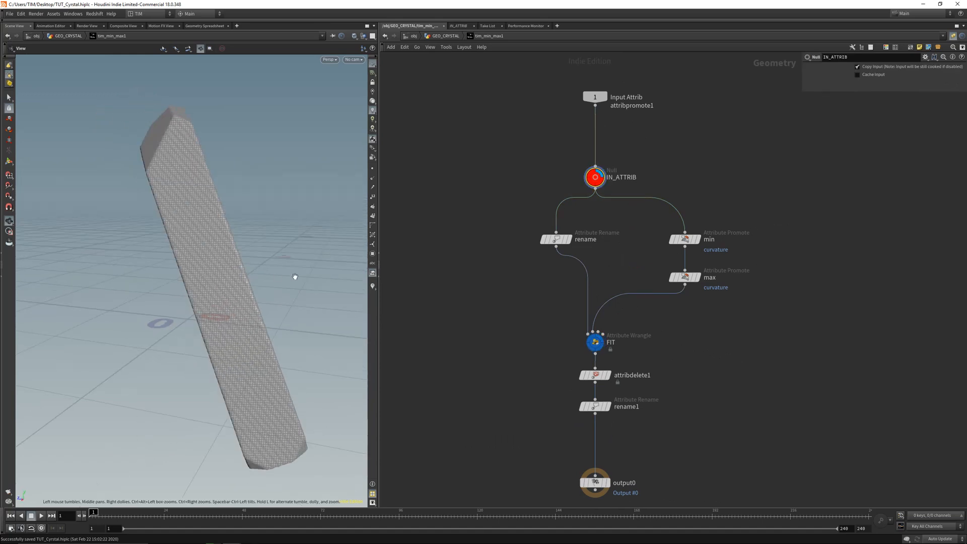
Inspect the min and max Attribute Promote nodes and check their detail attributes in the Geometry Spreadsheet
middle_click_drag(608, 250, 572, 236)
left_click(649, 225)
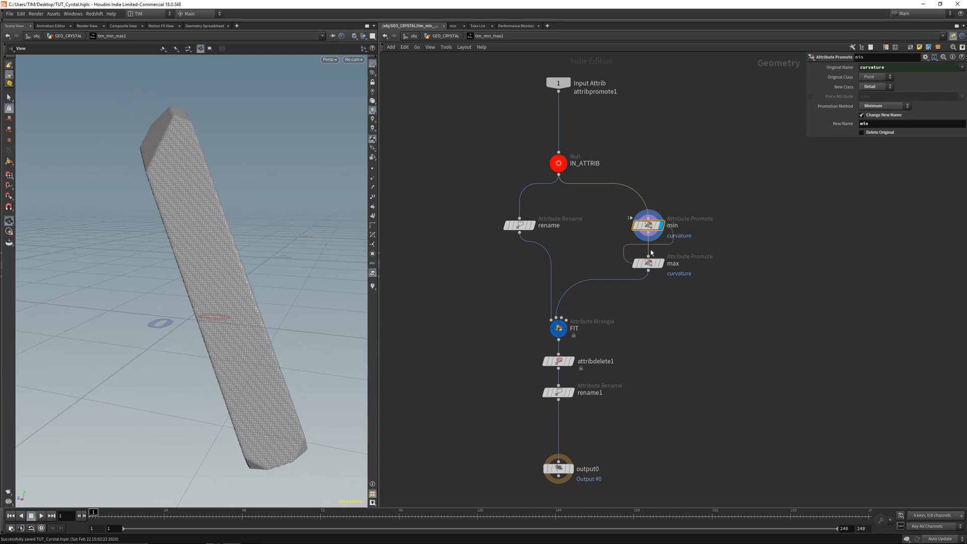
left_click(660, 263)
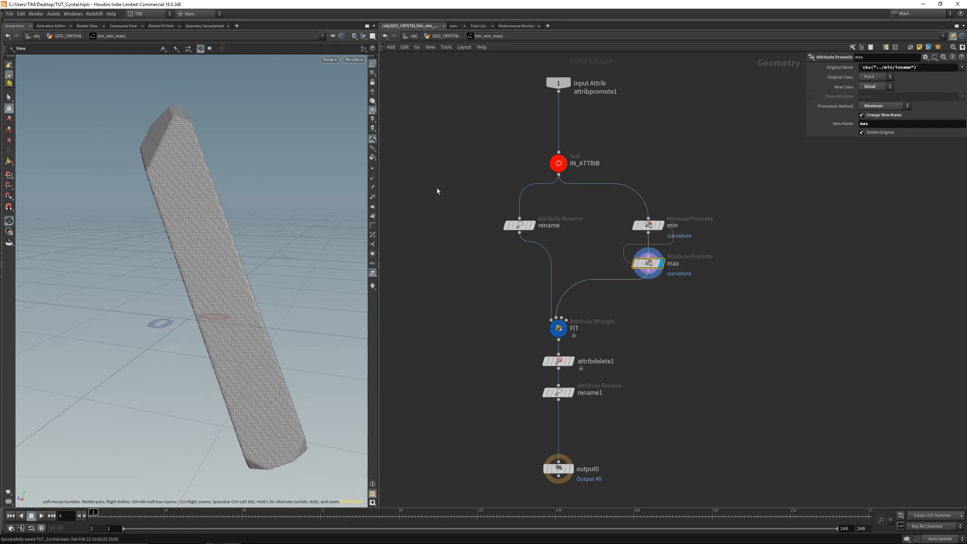
left_click(204, 26)
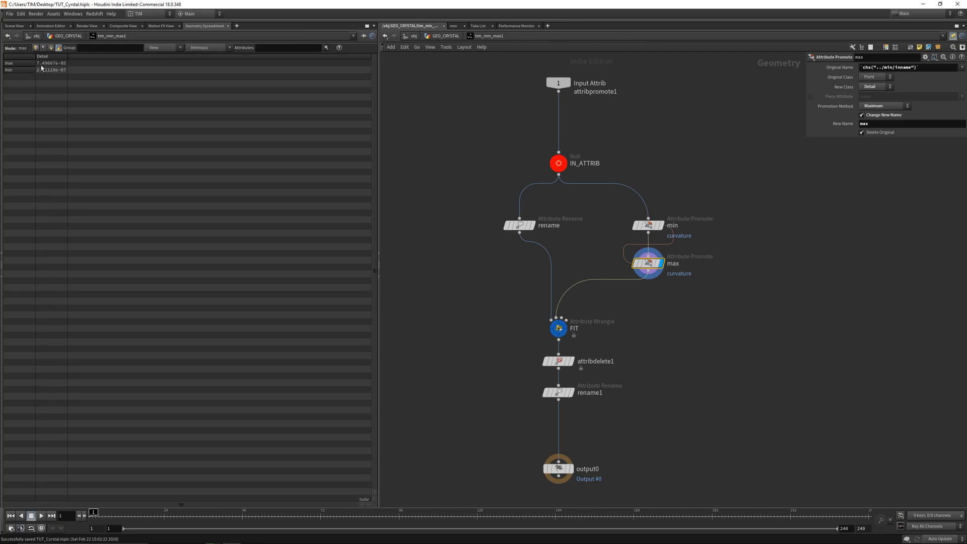
left_click(14, 26)
Select the FIT wrangle and widen its parameter area to read the full VEX expression
left_click(558, 328)
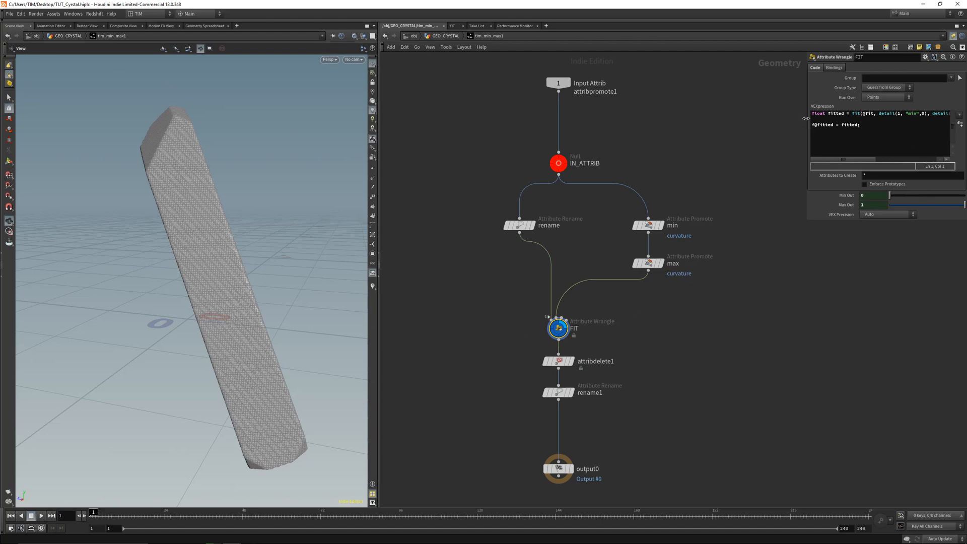
left_click_drag(805, 121, 619, 123)
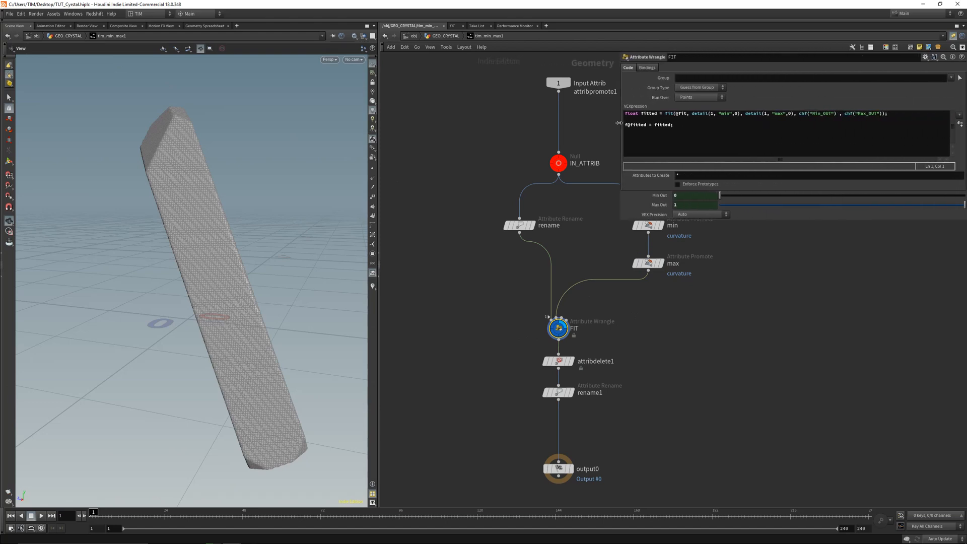
middle_click_drag(601, 226, 573, 230)
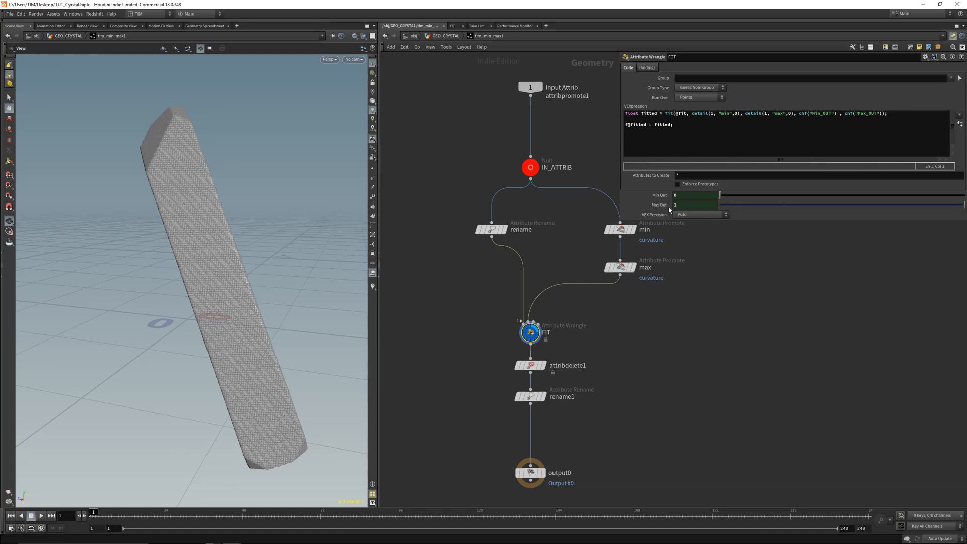
Return to the GEO_CRYSTAL network and lock tim_min_max1 back to its asset definition
key("u")
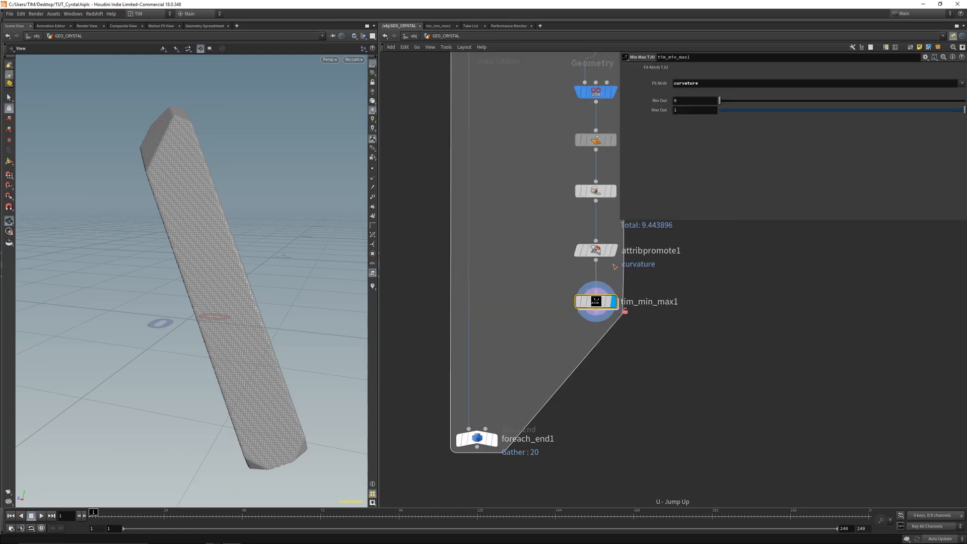
right_click(593, 308)
left_click(630, 425)
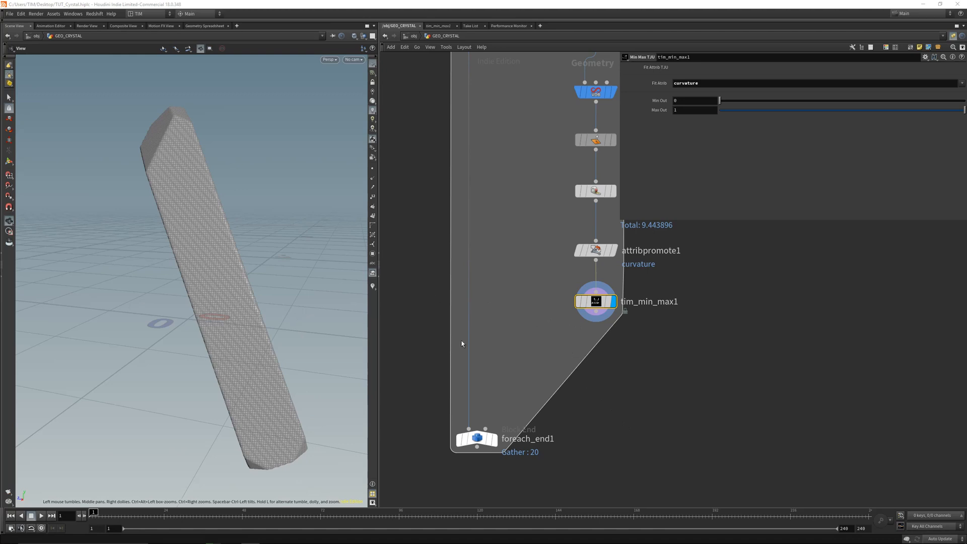
Lay out the nodes from vdbfrompolygons1 to tim_min_max1 in an evenly spaced column inside the for-each loop
scroll(525, 323, "down", 5)
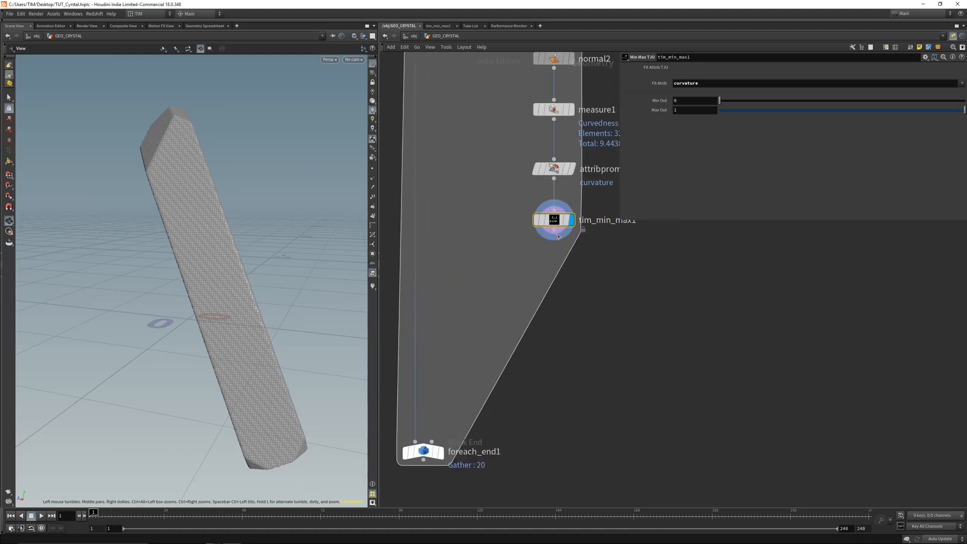
middle_click_drag(510, 229, 519, 297)
left_click_drag(505, 341, 578, 91)
key("l")
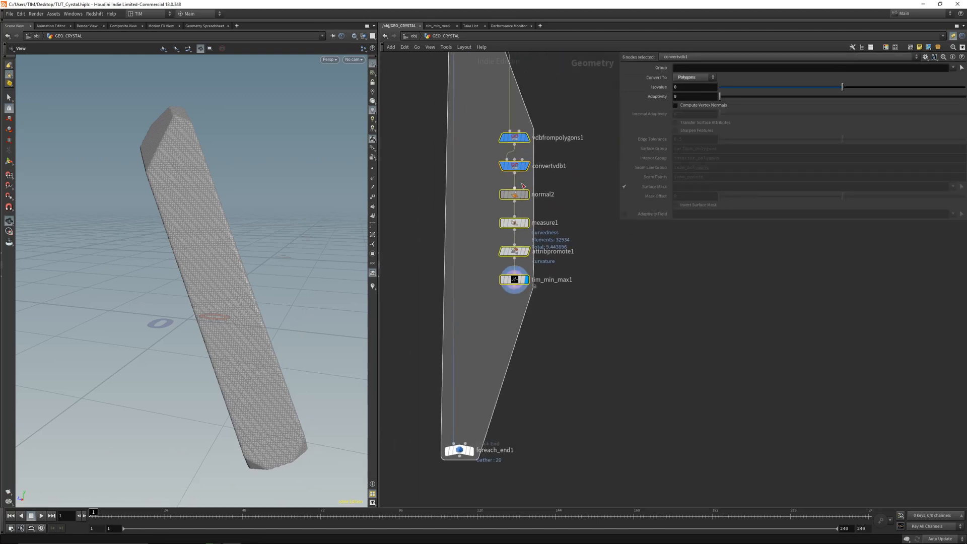
left_click(514, 167)
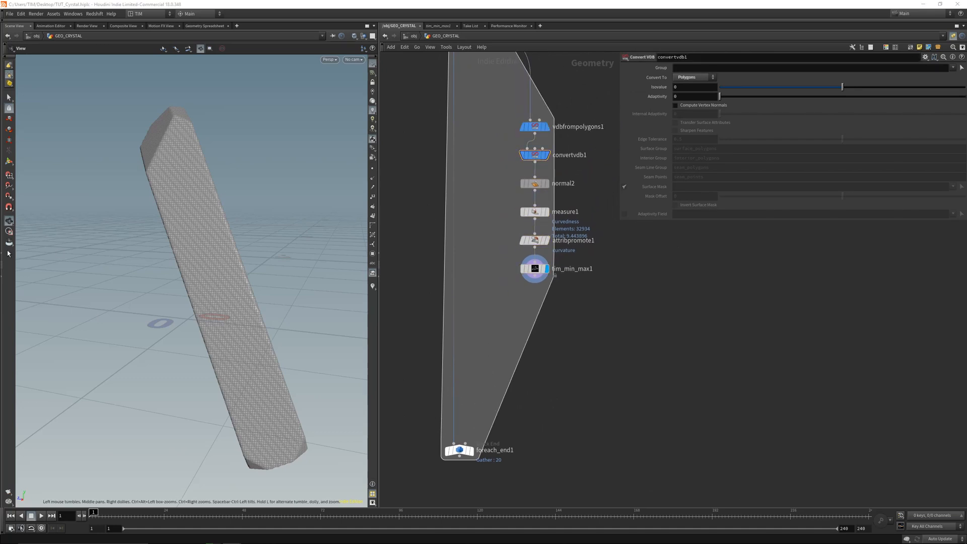
Add a Point VOP node below tim_min_max1 inside the for-each loop
left_click_drag(272, 240, 175, 241)
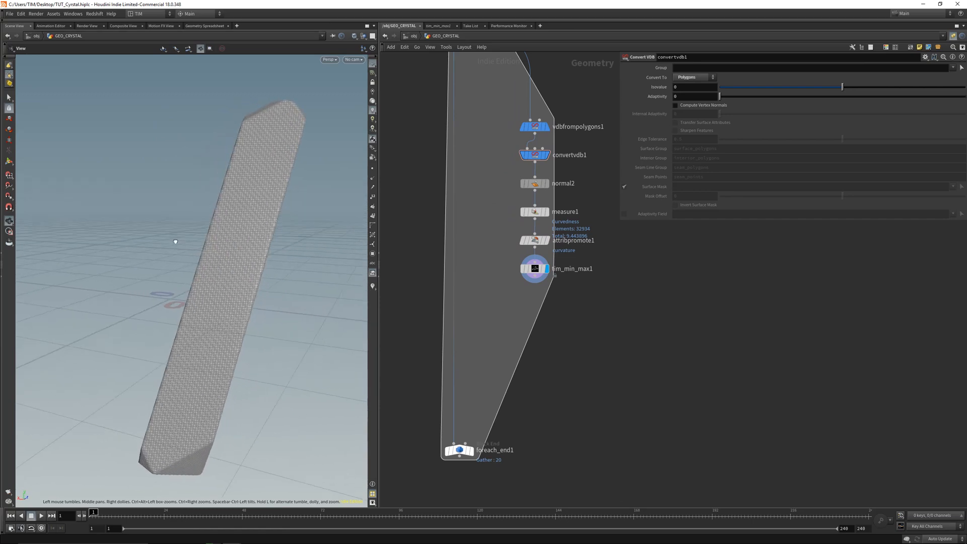
scroll(524, 290, "up", 2)
middle_click_drag(523, 290, 535, 260)
scroll(535, 260, "down", 1)
key("Tab")
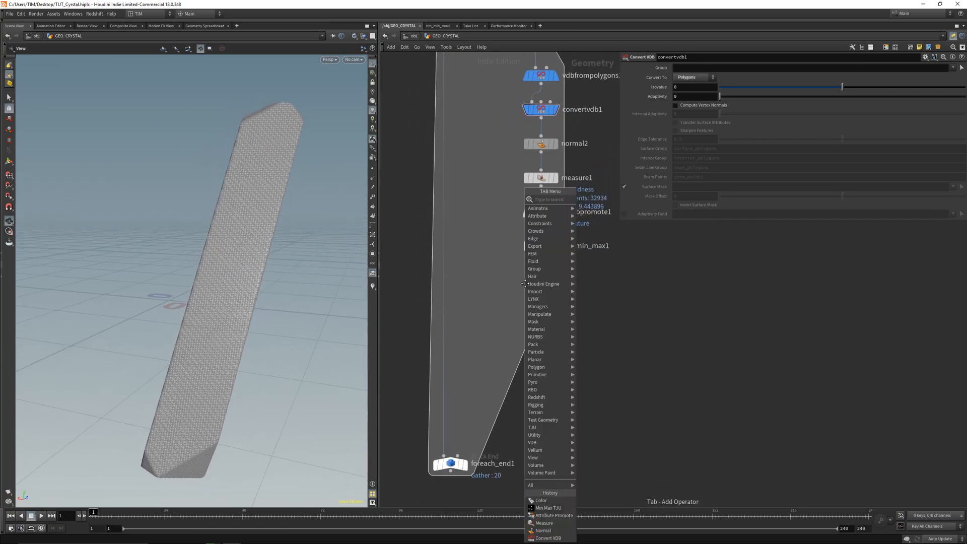
type("po")
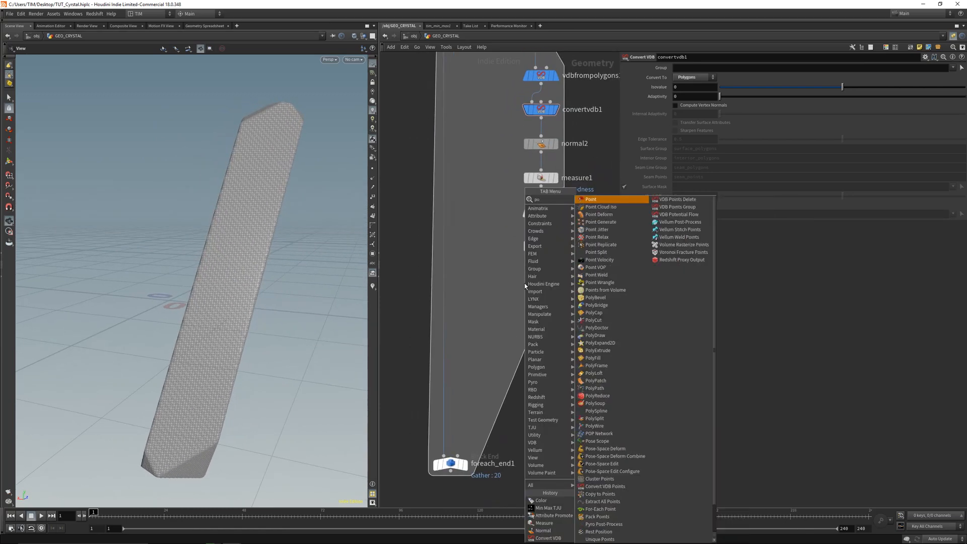
type("i v")
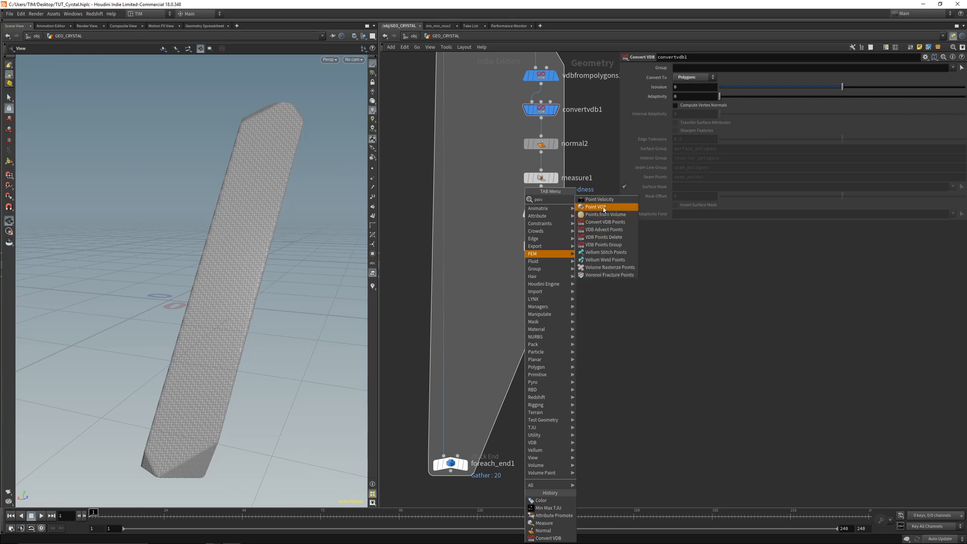
left_click(601, 208)
left_click(514, 328)
Connect tim_min_max1 to the first input of the Point VOP and enter its VEX network
left_click(541, 255)
left_click(505, 318)
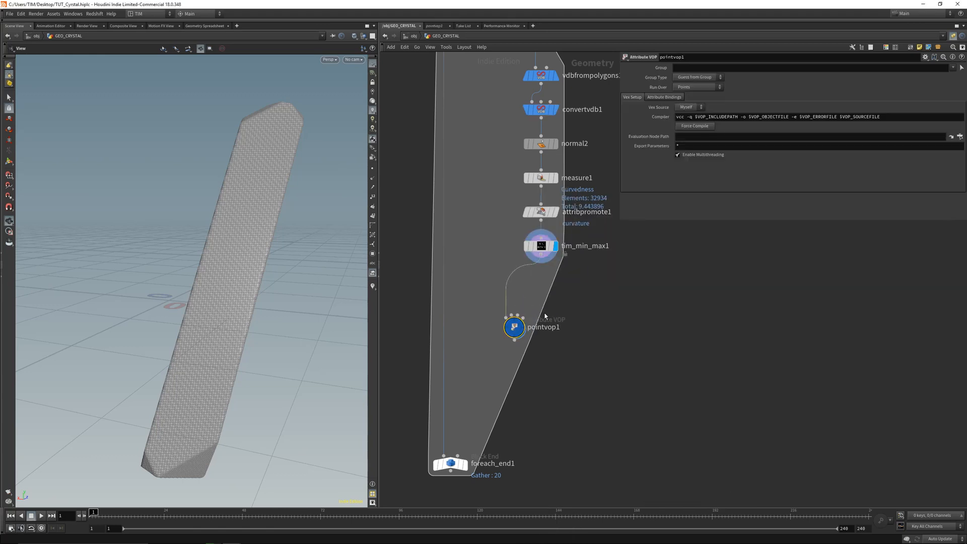
left_click(521, 323)
double_click(513, 330)
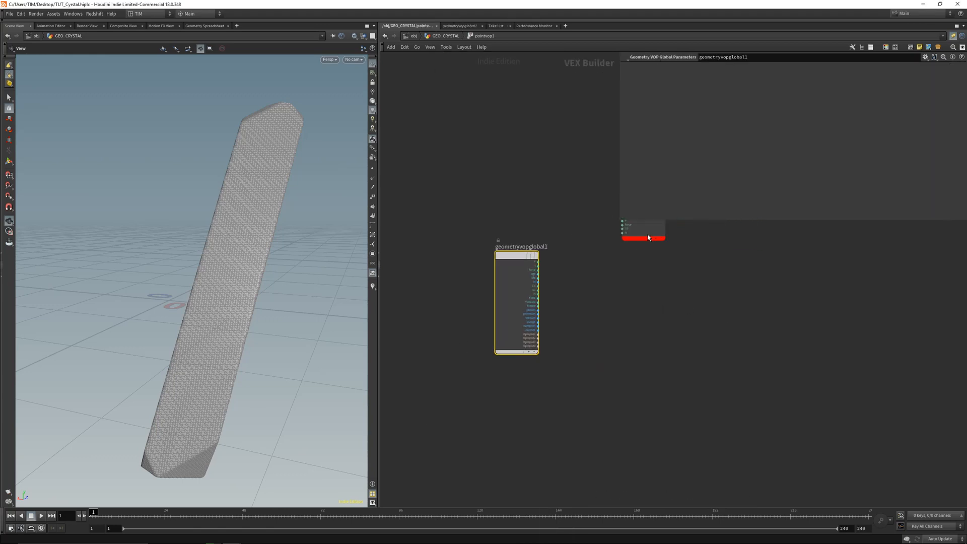
Add a Bind node below geometryvopglobal1 in the Point VOP network
key("Tab")
type("bi")
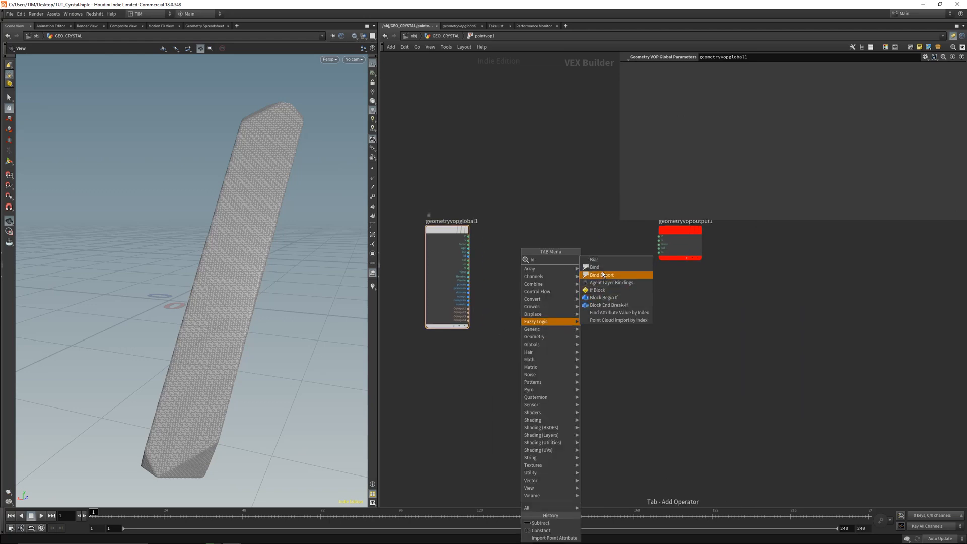
left_click(594, 266)
left_click(472, 403)
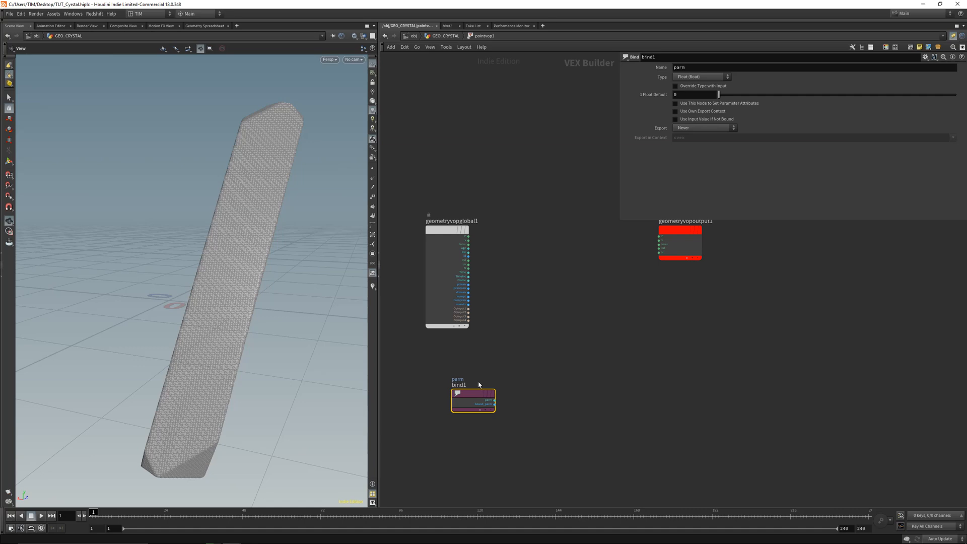
key("Tab")
type("bi")
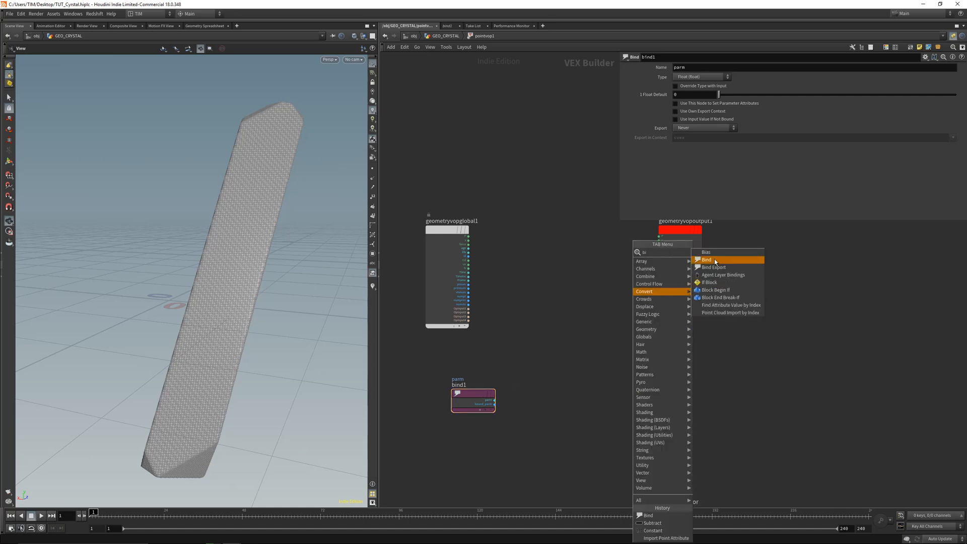
left_click(511, 379)
Set the name parameter of bind1 to curvature
left_click(474, 403)
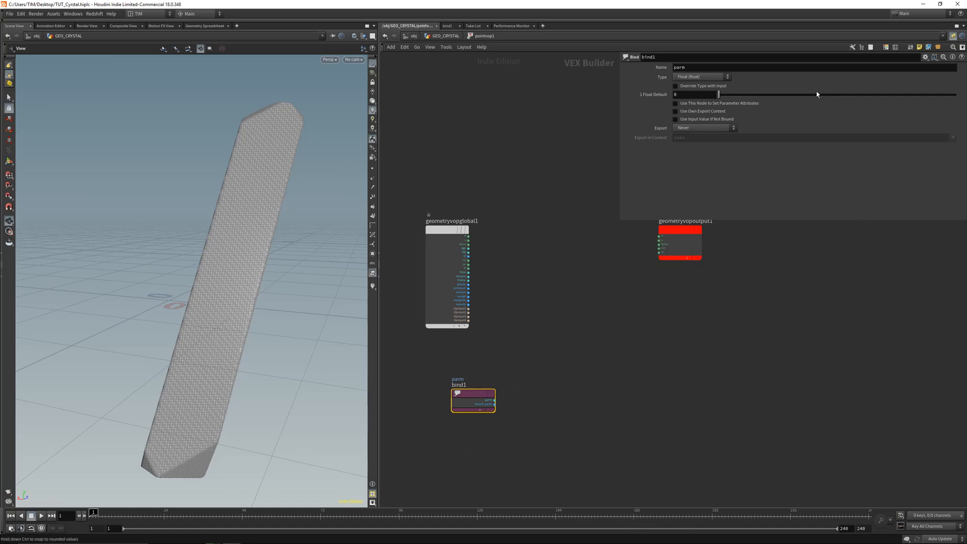
left_click(701, 69)
double_click(701, 69)
type("cu")
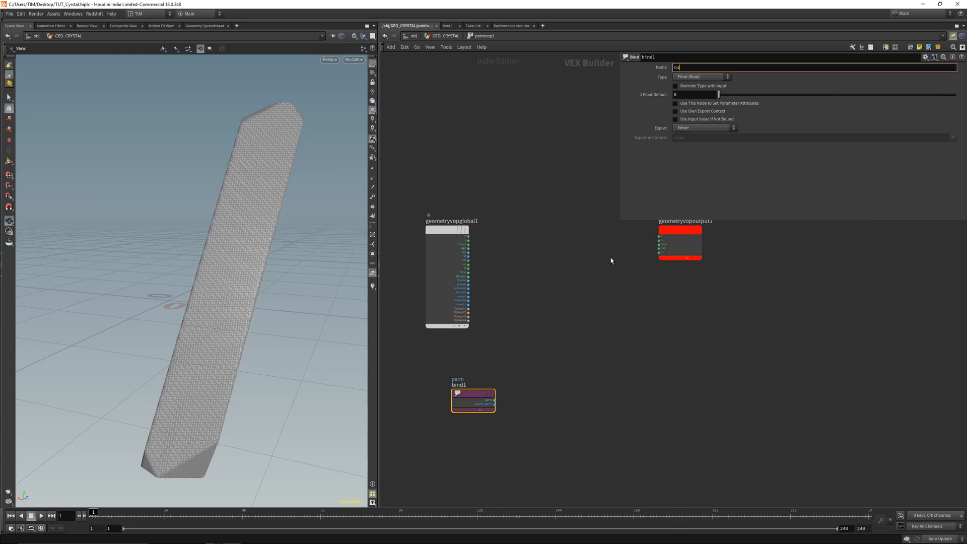
type("rvature")
key("Return")
Temporarily wire the curvature output into the Cd input of geometryvopoutput1 to preview it on the crystal, and cut that wire
left_click(494, 400)
left_click(658, 249)
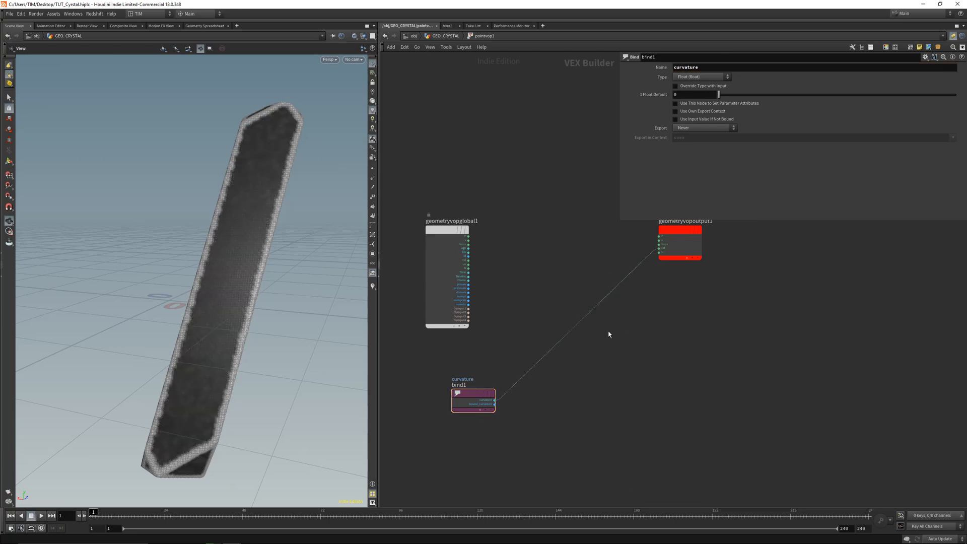
left_click_drag(191, 264, 266, 269)
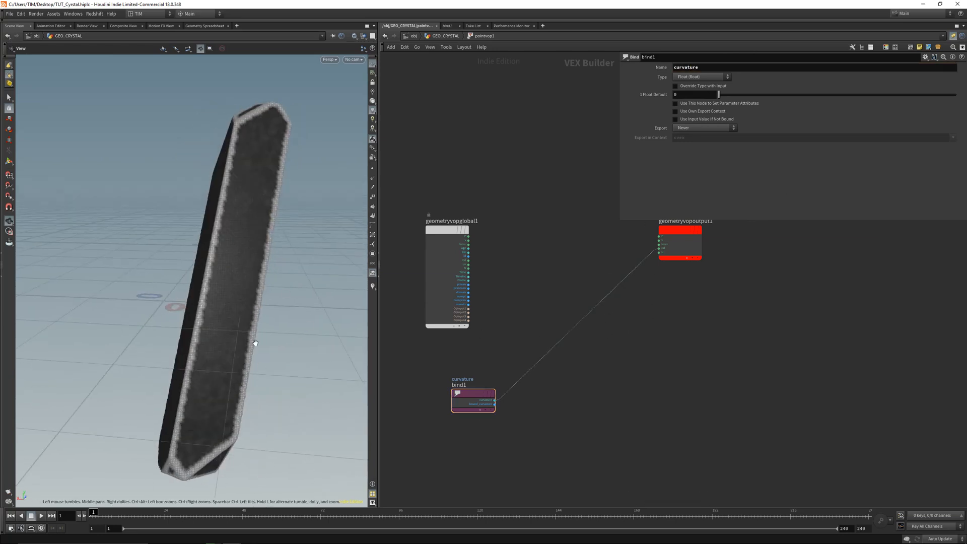
key("y")
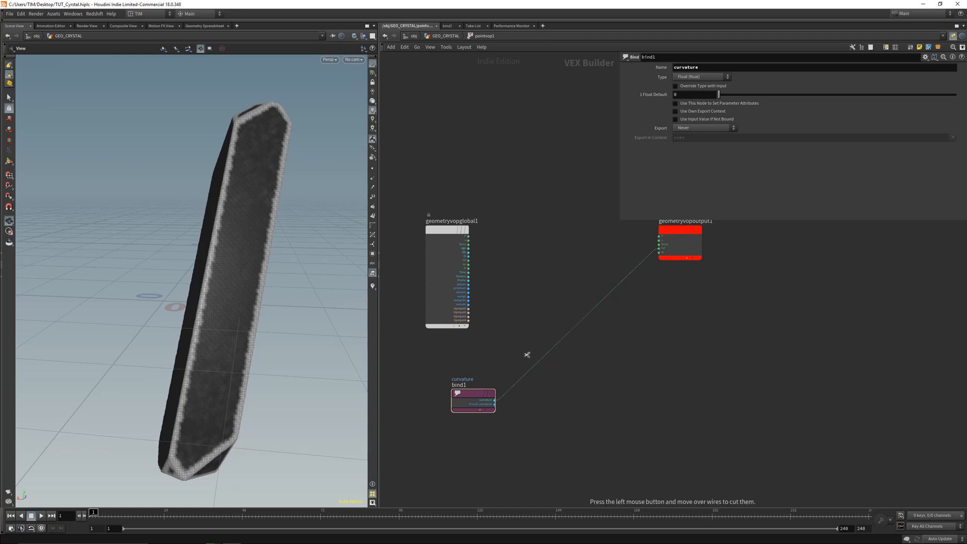
mouse_move(527, 354)
left_mouse_down()
mouse_move(572, 388)
mouse_move(538, 373)
left_mouse_up()
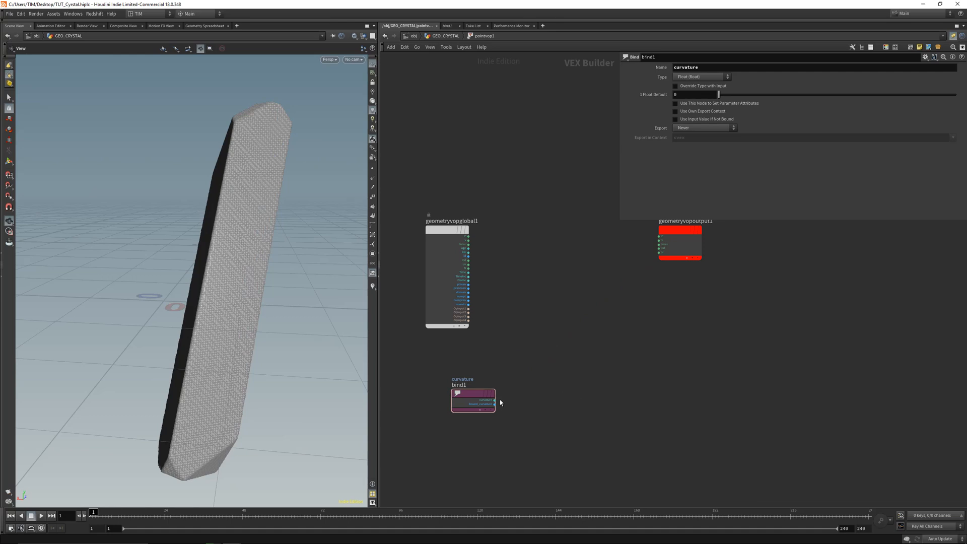
Move geometryvopoutput1 aside, add a Displace Along Normal node before it, and connect the displaced position to the output's P
left_click_drag(681, 238, 724, 268)
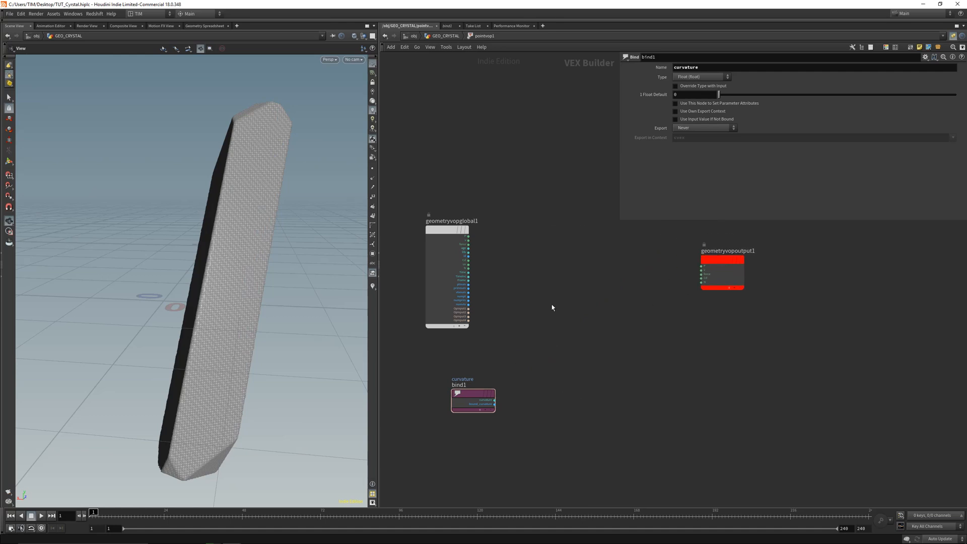
scroll(551, 306, "up", 2)
key("Tab")
type("d")
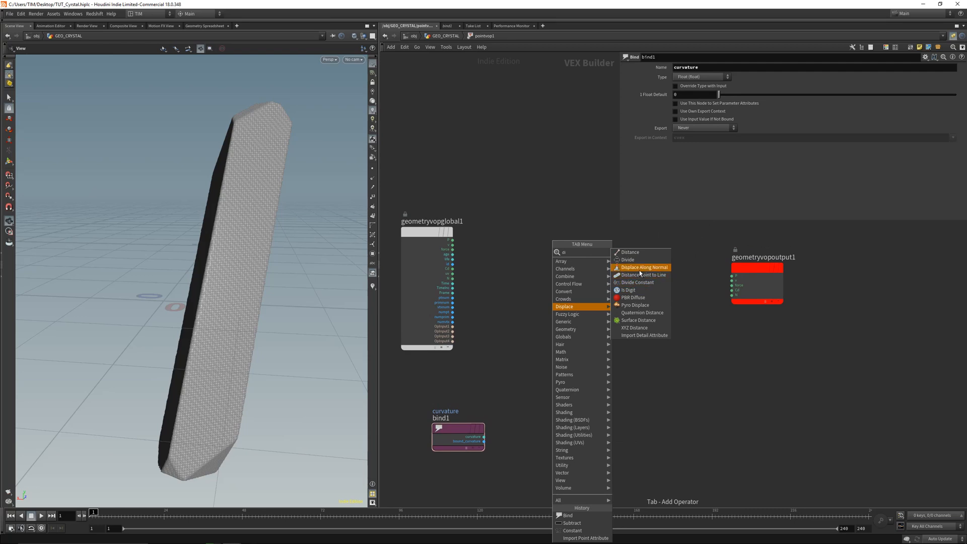
left_click(644, 267)
left_click(686, 303)
left_click(692, 275)
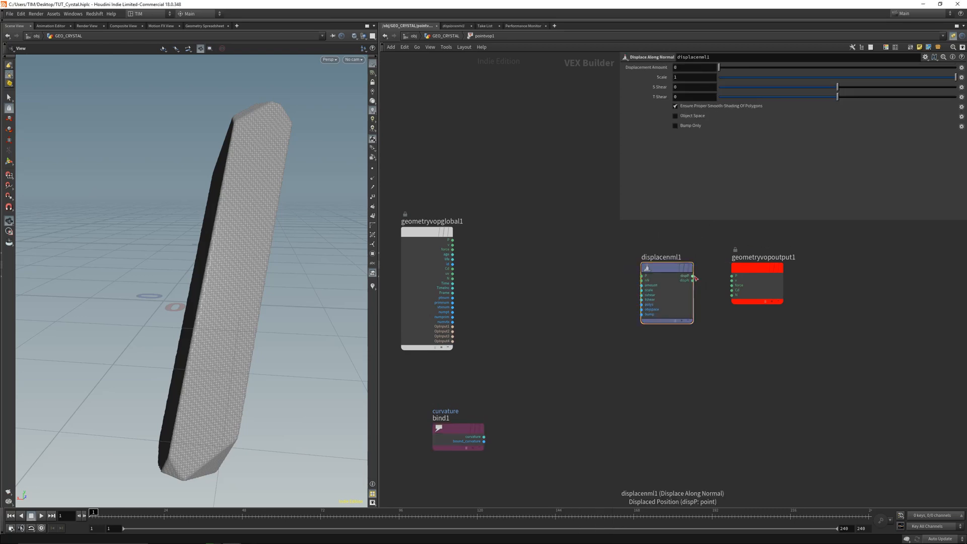
left_click(731, 275)
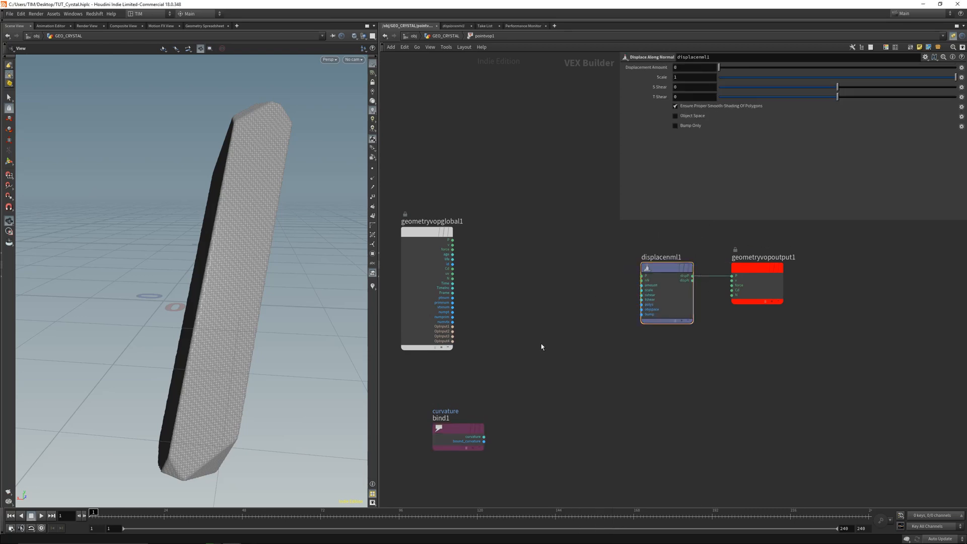
Add an Anti-Aliased Noise node and connect its noise output to the amount input of displacenml1
key("Tab")
left_click(604, 285)
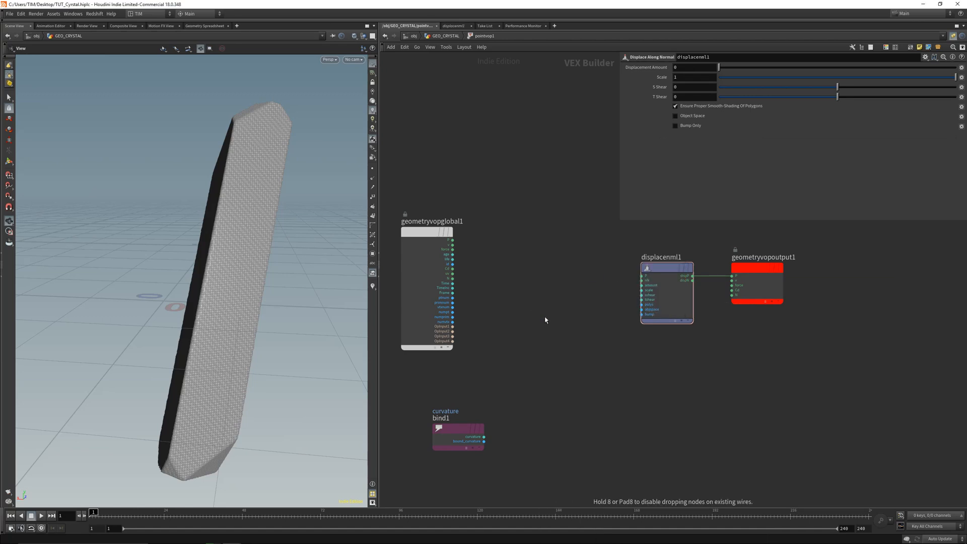
left_click(546, 320)
left_click(564, 316)
left_click(610, 283)
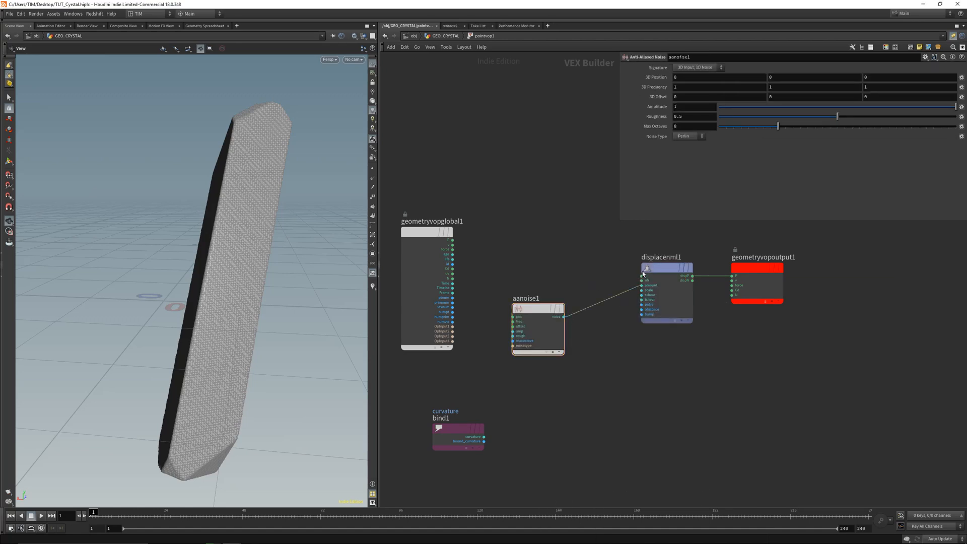
Connect the global P output to both the P input of displacenml1 and the position input of aanoise1
left_click(641, 275)
left_click(452, 240)
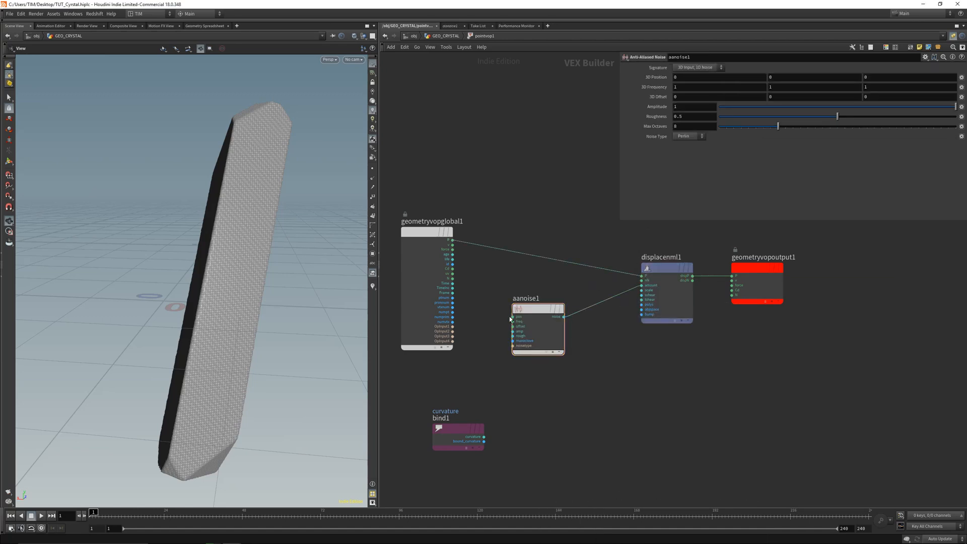
left_click(513, 316)
left_click(453, 240)
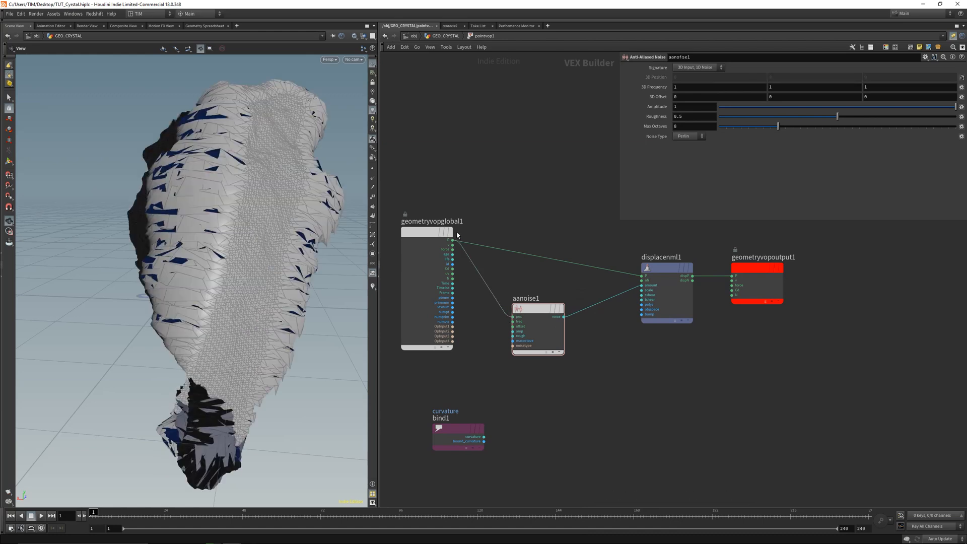
mouse_move(282, 282)
left_mouse_down()
mouse_move(244, 274)
mouse_move(284, 271)
left_mouse_up()
Insert a Multiply node between aanoise1 and the displacement amount, and connect the curvature output of bind1 to its second input
left_click_drag(460, 437, 455, 458)
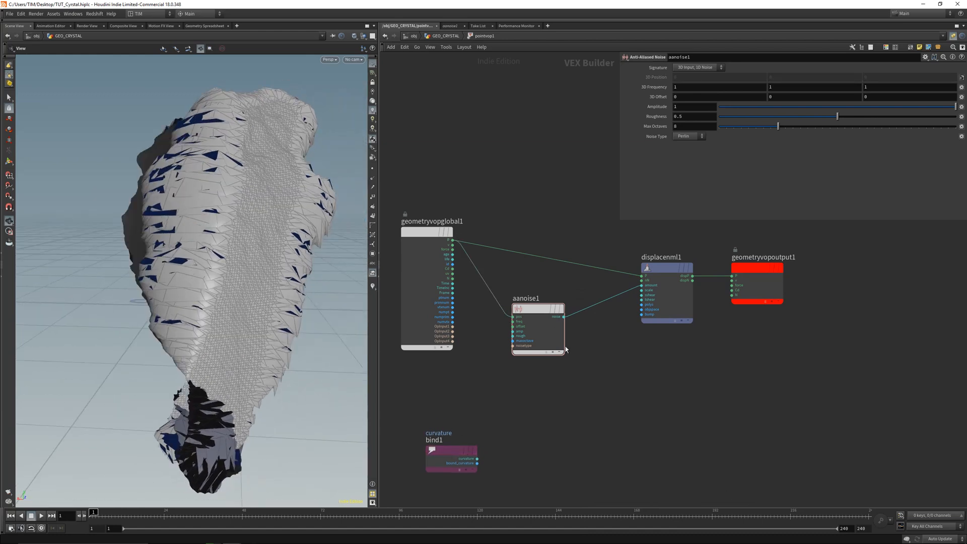
middle_click_drag(566, 349, 516, 361)
key("Tab")
type("mul")
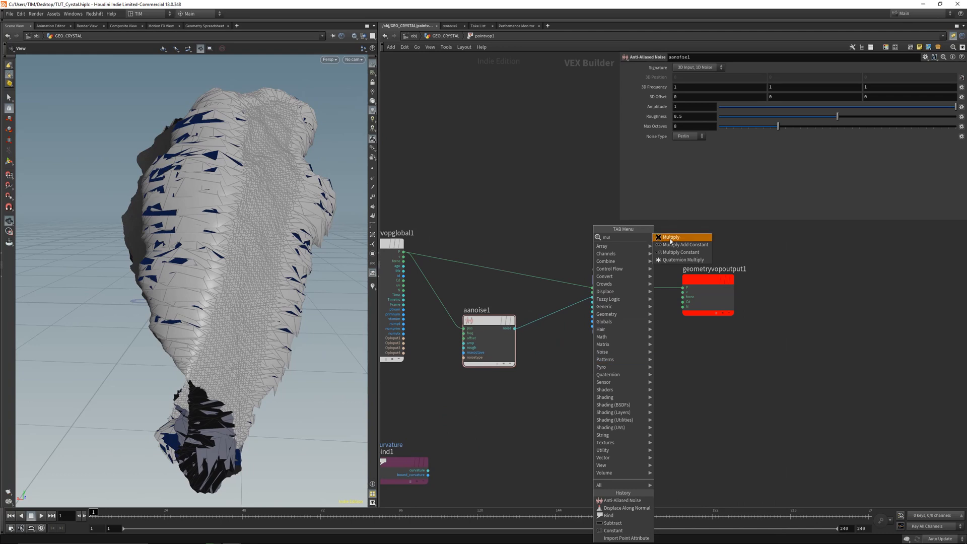
left_click(670, 237)
left_click(568, 372)
left_click_drag(514, 328, 592, 297)
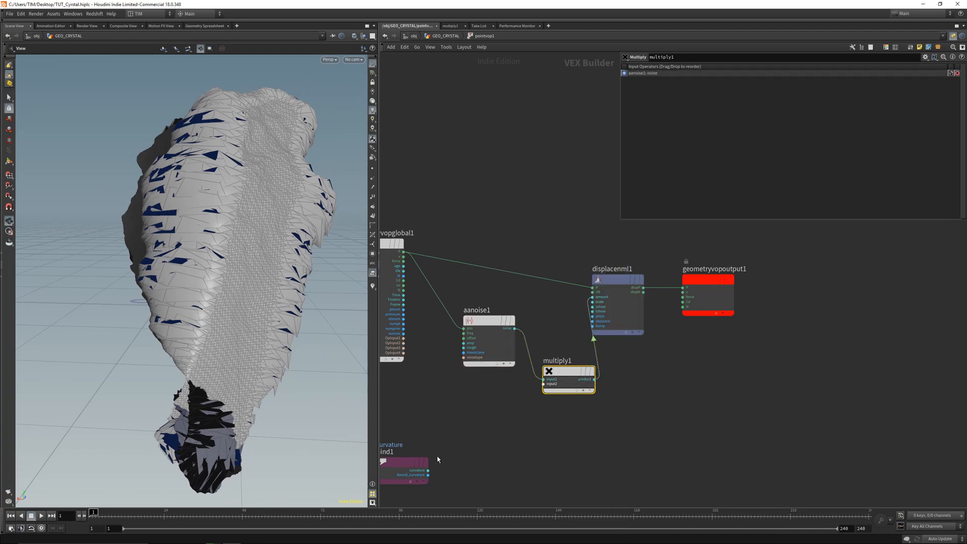
left_click_drag(427, 470, 544, 384)
left_click_drag(328, 367, 283, 194)
left_click_drag(281, 284, 297, 244)
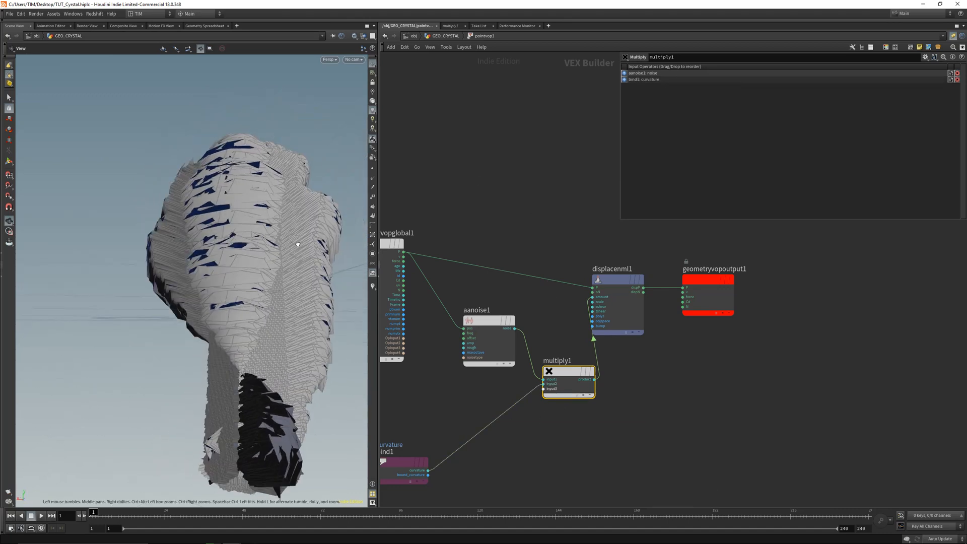
Move displacenml1 and geometryvopoutput1 together farther away from multiply1
left_click_drag(794, 386, 612, 253)
left_click_drag(623, 269, 721, 289)
left_click(669, 264)
Set the Scale of displacenml1 to 0.1 and check the displaced crystal
left_click(715, 307)
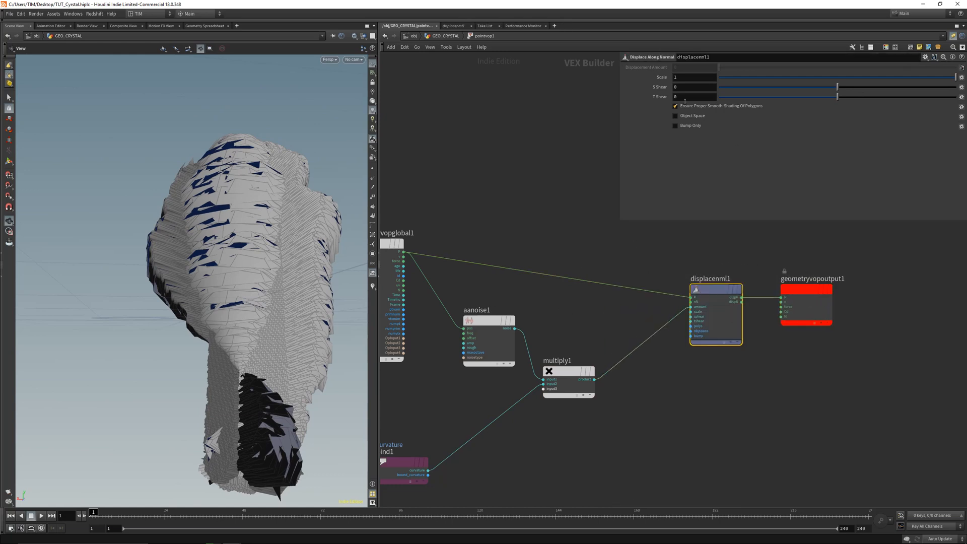
left_click(681, 76)
type("0.1")
key("Return")
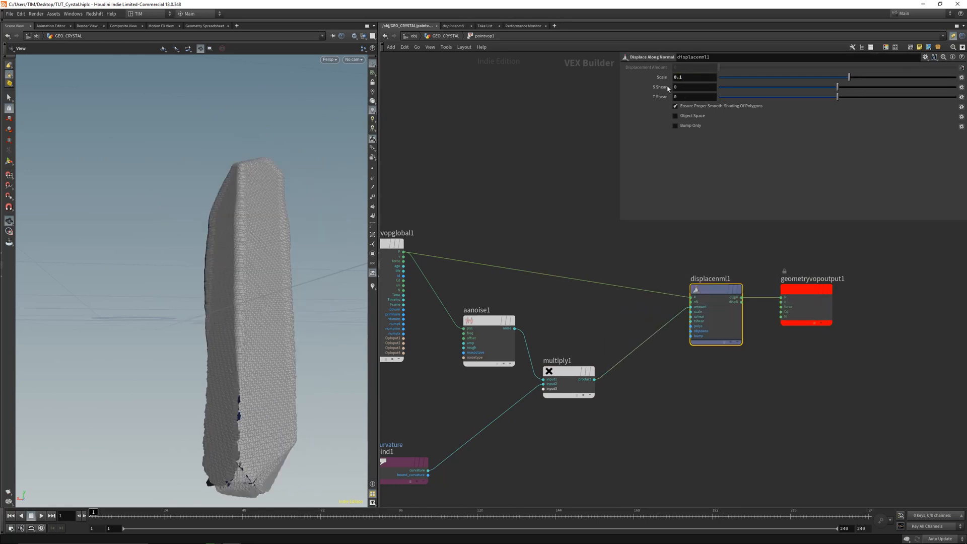
left_click_drag(252, 282, 313, 328)
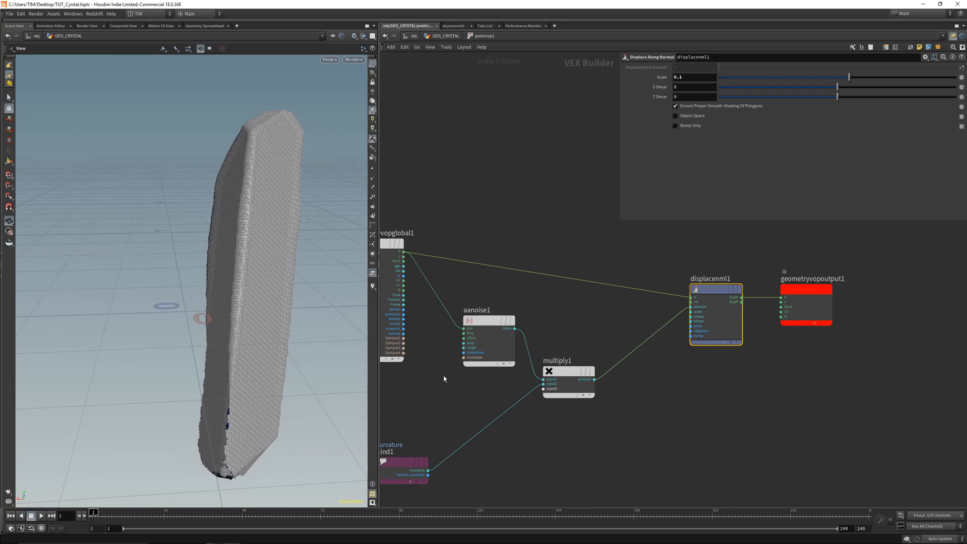
Set the 3D Frequency of aanoise1 to 7.1 on all three axes and check the crystal's edges
left_click(489, 332)
middle_click_drag(642, 87, 848, 85)
left_click_drag(166, 282, 271, 196)
left_click_drag(147, 255, 212, 251)
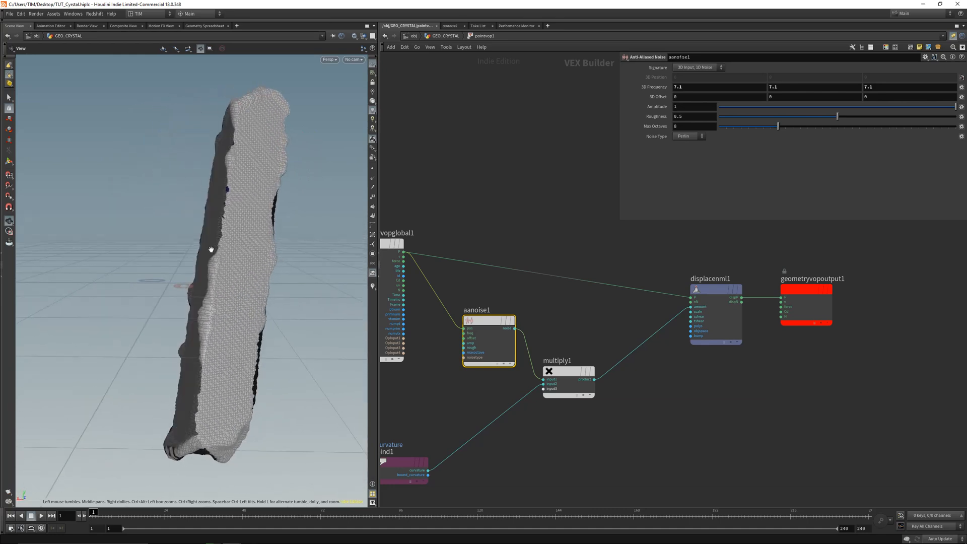
Change the network wiring style to Rounded
key("shift+s")
scroll(530, 279, "down", 2)
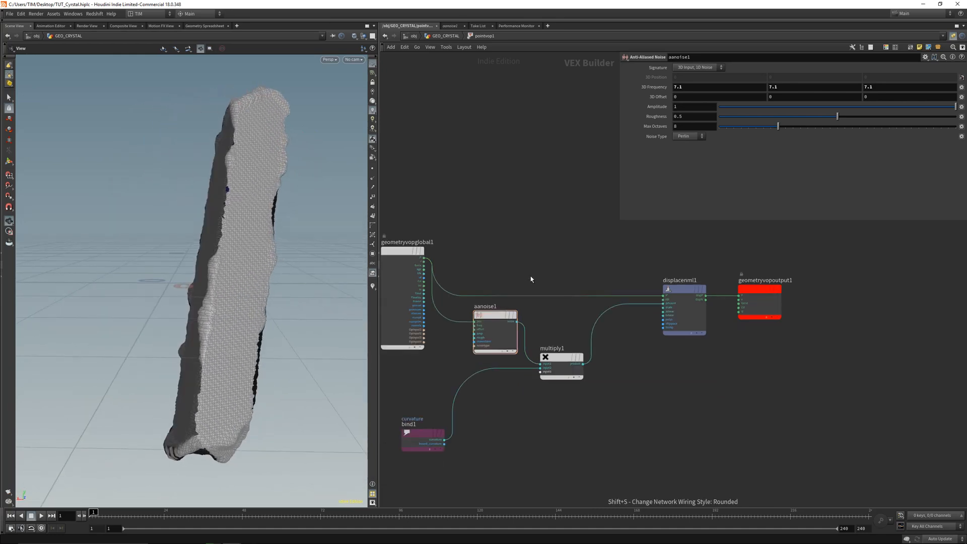
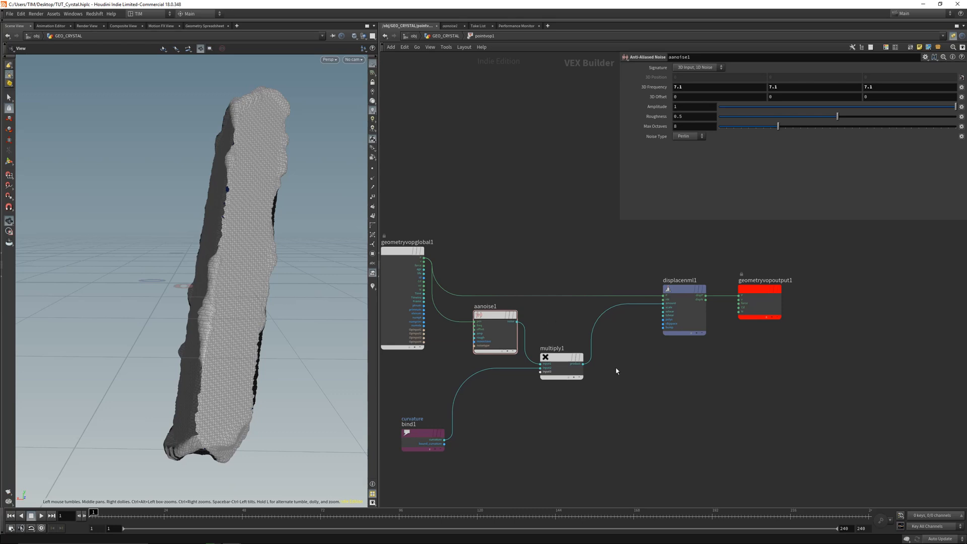
Return to the GEO_CRYSTAL network and align pointvop1 directly below tim_min_max1
key("u")
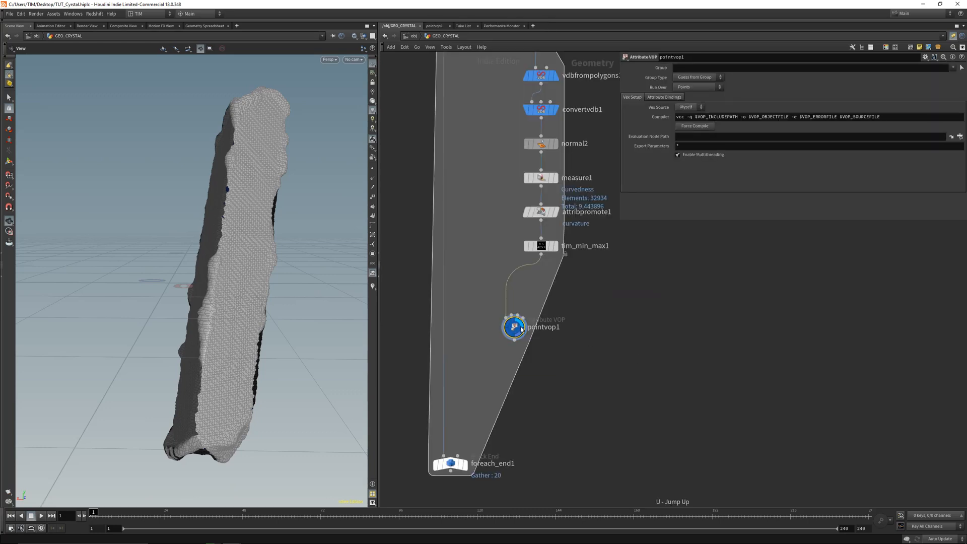
left_click_drag(514, 325, 540, 298)
scroll(507, 318, "down", 1)
middle_click_drag(507, 204, 512, 215)
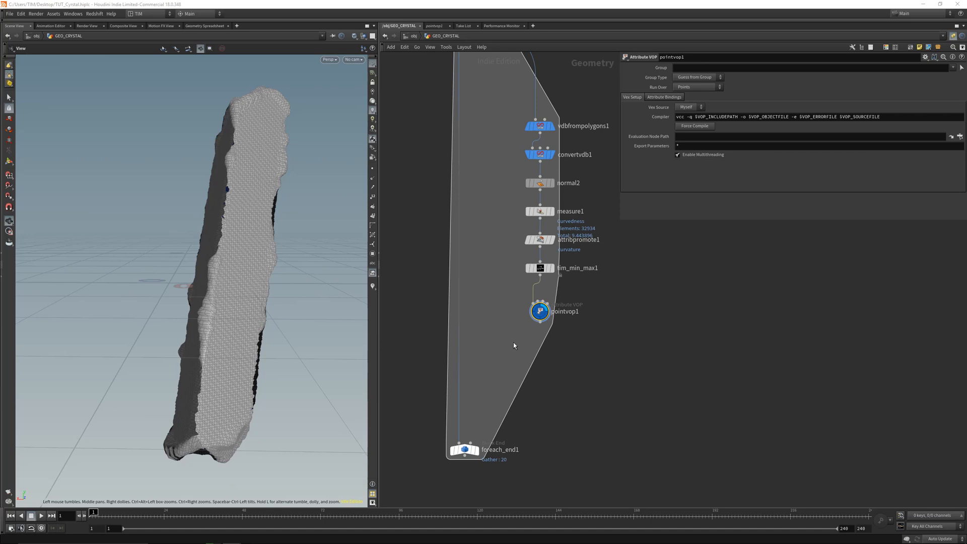
Move foreach_end1 farther down to make room below pointvop1 inside the loop
scroll(496, 351, "down", 3)
middle_click_drag(496, 352, 515, 275)
left_click_drag(494, 335, 481, 421)
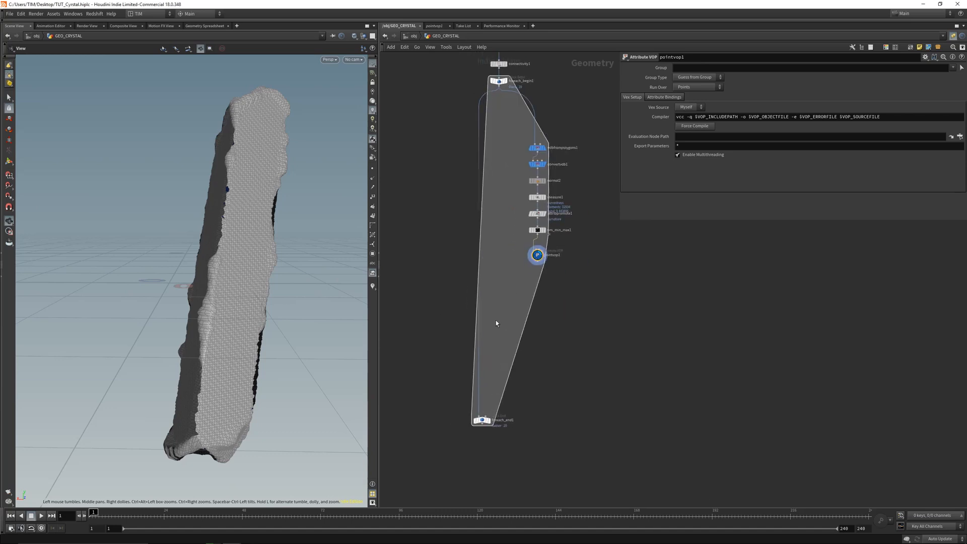
Duplicate normal2 below pointvop1, wired to the Point VOP's output, and display the copy
scroll(497, 302, "up", 2)
middle_click_drag(500, 280, 497, 312)
left_click_drag(512, 311, 557, 257)
mouse_move(551, 162)
left_mouse_down("alt")
mouse_move(540, 311)
mouse_move(521, 293)
left_mouse_up("alt")
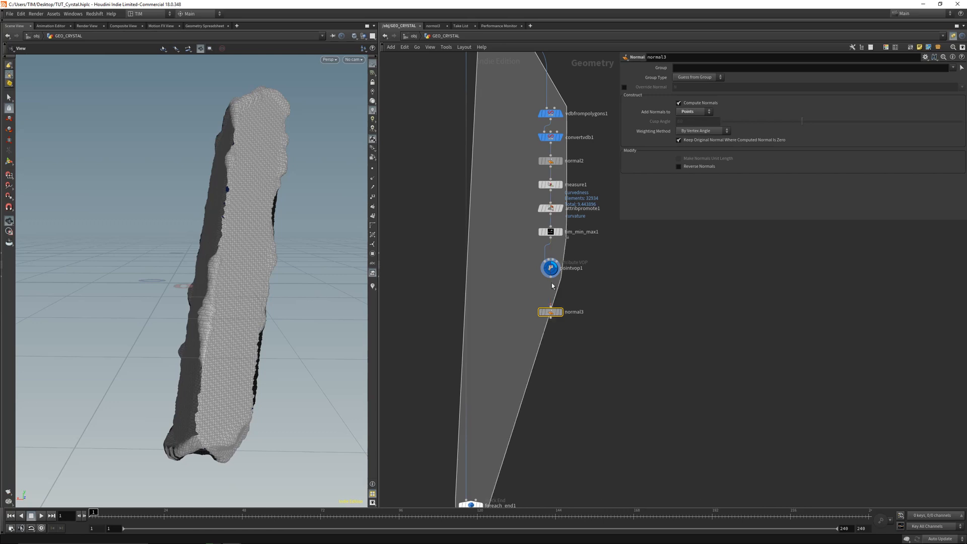
left_click(559, 312)
Examine the displaced crystal edges with the recomputed normals from several angles, up close and from a distance
left_click_drag(264, 287, 302, 318)
scroll(213, 113, "up", 3)
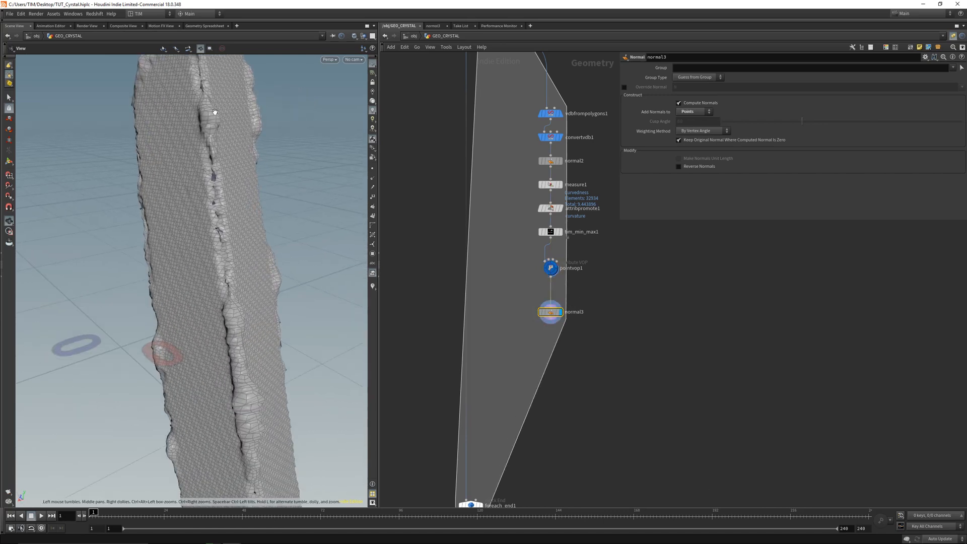
middle_click_drag(214, 113, 222, 240)
scroll(204, 237, "up", 1)
left_click_drag(206, 256, 218, 216)
right_click_drag(218, 217, 217, 333)
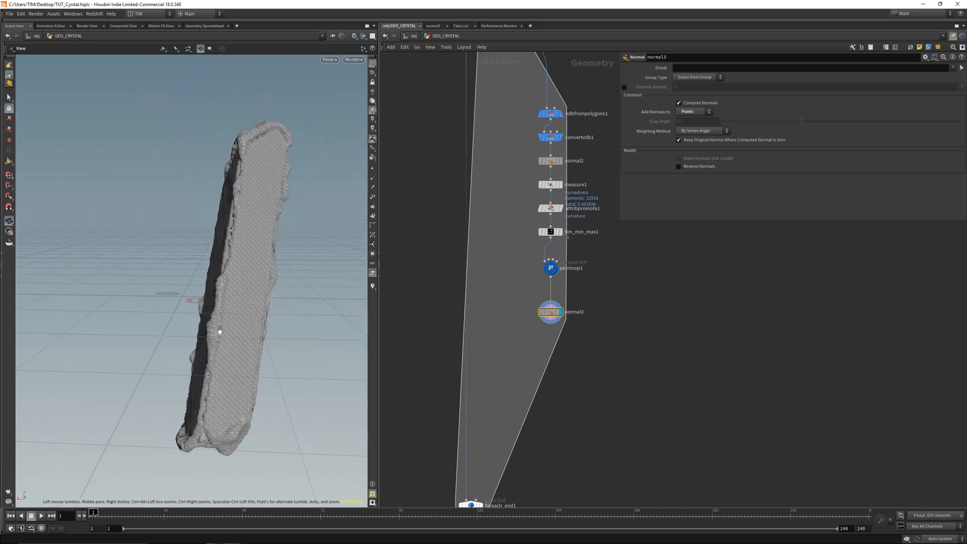
middle_click_drag(561, 380, 566, 316)
scroll(479, 315, "down", 1)
scroll(453, 310, "up", 2)
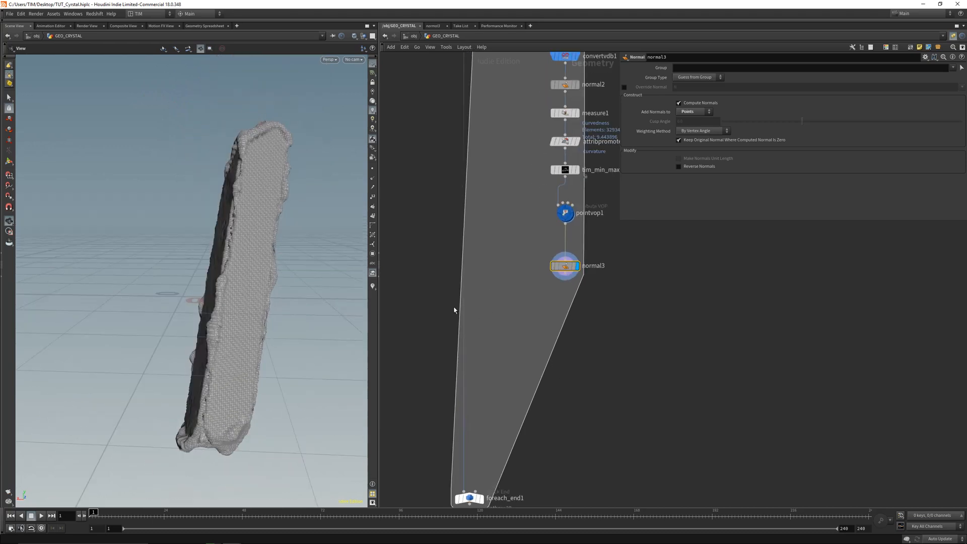
left_click_drag(260, 278, 283, 276)
left_click_drag(321, 249, 263, 280)
left_click_drag(239, 320, 255, 285)
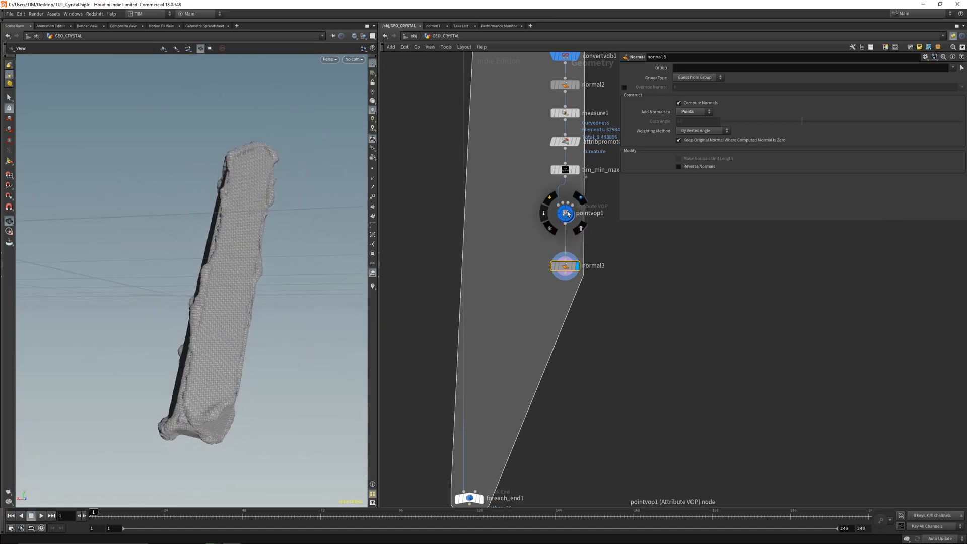
Inside pointvop1, set the Displace Along Normal scale to 0.085 and return to the GEO_CRYSTAL network
double_click(568, 214)
left_click(686, 76)
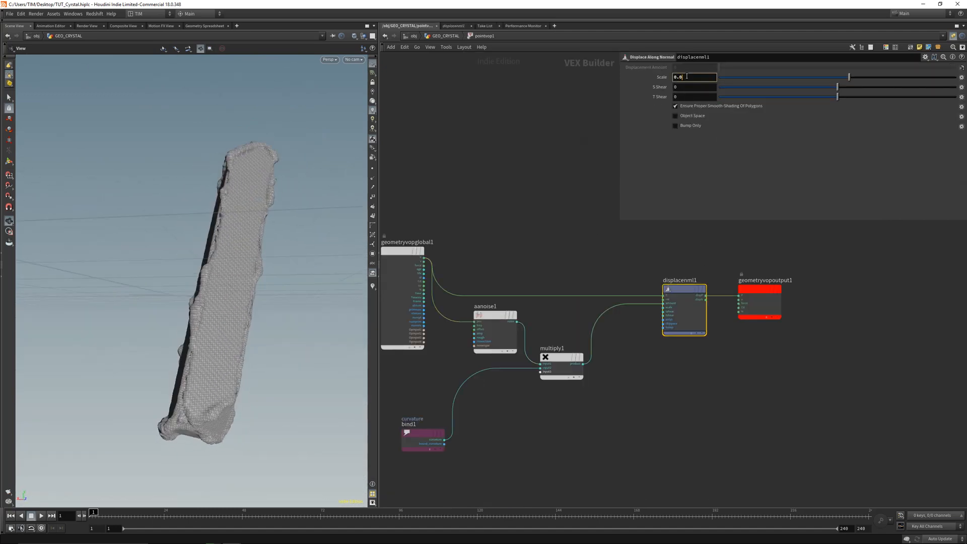
type("0.085")
key("Return")
key("u")
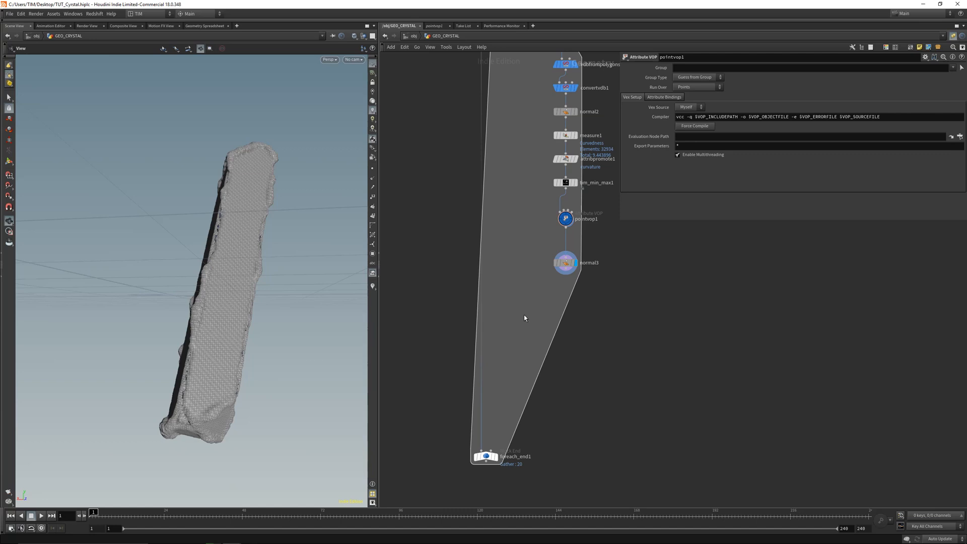
Add a VDB from Polygons node fed by normal3, display it, and place it off to the side of the main chain
key("Tab")
type("vf")
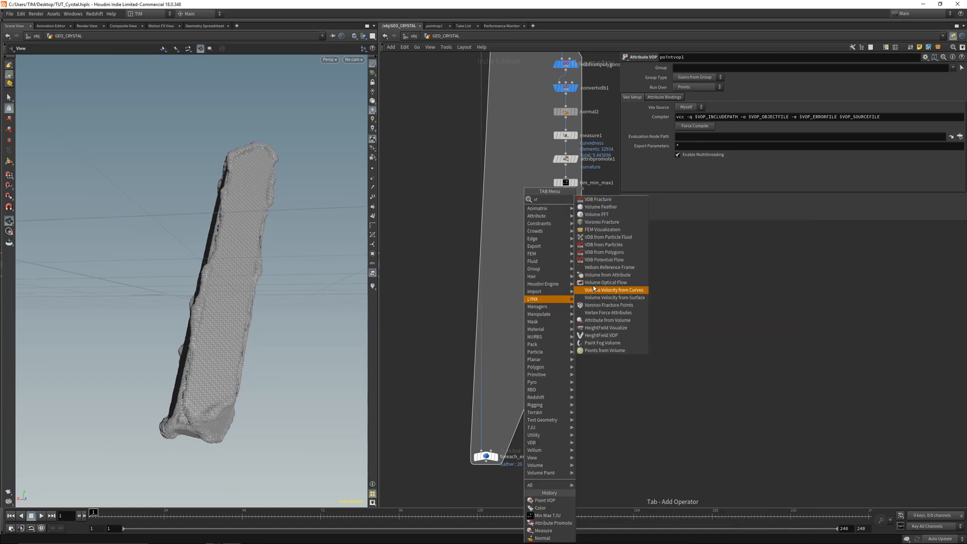
left_click(608, 252)
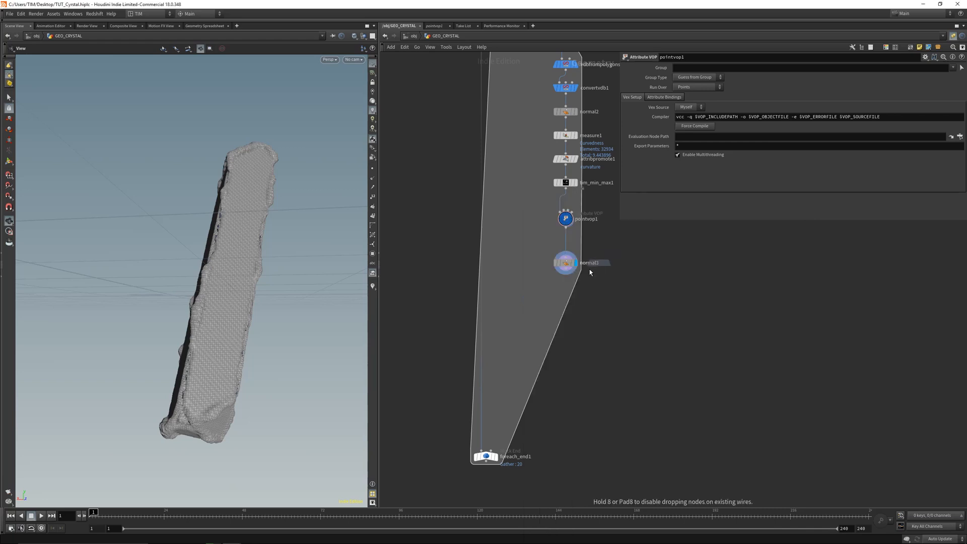
left_click(499, 310)
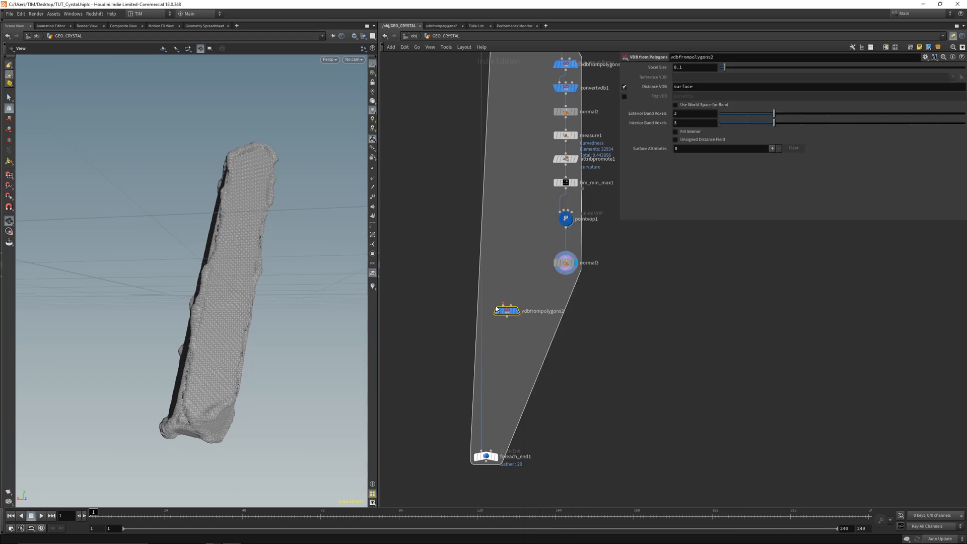
left_click(502, 305)
left_click(566, 268)
left_click(517, 311)
left_click_drag(509, 314, 403, 288)
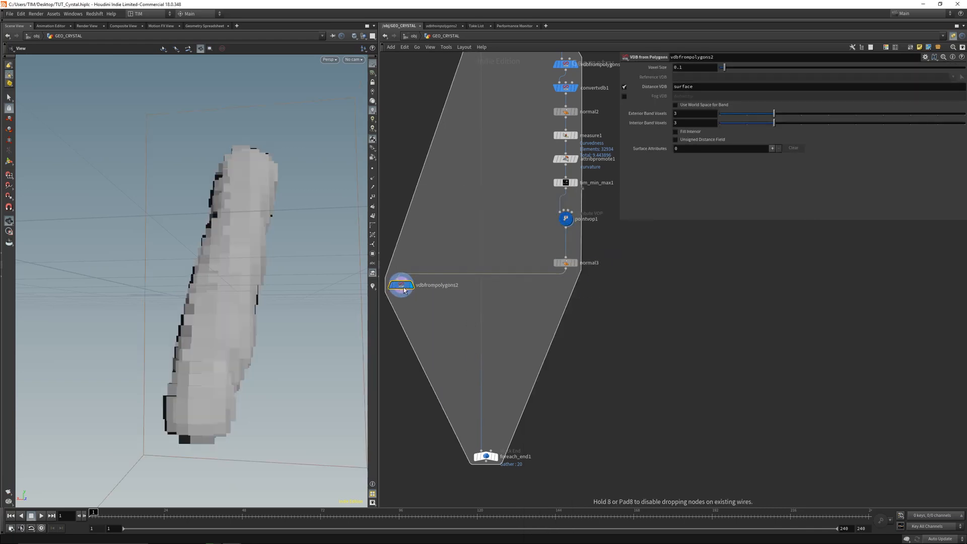
Make vdbfrompolygons2 output a density Fog VDB instead of the Distance VDB, with a voxel size of 0.01
scroll(217, 257, "up", 2)
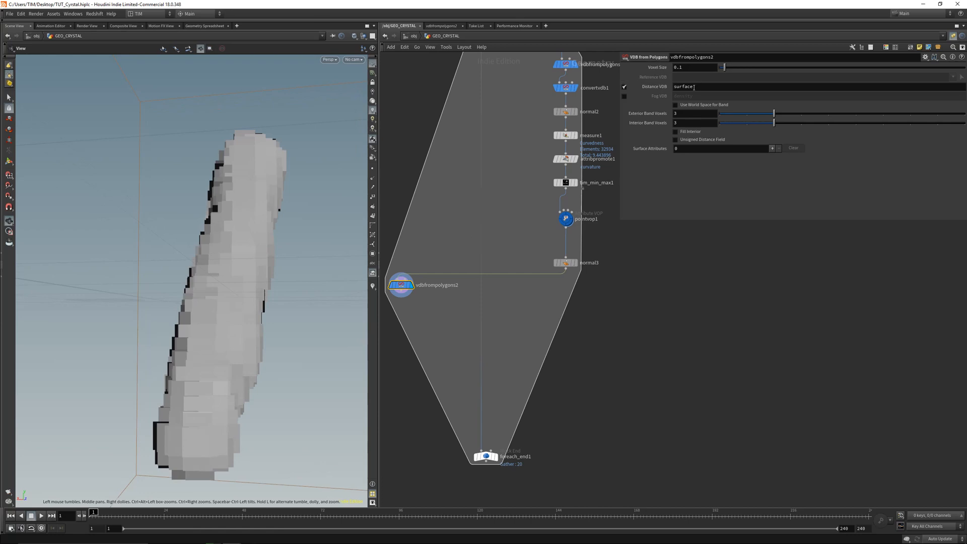
left_click(624, 96)
left_click(624, 87)
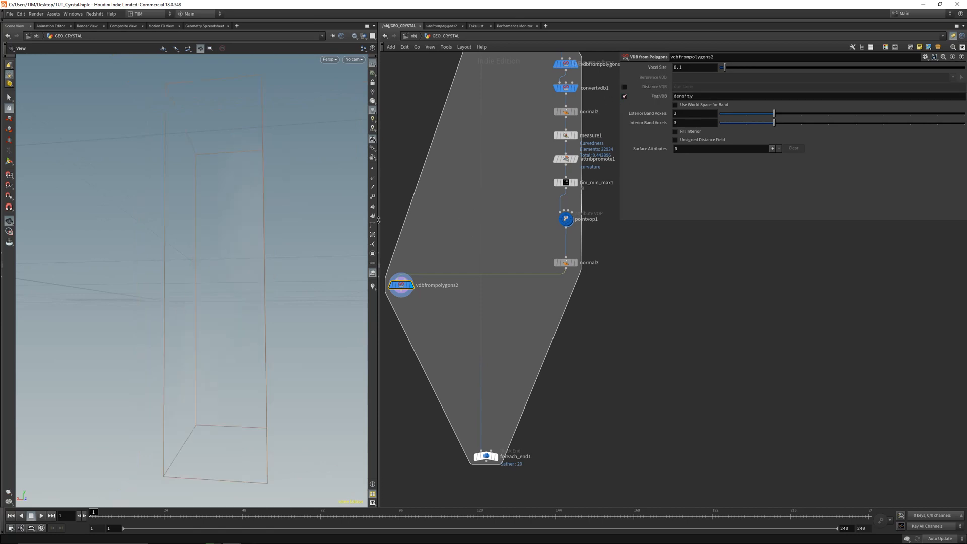
middle_click_drag(411, 299, 458, 299)
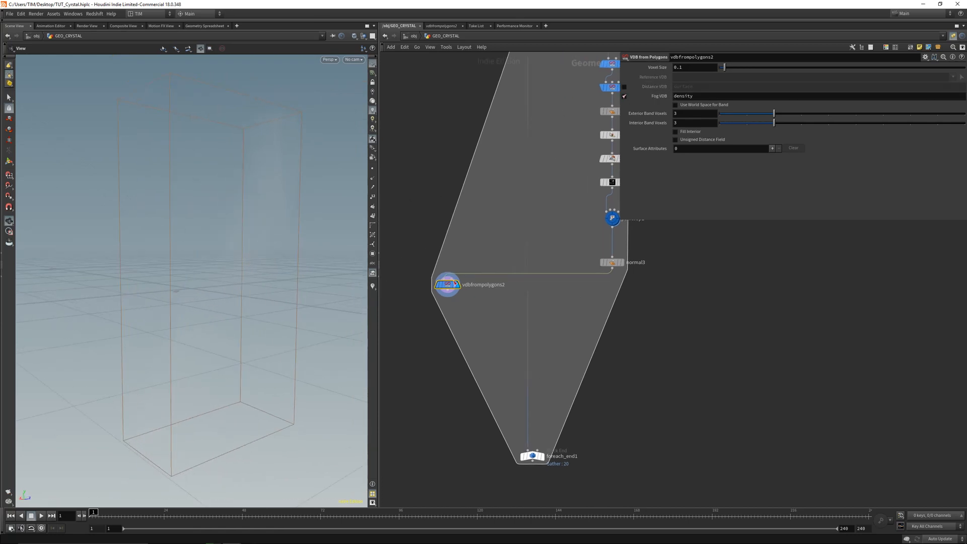
left_click_drag(449, 286, 458, 304)
left_click(689, 68)
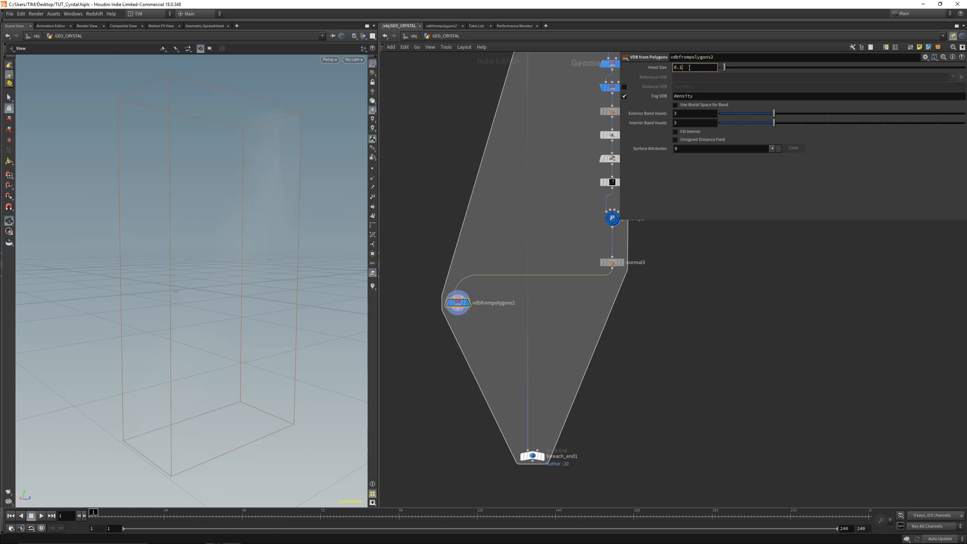
key("Return")
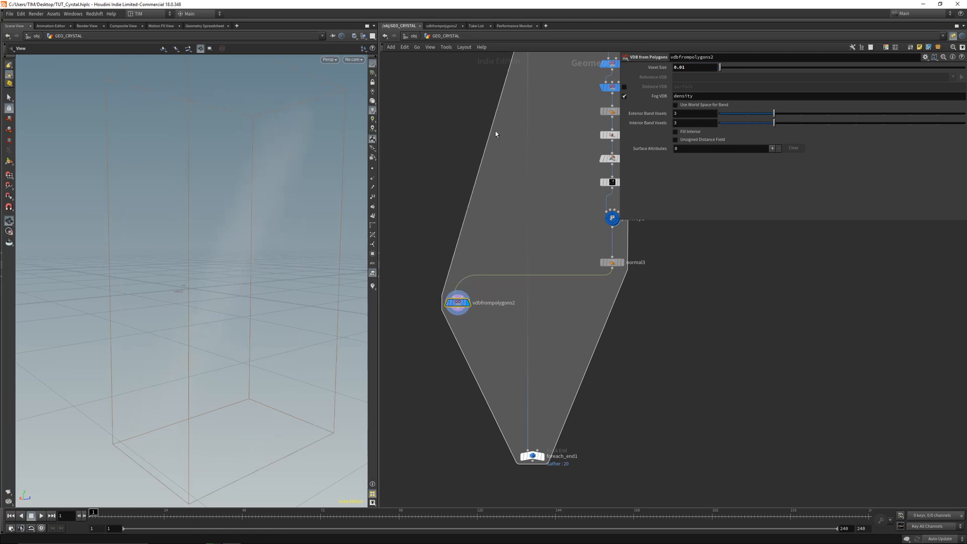
Add a Volume Visualization node below vdbfrompolygons2, wired to its output, and display it
key("Tab")
type("vv")
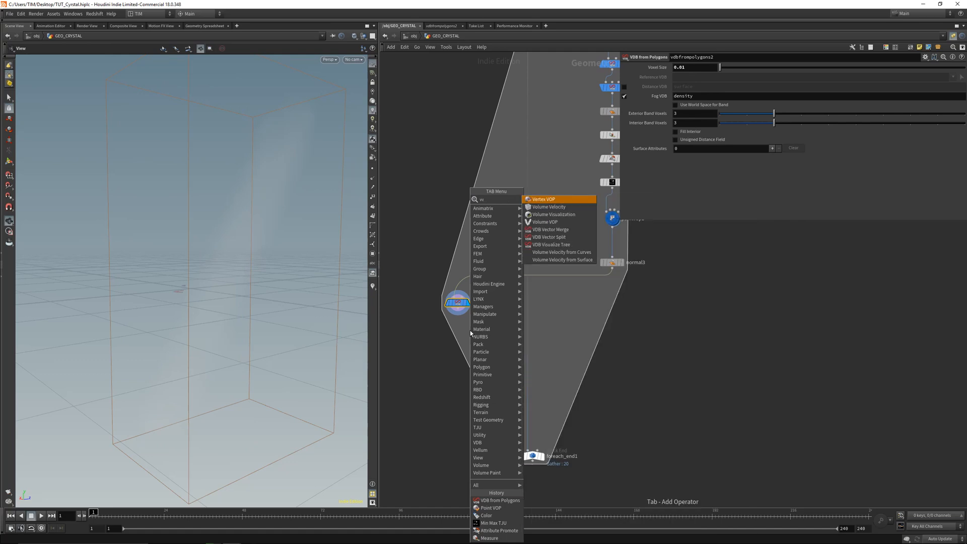
left_click(562, 216)
left_click(423, 355)
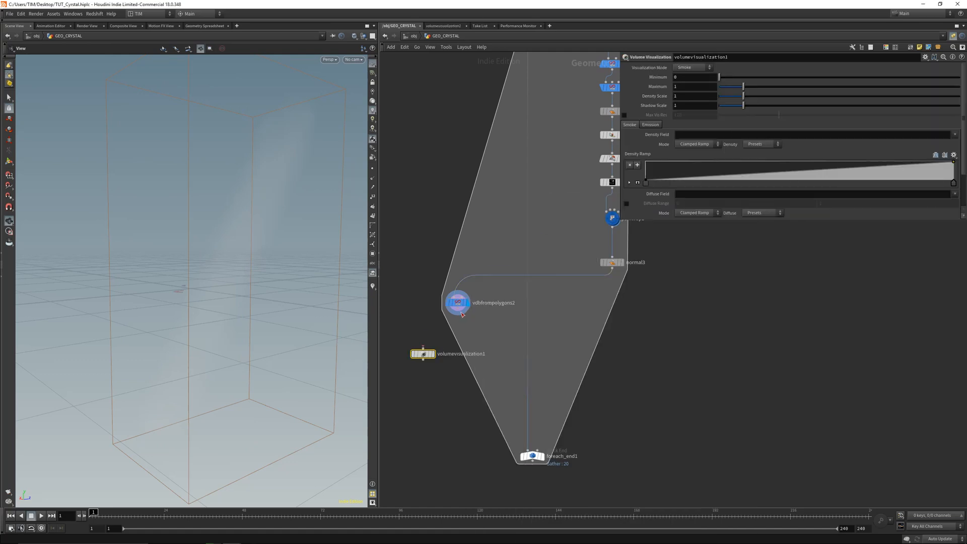
Set the volume visualization's Density Field to density and its Density Scale to 10
left_click(955, 135)
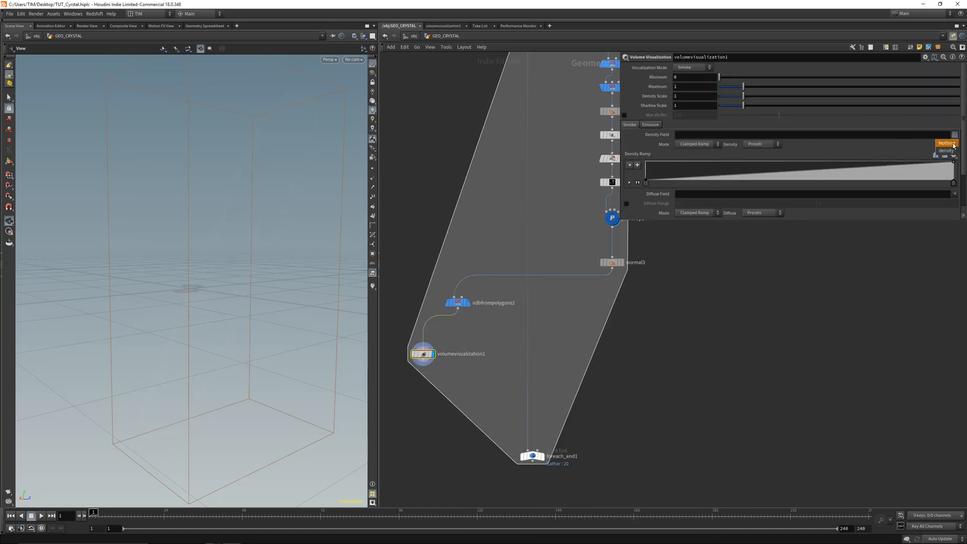
left_click(953, 143)
left_click(955, 135)
left_click(946, 151)
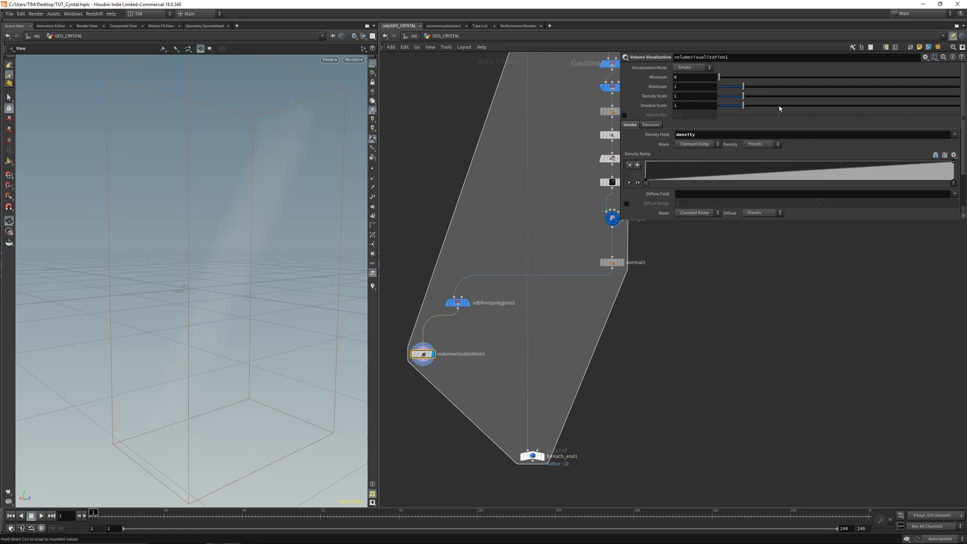
left_click_drag(743, 96, 957, 96)
left_click_drag(267, 285, 251, 289)
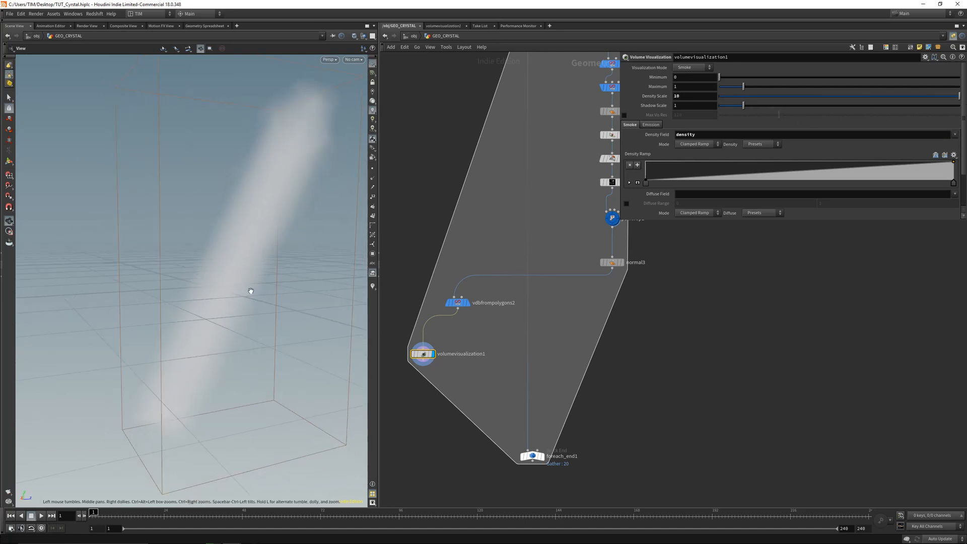
Refine the fog volume by setting the voxel size of vdbfrompolygons2 to 0.005
left_click(449, 305)
left_click(696, 67)
type("0.00")
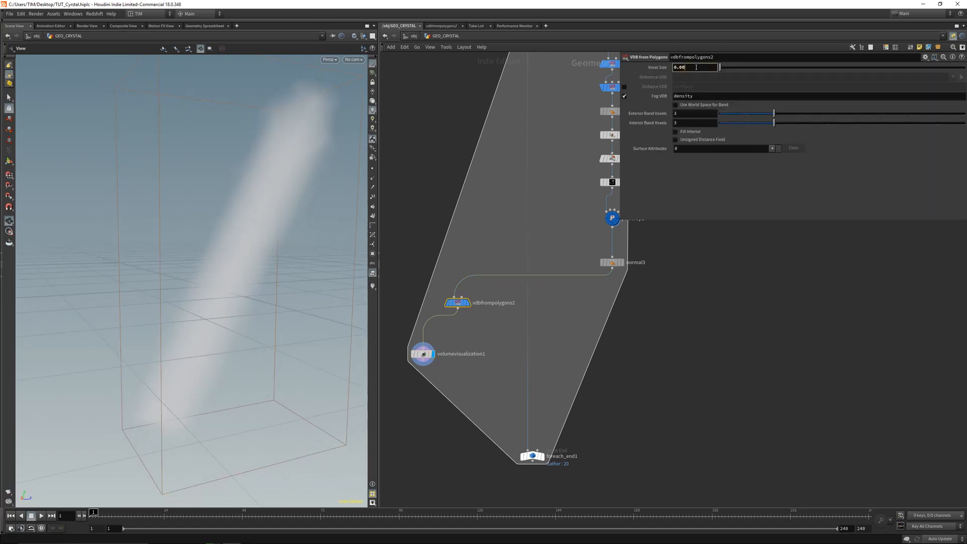
type("5")
key("Return")
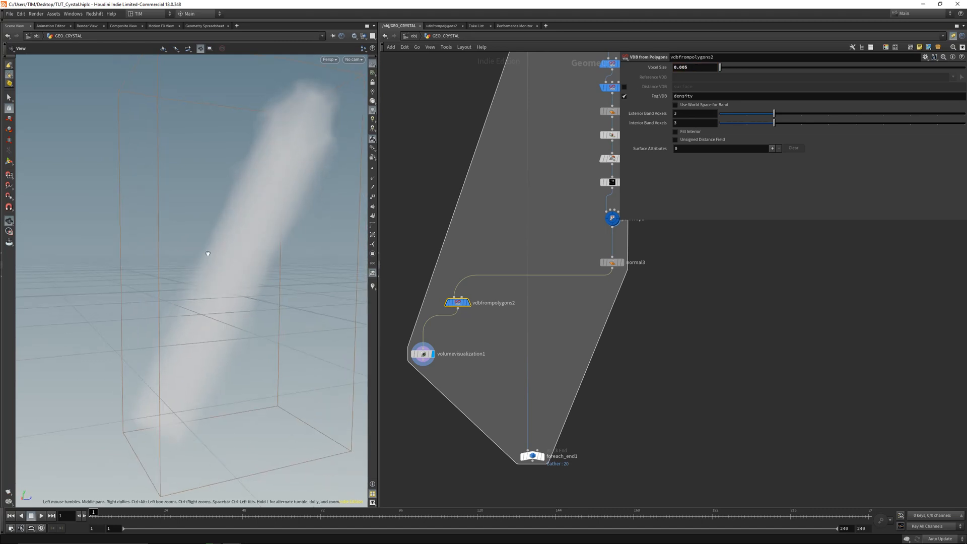
left_click_drag(208, 254, 237, 268)
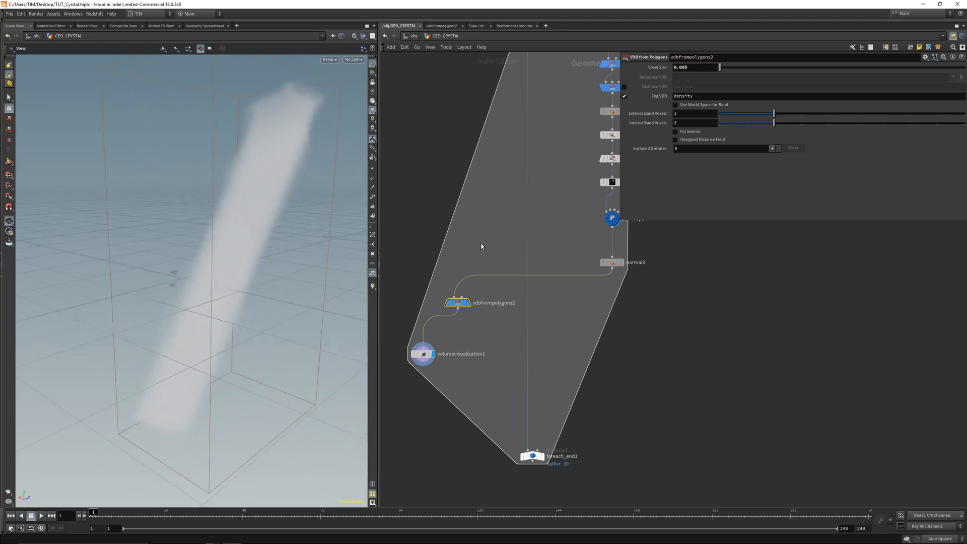
Add a displayed Scatter node fed by vdbfrompolygons2 and set its Force Total Count to 3
key("Tab")
type("sca")
left_click(568, 204)
left_click(493, 340)
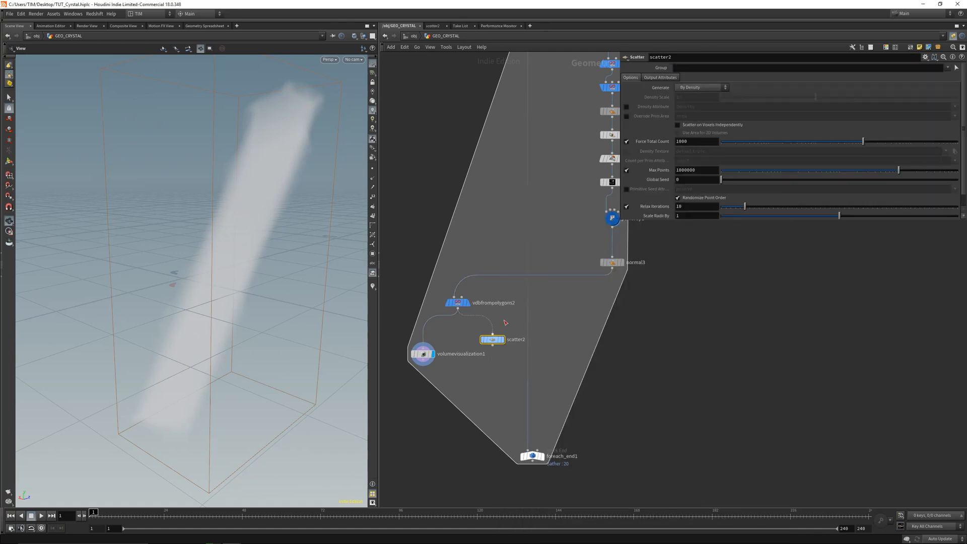
double_click(696, 142)
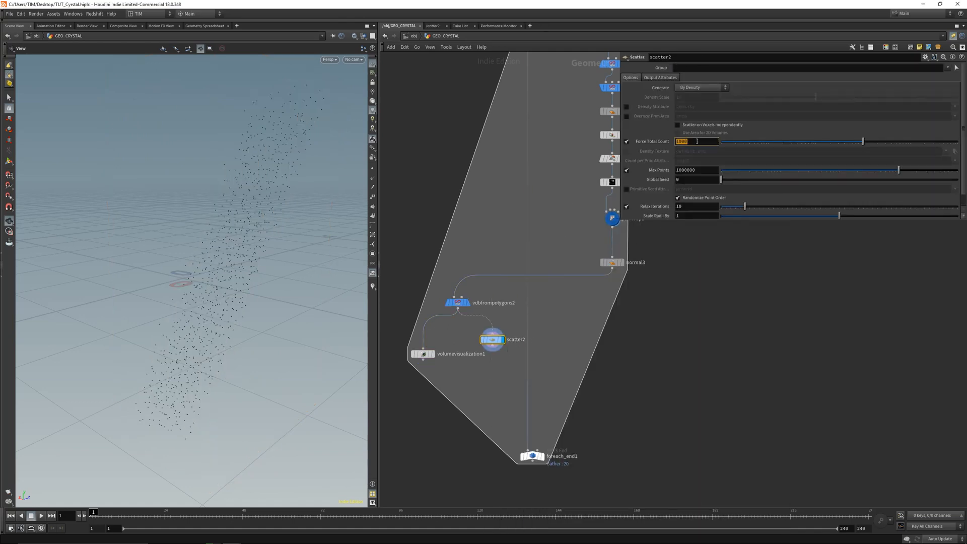
type("3")
key("Return")
left_click_drag(292, 238, 249, 241)
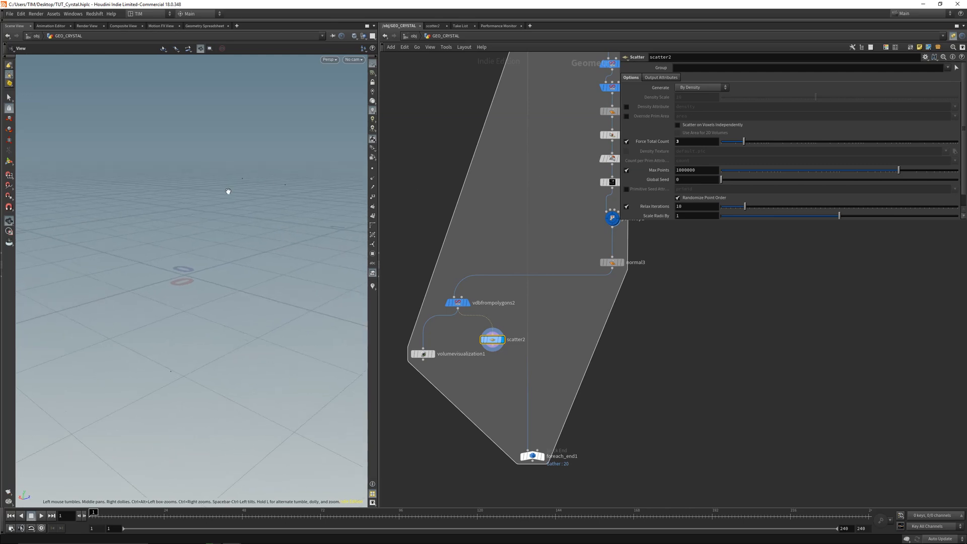
Move volumevisualization1 farther away from scatter2 to make room between the two branches
left_click_drag(424, 355, 383, 355)
middle_click_drag(478, 368, 559, 316)
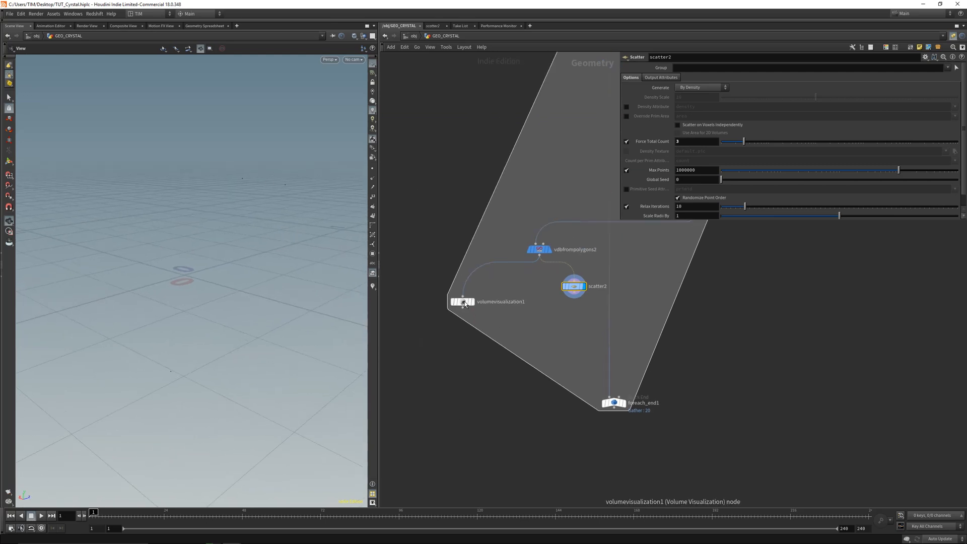
left_click_drag(462, 303, 436, 306)
middle_click_drag(525, 321, 474, 333)
Add a Grid node between volumevisualization1 and scatter2, display it, and set its size to 1 by 1
key("Tab")
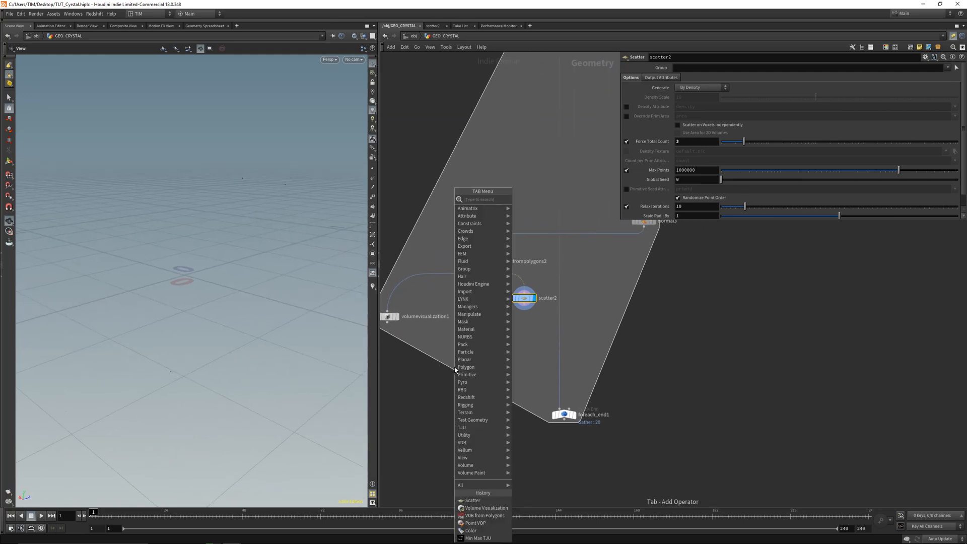
mouse_move(478, 287)
left_click(548, 207)
left_click(467, 326)
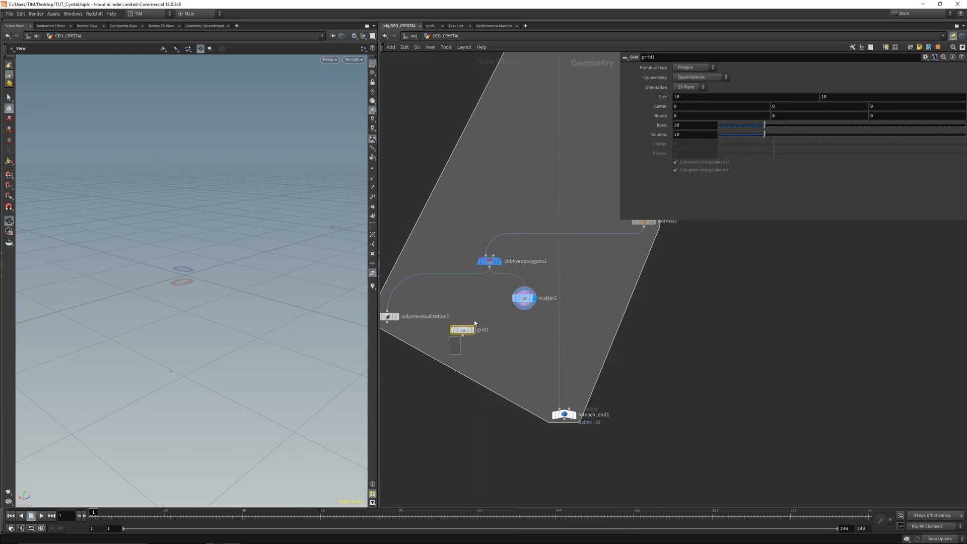
left_click(695, 97)
type("1")
key("Return")
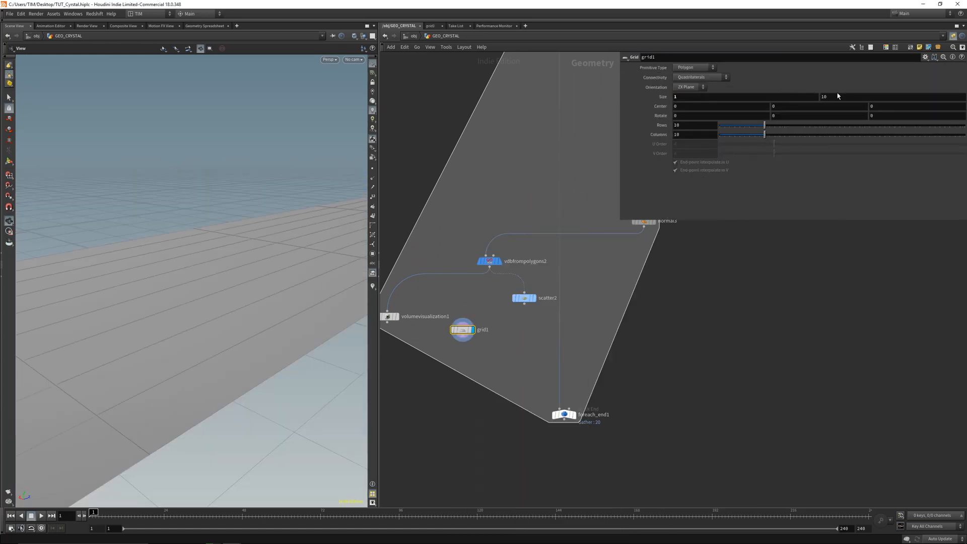
Set the grid's rows and columns to 100 each
left_click(692, 127)
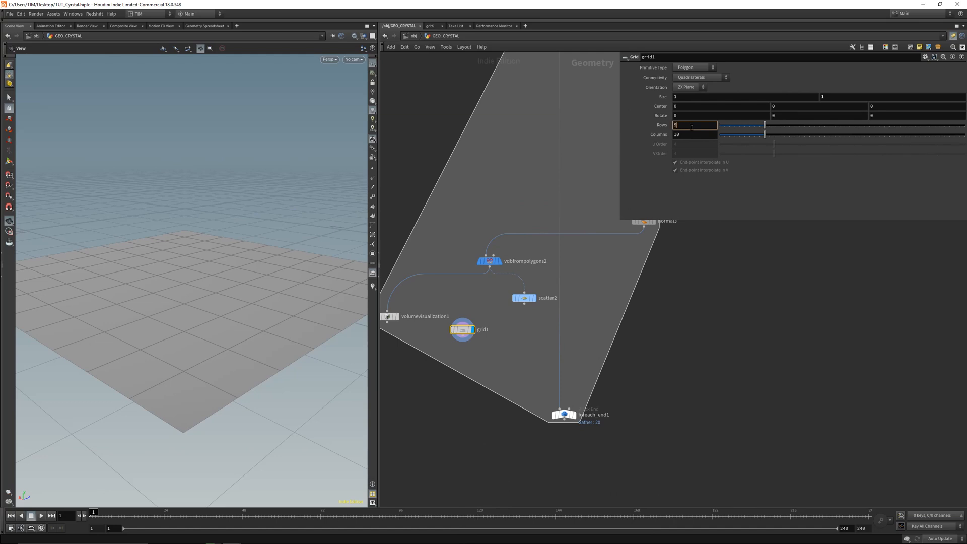
type("00")
key("Return")
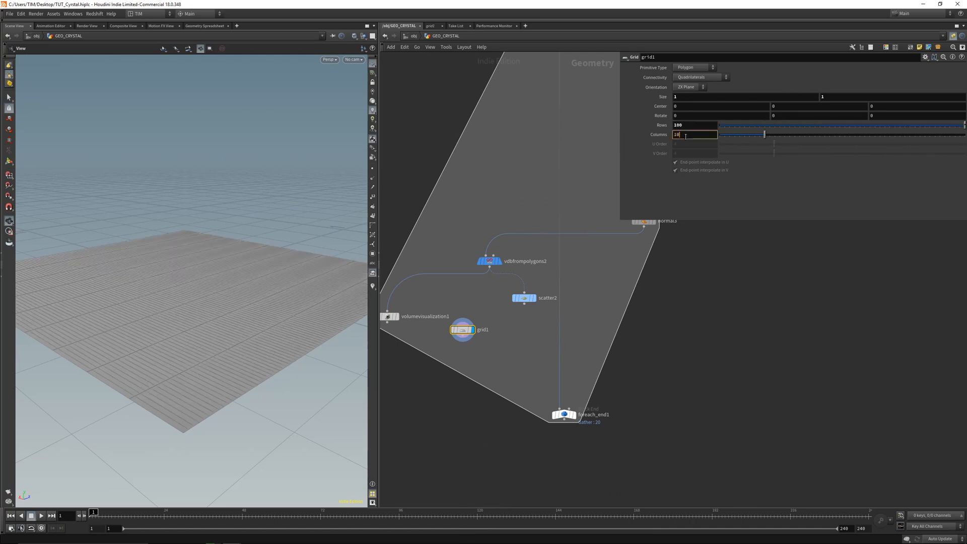
left_click(685, 135)
type("0")
key("Return")
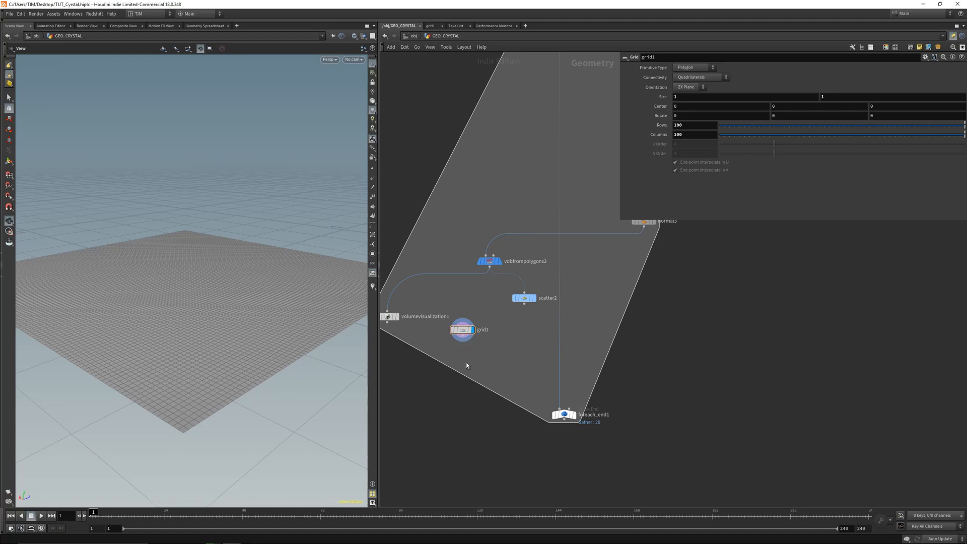
Add a Mountain node below grid1, wired to its output, and display the deformed grid
key("Tab")
type("m")
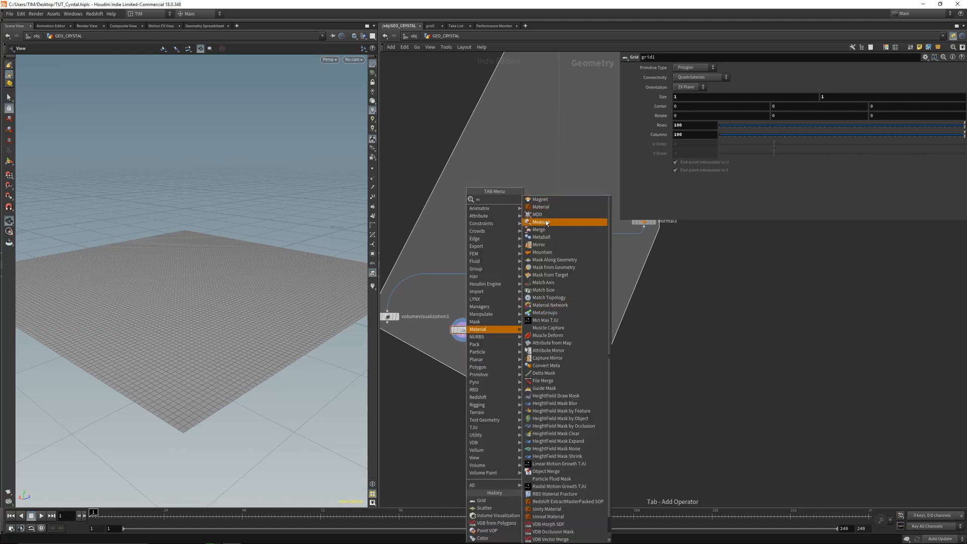
type("ou")
left_click(549, 201)
left_click(463, 360)
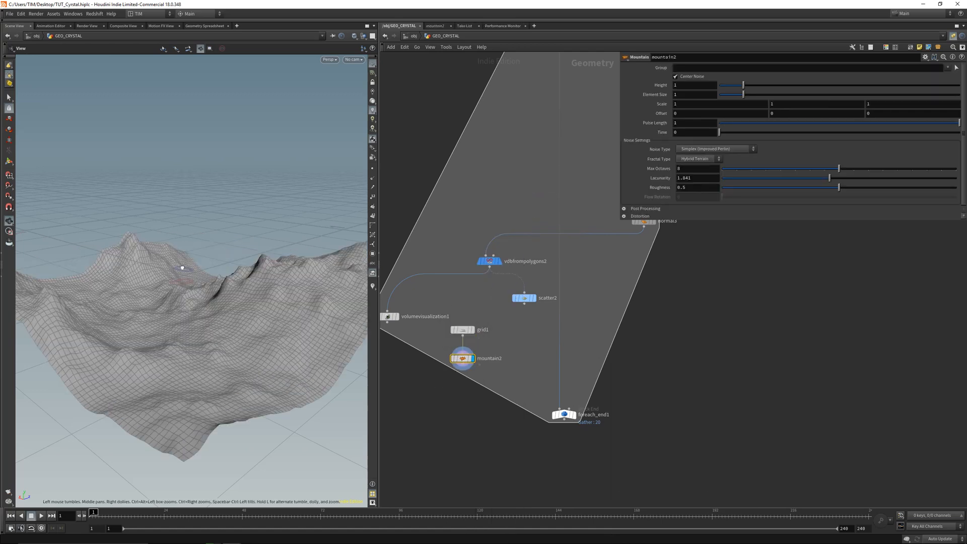
left_click_drag(182, 263, 199, 305)
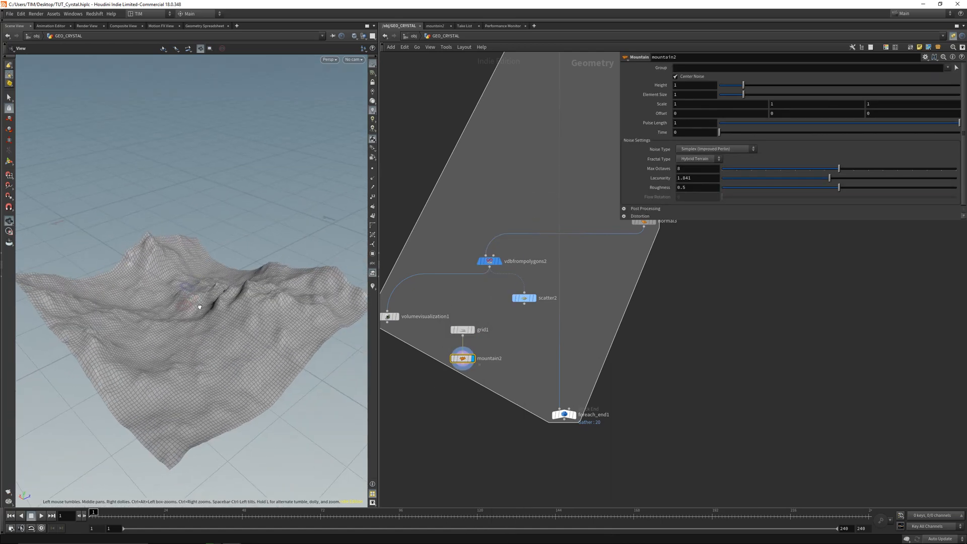
Try an Element Size of 0.5 on mountain2 and set it back to 1
double_click(681, 95)
type("0.5")
key("Return")
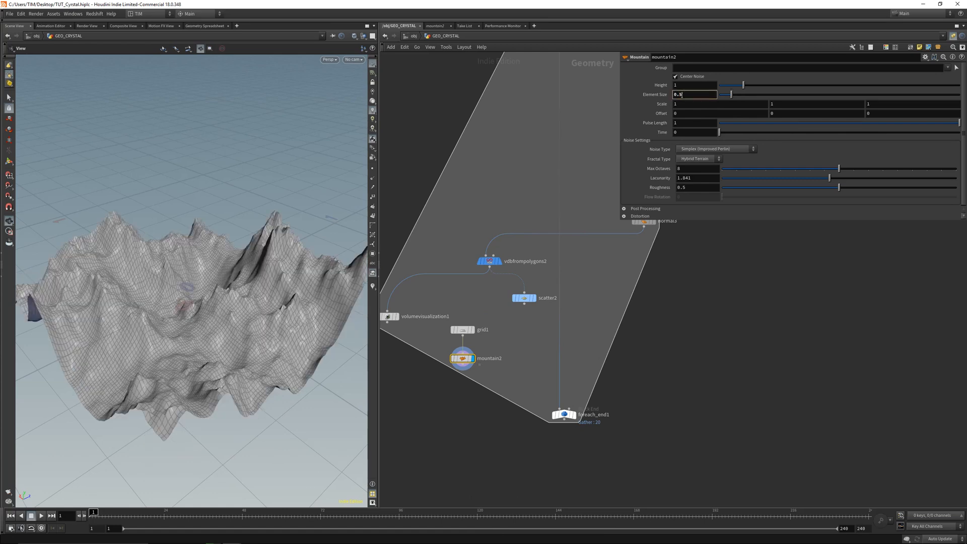
key("BackSpace")
key("BackSpace")
type("1")
key("Return")
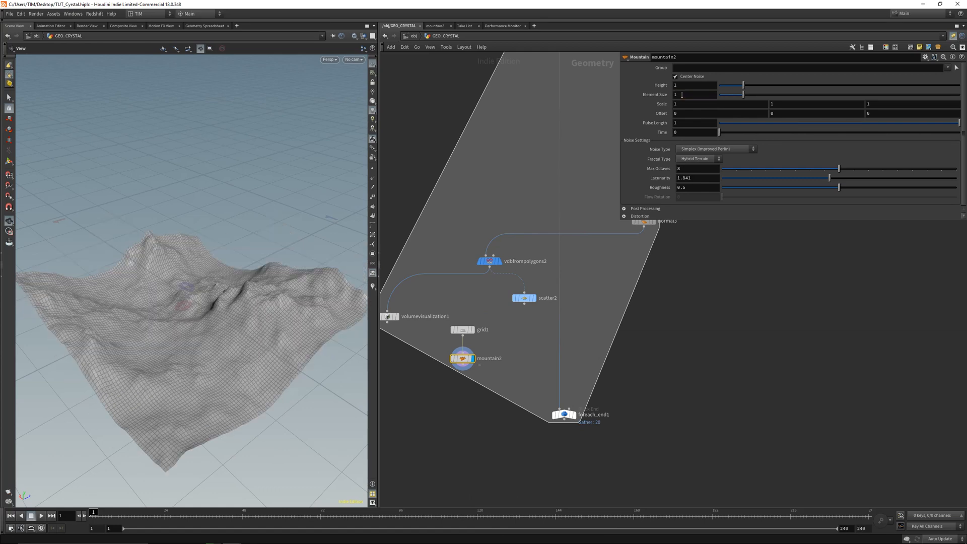
Set mountain2's Element Size to 1.25 and reduce its Height to about 0.42
double_click(681, 95)
key("Return")
double_click(689, 85)
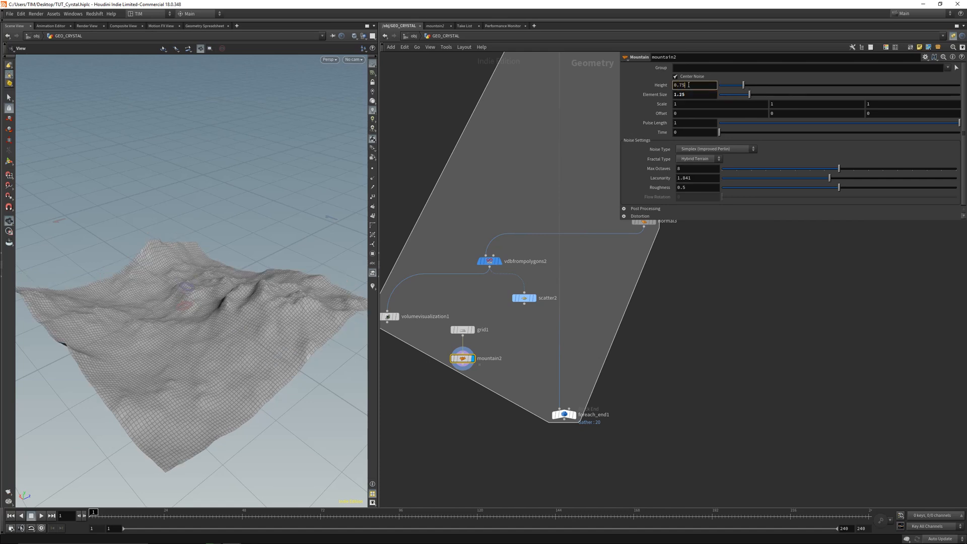
type("0.75")
key("Return")
left_click_drag(736, 86, 723, 91)
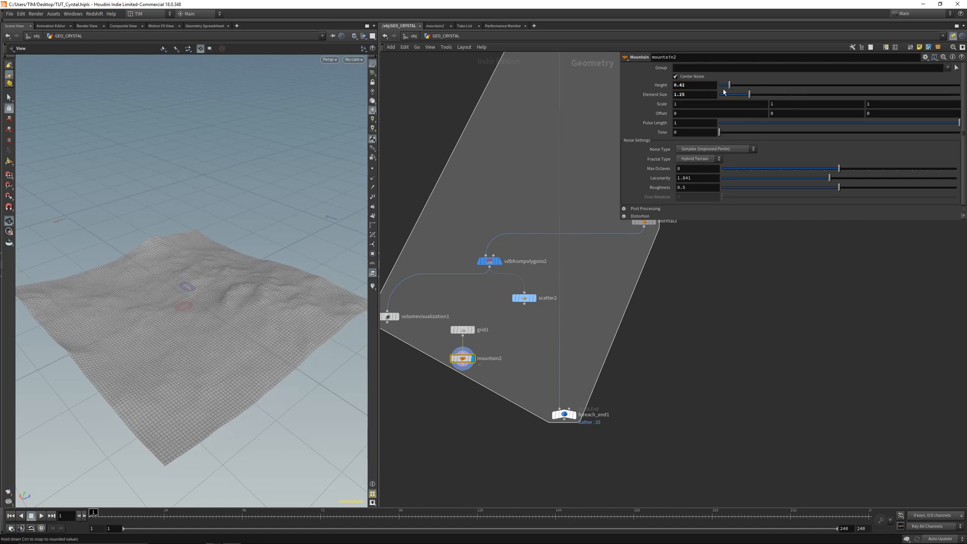
Add a Copy to Points node below mountain2
left_click(565, 414)
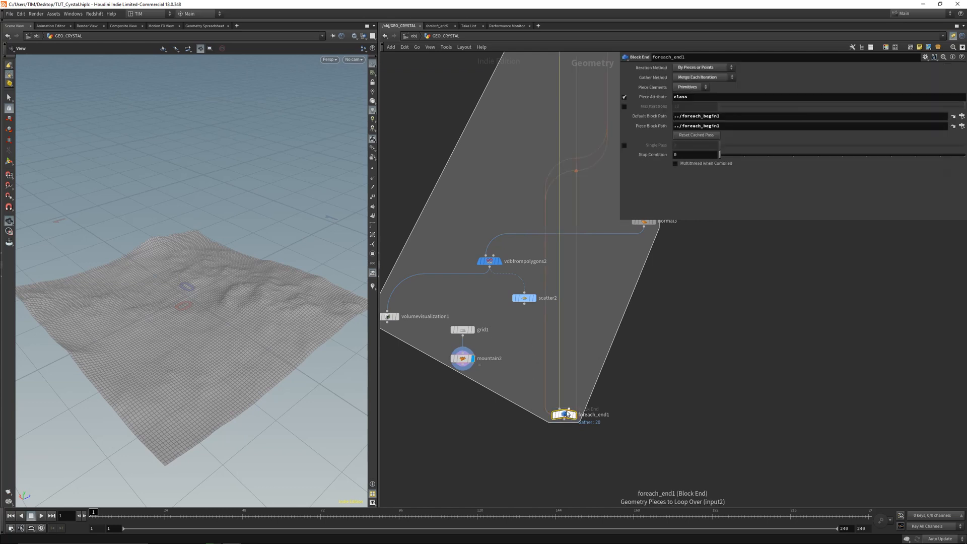
key("Tab")
type("c")
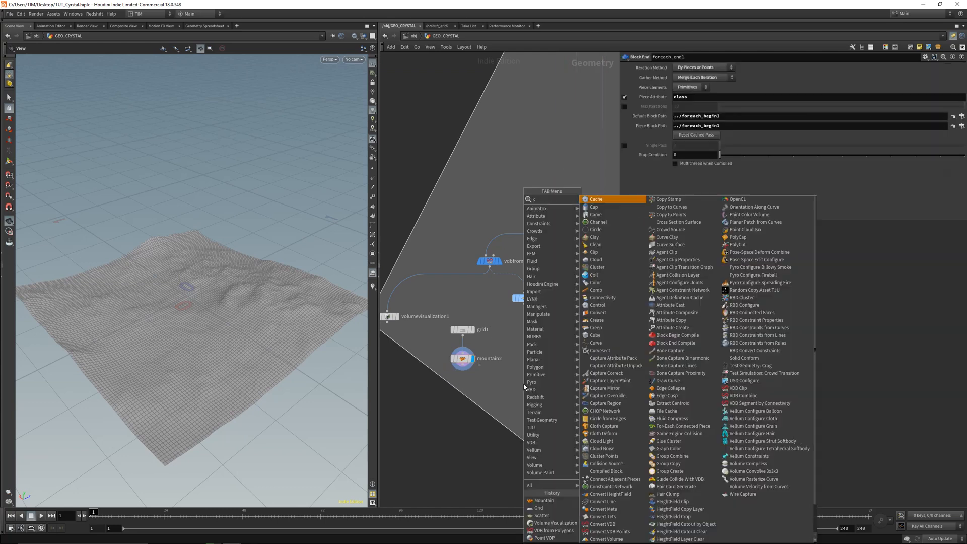
type("op")
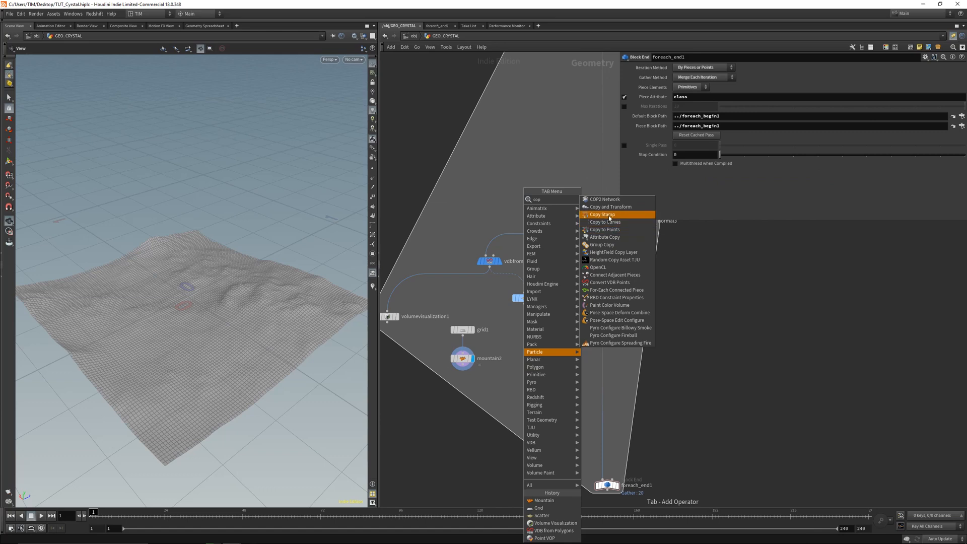
left_click(605, 229)
left_click(476, 386)
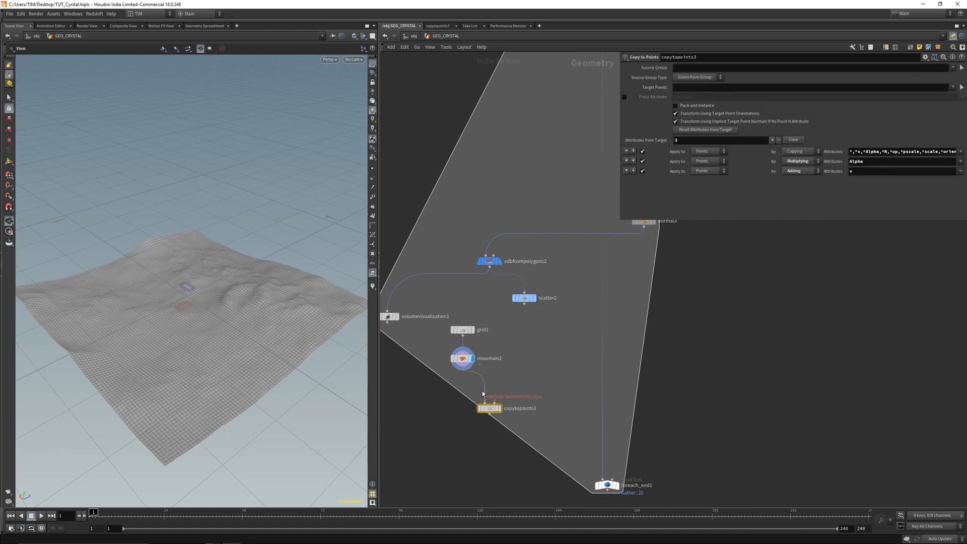
Wire mountain2 into the first input of copytopoints3 and scatter2 into the second, and display the copied grids
left_click(484, 400)
left_click(525, 304)
left_click(487, 409)
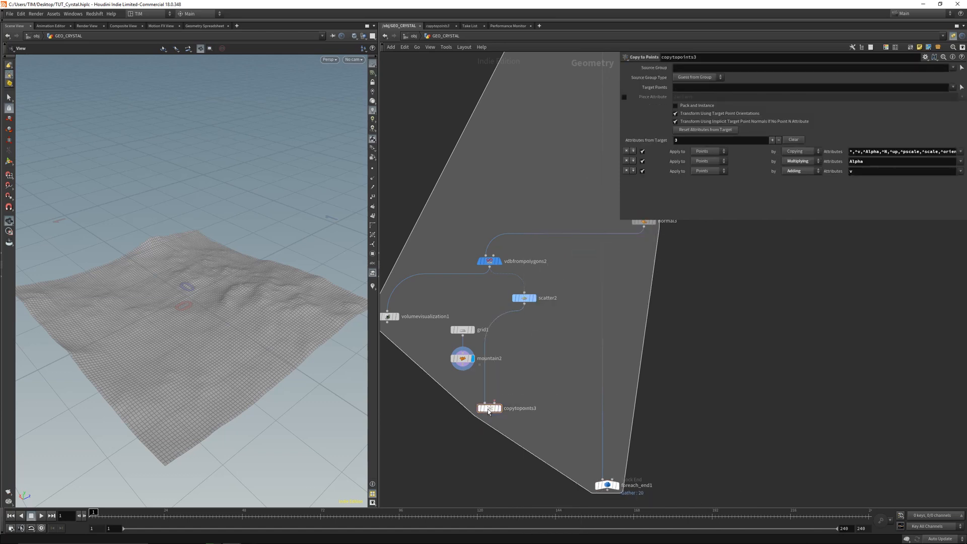
key("ctrl+z")
left_click(494, 401)
left_click(525, 305)
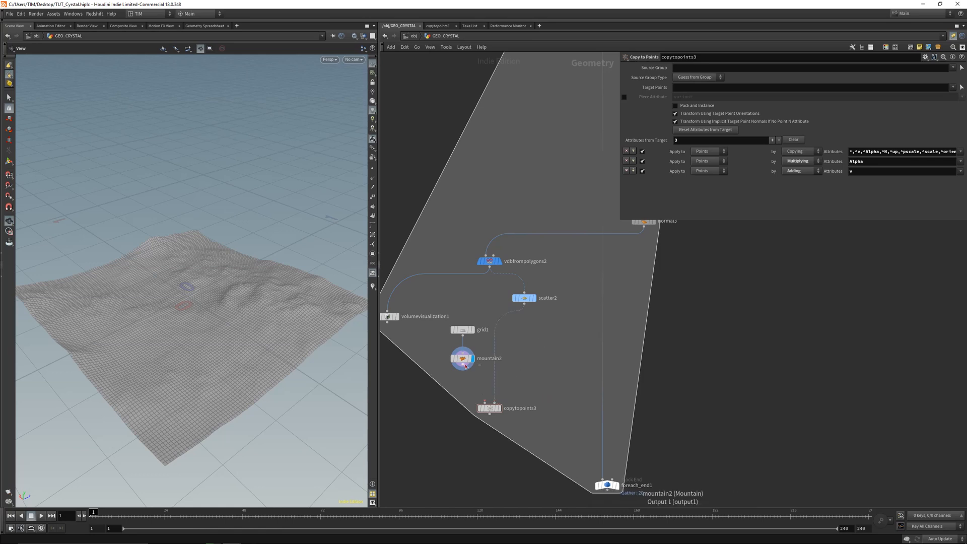
left_click(464, 365)
left_click(484, 401)
left_click(499, 408)
left_click_drag(227, 358, 241, 322)
right_click_drag(242, 322, 279, 368)
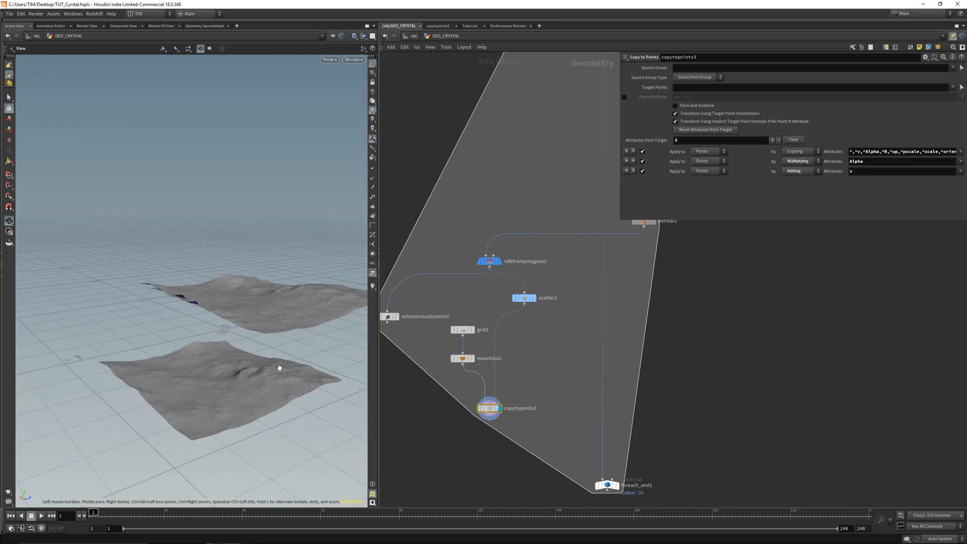
middle_click_drag(279, 367, 245, 347)
left_click_drag(244, 347, 247, 315)
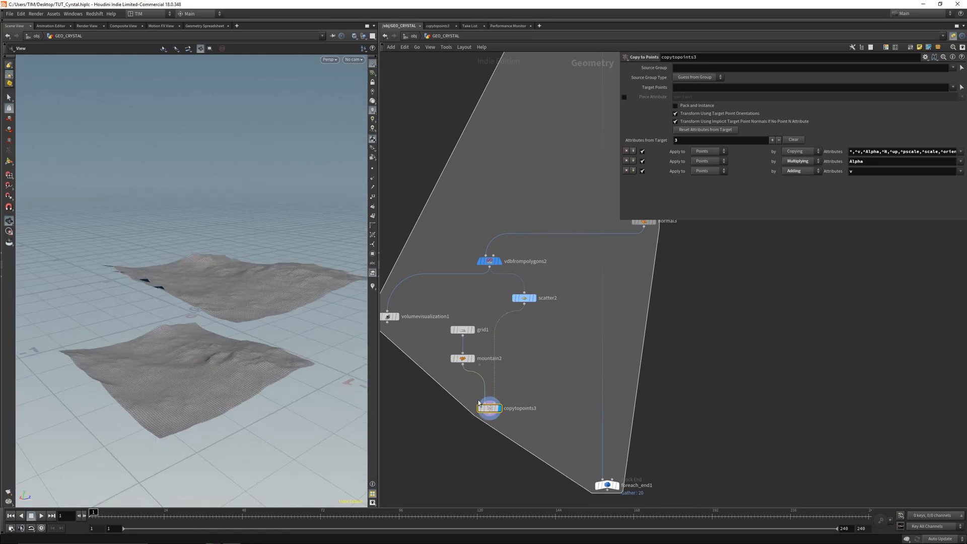
Make room above copytopoints3, add an Attribute Randomize node below scatter2, and rename it rand_rot
left_click_drag(478, 403, 500, 413)
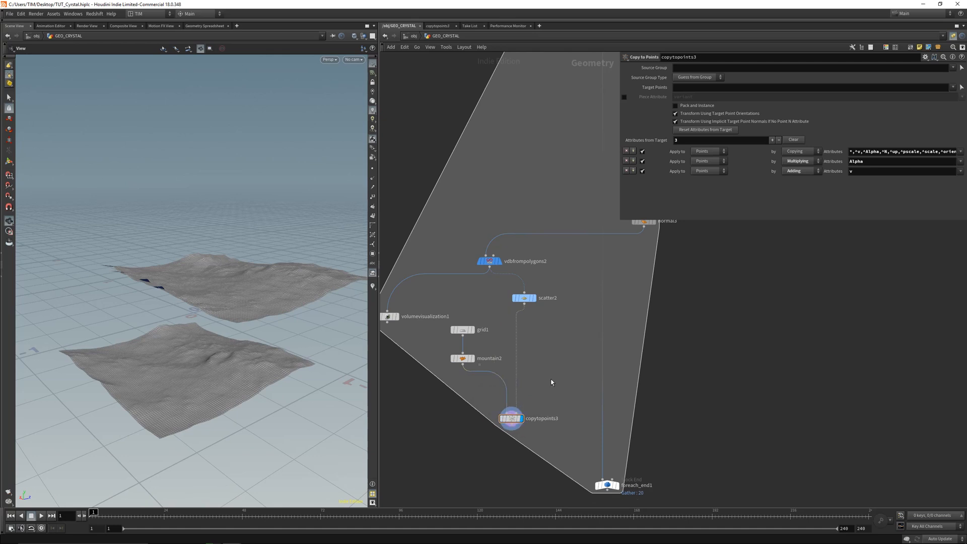
key("Tab")
type("ra")
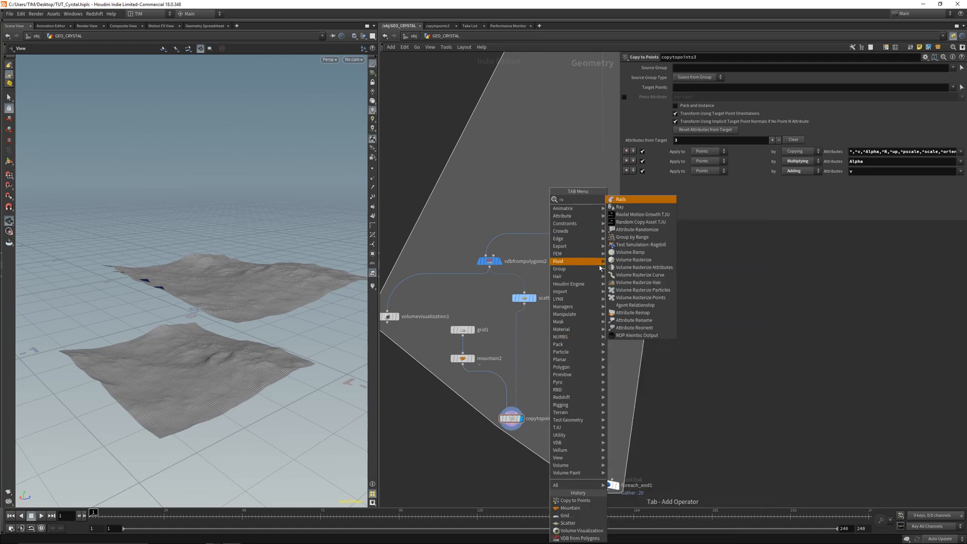
left_click(635, 229)
left_click(527, 347)
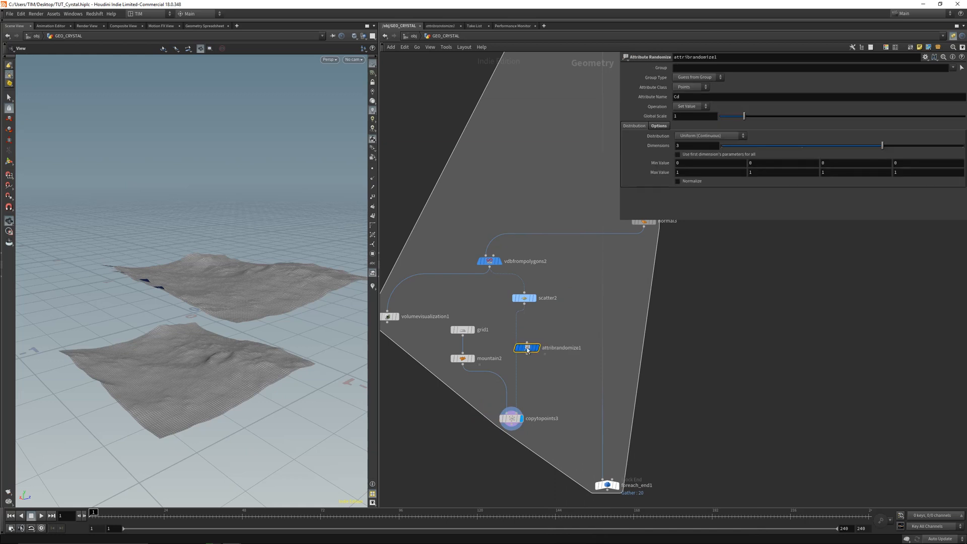
double_click(578, 364)
type("rot")
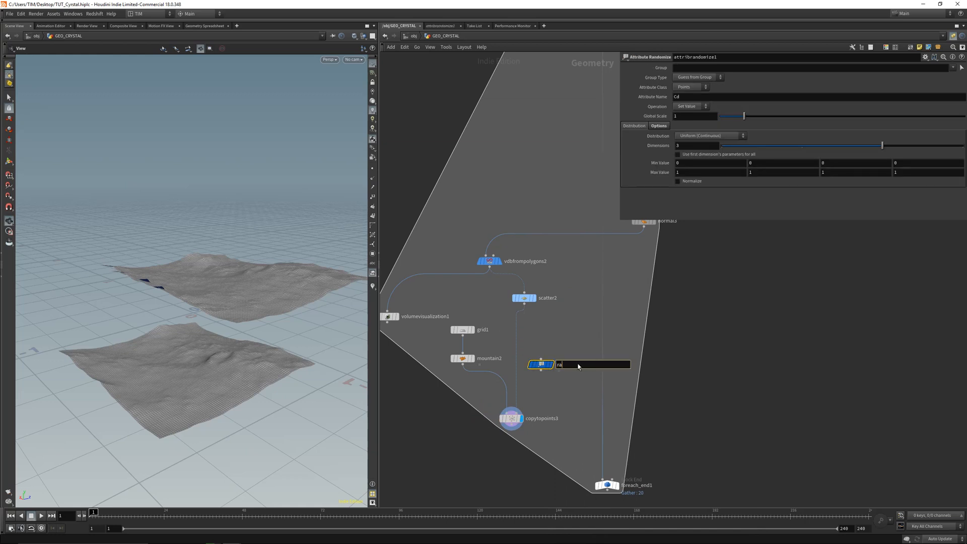
key("Return")
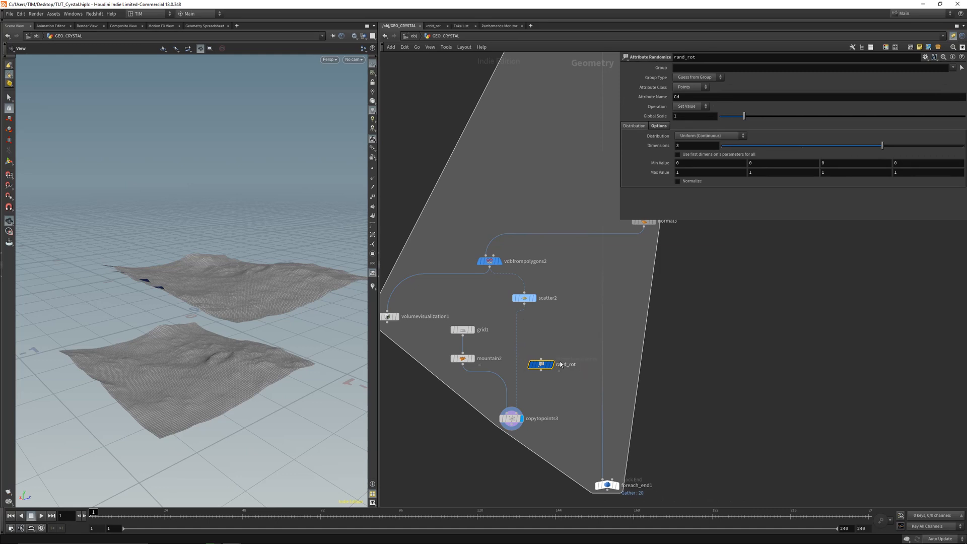
Insert rand_rot between scatter2 and copytopoints3 and set its Attribute Name to N
left_click_drag(550, 368, 522, 366)
left_click_drag(519, 361, 528, 366)
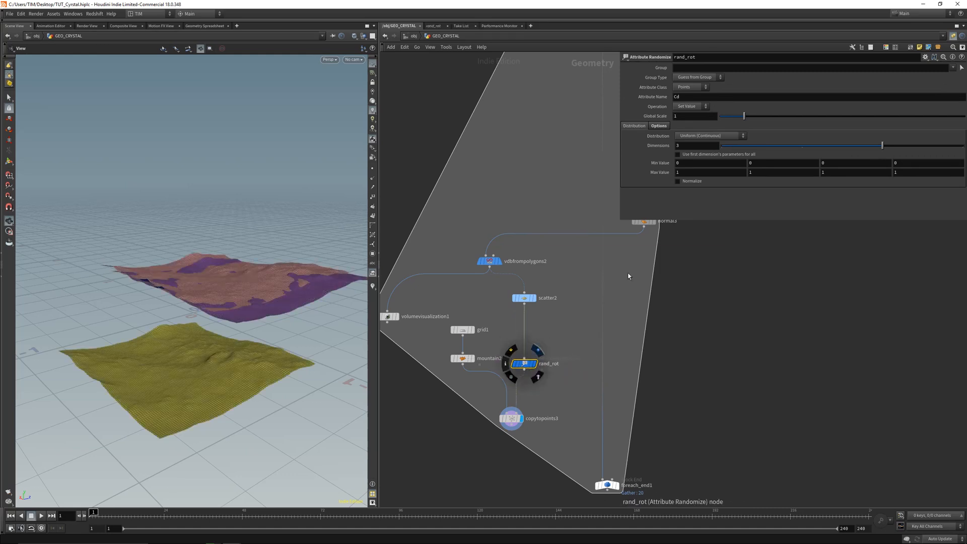
left_click(689, 97)
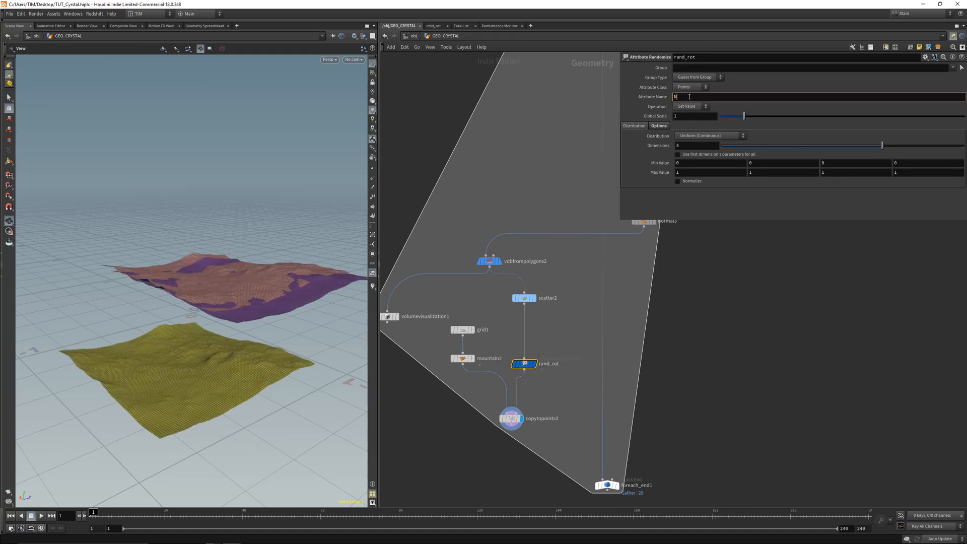
type("N")
key("Return")
Set rand_rot's Distribution to Inside Sphere and its Global Seed to about 2.57
left_click(695, 135)
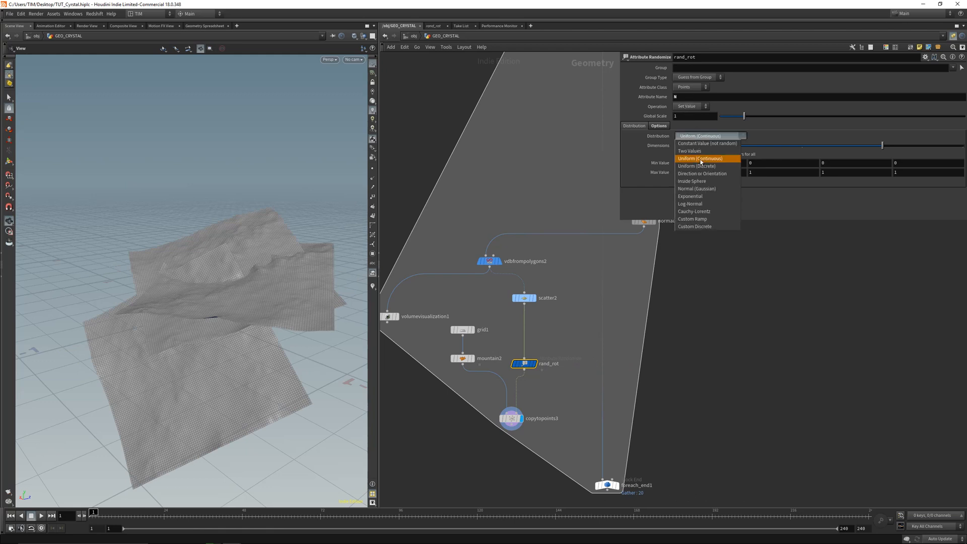
left_click(705, 182)
mouse_move(255, 277)
left_mouse_down()
mouse_move(228, 275)
mouse_move(256, 294)
left_mouse_up()
left_click(659, 126)
mouse_move(772, 151)
left_mouse_down()
mouse_move(807, 155)
mouse_move(811, 190)
mouse_move(784, 161)
left_mouse_up()
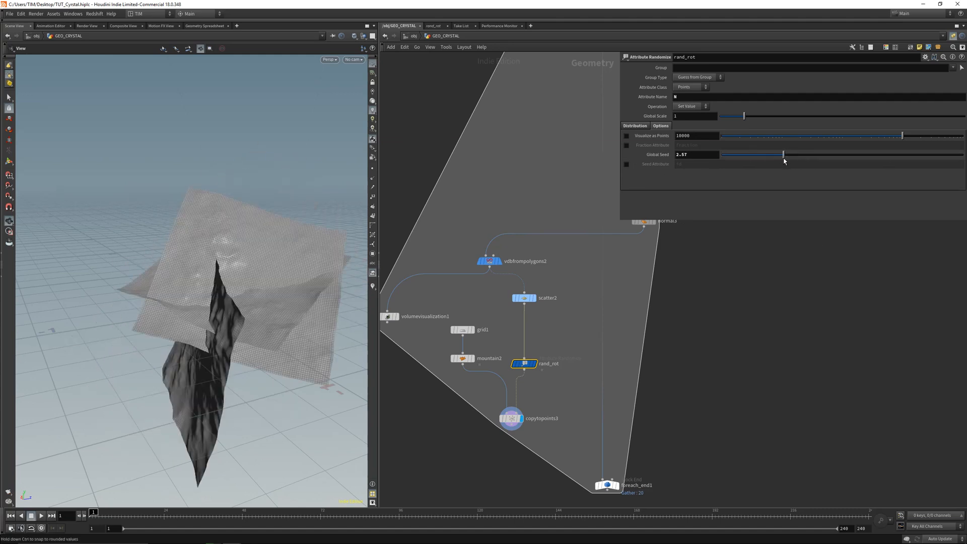
Auto-arrange the grid1, mountain2, rand_rot and copytopoints3 nodes into a tidier layout
middle_click_drag(566, 394, 560, 350)
left_click_drag(441, 404, 548, 271)
left_click_drag(521, 323, 513, 295)
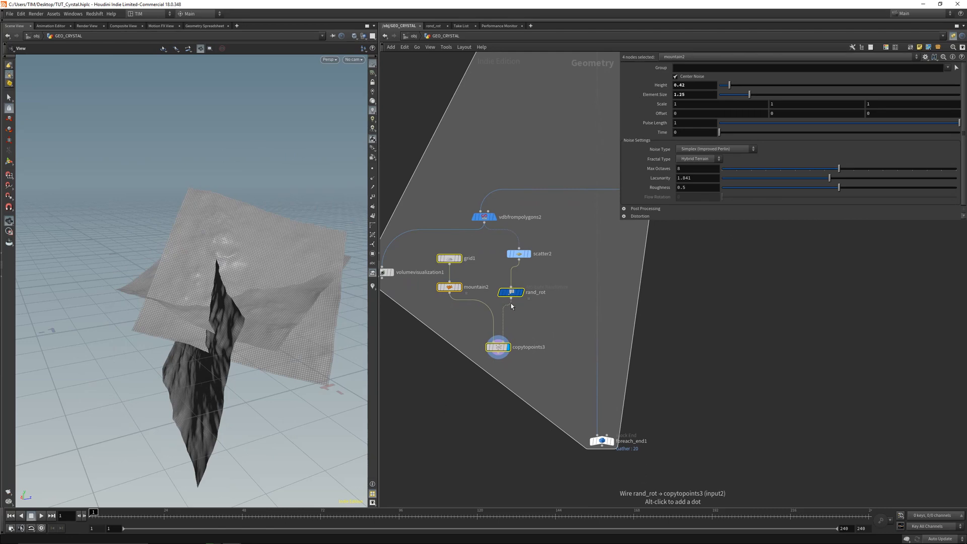
key("shift+l")
Add a Boolean Shatter node below copytopoints3, wire the copied grids into it, and display it
left_click(515, 357)
key("Tab")
type("boo")
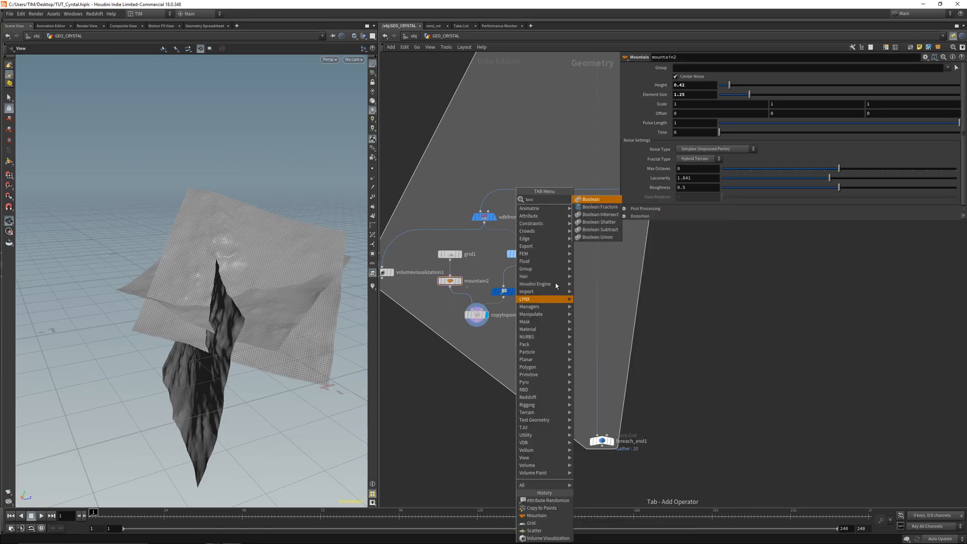
left_click(597, 222)
left_click(548, 340)
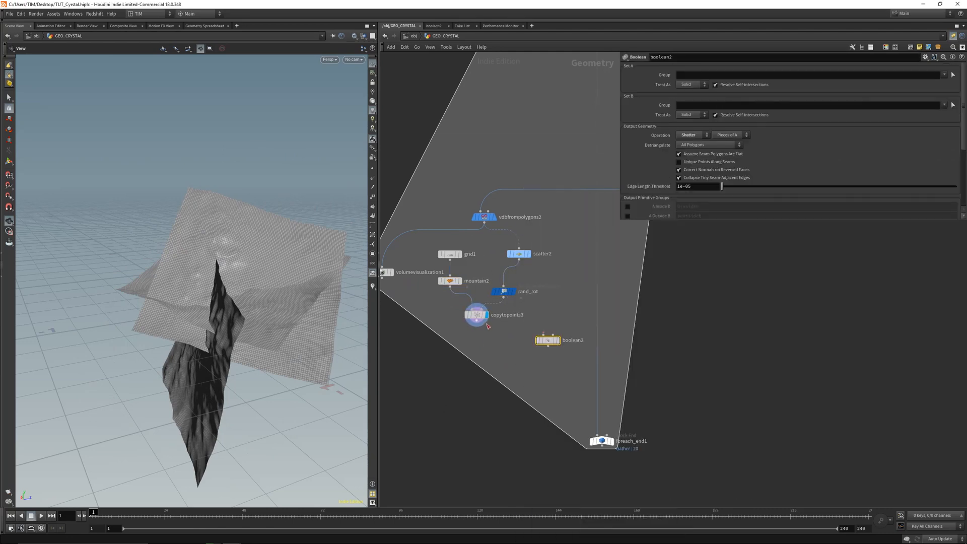
left_click(542, 335)
left_click(526, 334)
left_click_drag(549, 340, 540, 356)
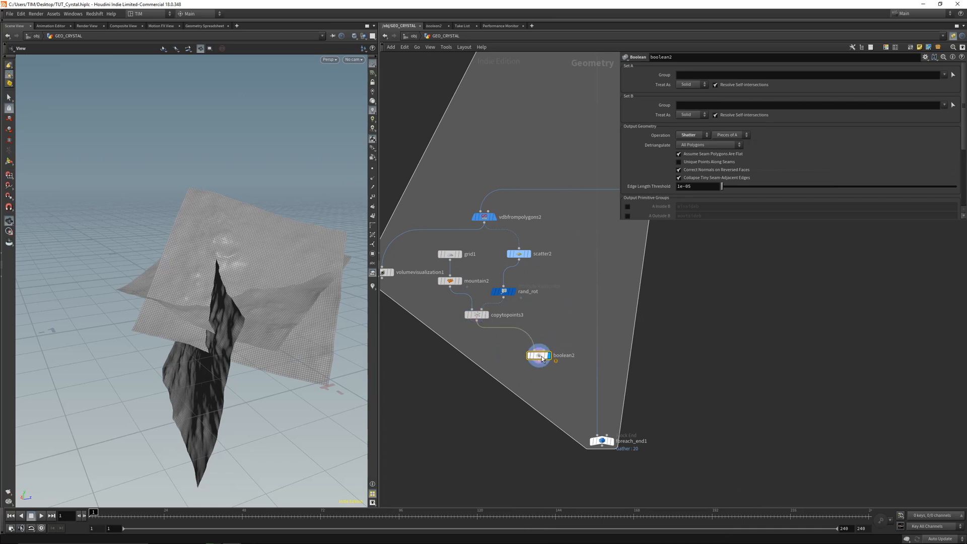
Reroute copytopoints3 into boolean2's second input and treat Set B as Surface
left_click(684, 84)
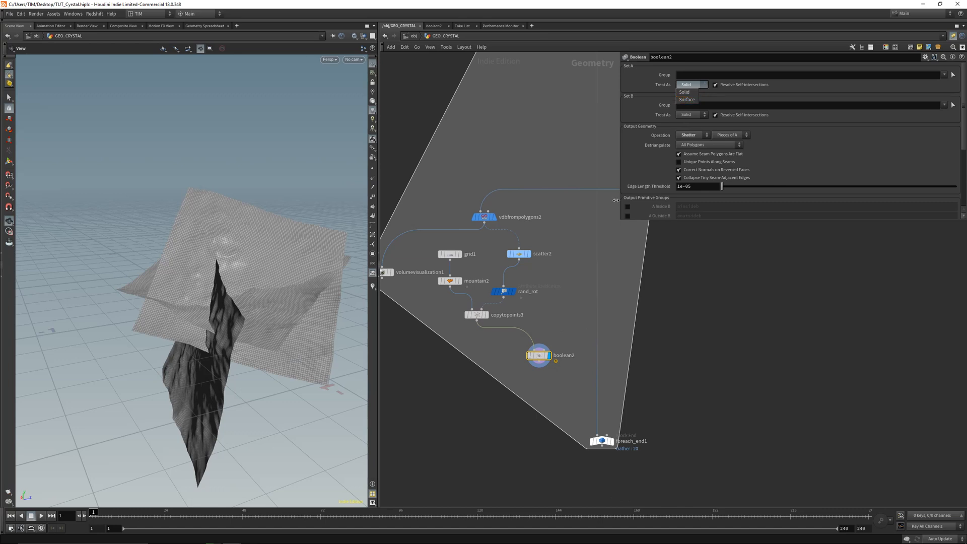
left_click(683, 92)
left_click(548, 353)
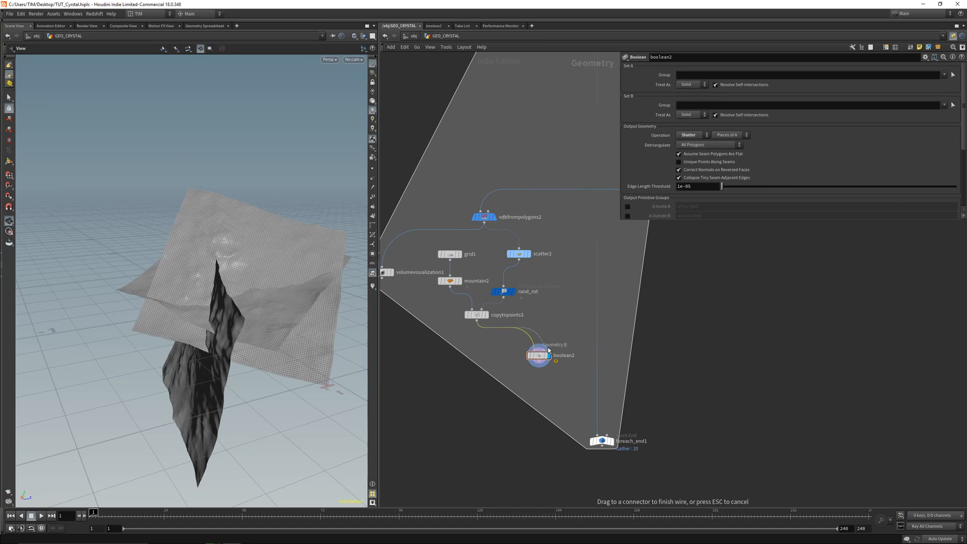
left_click(687, 130)
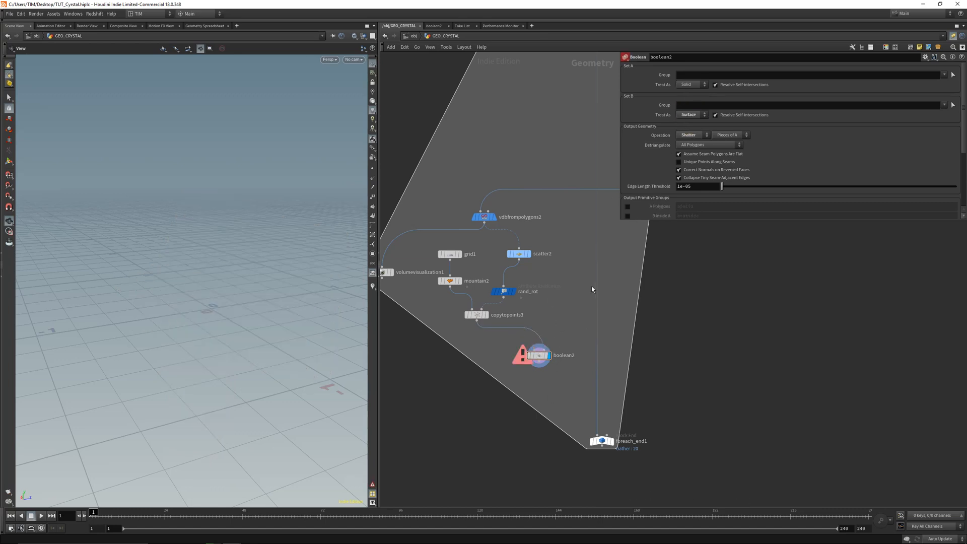
Duplicate the vdbfrompolygons1 and convertvdb1 nodes below normal3, feed normal3 into the copies, and display convertvdb2
scroll(569, 297, "down", 2)
left_click_drag(547, 109, 552, 285)
key("y")
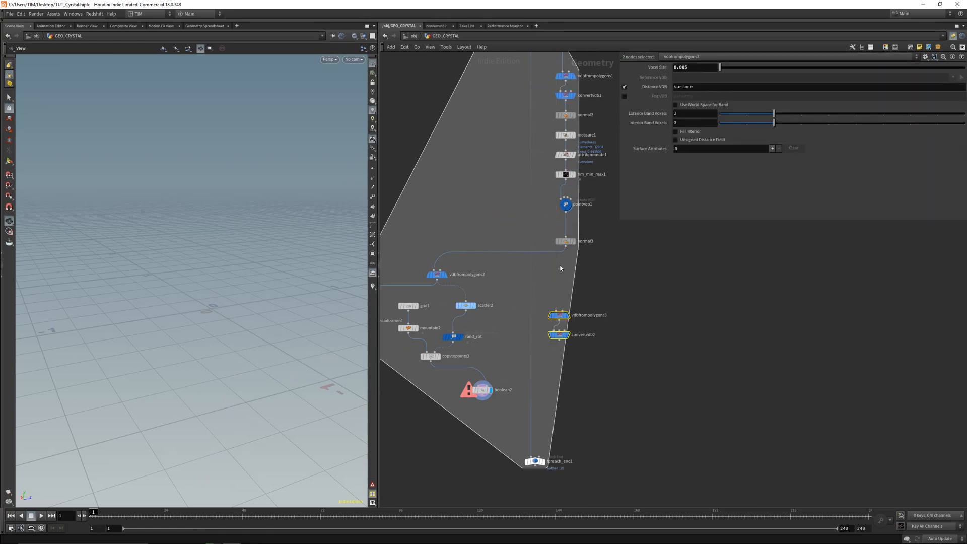
left_click_drag(565, 246, 557, 309)
left_click(566, 335)
left_click_drag(257, 275, 253, 324)
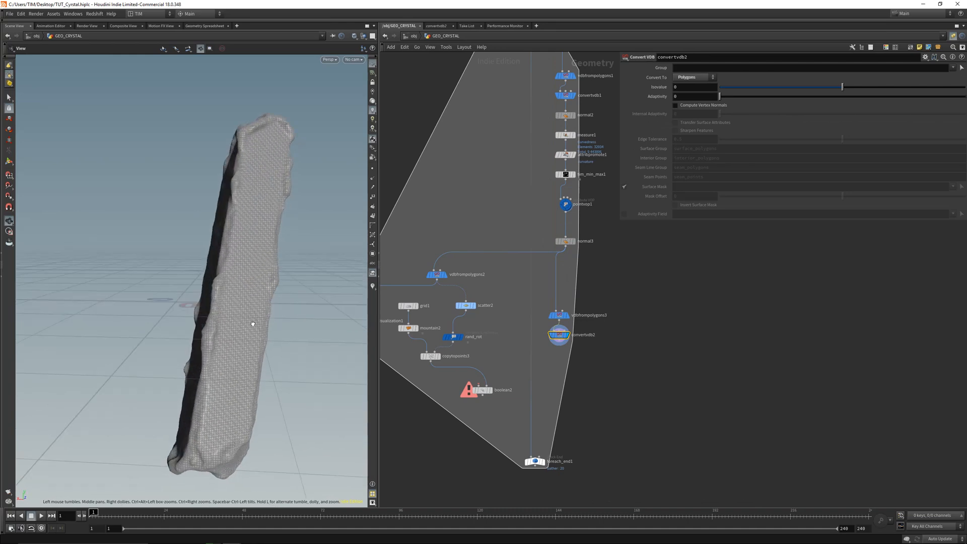
Wire convertvdb2 into boolean2's first input, display the boolean, and move foreach_end1 further down
left_click(559, 343)
left_click(478, 386)
left_click(484, 390)
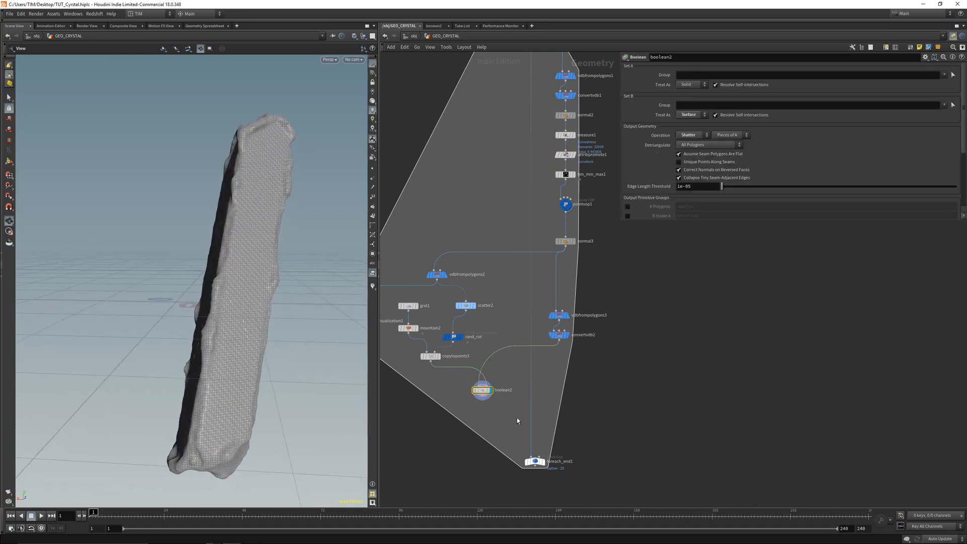
middle_click_drag(516, 418, 484, 303)
left_click_drag(503, 346, 541, 434)
Add an Exploded View node below boolean2, wire boolean2 into it, and display the separated pieces
key("Tab")
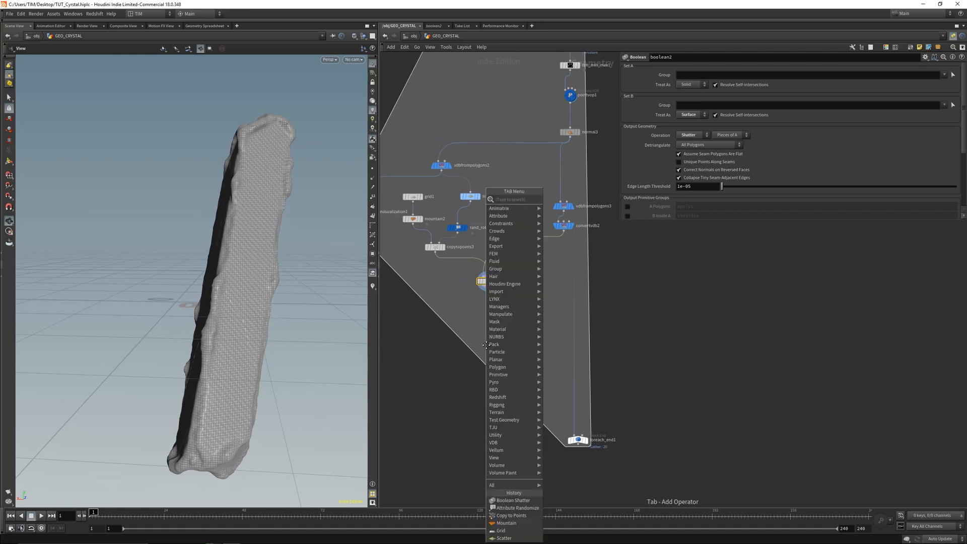
type("ex")
left_click(565, 198)
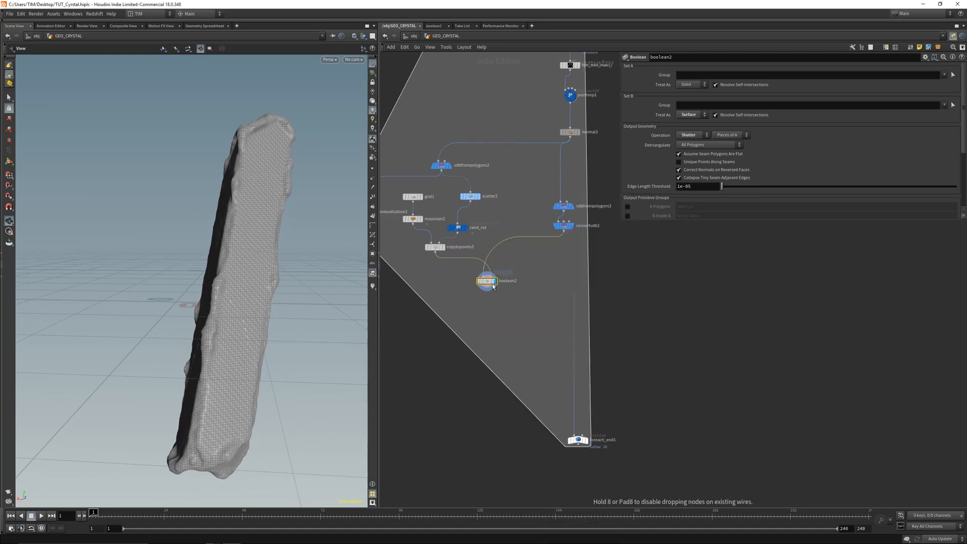
left_click(441, 358)
left_click_drag(475, 313, 442, 354)
left_click(449, 359)
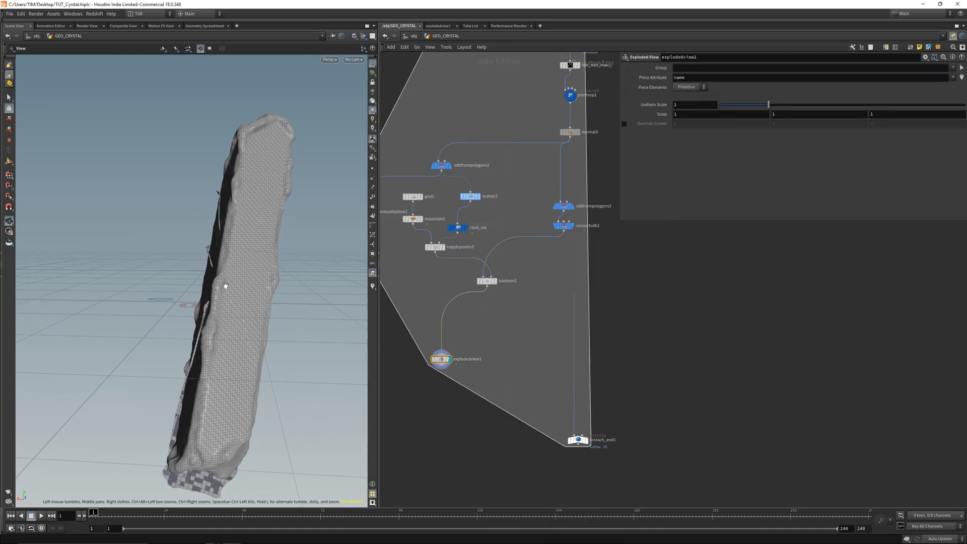
left_click_drag(225, 286, 356, 271)
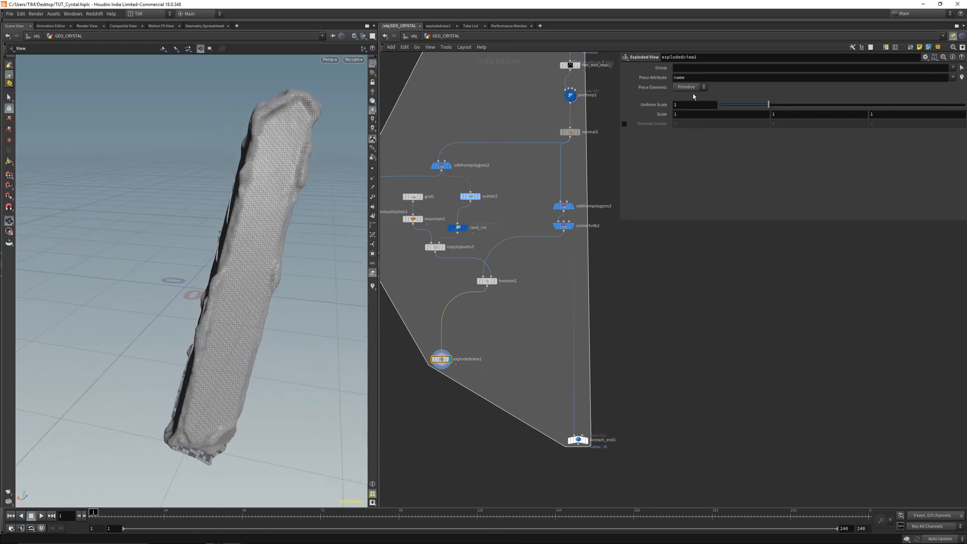
Add a Connectivity node below boolean2, wire it between boolean2 and explodedview1, and display the exploded view
left_click(494, 280)
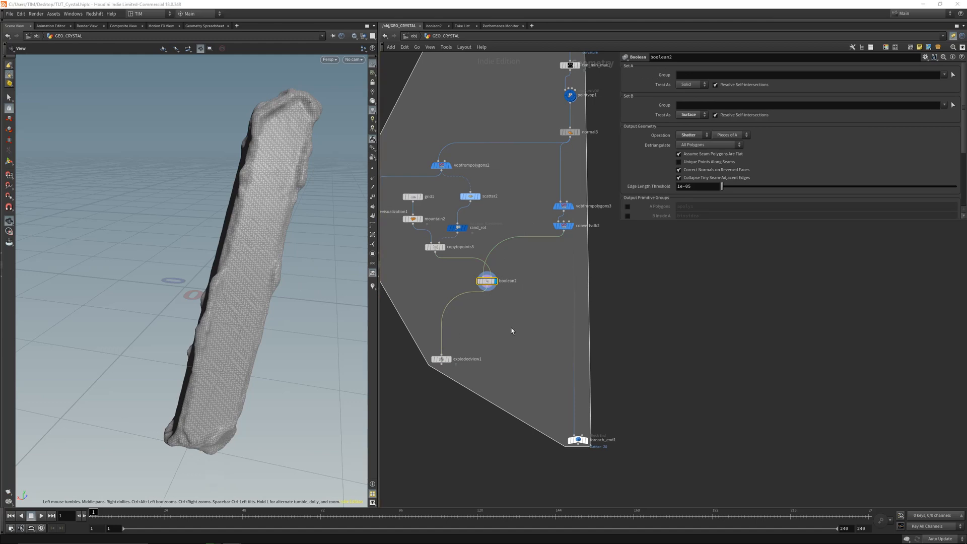
middle_click_drag(511, 330, 501, 321)
key("Tab")
type("co")
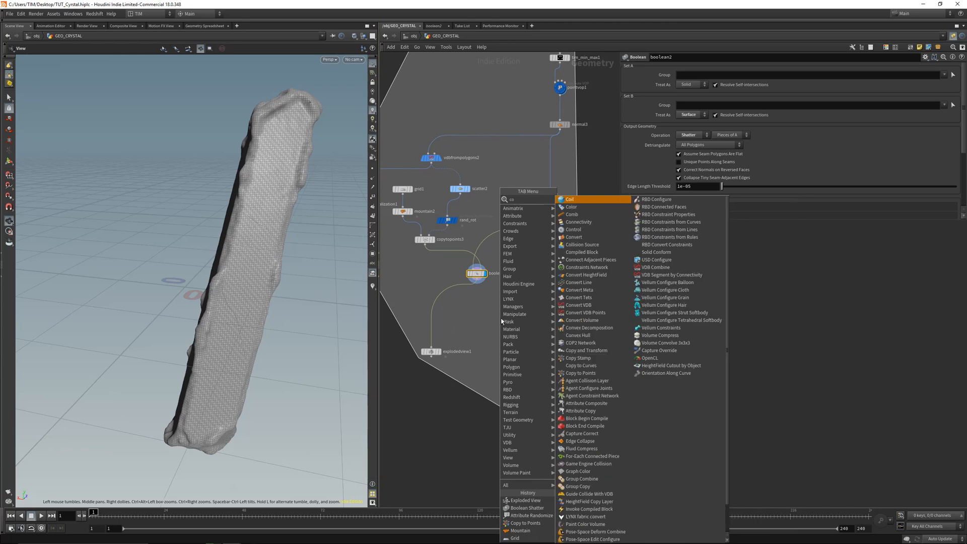
left_click(578, 222)
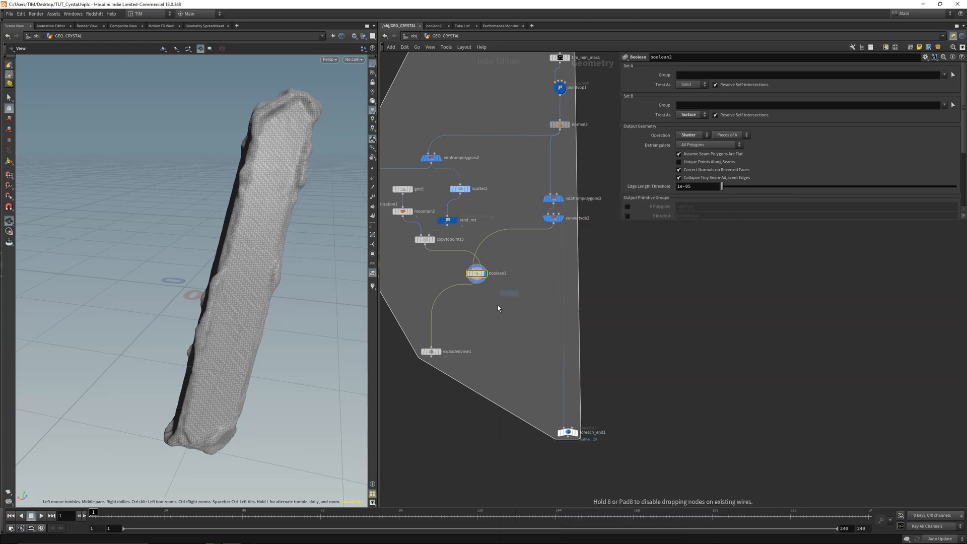
left_click(493, 315)
key("r")
left_click(431, 347)
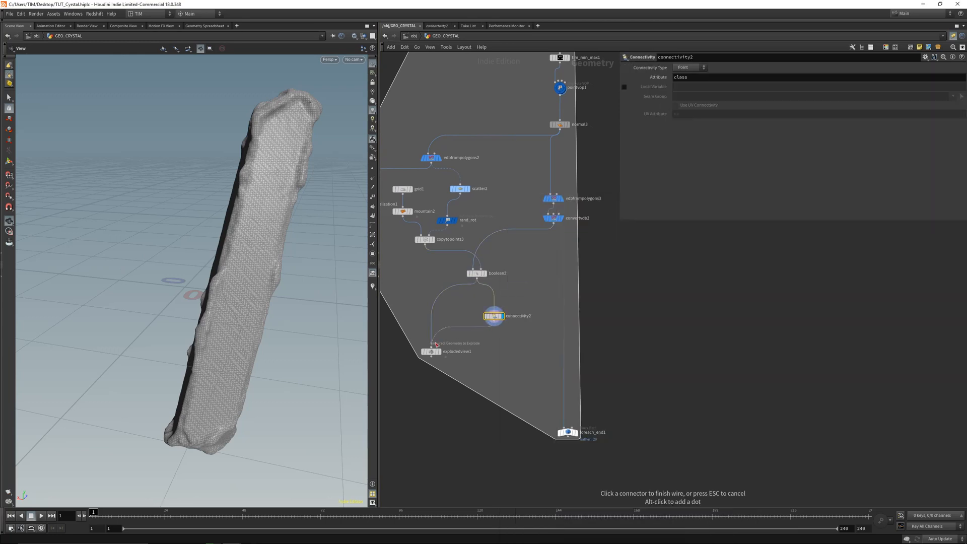
left_click(494, 321)
key("r")
Set the exploded view's Piece Attribute to class, inspect the separated pieces, and save the scene
left_click(701, 77)
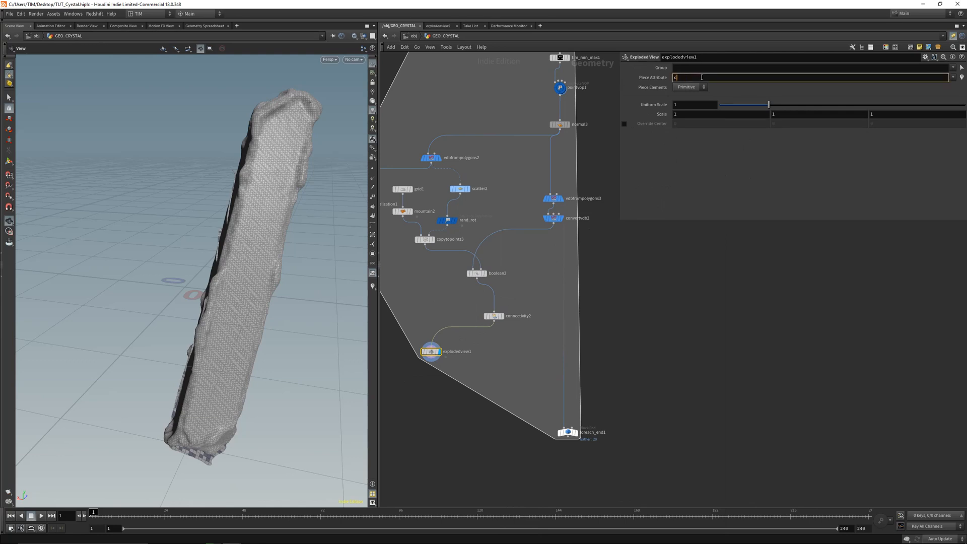
type("class")
key("Return")
scroll(205, 285, "down", 4)
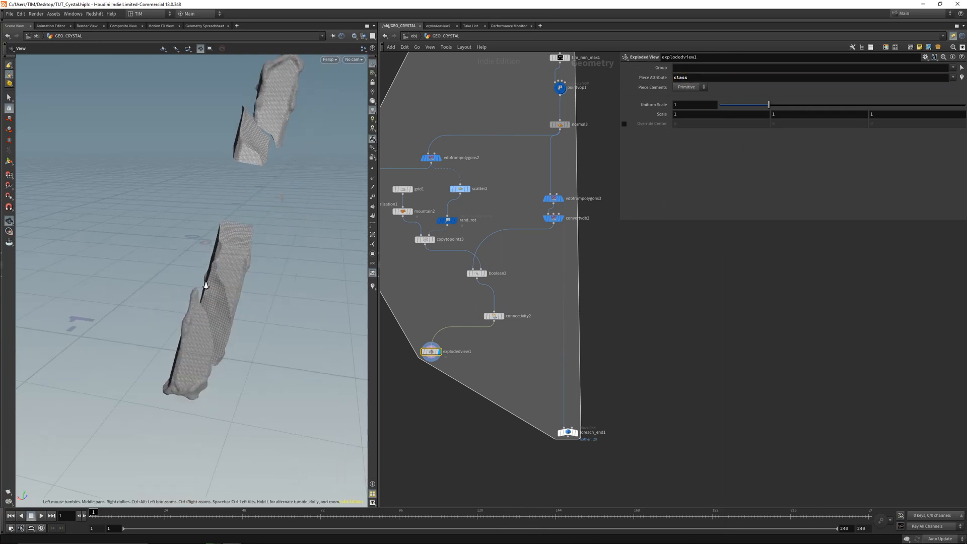
left_click_drag(205, 285, 451, 327)
key("ctrl+s")
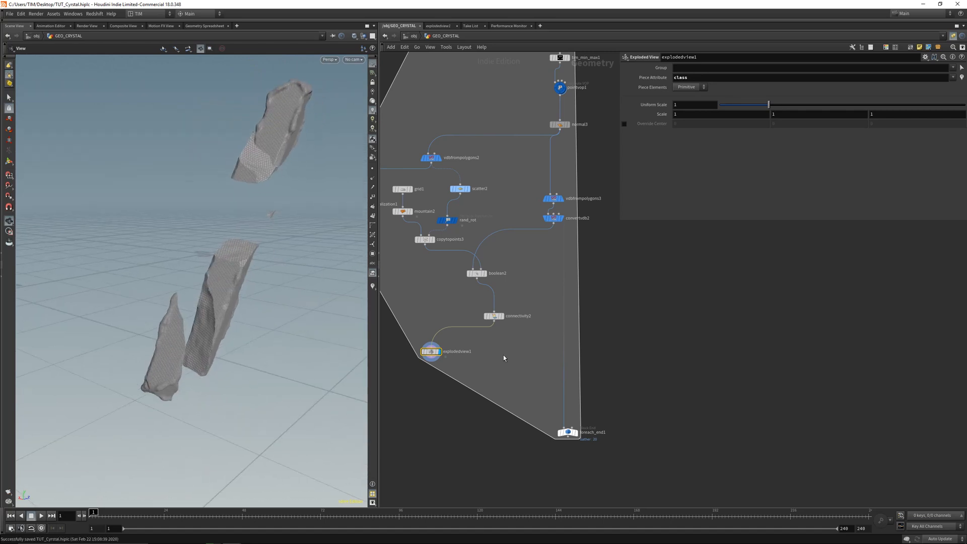
Move foreach_end1 further down the network to make room below connectivity2, and inspect the shattered pieces from another angle
middle_click_drag(503, 355, 505, 326)
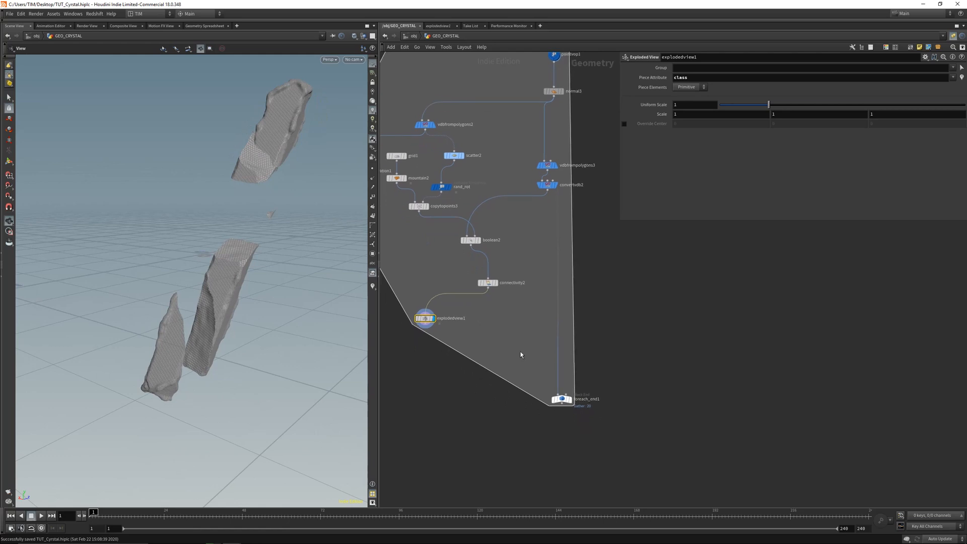
left_click_drag(563, 399, 590, 447)
scroll(551, 296, "up", 2)
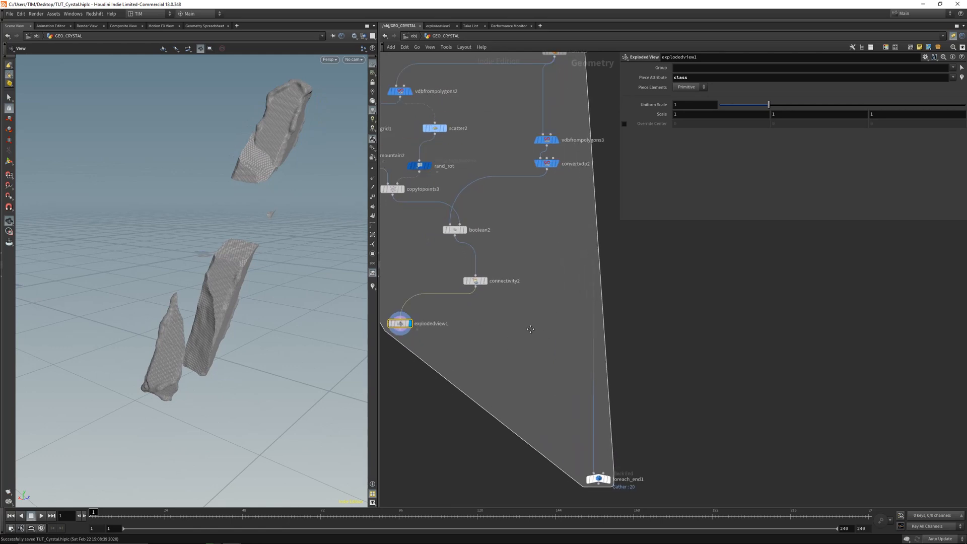
middle_click_drag(530, 328, 526, 295)
left_click_drag(209, 259, 178, 290)
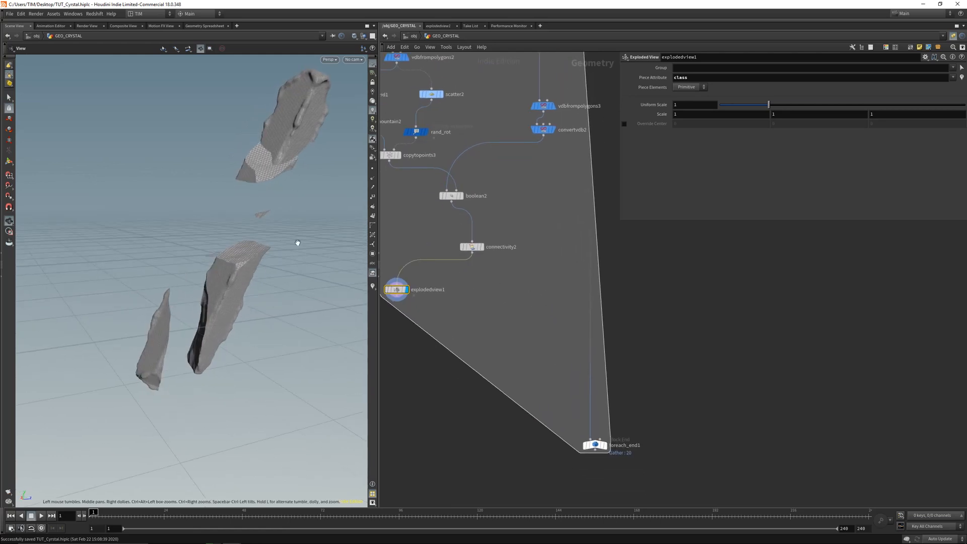
Add a For-Each Connected Piece loop below connectivity2 and wire connectivity2 into the loop's connectivity3 node
key("Tab")
type("for")
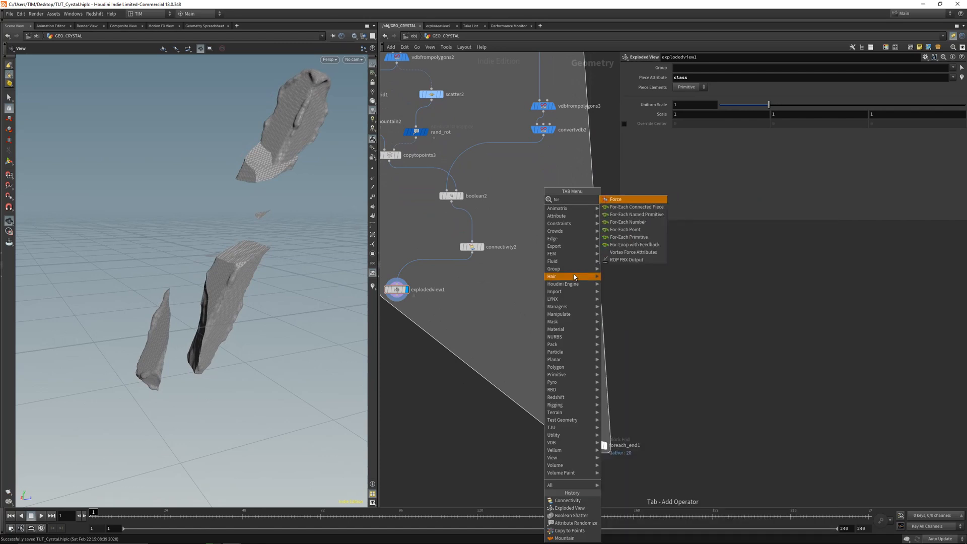
left_click(635, 207)
left_click(545, 287)
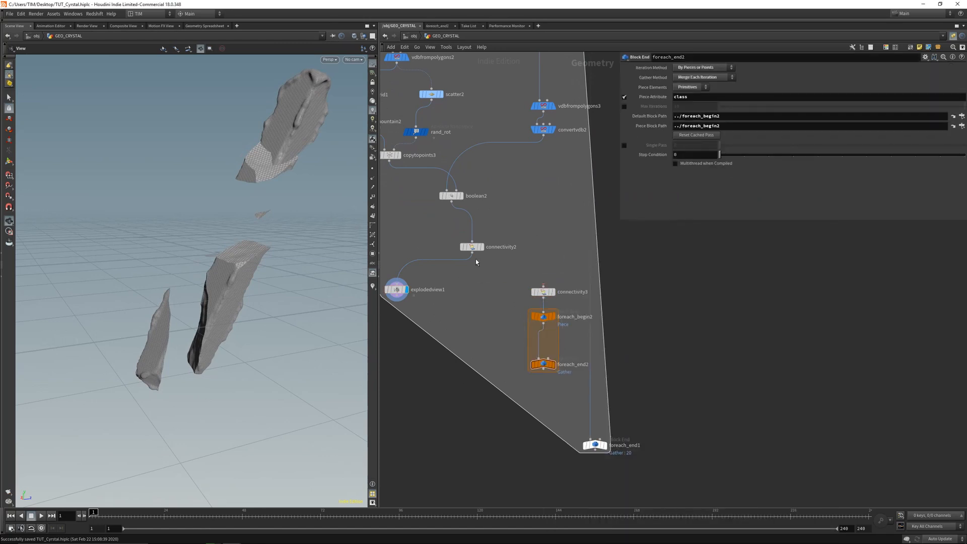
left_click(472, 253)
left_click(543, 285)
Recolor the new for-each loop's begin and end nodes teal and display foreach_end2
key("c")
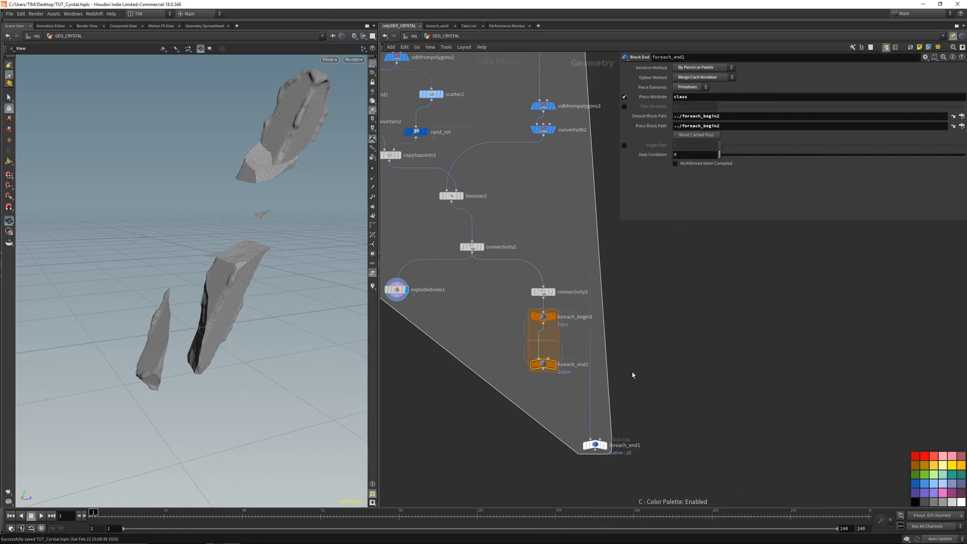
left_click(959, 477)
key("c")
left_click(553, 363)
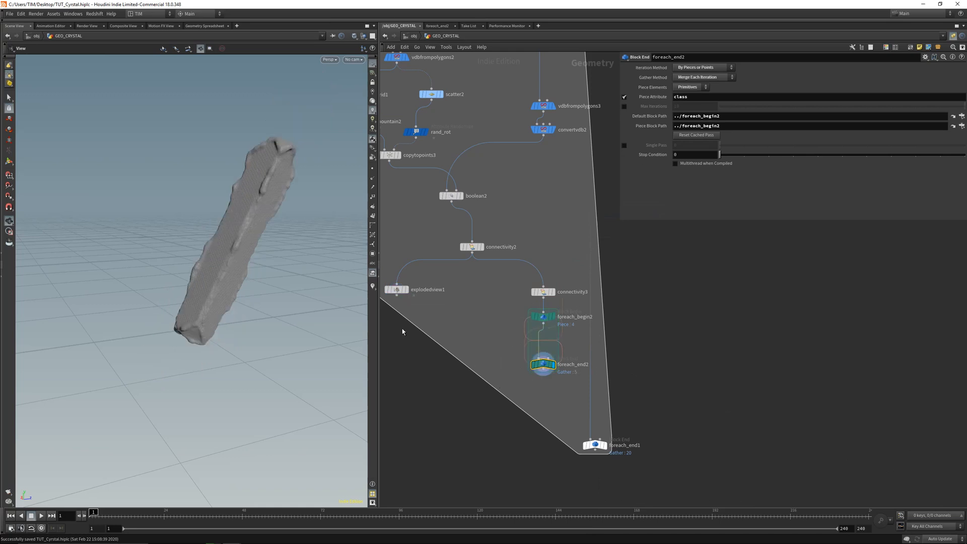
left_click_drag(233, 265, 257, 259)
Duplicate vdbfrompolygons3 and convertvdb2 into the teal loop between its begin and end nodes, inspect the cracks, and select vdbfrompolygons4
left_click_drag(517, 79, 543, 341)
key("y")
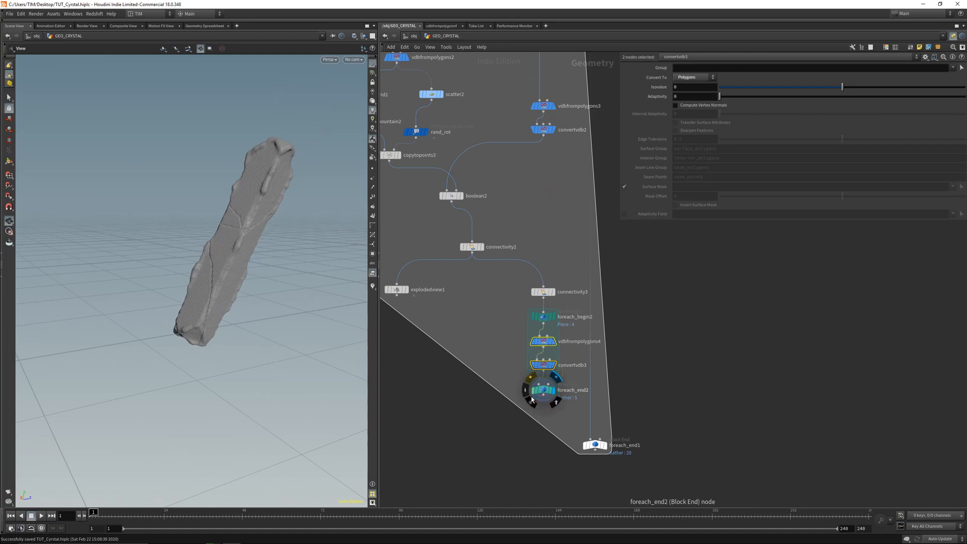
scroll(211, 268, "up", 6)
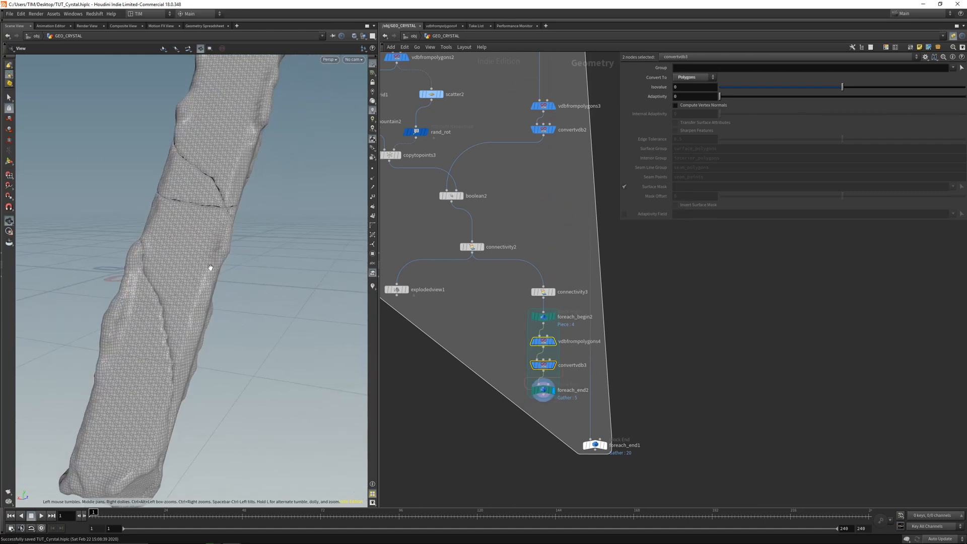
middle_click_drag(211, 268, 237, 250)
left_click(546, 341)
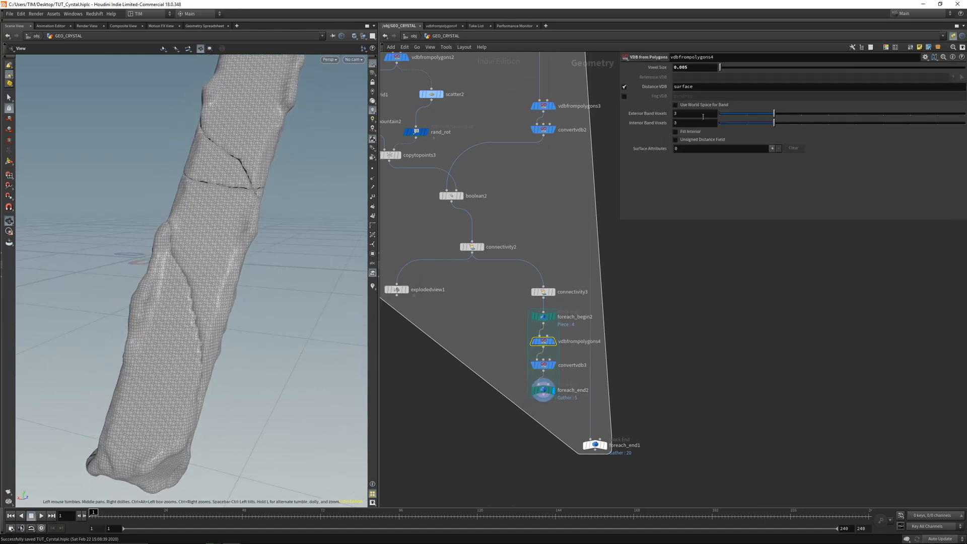
Set the voxel size of vdbfrompolygons4 to 0.0035 and check the crystal mesh
left_click(705, 67)
key("BackSpace")
type("35")
key("Return")
scroll(185, 320, "up", 5)
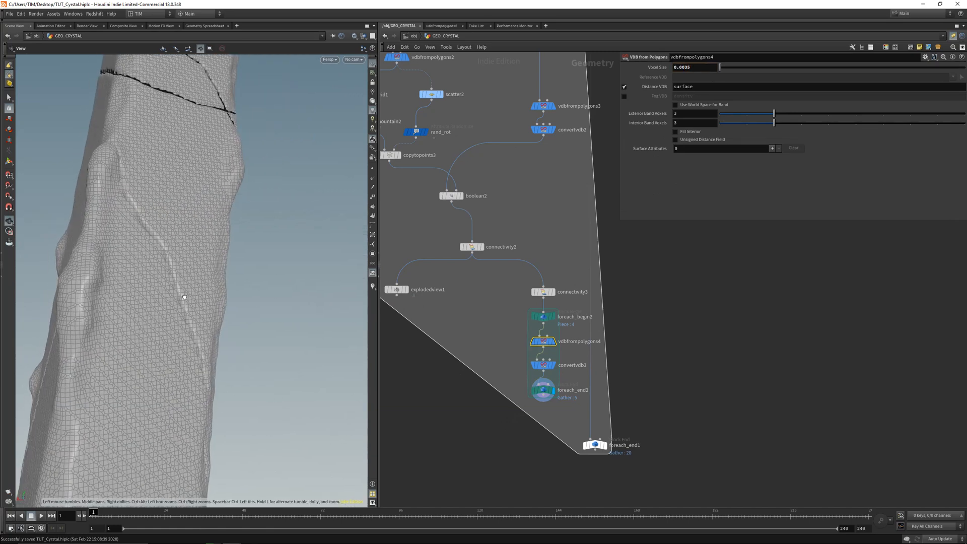
left_click_drag(184, 297, 152, 297)
Refine the voxel size of vdbfrompolygons4 to 0.0025 and inspect the cracks on the crystal
left_click(711, 67)
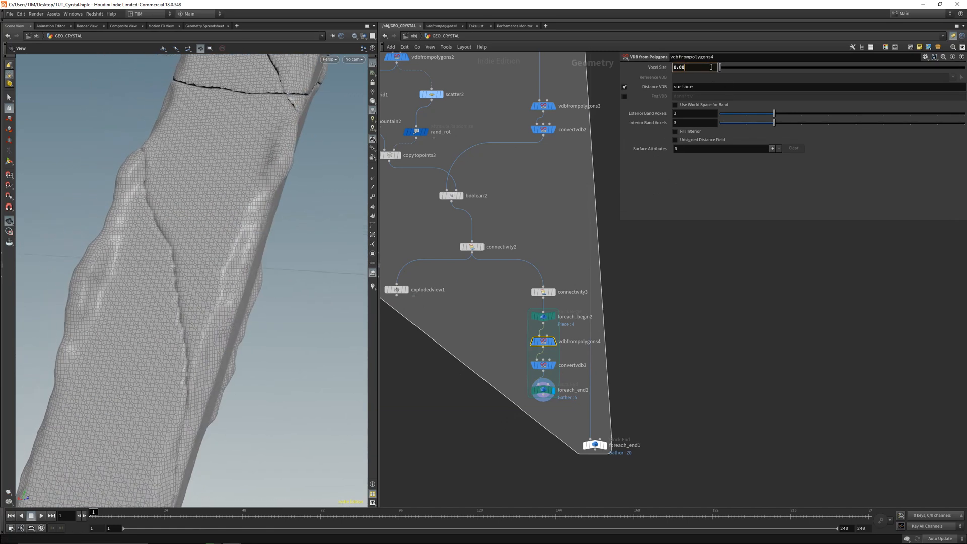
type("25")
key("Return")
left_click_drag(207, 322, 184, 323)
scroll(184, 323, "down", 4)
Insert a Smooth node between convertvdb3 and foreach_end2 and set its filter quality to 1
middle_click_drag(516, 406, 512, 356)
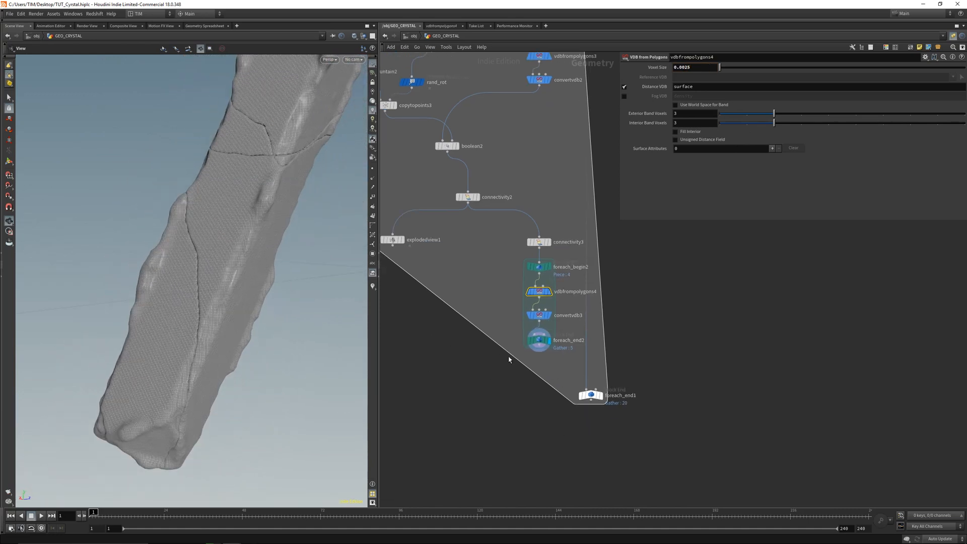
key("Tab")
type("smoo")
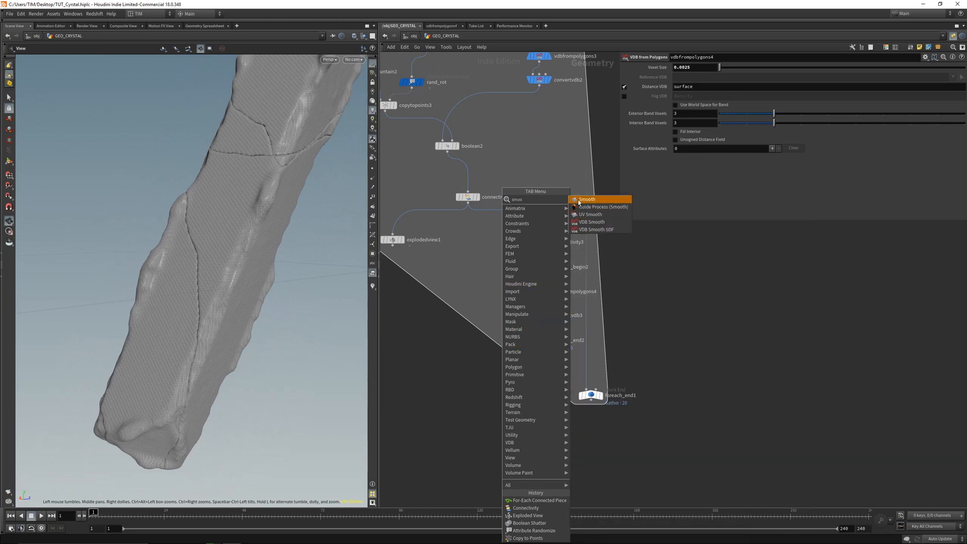
key("Return")
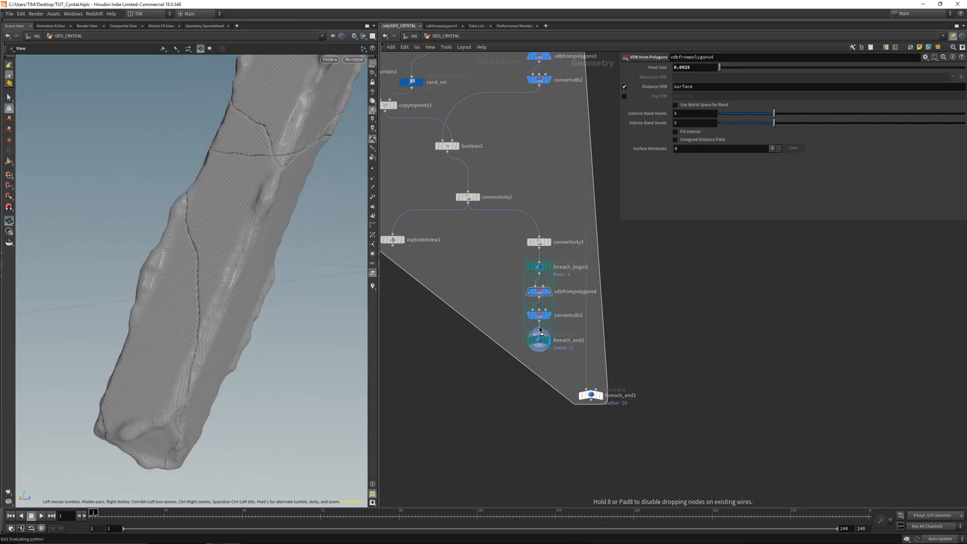
left_click(539, 330)
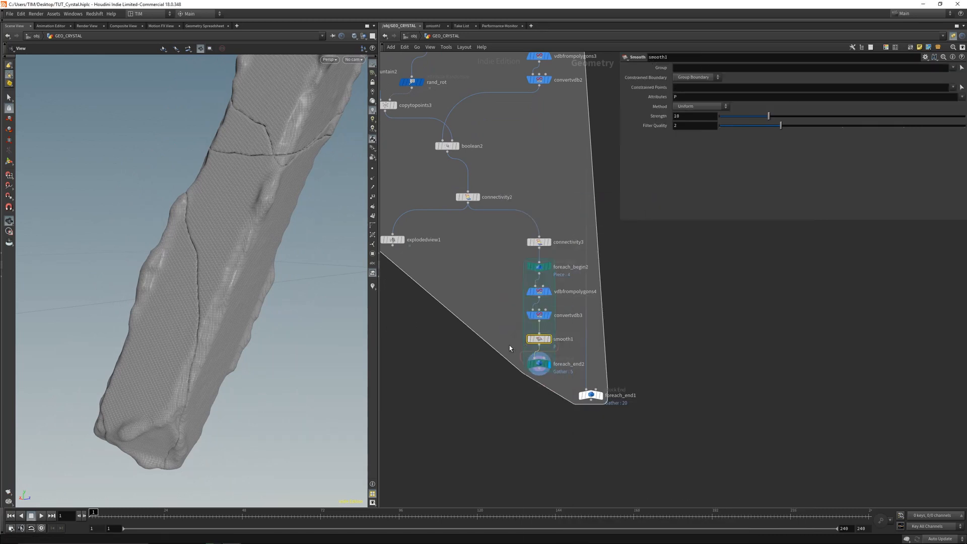
double_click(689, 126)
type("1")
key("Return")
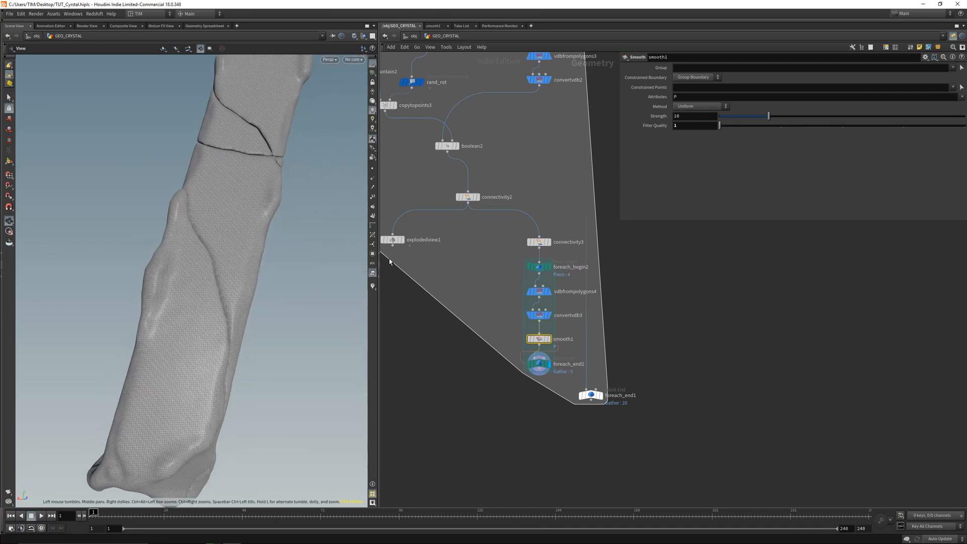
Enable Multithread when Compiled on foreach_end2 and foreach_end1, and move foreach_end1 further down the network
left_click(538, 363)
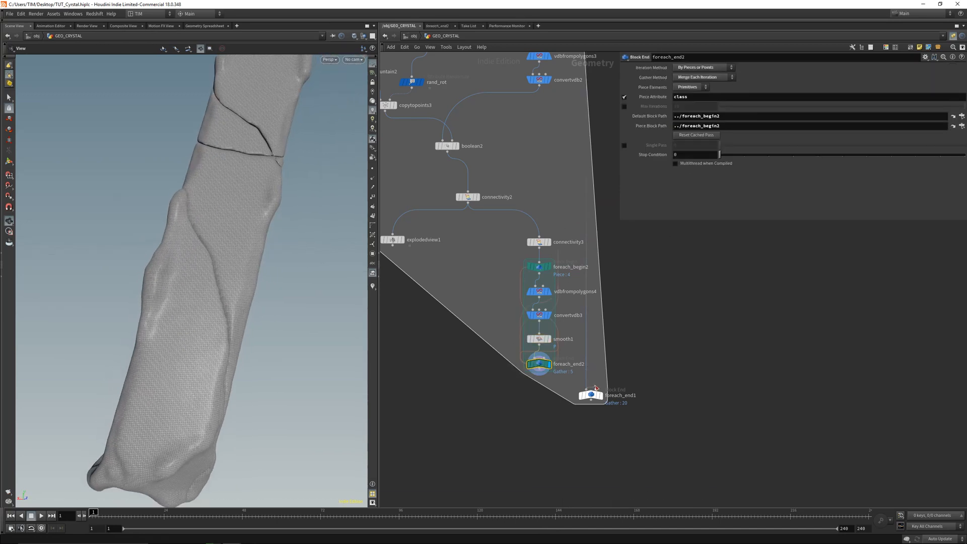
left_click_drag(590, 396, 647, 488)
scroll(549, 369, "down", 5)
scroll(551, 351, "up", 3)
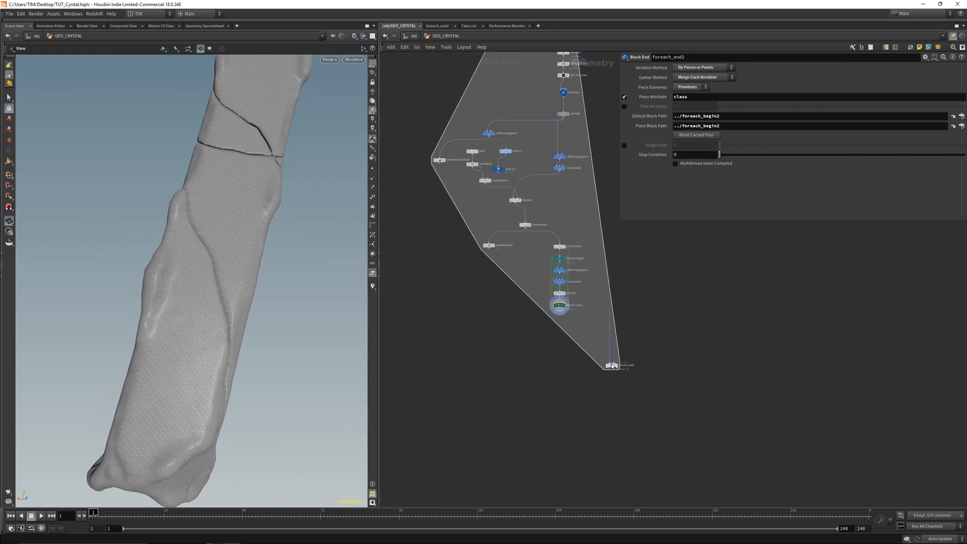
left_click_drag(611, 365, 610, 385)
scroll(610, 385, "up", 2)
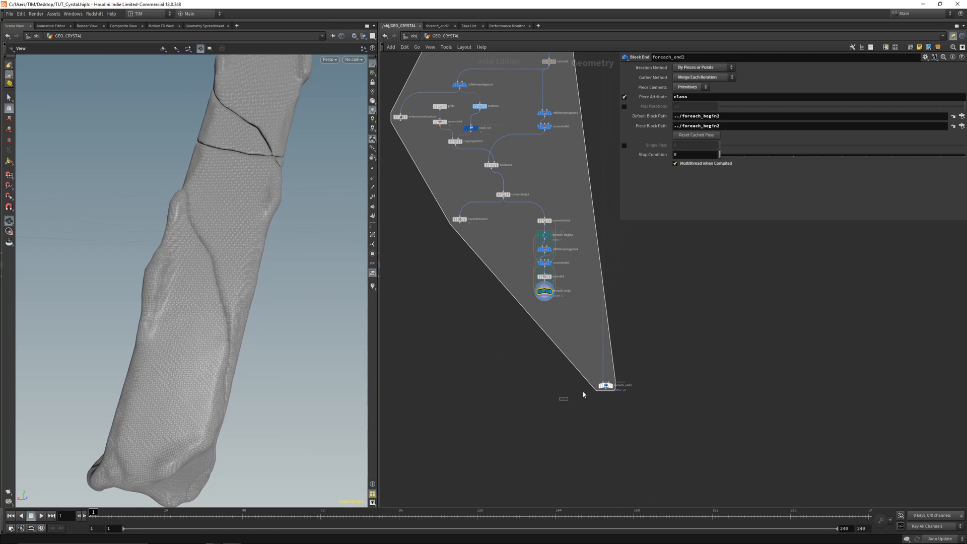
left_click(606, 386)
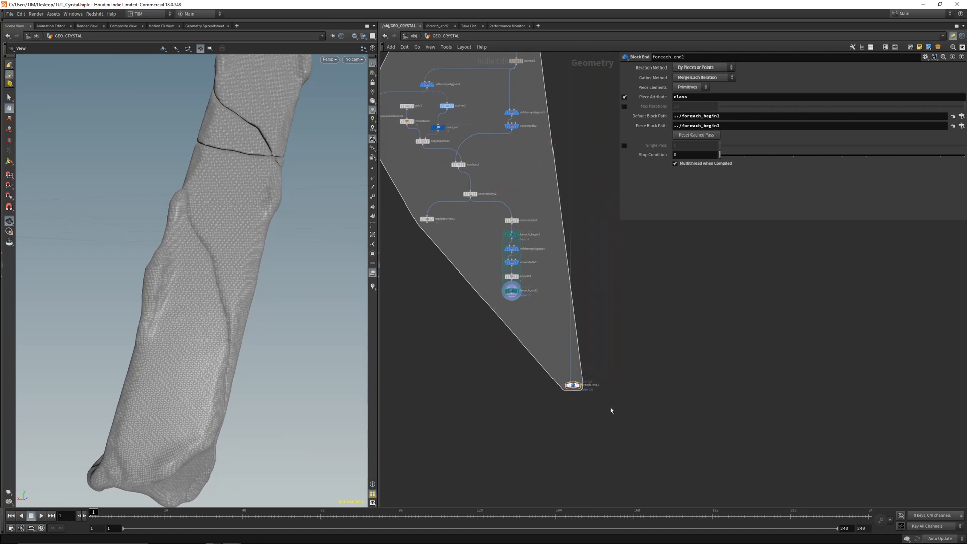
Add a Compiled Block beside the for-each network
key("Tab")
type("com")
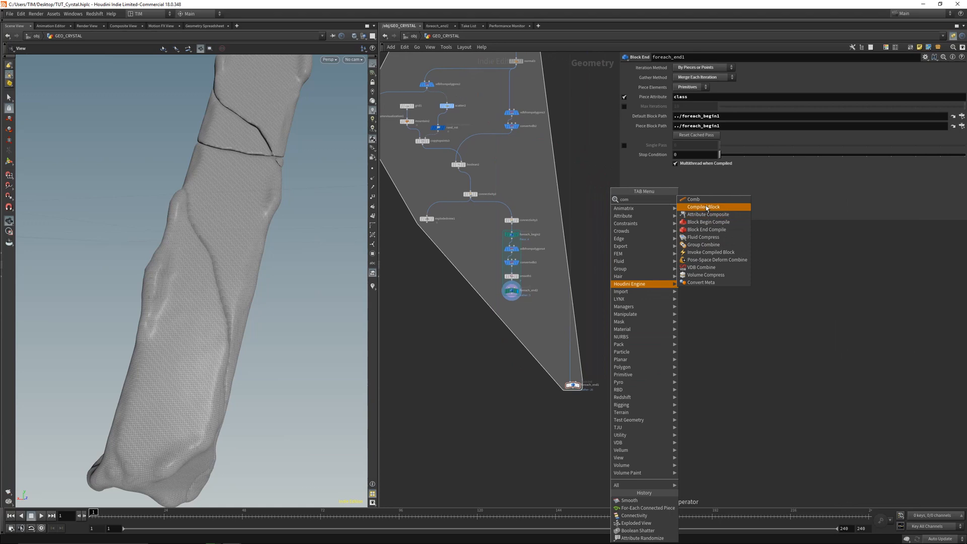
left_click(706, 208)
left_click(641, 320)
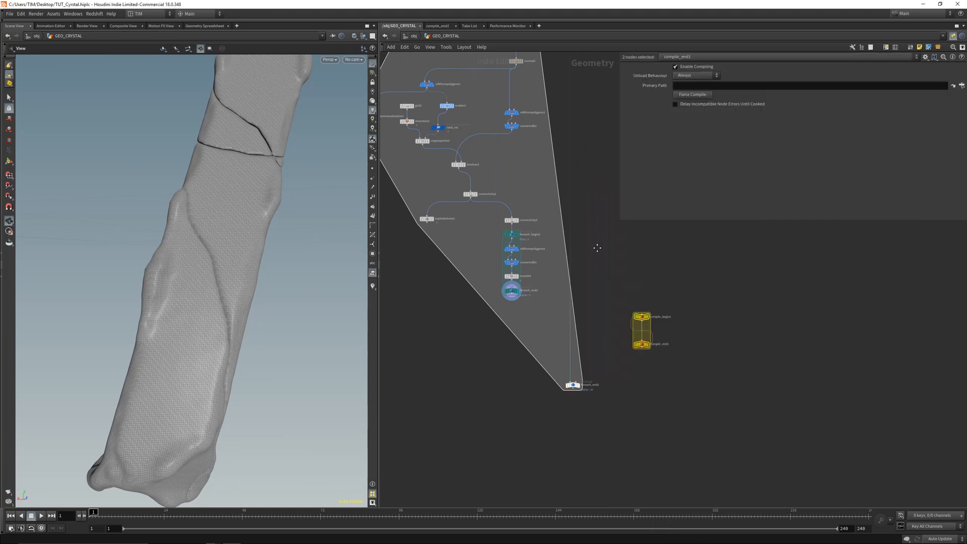
Insert compile_begin1 between connectivity1 and foreach_begin1, making room between those nodes
middle_click_drag(601, 207, 630, 386)
scroll(627, 349, "down", 3)
left_click(646, 462)
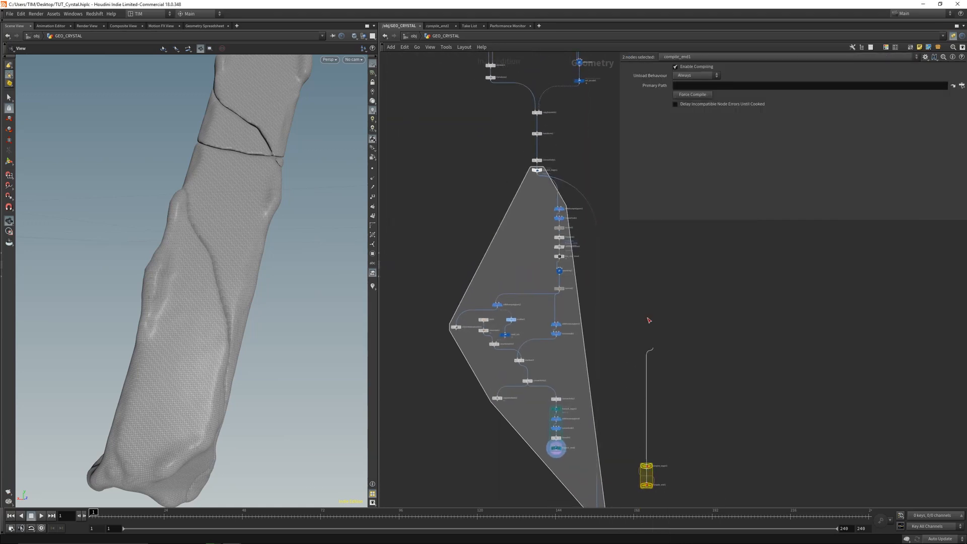
key("Escape")
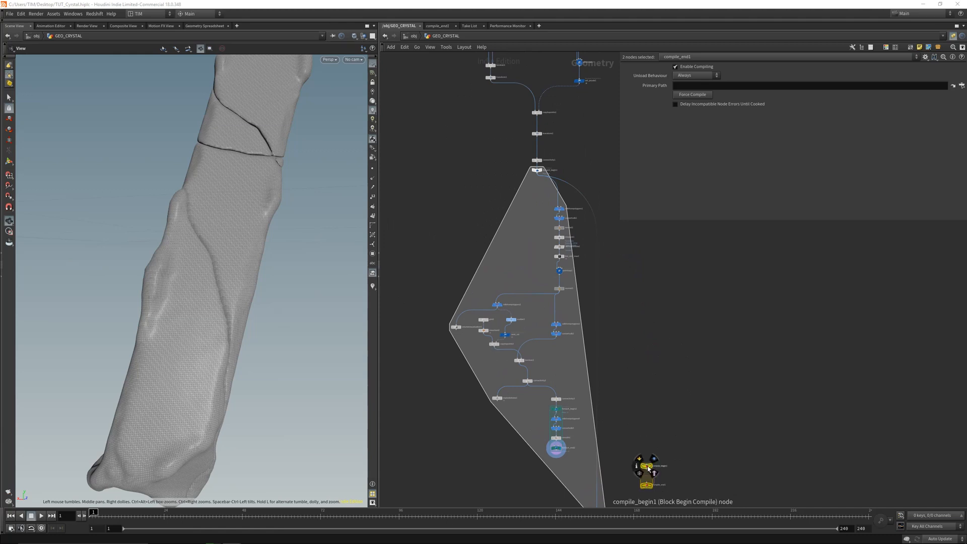
left_click_drag(652, 462, 635, 248)
scroll(579, 169, "up", 2)
left_click_drag(501, 149, 501, 125)
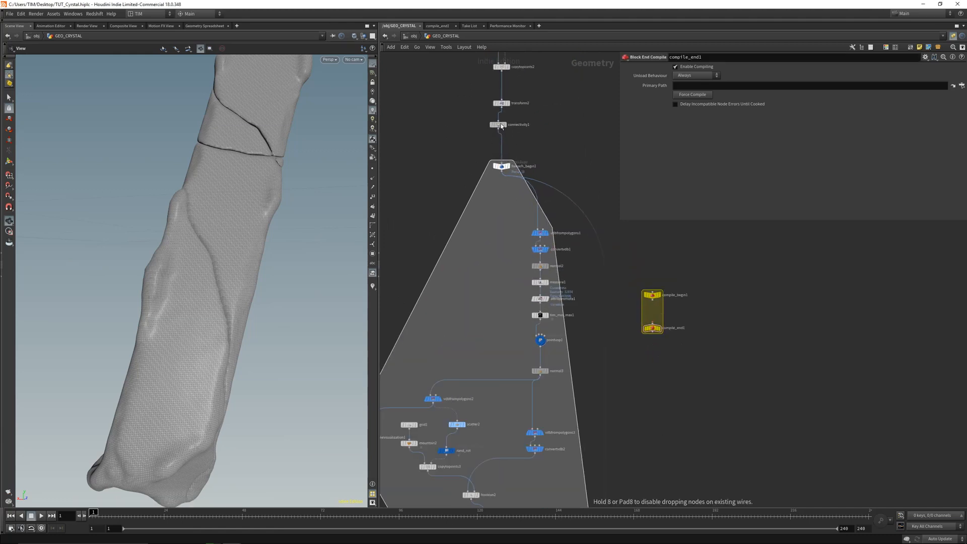
left_click_drag(652, 295, 504, 148)
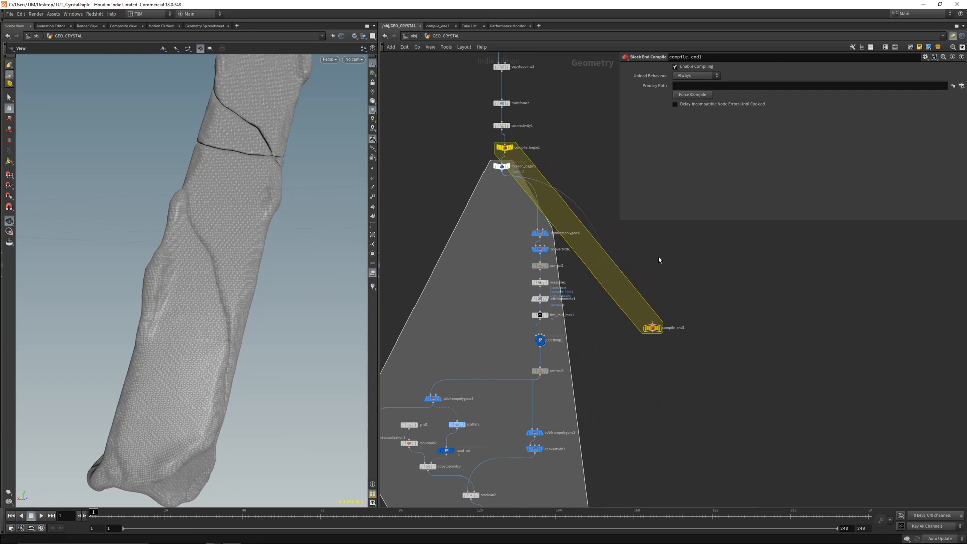
Place compile_end1 below foreach_end1, connect it to that node's output and display its result
scroll(630, 227, "down", 3)
left_click_drag(599, 189, 569, 496)
scroll(572, 443, "up", 3)
middle_click_drag(674, 462, 665, 377)
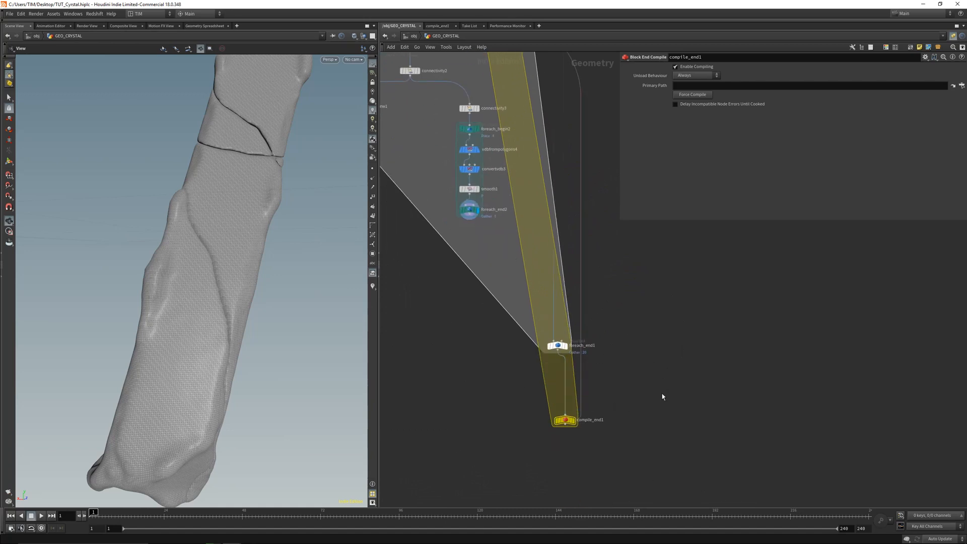
key("r")
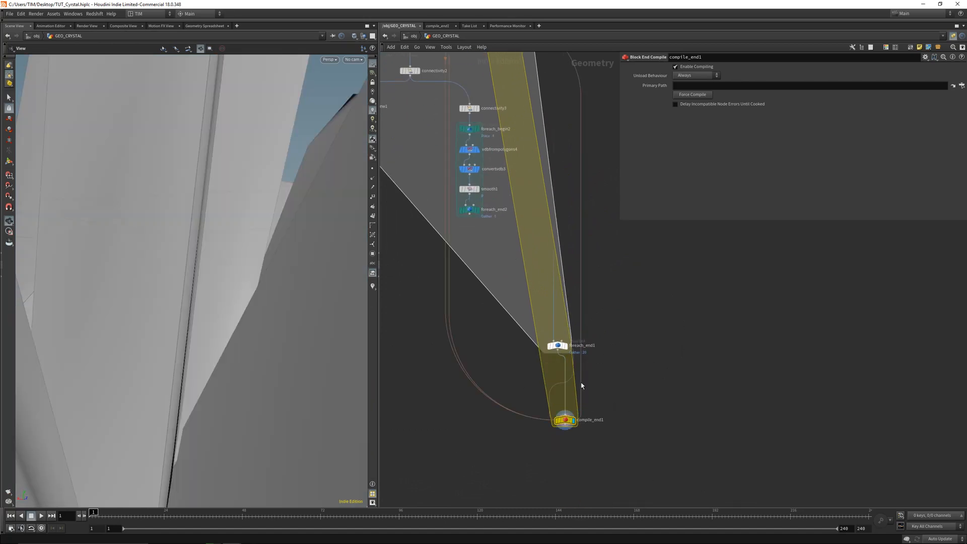
Connect the output of foreach_end2 to foreach_end1 and view the whole crystal cluster
left_click(470, 216)
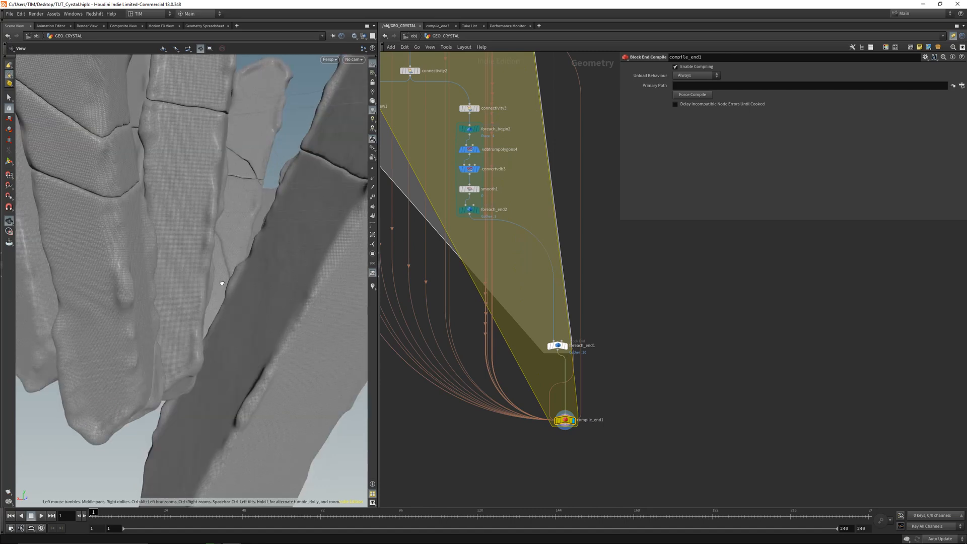
left_click_drag(221, 283, 158, 333)
scroll(158, 333, "down", 4)
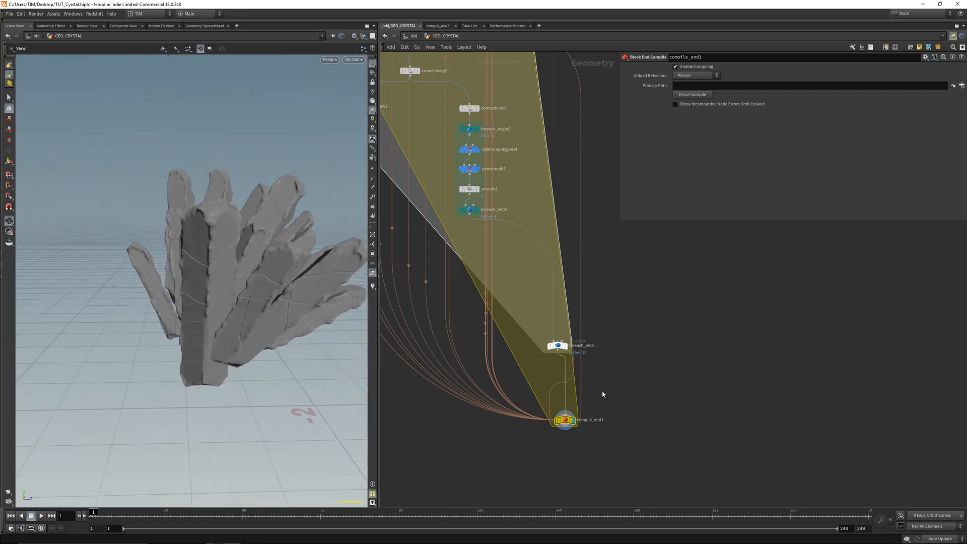
Color the compile block nodes red and move compile_end1 closer beneath foreach_end1
middle_click(563, 422)
key("c")
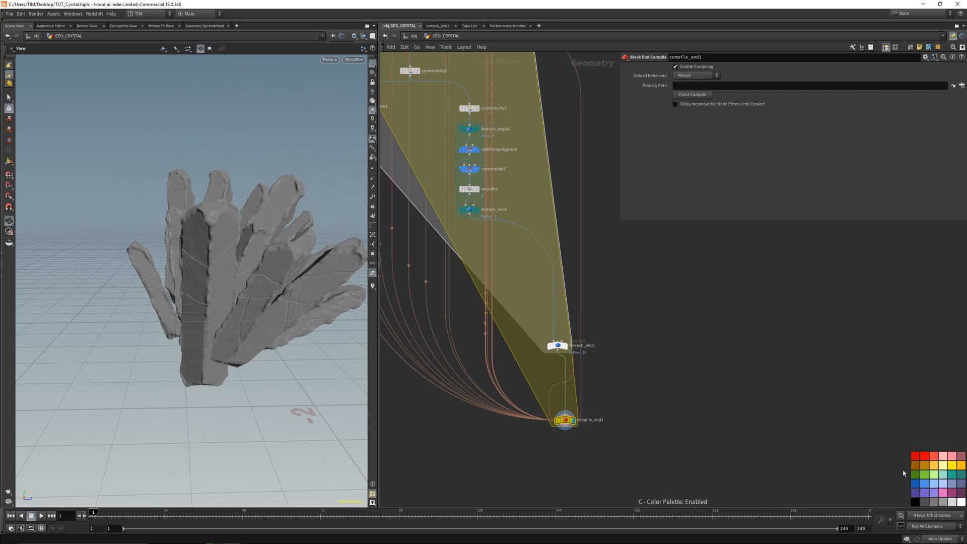
left_click(922, 456)
key("c")
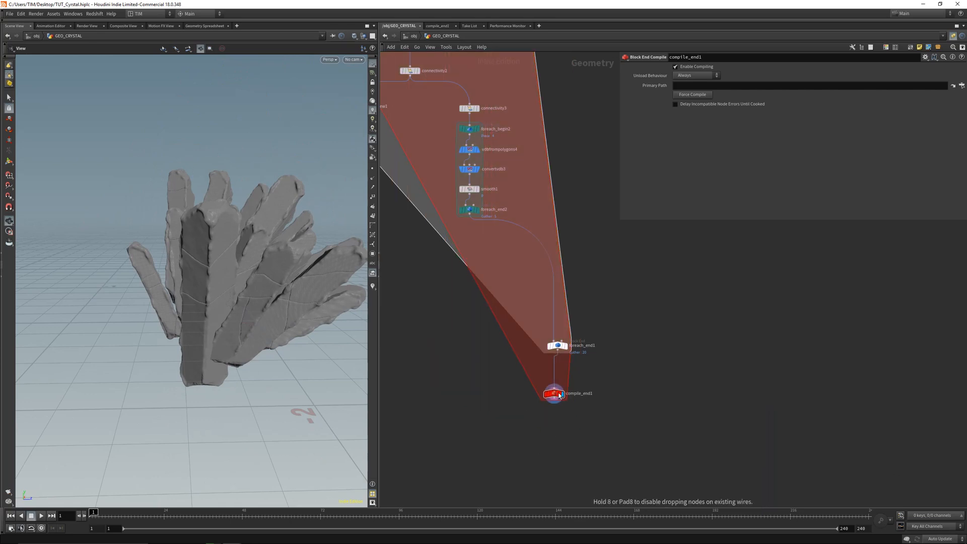
left_click_drag(563, 421, 558, 392)
Set the Force Total Count of scatter1 to 10 and inspect the crystal cluster
scroll(463, 309, "down", 1)
left_click_drag(282, 289, 185, 290)
scroll(547, 224, "down", 1)
scroll(546, 176, "up", 1)
middle_click_drag(540, 66, 591, 400)
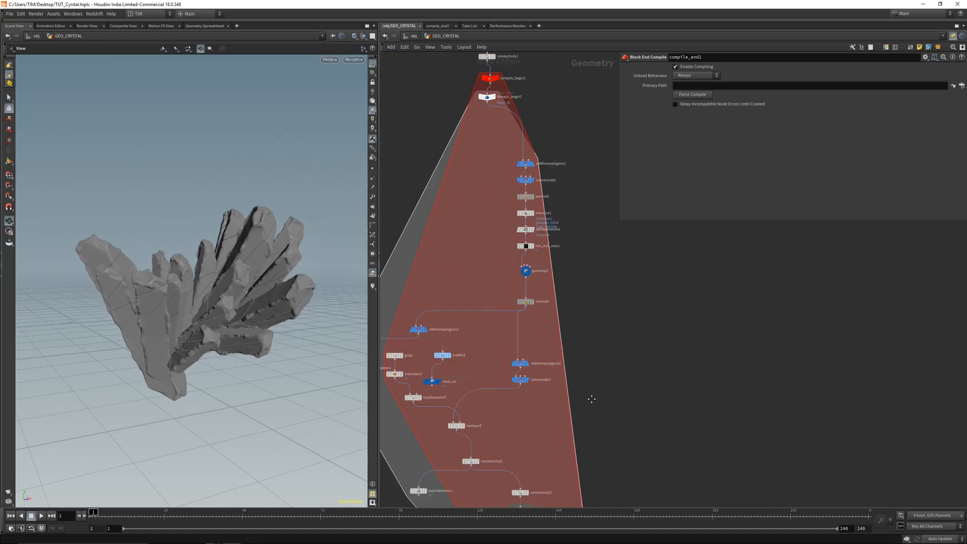
middle_click_drag(549, 143, 573, 354)
middle_click_drag(574, 203, 553, 323)
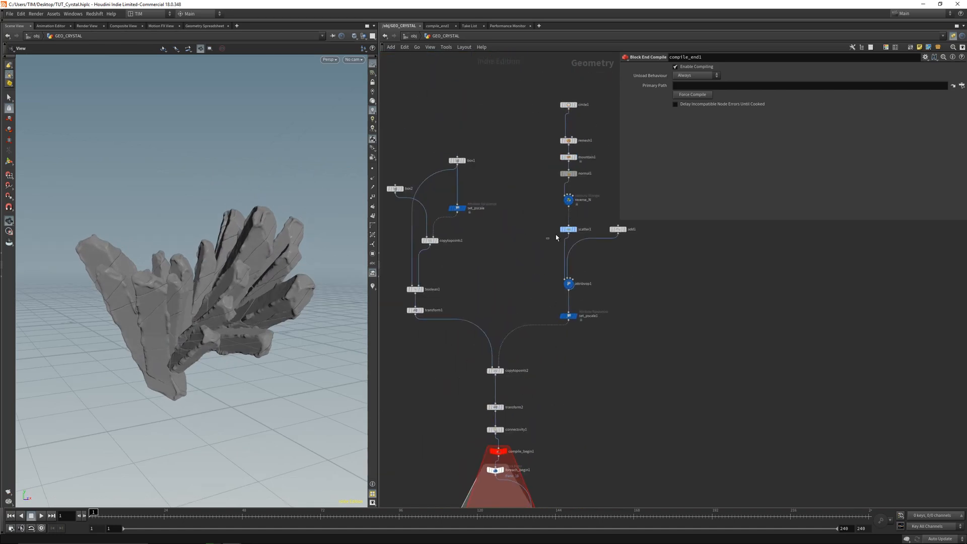
left_click(568, 229)
double_click(705, 141)
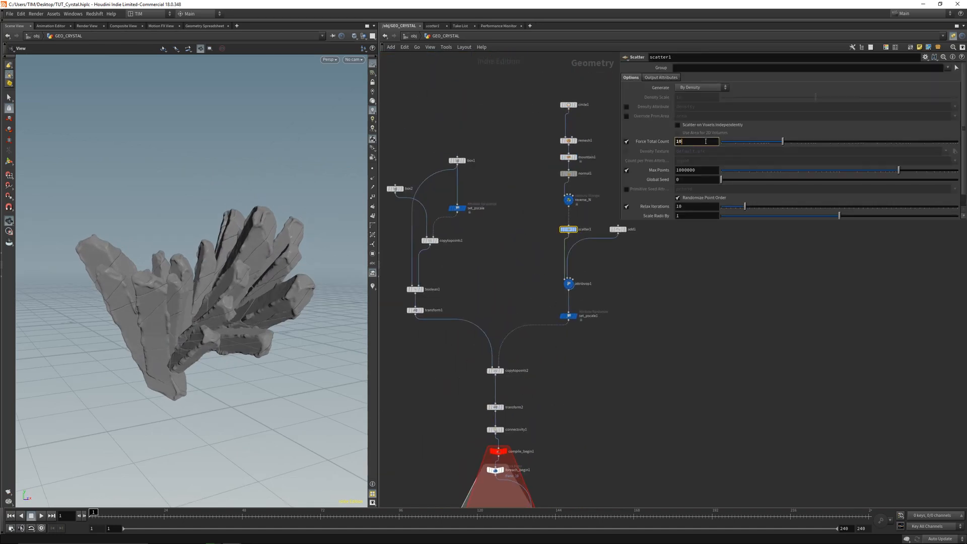
key("Return")
left_click_drag(237, 324, 156, 320)
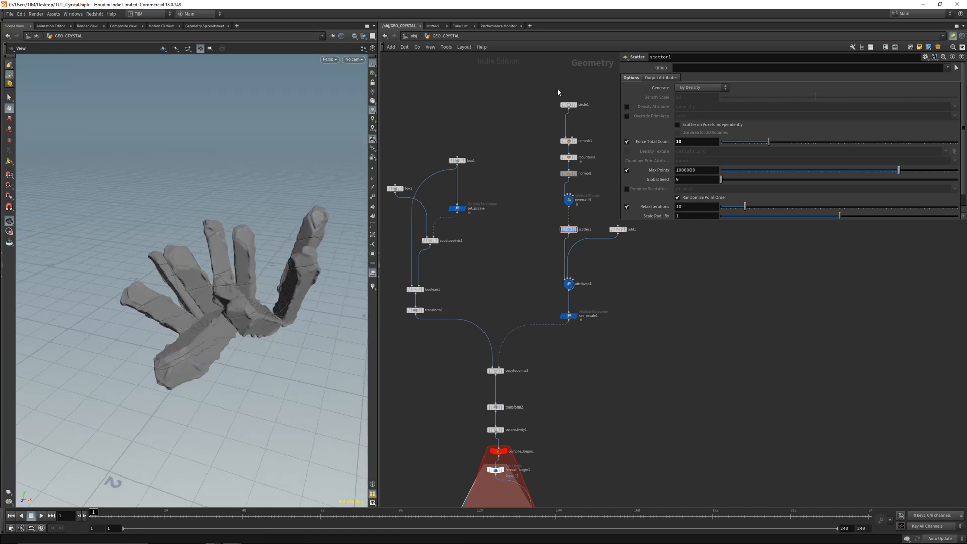
Change the uniform scale of circle1
left_click(568, 104)
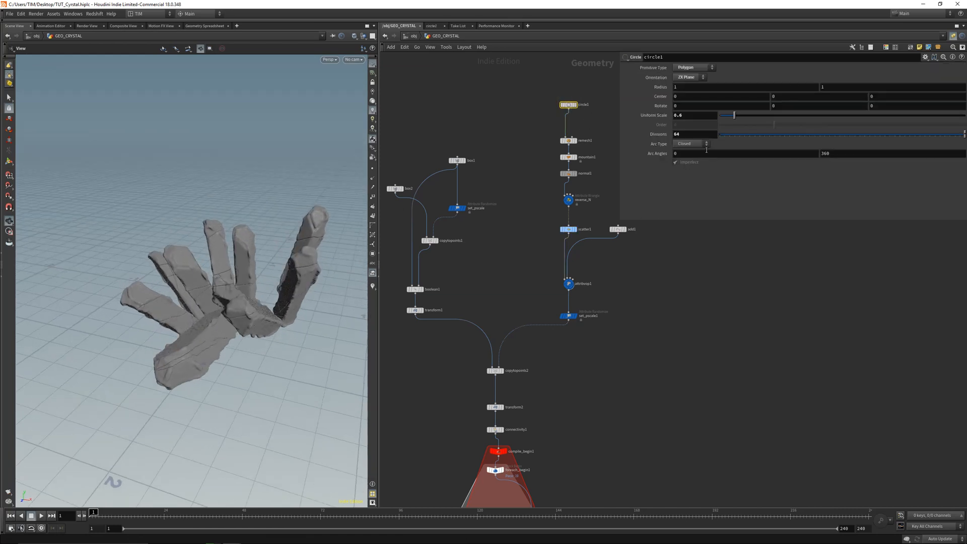
left_click(689, 113)
type("0.")
key("Return")
Set the voxel size of vdbfrompolygons4 to 0.003 and inspect the crystal cluster
middle_click_drag(564, 377, 559, 181)
middle_click_drag(592, 377, 581, 151)
scroll(589, 322, "up", 1)
middle_click_drag(590, 378, 607, 157)
left_click(520, 300)
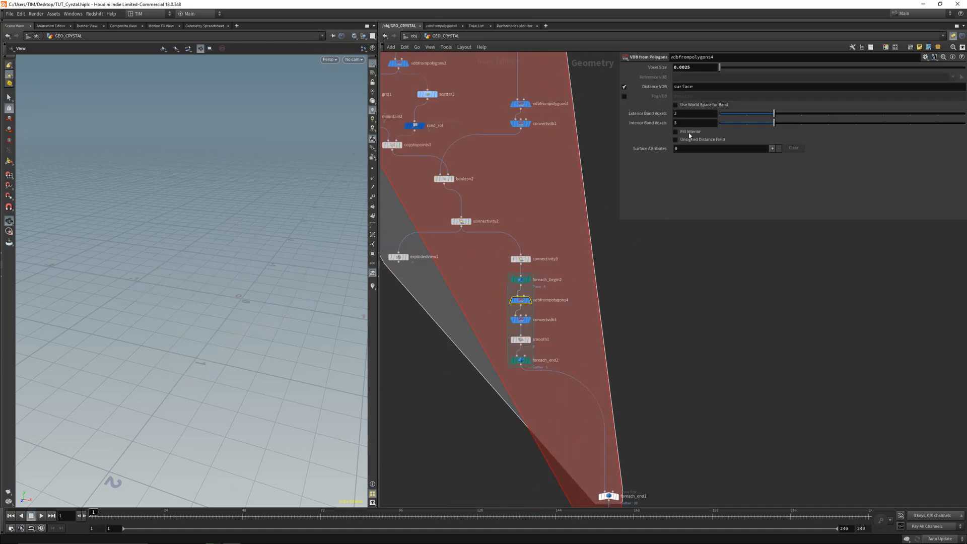
left_click(697, 69)
key("BackSpace")
key("BackSpace")
key("Return")
left_click_drag(151, 272, 274, 294)
Add a Connectivity node after compile_end1 and display its output
middle_click_drag(639, 413, 602, 220)
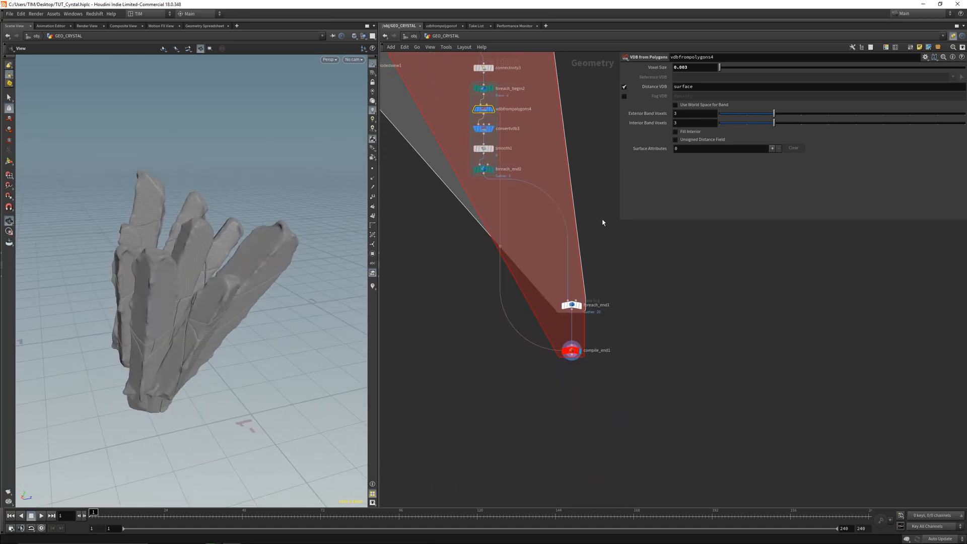
scroll(575, 359, "up", 1)
left_click(571, 353)
left_click(566, 396)
type("ex")
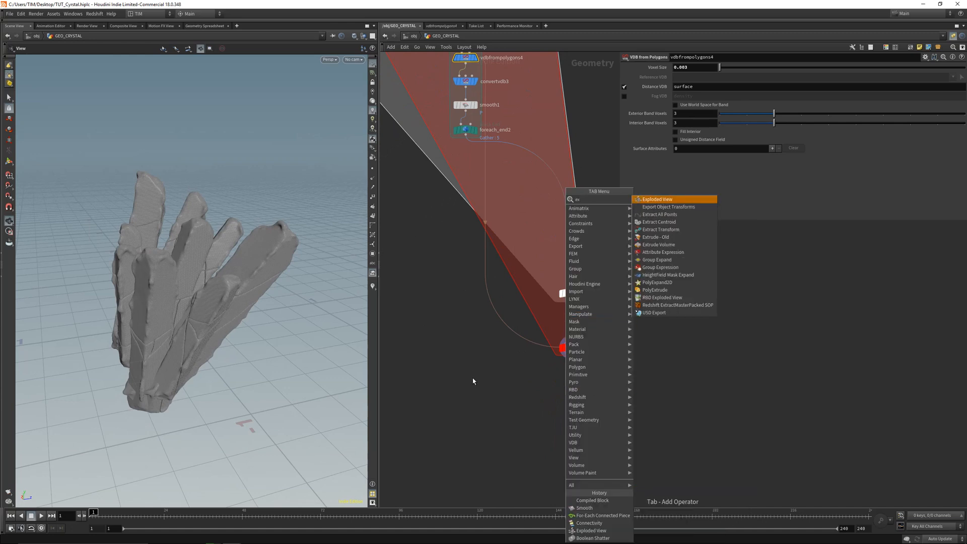
key("BackSpace")
key("BackSpace")
type("co")
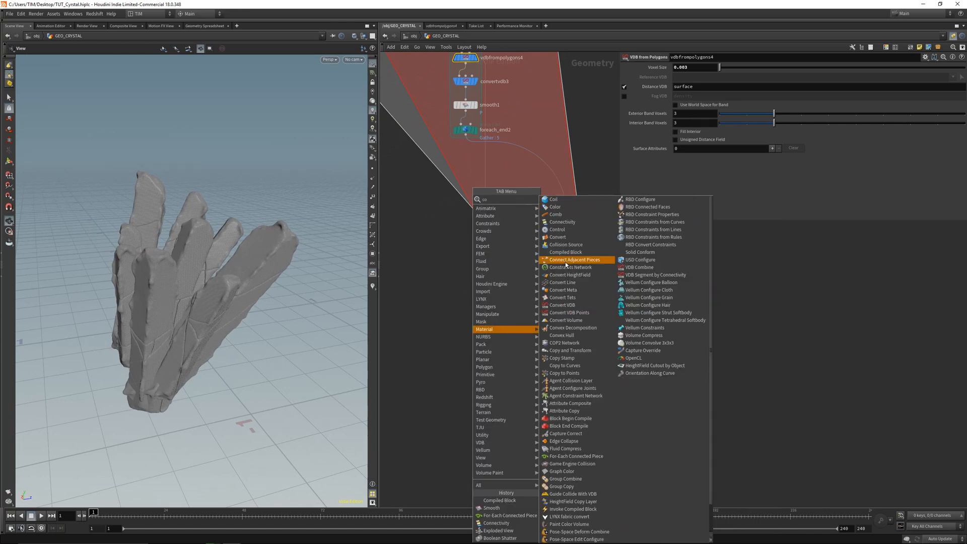
type("nn")
left_click(565, 201)
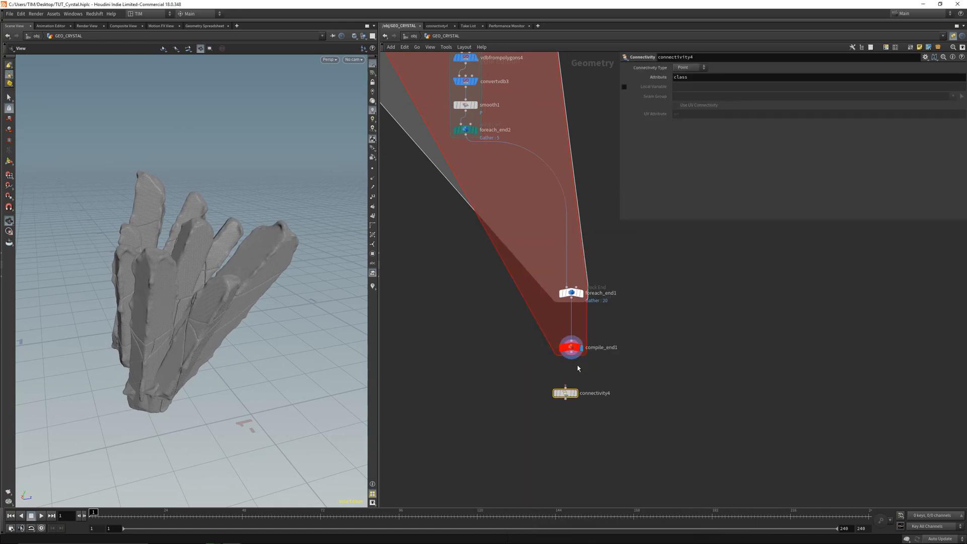
left_click(568, 393)
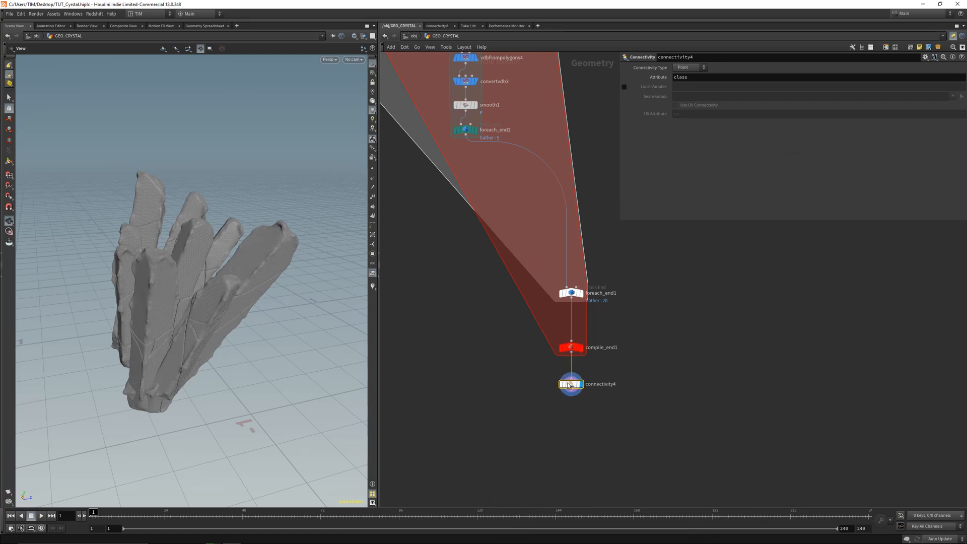
Duplicate explodedview1 below connectivity4 and connect the copy to connectivity4's output
scroll(579, 322, "down", 4)
left_click_drag(443, 135, 584, 395, "alt")
key("y")
left_click_drag(592, 378, 590, 403)
scroll(577, 375, "up", 3)
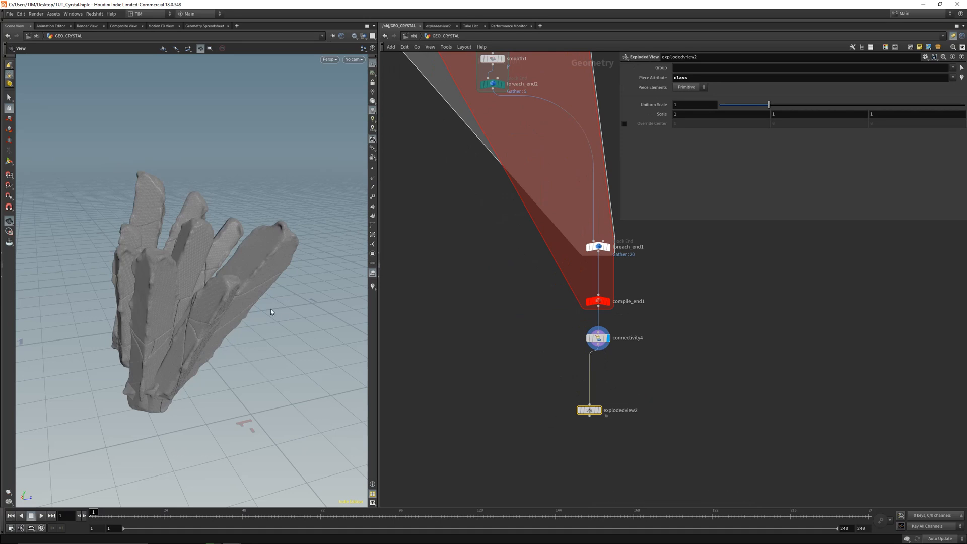
Display the output of explodedview2 and set its uniform scale to 0.01
left_click_drag(233, 297, 255, 310)
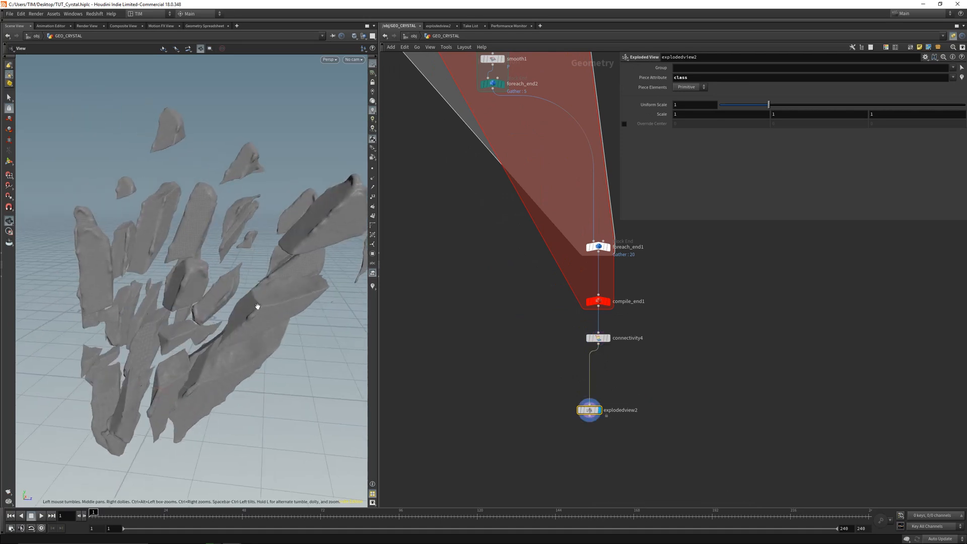
left_click(692, 106)
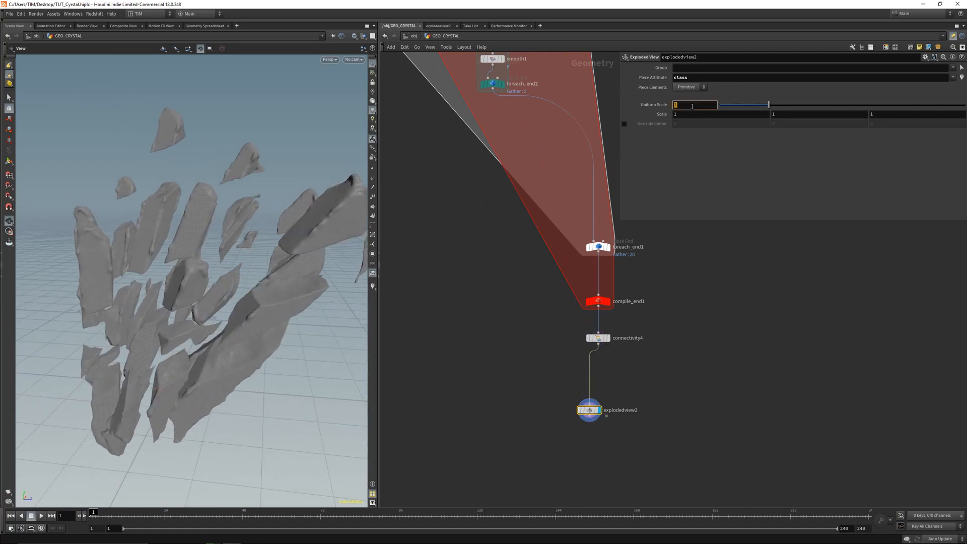
key("Return")
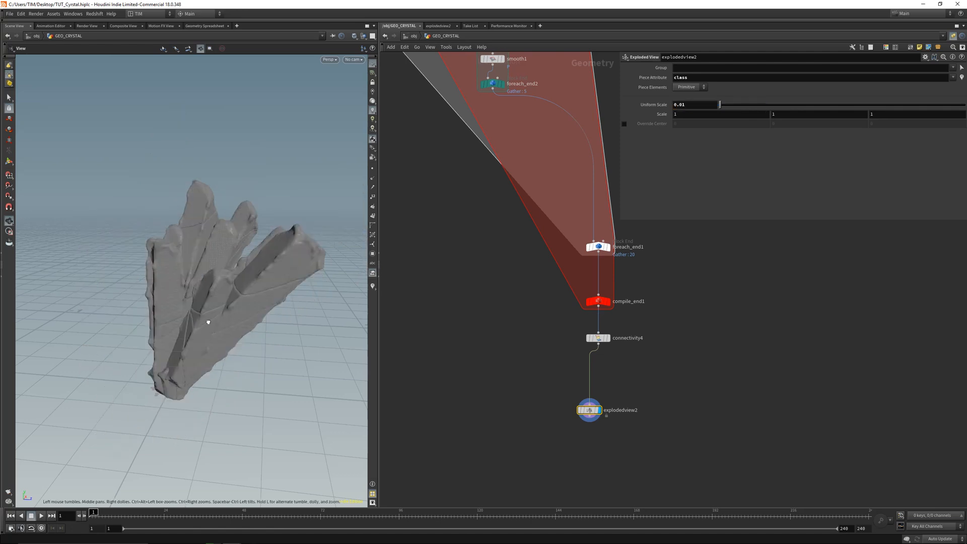
Check the crack gaps up close and set the uniform scale of explodedview2 to 0.005
right_click_drag(210, 322, 330, 140)
left_click_drag(331, 140, 279, 298)
right_click_drag(280, 298, 239, 272)
left_click_drag(239, 272, 241, 262)
left_click(690, 104)
key("BackSpace")
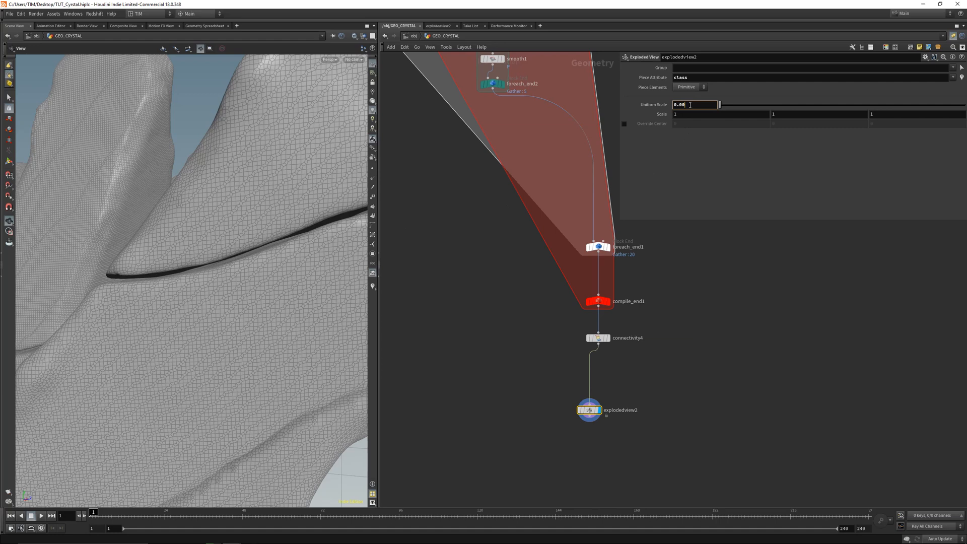
key("Return")
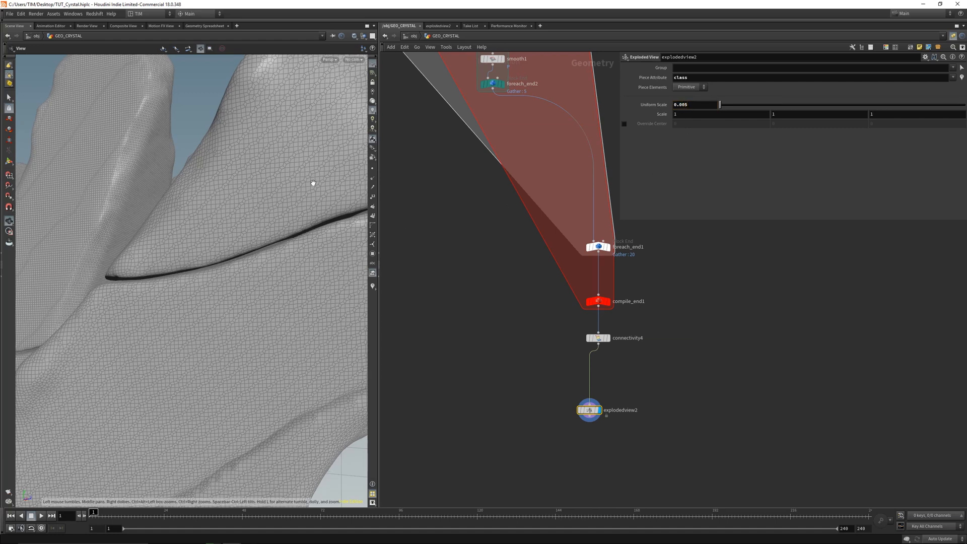
Save the scene and align explodedview2 directly beneath connectivity4
right_click_drag(313, 184, 201, 211)
left_click_drag(201, 212, 262, 270)
key("ctrl+s")
mouse_move(591, 412)
left_click_drag(590, 412, 599, 385)
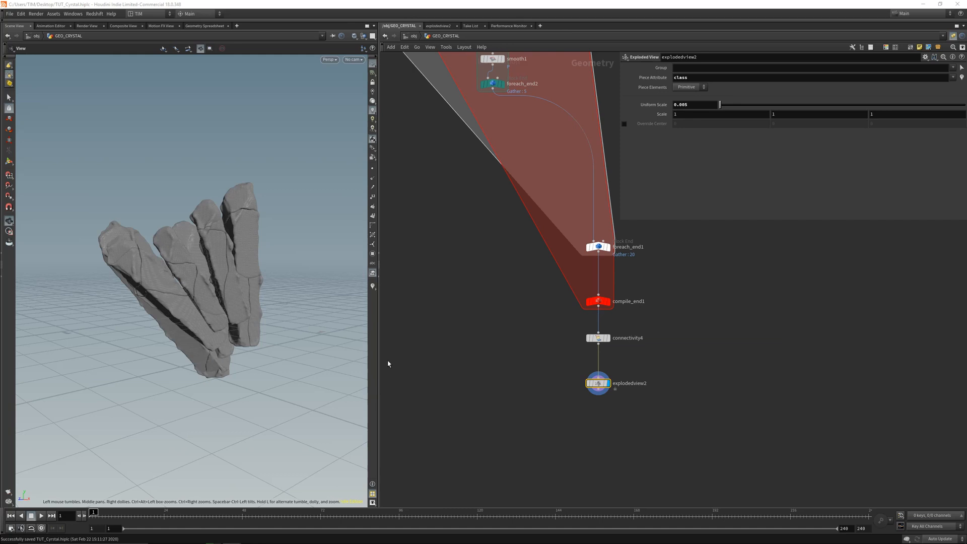
Inspect the cracked crystals from several angles and check the node information of explodedview2
left_click_drag(209, 304, 216, 339)
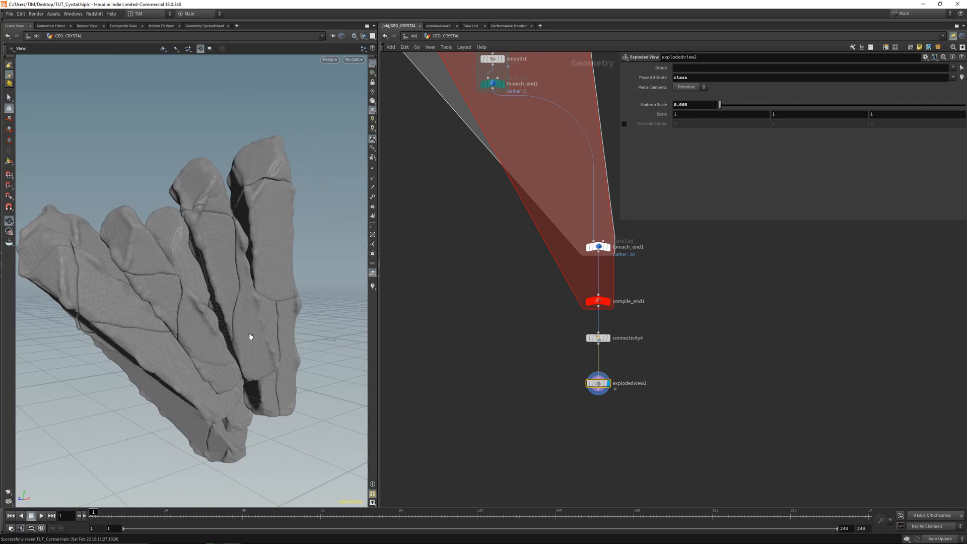
left_click_drag(250, 336, 211, 321)
middle_click(599, 386)
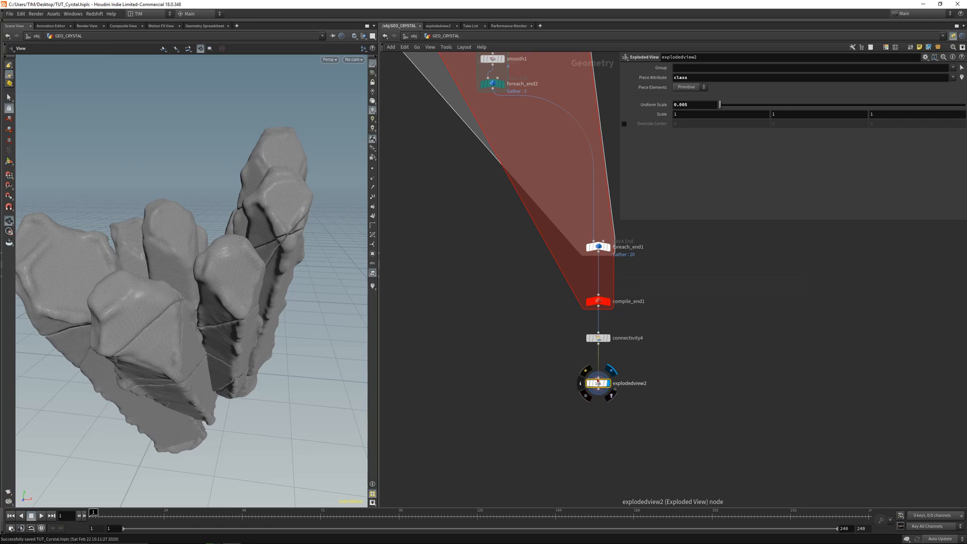
left_click_drag(341, 316, 231, 322)
Add a Material node after explodedview2, aligned beneath it, and display its output
scroll(576, 392, "down", 3)
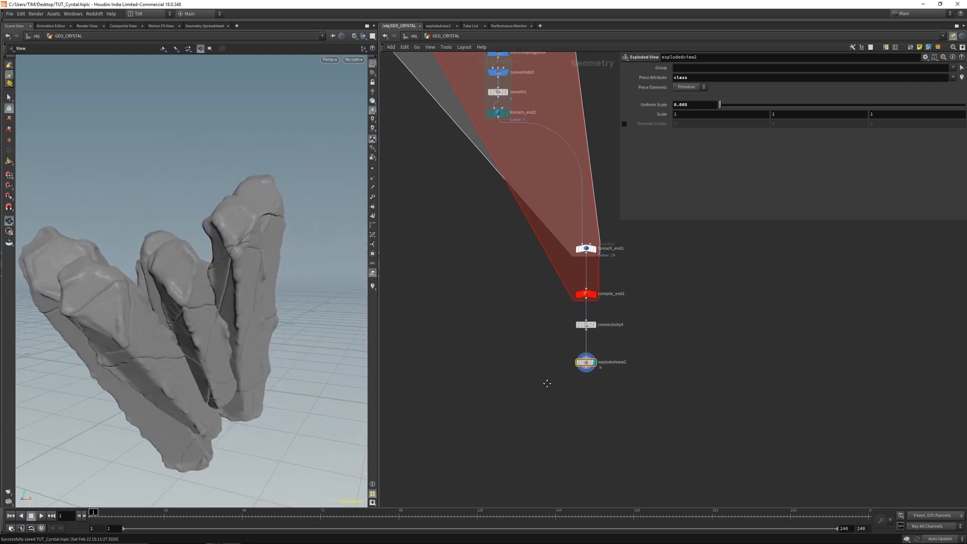
key("Tab")
type("mate")
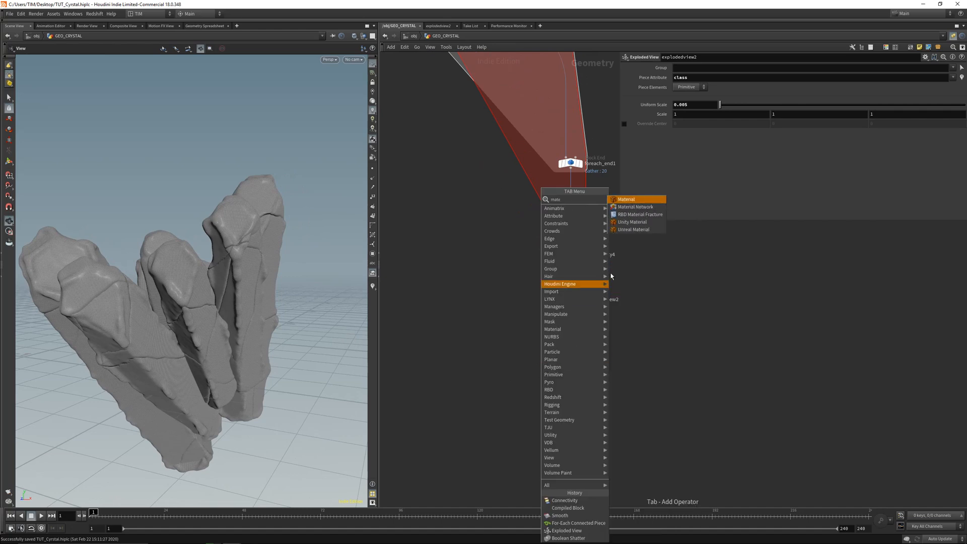
left_click(626, 200)
left_click(567, 349)
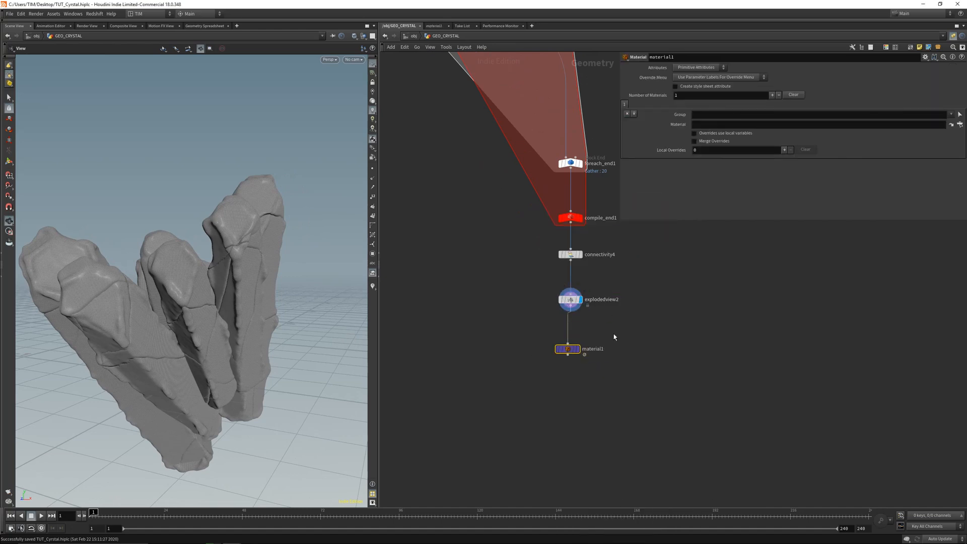
left_click(577, 349)
left_click_drag(573, 350, 576, 354)
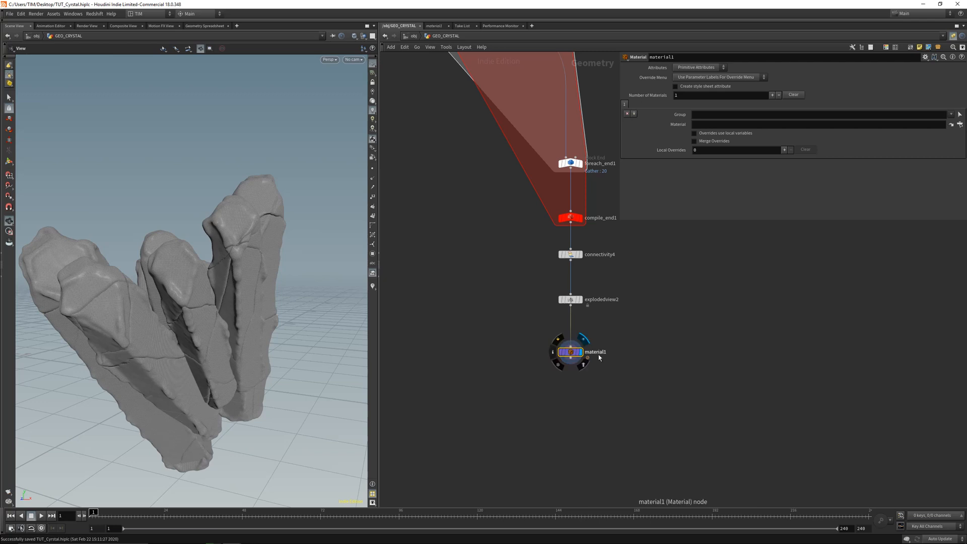
Rename the Material node to MAT
double_click(597, 353)
type("MAT")
key("Return")
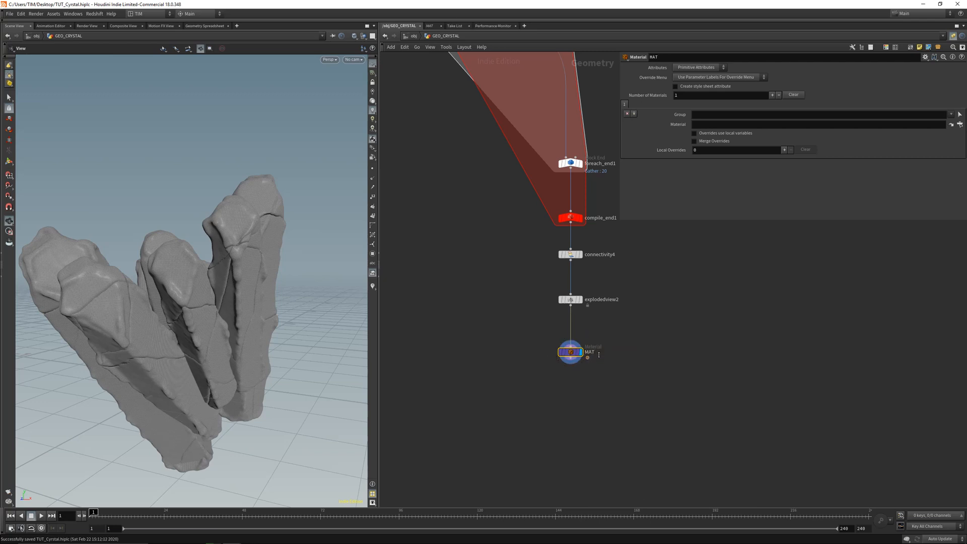
middle_click(571, 355)
Go up to the object level and add a SHOP Network beside GEO_CRYSTAL
key("u")
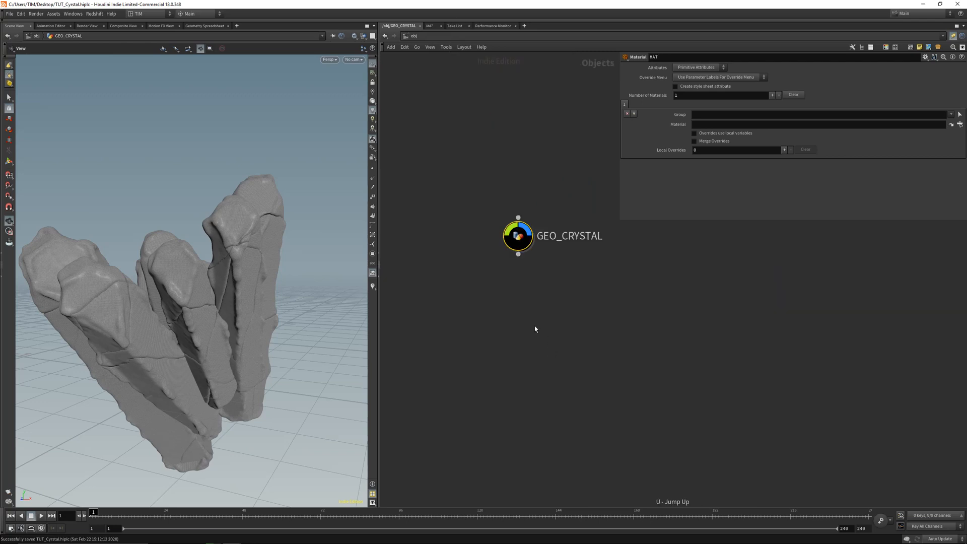
left_click(602, 315)
key("Tab")
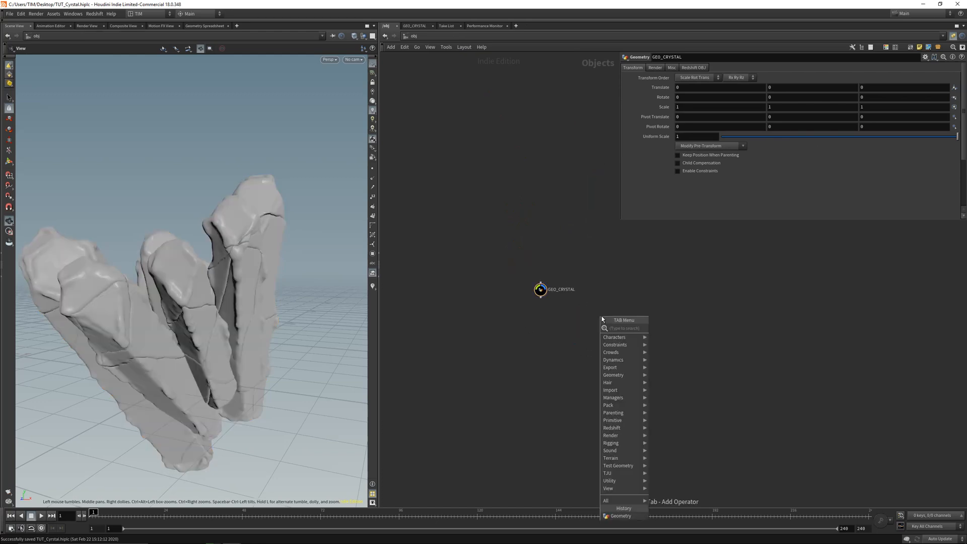
type("sho")
key("Return")
left_click(630, 313)
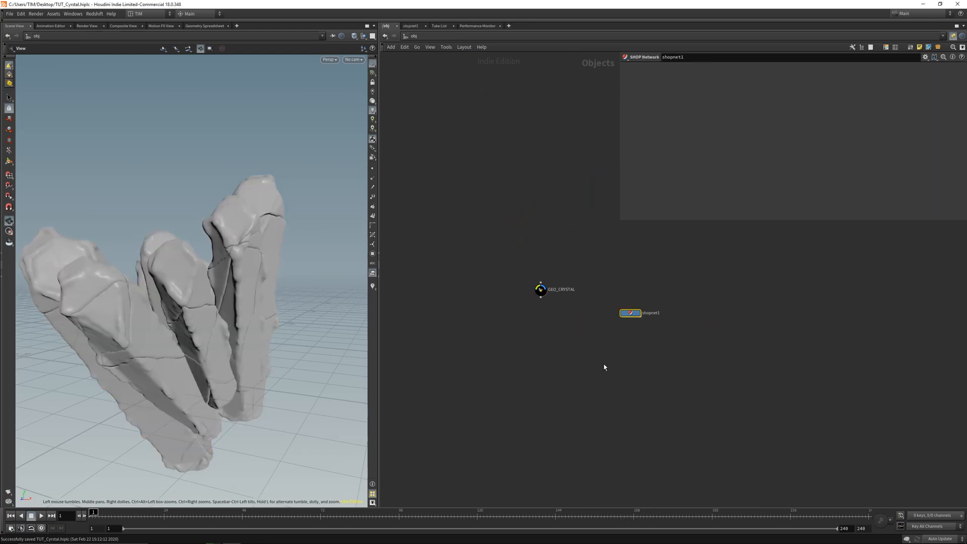
Add a ROP Network below the SHOP Network
key("Tab")
type("r")
key("Escape")
key("Tab")
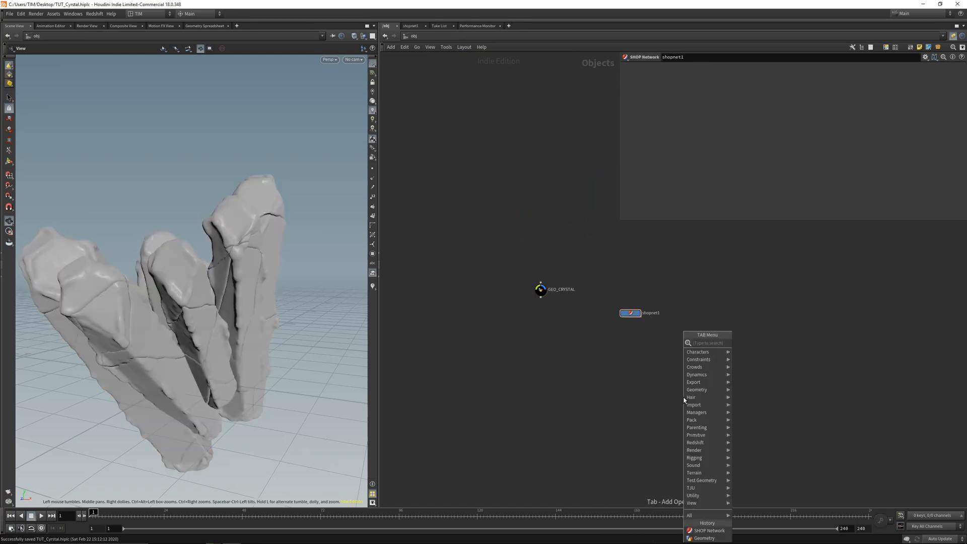
key("Escape")
key("Tab")
mouse_move(684, 387)
left_click(755, 371)
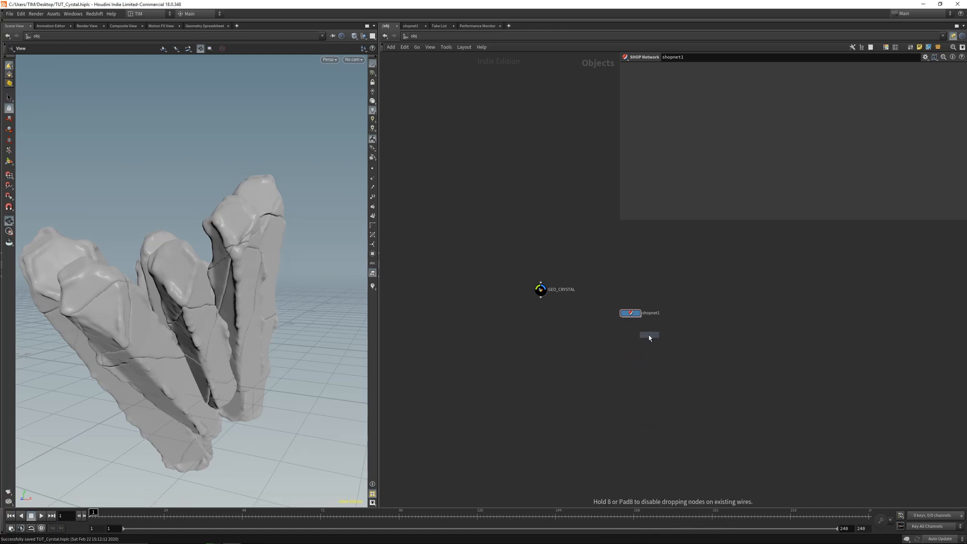
left_click(632, 335)
Color the SHOP and ROP network nodes red
scroll(608, 296, "up", 4)
left_click_drag(613, 289, 725, 391)
key("c")
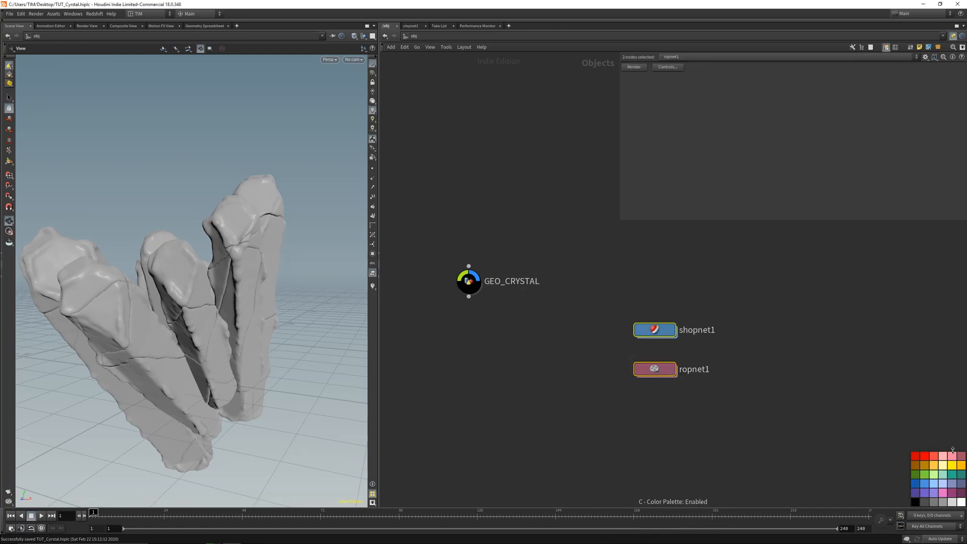
left_click(924, 455)
Rename the SHOP Network to REDSHIFT and the ROP Network to OUT
left_click(700, 341)
double_click(697, 331)
type("REDSHIFT")
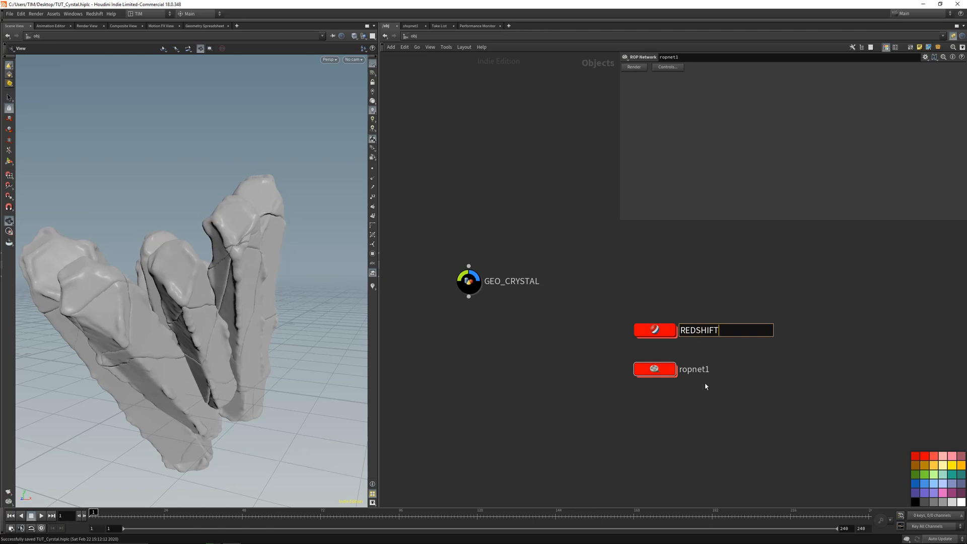
key("Return")
double_click(694, 370)
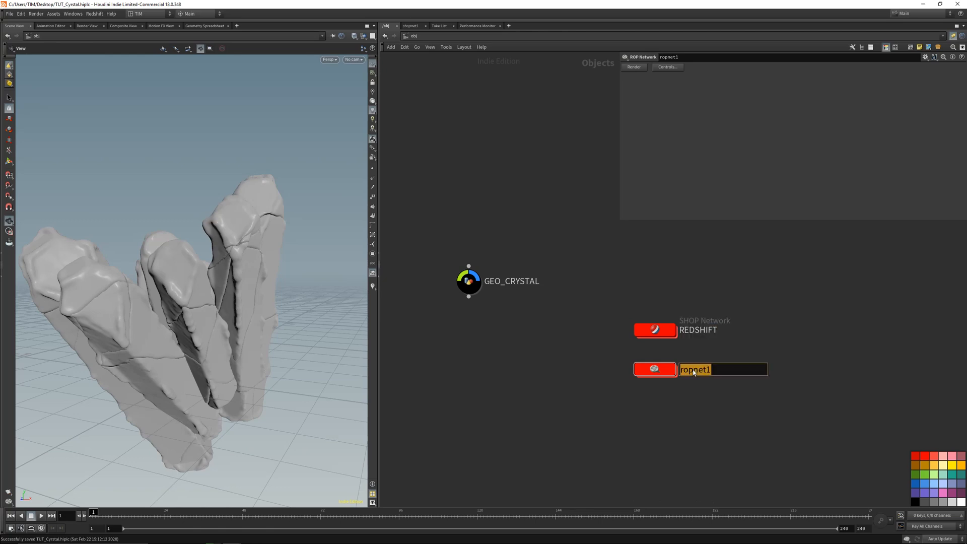
key("BackSpace")
type("OUT")
key("Return")
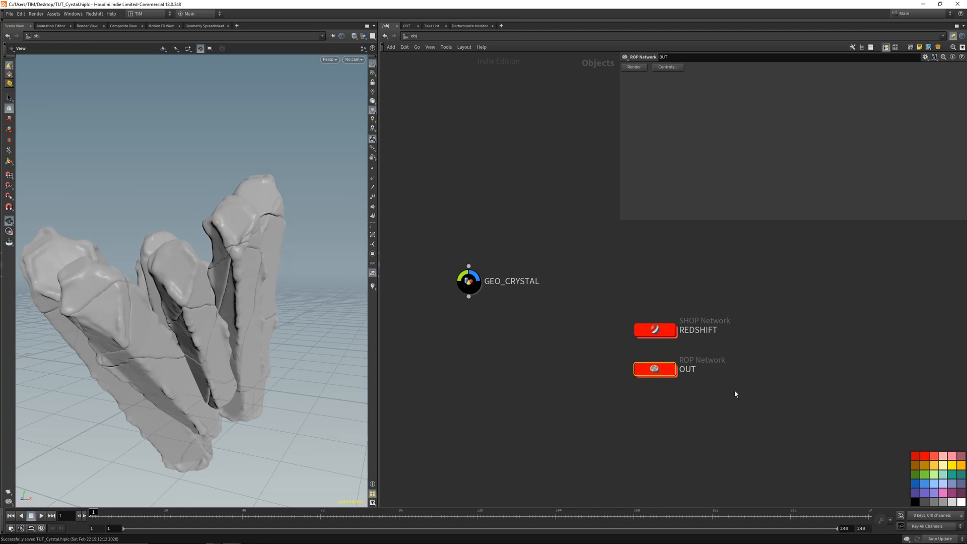
Enter the OUT network and add a Redshift render node
key("Return")
key("Tab")
type("redshift")
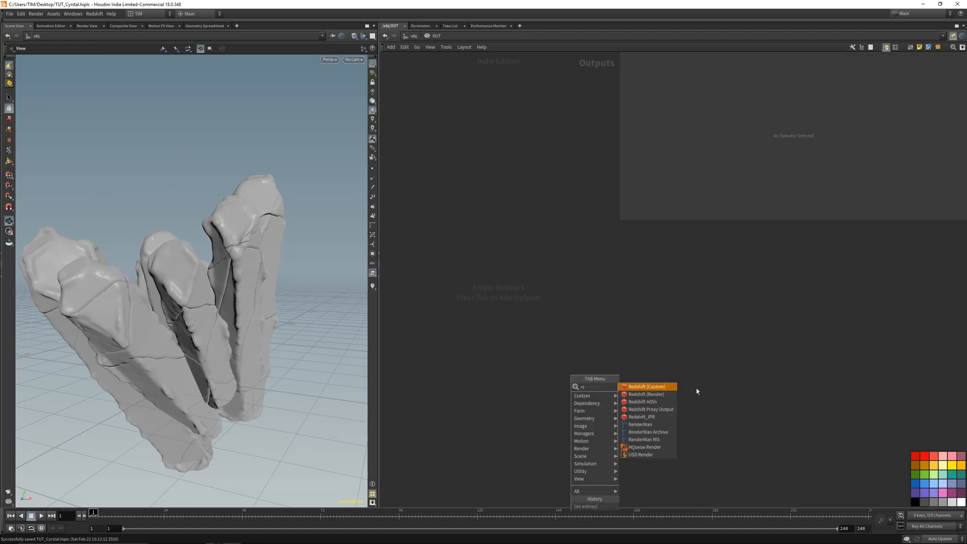
key("Return")
left_click(524, 337)
Rename the Redshift render node to RS_OUT_001 and enlarge its parameter area to show more settings
double_click(584, 347)
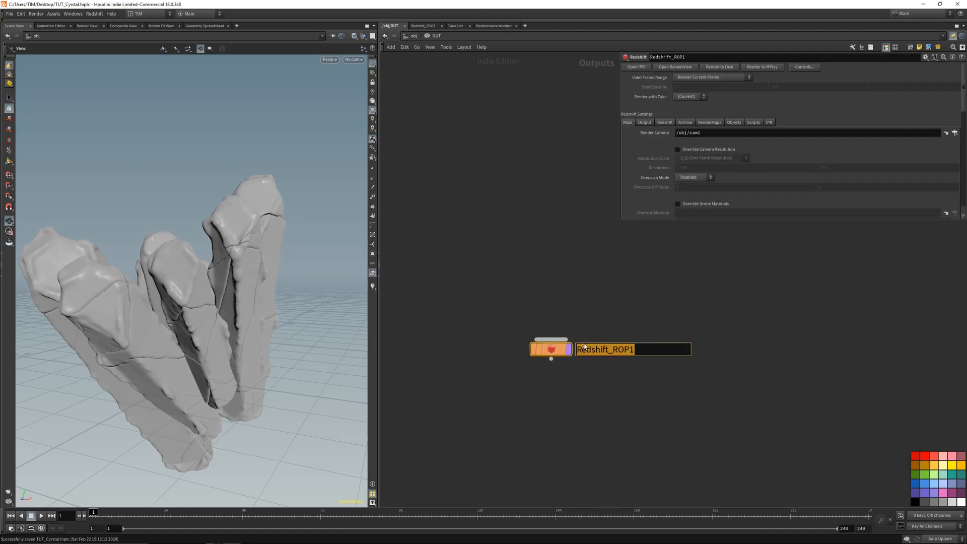
type("RS_OUT_")
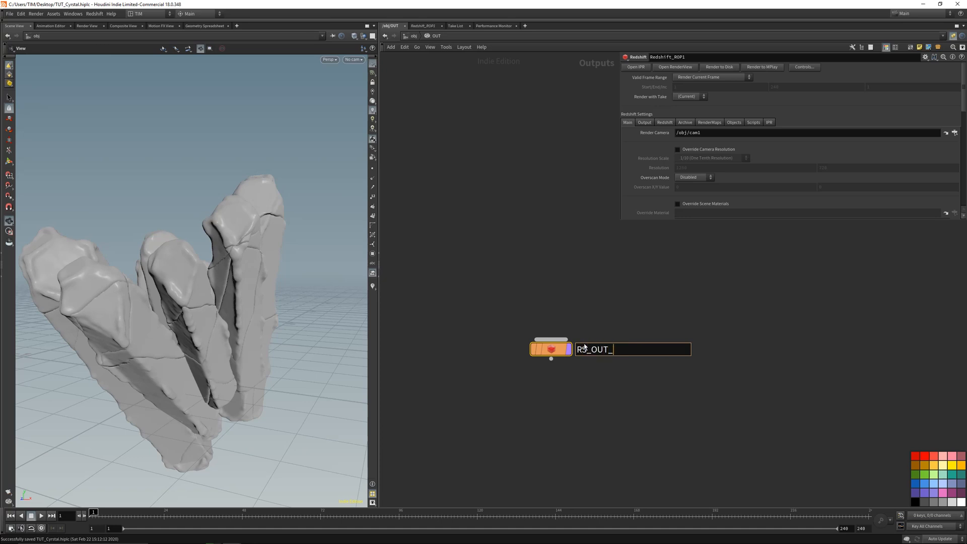
type("001")
key("Return")
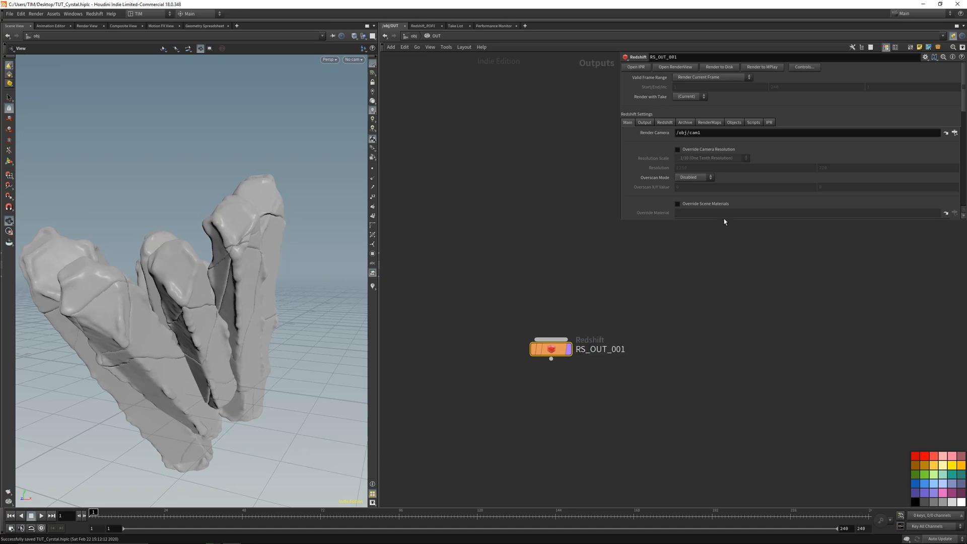
left_click_drag(723, 221, 757, 394)
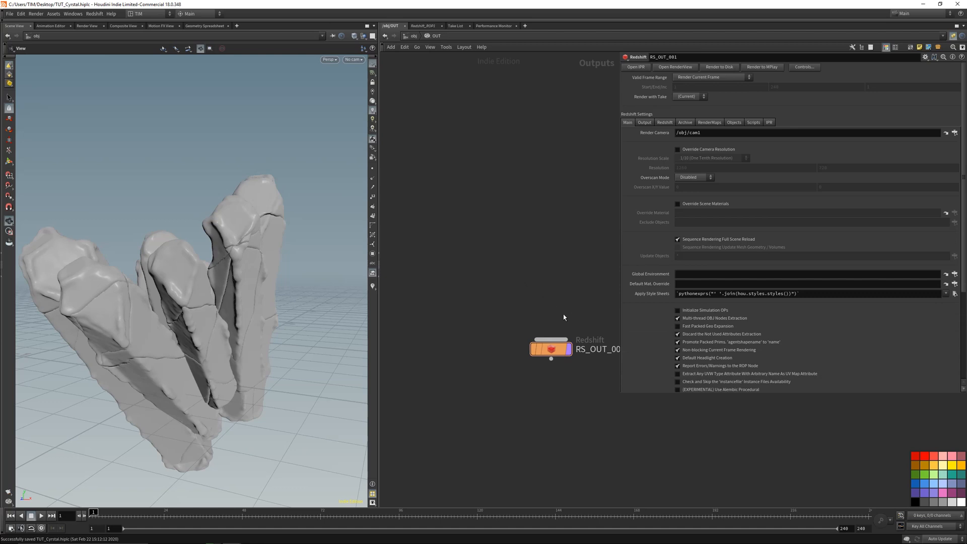
Return to the object level and add a Camera below GEO_CRYSTAL
key("u")
key("Tab")
type("ca")
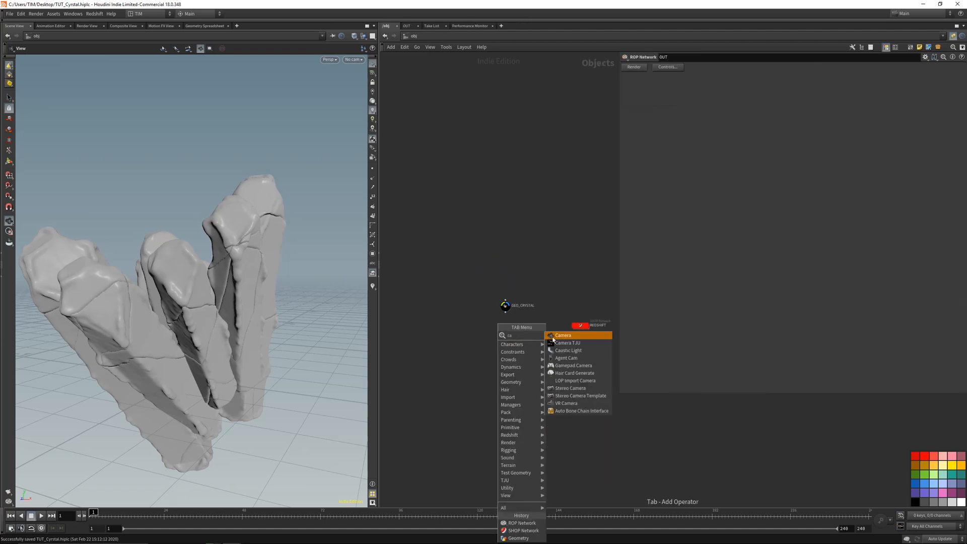
left_click(566, 337)
left_click(498, 367)
scroll(505, 360, "up", 2)
left_click(353, 59)
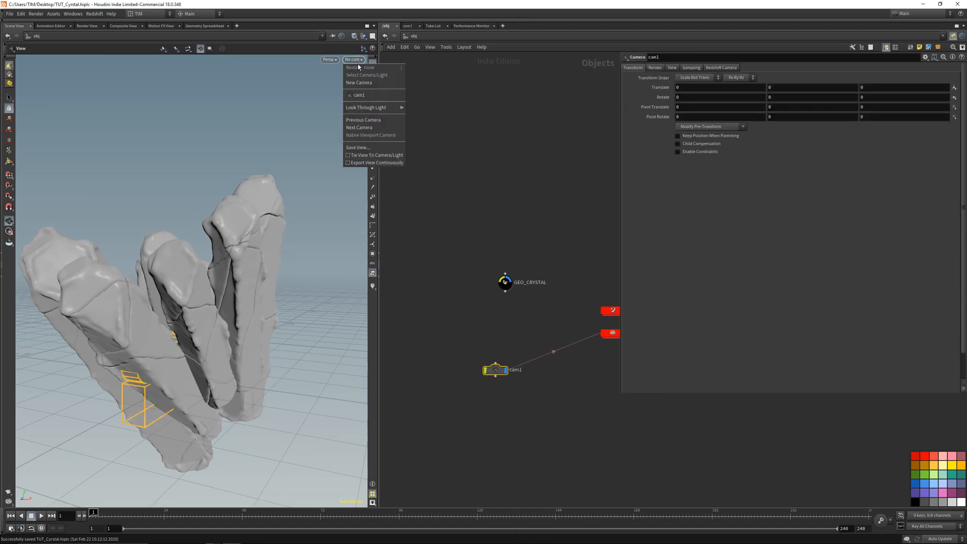
left_click(373, 95)
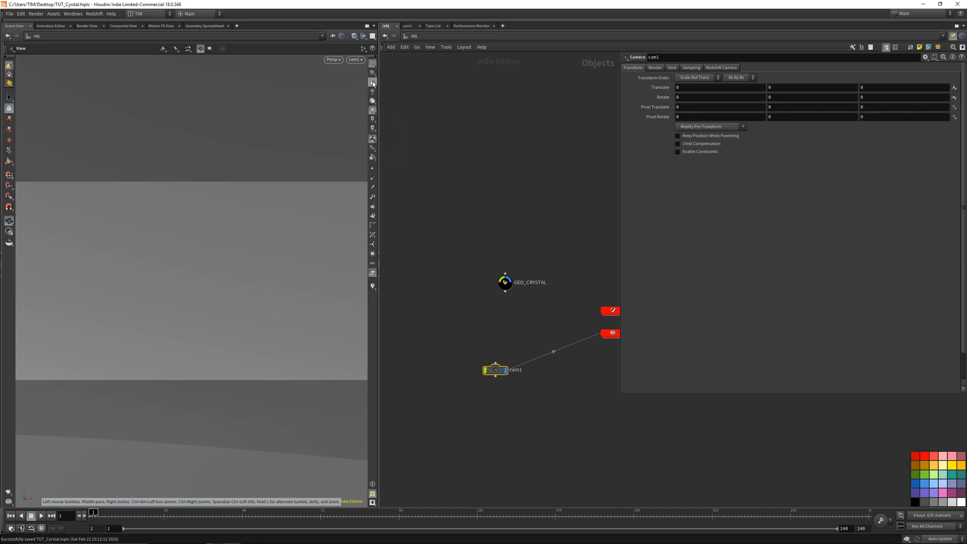
left_click(373, 83)
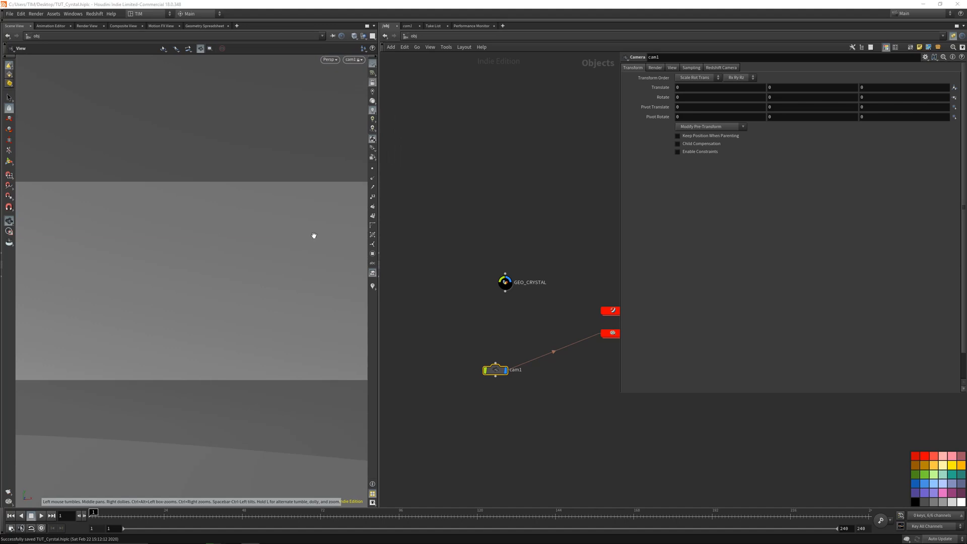
left_click(374, 83)
right_click_drag(214, 274, 209, 237)
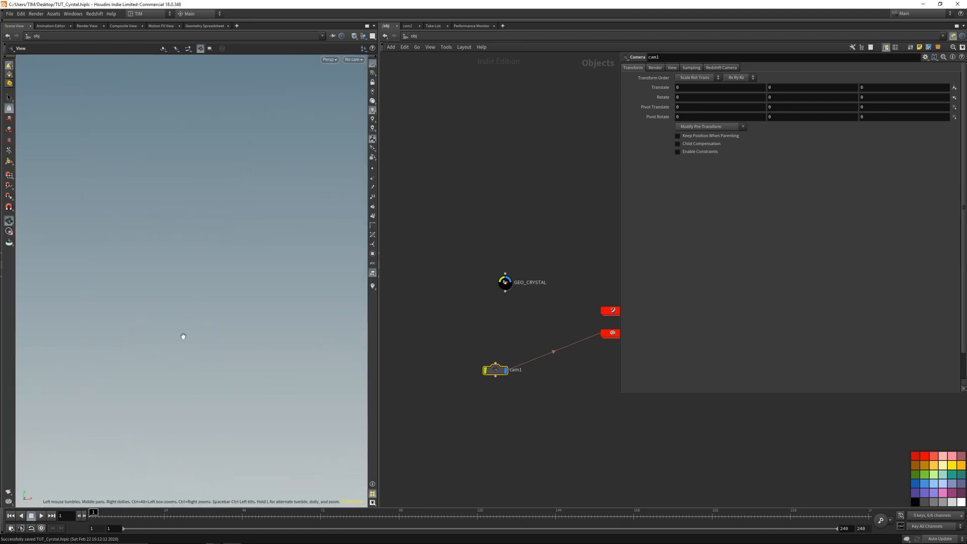
Frame the crystal cluster, look through cam1 and lock the camera to the view
key("g")
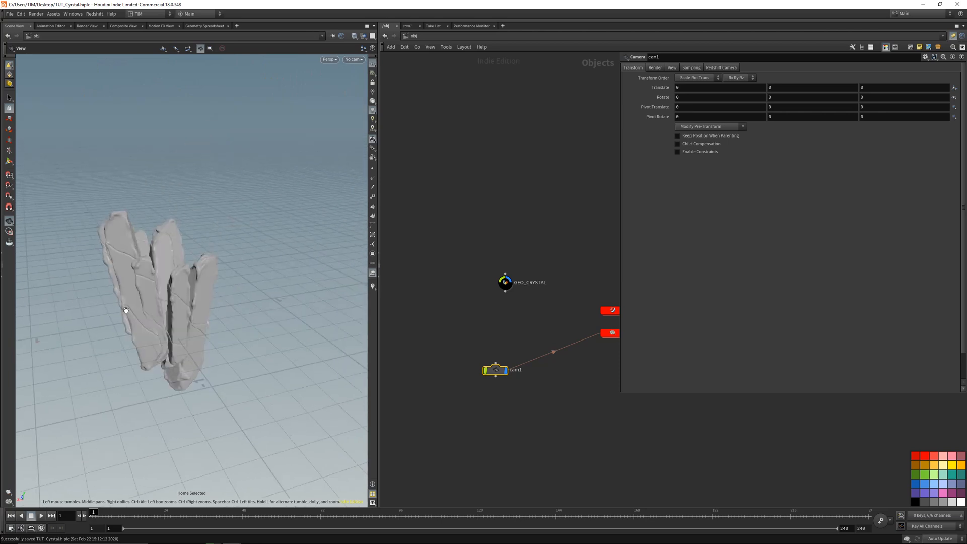
left_click_drag(126, 310, 112, 320)
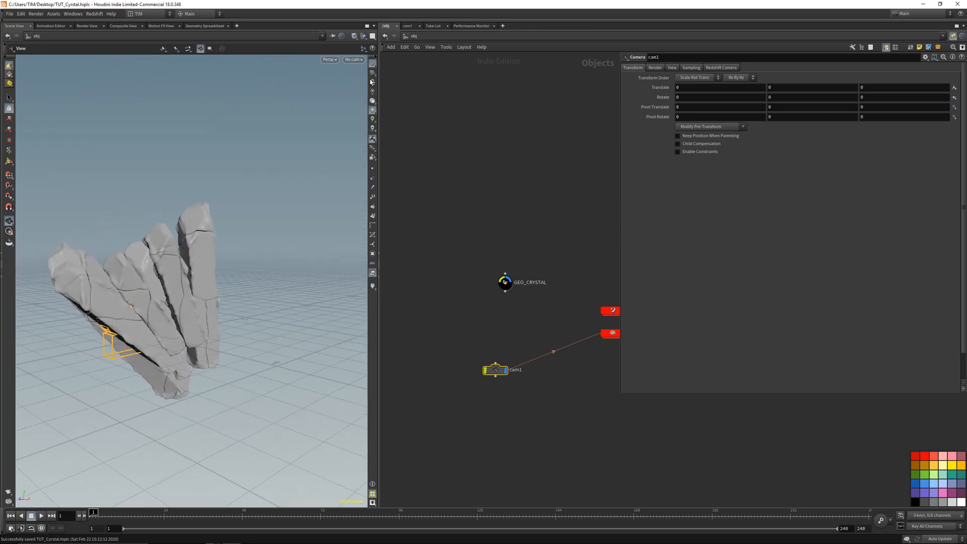
left_click(354, 59)
left_click(374, 90)
left_click(372, 86)
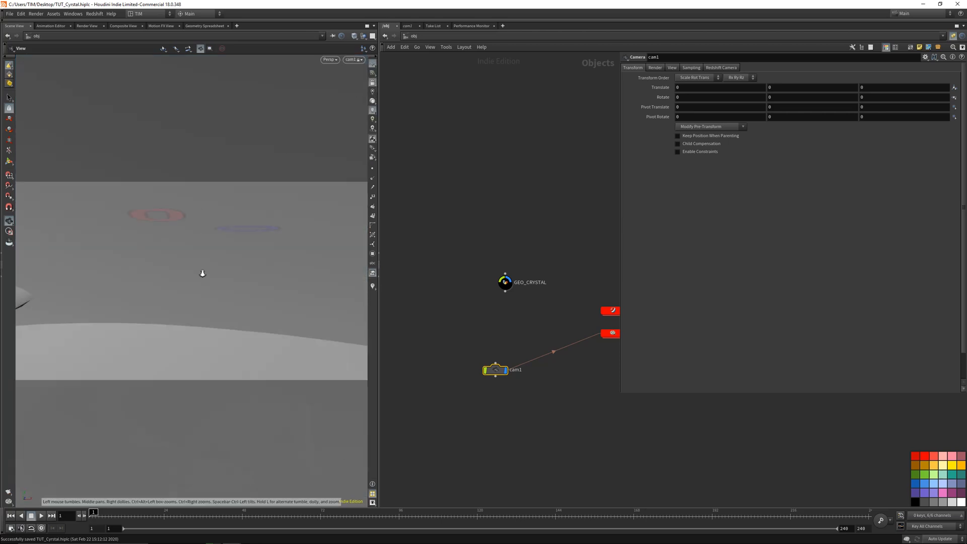
Reframe the crystal cluster through the locked cam1 view and set the camera resolution to 2048 by 871
right_click_drag(203, 274, 262, 220)
left_click_drag(262, 220, 209, 280)
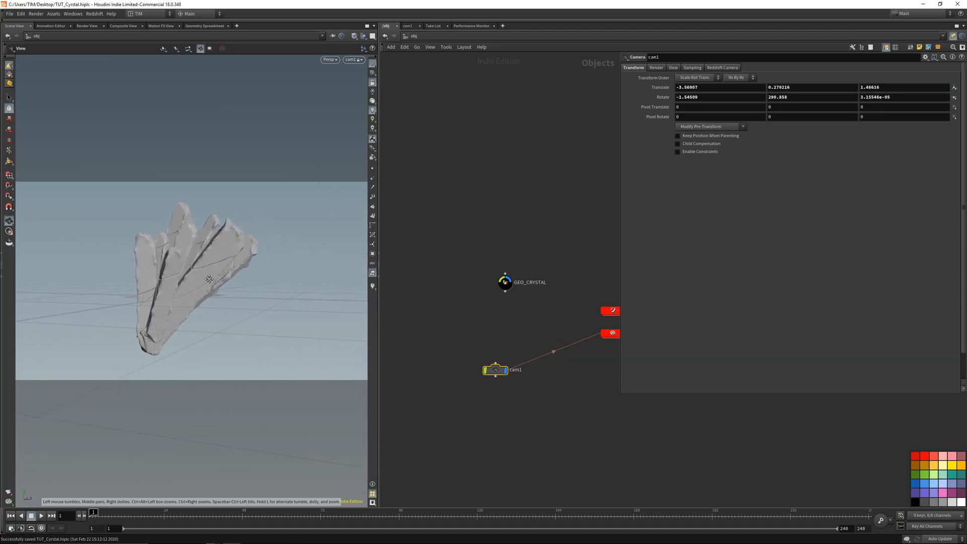
left_click(674, 68)
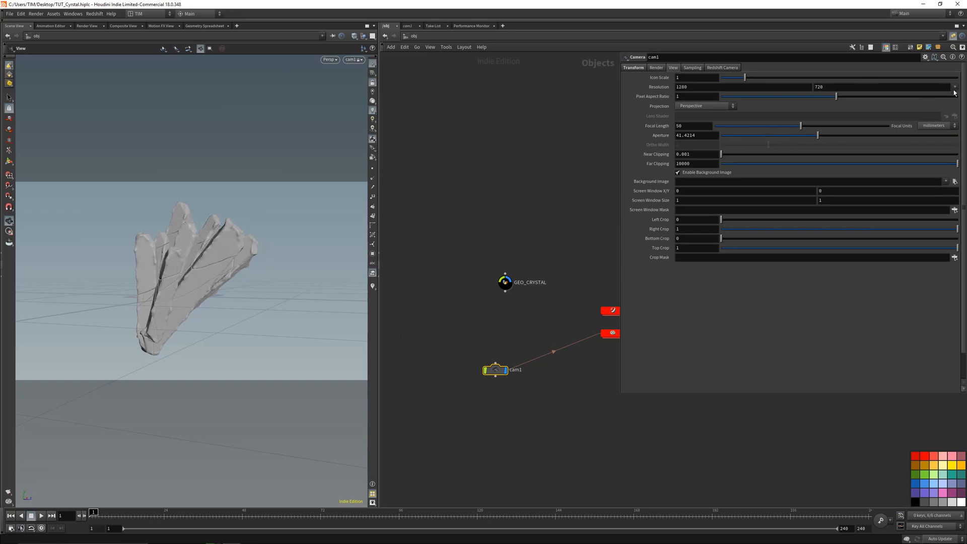
left_click(954, 87)
left_click(721, 86)
type("20")
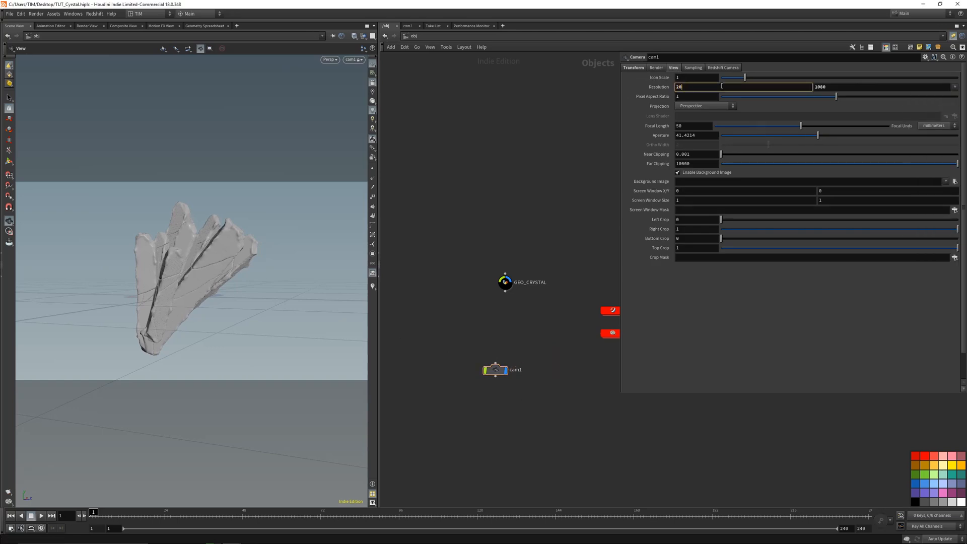
type("48")
key("Tab")
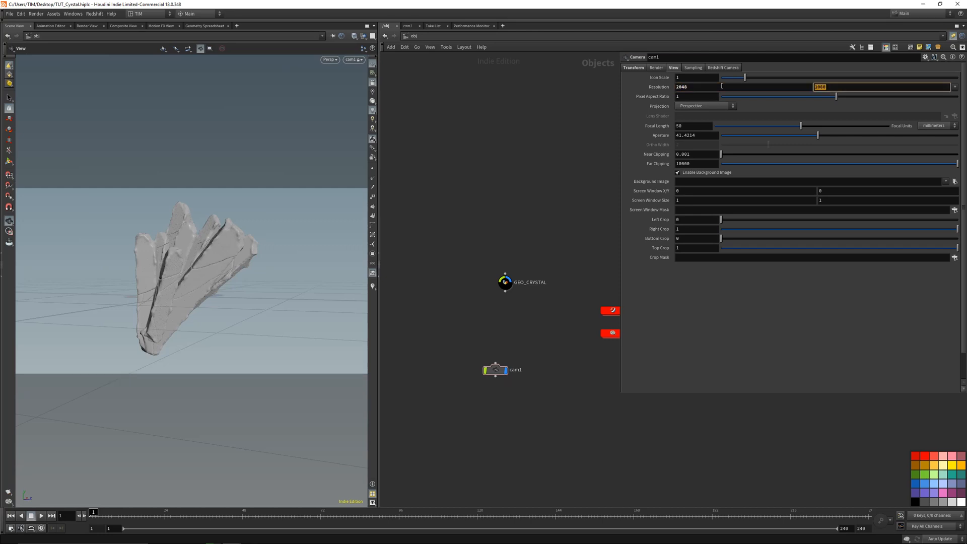
type("871")
key("Return")
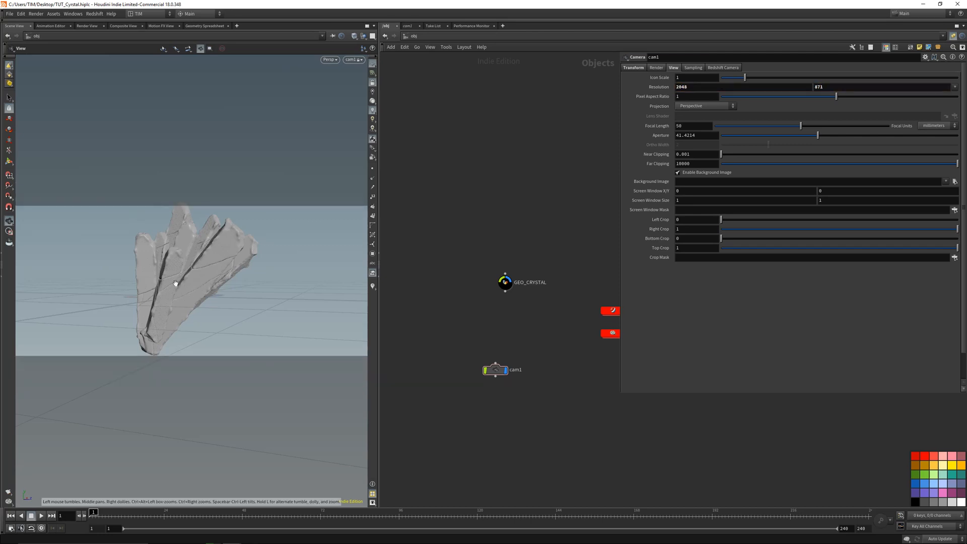
Pull the camera back slightly from the crystal cluster, and save the scene
left_click_drag(180, 281, 182, 279)
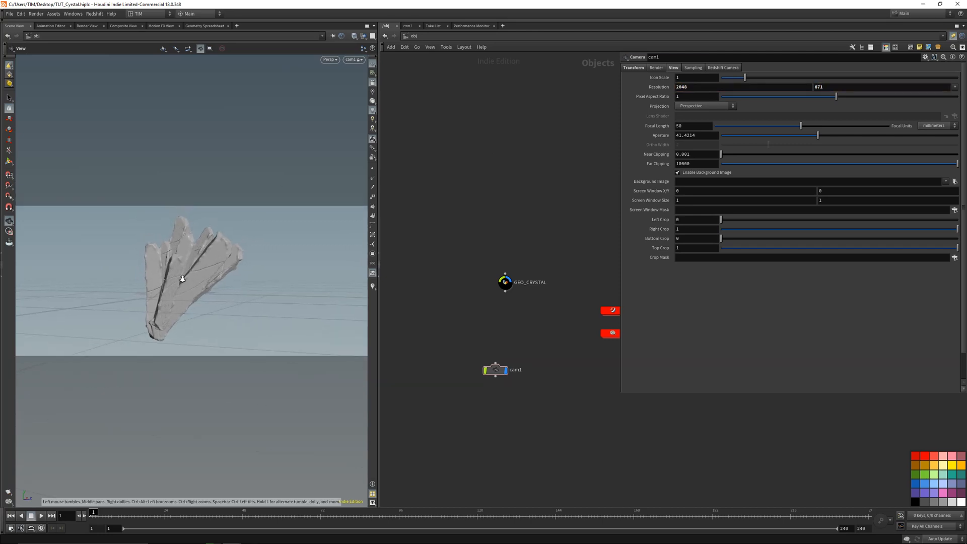
key("ctrl+s")
left_click_drag(496, 370, 505, 399)
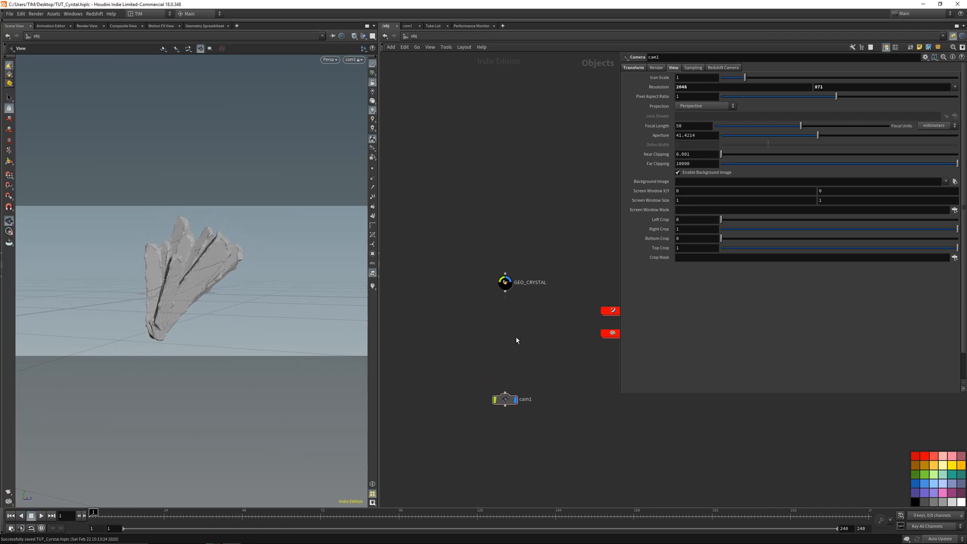
Add an RSLightDome below the OUT network and rename it RS_LIGHTDOME_001
middle_click_drag(516, 340, 419, 339)
key("Tab")
type("rs")
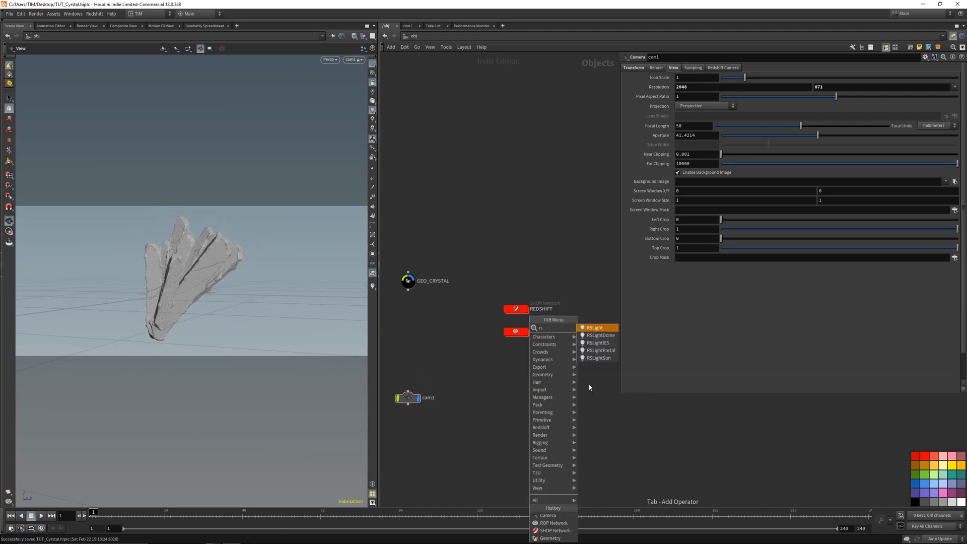
left_click(600, 334)
left_click(519, 375)
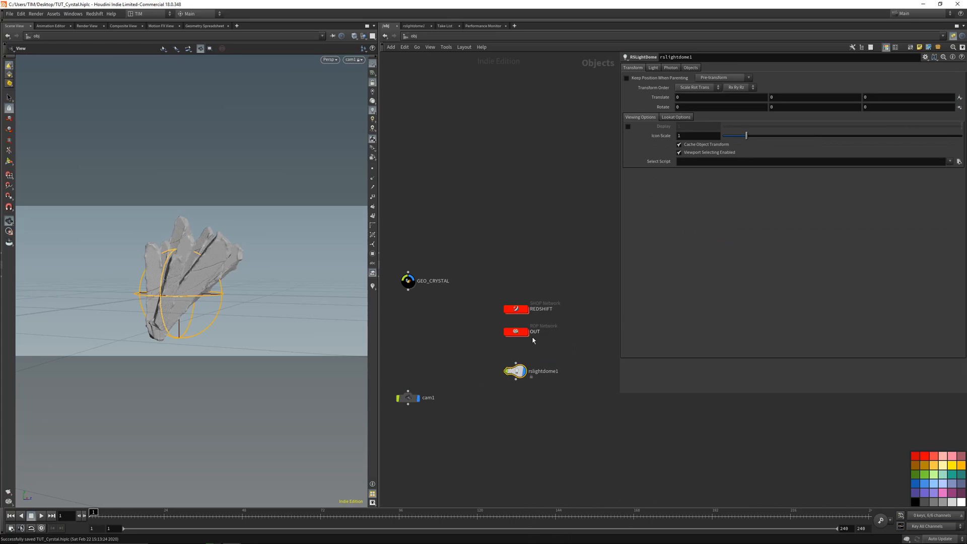
scroll(528, 391, "up", 3)
double_click(541, 363)
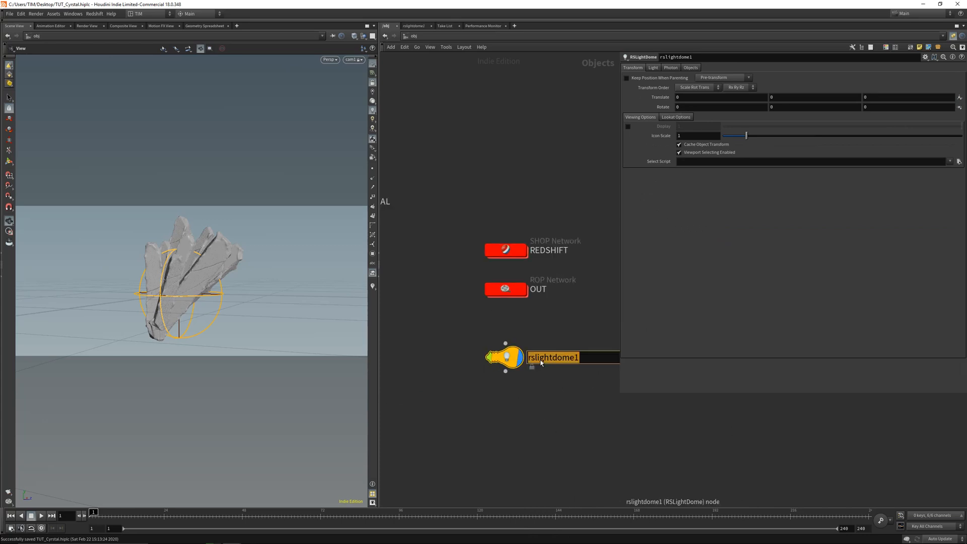
type("RS_LIGHT_")
key("BackSpace")
type("DOME_001")
key("Return")
Load GSG_PRO_STUDIOS_METAL_001_sm.exr from E:/HDRI/HDRI/HDRI_EP_PROSTUDIOSMETAL/HDRIs/ as the dome light's map
left_click(652, 67)
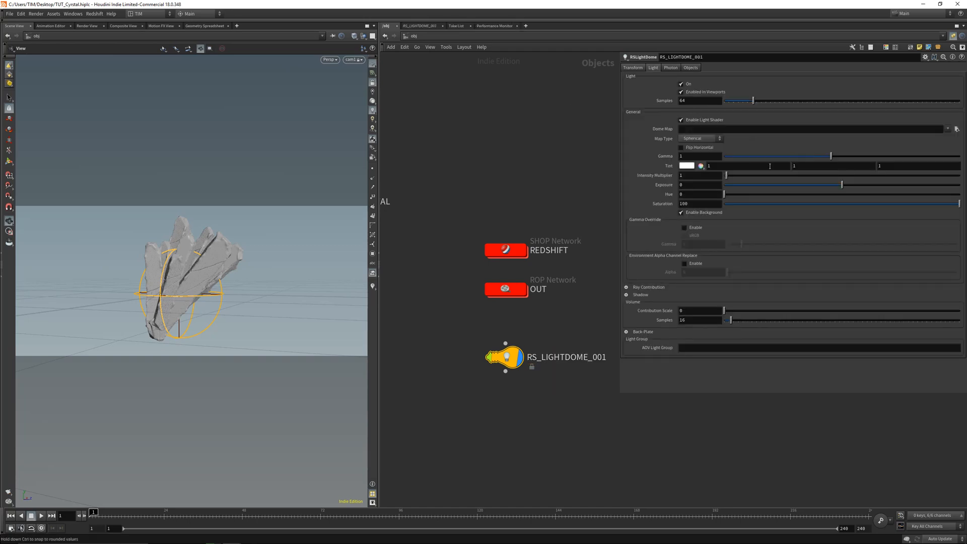
left_click(956, 129)
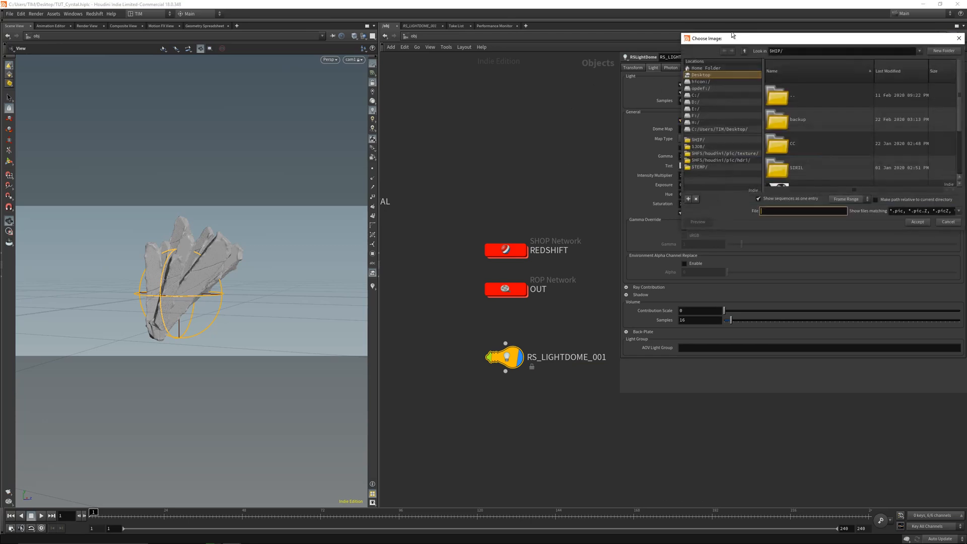
left_click_drag(728, 280, 780, 389)
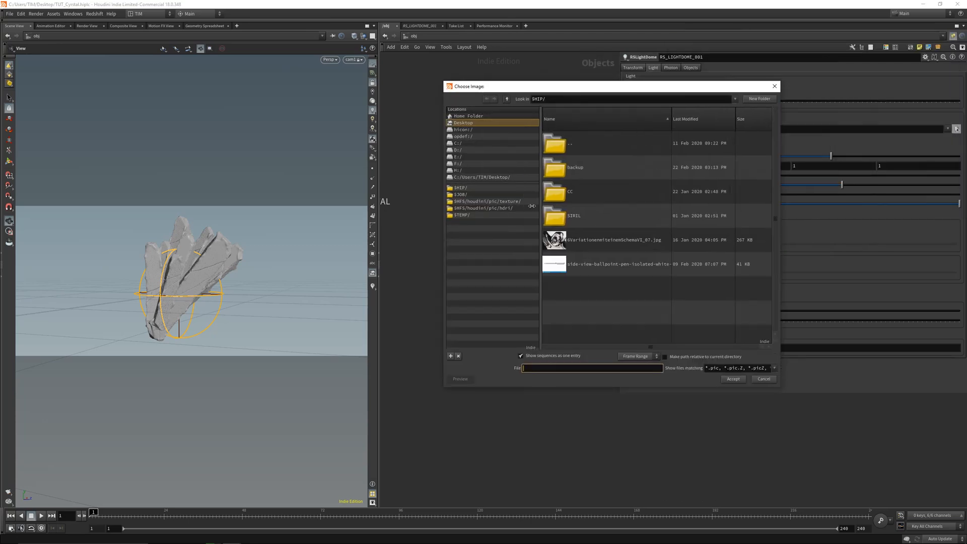
left_click(470, 158)
double_click(589, 266)
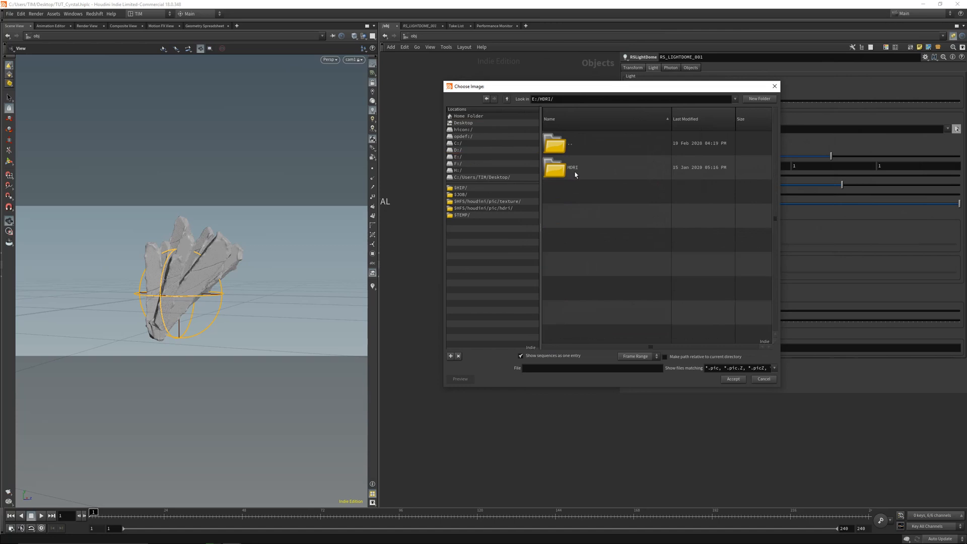
double_click(574, 169)
double_click(596, 168)
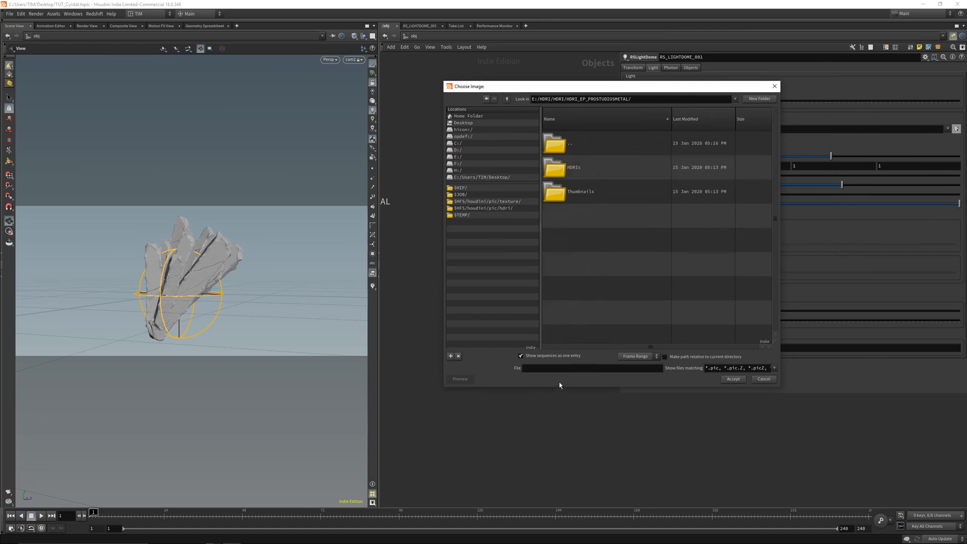
double_click(575, 168)
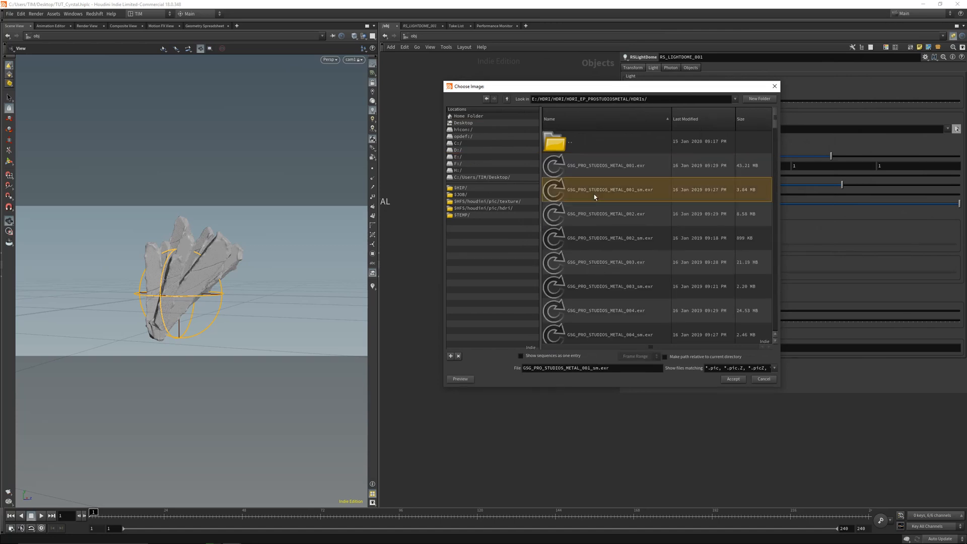
double_click(593, 195)
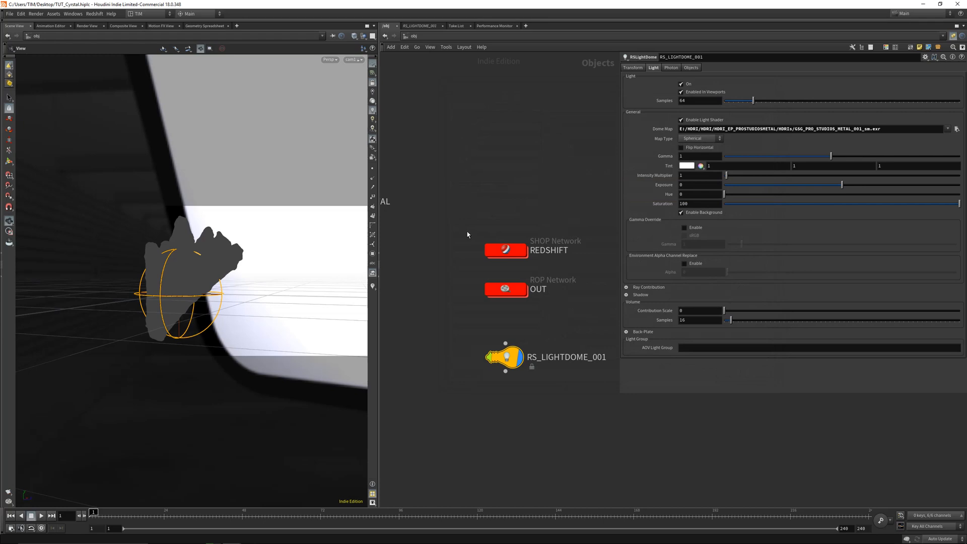
key("h")
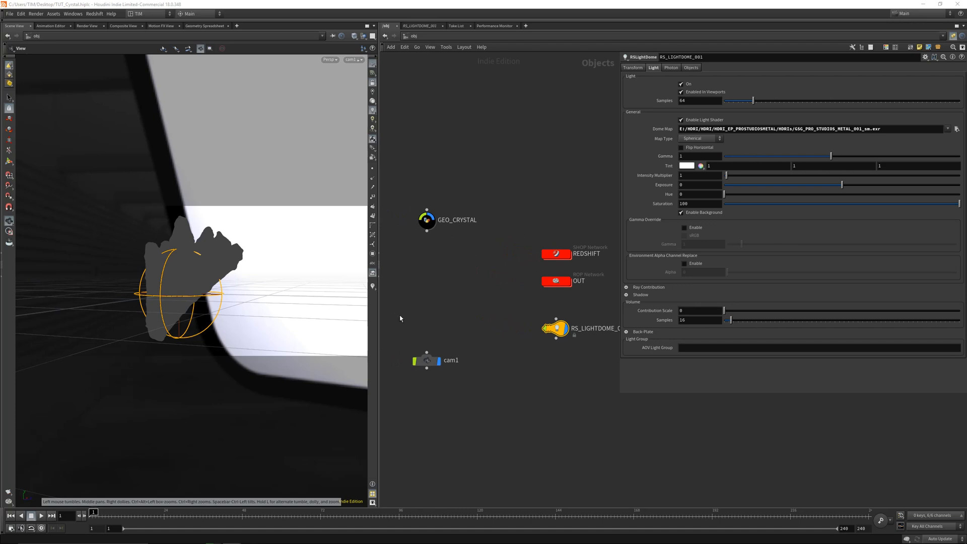
left_click(555, 280)
double_click(555, 281)
key("u")
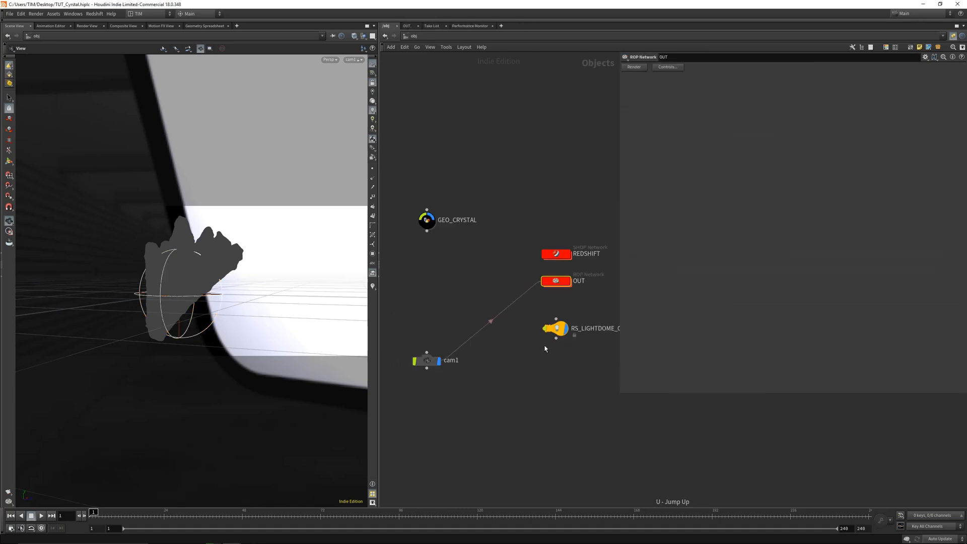
Enter the REDSHIFT shader network and add a Redshift material network node
double_click(554, 254)
key("Tab")
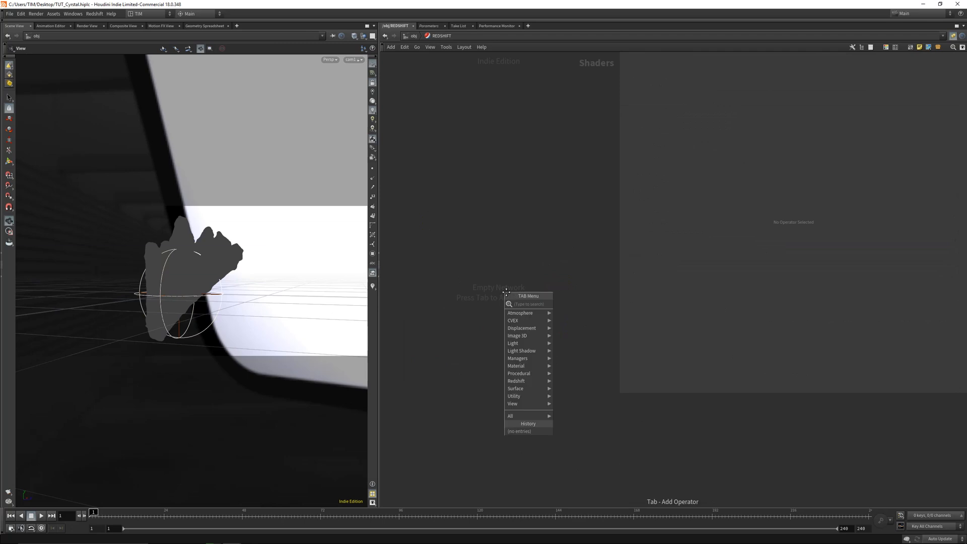
type("r")
left_click(580, 302)
left_click(580, 300)
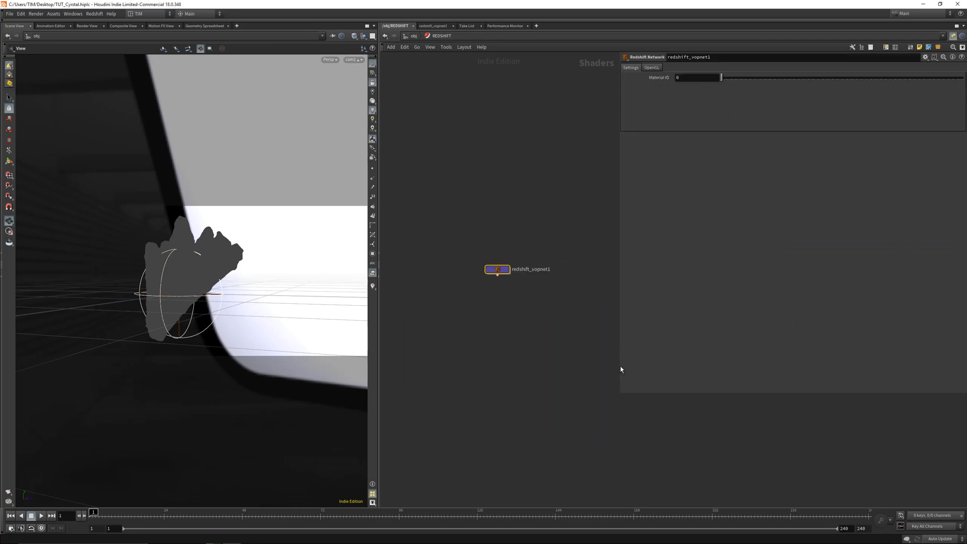
Widen the network area, rename the Redshift material network RS_MAT_CRYSTAL, and go into the GEO_CRYSTAL network
left_click_drag(619, 366, 753, 365)
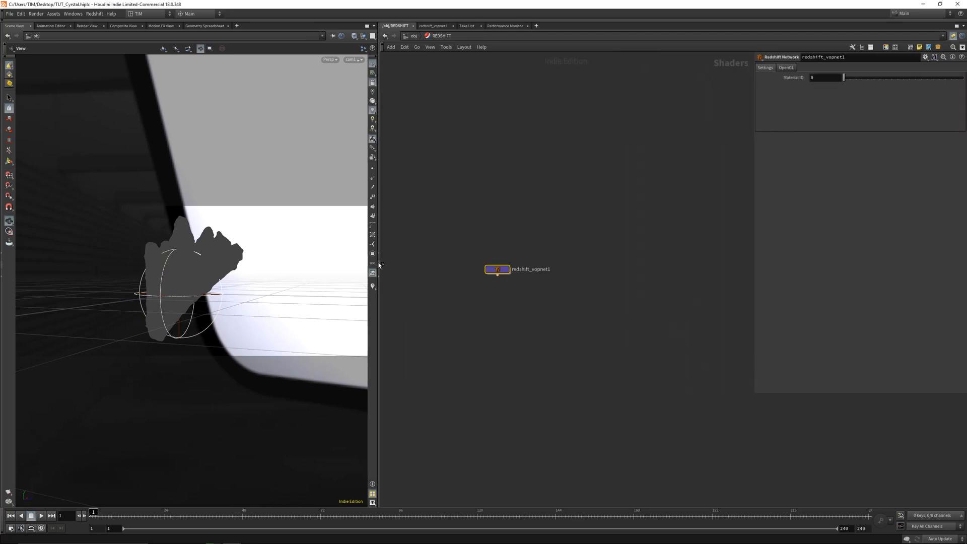
left_click_drag(378, 259, 264, 259)
double_click(464, 271)
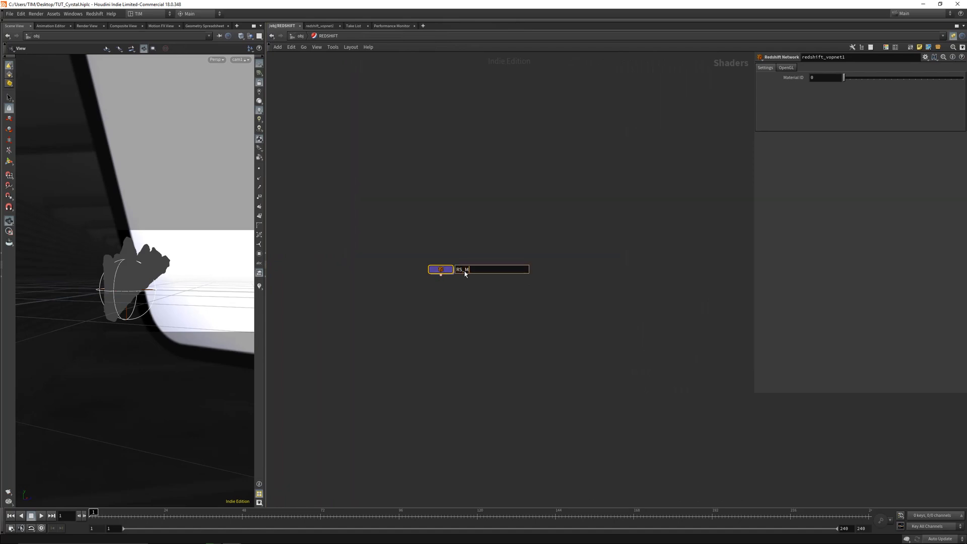
type("AT_CRYSTAL")
key("Return")
key("u")
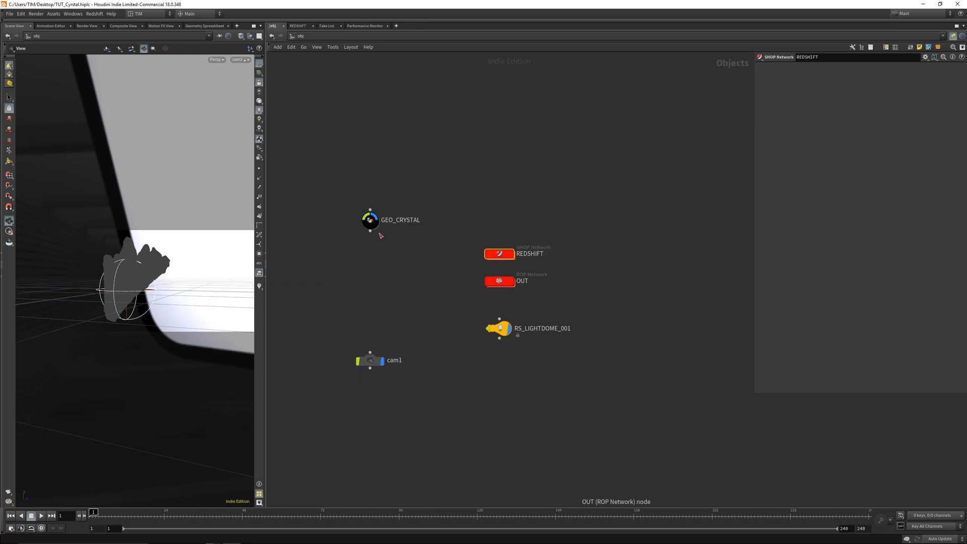
double_click(370, 221)
Assign RS_MAT_CRYSTAL to the MAT node with the relative path ../../REDSHIFT/RS_MAT_CRYSTAL
key("shift+w")
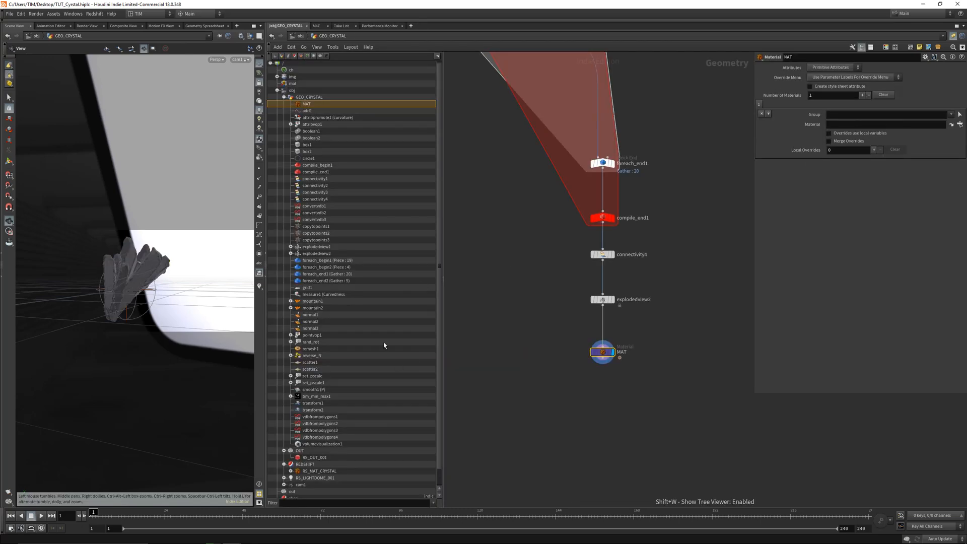
scroll(384, 345, "down", 1)
left_click_drag(319, 453, 847, 126)
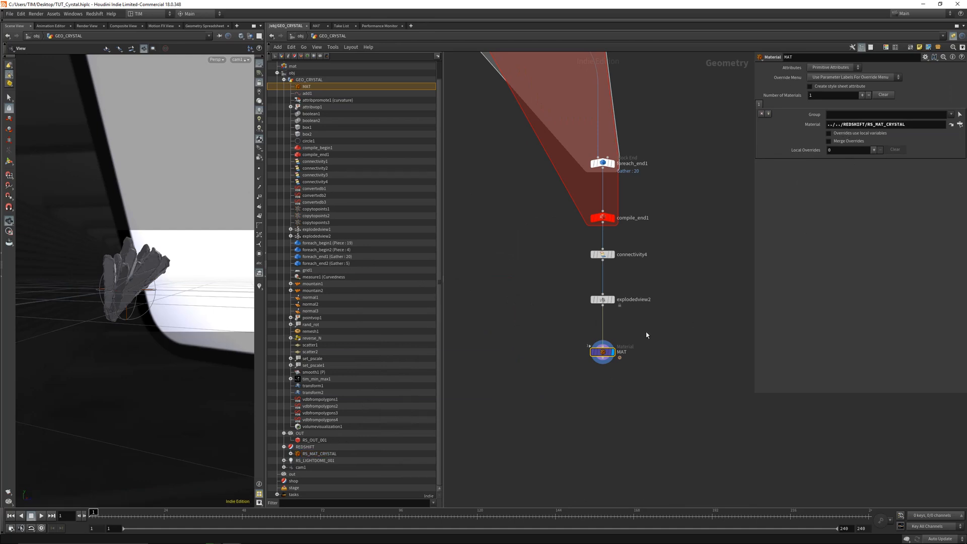
key("shift+w")
scroll(470, 300, "down", 5)
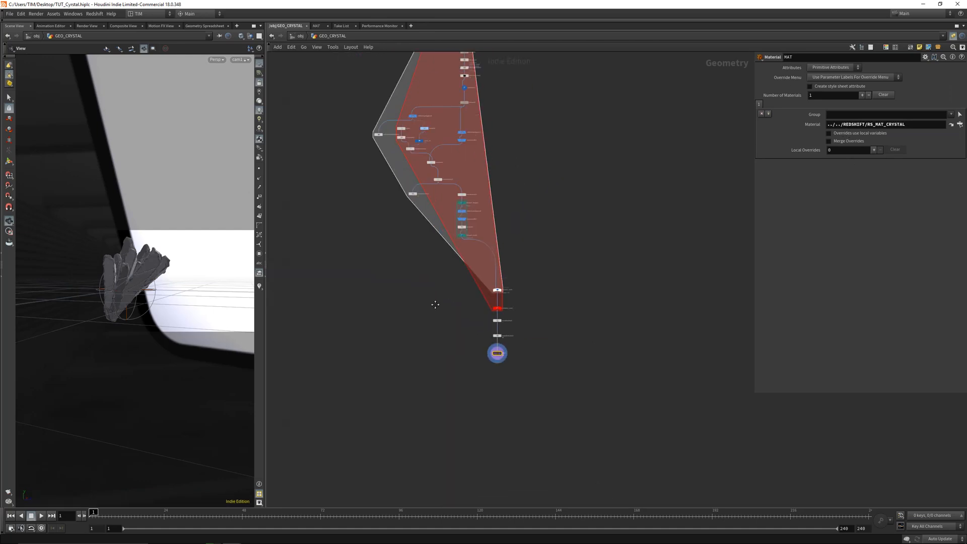
middle_click_drag(435, 304, 439, 298)
scroll(447, 302, "up", 6)
middle_click_drag(557, 386, 490, 371)
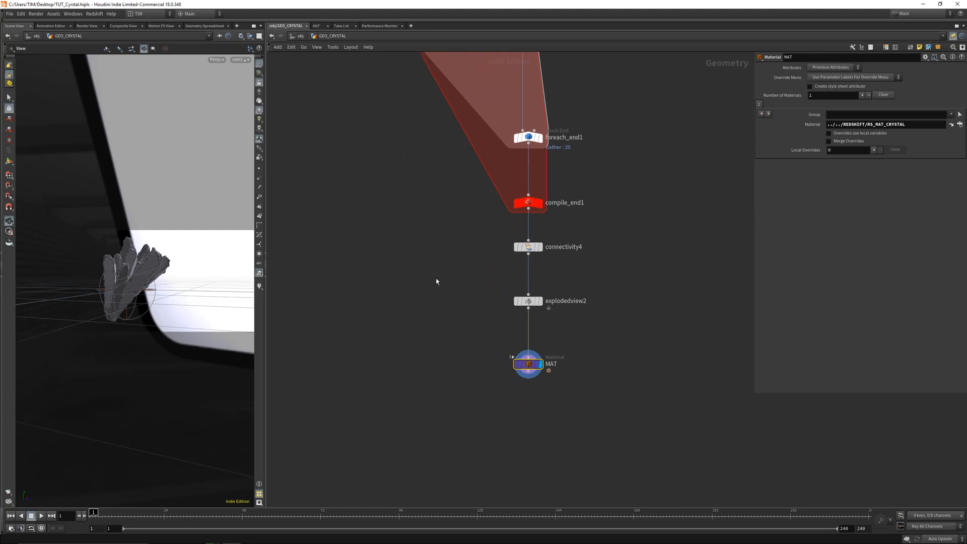
key("shift+w")
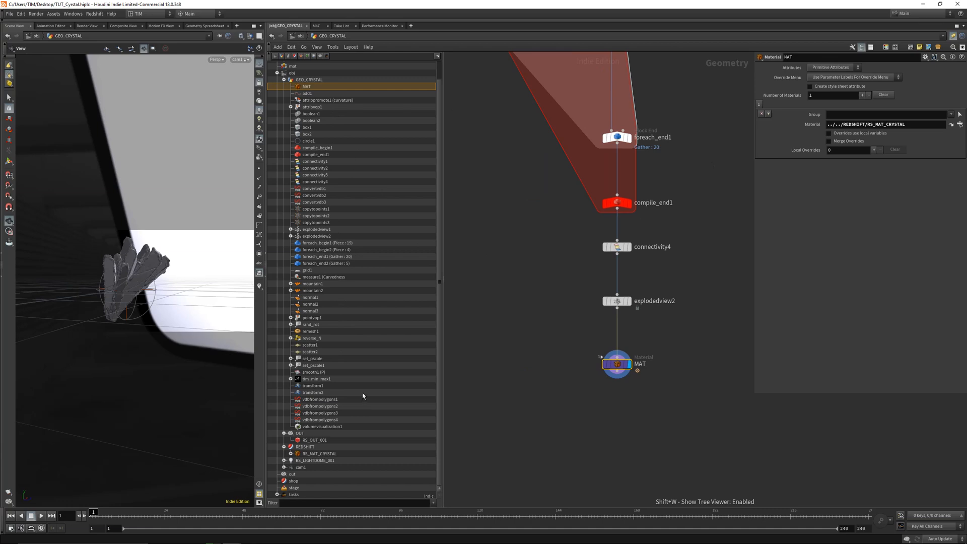
key("shift+w")
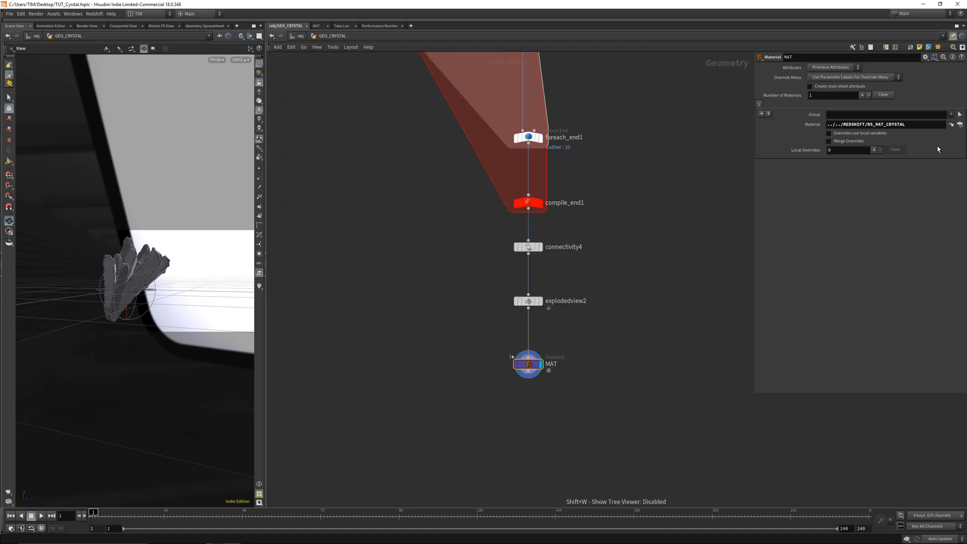
Clear the MAT node's material and choose RS_MAT_CRYSTAL again with the absolute path /obj/REDSHIFT/RS_MAT_CRYSTAL
left_click(959, 124)
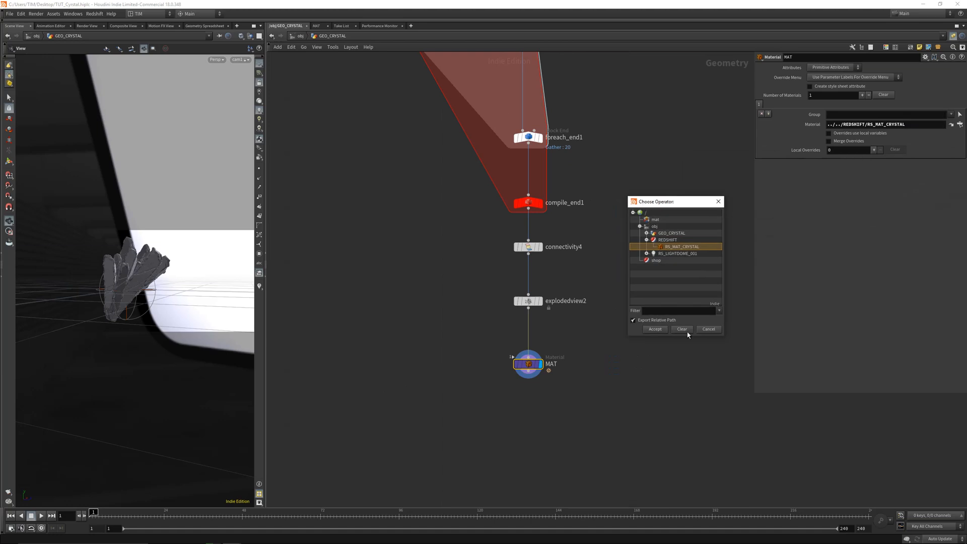
left_click(684, 330)
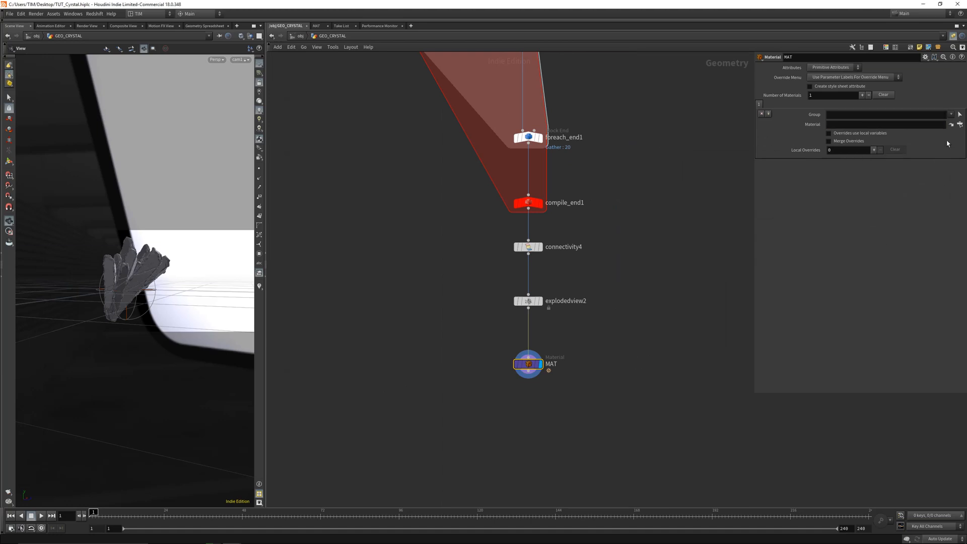
left_click(959, 124)
left_click_drag(895, 64, 703, 188)
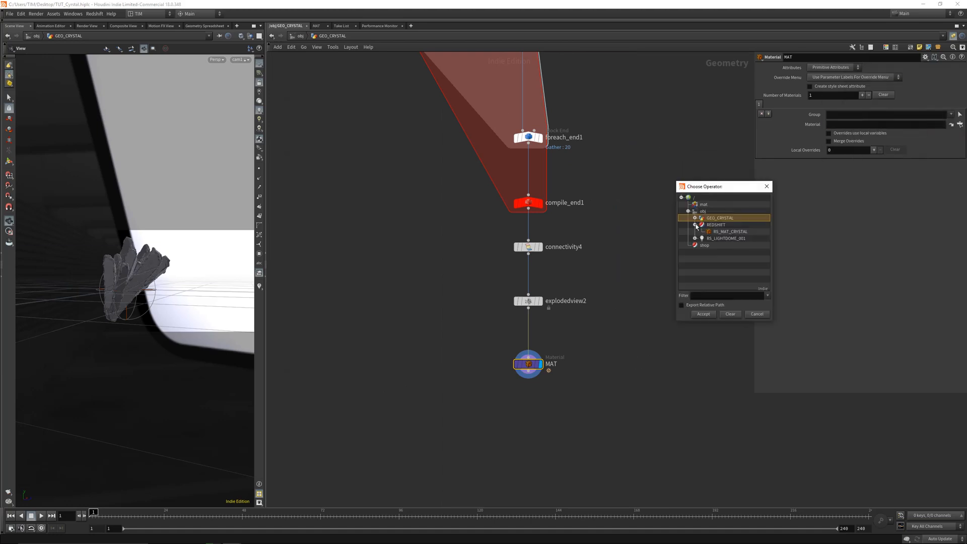
left_click(696, 224)
left_click(695, 224)
left_click(716, 232)
left_click(710, 314)
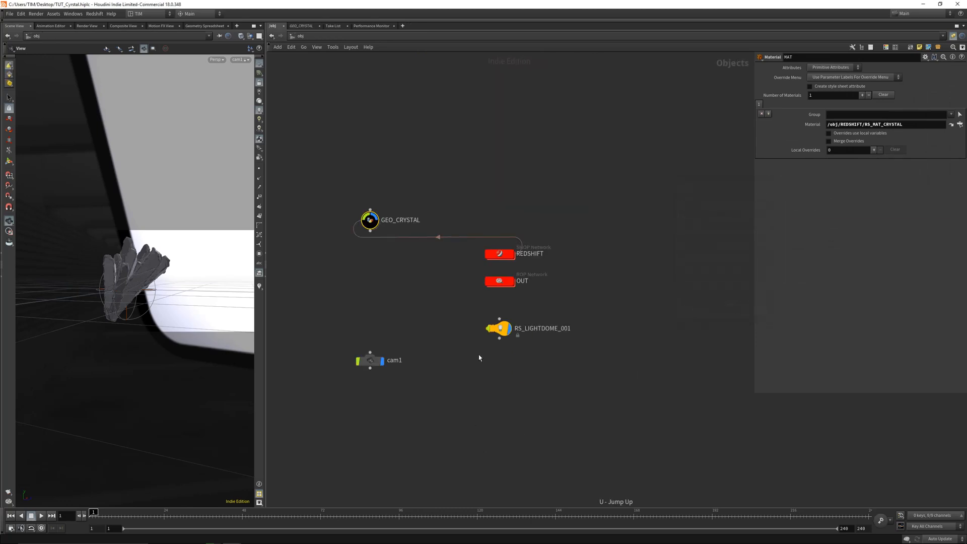
Go into the REDSHIFT network, enter the RS_MAT_CRYSTAL material network, and save the scene
key("u")
double_click(501, 260)
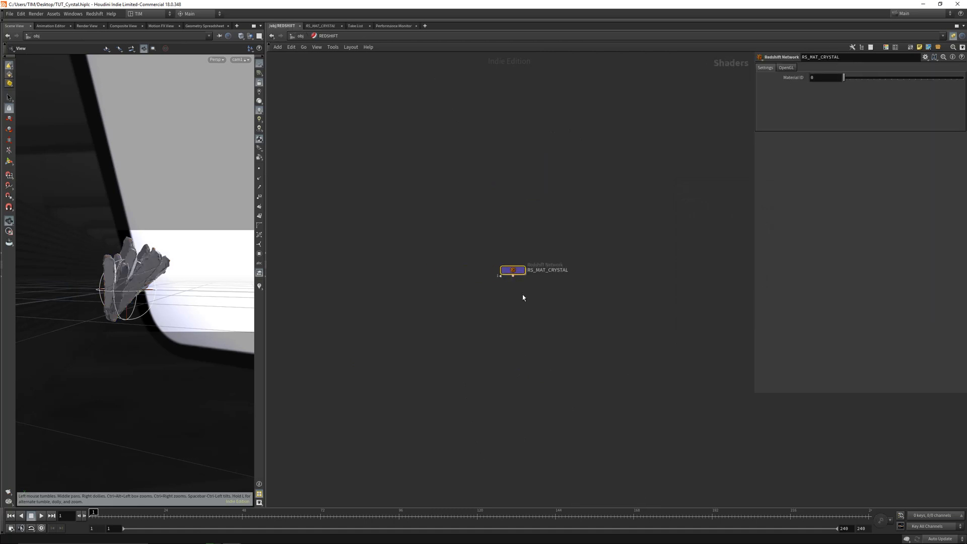
double_click(501, 271)
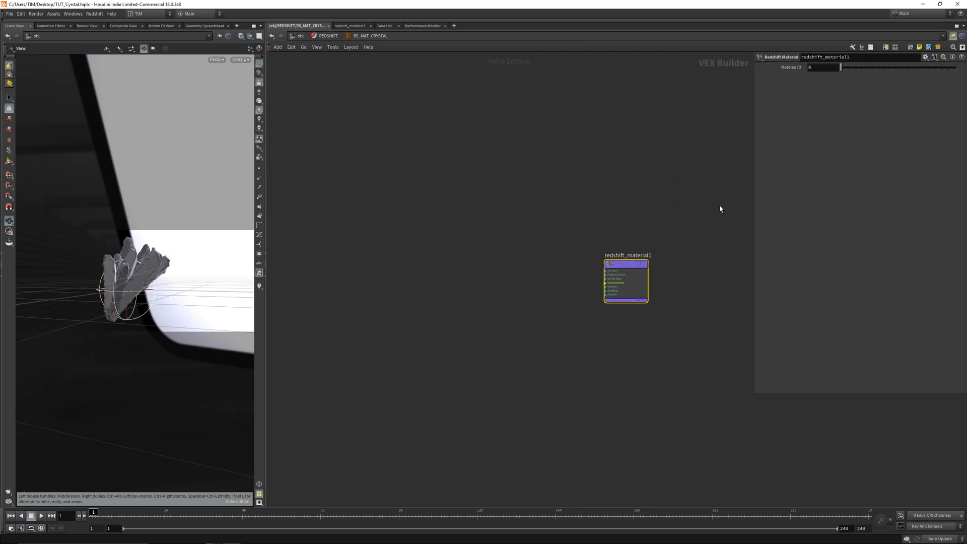
key("ctrl+s")
scroll(486, 300, "up", 1)
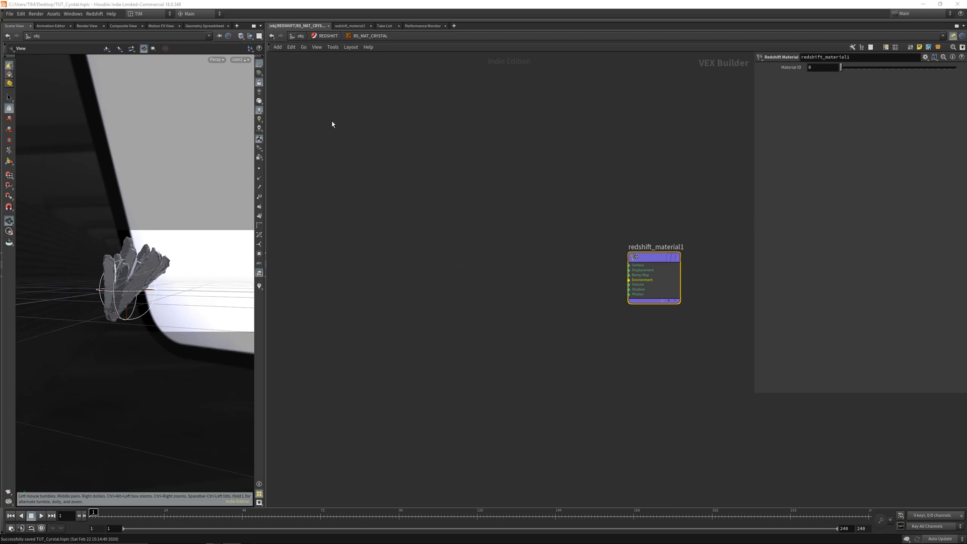
Open the Redshift Render View to render the crystal and set its display mode to Rec.709
left_click(251, 19)
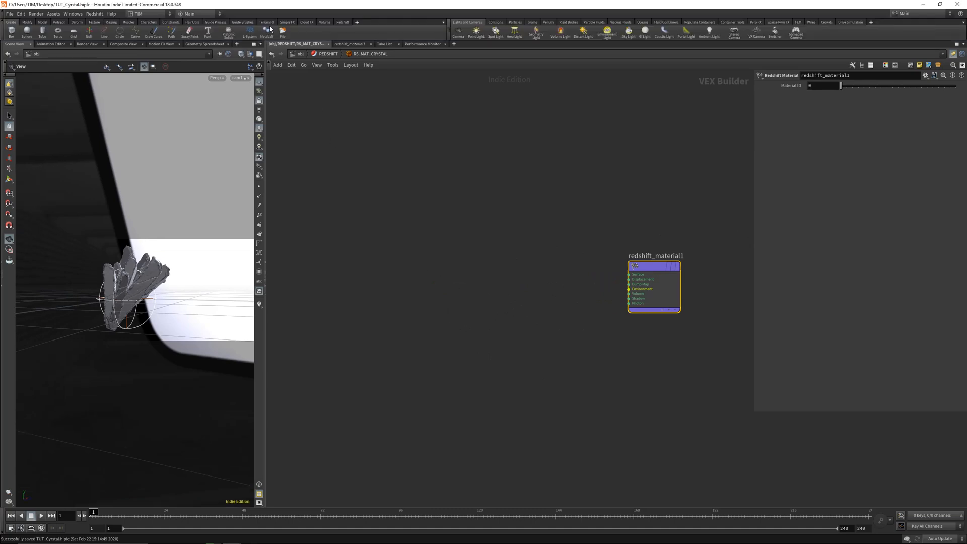
left_click(341, 23)
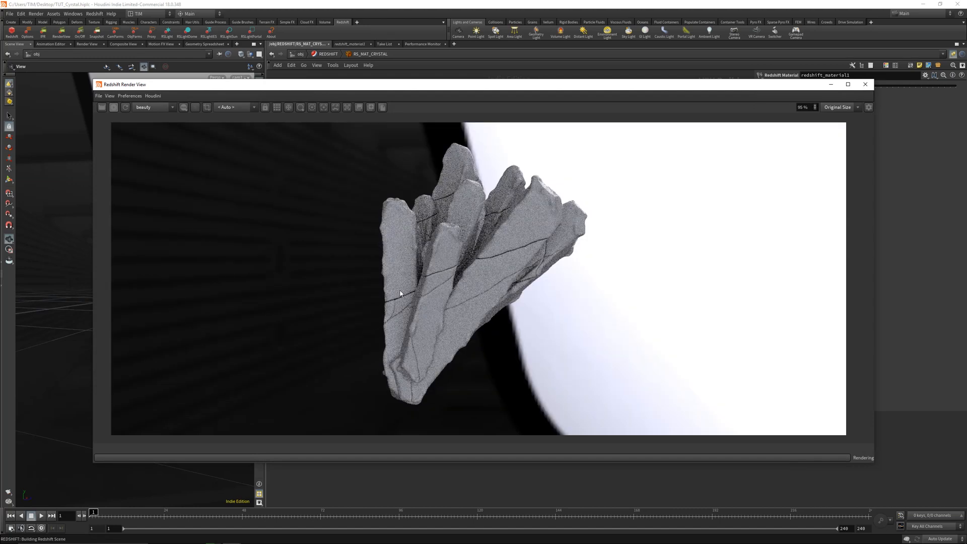
left_click(816, 175)
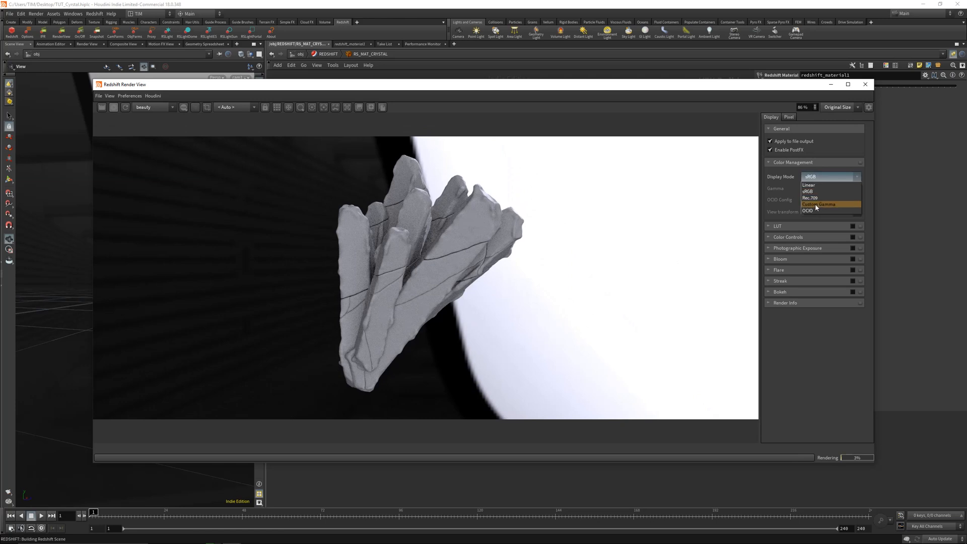
left_click(815, 203)
Shrink and reposition the Redshift Render View window so that the network and parameters stay accessible beside it
left_click_drag(427, 89, 322, 66)
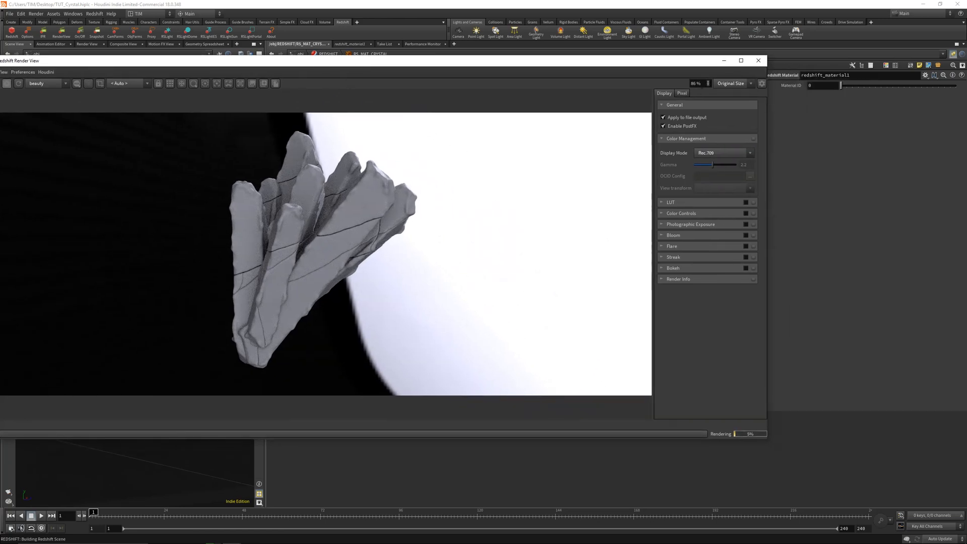
left_click(767, 56)
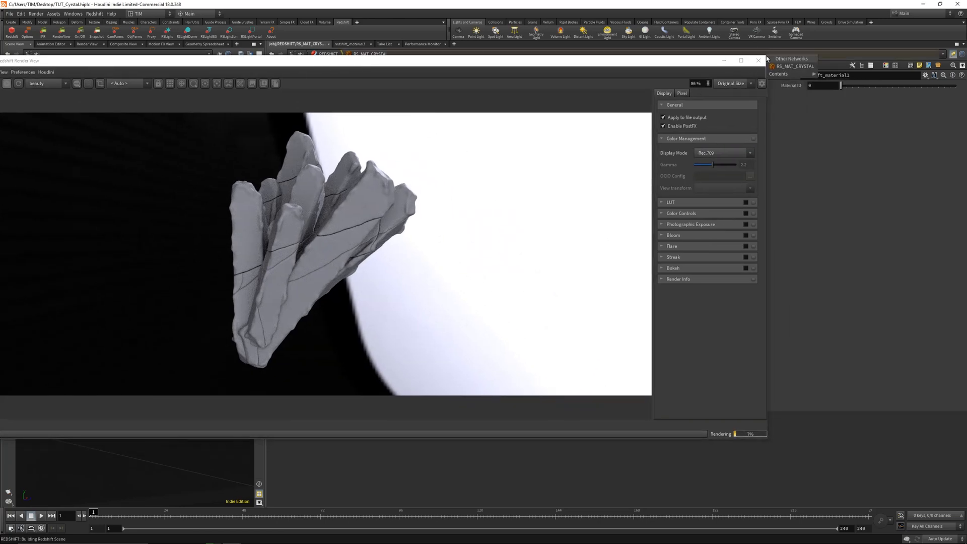
left_click_drag(766, 55, 491, 69)
scroll(294, 207, "down", 5)
left_click_drag(265, 75, 333, 84)
Return to the object level and disable the background of the RS_LIGHTDOME_001 dome light
key("u")
key("u")
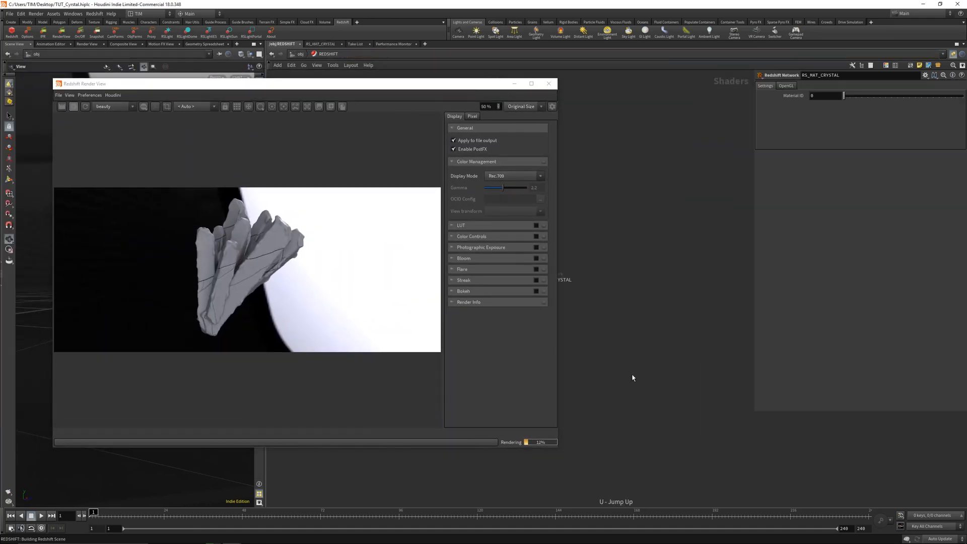
left_click(593, 325)
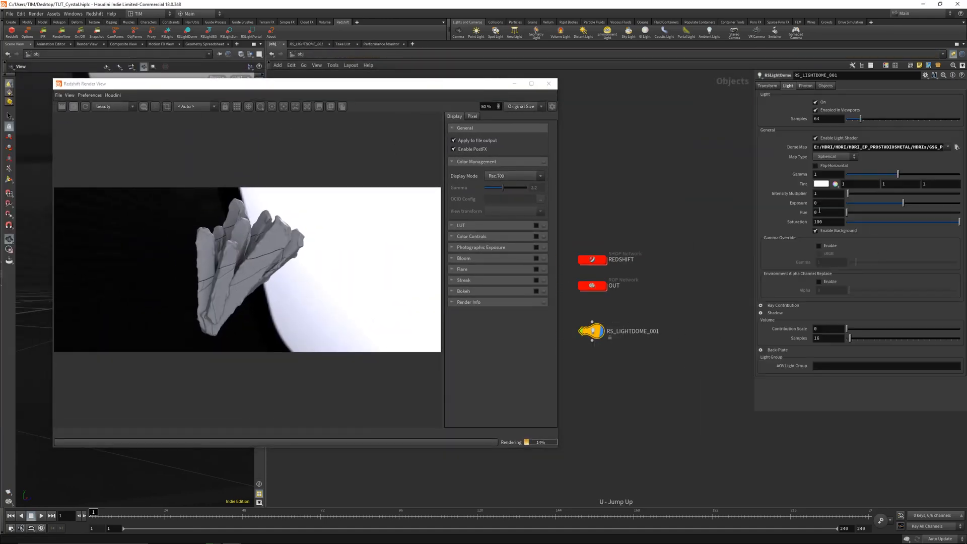
key("h")
Select cam1 and enable depth of field in its Redshift camera settings
left_click_drag(627, 398, 559, 337)
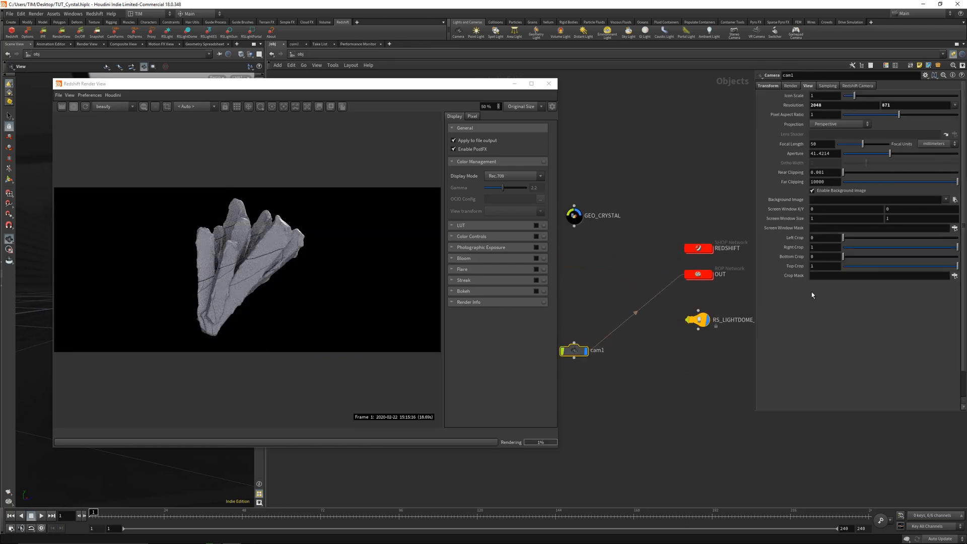
left_click(808, 86)
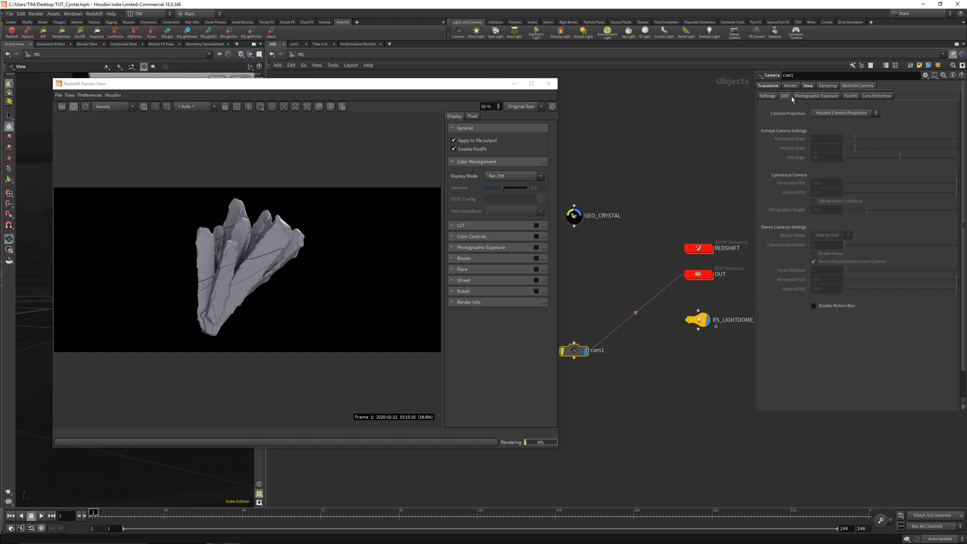
left_click(785, 96)
left_click(813, 112)
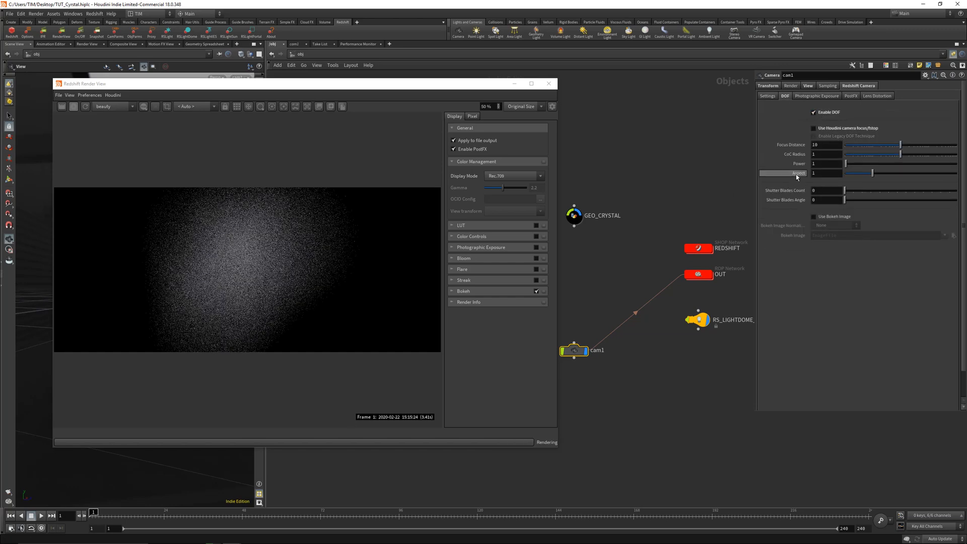
Copy cam1's sampling focus distance and paste it as a relative reference into the Redshift DOF focus distance
left_click(827, 86)
right_click(793, 104)
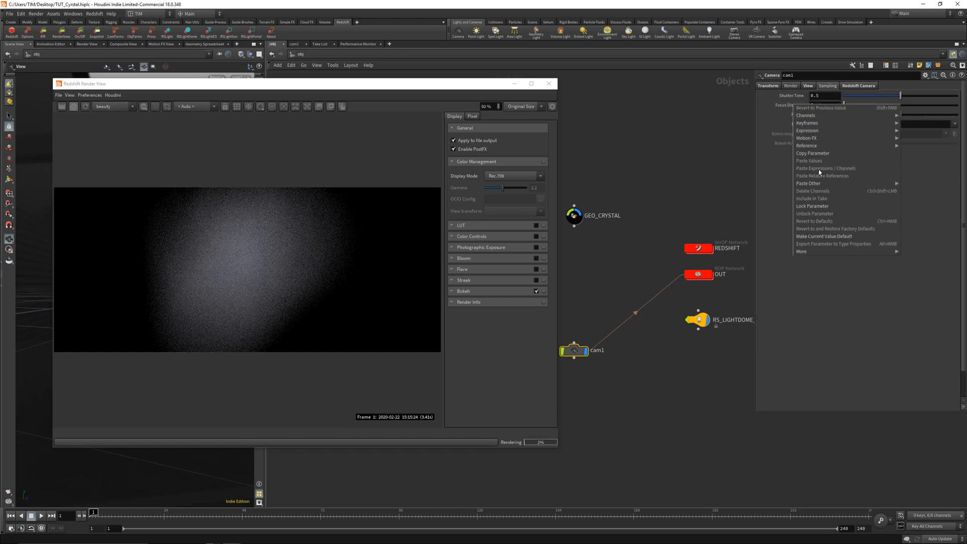
left_click(858, 86)
right_click(788, 145)
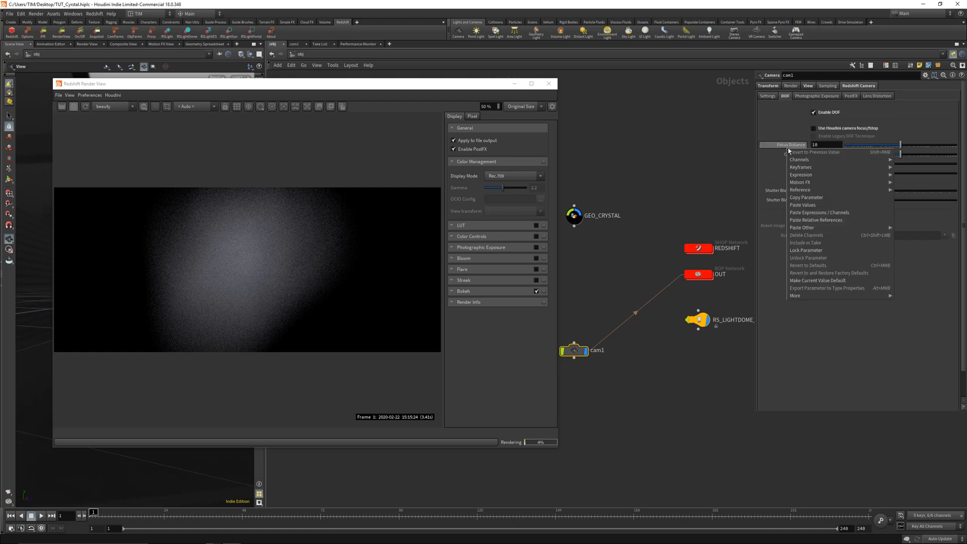
left_click(826, 217)
Enable the bokeh image on cam1 with Unit Intensity normalization and load F:/bokeh_images/bokeh_001.jpg
left_click(813, 217)
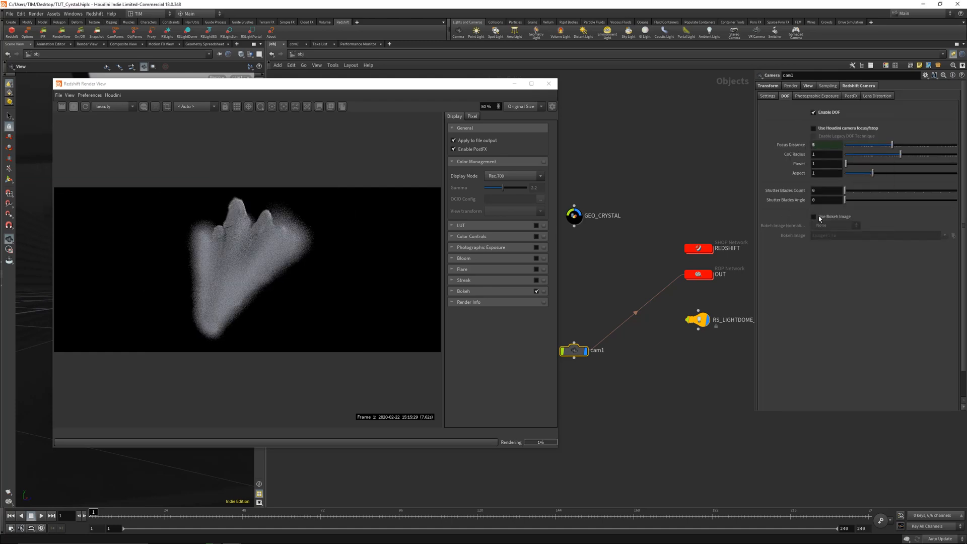
left_click(836, 225)
left_click(829, 231)
left_click(953, 235)
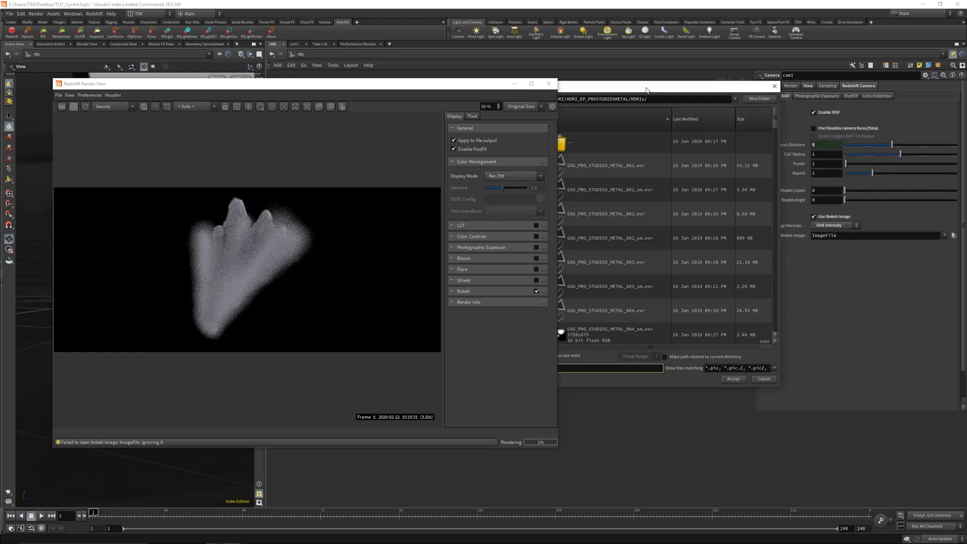
left_click(619, 222)
double_click(725, 302)
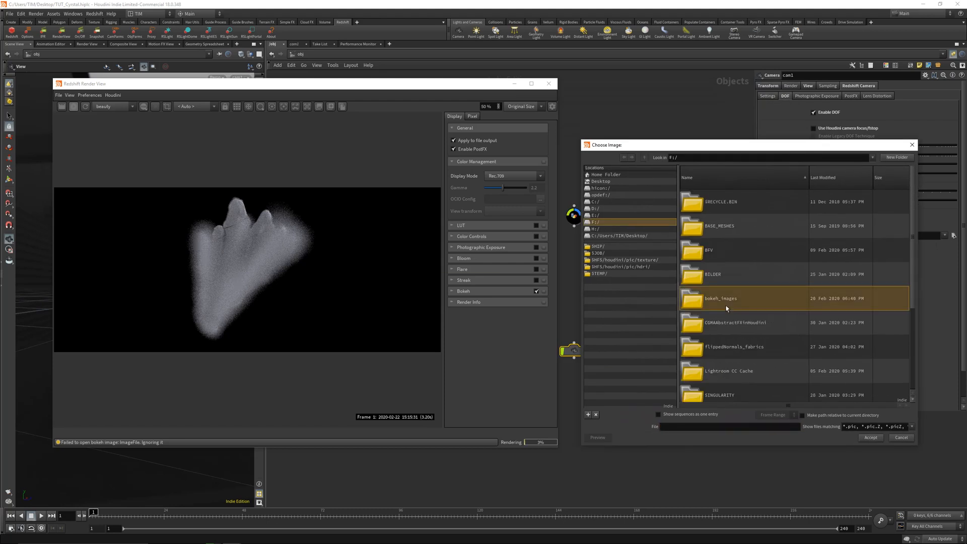
double_click(723, 234)
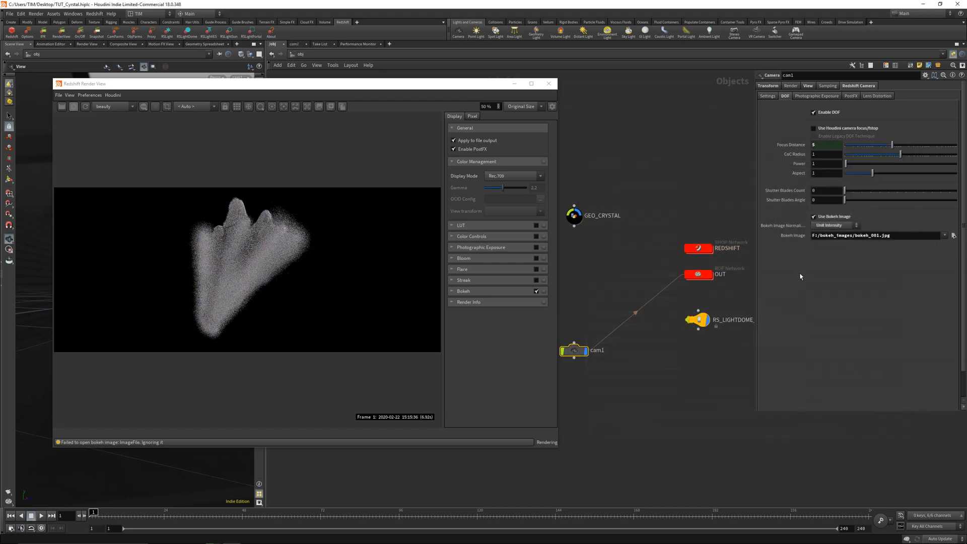
Pick the focus distance interactively on the front crystals in the render view
left_click(283, 108)
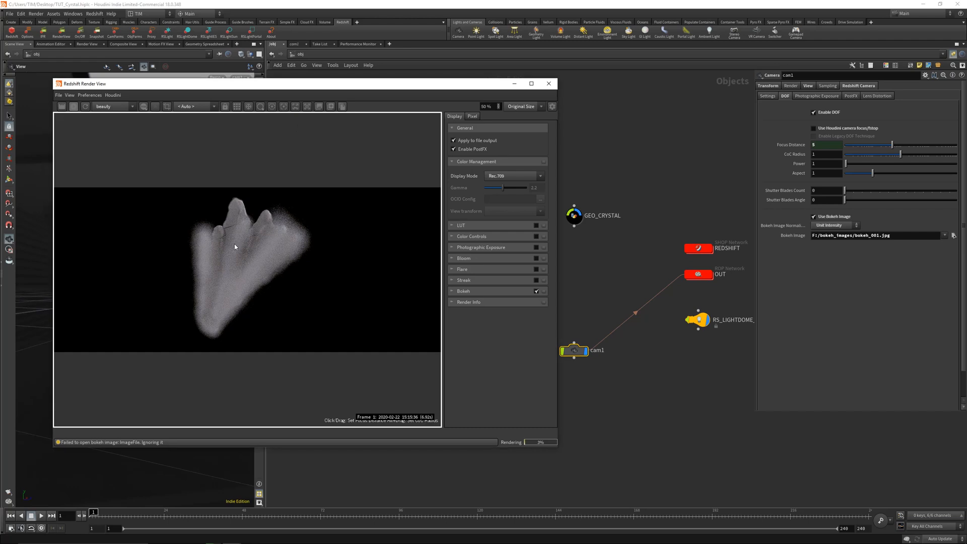
left_click(236, 277)
left_click(228, 267)
left_click(252, 264)
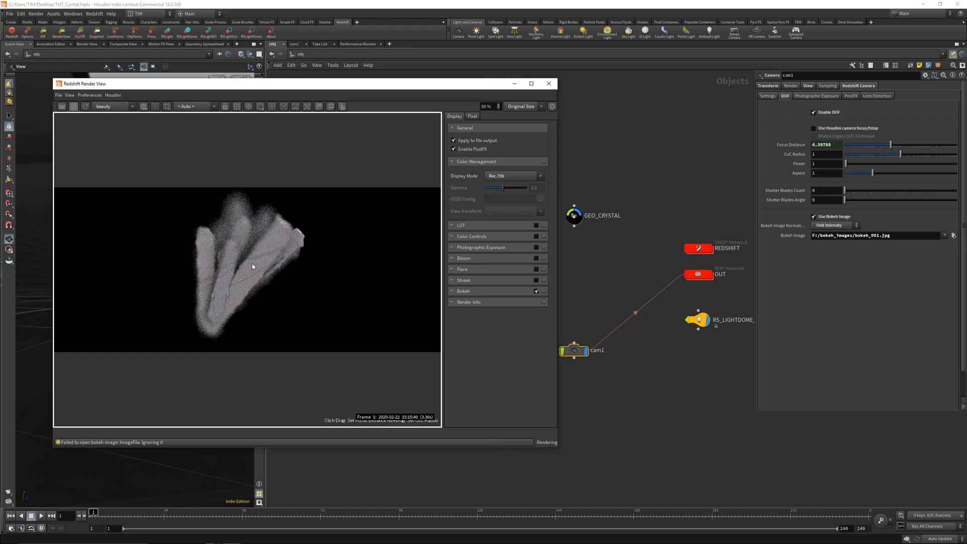
left_click(284, 106)
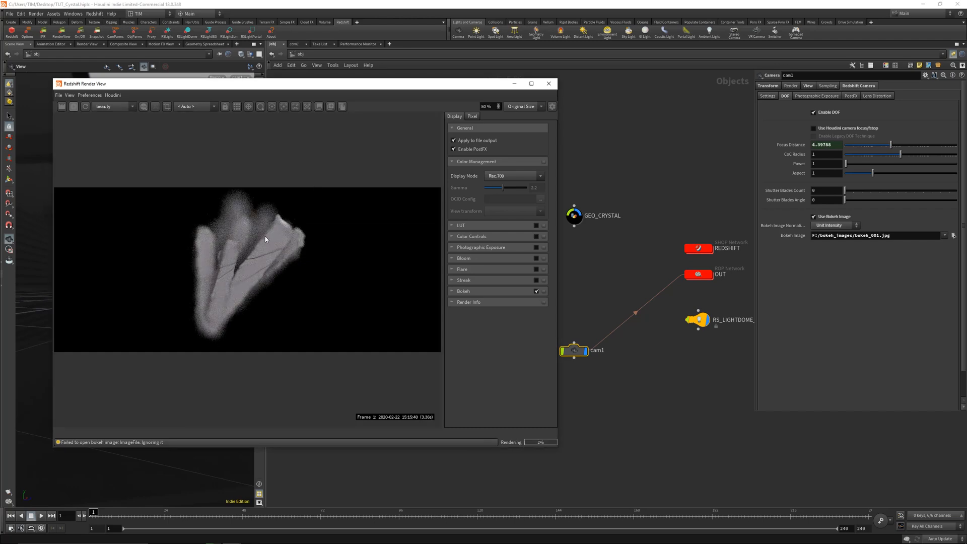
Set cam1's focal length to 90
left_click(806, 86)
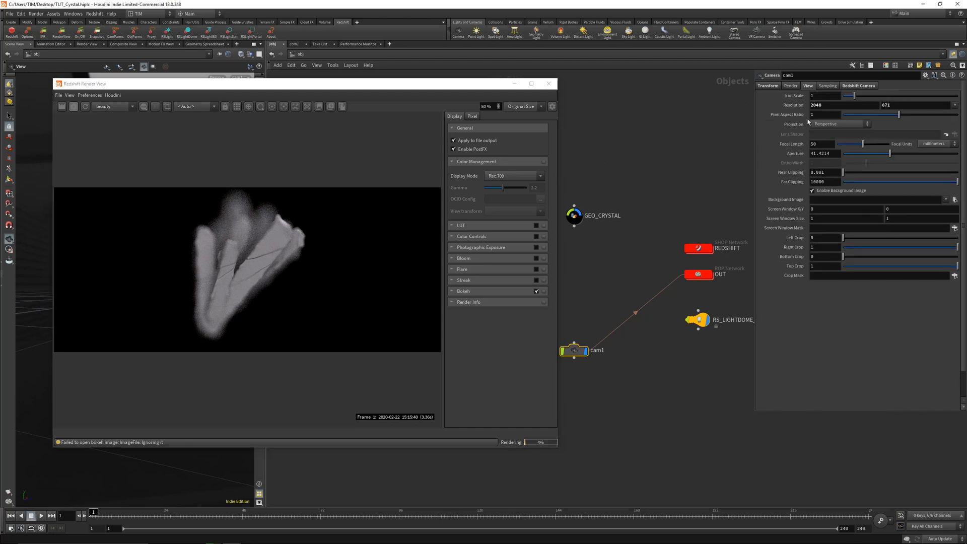
double_click(825, 146)
type("90")
key("Return")
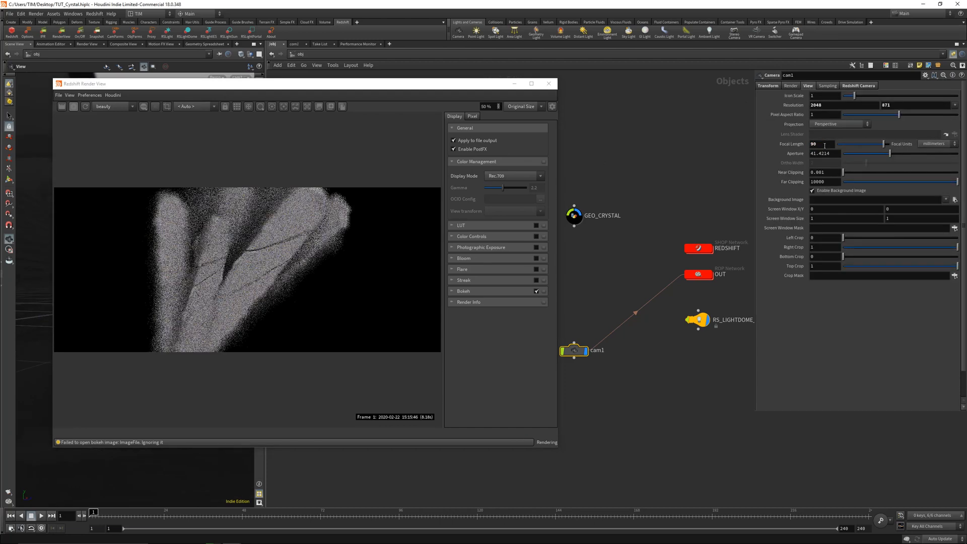
Move the render view aside and pull cam1 back in the viewport until the whole crystal cluster is framed
left_click_drag(262, 81, 0, 81)
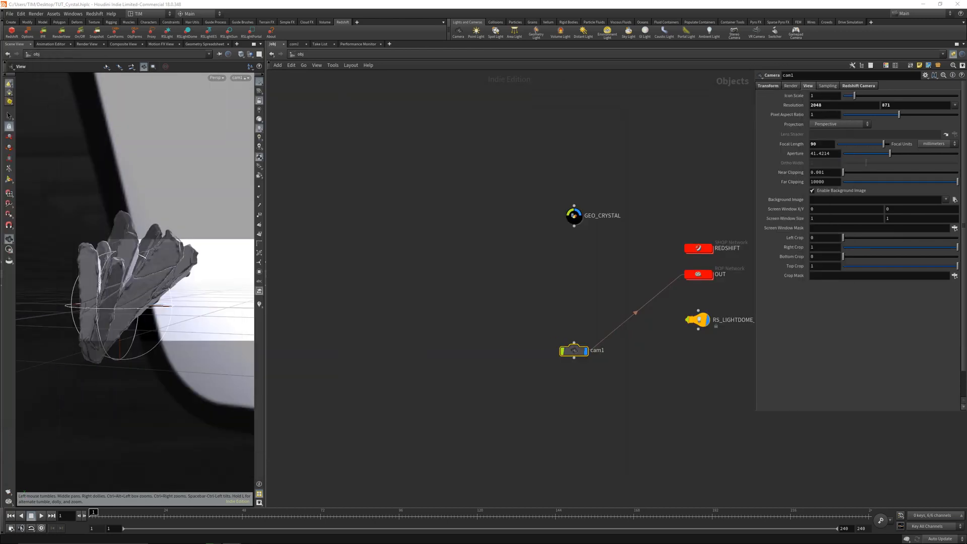
left_click_drag(534, 301, 620, 397)
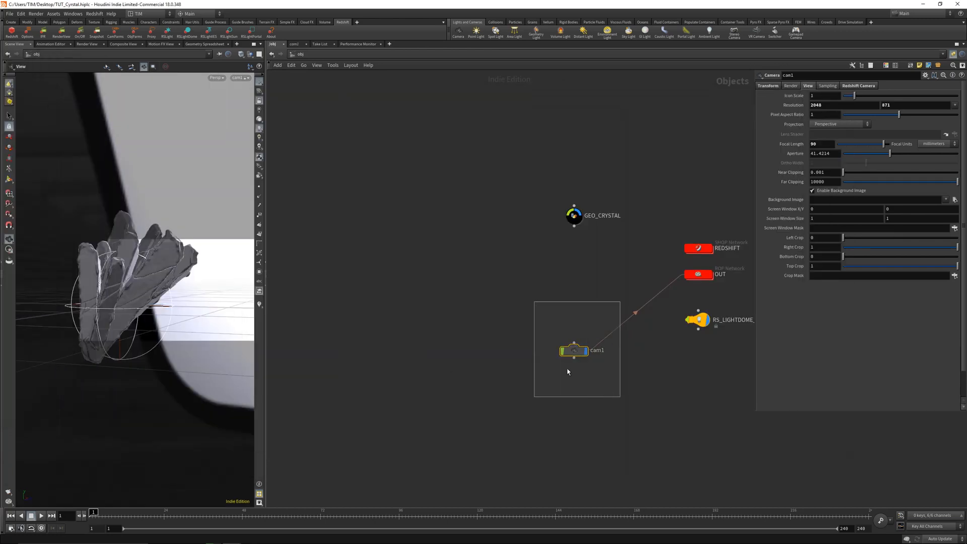
left_click(9, 180)
left_click_drag(130, 296, 59, 376)
left_click_drag(0, 75, 485, 100)
Refocus the camera on the crystals in the render view and set the DOF CoC radius to 0.25
left_click(418, 122)
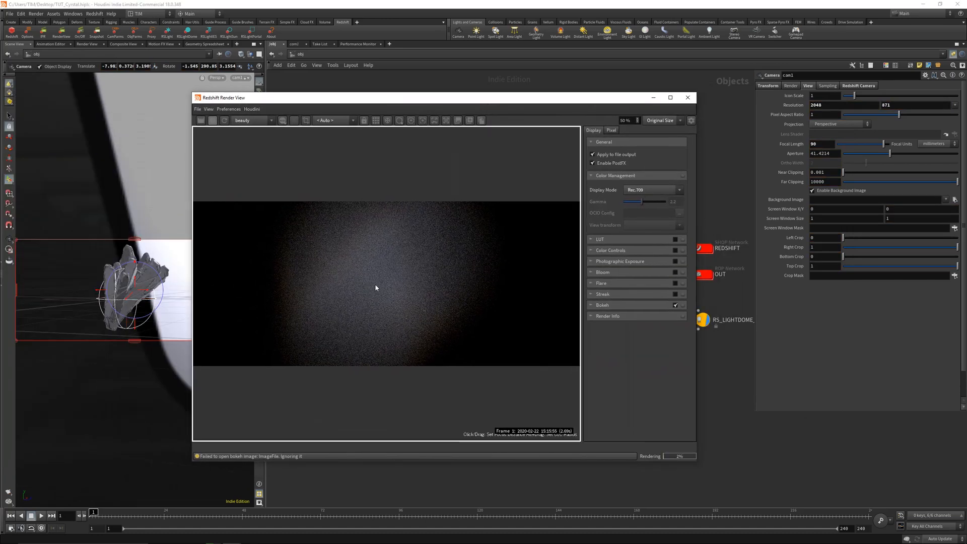
left_click(398, 273)
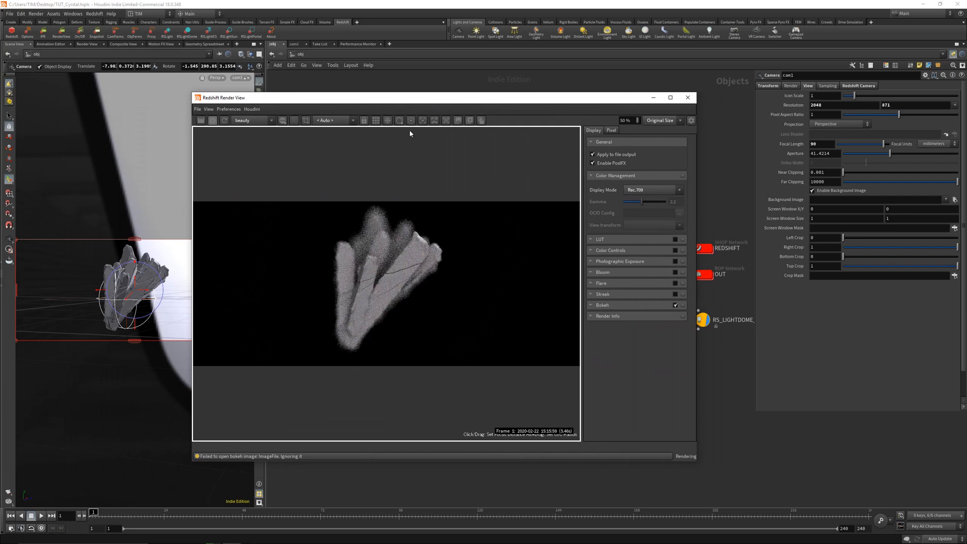
left_click(858, 86)
double_click(821, 155)
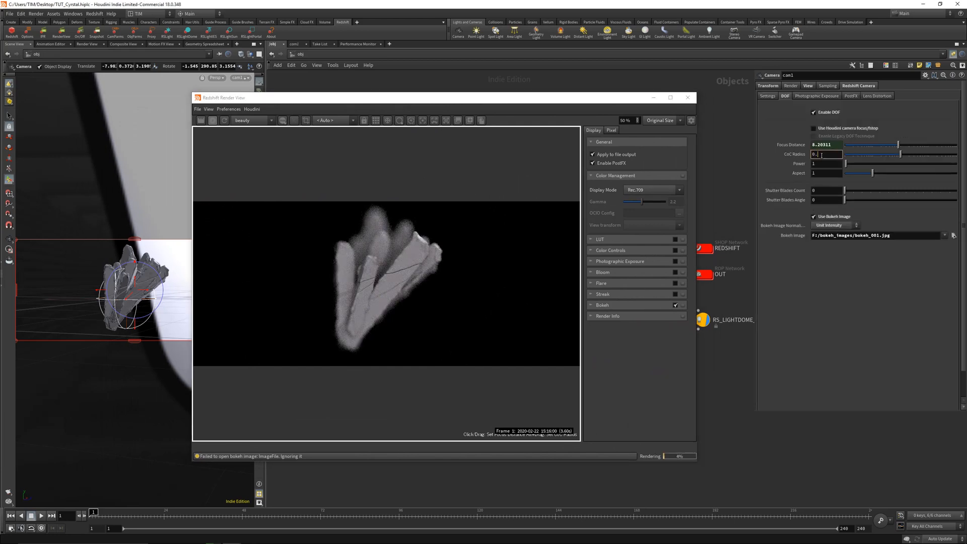
type("0.2")
key("Return")
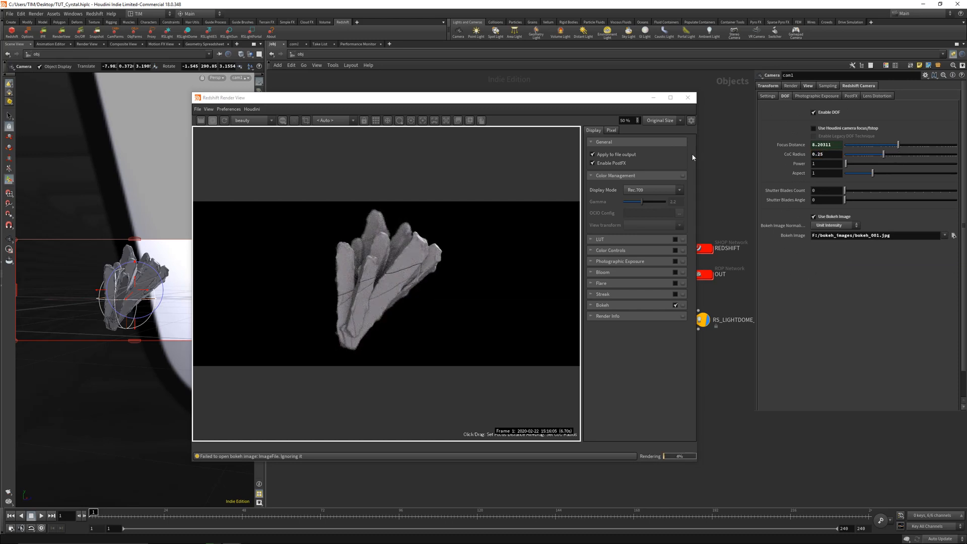
Set cam1's DOF aspect to 1.25 and widen the render view window to inspect the crystals
left_click_drag(546, 99, 443, 89)
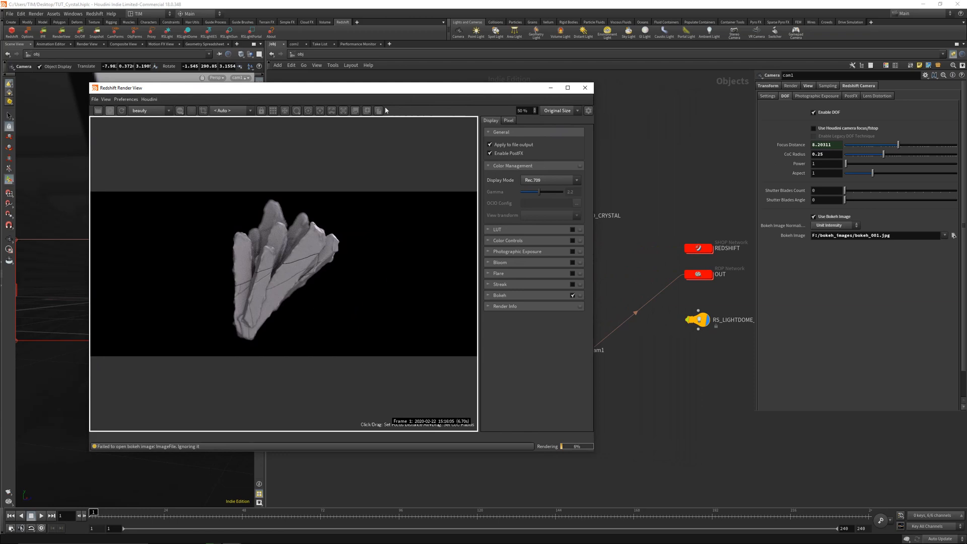
left_click(828, 172)
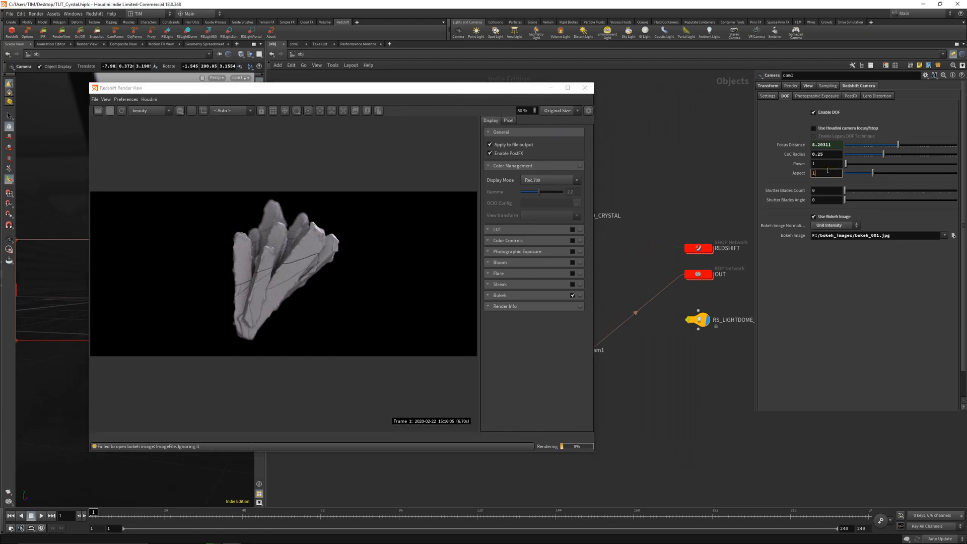
type("1.25")
key("Return")
scroll(284, 250, "up", 3)
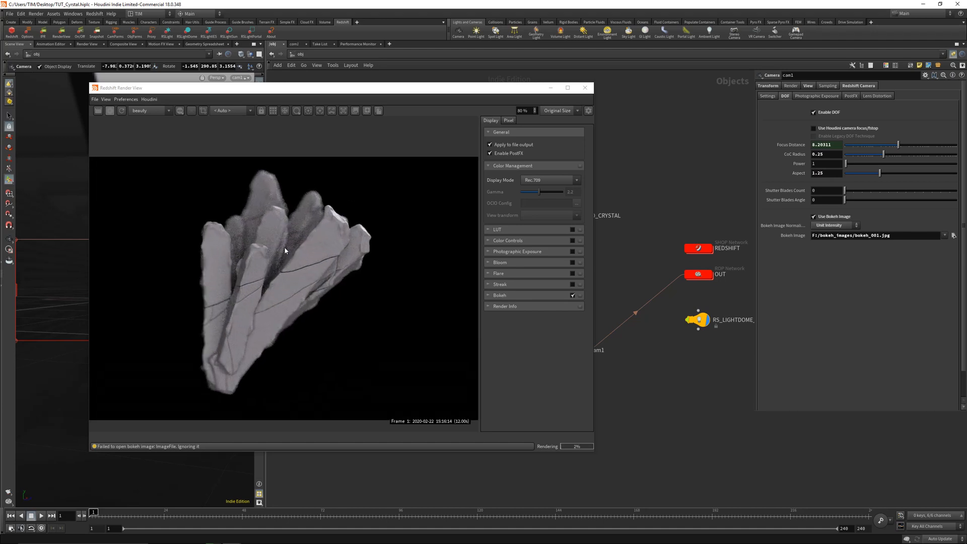
scroll(311, 266, "down", 3)
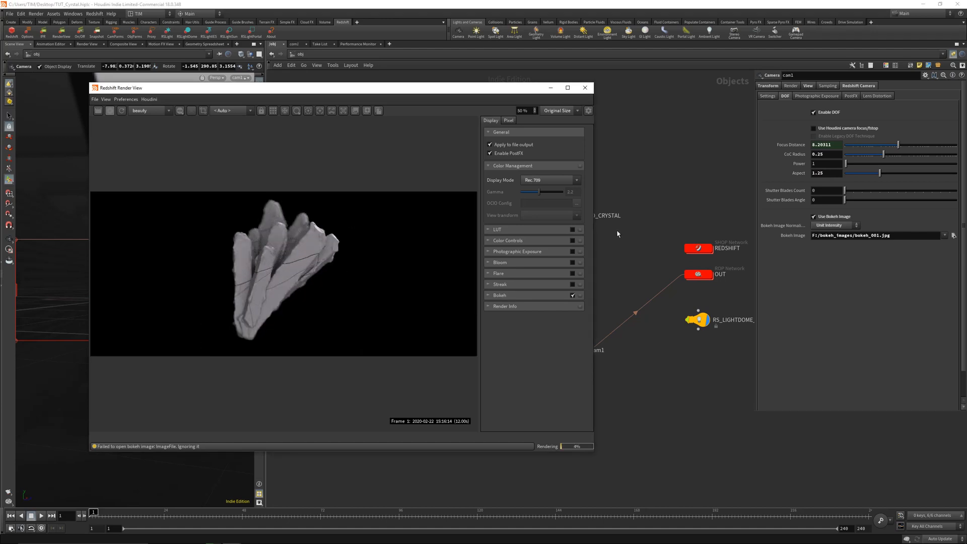
left_click_drag(595, 226, 687, 226)
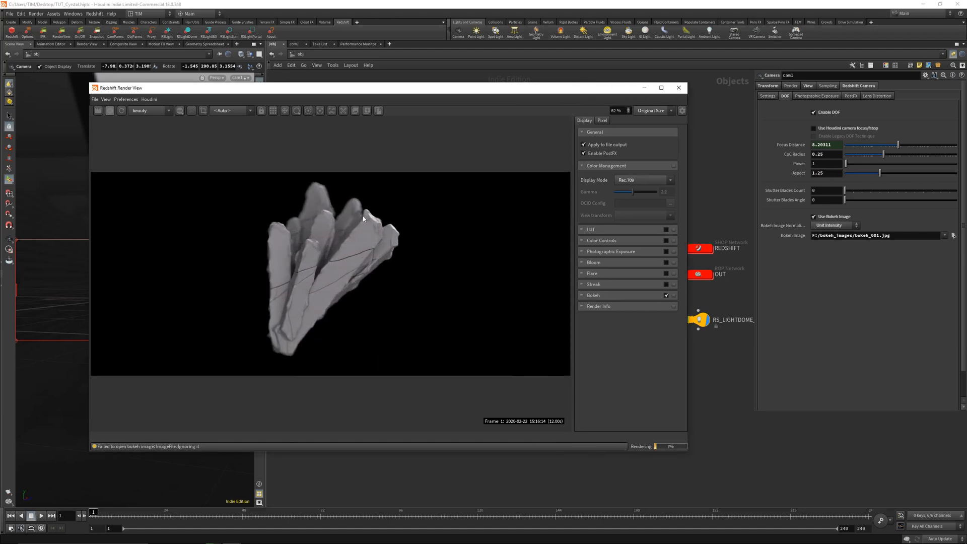
Enter the RS_MAT_CRYSTAL material network inside REDSHIFT and shrink the render view to clear space for its nodes
left_click_drag(388, 92, 318, 79)
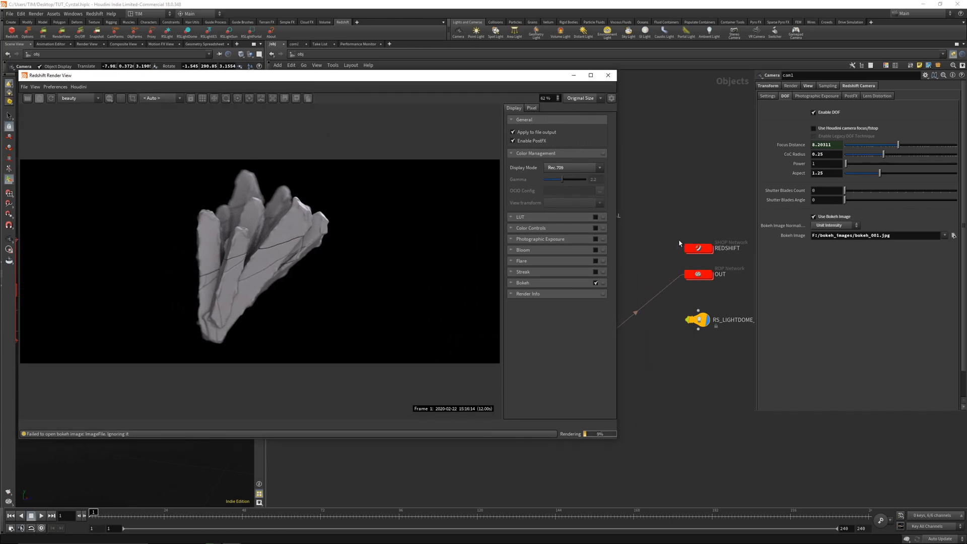
double_click(698, 249)
middle_click_drag(632, 289, 676, 297)
double_click(671, 273)
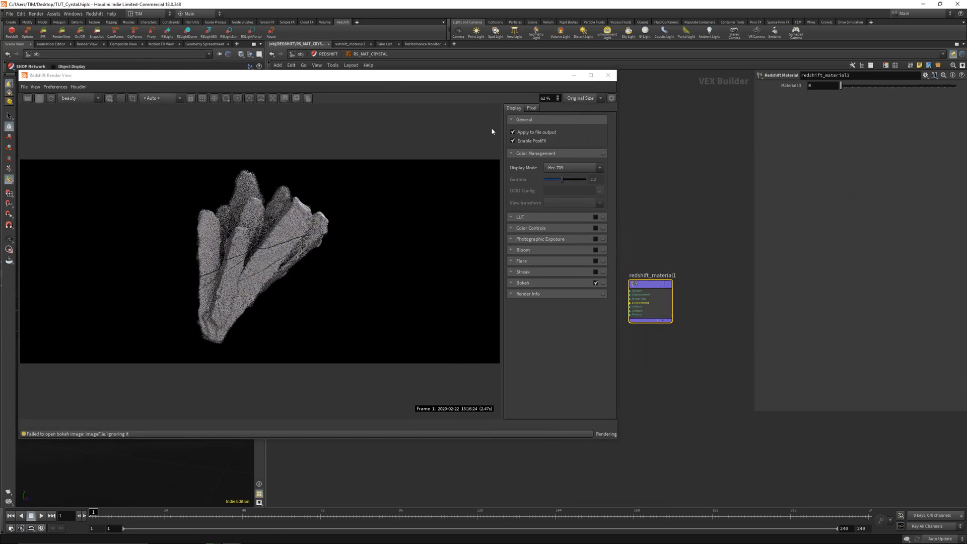
left_click_drag(617, 71, 354, 192)
left_click_drag(268, 200, 270, 92)
mouse_move(508, 288)
middle_mouse_down()
mouse_move(524, 282)
mouse_move(513, 299)
middle_mouse_up()
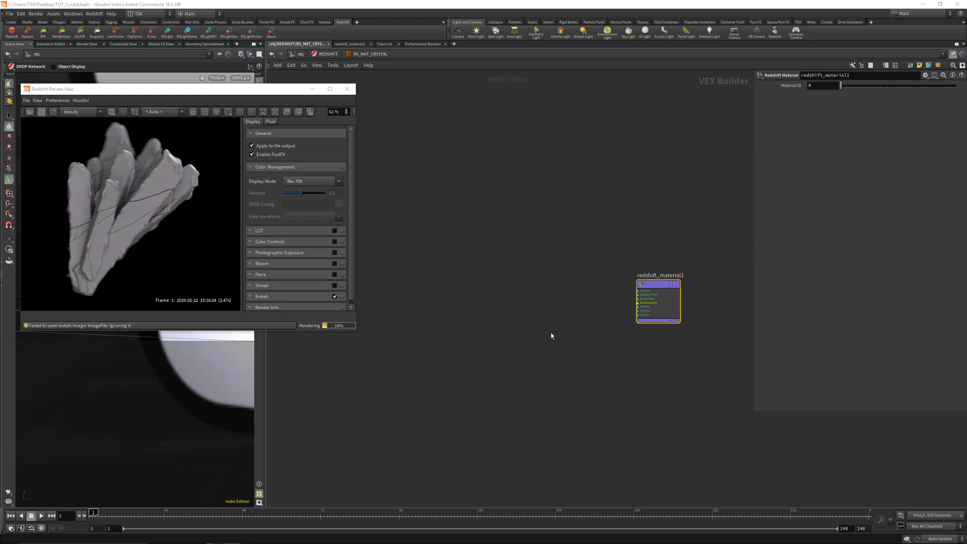
Add an RS Material node, wire it into redshift_material1's surface input and align it beside that node
key("Tab")
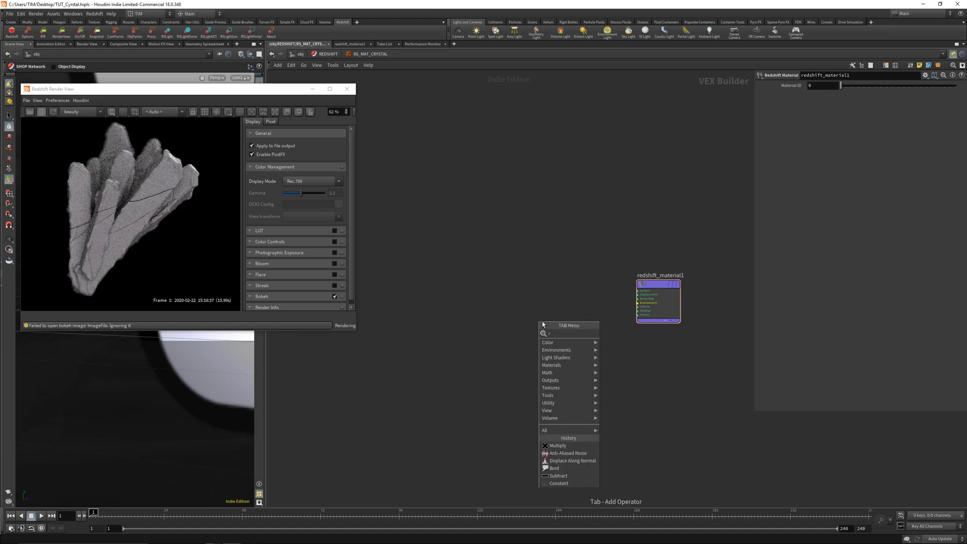
type("rs")
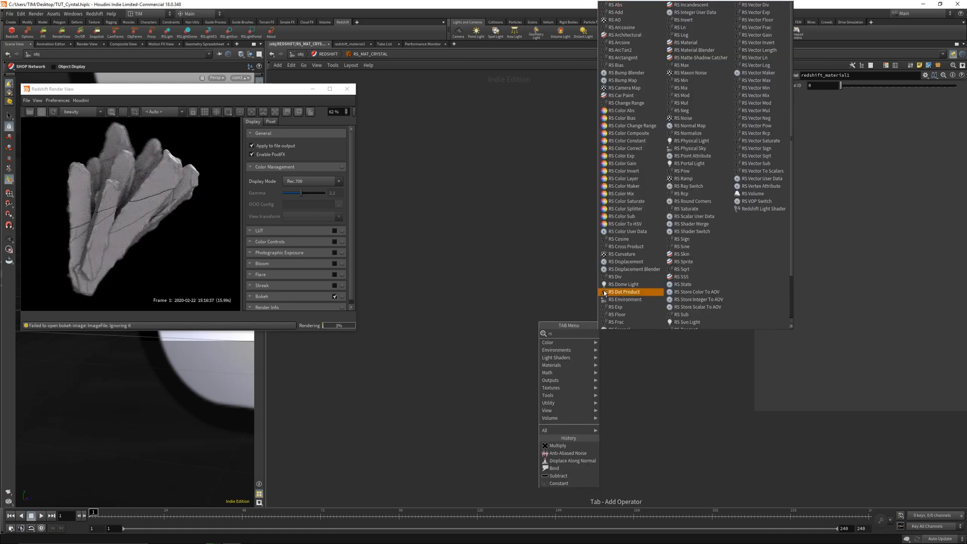
type("a")
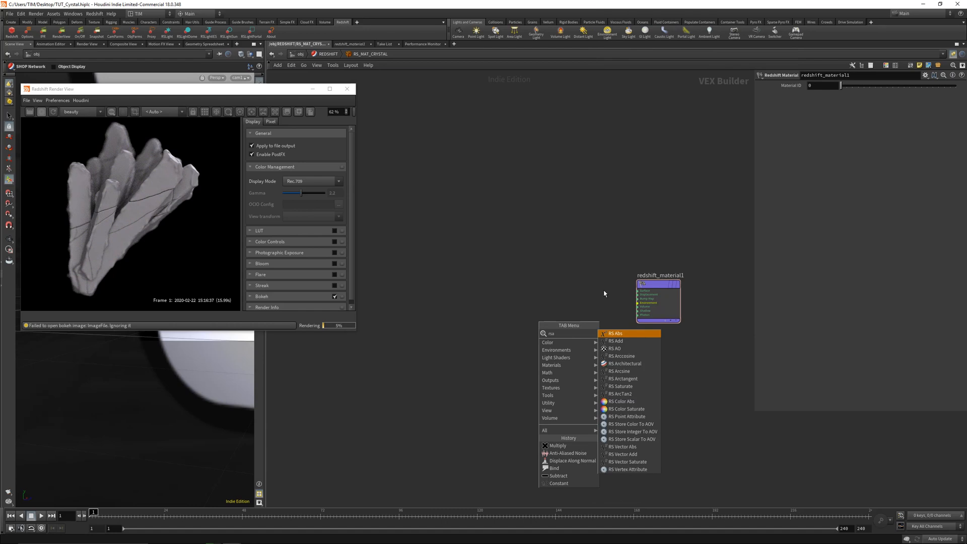
key("BackSpace")
type("ma")
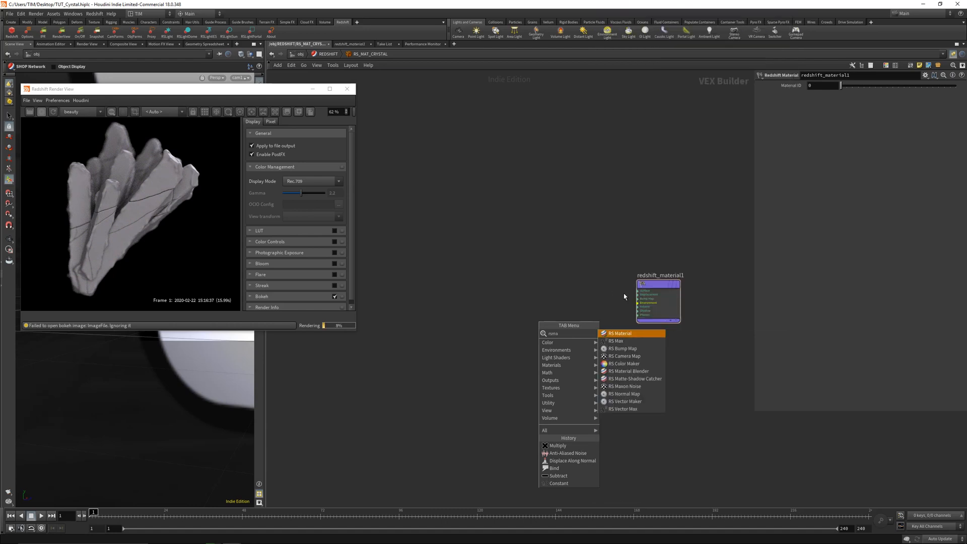
left_click(611, 334)
left_click(522, 325)
left_click_drag(544, 321, 622, 289)
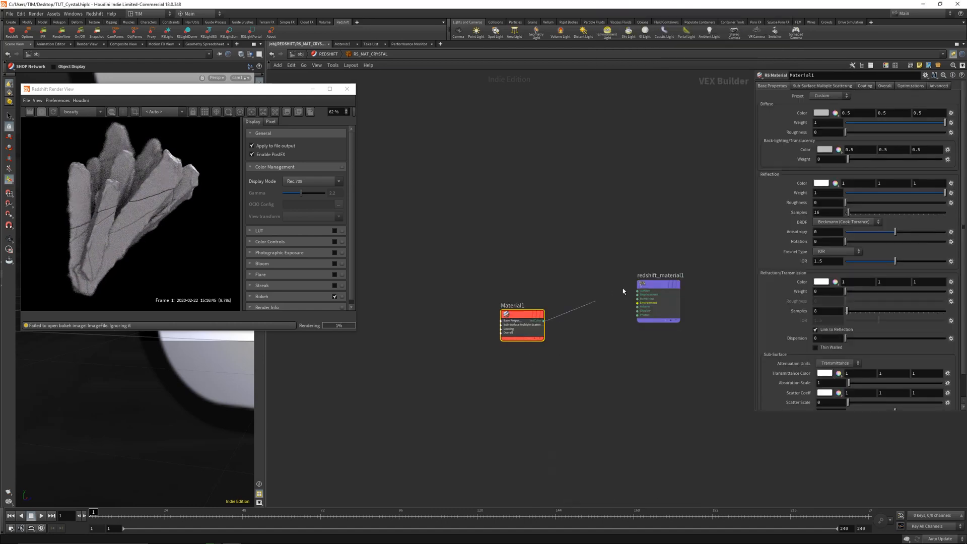
left_click(638, 292)
left_click_drag(519, 325, 525, 294)
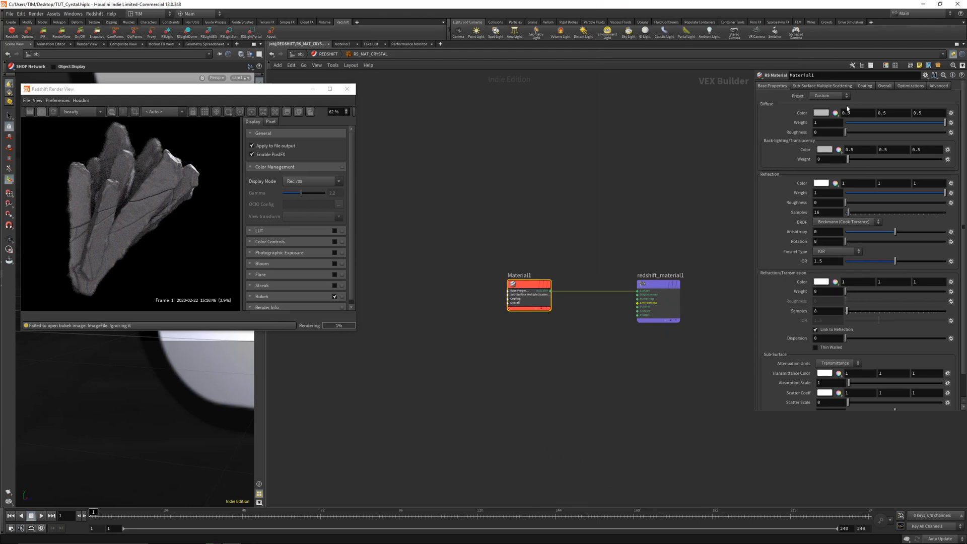
Try a bright yellow-green diffuse colour on Material1
left_click(820, 113)
left_click(827, 61)
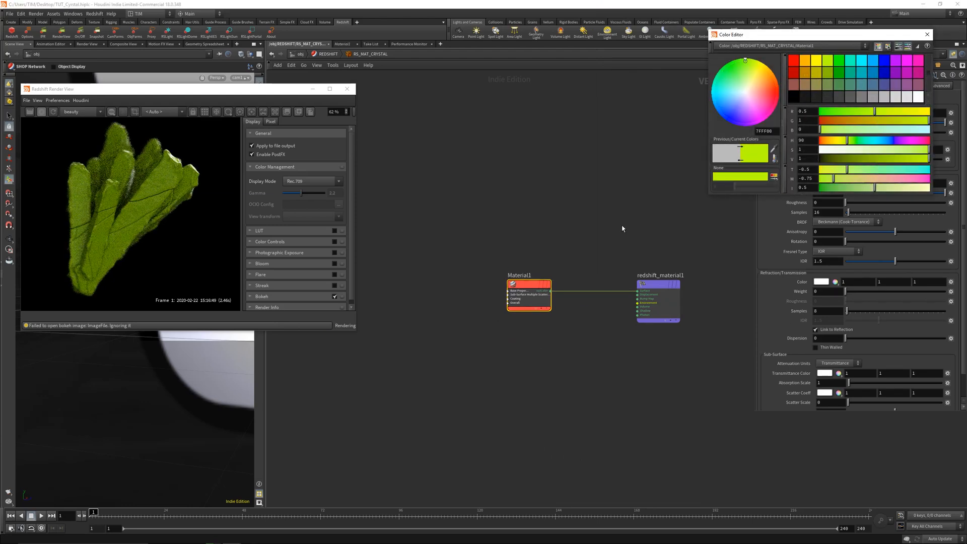
left_click(927, 34)
Apply the Glass preset to Material1 and inspect the crystals in the render view
left_click(829, 96)
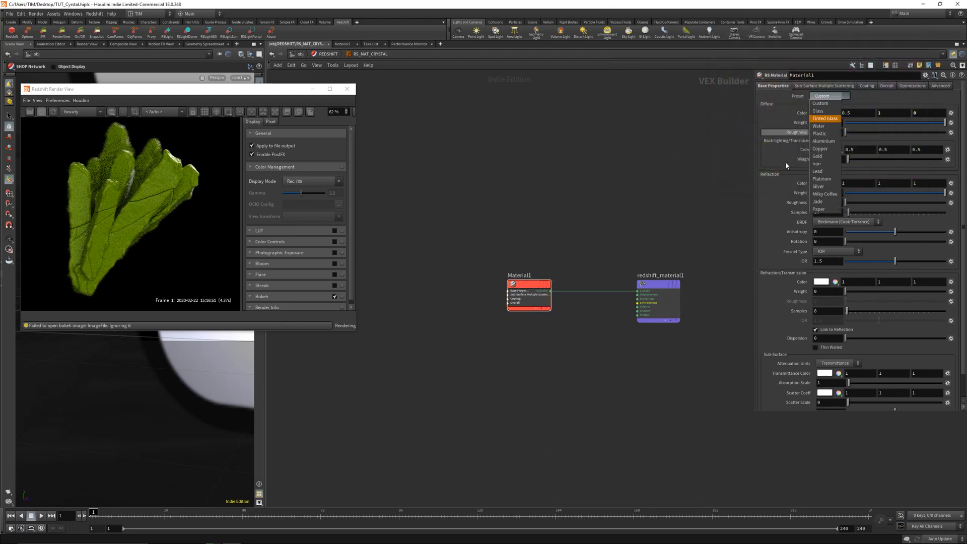
left_click(818, 111)
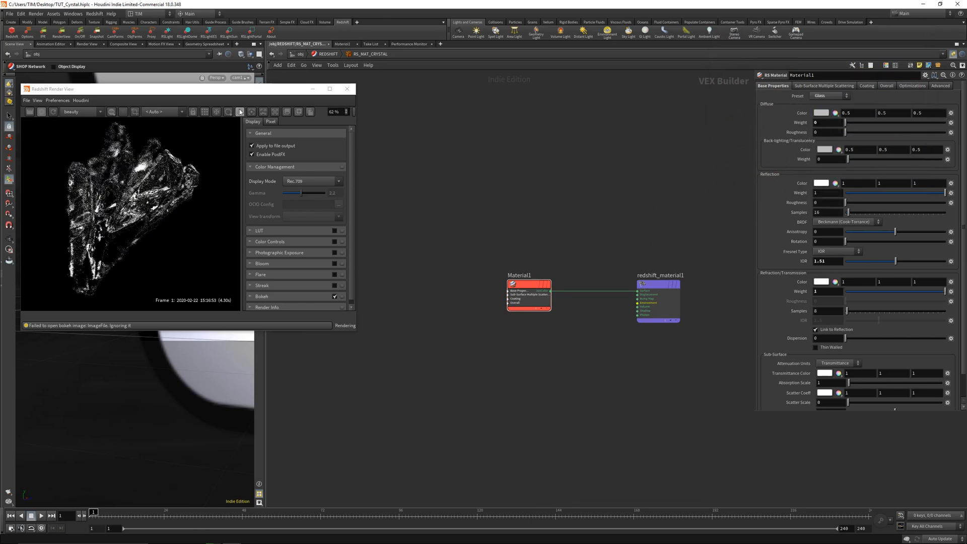
left_click_drag(231, 91, 411, 121)
scroll(302, 241, "up", 2)
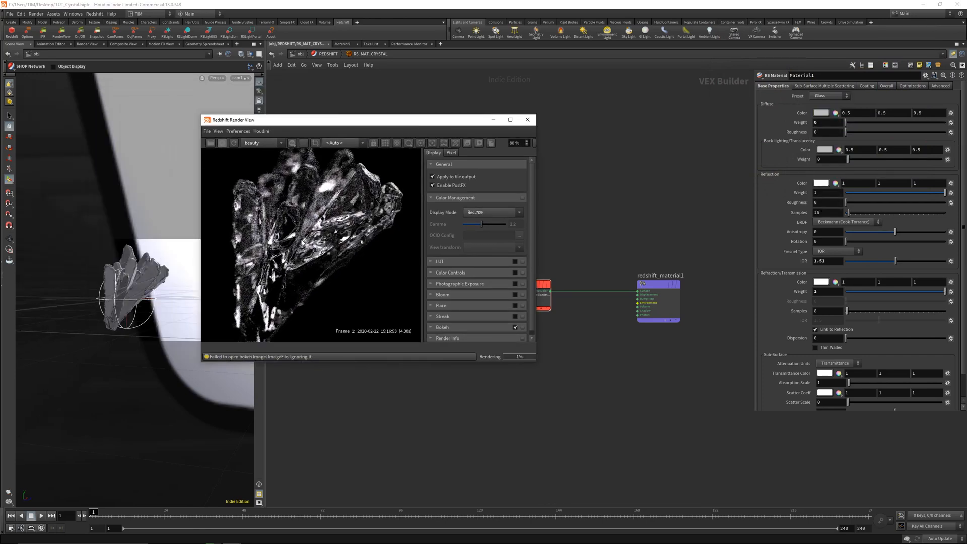
scroll(313, 255, "down", 4)
scroll(311, 255, "up", 4)
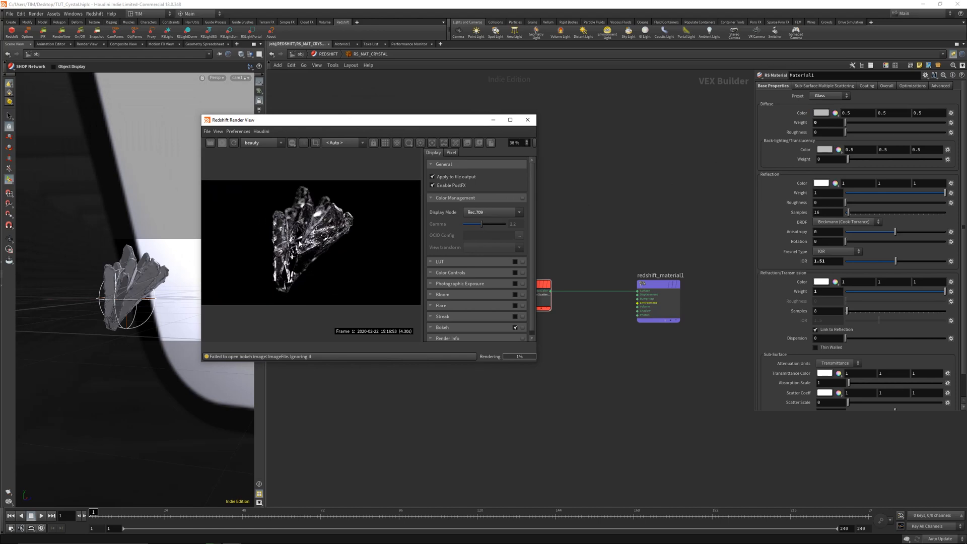
scroll(332, 228, "down", 1)
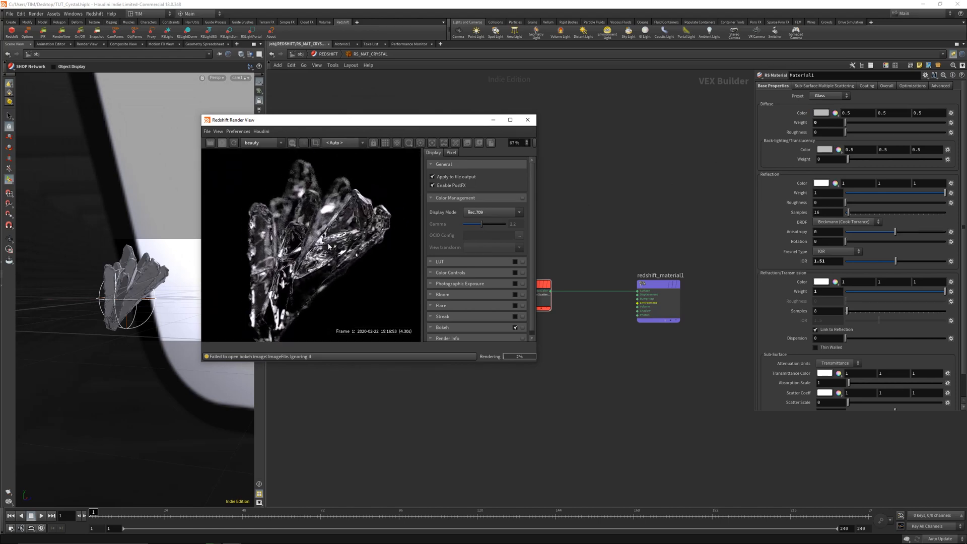
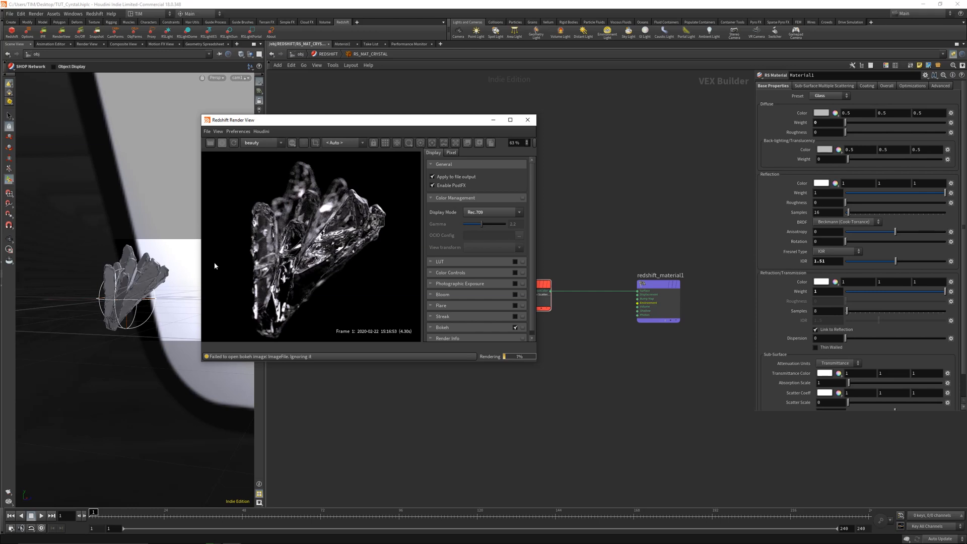
Close the render view and display the explodedview1 node inside GEO_CRYSTAL to examine the cracked pieces
left_click(528, 120)
left_click(292, 54)
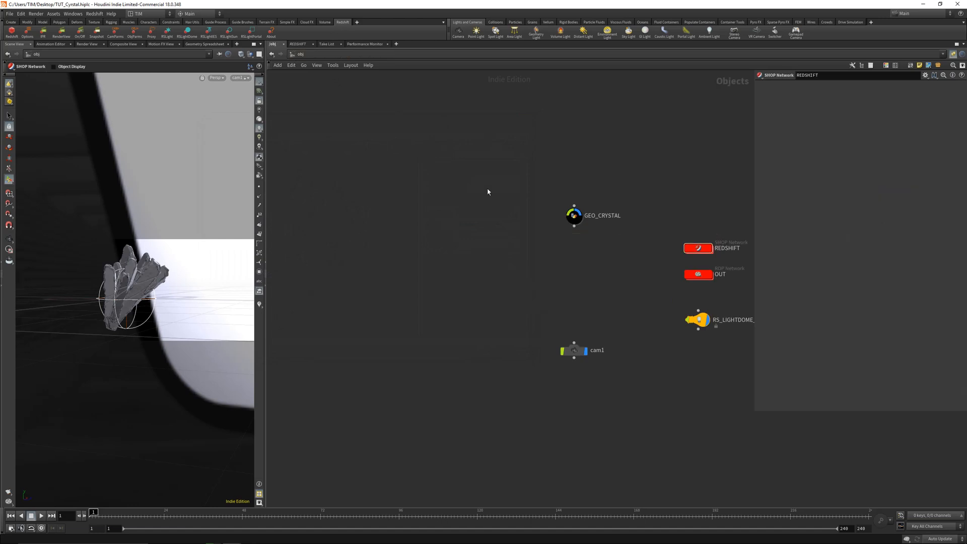
double_click(574, 216)
middle_click_drag(529, 472, 574, 253)
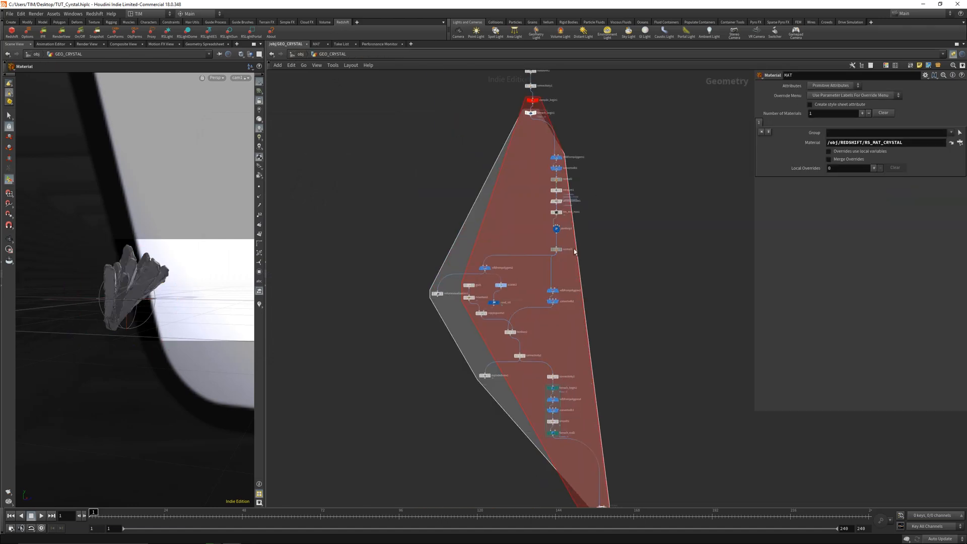
scroll(526, 318, "up", 5)
middle_click_drag(453, 370, 476, 342)
left_click_drag(463, 331, 529, 312)
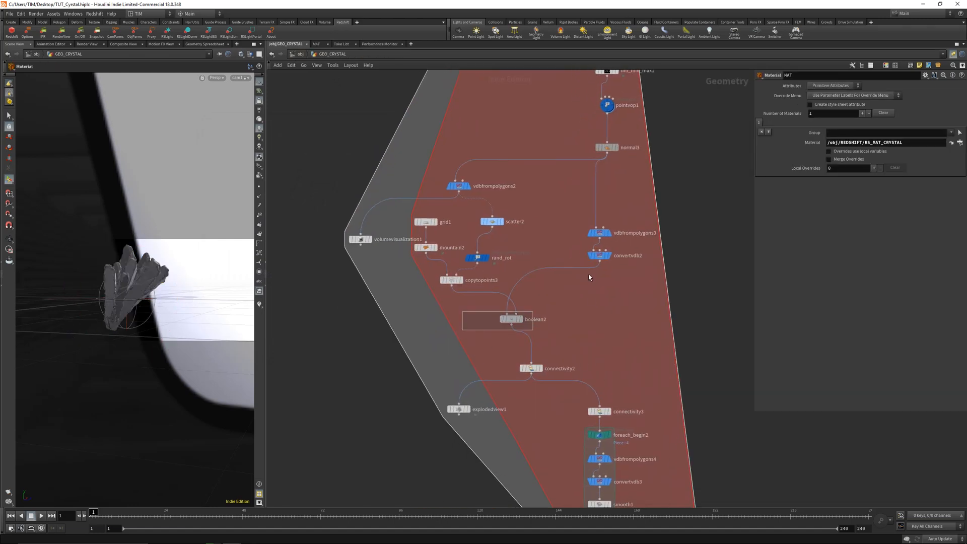
middle_click_drag(434, 490, 425, 404)
left_click(459, 322)
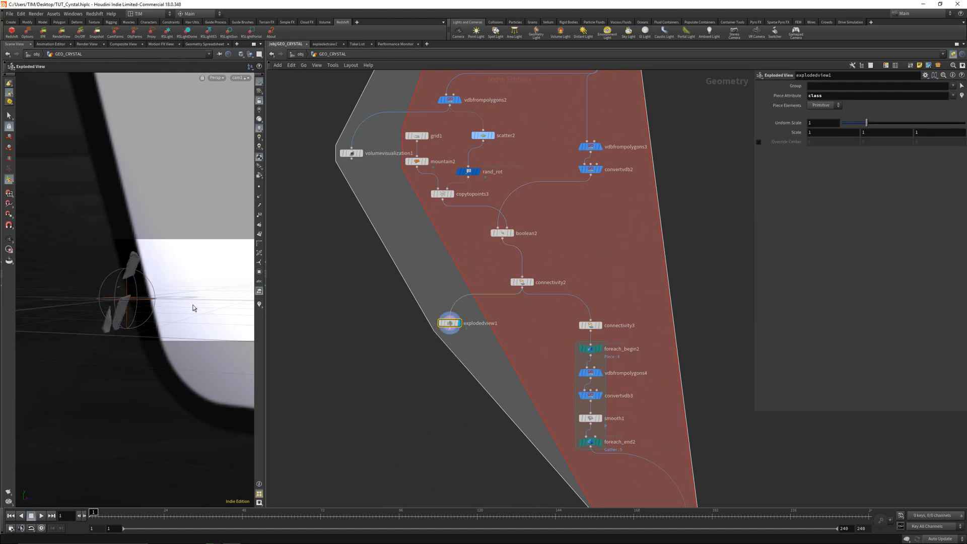
Return the display to the MAT node at the end of the GEO_CRYSTAL network
scroll(489, 339, "down", 5)
middle_click_drag(483, 354, 453, 274)
scroll(507, 406, "up", 5)
left_click_drag(500, 414, 641, 375)
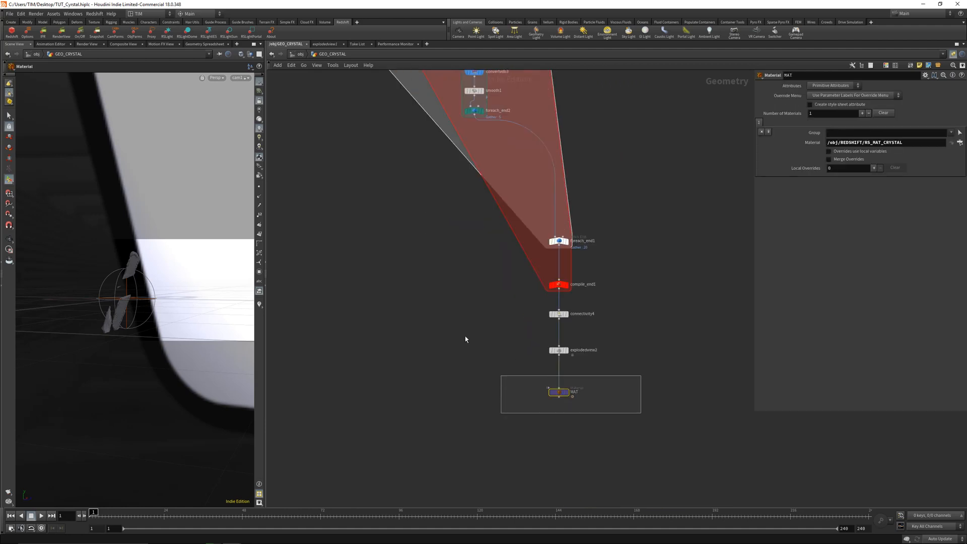
key("r")
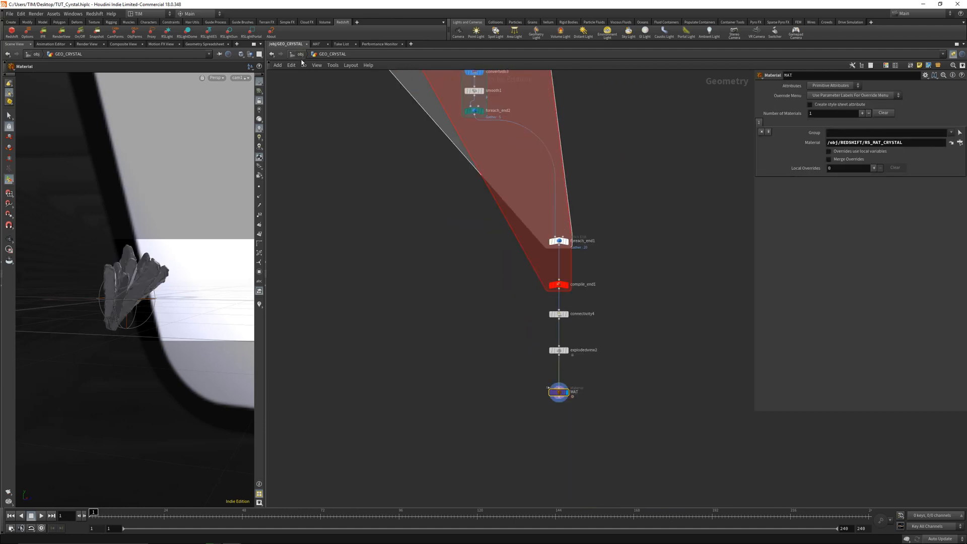
Store the RS_MAT_CRYSTAL network as quickmark 1 and the object level as quickmark 2, and jump to quickmark 1
left_click(301, 54)
double_click(699, 250)
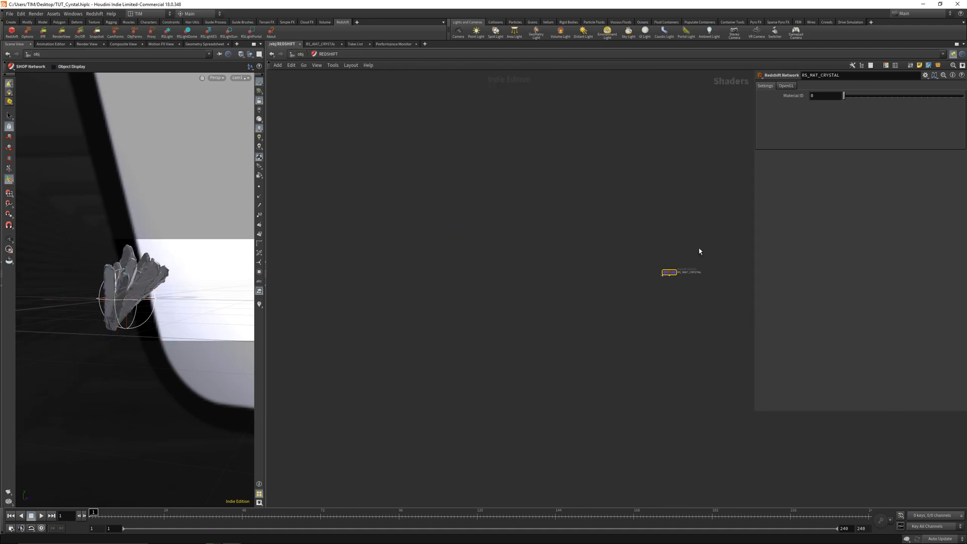
double_click(670, 274)
key("ctrl+1")
key("u")
key("u")
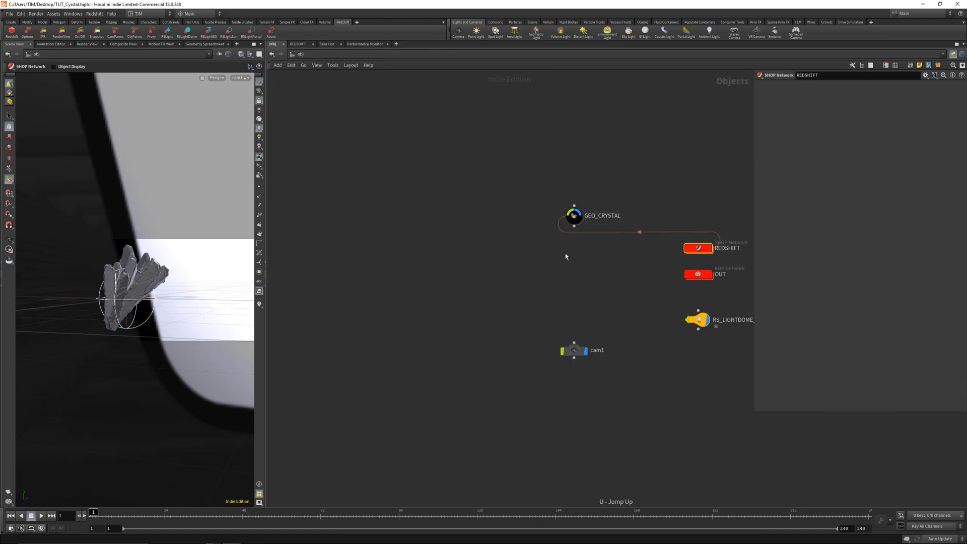
key("ctrl+2")
key("1")
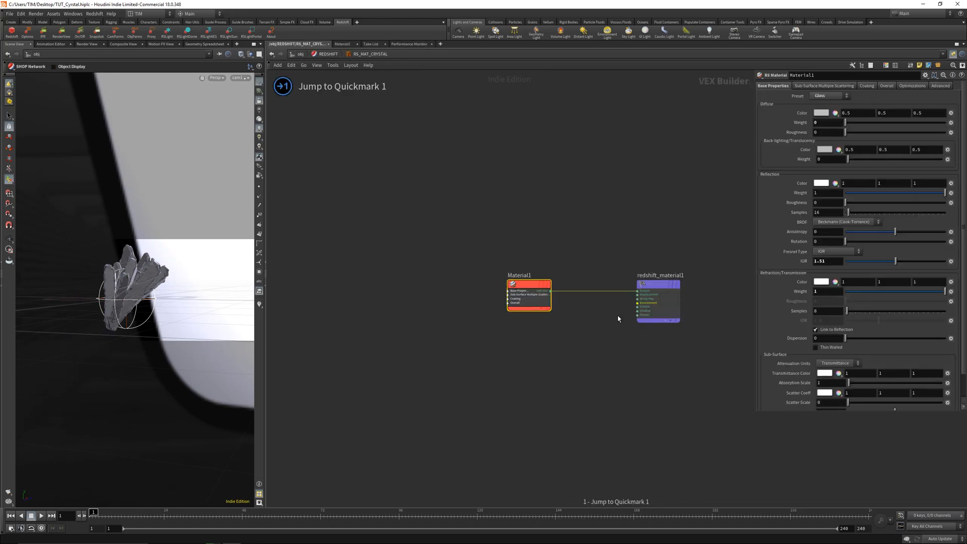
Reopen the Redshift render view beside the material nodes and enlarge its window to show the whole crystal cluster
middle_click_drag(550, 349, 477, 339)
left_click(61, 33)
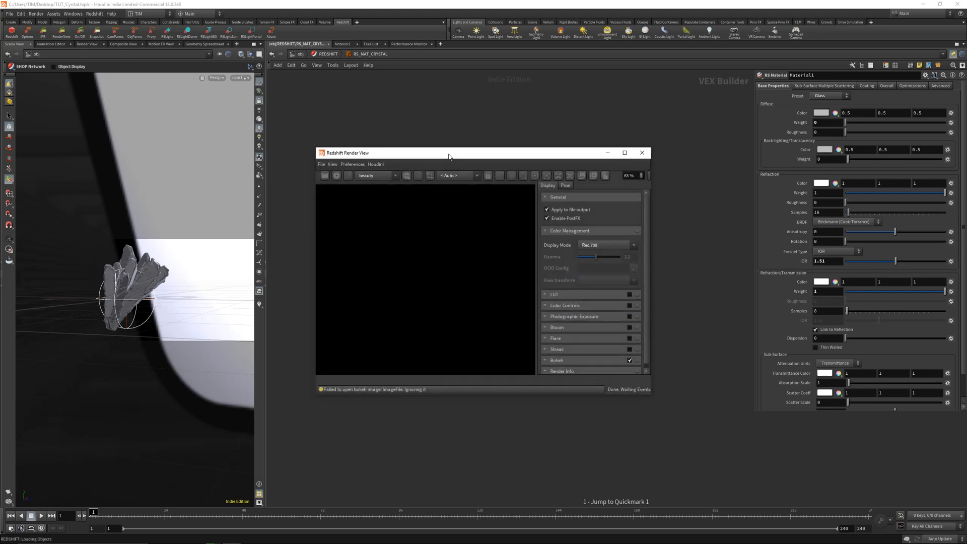
left_click_drag(450, 156, 162, 84)
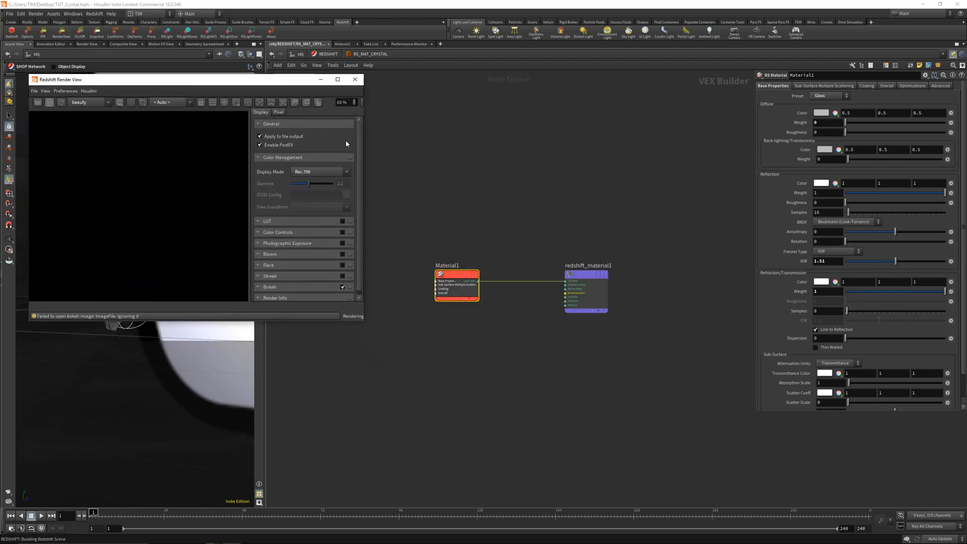
middle_click_drag(481, 195, 563, 218)
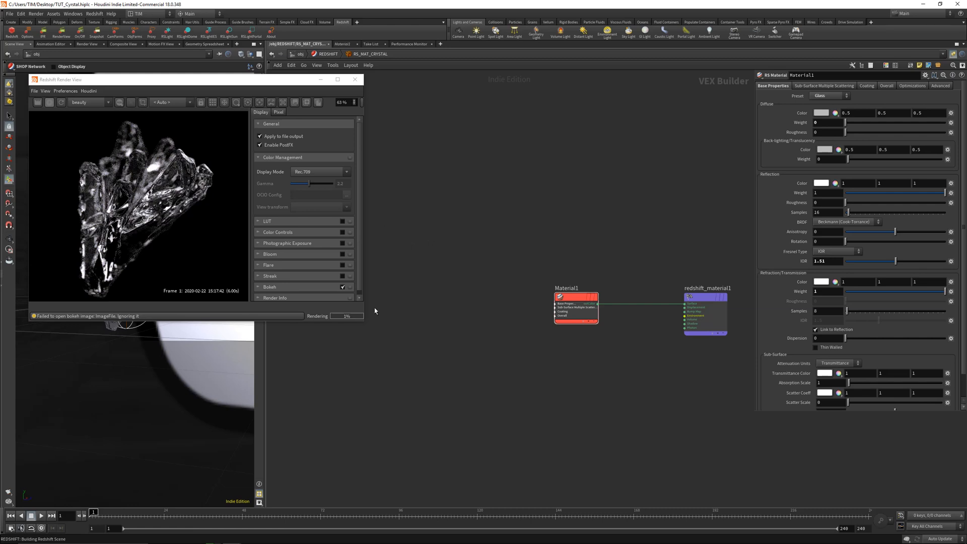
left_click_drag(365, 321, 488, 391)
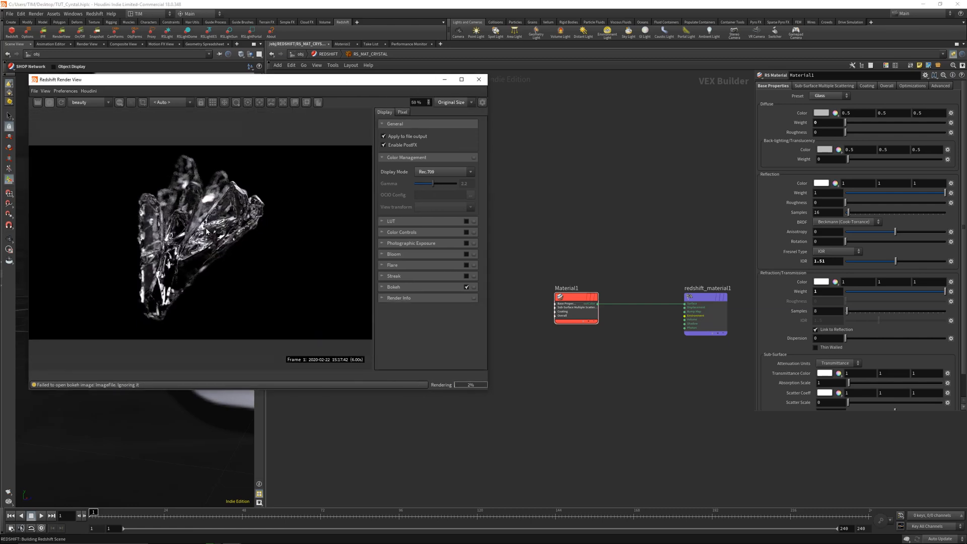
scroll(197, 244, "up", 1)
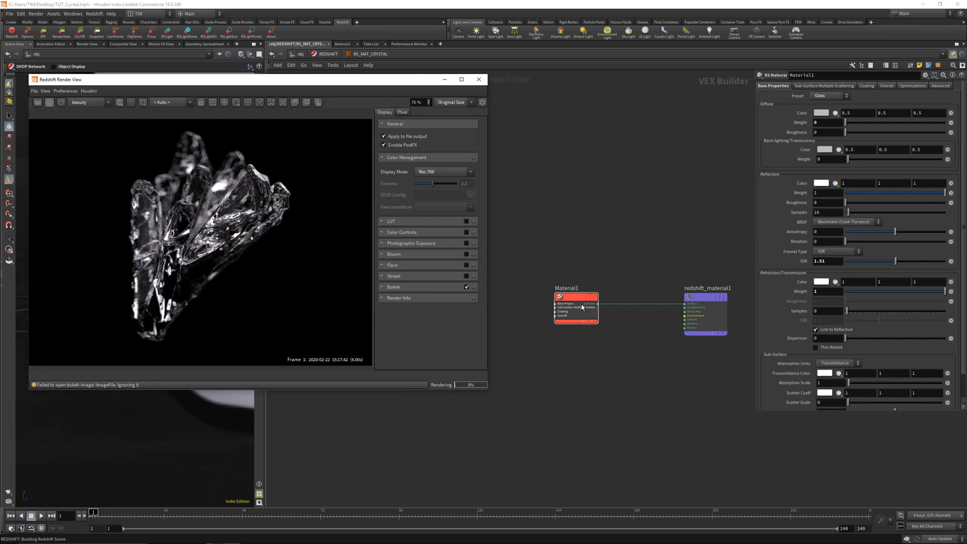
Add an RS Curvature node, wire it into redshift_material1's surface input in place of Material1, and switch the network wires to curved
middle_click_drag(546, 360, 579, 344)
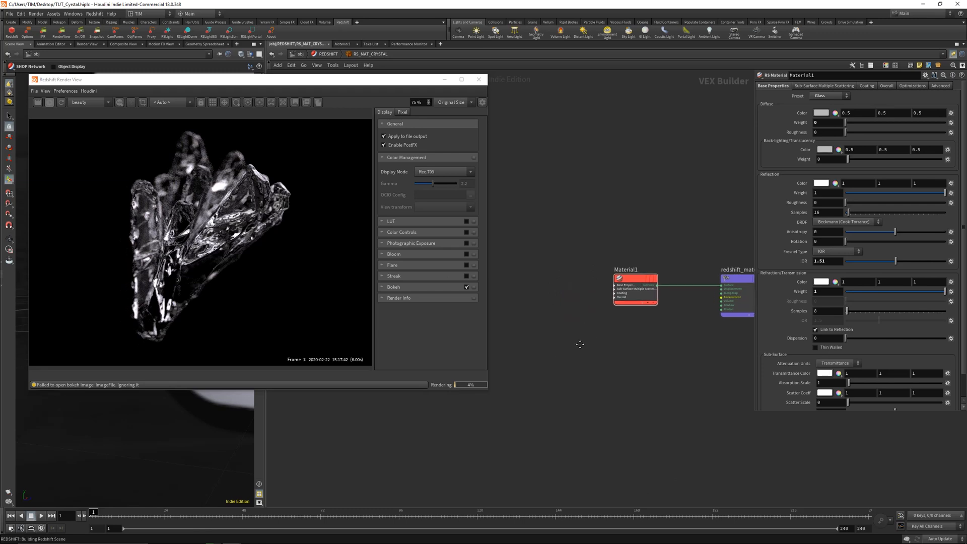
key("Tab")
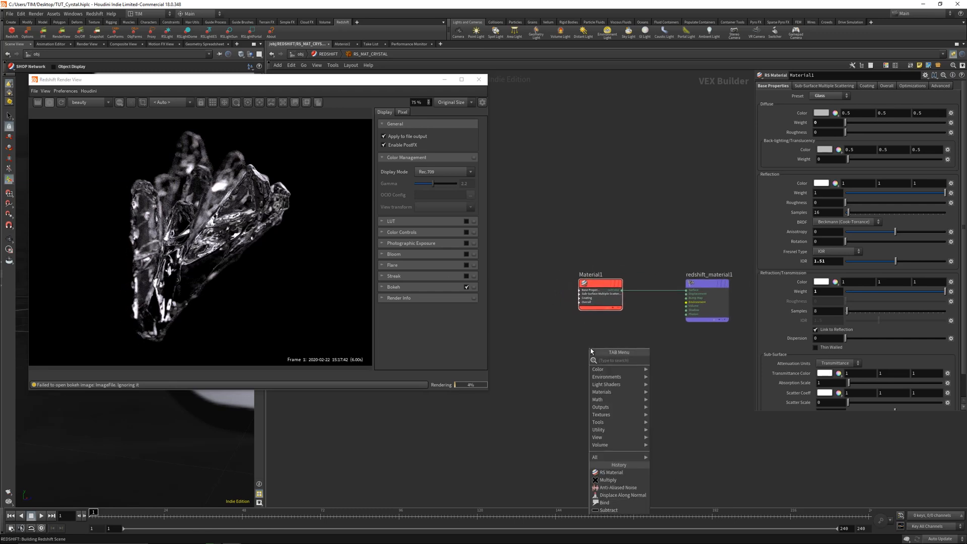
type("cu")
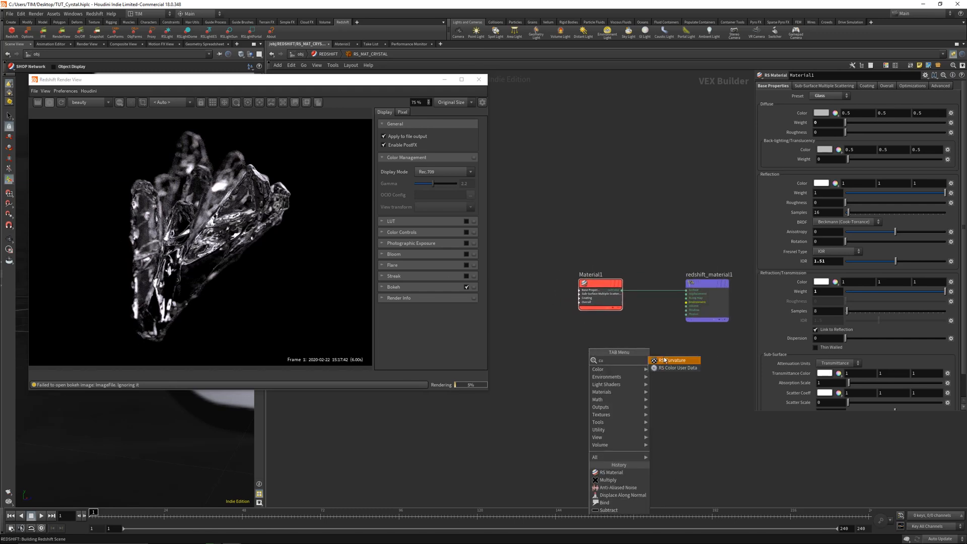
left_click(664, 360)
left_click(614, 383)
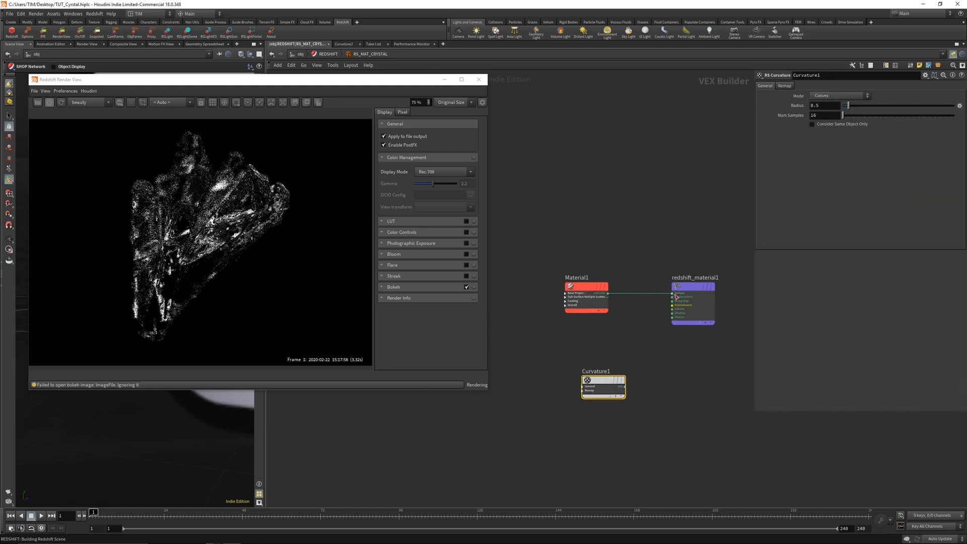
left_click_drag(674, 294, 624, 386)
key("shift+s")
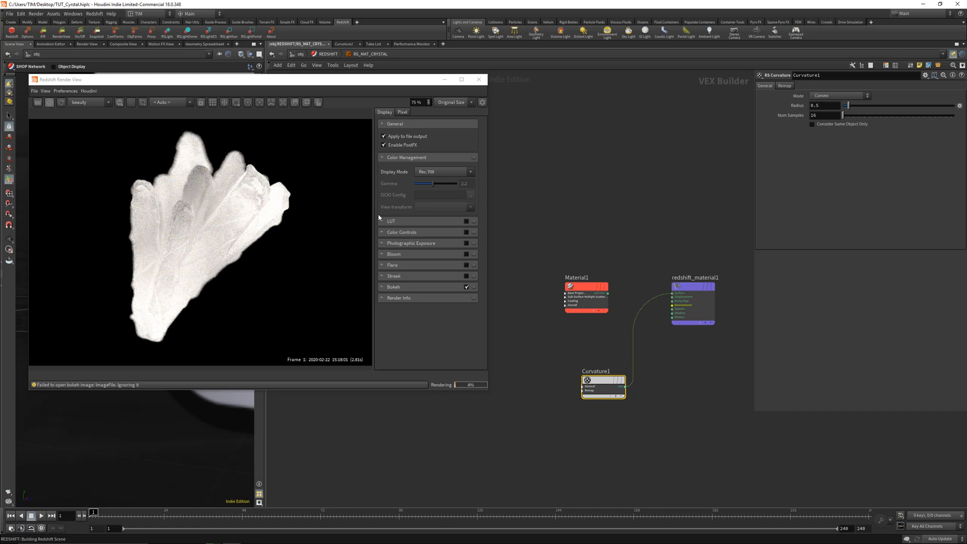
Try progressively smaller radius values on the Curvature1 node and settle on 0.01
left_click(831, 107)
type("0.1")
key("Return")
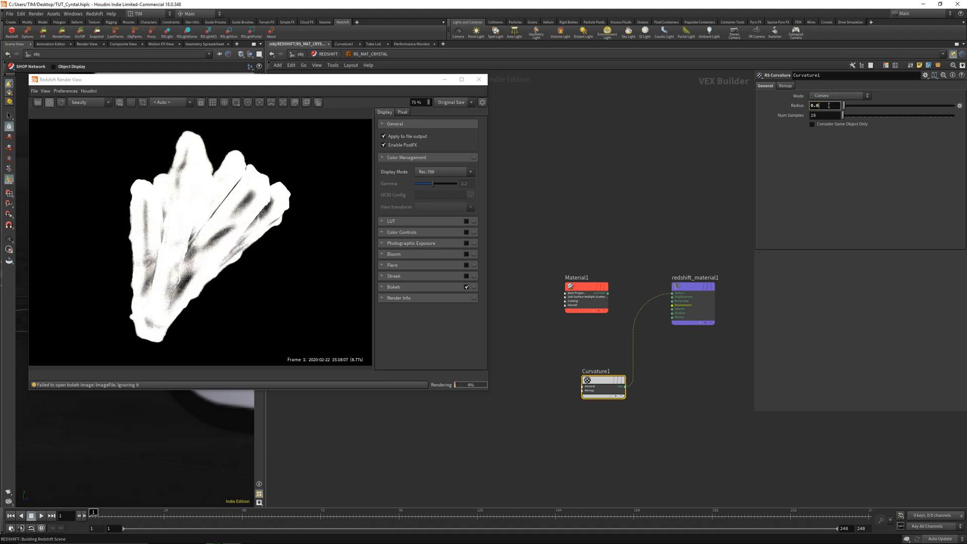
type("5")
key("Return")
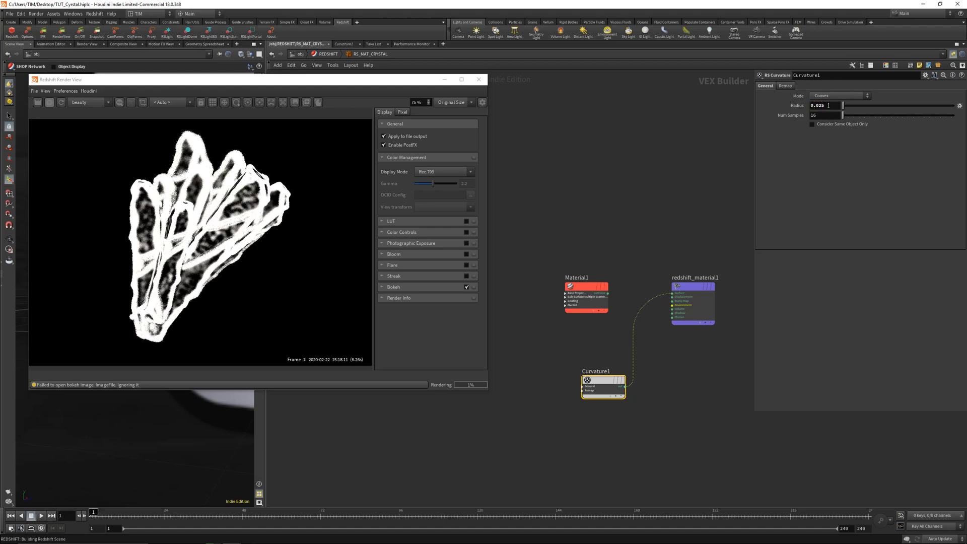
key("Return")
left_click(829, 106)
key("BackSpace")
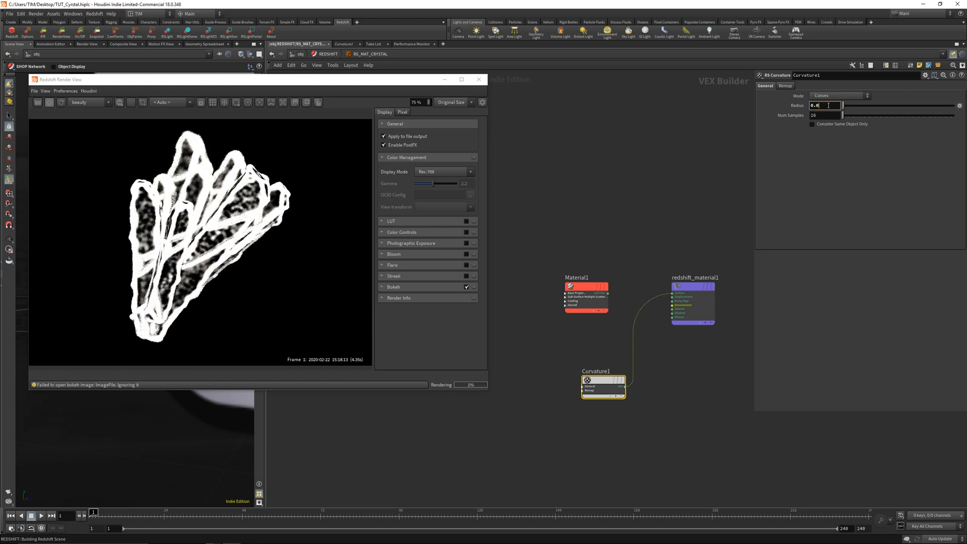
key("Return")
key("BackSpace")
key("Return")
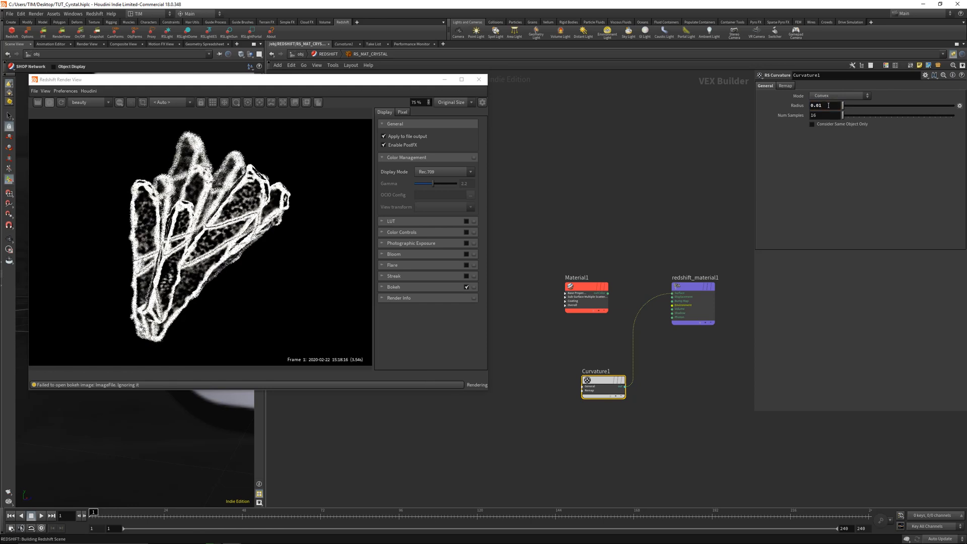
Set the number of samples on the Curvature1 node to 64
left_click(824, 118)
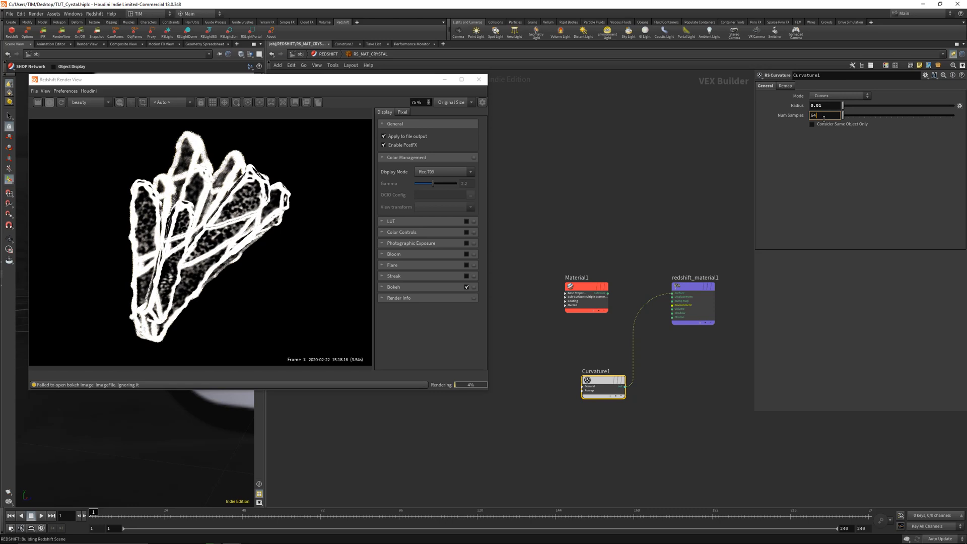
type("64")
key("Return")
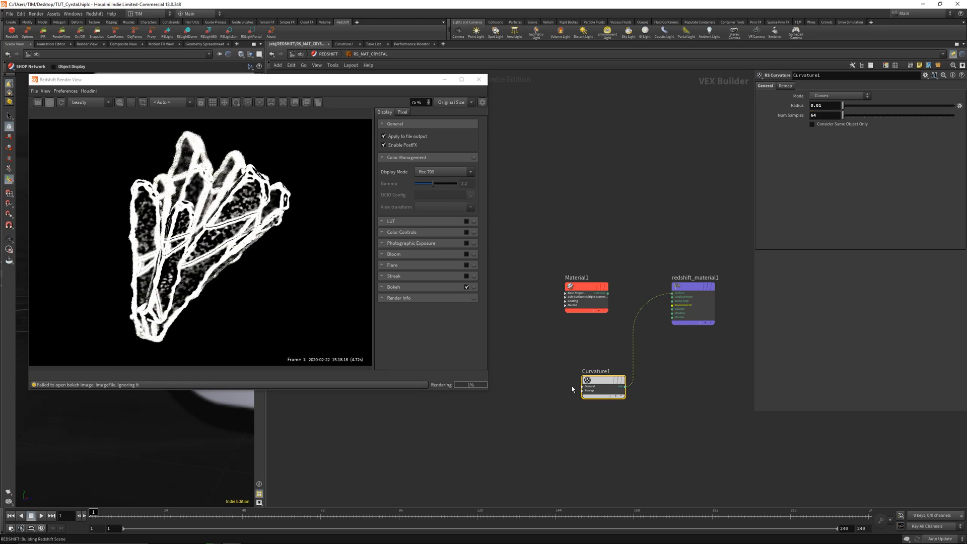
Insert an RS Ramp between Curvature1 and redshift_material1 and move its black point to about 0.6
left_click_drag(586, 390, 530, 402)
key("Tab")
type("ra")
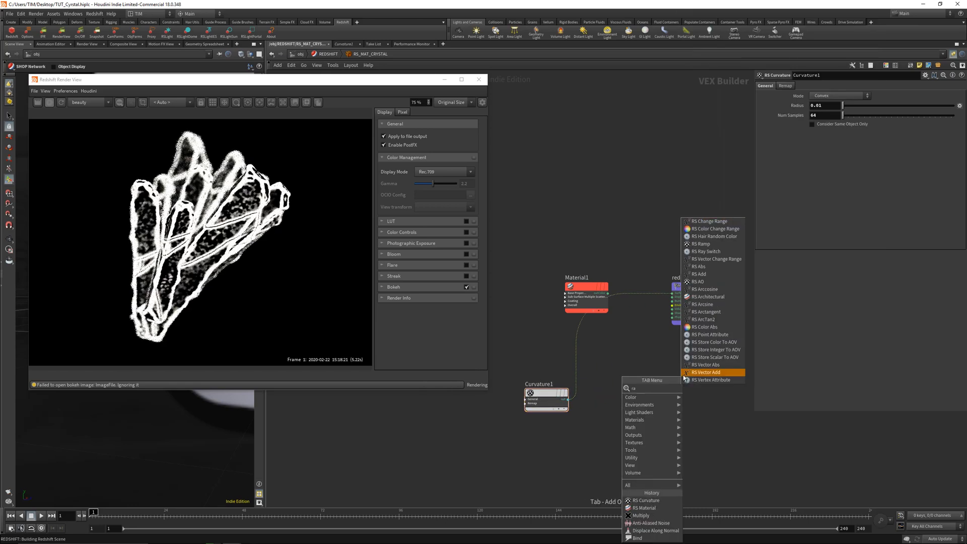
left_click(686, 374)
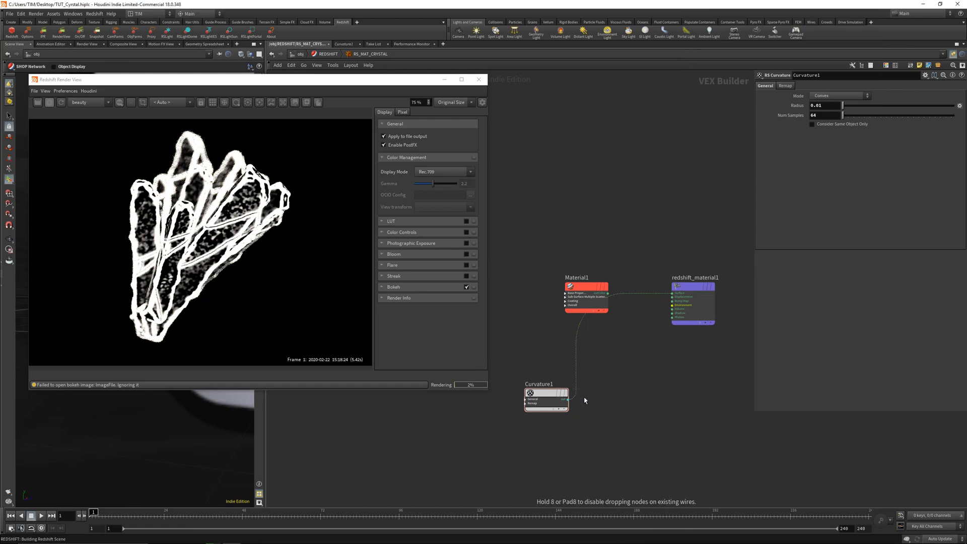
left_click(585, 400)
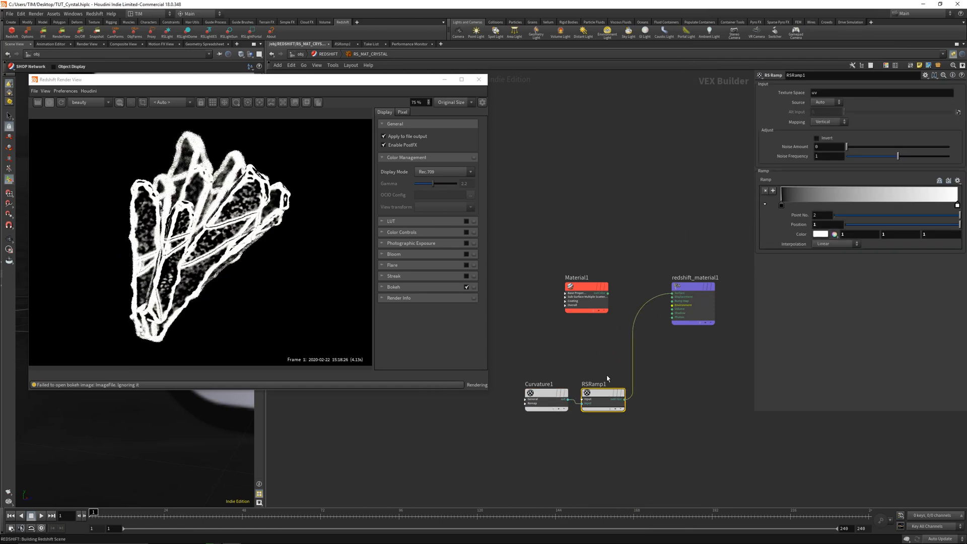
left_click_drag(594, 394, 599, 393)
left_click_drag(781, 205, 887, 207)
Move Curvature1 and RSRamp1 together below Material1 and disconnect the ramp from redshift_material1
left_click_drag(509, 424, 626, 379)
left_click_drag(588, 396, 520, 399)
scroll(271, 222, "up", 5)
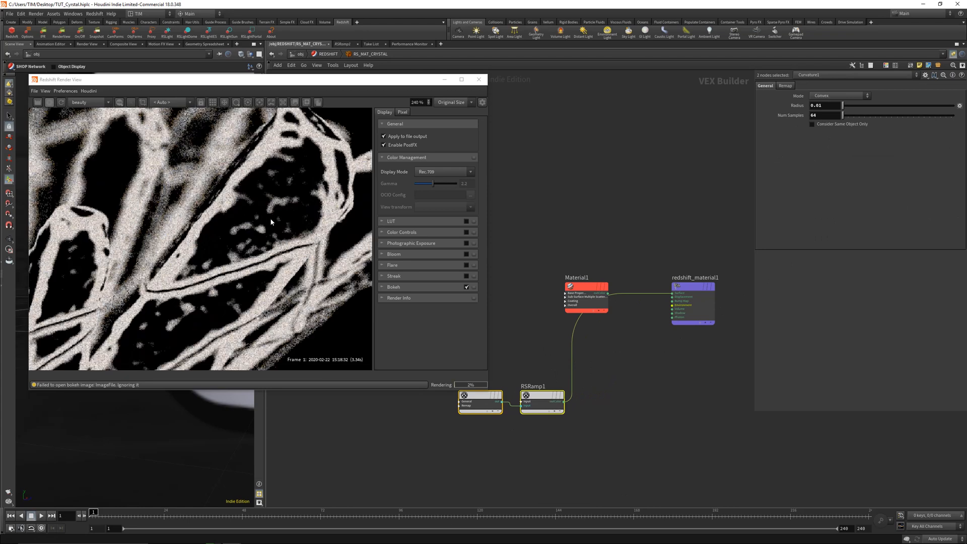
key("f")
scroll(246, 219, "down", 7)
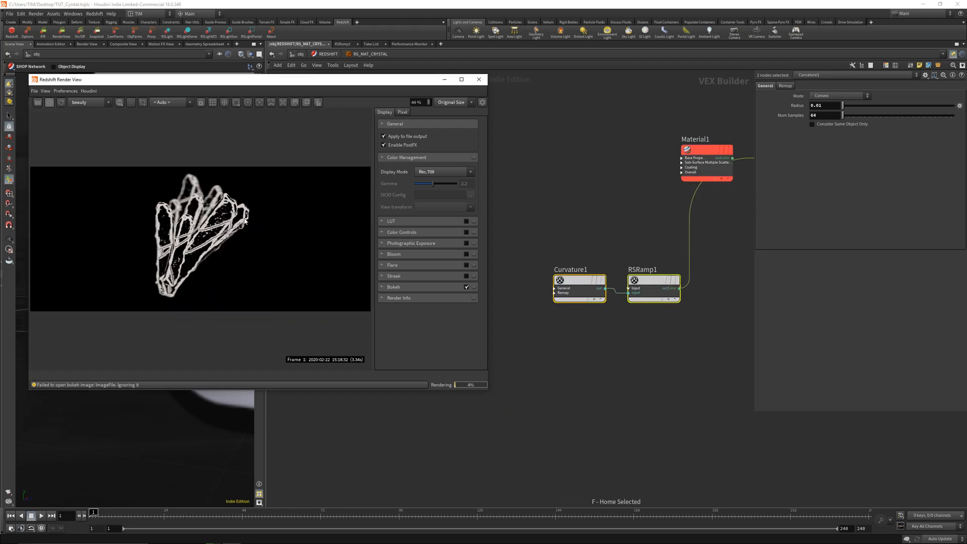
scroll(628, 239, "down", 1)
middle_click_drag(627, 239, 554, 293)
left_click_drag(566, 331, 529, 367)
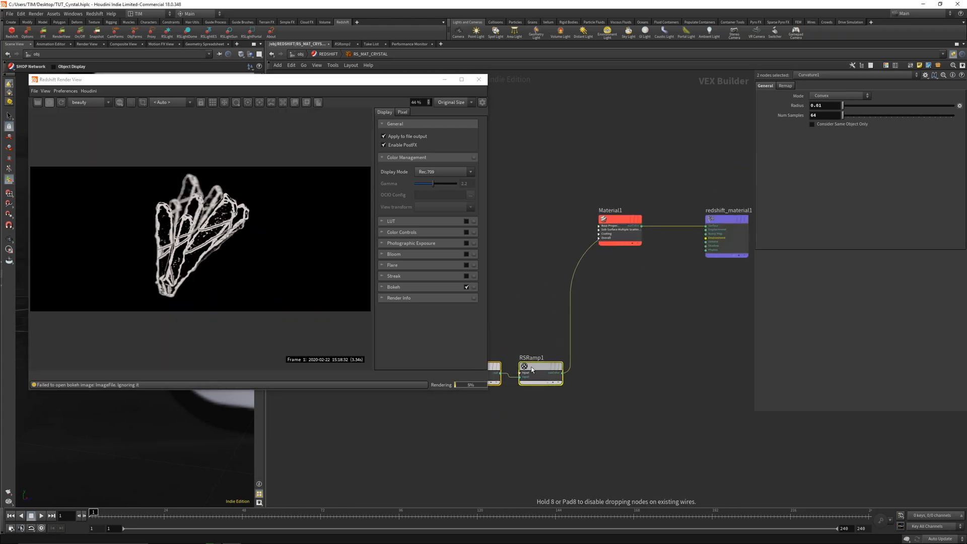
key("y")
left_click_drag(557, 291, 600, 355)
middle_click_drag(603, 381, 663, 364)
left_click_drag(604, 355, 574, 361)
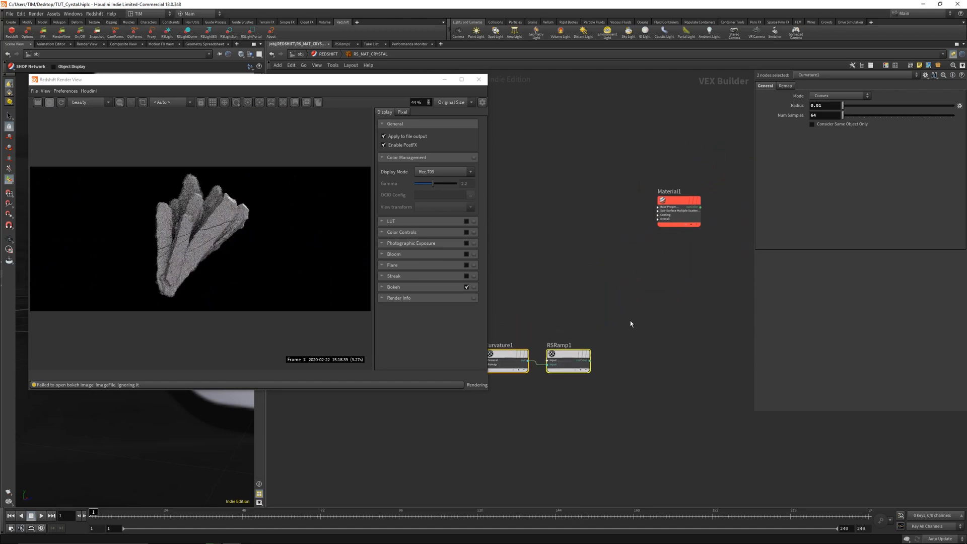
Check the crystal surface and cracks close up in the render, and move redshift_material1 lower in the network
left_click(629, 321)
scroll(214, 205, "up", 4)
scroll(234, 203, "up", 3)
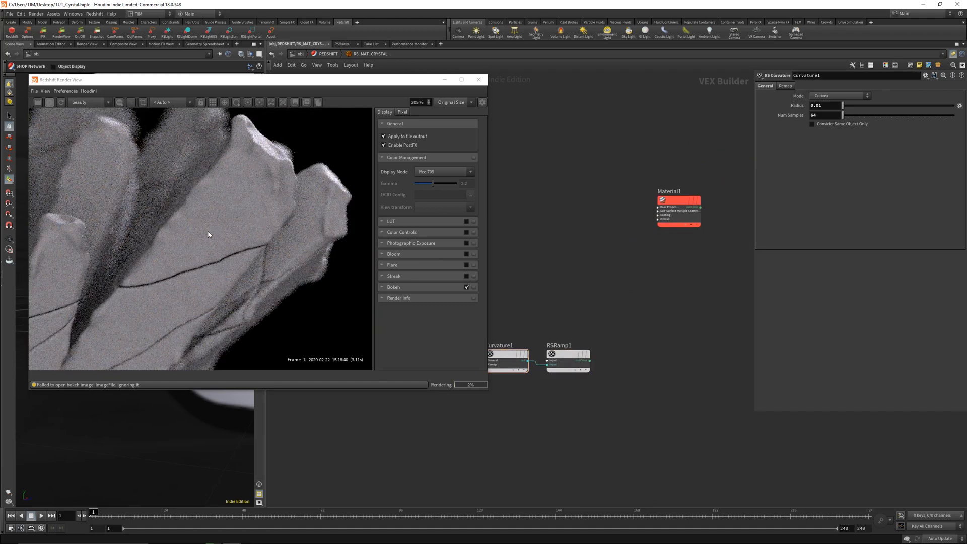
scroll(219, 242, "down", 7)
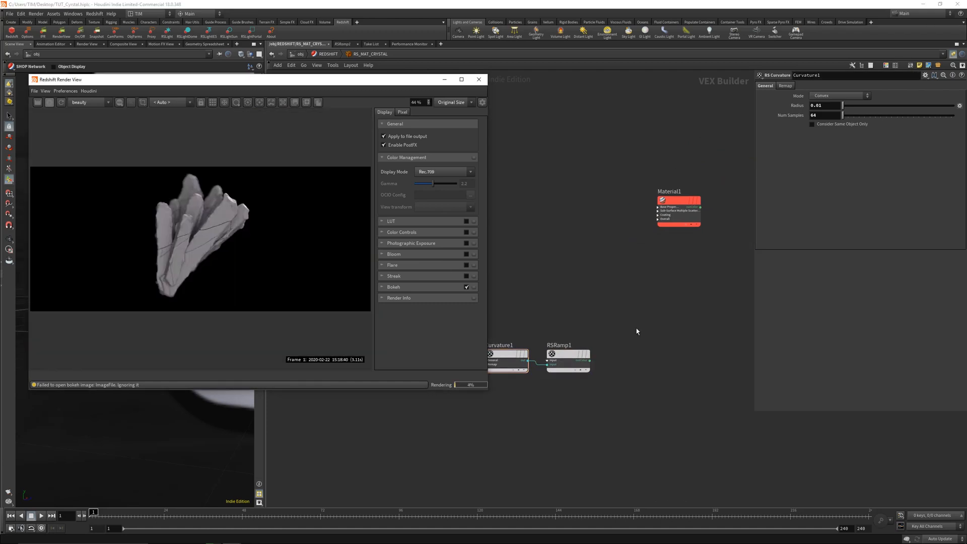
scroll(627, 302, "down", 2)
middle_click_drag(627, 301, 594, 312)
left_click_drag(699, 245, 713, 284)
scroll(602, 336, "up", 1)
middle_click_drag(602, 337, 590, 334)
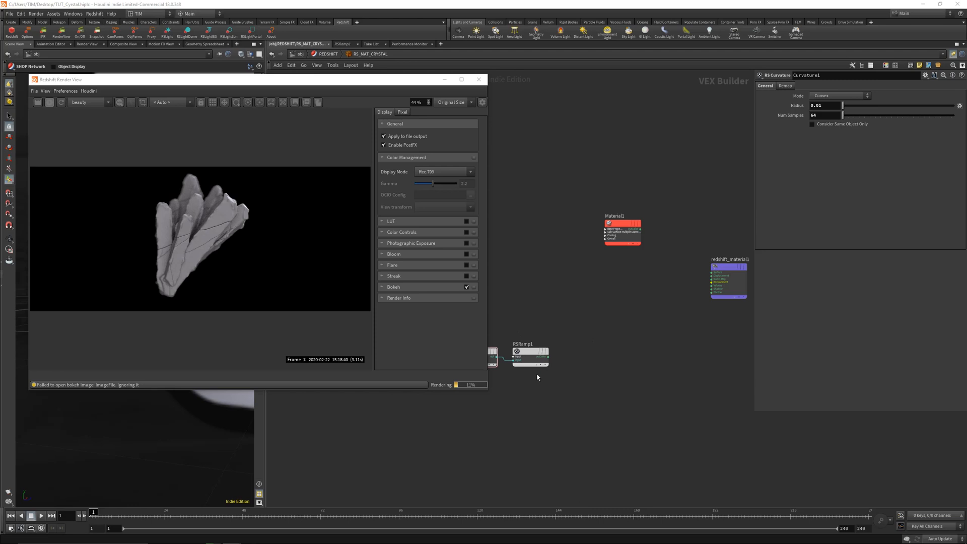
Add an RS Noise node and wire it into redshift_material1's surface input
middle_click_drag(620, 371, 611, 386)
key("Tab")
type("no")
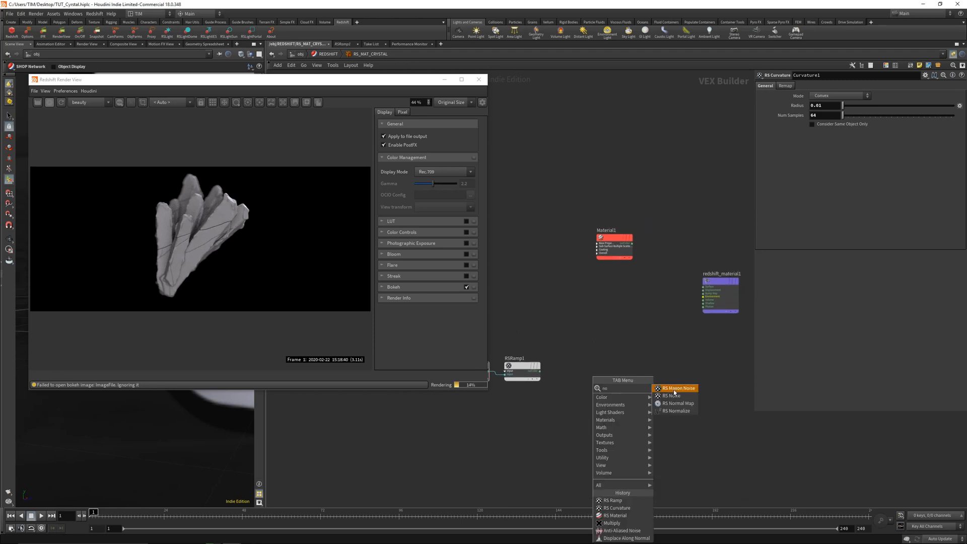
left_click(675, 395)
left_click(628, 355)
left_click_drag(646, 354, 703, 287)
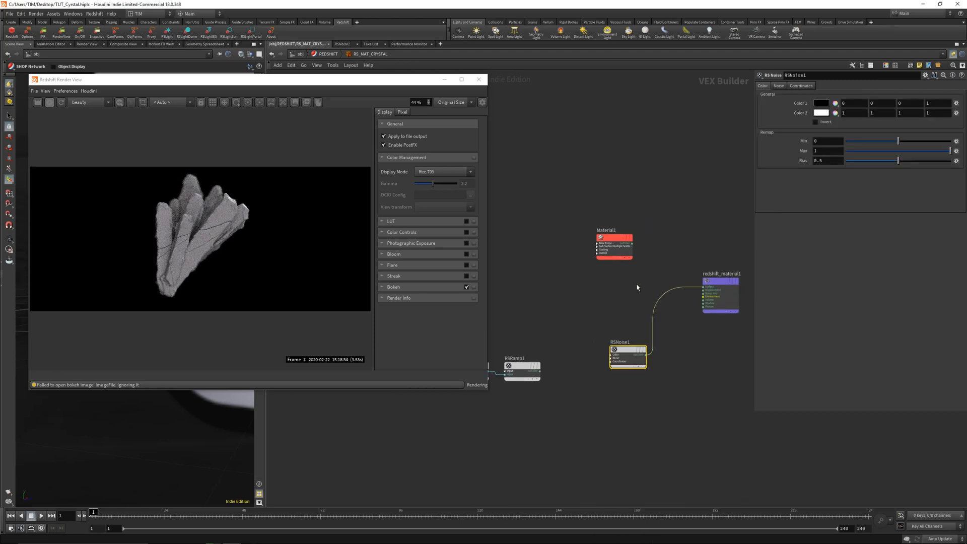
Test larger overall coordinate scales on RSNoise1, settle on 100, and view the pattern closer in the render
left_click(800, 86)
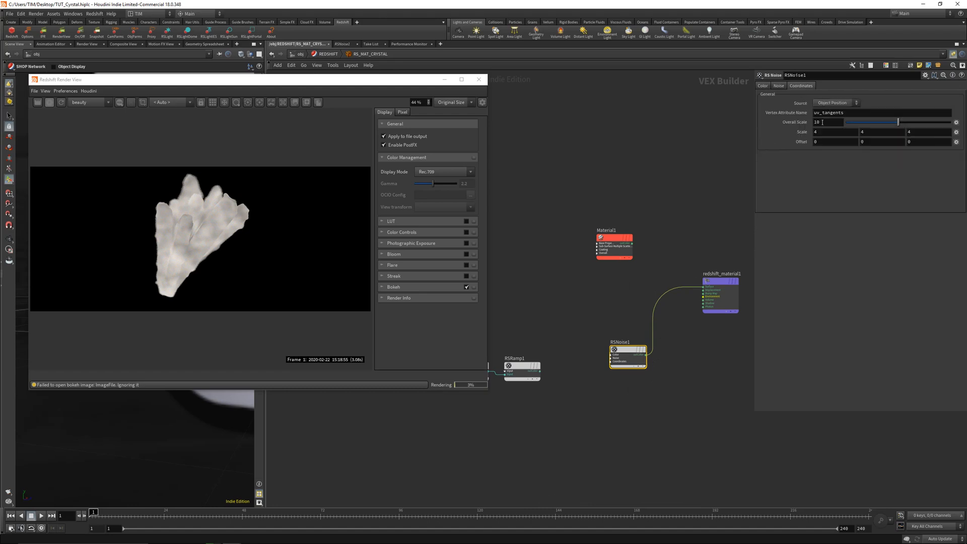
type("25")
key("Return")
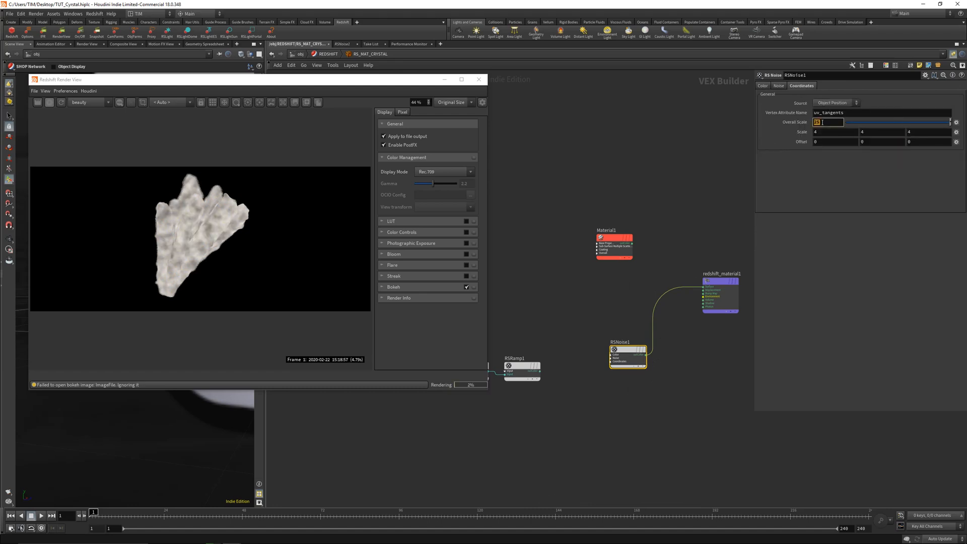
type("15")
key("Return")
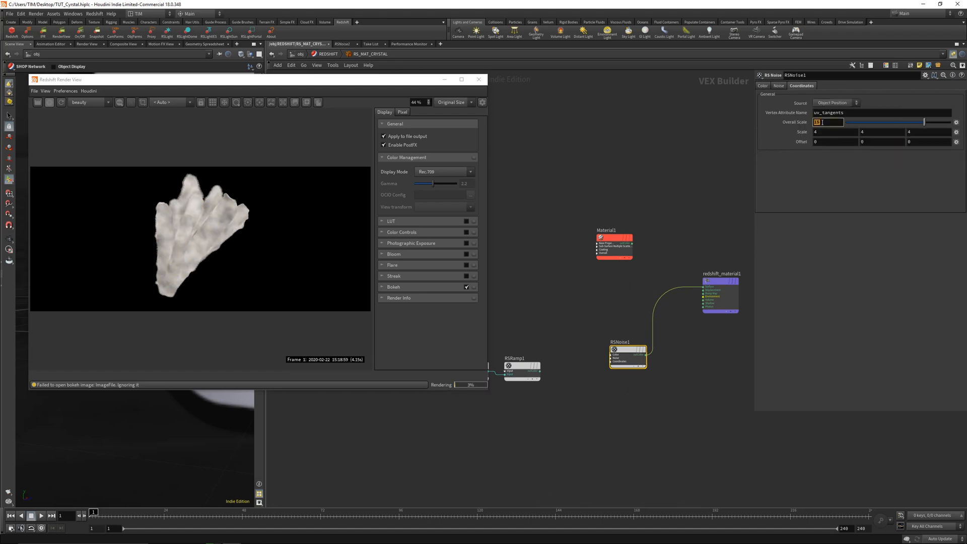
key("Return")
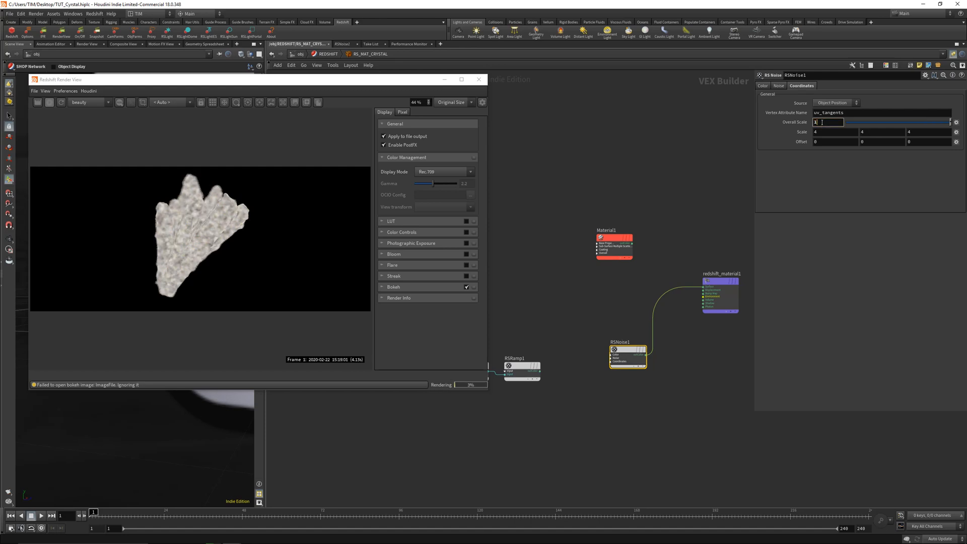
key("Return")
scroll(201, 231, "up", 4)
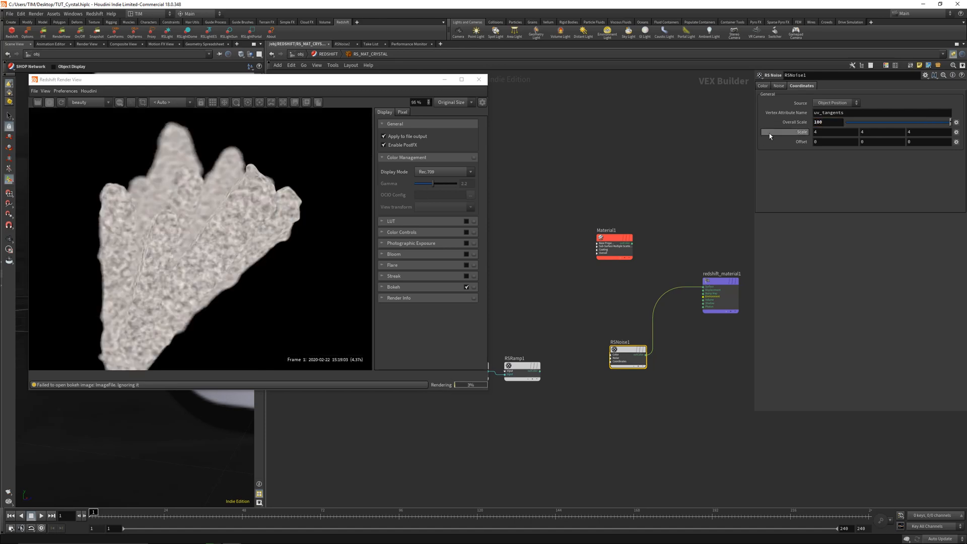
Set RSNoise1's fractal complexity to 6, distortion to 0.25 and distortion scale to 0.1
left_click(778, 86)
middle_click_drag(636, 263, 712, 246)
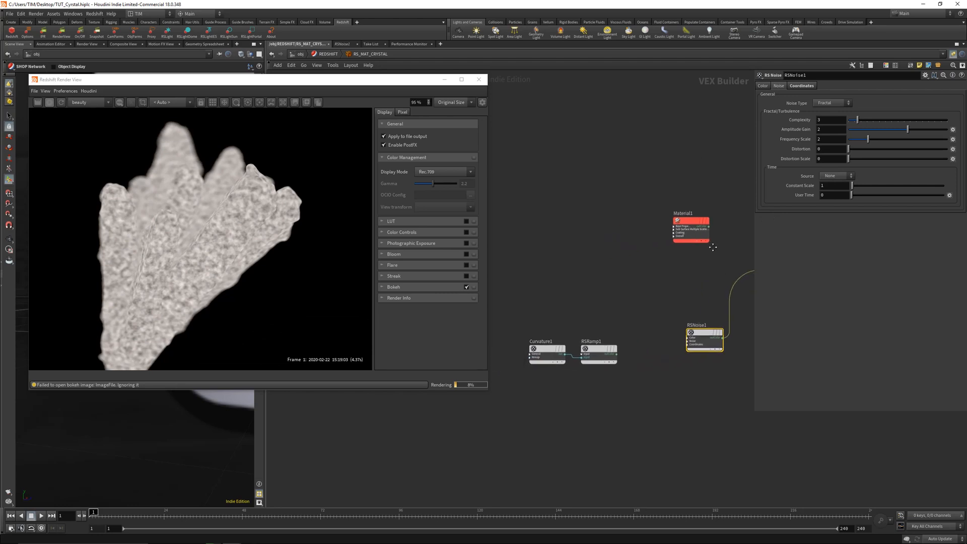
left_click_drag(861, 120, 866, 119)
left_click(833, 151)
type(".25")
key("Return")
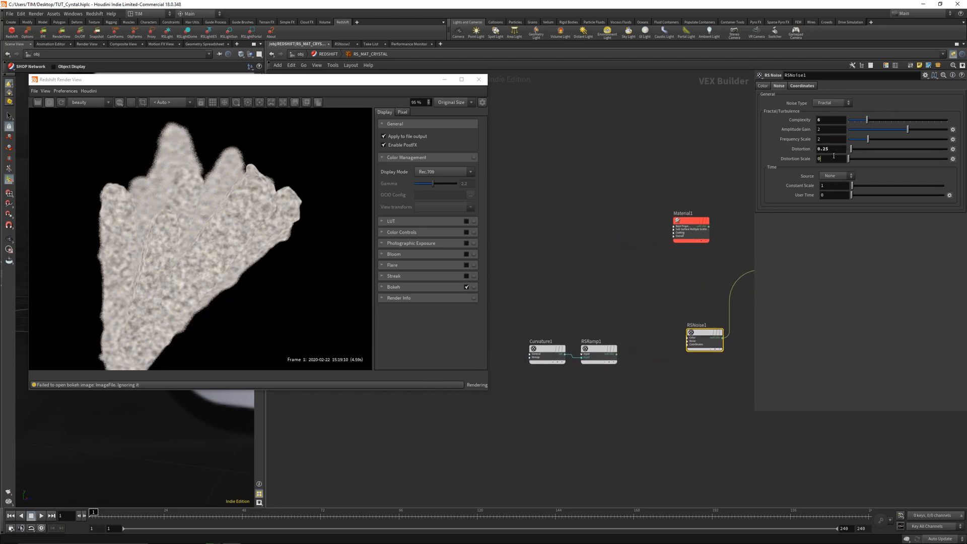
left_click(832, 159)
type(".1")
key("Return")
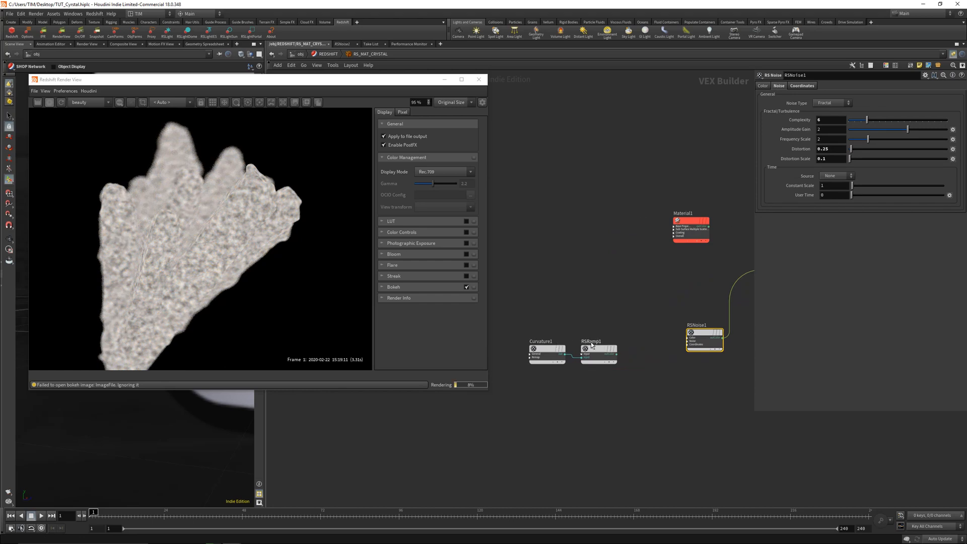
Insert a copy of RSRamp1 between RSNoise1 and redshift_material1, lowering its black point and moving its white point to about 0.62
left_click_drag(606, 348, 739, 307, "alt")
key("y")
middle_click_drag(742, 313, 645, 342)
left_click_drag(676, 332, 659, 342)
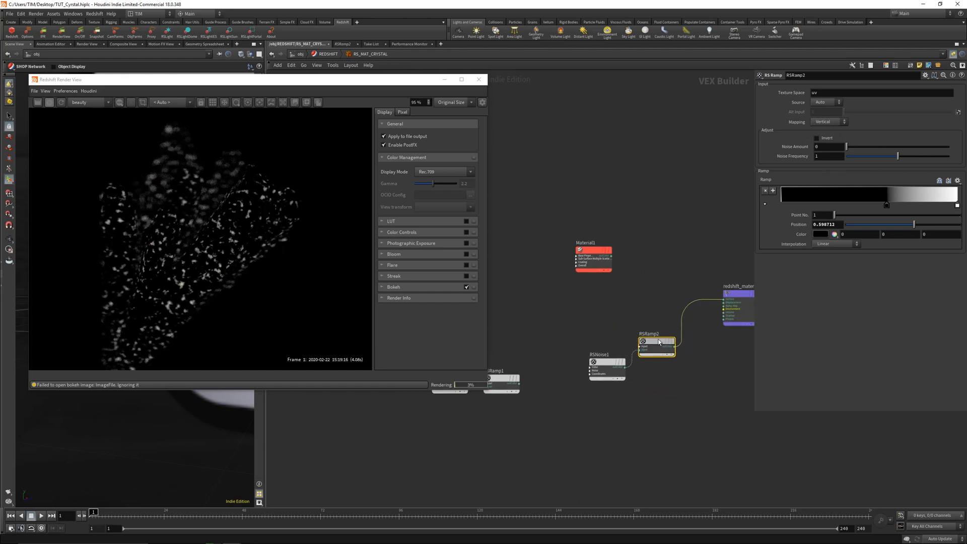
left_click_drag(886, 205, 848, 206)
left_click_drag(957, 205, 889, 206)
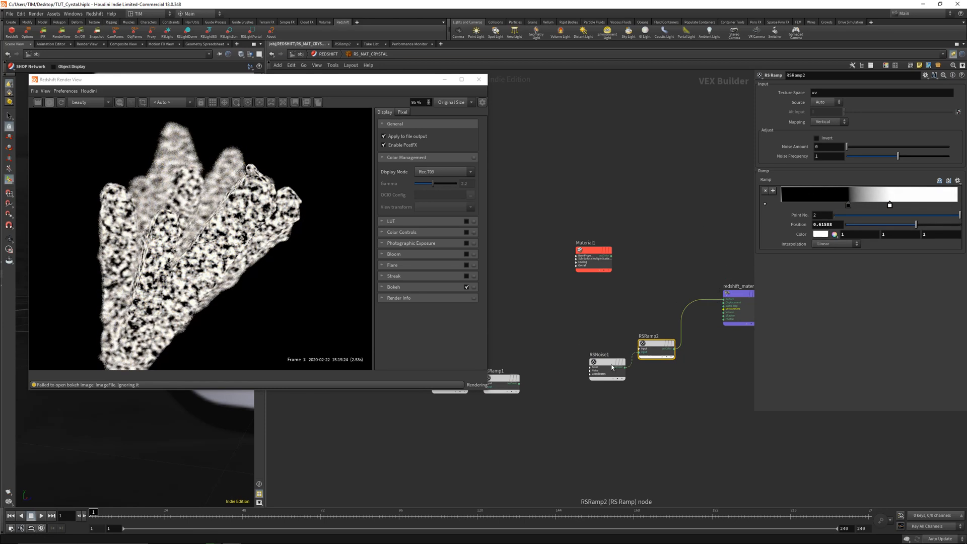
Lay out RSNoise1 and RSRamp2 above the curvature nodes and cut the ramp's wire to redshift_material1
left_click_drag(577, 382, 660, 330)
key("l")
middle_click_drag(637, 320, 746, 311)
left_click_drag(745, 311, 607, 322)
key("y")
left_click_drag(621, 288, 666, 330)
middle_click_drag(668, 334, 640, 348)
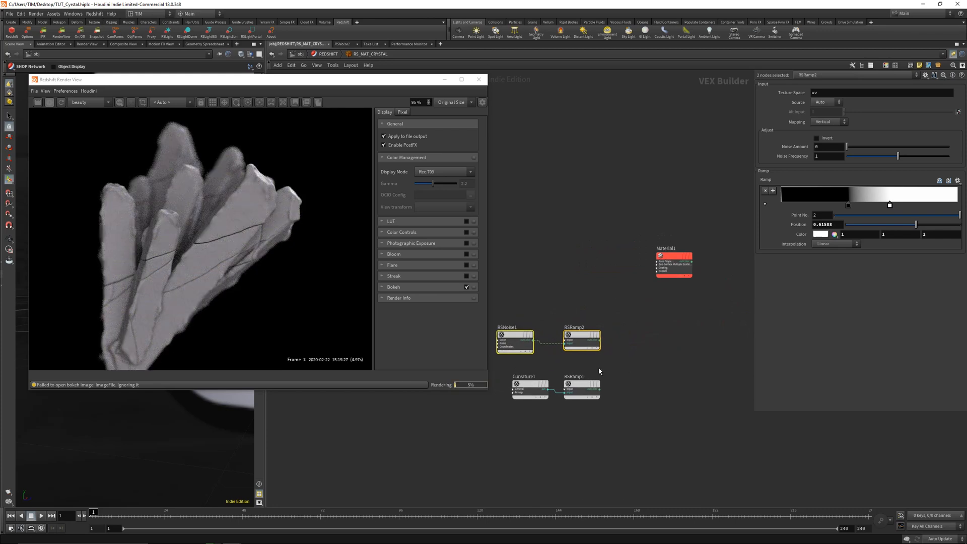
middle_click_drag(673, 374, 636, 369)
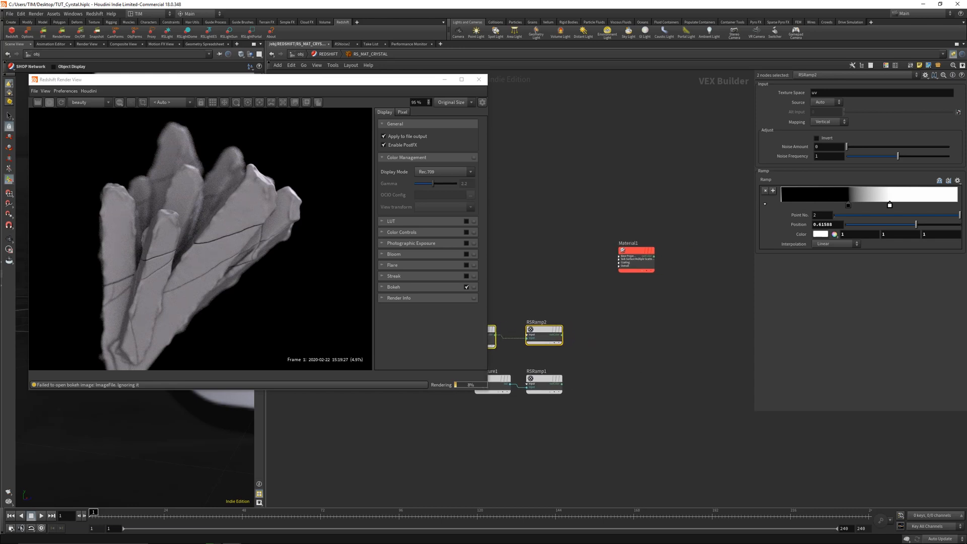
Add an RS Color Composite node after the two ramp nodes
left_click(611, 365)
key("Tab")
type("co")
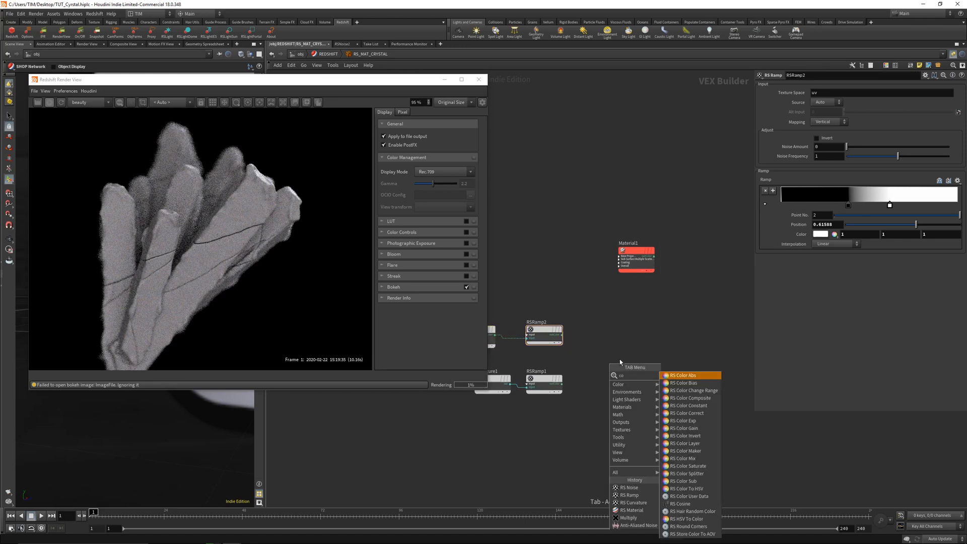
left_click(688, 398)
left_click(630, 356)
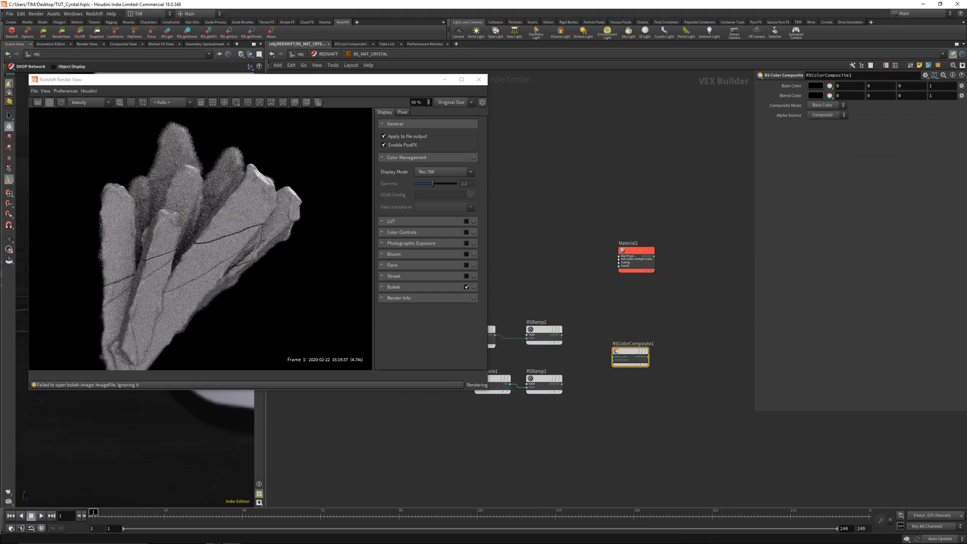
Wire RSRamp2 into the color composite's base color and RSRamp1 into its blend color
left_click(557, 330)
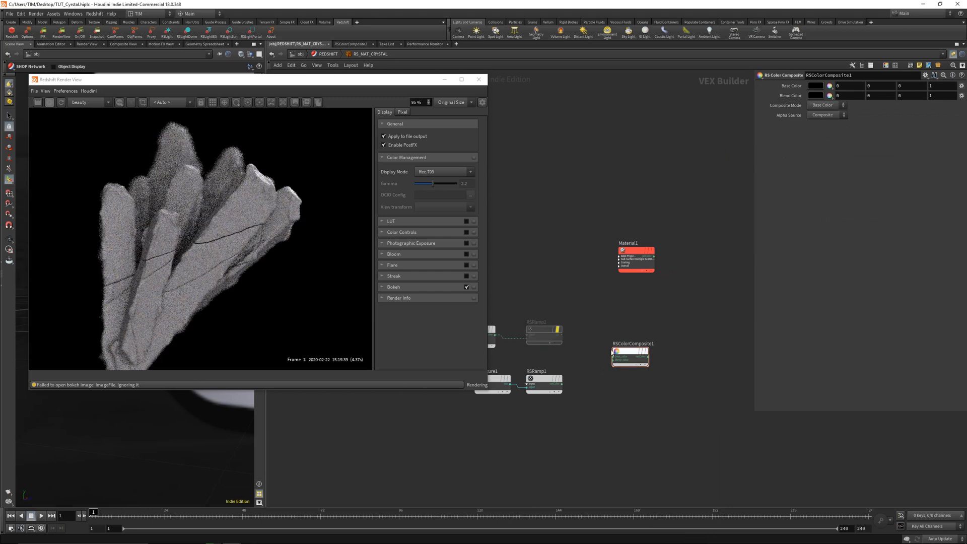
left_click_drag(569, 293, 612, 356)
left_click(557, 329)
left_click(649, 361)
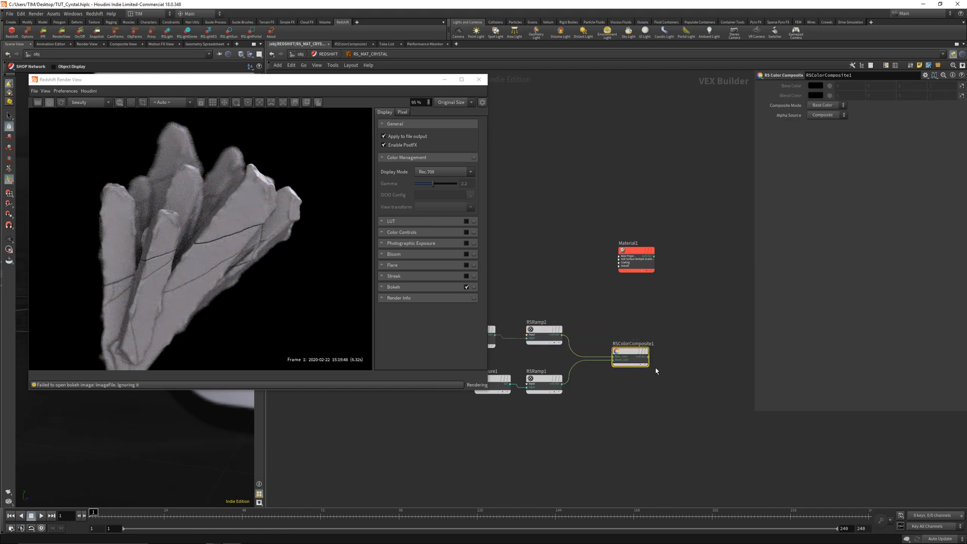
Connect RSColorComposite1's output to redshift_material1's surface input
middle_click_drag(649, 361, 575, 384)
left_click_drag(575, 384, 692, 324)
middle_click_drag(602, 316, 664, 303)
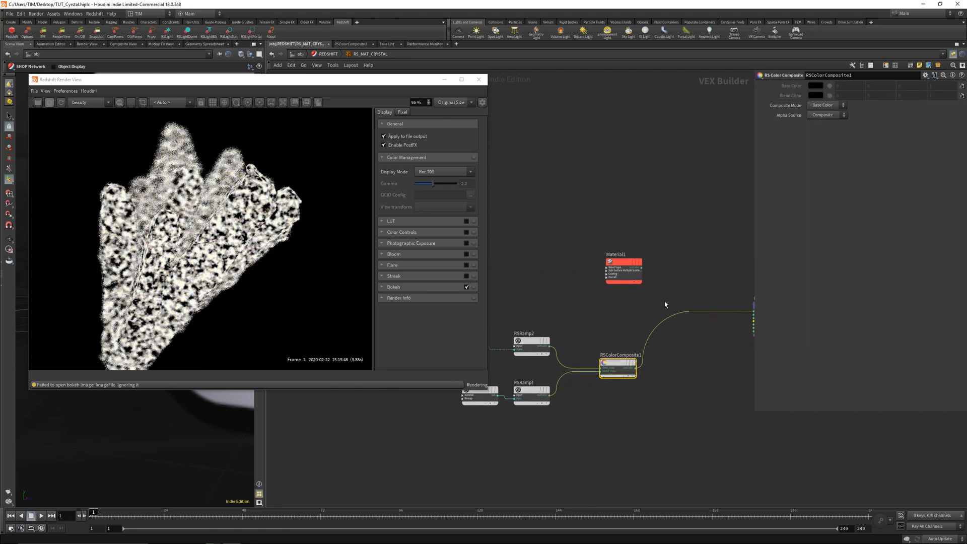
Set RSColorComposite1's composite mode to Multiply and check the result in the render
left_click(825, 105)
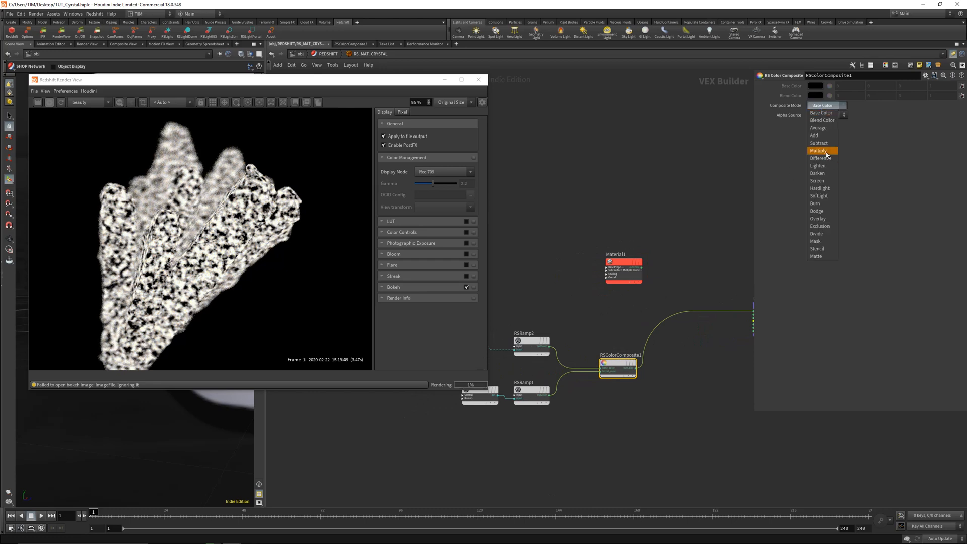
left_click(819, 151)
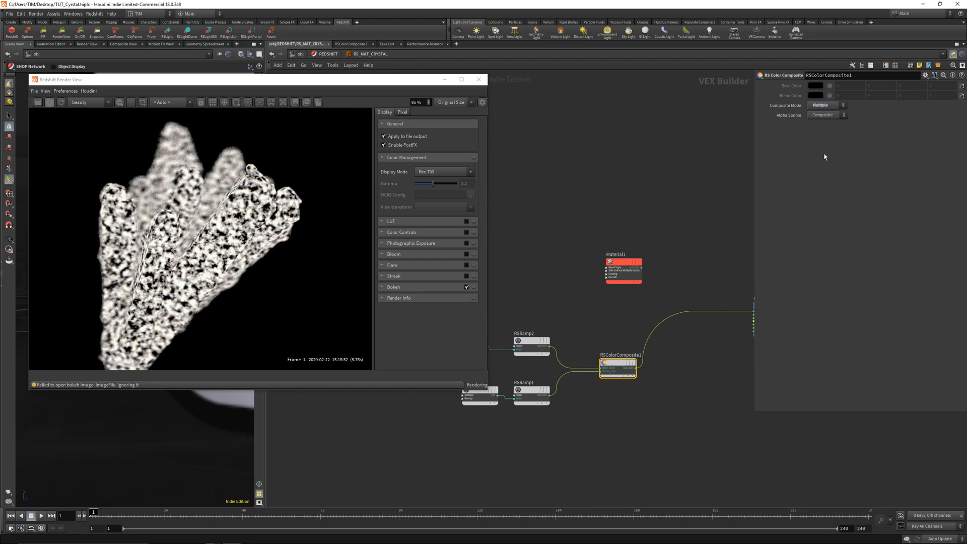
scroll(156, 230, "up", 6)
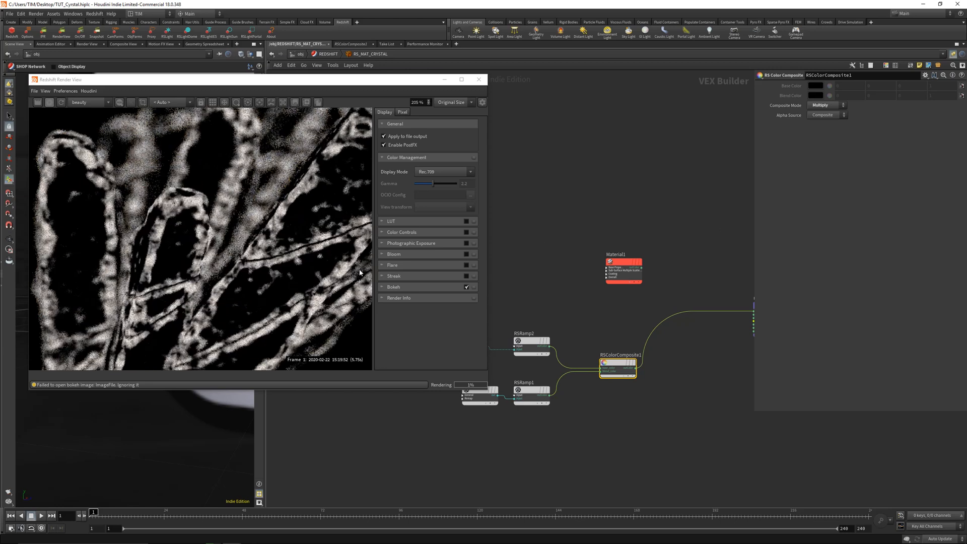
scroll(312, 259, "down", 5)
Set RSNoise1's overall coordinate scale to 150 and its offset to -0.3 on all three axes
middle_click_drag(529, 318, 628, 285)
left_click(561, 314)
middle_click_drag(584, 251, 524, 272)
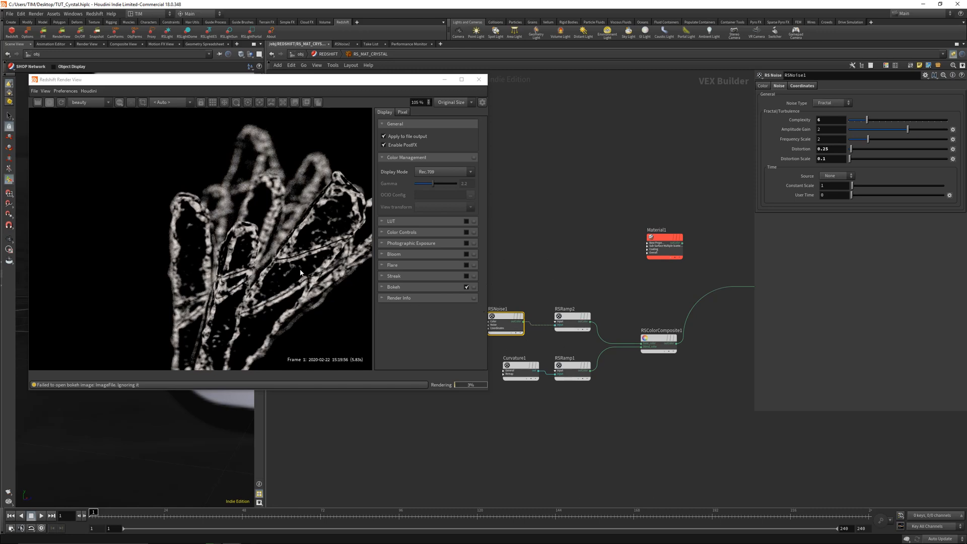
scroll(261, 258, "up", 2)
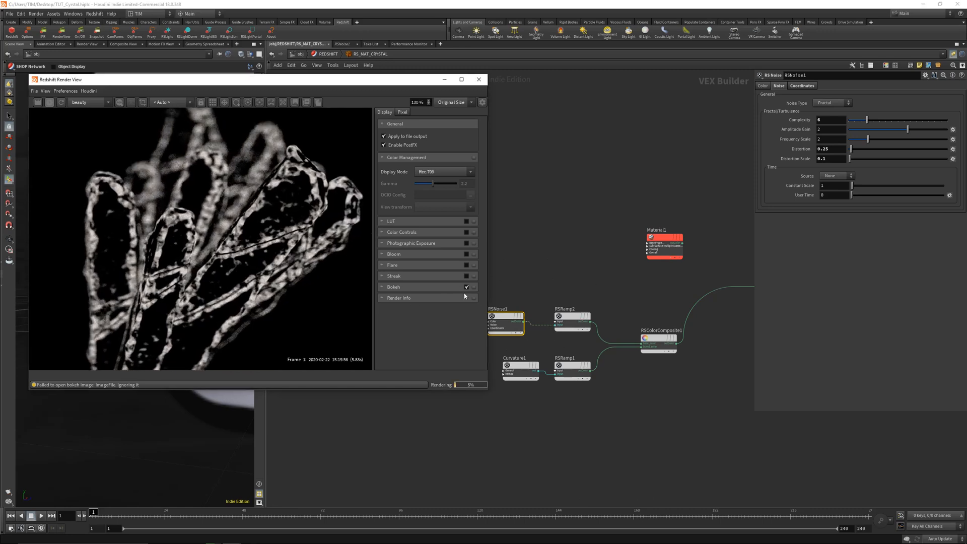
mouse_move(510, 318)
left_click(801, 86)
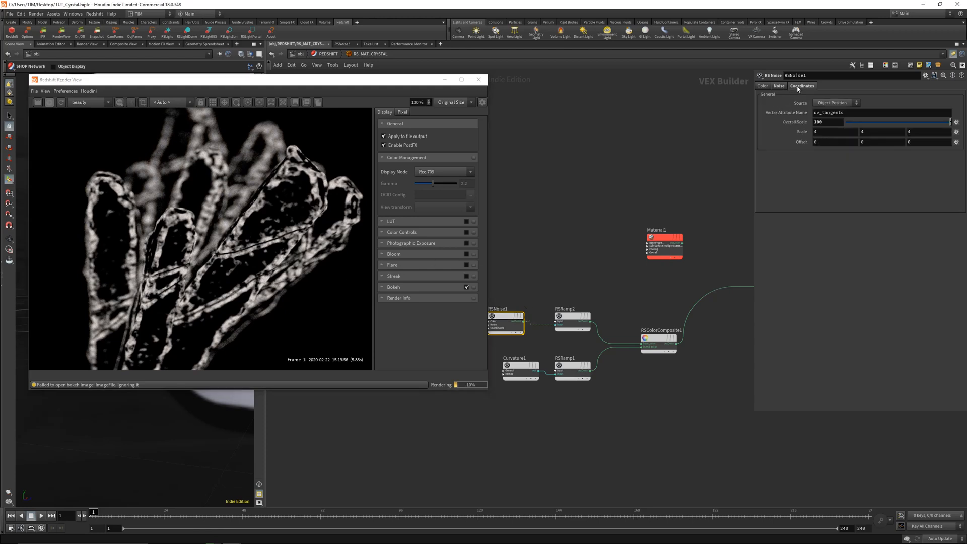
type("50")
key("Return")
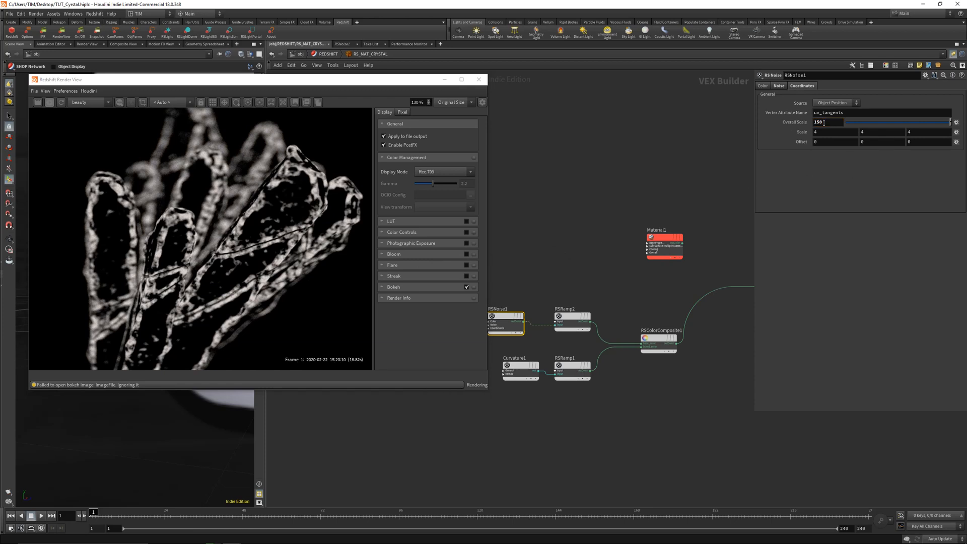
middle_click_drag(798, 147, 780, 141)
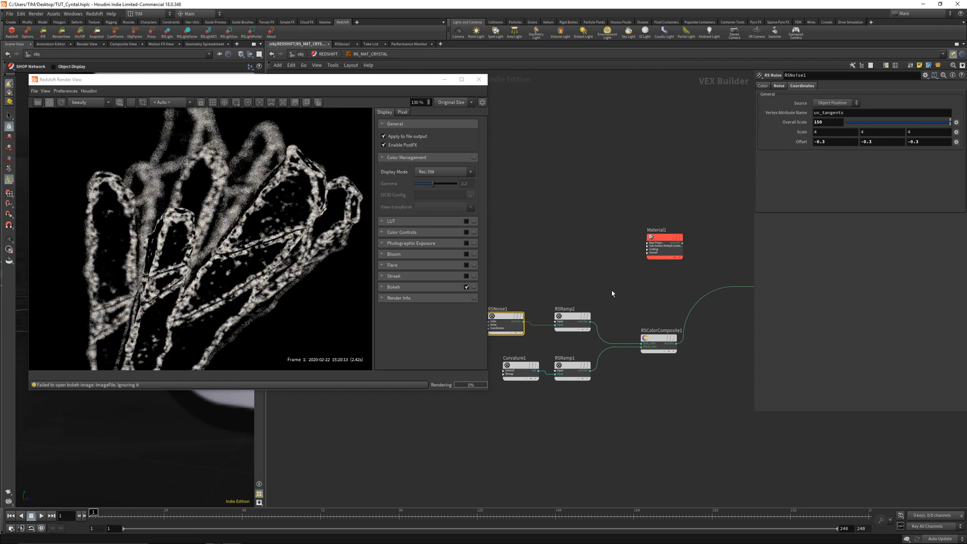
Fit the render in its view and connect Material1's output to redshift_material1's surface input
left_click(631, 287)
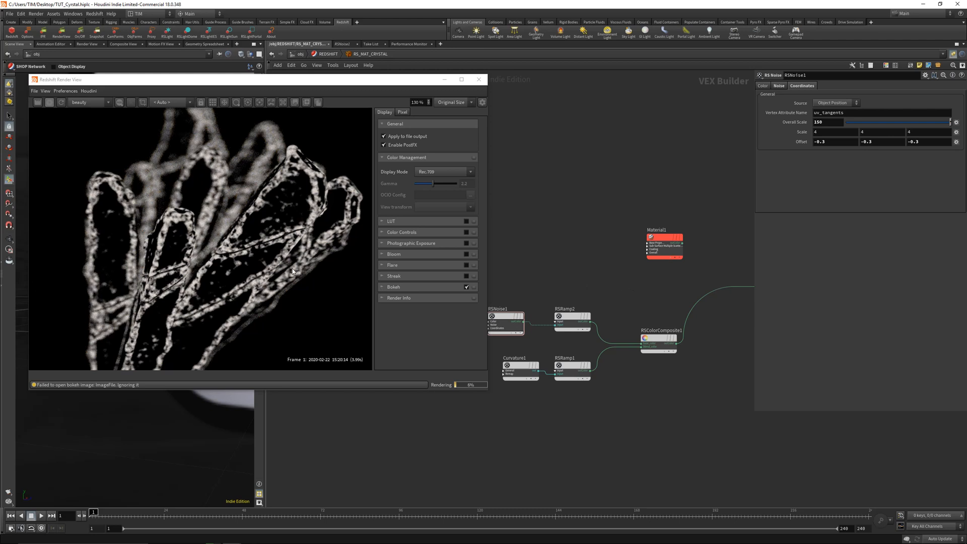
left_click(280, 239)
key("f")
middle_click_drag(693, 296, 568, 319)
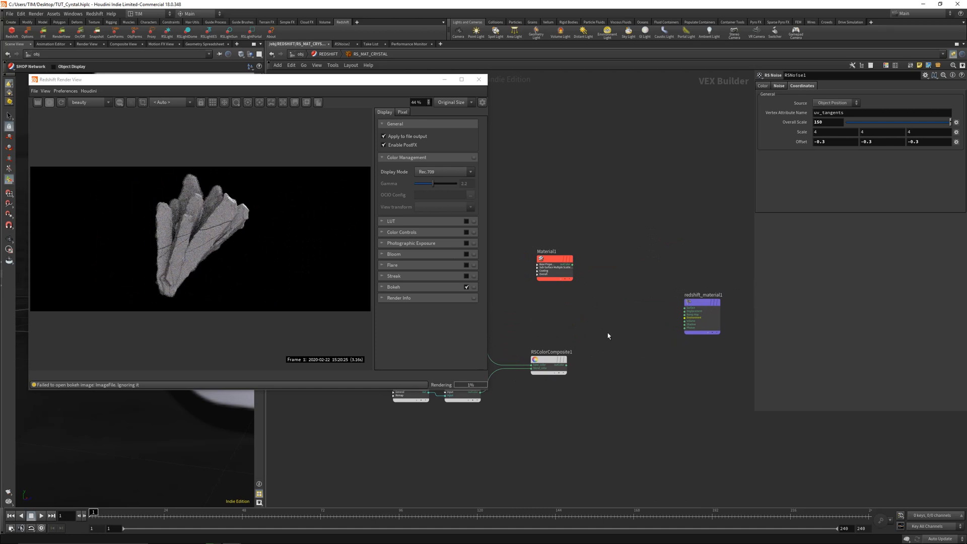
scroll(607, 332, "up", 2)
left_click(566, 252)
left_click(697, 304)
Connect RSColorComposite1's output to the refl_roughness input of Material1
middle_click_drag(570, 360, 635, 370)
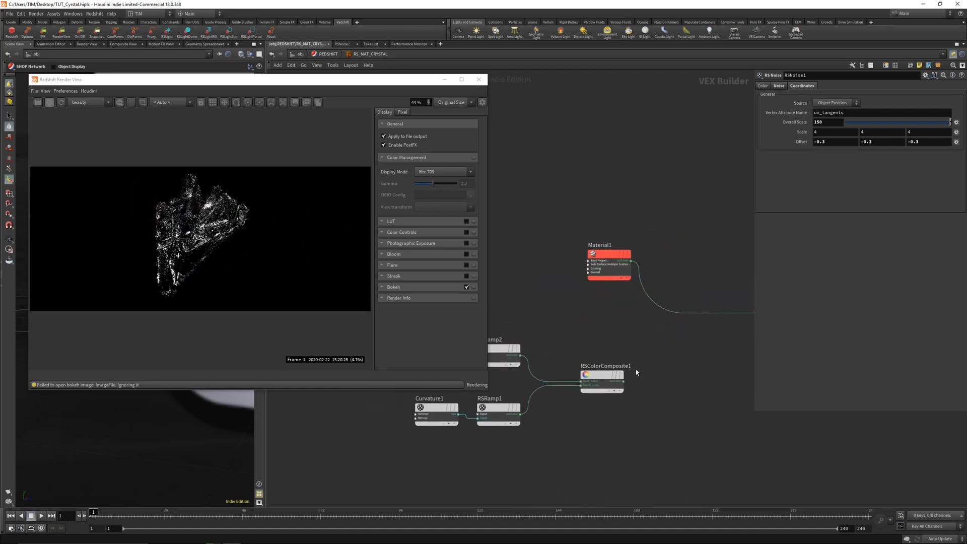
left_click(624, 382)
left_click(578, 262)
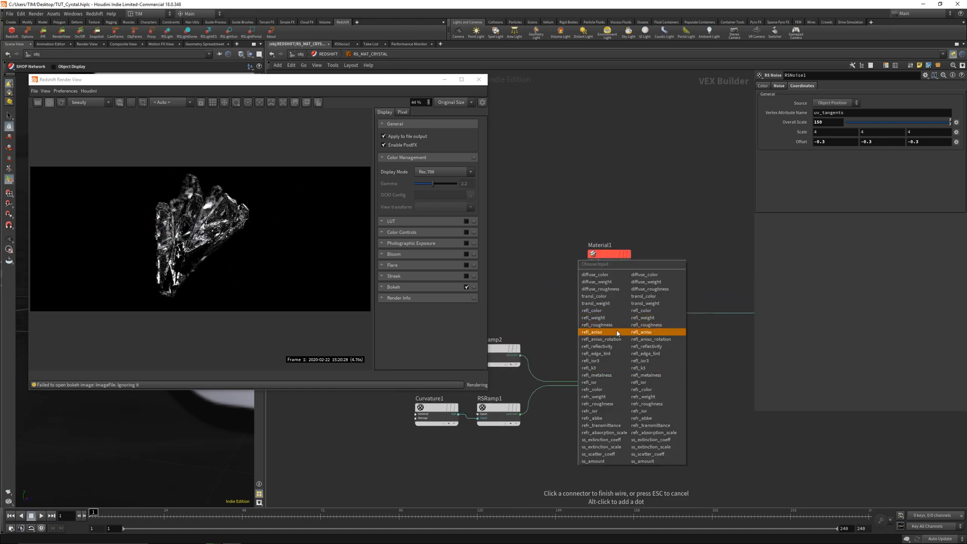
left_click(629, 331)
scroll(659, 383, "down", 2)
left_click_drag(463, 434, 554, 379)
left_click(619, 364)
Examine the roughness pattern on the crystals up close using a render region
scroll(181, 177, "up", 3)
scroll(182, 179, "up", 5)
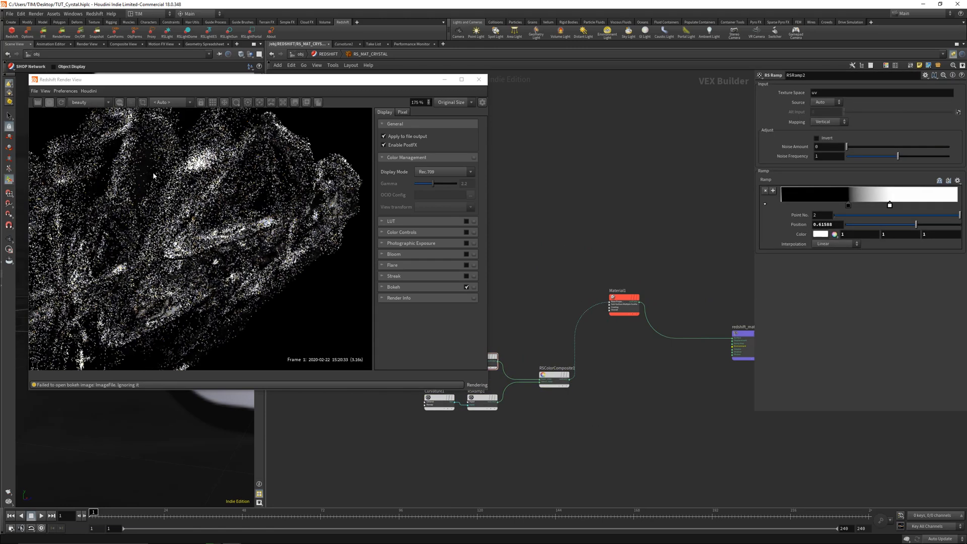
scroll(236, 224, "down", 3)
scroll(235, 218, "up", 3)
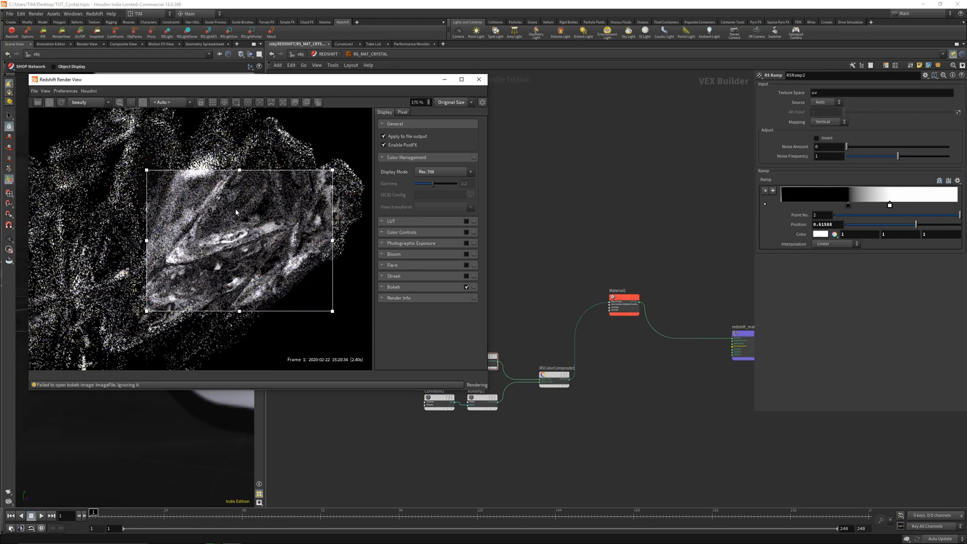
scroll(235, 218, "down", 2)
middle_click_drag(236, 218, 231, 243)
scroll(241, 251, "up", 1)
scroll(237, 249, "down", 2)
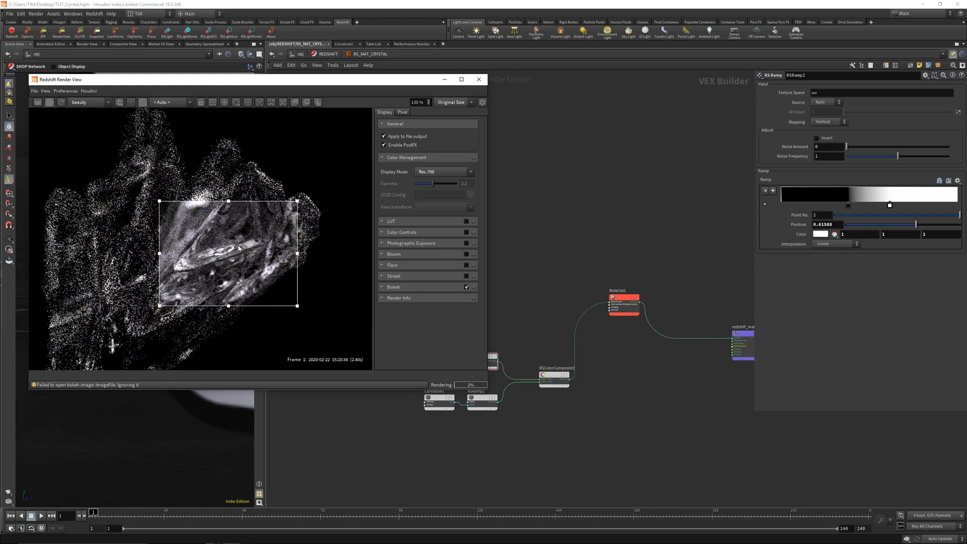
scroll(235, 232, "up", 1)
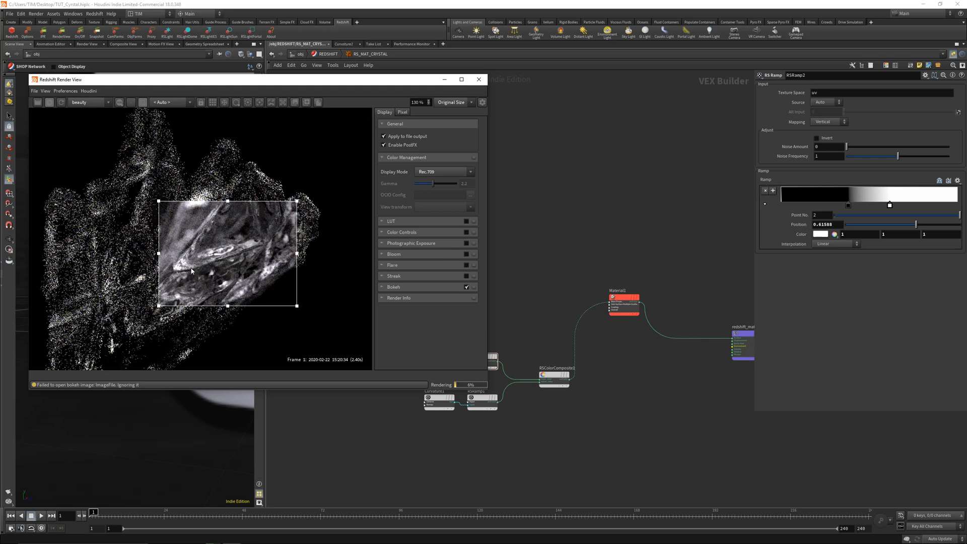
scroll(567, 333, "up", 2)
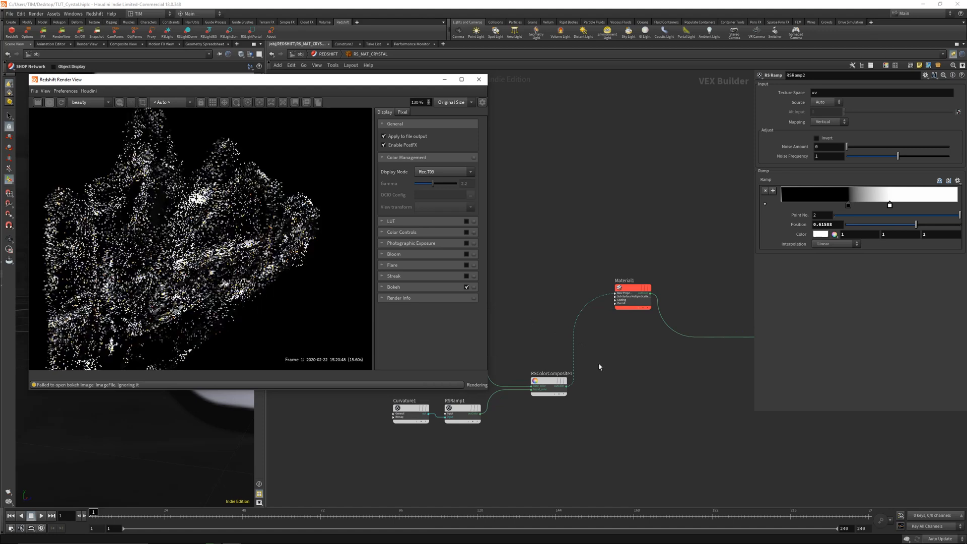
Try an inverted RS Ramp between RSColorComposite1 and Material1's refl_roughness input
key("Tab")
type("ra")
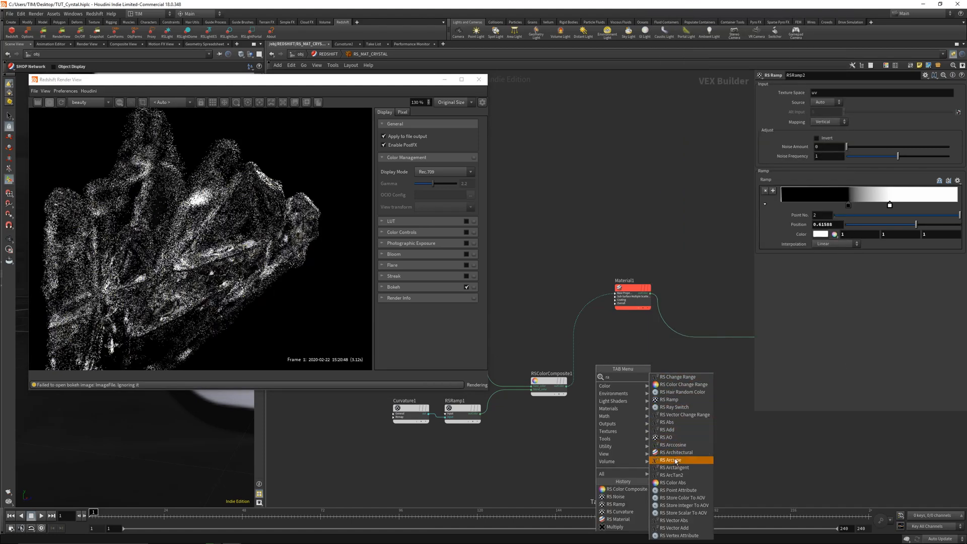
key("Escape")
left_click(627, 392)
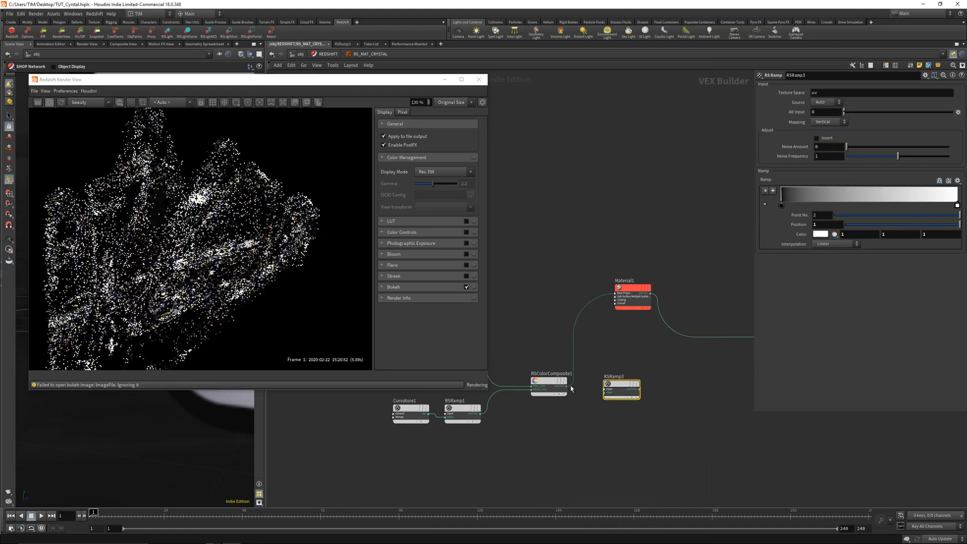
left_click(638, 389)
left_click(632, 295)
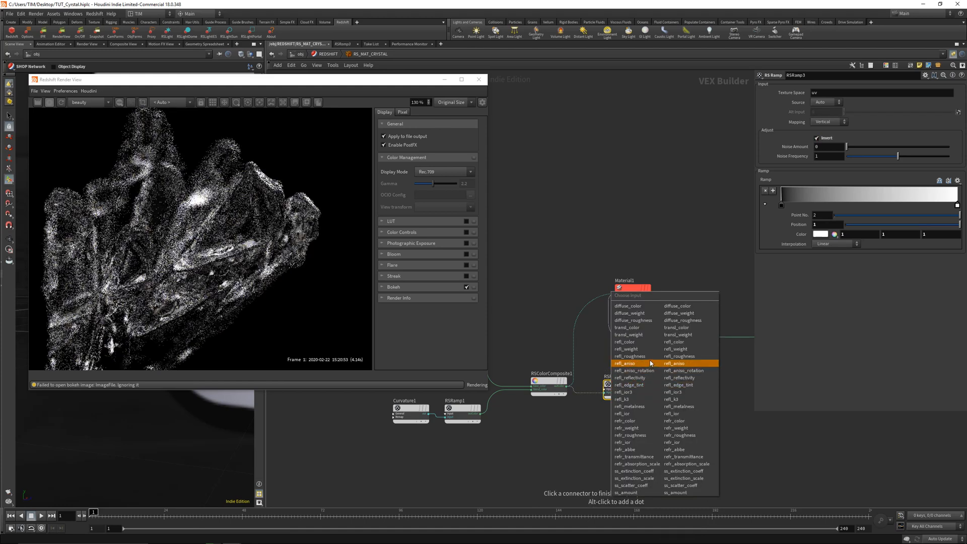
left_click(649, 359)
Inspect the effect of the inverted ramp on the crystal surface in a render region
left_click_drag(173, 192, 291, 287)
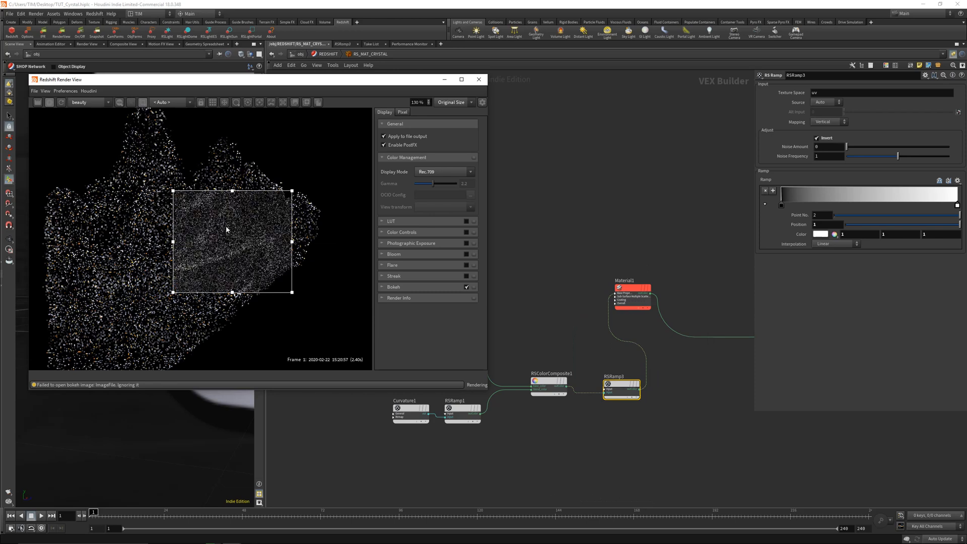
scroll(258, 236, "up", 5)
scroll(198, 237, "down", 5)
scroll(195, 233, "up", 3)
middle_click_drag(196, 233, 213, 238)
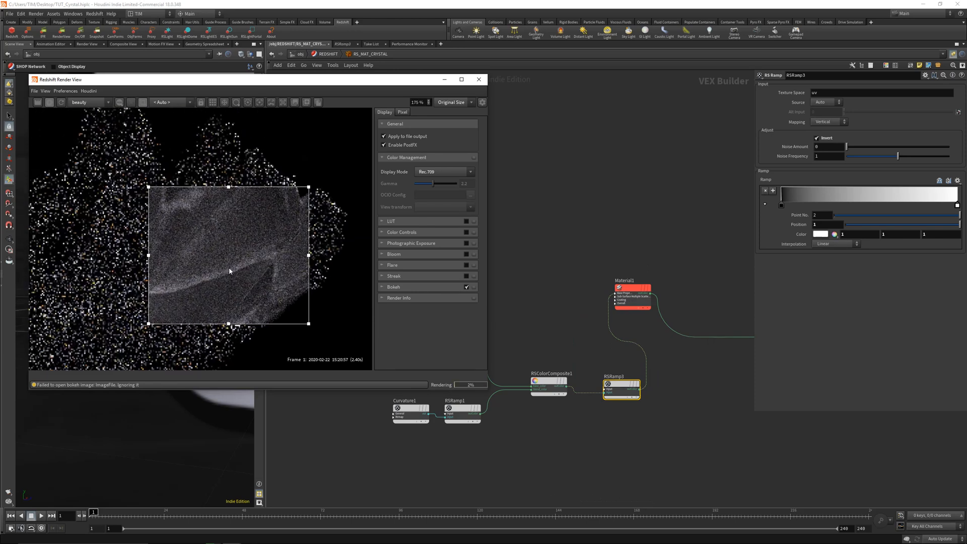
key("r")
scroll(246, 261, "down", 4)
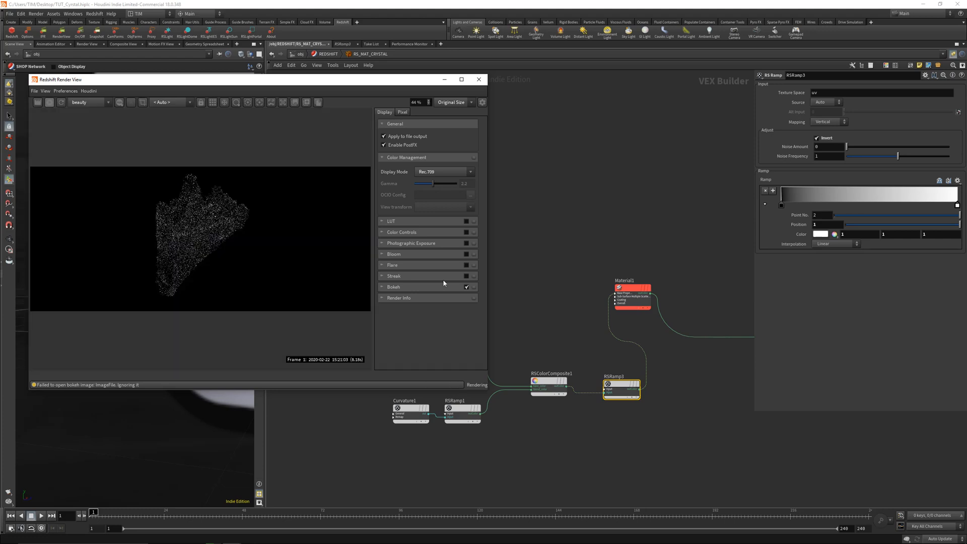
Delete RSRamp3 and line Material1 up beside RSColorComposite1
left_click_drag(594, 353, 627, 415)
key("Delete")
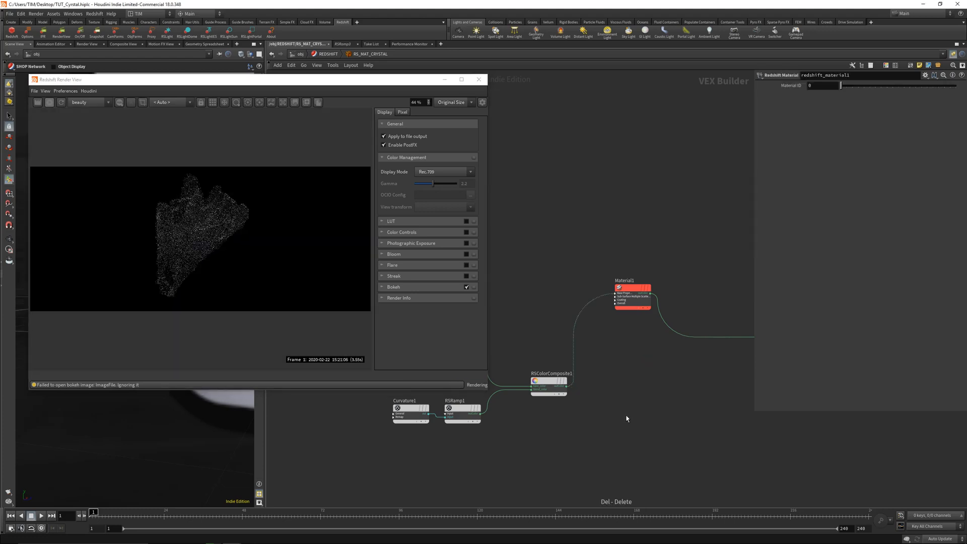
left_click_drag(636, 298, 641, 336)
left_click_drag(651, 381, 646, 382)
scroll(683, 412, "down", 1)
middle_click_drag(684, 412, 649, 366)
scroll(618, 383, "down", 1)
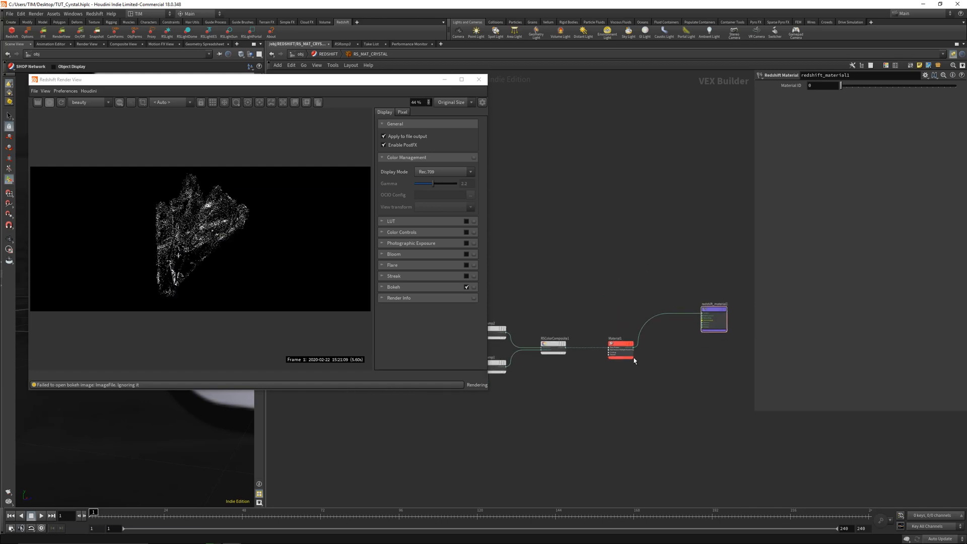
scroll(618, 346, "up", 2)
left_click_drag(617, 347, 608, 341)
Add a second RS Noise node below Material1 and connect its output to redshift_material1's surface input
middle_click_drag(542, 290, 656, 293)
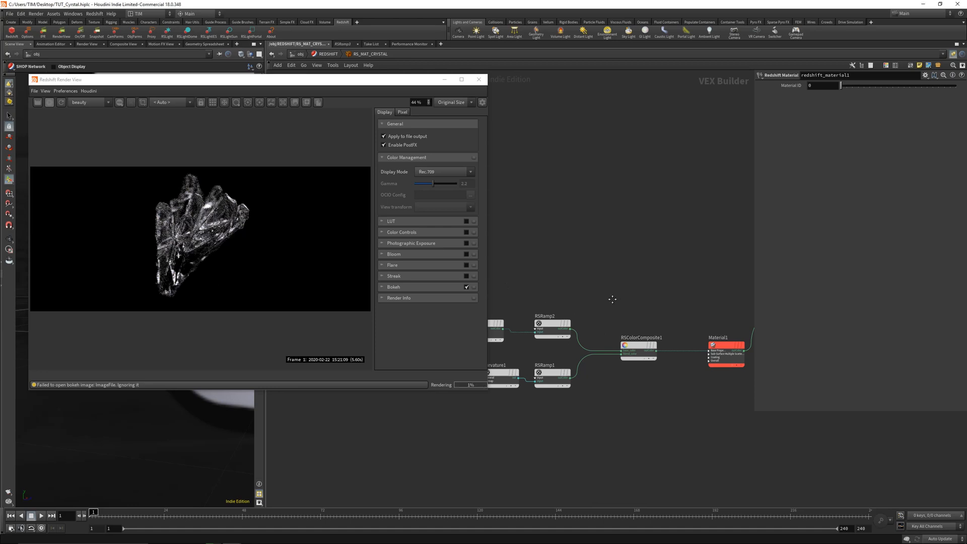
middle_click_drag(696, 312, 568, 312)
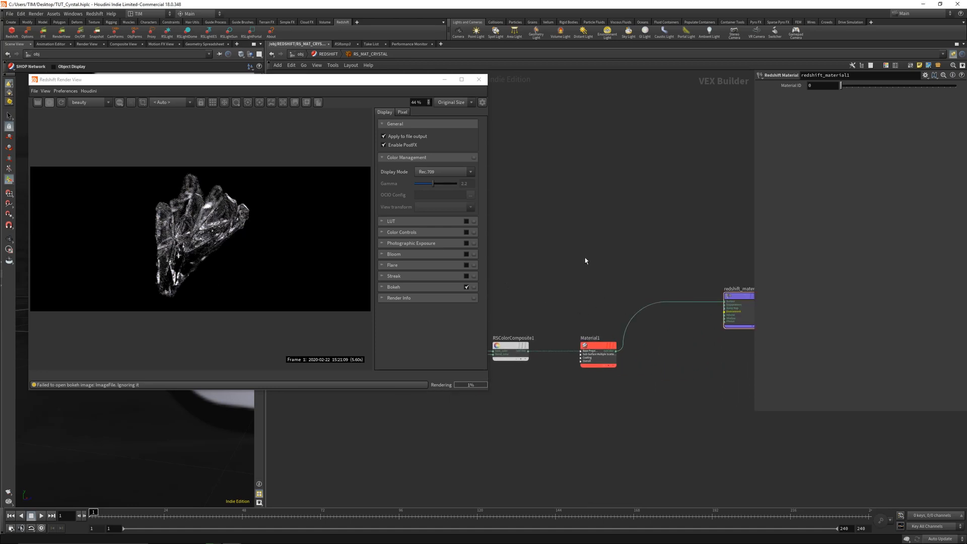
key("Tab")
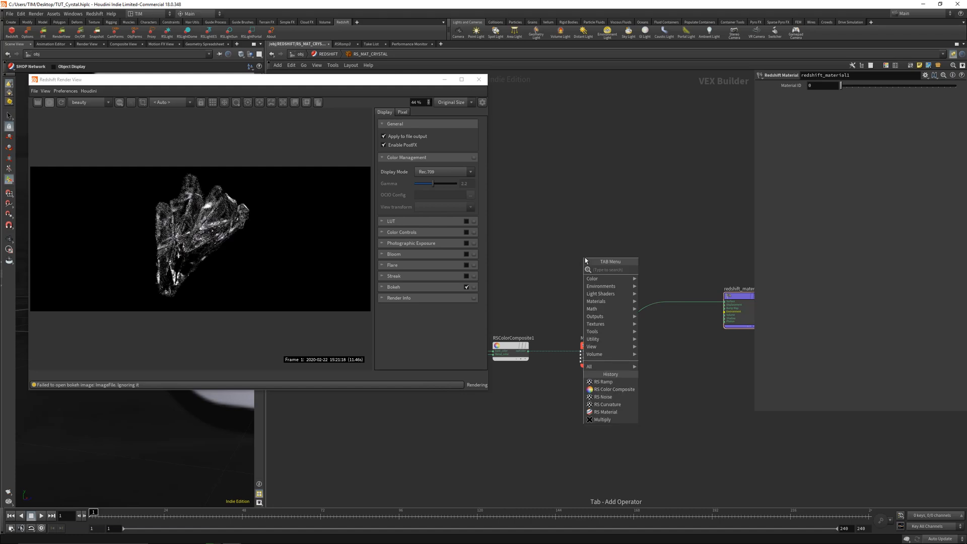
type("no")
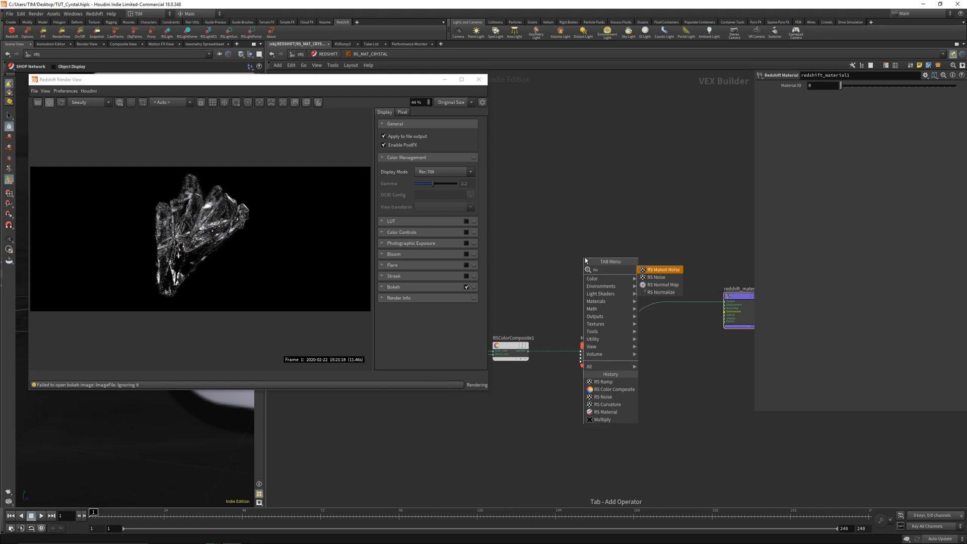
left_click(656, 277)
left_click(625, 395)
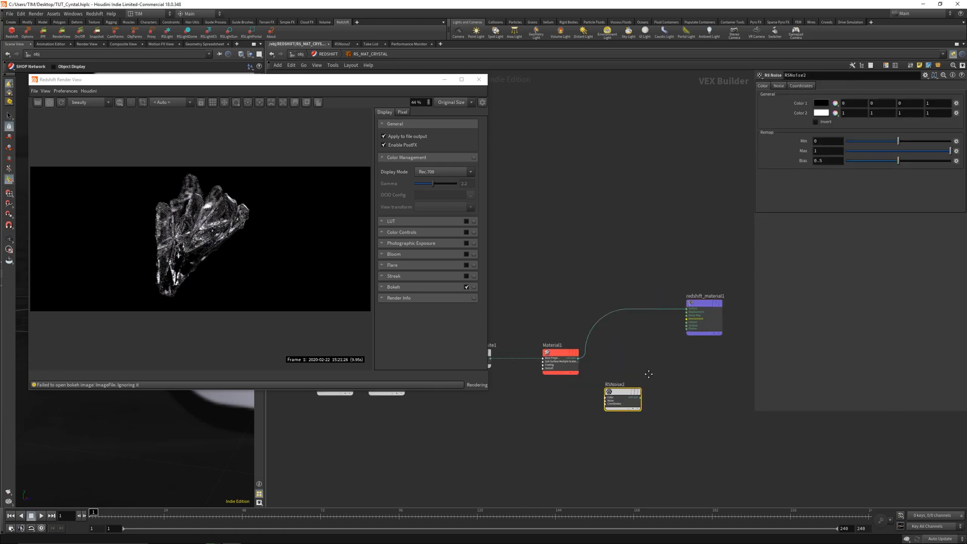
left_click_drag(643, 399, 675, 305)
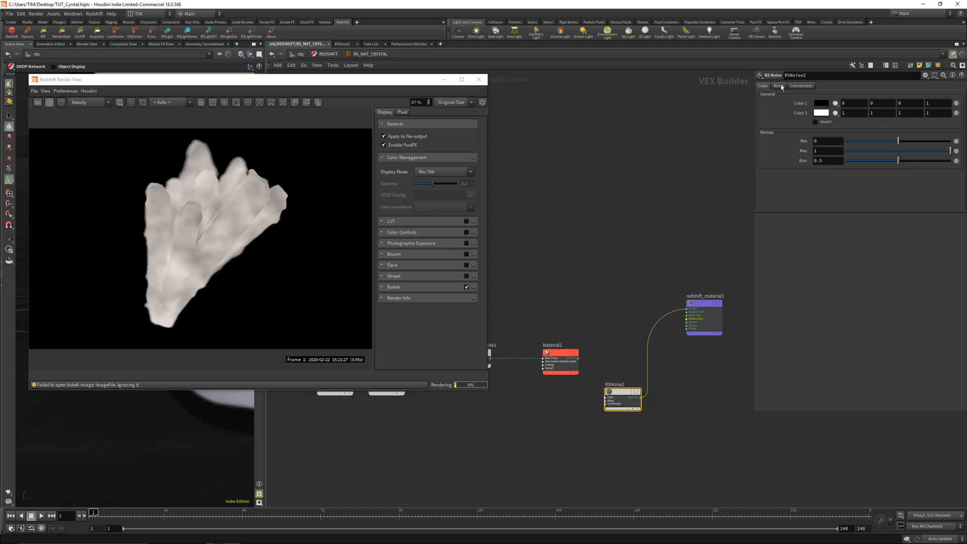
Add an RS Ramp fed by RSNoise2 and route its output into redshift_material1's surface input
key("Tab")
type("ramp")
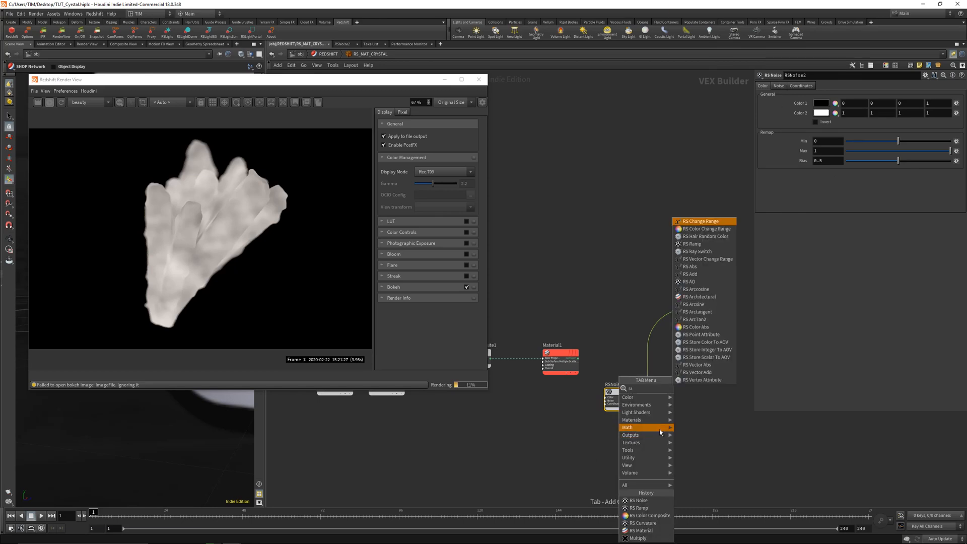
left_click(692, 389)
left_click(694, 419)
left_click_drag(640, 397, 678, 420)
left_click(686, 308)
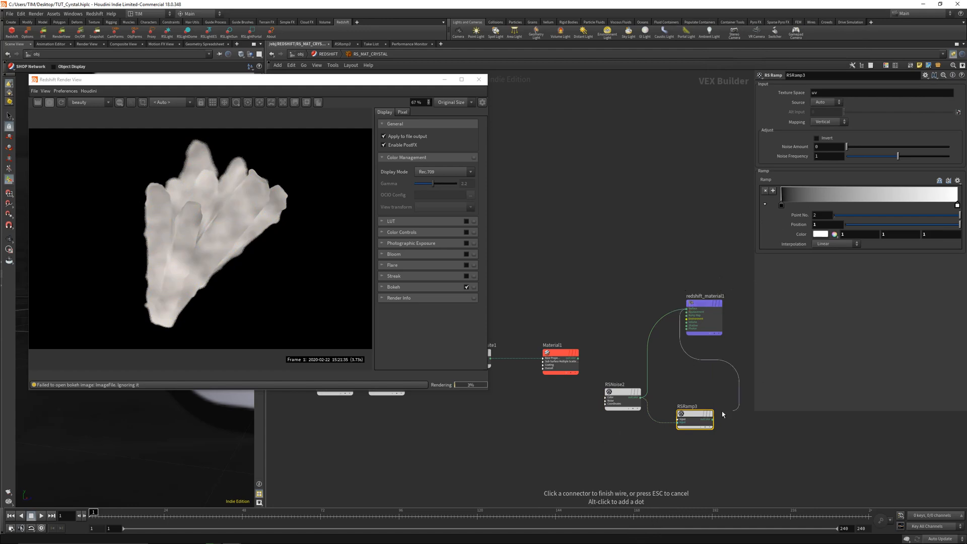
left_click(713, 419)
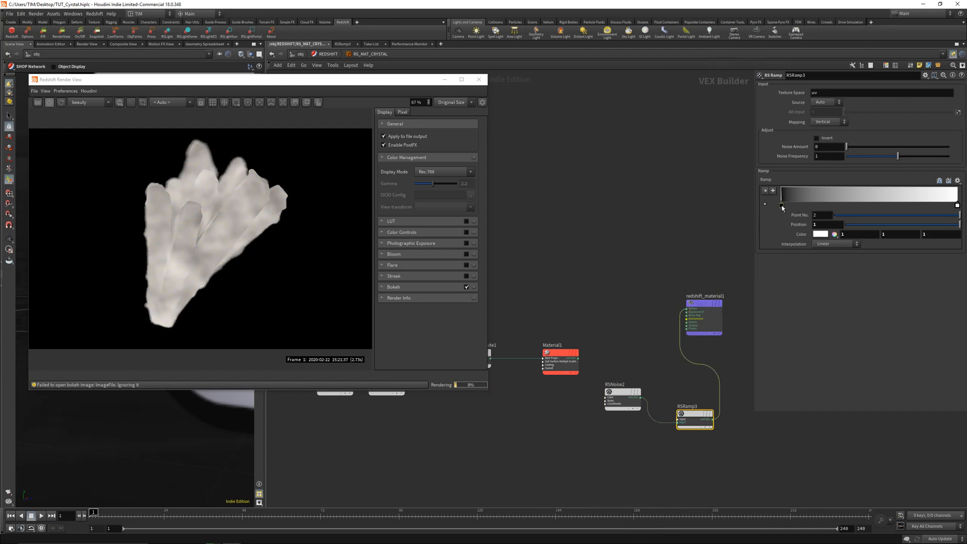
Tighten RSRamp3's contrast by moving its black point to about 0.42 and its white point to about 0.67
mouse_move(782, 207)
left_mouse_down()
mouse_move(913, 206)
mouse_move(831, 206)
left_mouse_up()
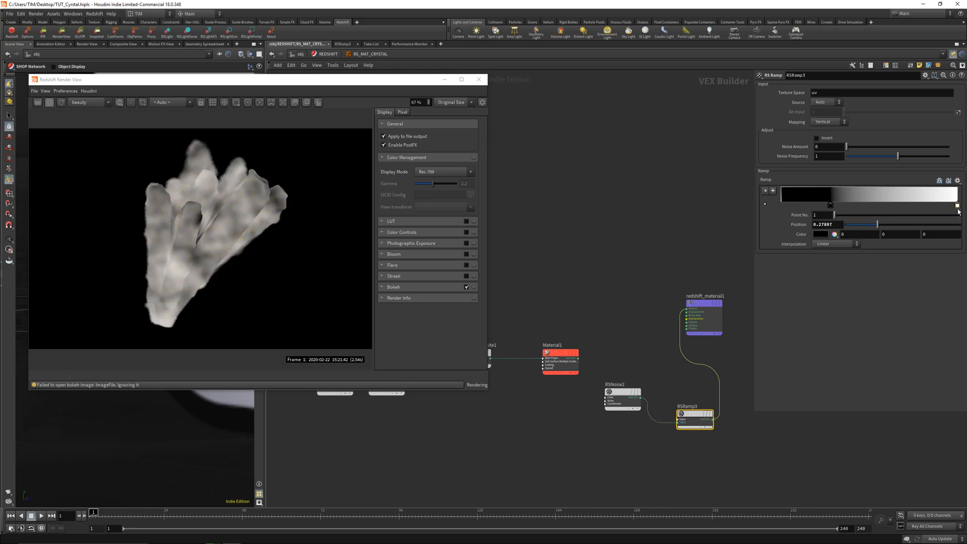
left_click_drag(956, 205, 894, 207)
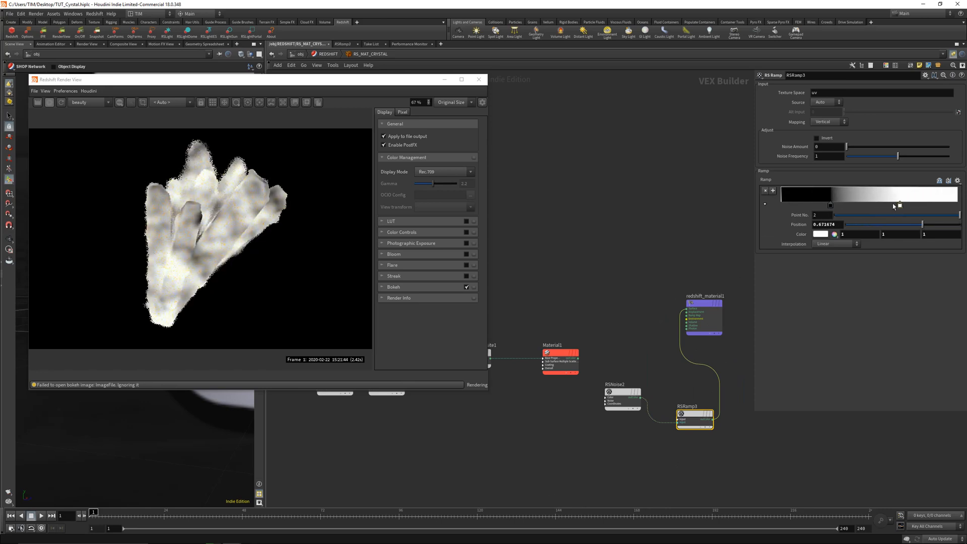
mouse_move(831, 205)
left_mouse_down()
mouse_move(886, 206)
mouse_move(855, 205)
left_mouse_up()
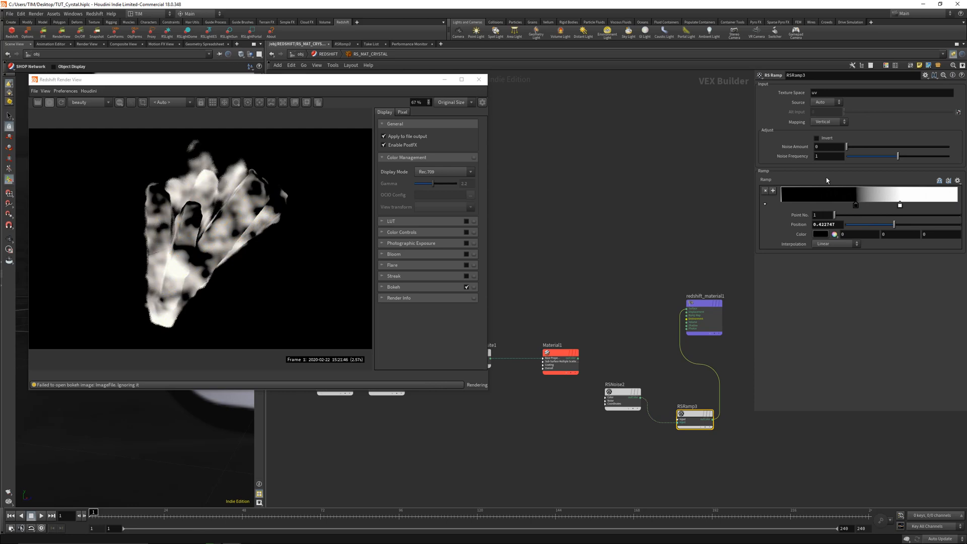
Set RSRamp3's noise amount to 0.1 and its noise frequency to 1.1
left_click(821, 147)
type("0.25")
key("Return")
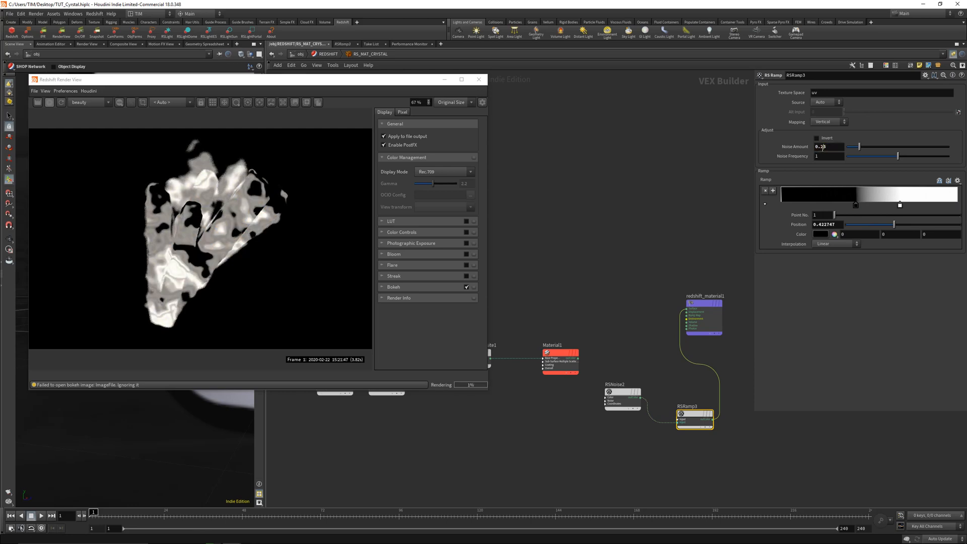
type("0.1")
key("Return")
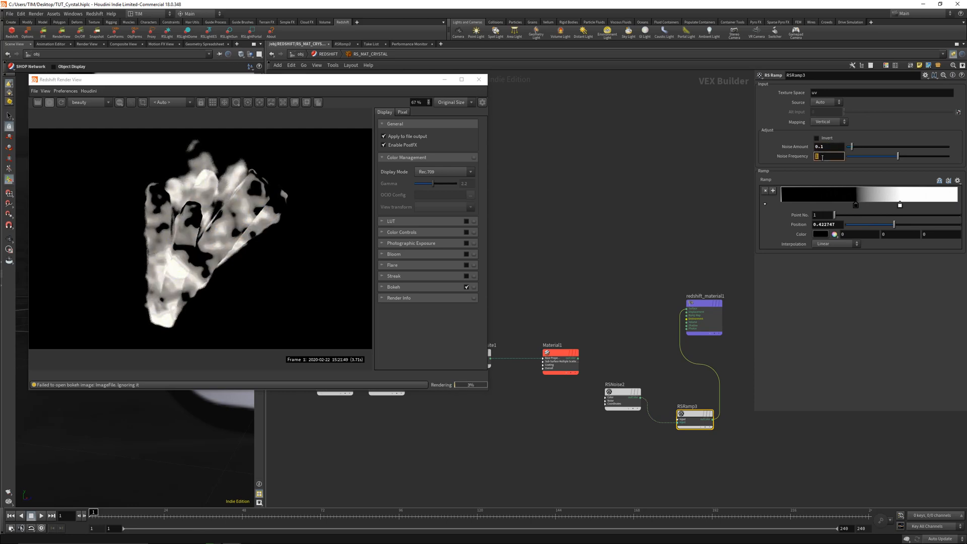
left_click(822, 157)
type("1.25")
key("Return")
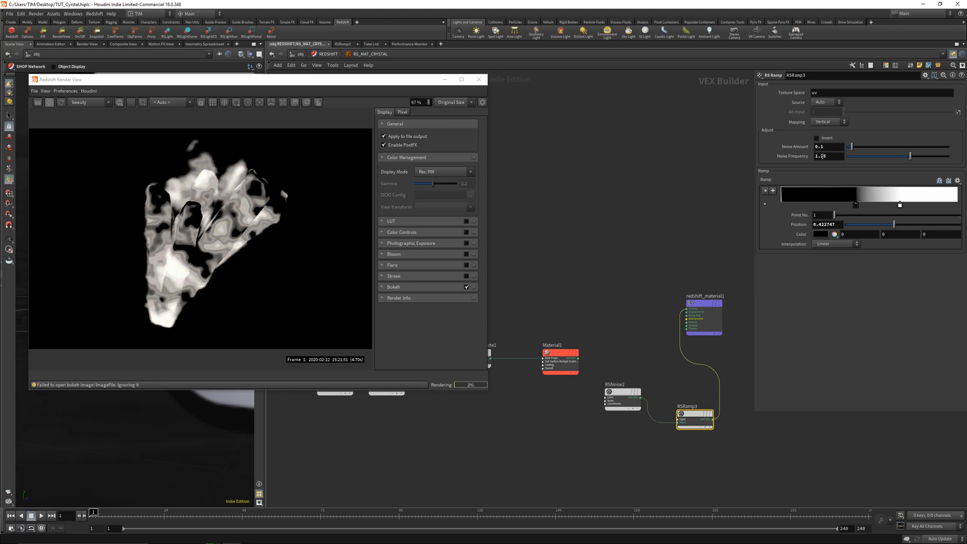
type("1.1")
key("Return")
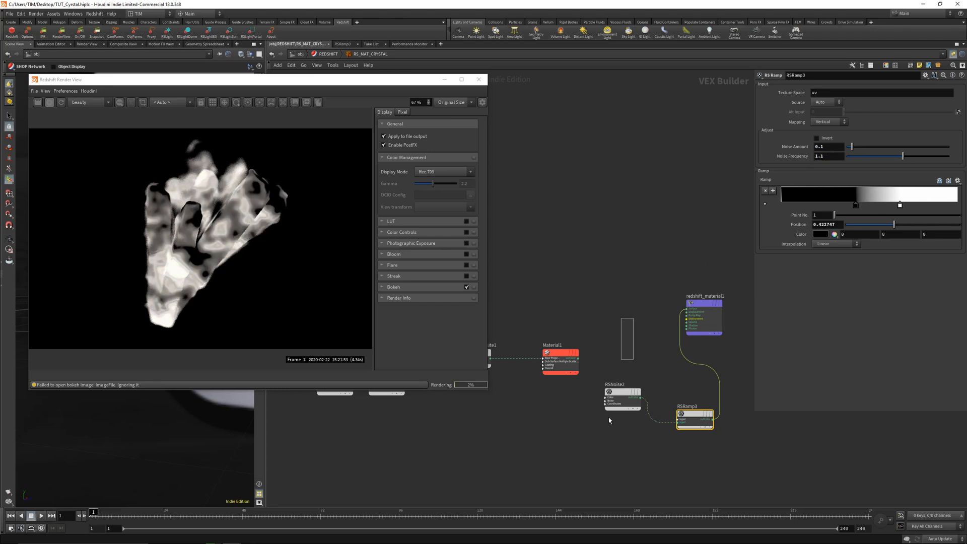
Set RSNoise2's complexity to 15, its overall scale to about 5.63 and its offset to 0.7 on all axes
left_click(617, 403)
left_click_drag(857, 121, 895, 121)
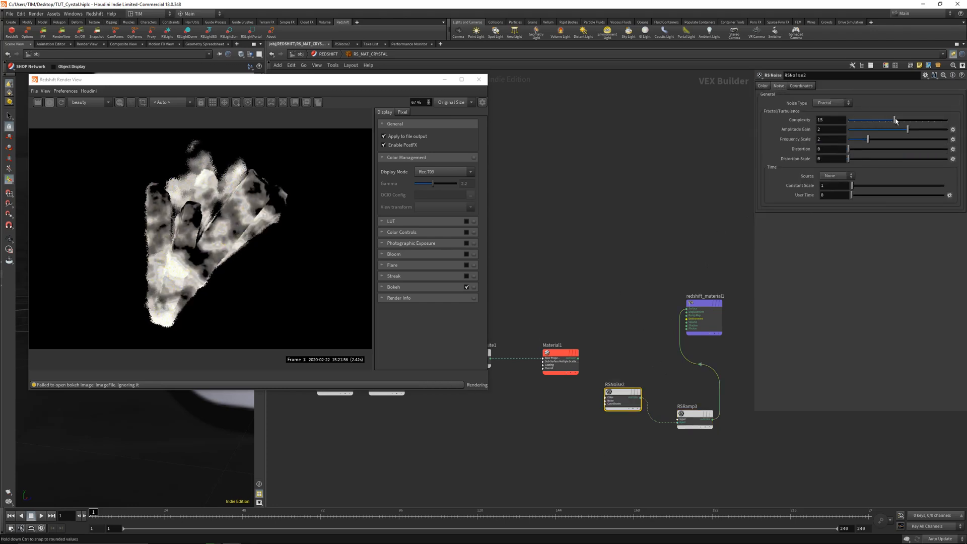
left_click(803, 87)
left_click_drag(899, 123, 876, 127)
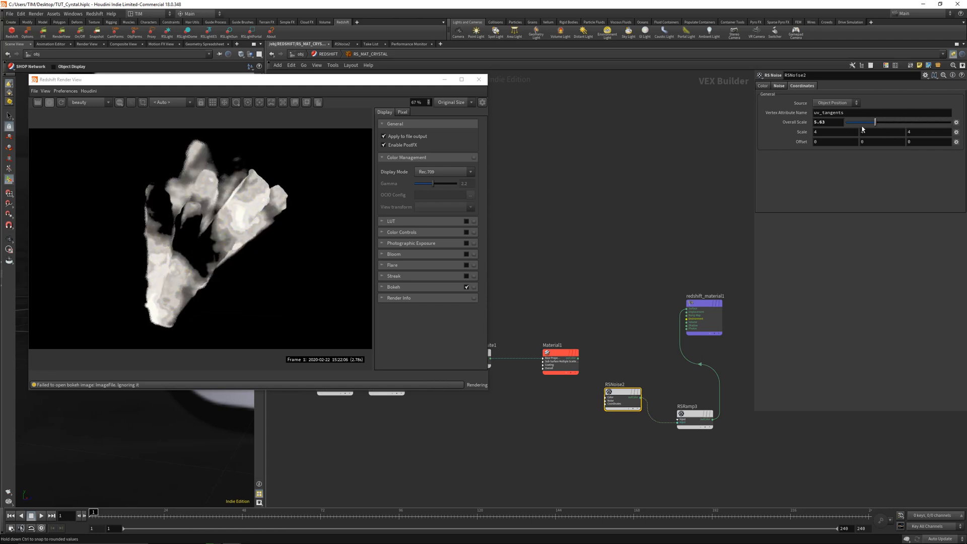
middle_click_drag(801, 142, 830, 139)
Detach RSRamp3 from redshift_material1 and move RSNoise2 and RSRamp3 above Material1
middle_click_drag(634, 306, 630, 283)
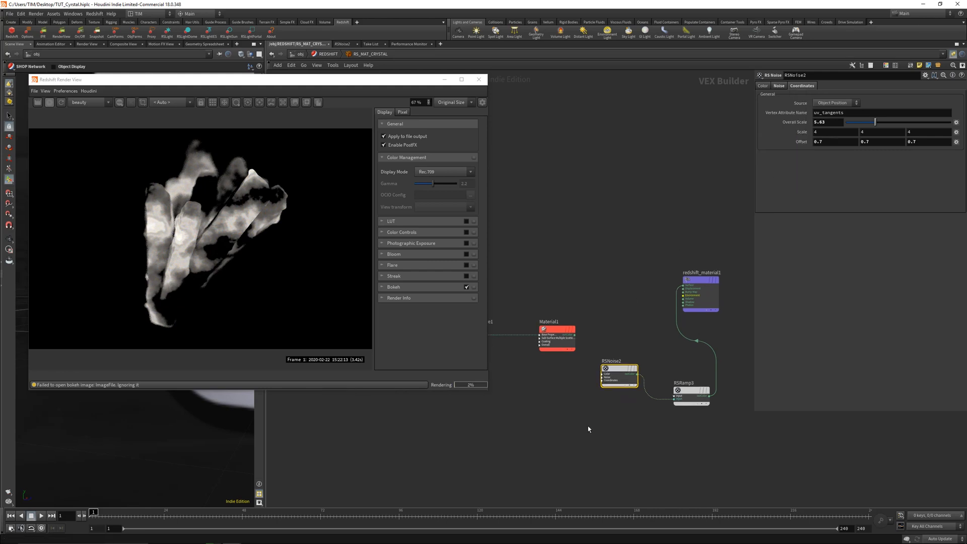
left_click_drag(589, 427, 564, 246)
scroll(591, 253, "up", 2)
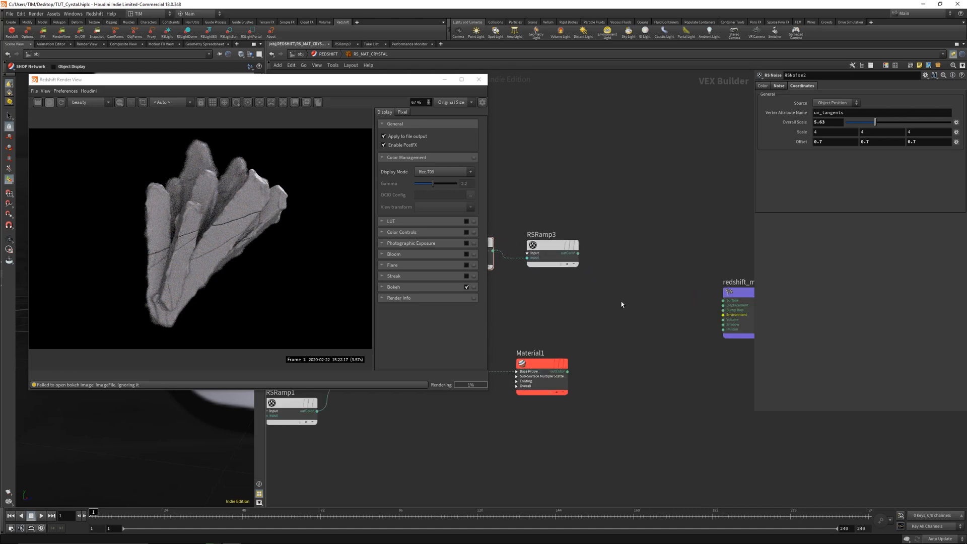
Add a Null node after RSRamp3, wire the ramp into it and name it OUIT_MASK_MAT_BLENDER
key("Tab")
type("n")
left_click(688, 315)
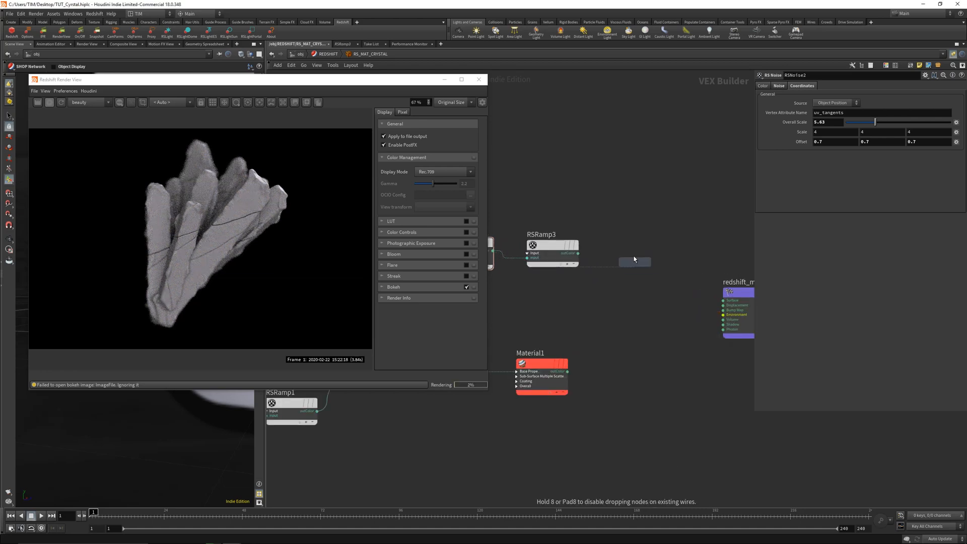
left_click(601, 252)
left_click(602, 253)
double_click(612, 235)
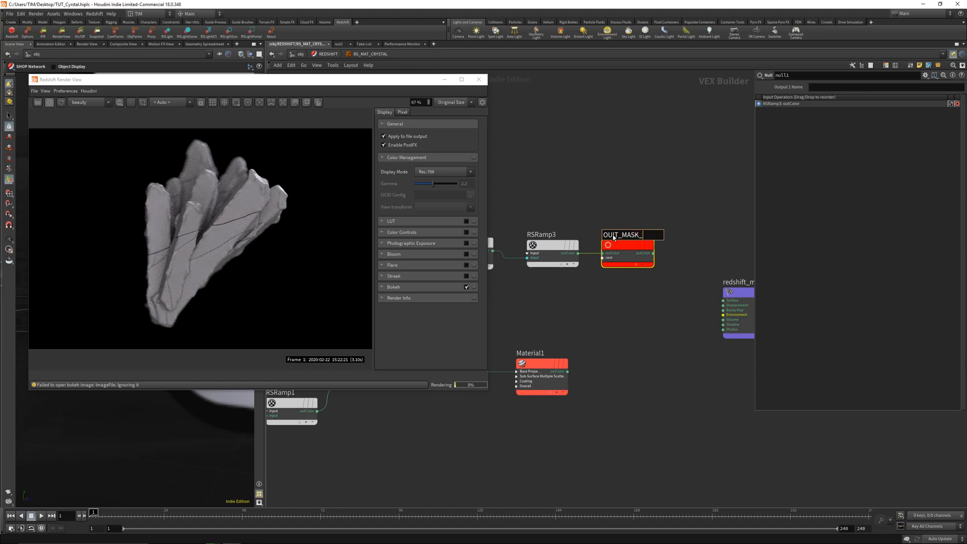
type("OUIT_MASK_MAT_BLENDER")
key("Return")
Move redshift_material1 farther from the other nodes and add an RS Material Blender node between it and Material1
scroll(630, 257, "down", 3)
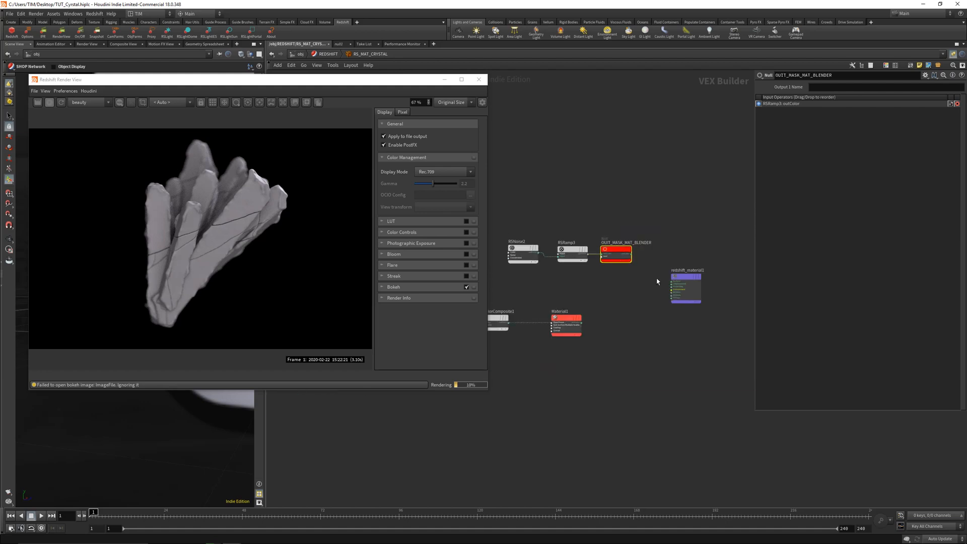
middle_click_drag(656, 278, 623, 295)
left_click_drag(664, 293, 718, 282)
key("Tab")
type("b")
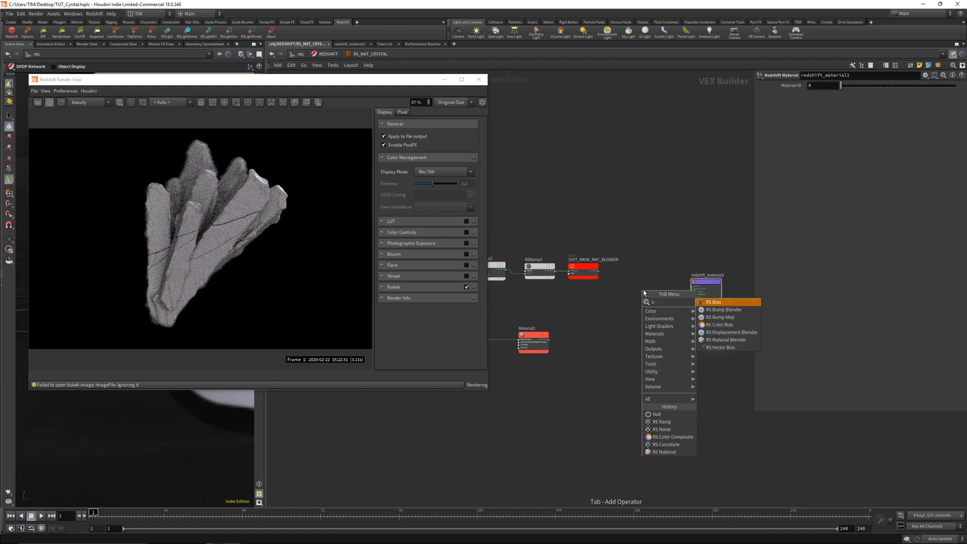
key("BackSpace")
type("mater")
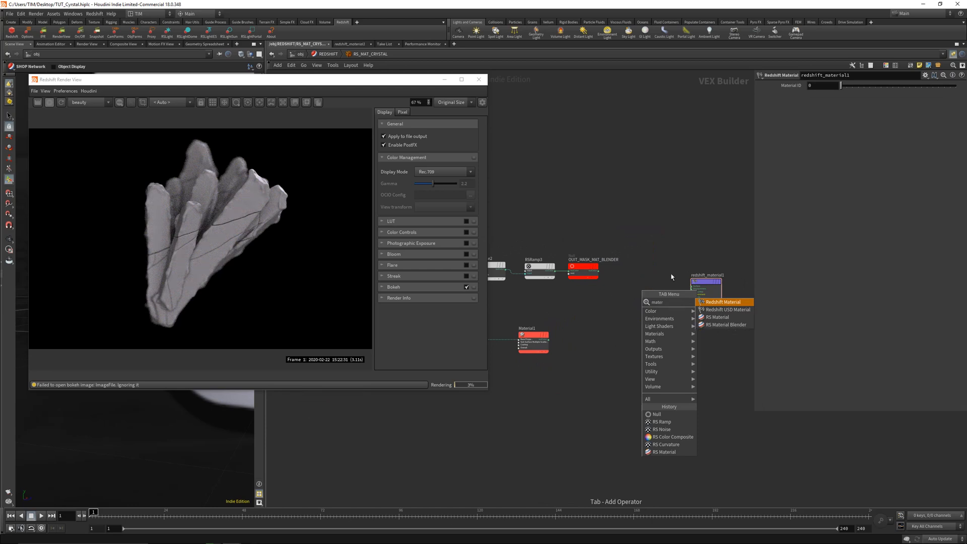
left_click(736, 326)
left_click(644, 344)
Expand MaterialBlender1's Base Material and Layer 1 inputs and connect Material1's output to its base color
scroll(611, 307, "up", 3)
middle_click_drag(610, 308, 635, 335)
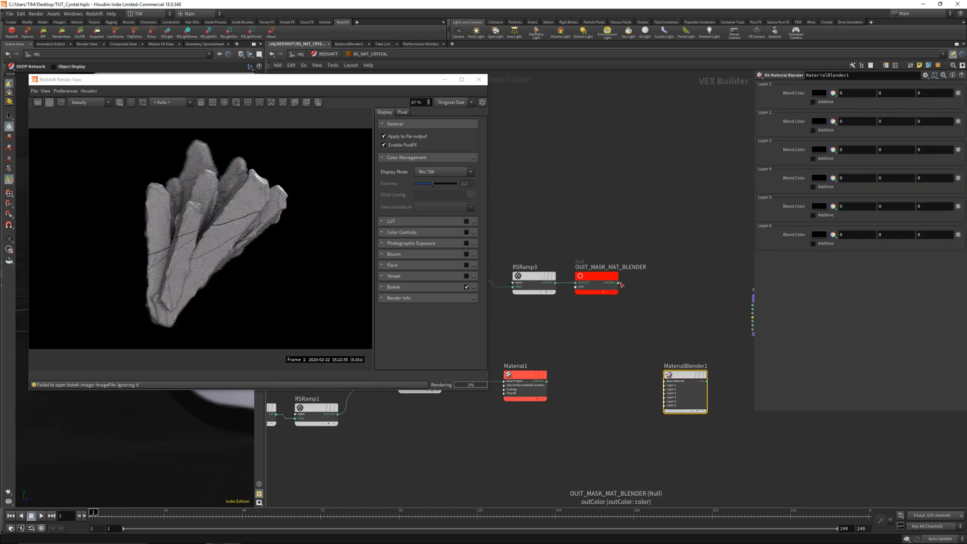
left_click(618, 283)
scroll(661, 381, "up", 3)
left_click(666, 383)
left_click(666, 384)
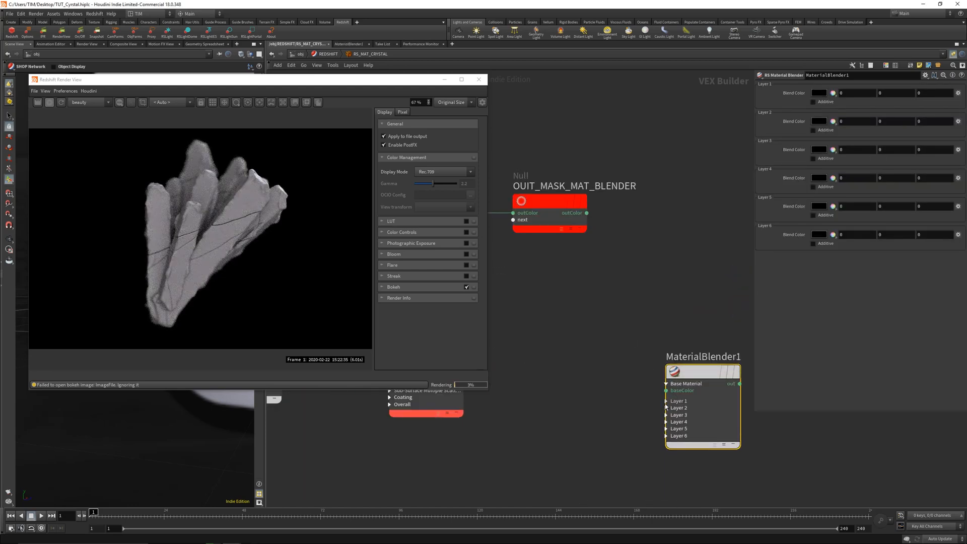
left_click(666, 401)
scroll(642, 368, "down", 3)
middle_click_drag(642, 367, 673, 379)
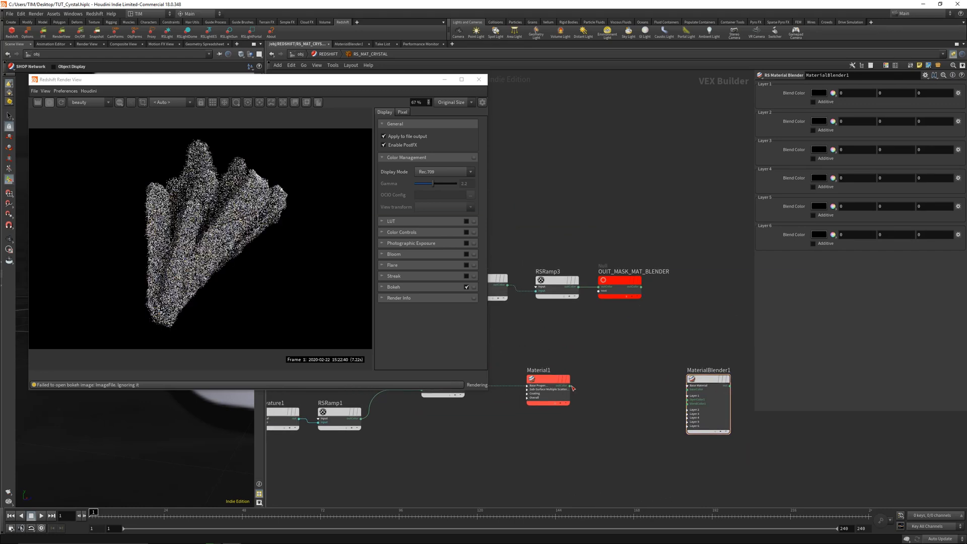
left_click_drag(573, 388, 688, 387)
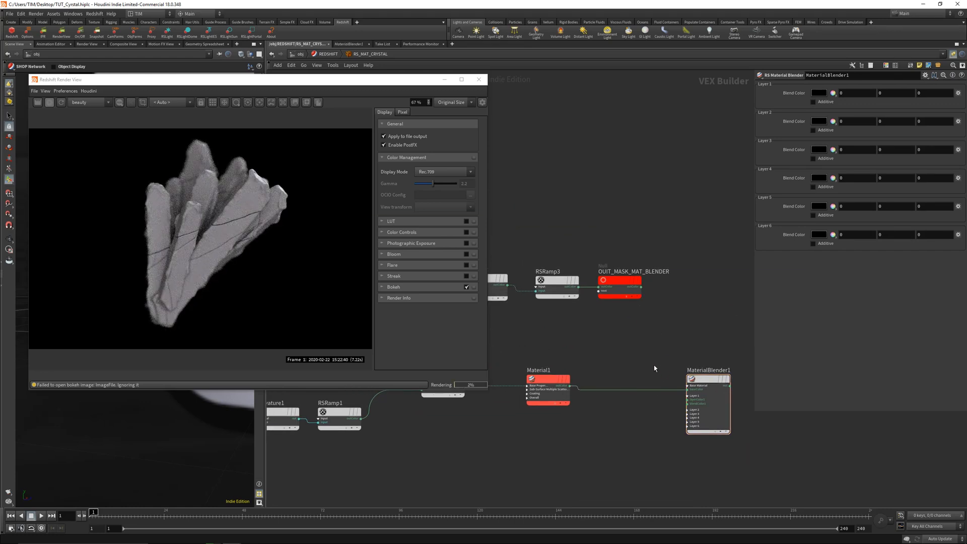
Connect the OUIT_MASK_MAT_BLENDER output to MaterialBlender1's Layer 1 blend color input
middle_click_drag(654, 369, 586, 371)
scroll(602, 385, "up", 2)
scroll(647, 347, "down", 1)
middle_click_drag(622, 310, 640, 306)
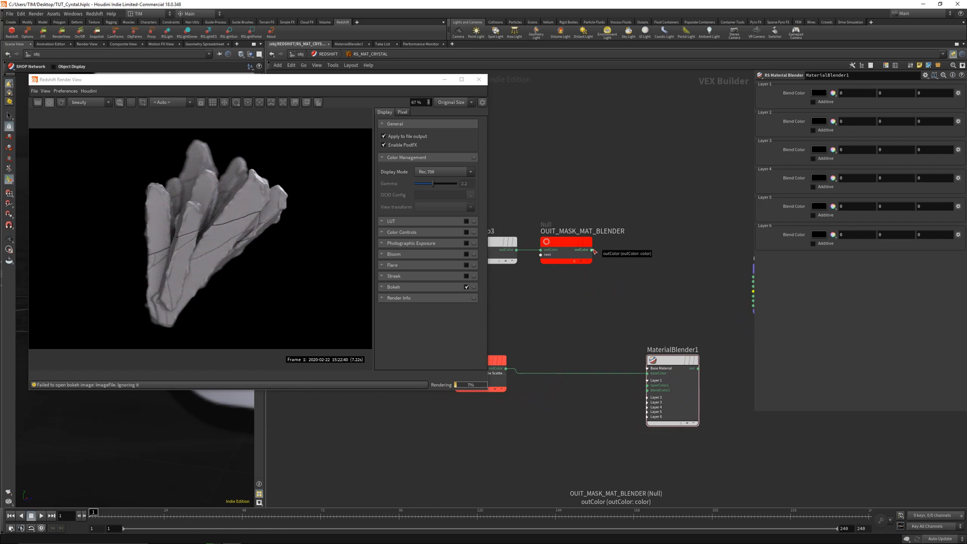
left_click(592, 250)
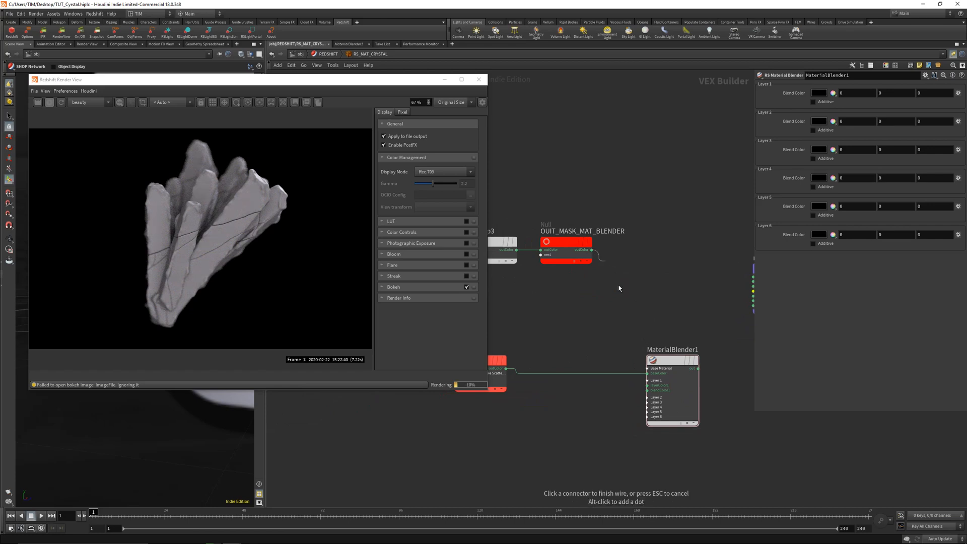
left_click(647, 390)
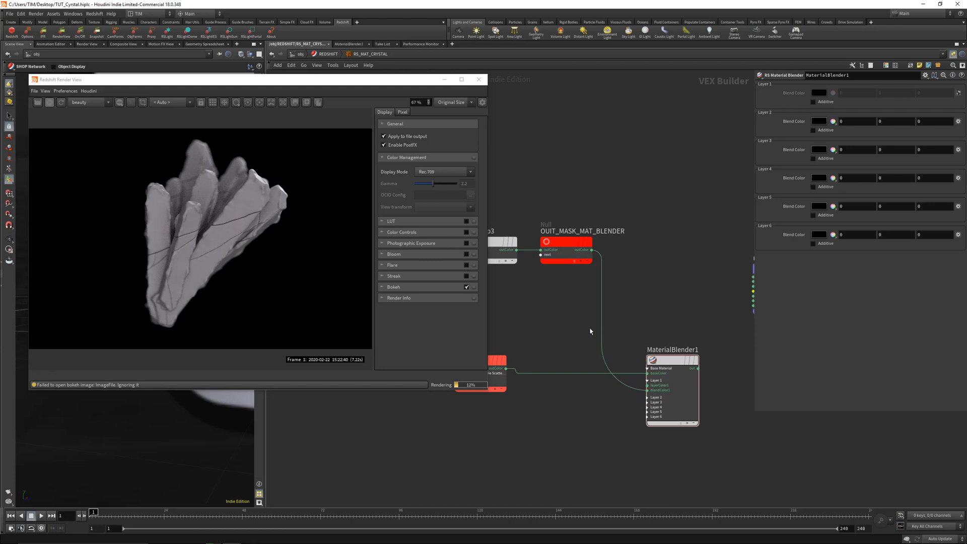
Place a copy of Material1 below it without incoming wires and connect the copy to MaterialBlender1's Layer 1 color input
scroll(587, 334, "down", 1)
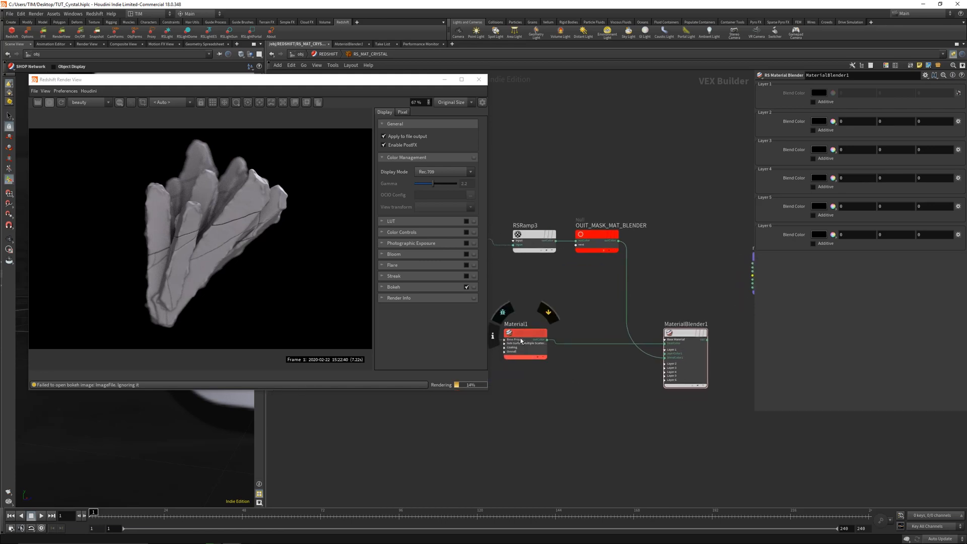
left_click_drag(520, 338, 553, 419, "alt")
key("y")
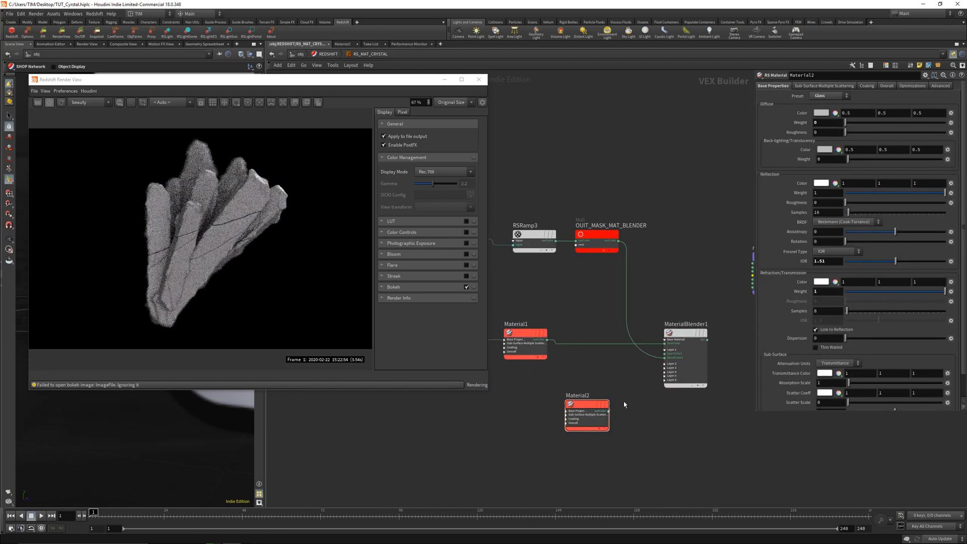
left_click(608, 410)
left_click(665, 352)
Apply the Aluminium preset to Material2 and set its reflection roughness to 0.35
left_click(826, 96)
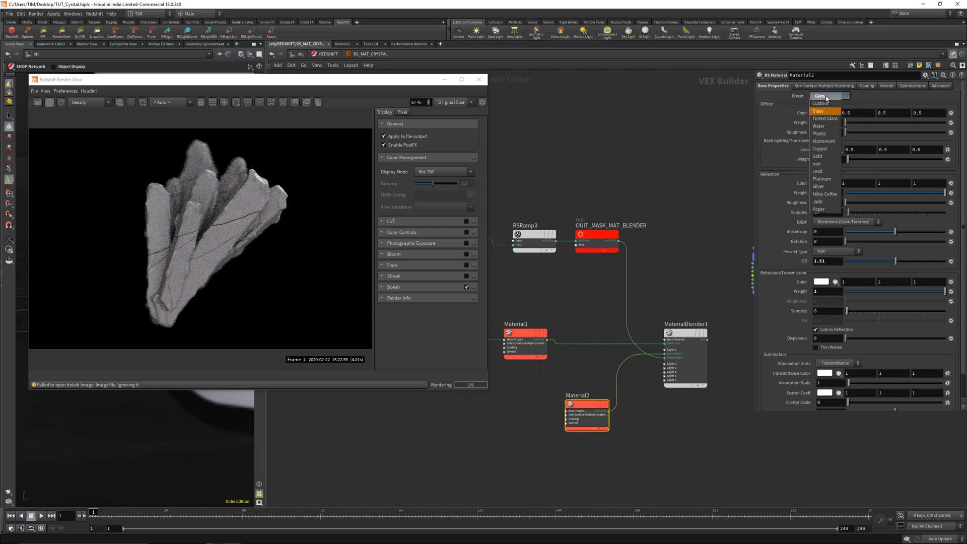
left_click(825, 142)
left_click(824, 98)
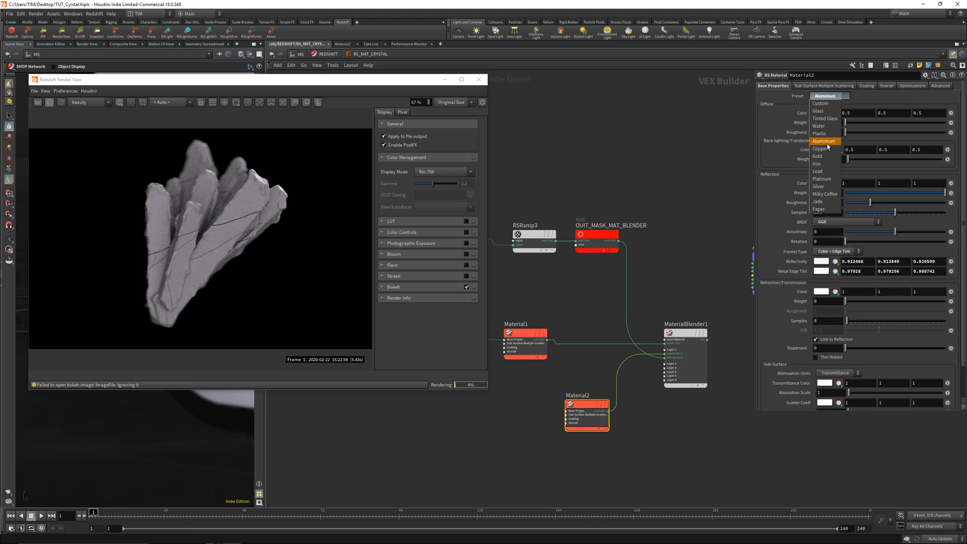
left_click(698, 147)
left_click(832, 202)
type("0")
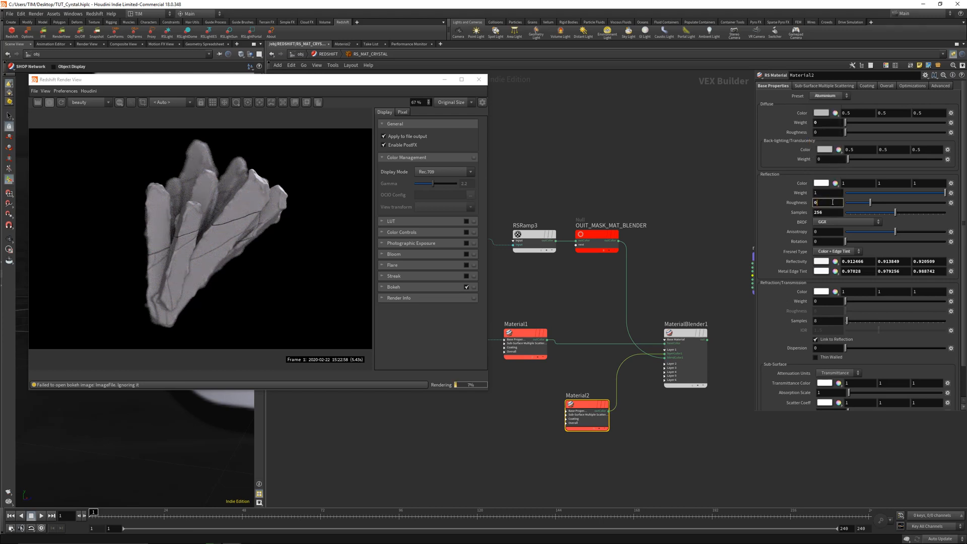
type(".35")
key("Return")
Connect MaterialBlender1's output to redshift_material1's surface input
left_click(707, 340)
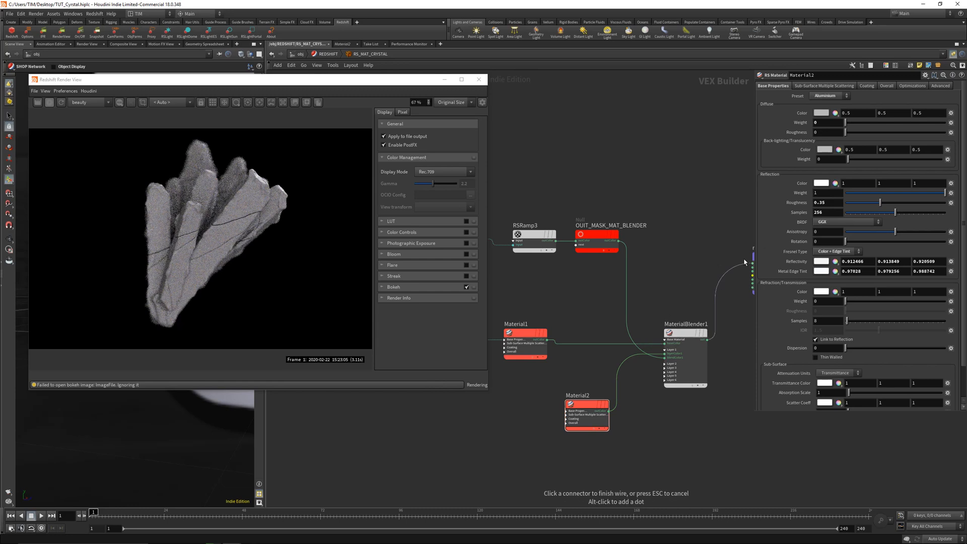
left_click(752, 263)
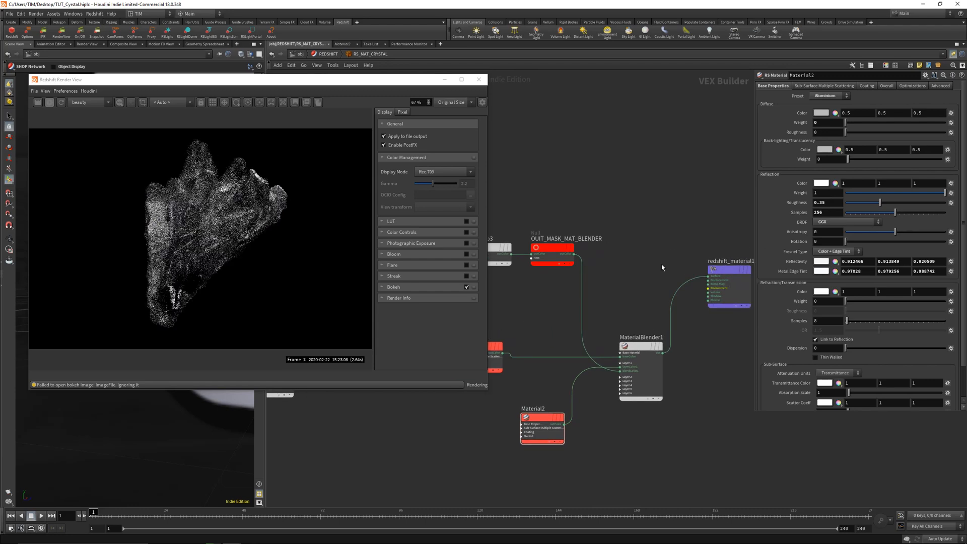
Examine the blended glass and aluminium material on the crystals up close, using render regions at the base and tips
scroll(206, 323, "up", 2)
scroll(206, 324, "up", 1)
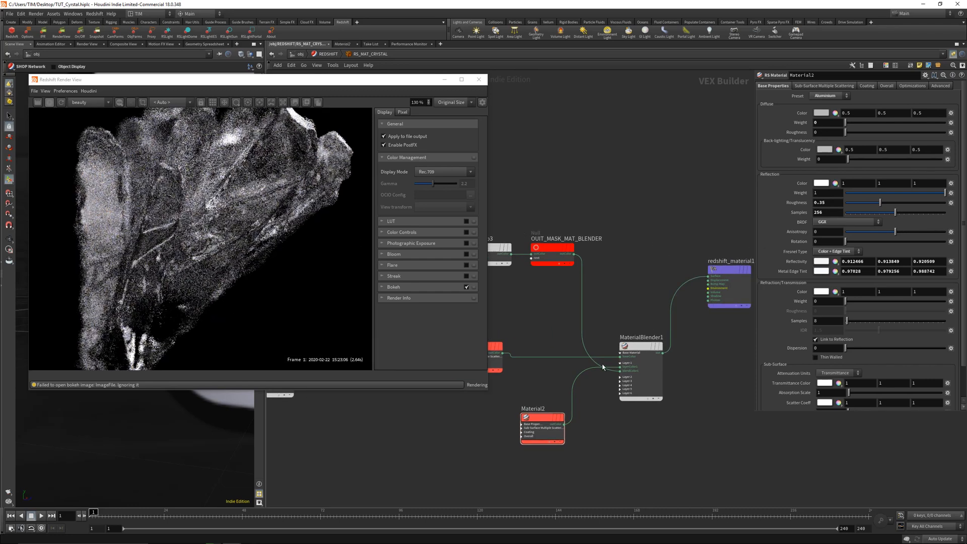
scroll(251, 252, "down", 1)
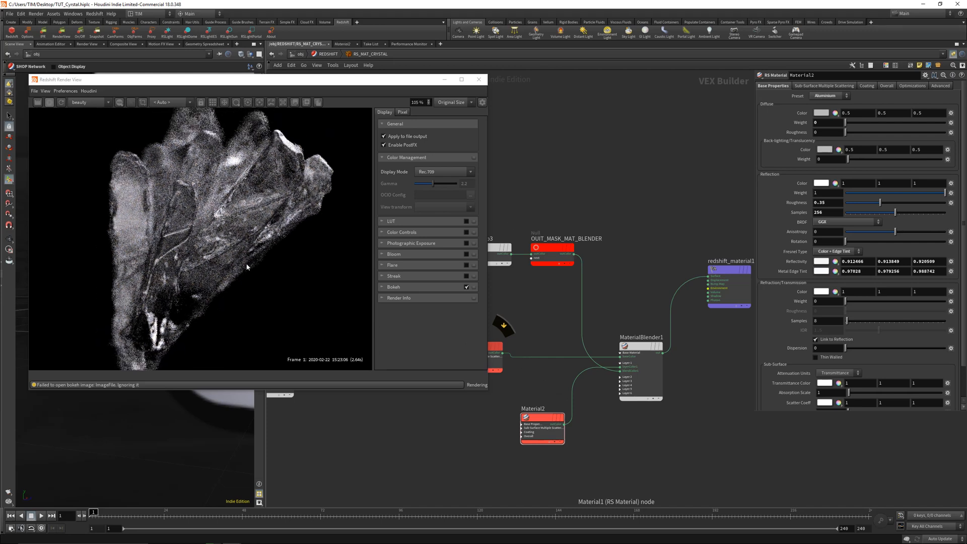
middle_click_drag(206, 322, 220, 278)
left_click_drag(241, 293, 184, 232, "shift")
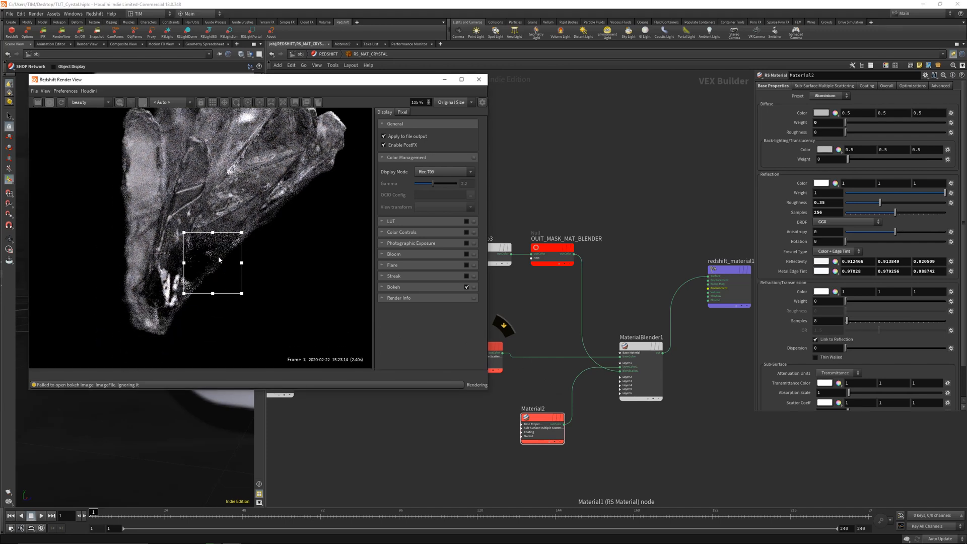
middle_click_drag(283, 182, 271, 268)
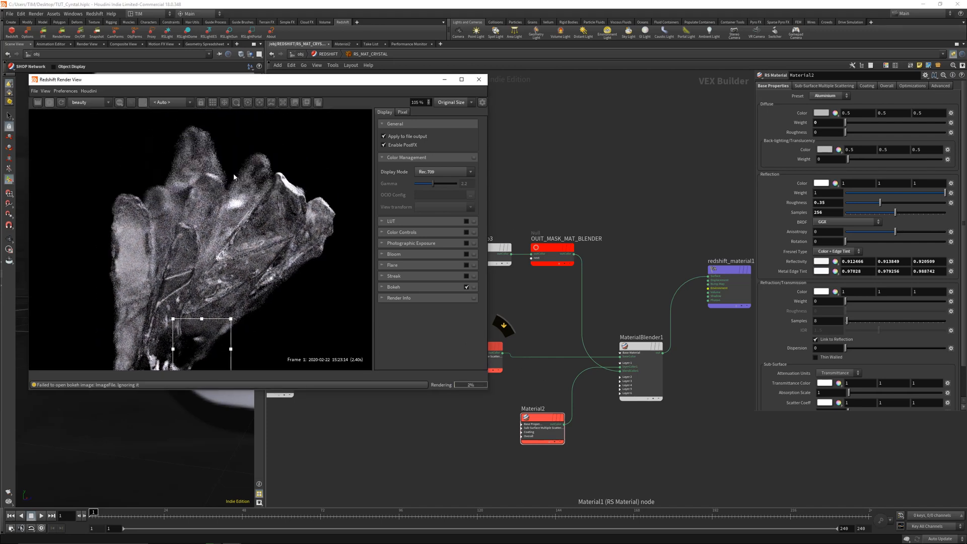
mouse_move(207, 158)
left_mouse_down("shift")
mouse_move(283, 204)
mouse_move(264, 169)
left_mouse_up("shift")
scroll(275, 168, "up", 1)
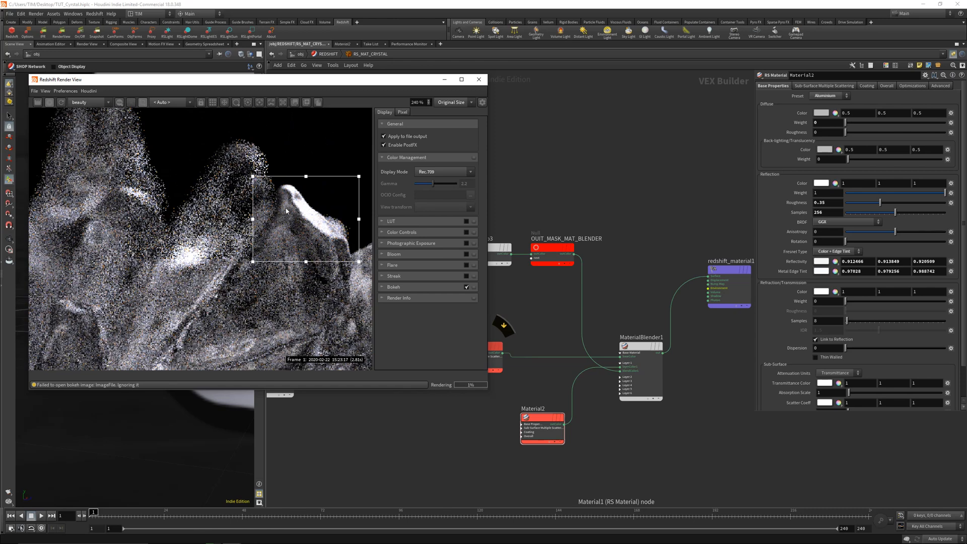
Remove the render region, view the whole crystal cluster and widen the render view window
scroll(194, 194, "down", 3)
scroll(195, 194, "up", 1)
left_click(194, 194, "shift")
scroll(194, 194, "down", 3)
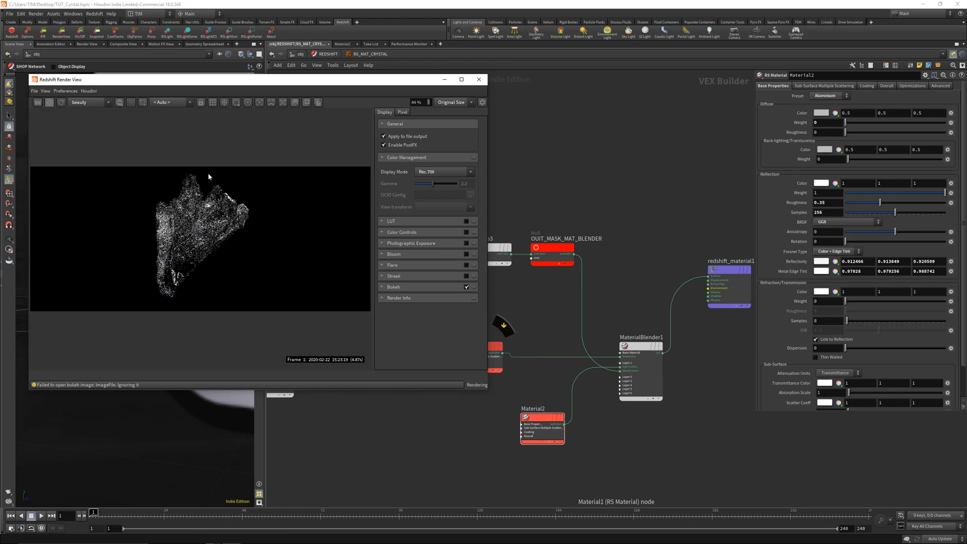
left_click_drag(207, 82, 226, 84)
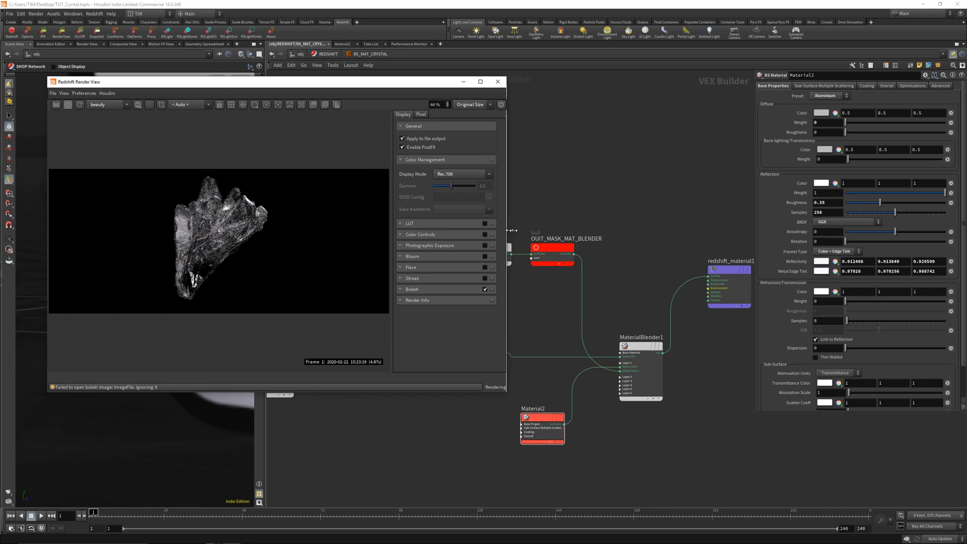
left_click_drag(506, 230, 560, 231)
scroll(345, 267, "up", 1)
left_click_drag(360, 86, 342, 82)
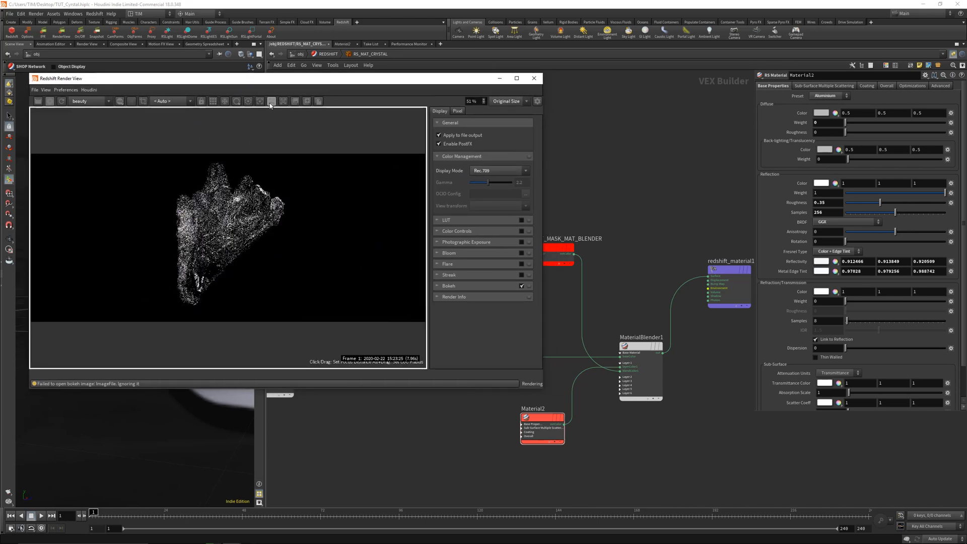
Examine the blended material up close inside a render region over the right-hand crystals, and return to the full render
scroll(240, 167, "up", 6)
scroll(200, 189, "down", 2)
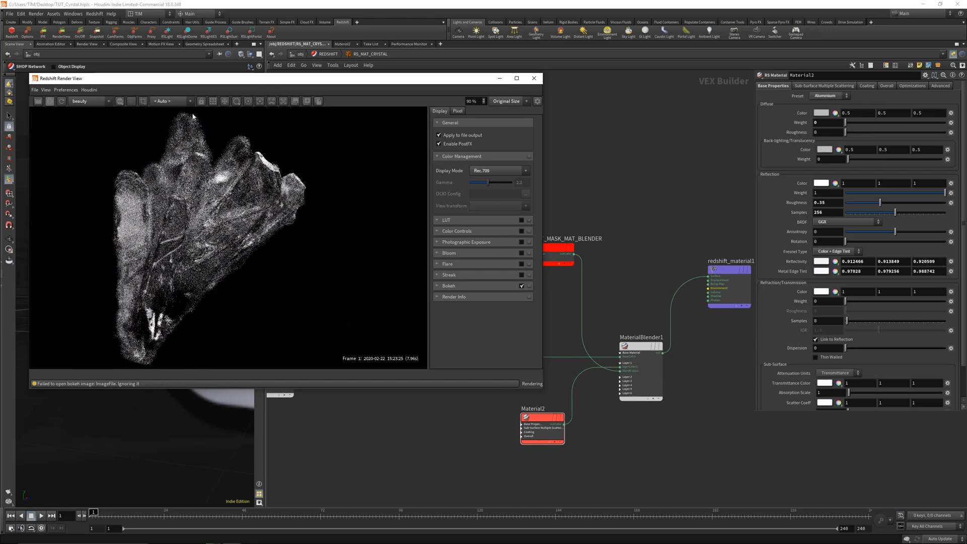
left_click_drag(211, 125, 329, 292, "shift")
scroll(247, 181, "up", 3)
scroll(247, 181, "down", 2)
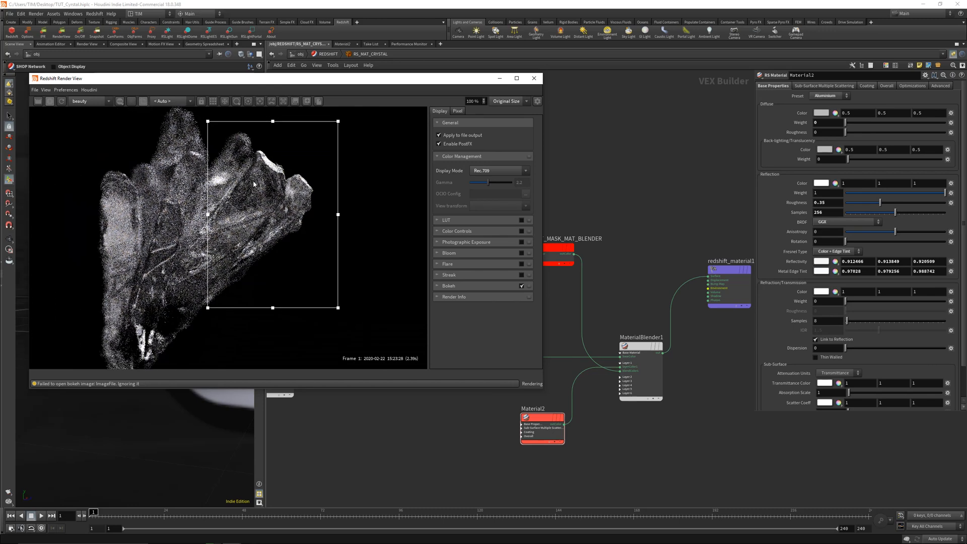
left_click_drag(290, 230, 290, 236)
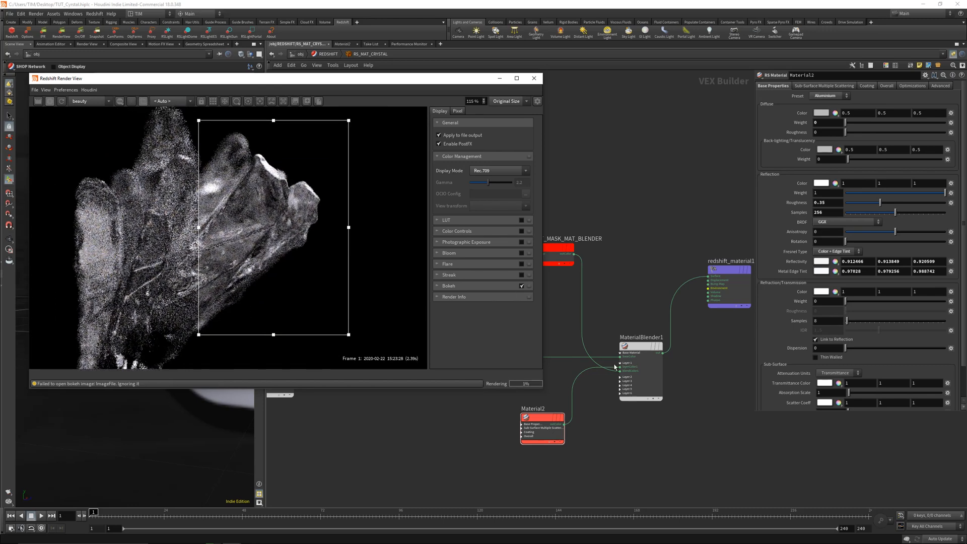
middle_click_drag(616, 403, 650, 399)
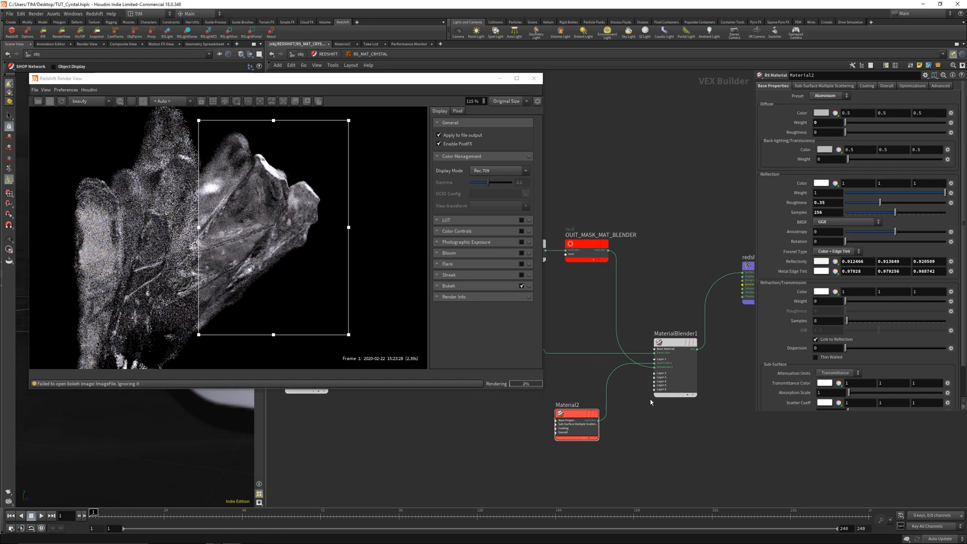
left_click(294, 286)
key("s")
scroll(479, 349, "down", 1)
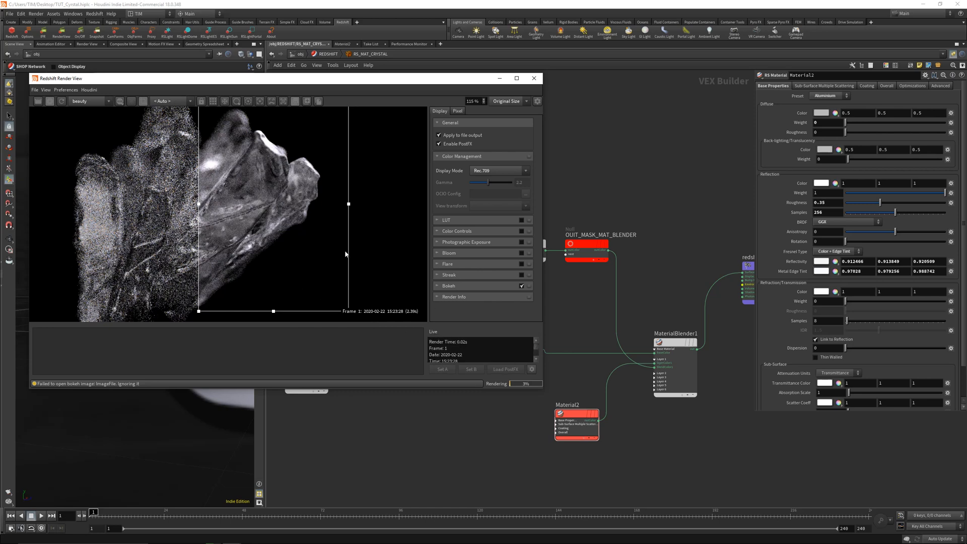
key("s")
key("r")
key("f")
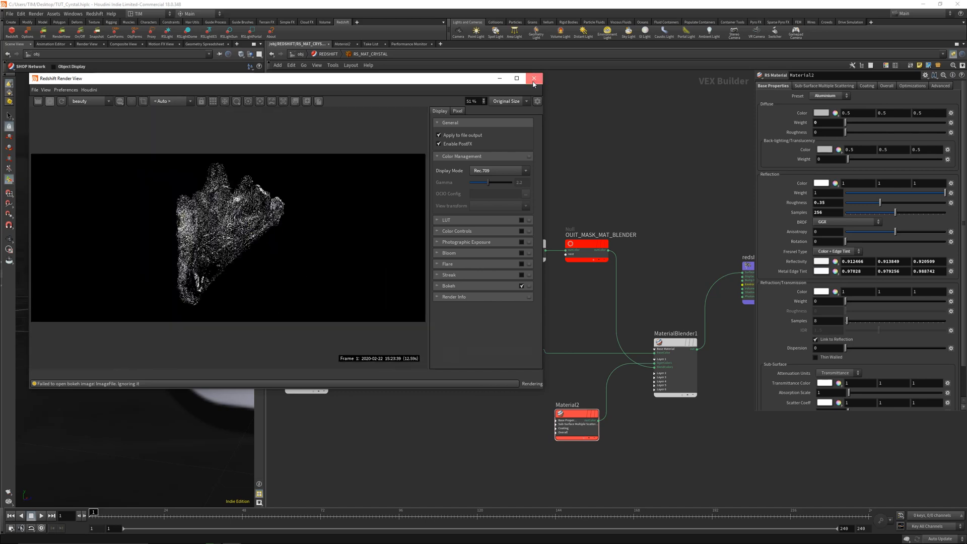
Close the render view, save the scene and return to the object-level network
left_click(533, 79)
key("ctrl+s")
left_click(301, 55)
Double cam1's resolution by entering 2048 * 2 for the width and 871 * 2 for the height, and save the scene
left_click(563, 351)
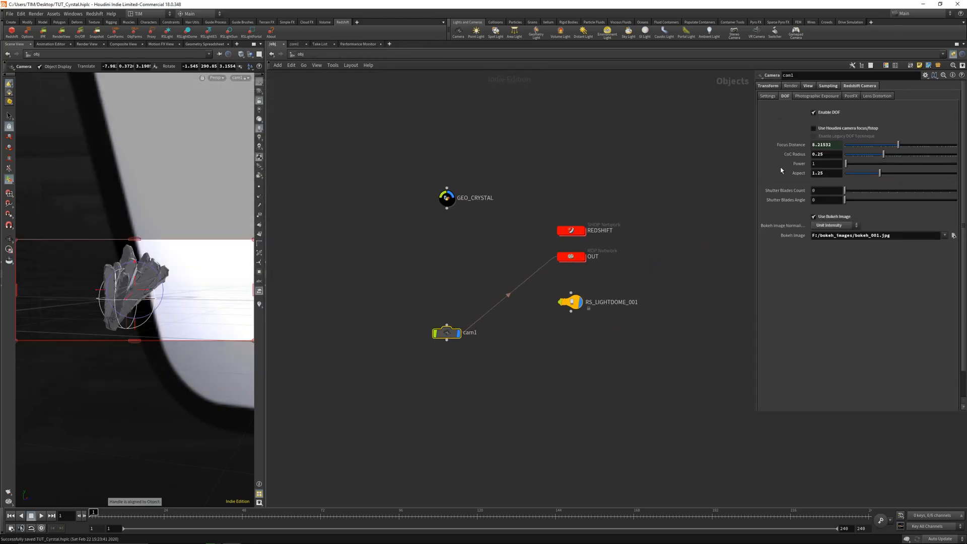
left_click(808, 86)
left_click(833, 105)
type("*")
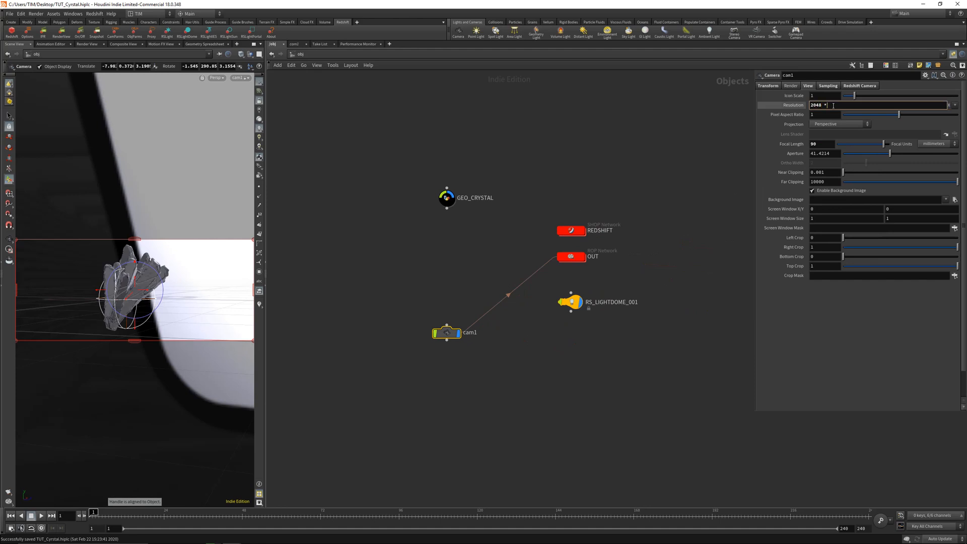
type(" \"")
key("Return")
left_click(834, 106)
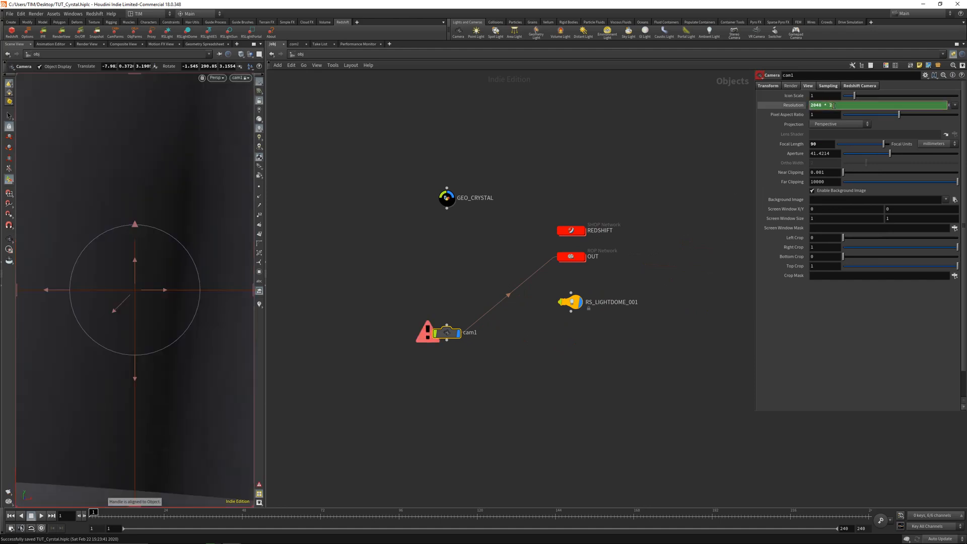
key("Return")
left_click(821, 107)
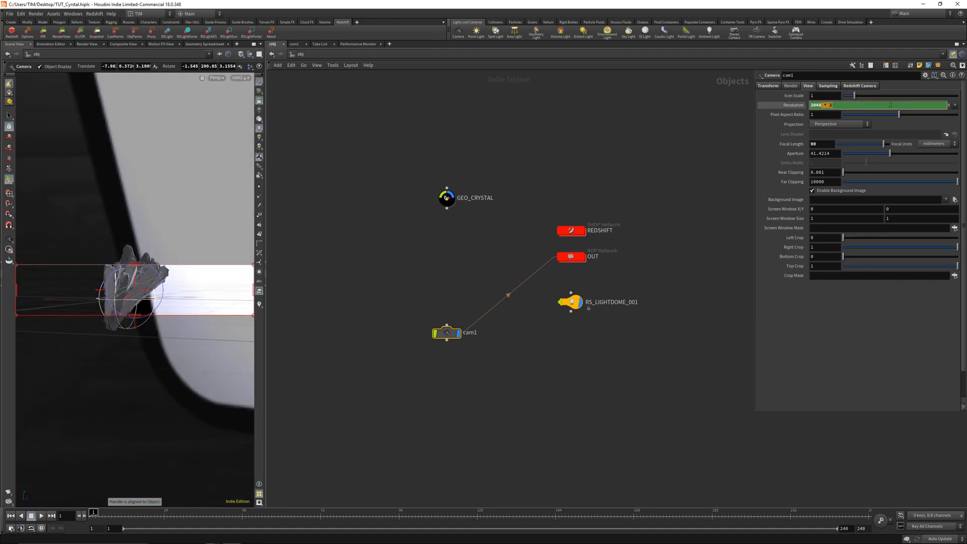
key("Tab")
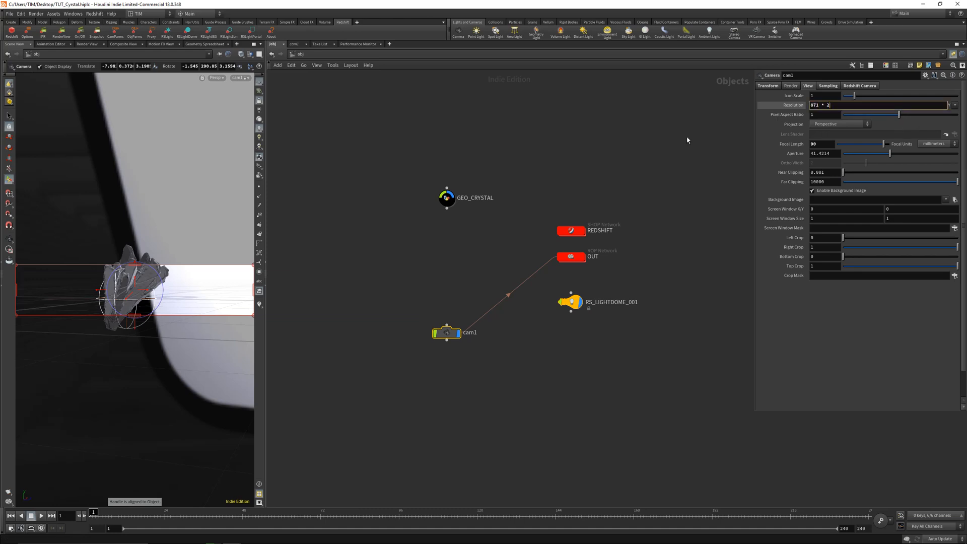
key("Return")
key("ctrl+s")
Reopen the RS_MAT_CRYSTAL shader network and start a new Redshift render view beside its nodes
double_click(576, 231)
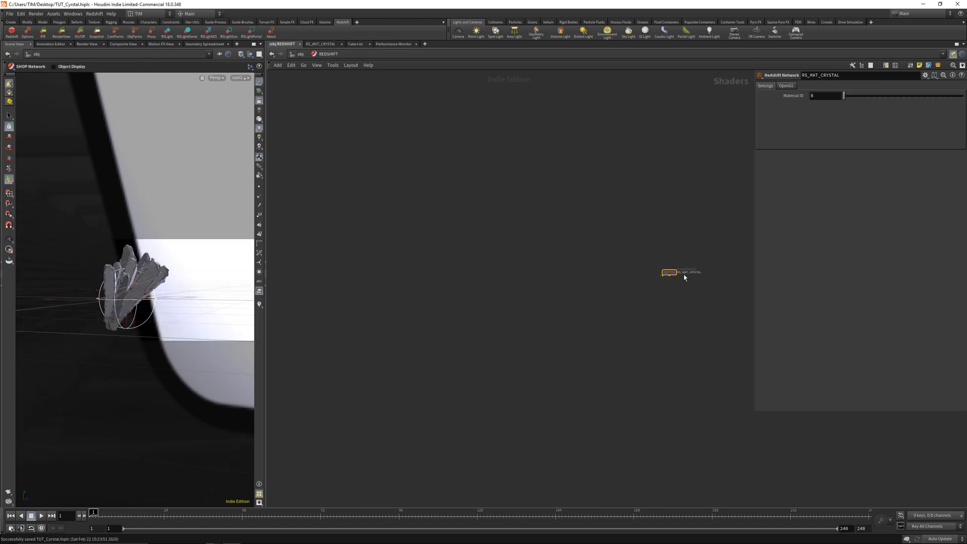
double_click(673, 272)
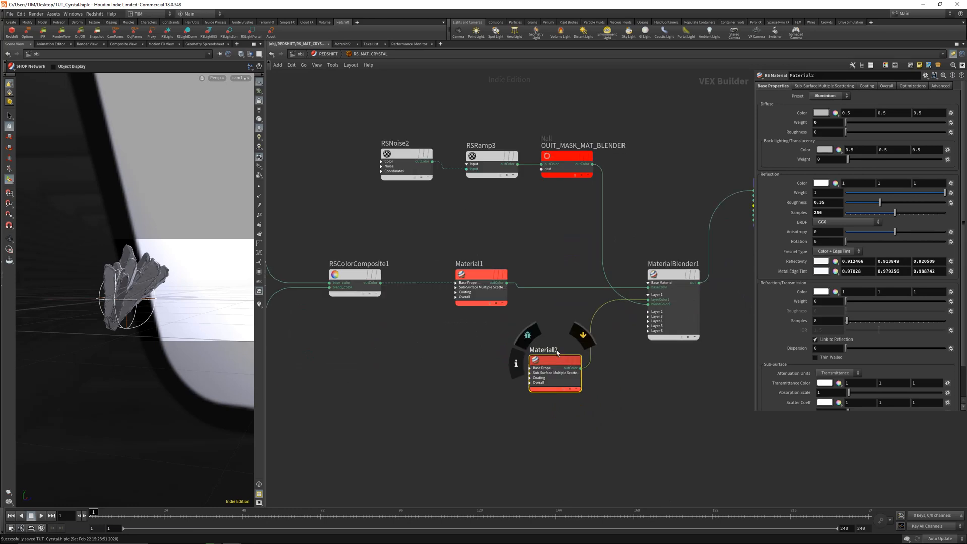
left_click(58, 31)
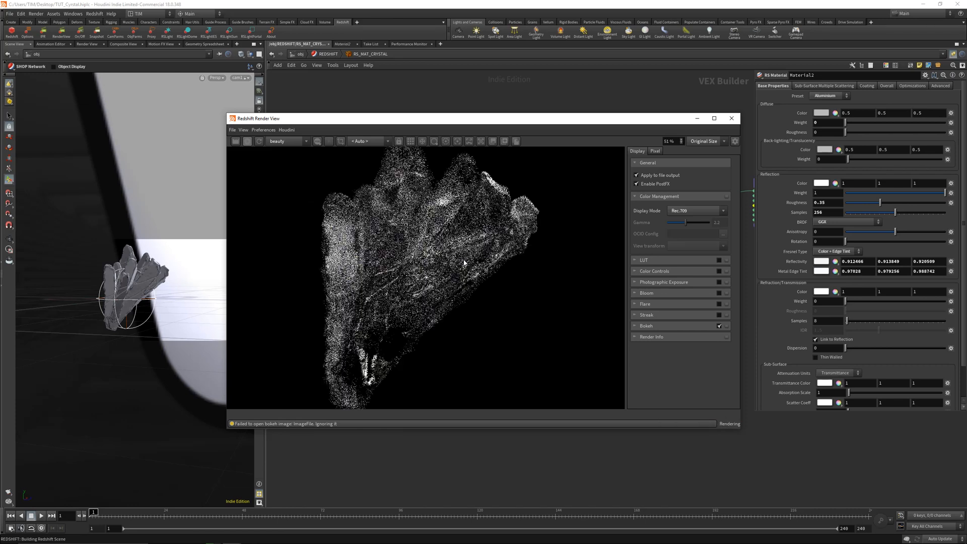
left_click_drag(504, 119, 367, 117)
Inspect the higher-resolution render of the right-hand crystals using a render region
scroll(352, 216, "up", 1)
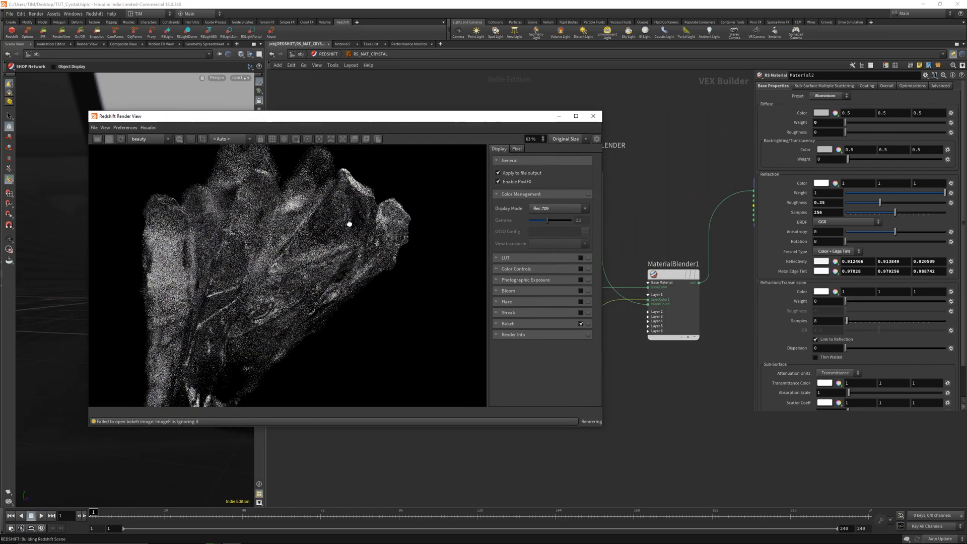
left_click_drag(278, 172, 408, 361)
scroll(359, 270, "up", 1)
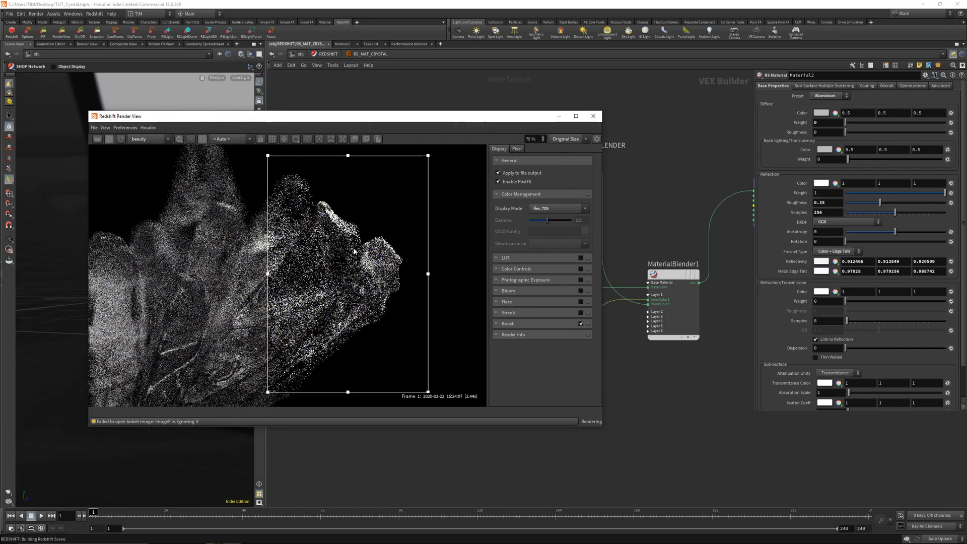
middle_click_drag(360, 270, 318, 261)
left_click_drag(409, 121, 338, 80)
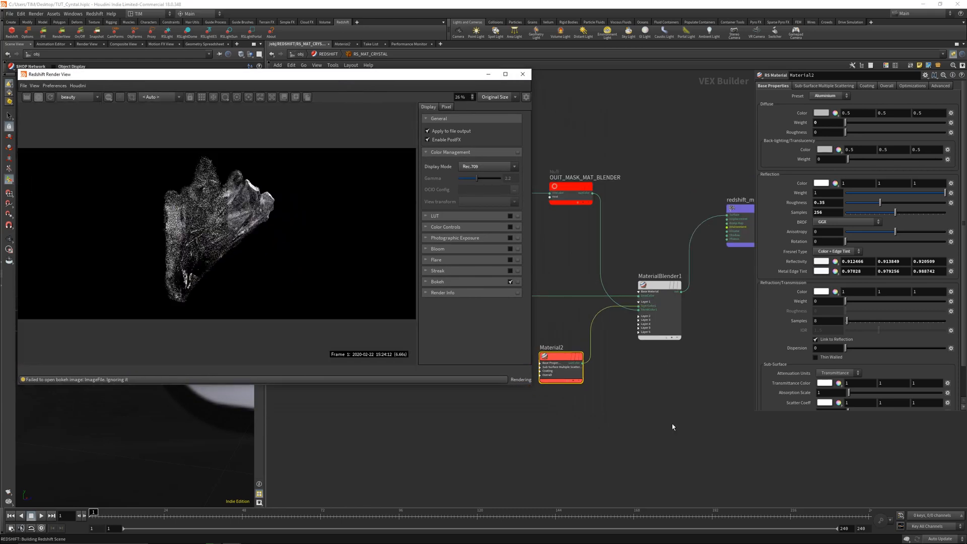
Add an RS Maxon Noise node of type Luka and connect its output to redshift_material1's surface input
middle_click_drag(708, 397, 638, 388)
key("Tab")
type("no")
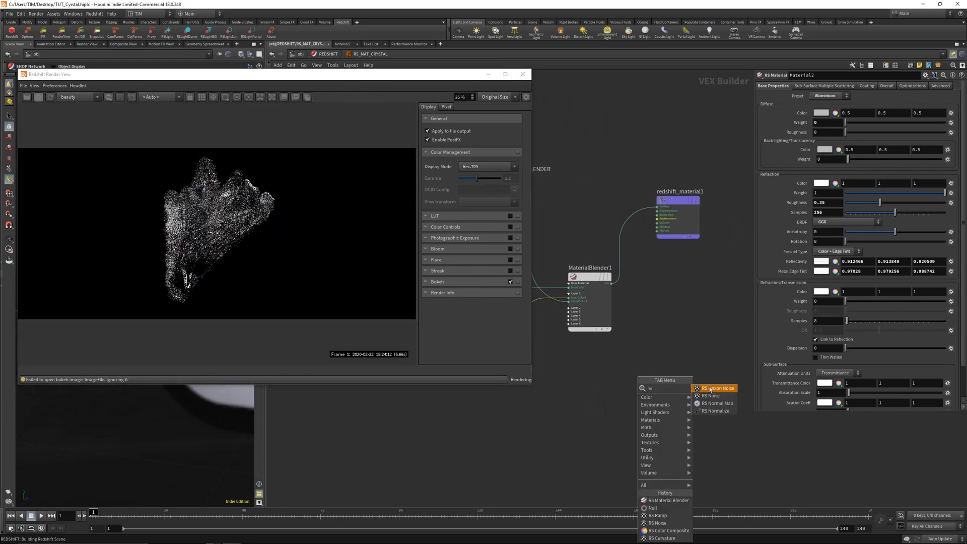
left_click(710, 389)
left_click(621, 369)
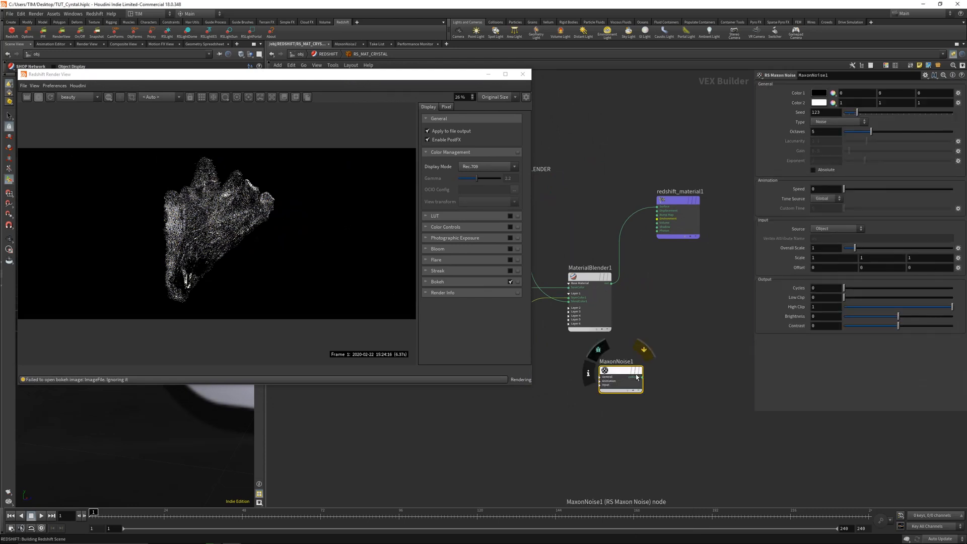
left_click(643, 376)
left_click(657, 210)
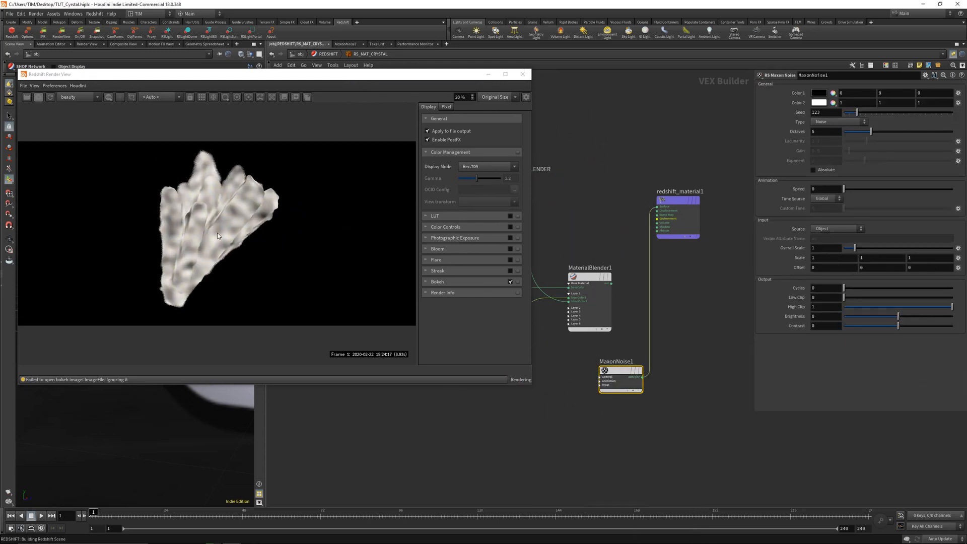
left_click(838, 122)
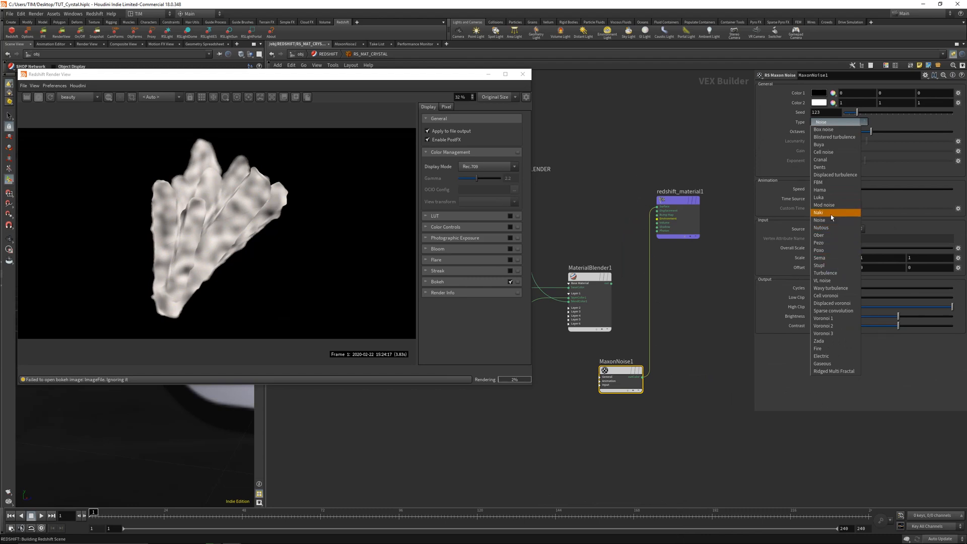
left_click(832, 199)
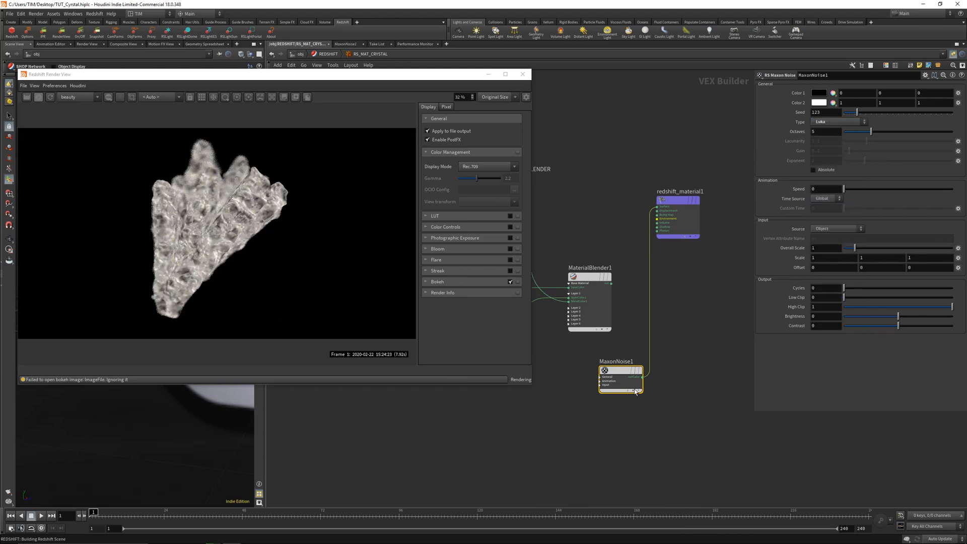
Add an RS Ramp fed by MaxonNoise1 and connect the ramp's output to redshift_material1's surface input
left_click_drag(620, 378, 595, 393)
key("Tab")
type("ram")
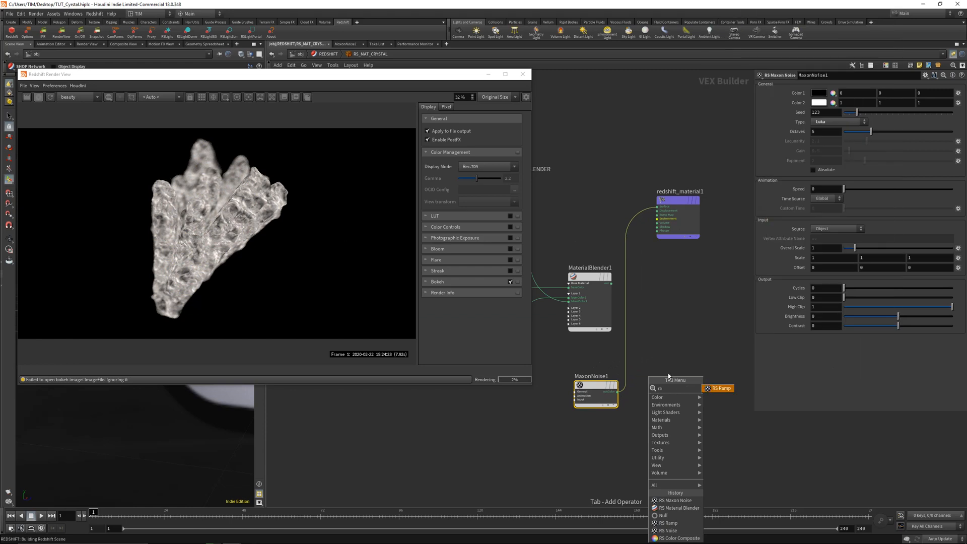
left_click(713, 388)
left_click(650, 391)
left_click(671, 391)
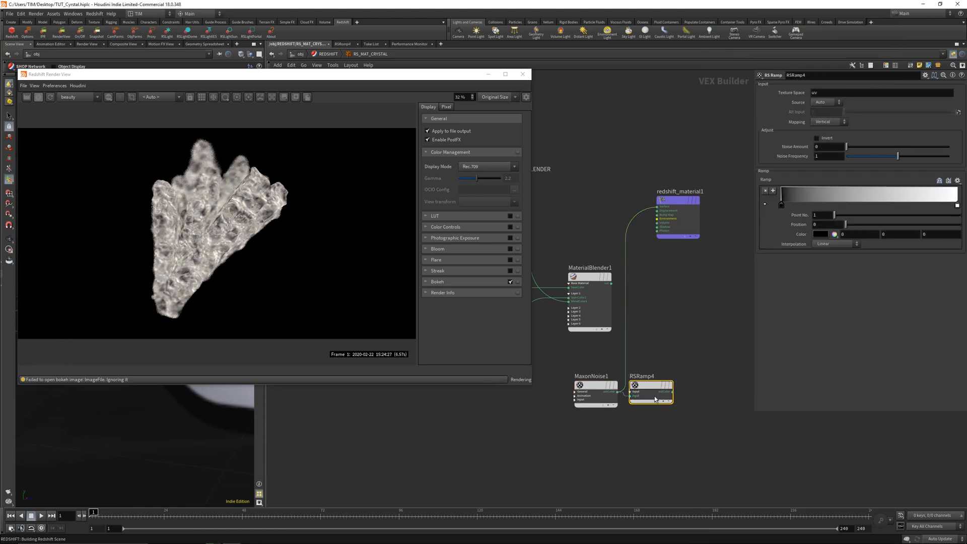
left_click(678, 202)
Set the first color point of RSRamp4 to dark grey with RGB values of 0.045
left_click(820, 234)
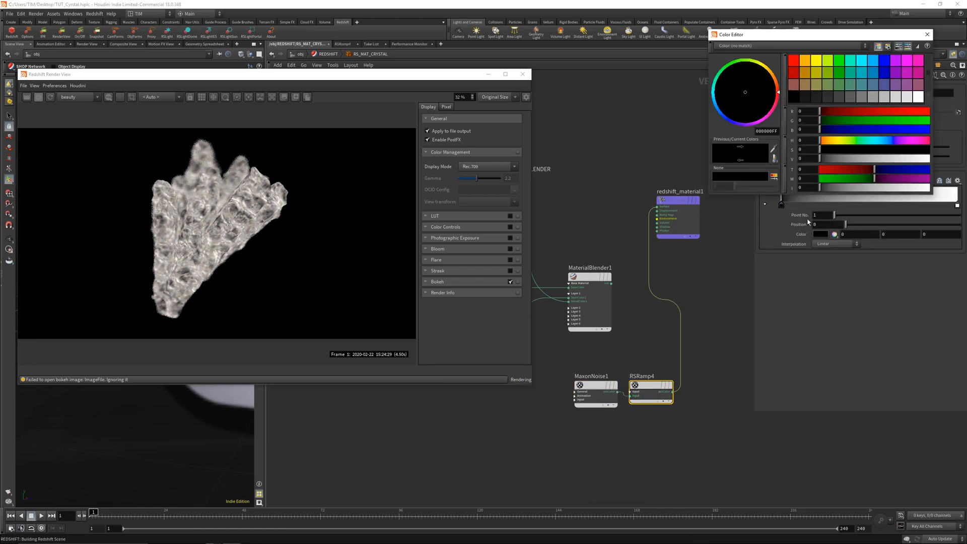
left_click_drag(820, 189, 823, 191)
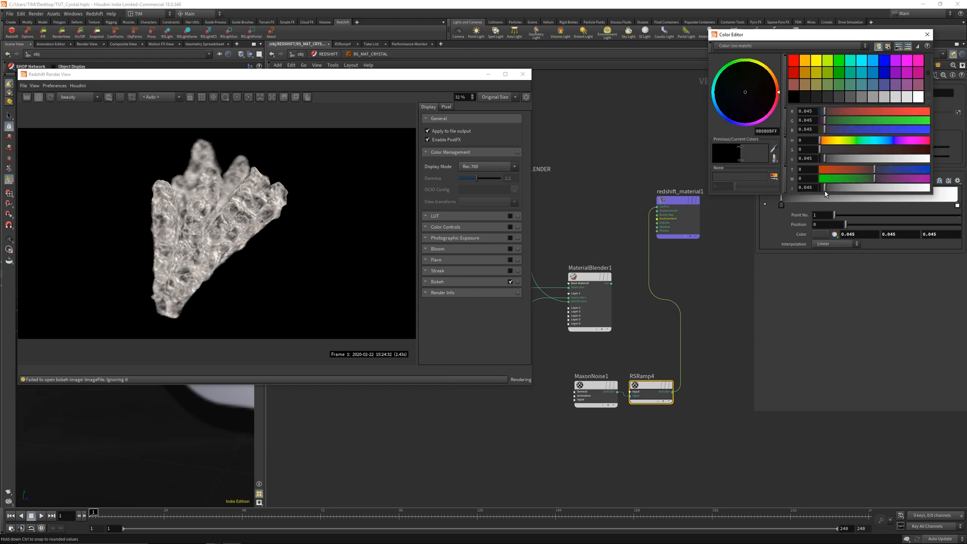
left_click(927, 35)
Move the noise and ramp nodes aside, add an RS Bump Map node and connect RSRamp4's output to its input
left_click_drag(561, 426, 647, 391)
left_click_drag(649, 387, 592, 412)
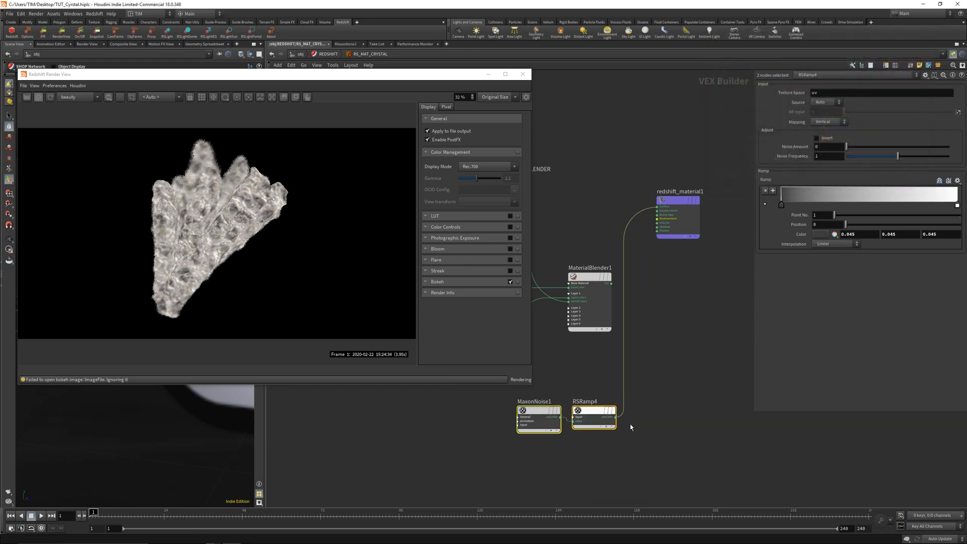
left_click(654, 430)
key("Tab")
left_click(731, 398)
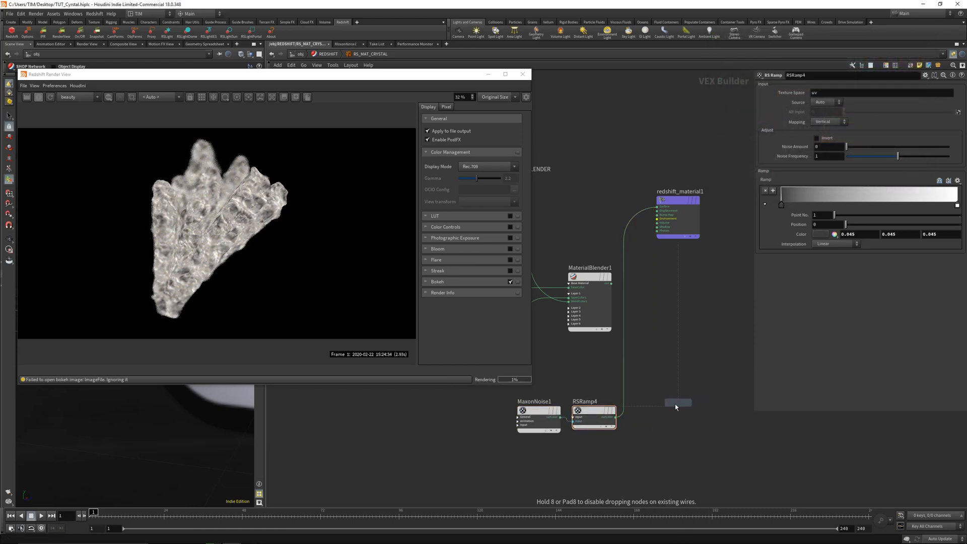
left_click(664, 413)
left_click(615, 417)
left_click(663, 417)
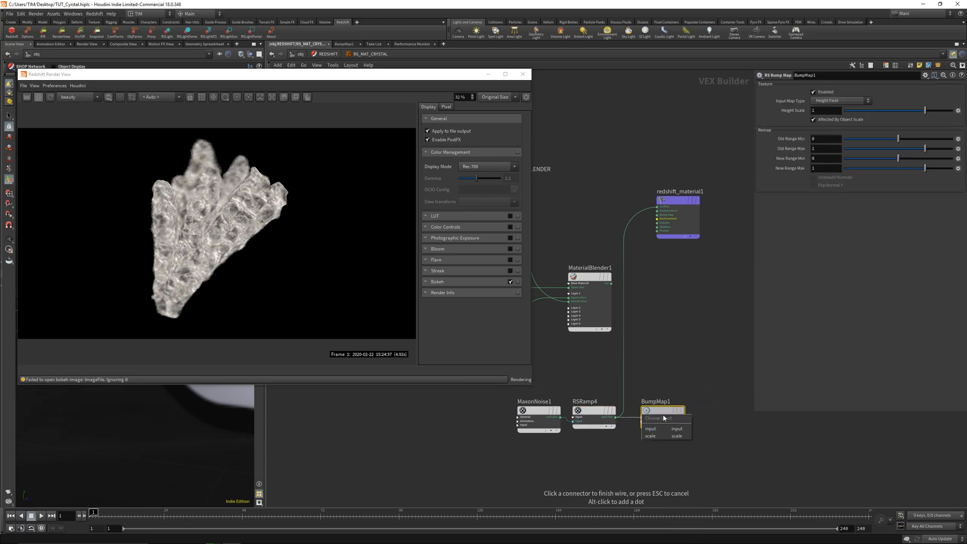
left_click(662, 429)
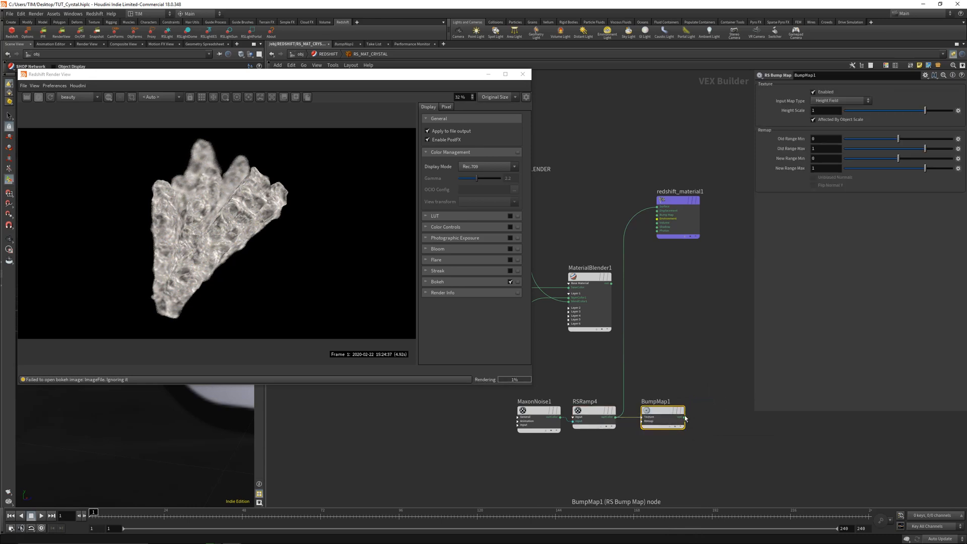
Connect BumpMap1's output to redshift_material1's Bump Map input
left_click(683, 417)
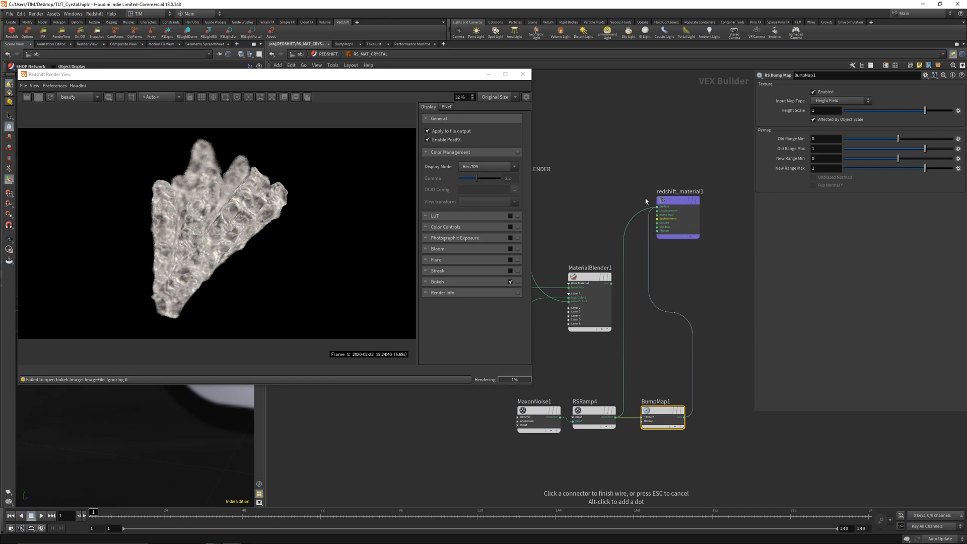
left_click(656, 215)
middle_click_drag(630, 251, 645, 272)
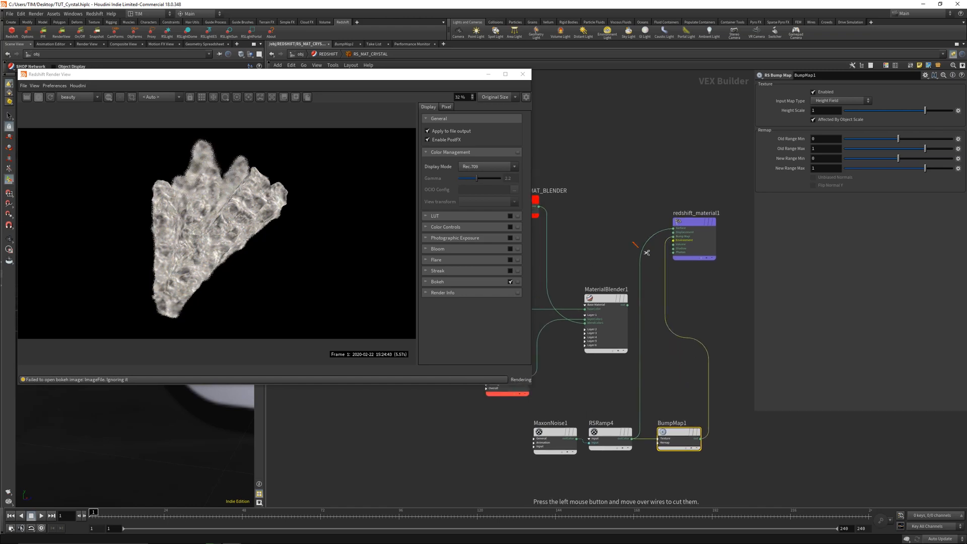
Add an RS Material node and connect its output to redshift_material1's surface input
key("Tab")
type("rsm")
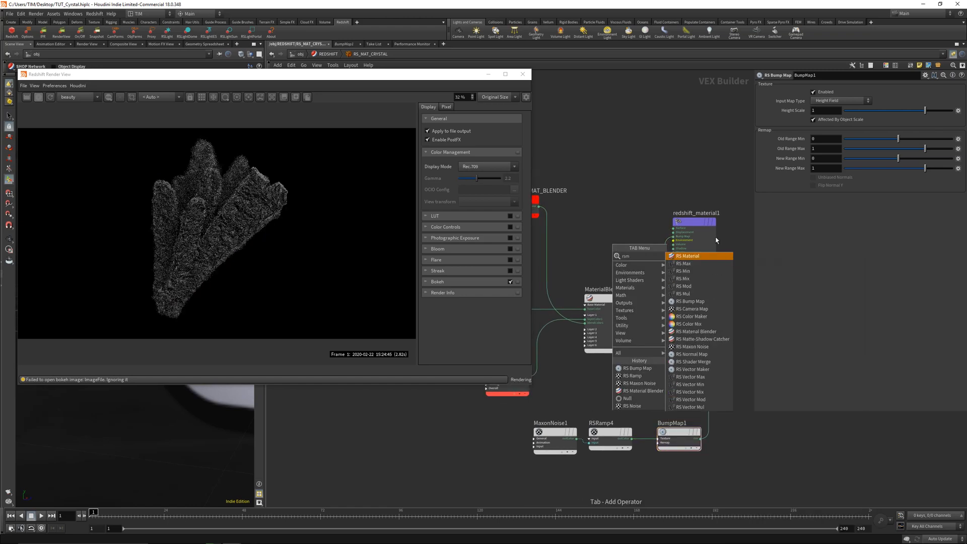
left_click(696, 256)
left_click(610, 214)
left_click(632, 216)
left_click(673, 228)
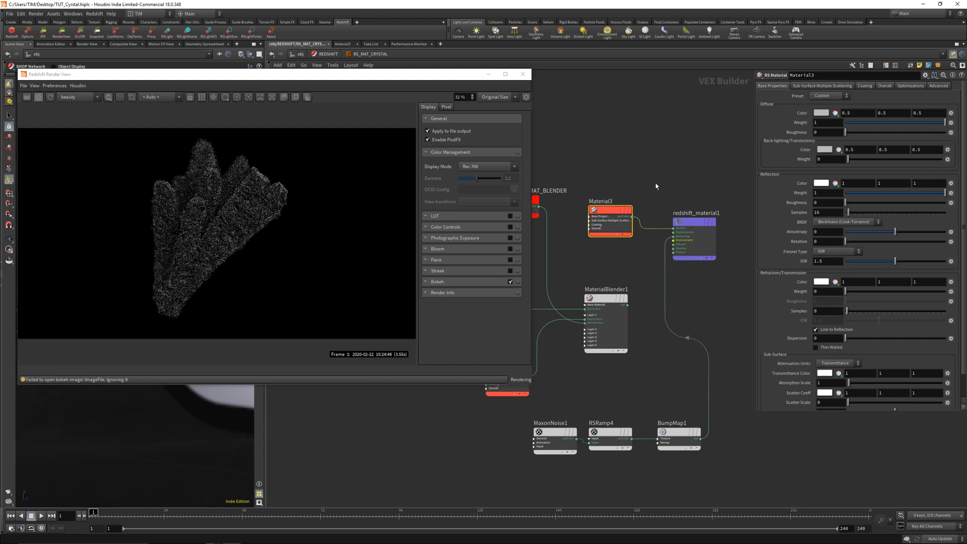
Restrict the preview render to a region around the crystal tips and set BumpMap1's Height Scale to 0.005
scroll(179, 223, "up", 8)
middle_click_drag(319, 150, 277, 225)
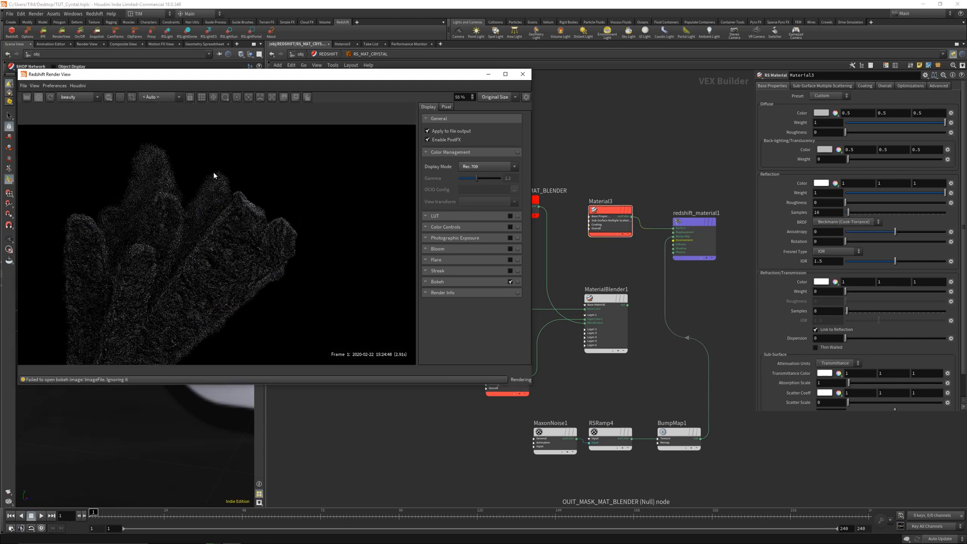
left_click_drag(195, 161, 312, 296)
scroll(248, 253, "up", 3)
left_click(677, 433)
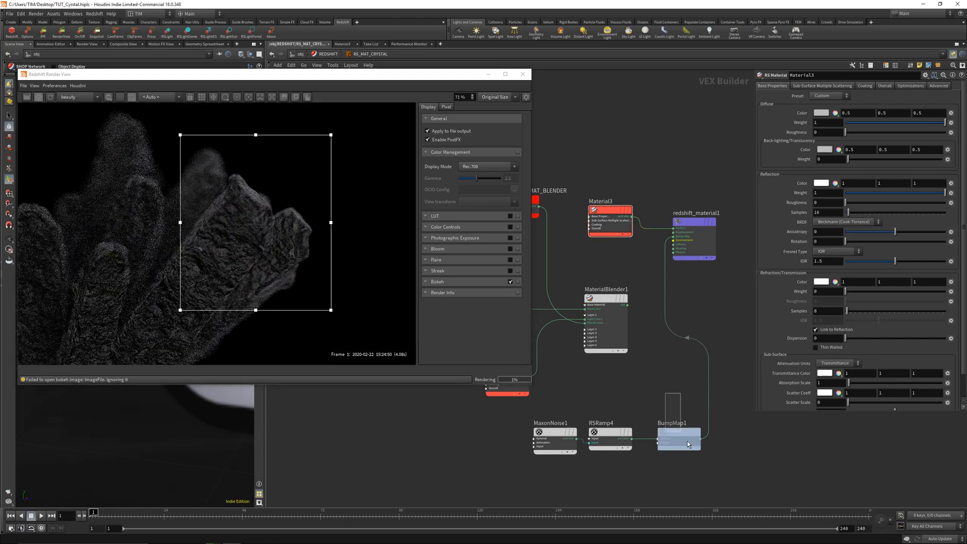
left_click(824, 111)
type("0.0")
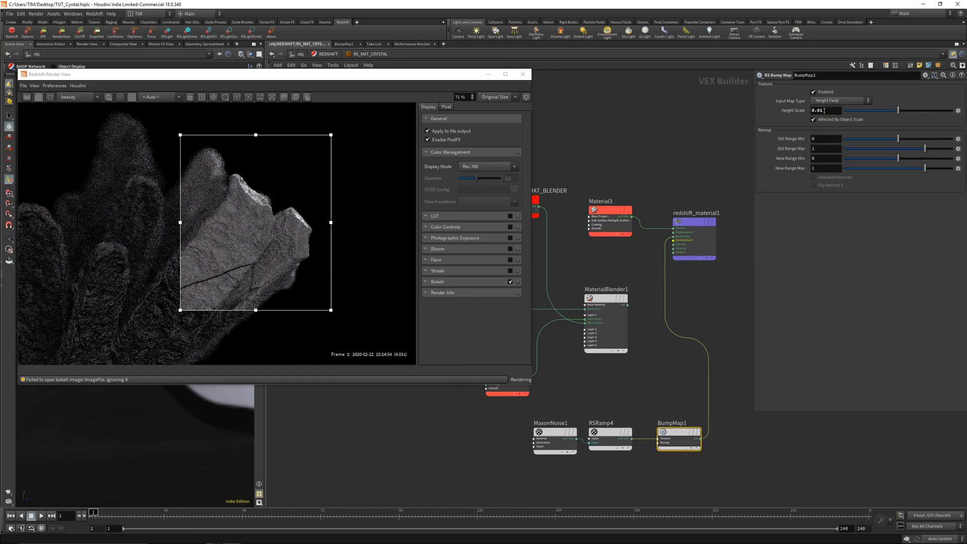
type("1")
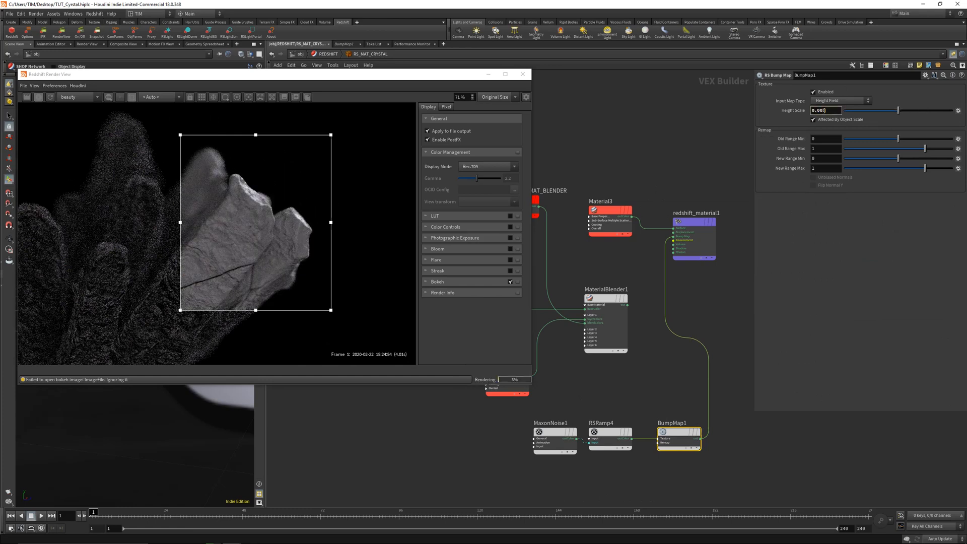
key("Return")
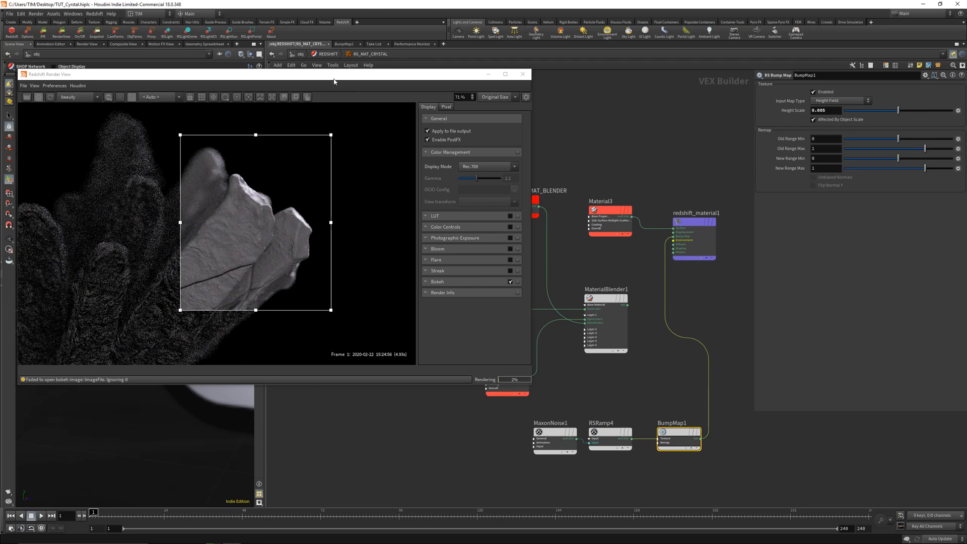
Clear the render region and cut the wire from BumpMap1 to redshift_material1's Bump Map input
left_click_drag(334, 81, 373, 83)
key("r")
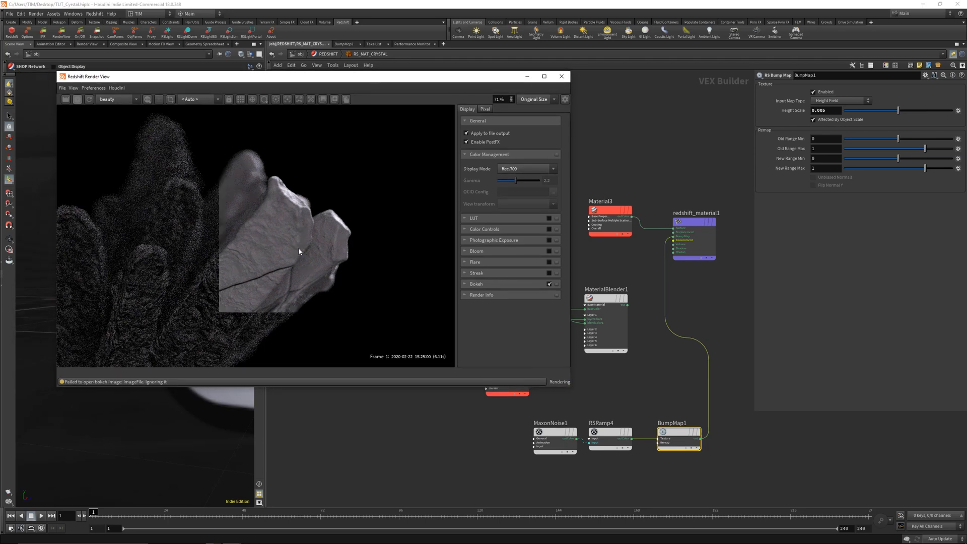
key("f")
middle_click_drag(691, 385, 718, 385)
key("y")
left_click_drag(731, 390, 745, 383)
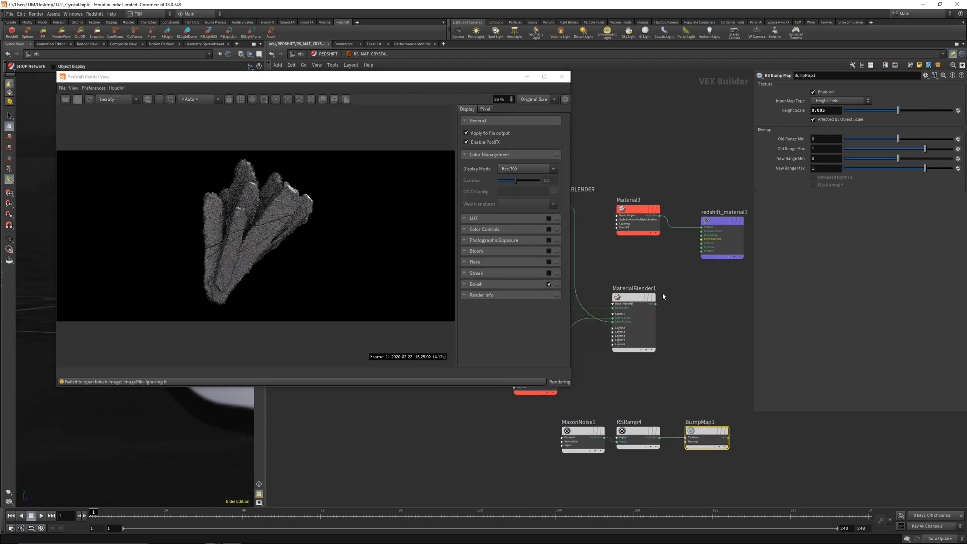
Connect MaterialBlender1's output to redshift_material1's surface input and delete Material3
left_click_drag(655, 303, 701, 227)
left_click(639, 209)
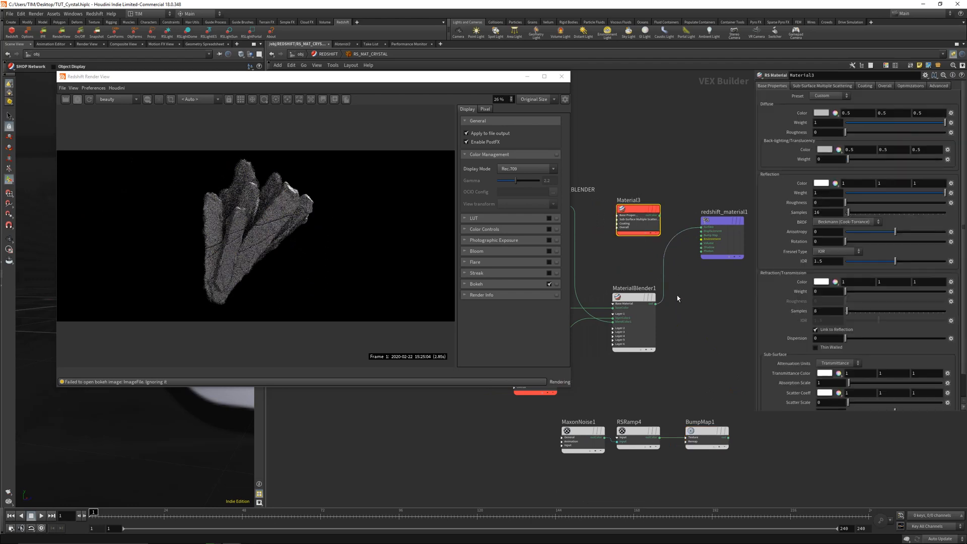
key("Delete")
Move MaxonNoise1, RSRamp4 and BumpMap1 together to just before Material2
middle_click_drag(721, 367, 753, 371)
scroll(752, 371, "down", 1)
left_click_drag(611, 454, 750, 419)
left_click_drag(747, 425, 548, 411)
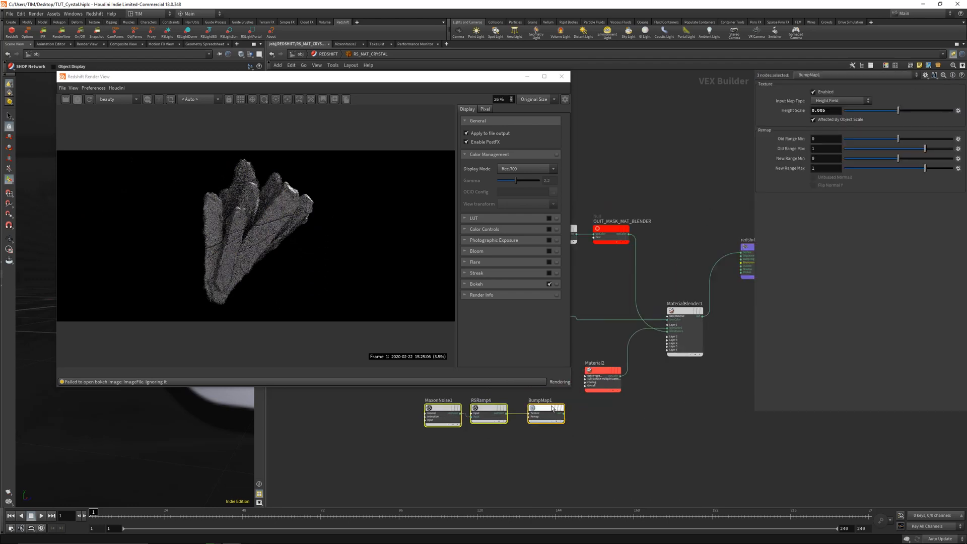
scroll(619, 398, "up", 2)
left_click(650, 413)
Connect BumpMap1's output to Material2's bump_input
middle_click_drag(622, 399, 615, 425)
scroll(650, 414, "down", 2)
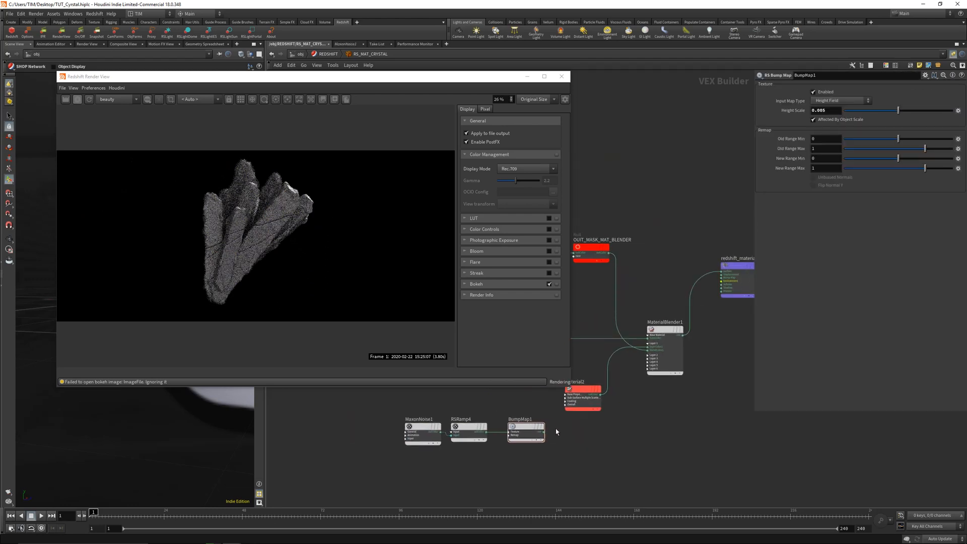
left_click(543, 431)
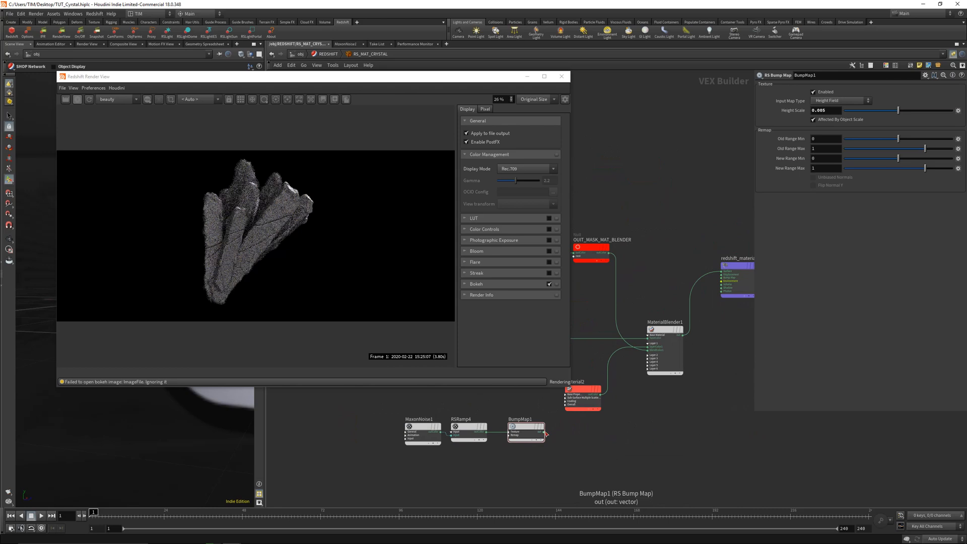
left_click(556, 404)
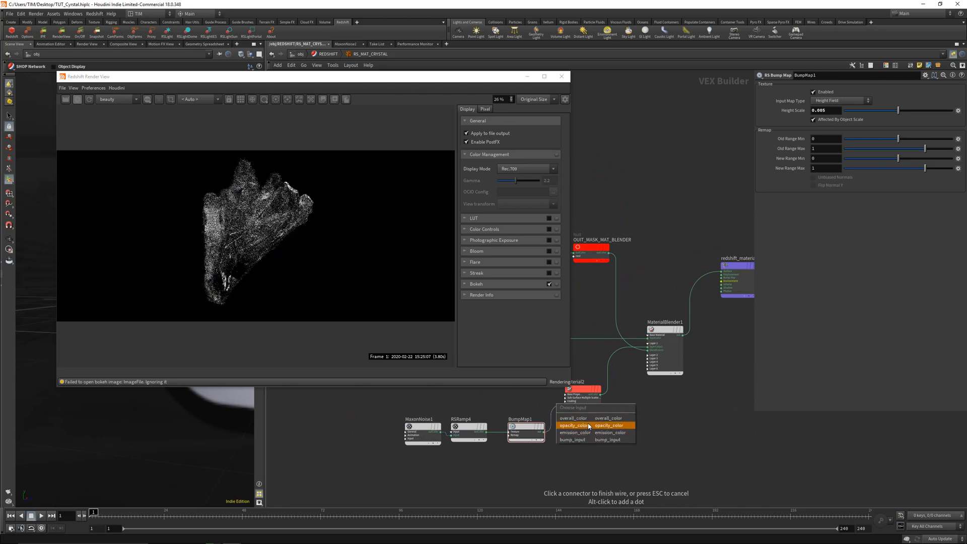
left_click(586, 440)
Examine the bump detail on the crystal tips in a zoomed render region, then clear the region
scroll(294, 176, "up", 5)
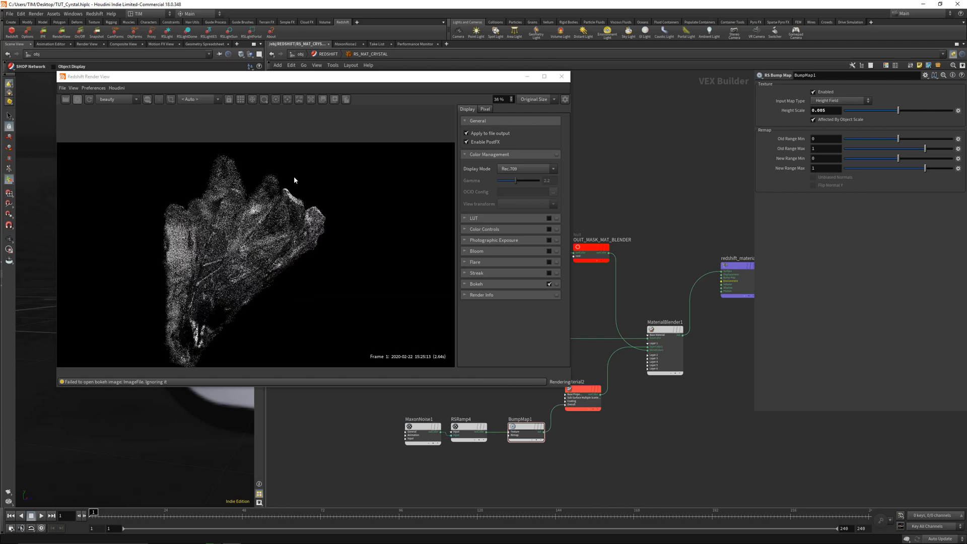
left_click_drag(204, 139, 399, 295, "ctrl")
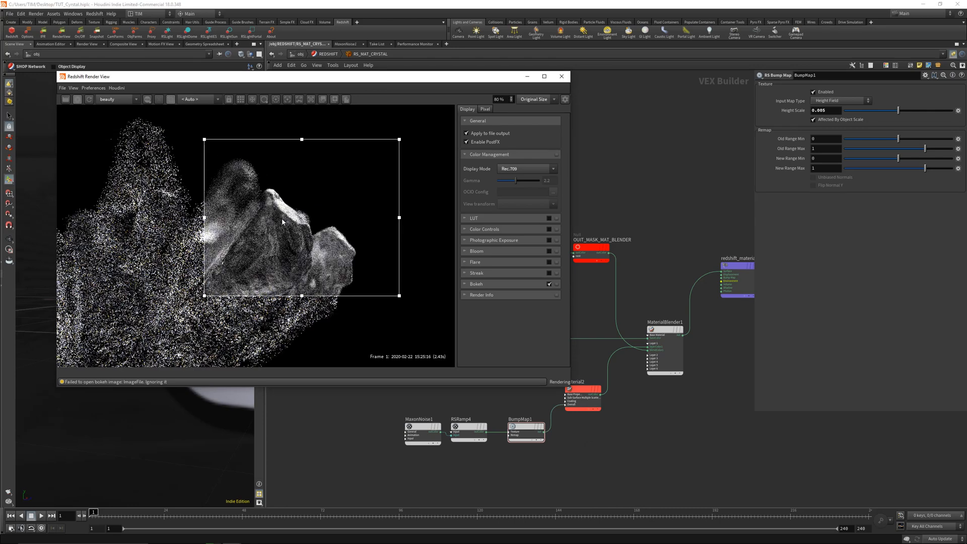
scroll(289, 226, "up", 1)
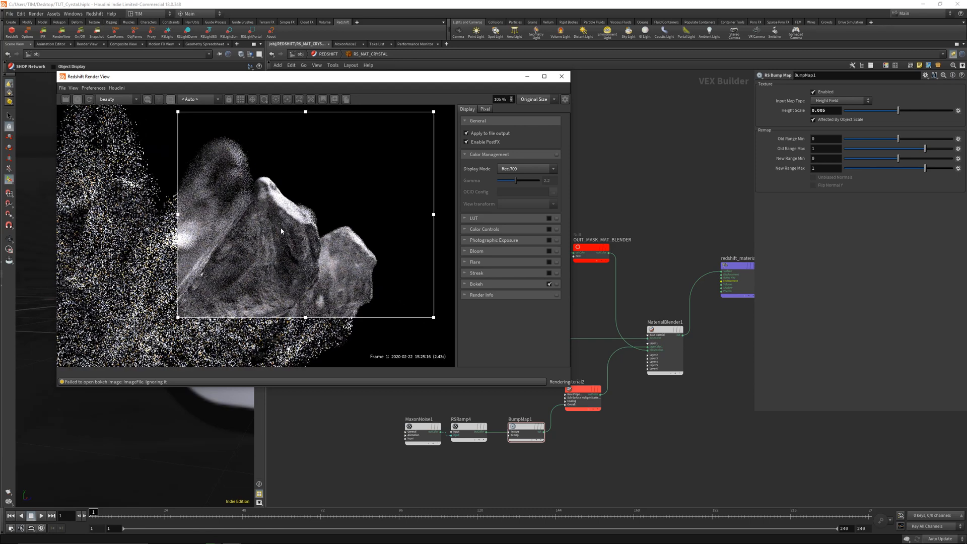
scroll(293, 235, "down", 1)
scroll(311, 246, "down", 5)
left_click(311, 246, "ctrl")
Duplicate the MaxonNoise1, RSRamp4 and BumpMap1 chain and place the copies below Curvature1 and RSRamp1
middle_click_drag(655, 403, 702, 430)
left_click_drag(456, 432, 591, 481)
middle_click_drag(578, 437, 595, 463)
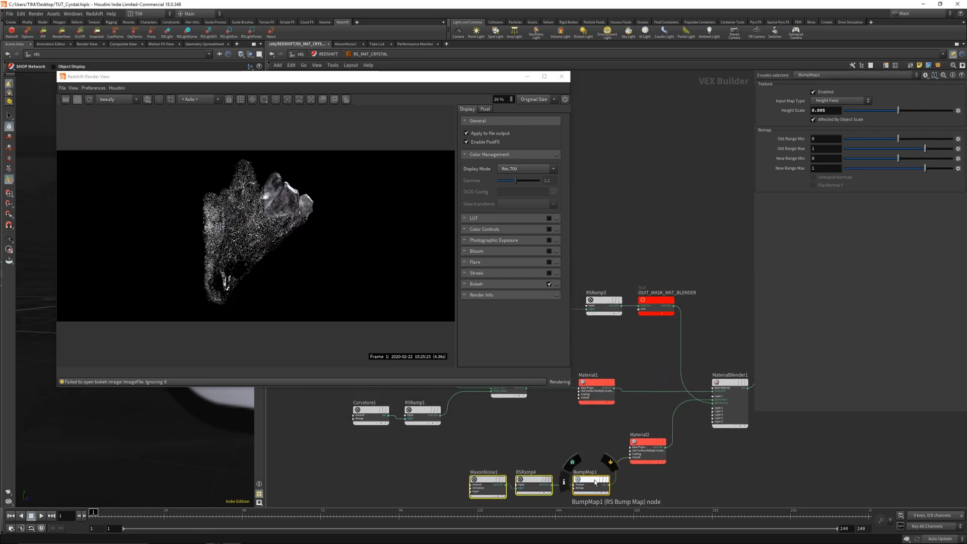
left_click_drag(592, 477, 635, 206, "alt")
left_click(672, 182)
middle_click_drag(604, 170, 685, 195)
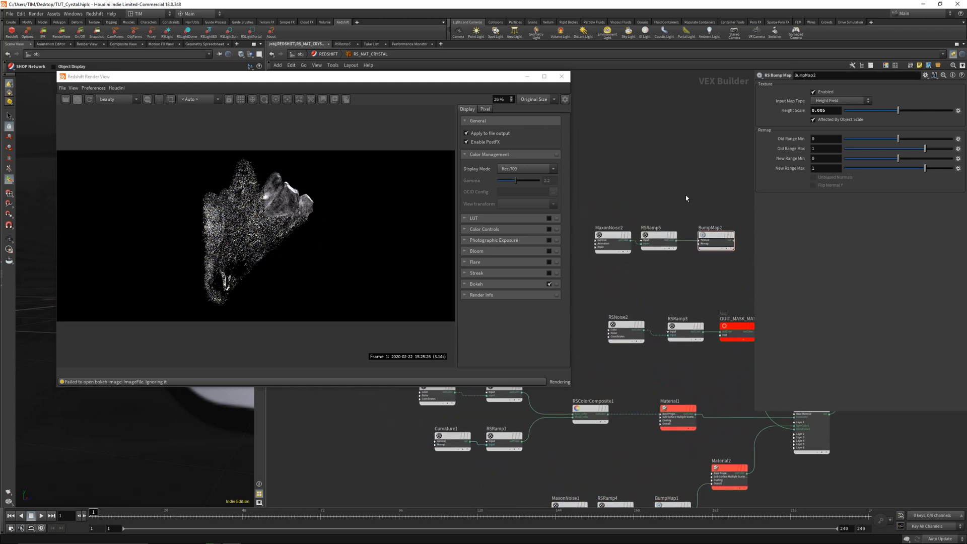
left_click_drag(615, 262, 735, 217)
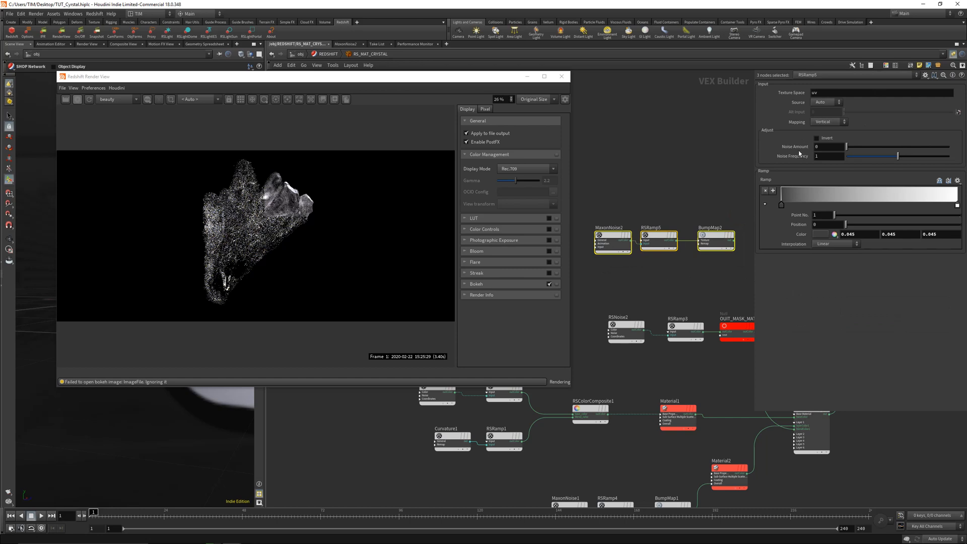
left_click(698, 178)
left_click_drag(599, 173, 489, 484)
Connect BumpMap2's output to Material1's bump input
left_click(523, 483)
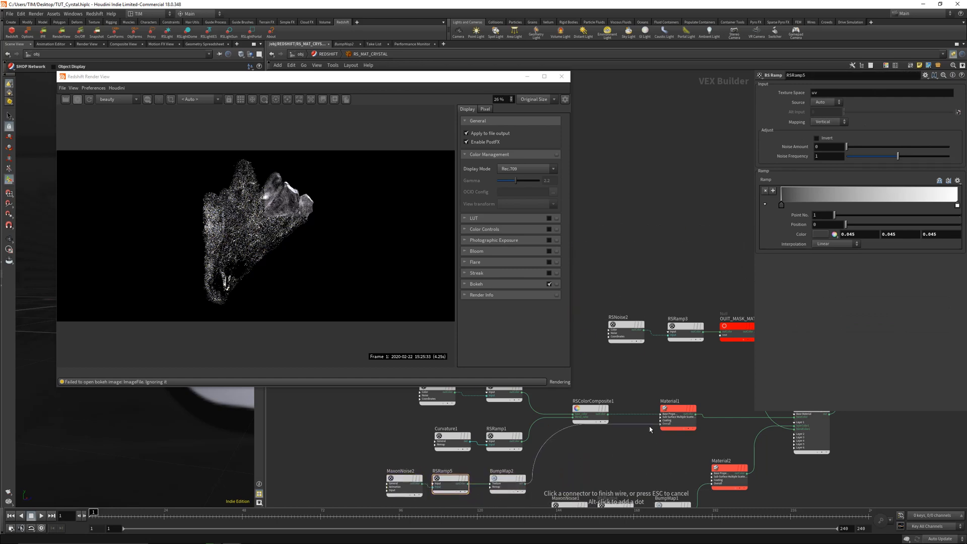
left_click(650, 426)
left_click(668, 463)
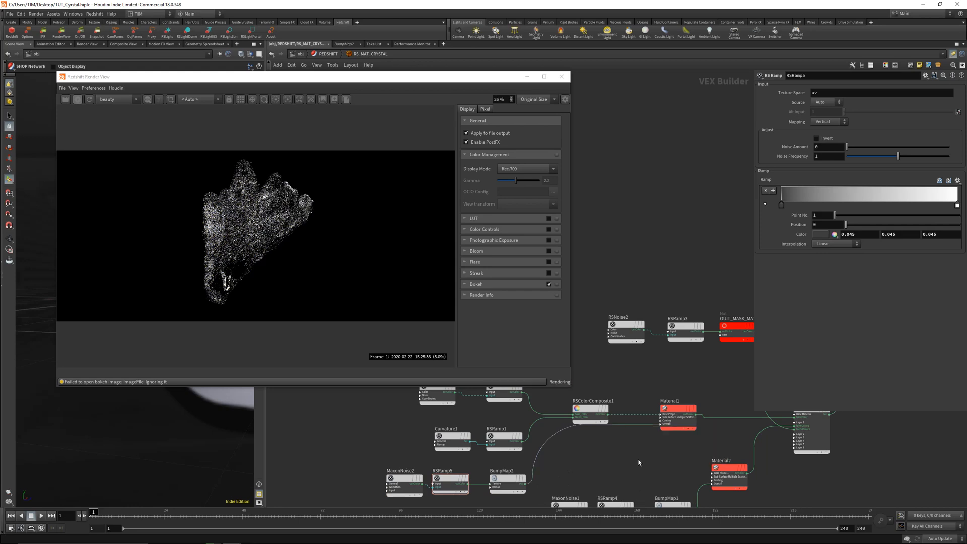
Add an RS Material node in the empty area above OUIT_MASK_MAT_BLENDER
middle_click_drag(628, 458, 602, 428)
scroll(602, 429, "down", 2)
left_click_drag(394, 475, 499, 453)
middle_click_drag(499, 453, 398, 460)
left_click(672, 274)
key("Tab")
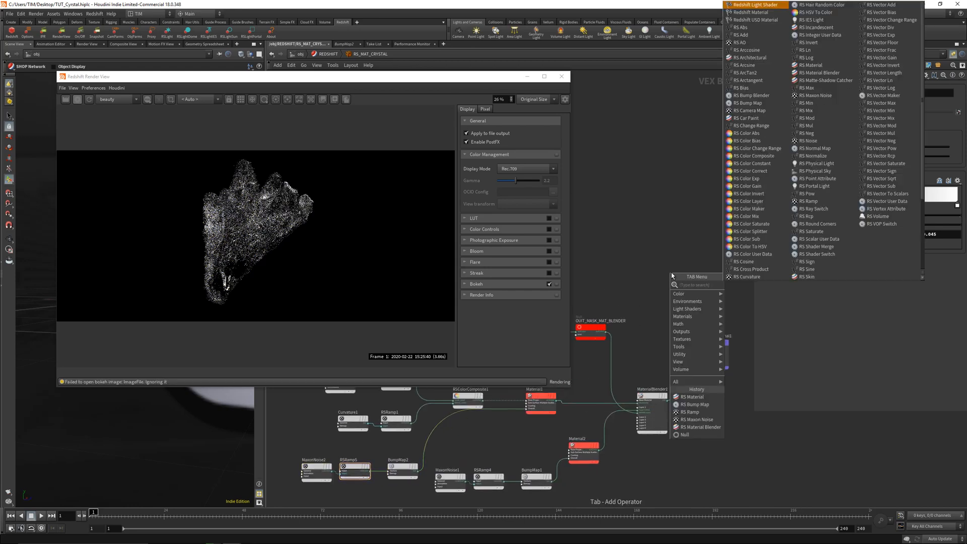
type("rsma")
key("Return")
left_click(628, 268)
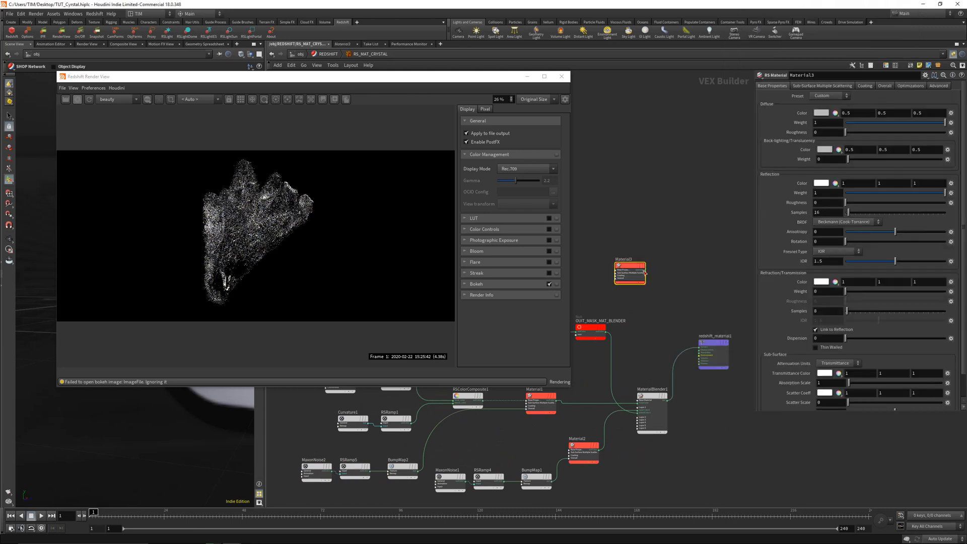
Connect Material3 to redshift_material1's surface input and apply the Glass preset to it
left_click(645, 267)
left_click(714, 347)
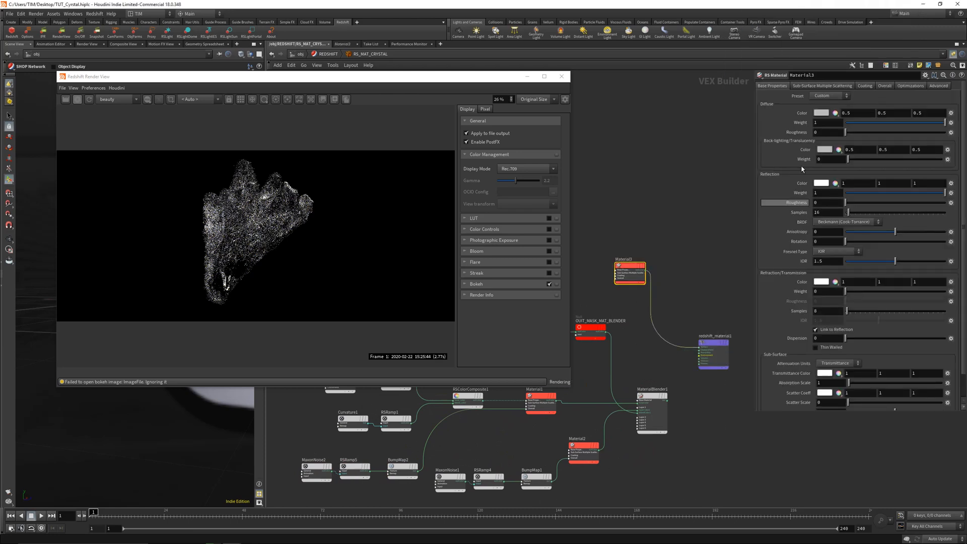
left_click(835, 95)
left_click(826, 130)
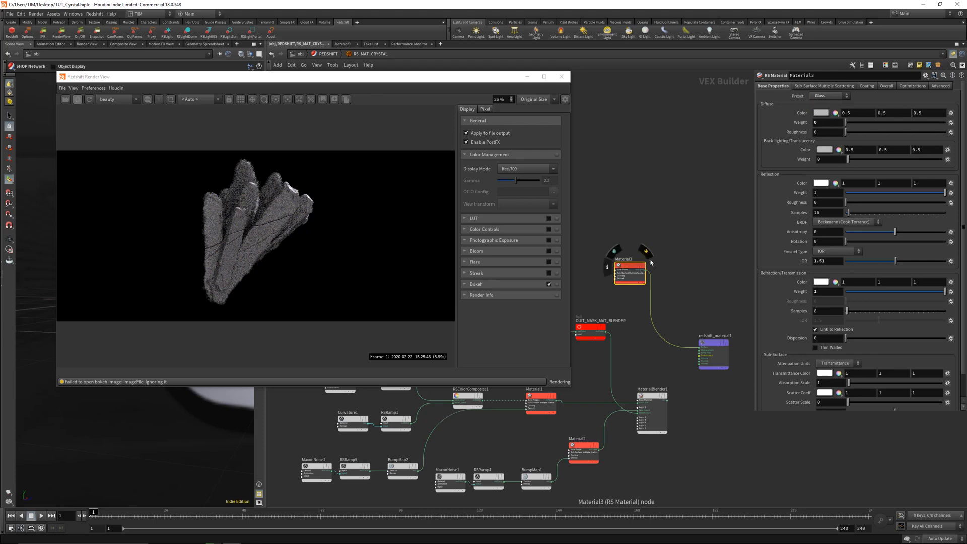
Paste a copy of the noise, ramp and bump map chain beside Material3
scroll(666, 250, "down", 2)
middle_click_drag(649, 279, 712, 260)
left_click_drag(404, 437, 533, 407)
middle_click_drag(534, 406, 512, 448)
key("ctrl+c")
key("ctrl+v")
scroll(638, 276, "up", 2)
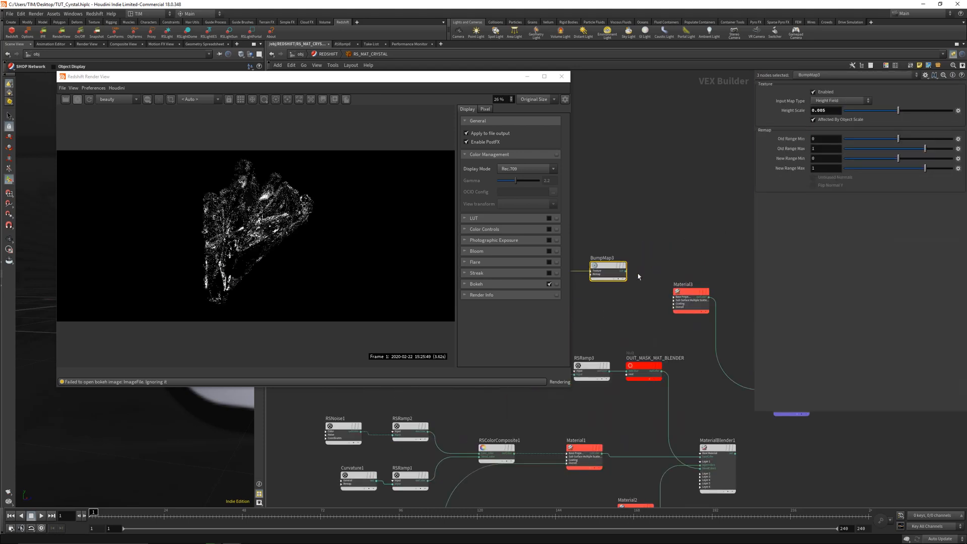
Connect BumpMap3's output to Material3's bump input
left_click(637, 276)
left_click_drag(628, 274, 674, 309)
left_click(682, 338)
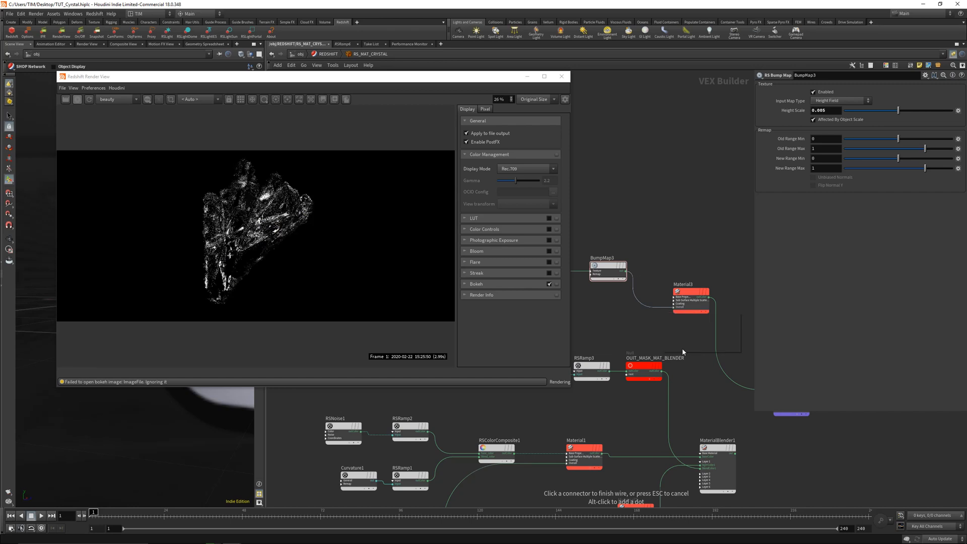
Examine the bumped glass on the crystal tips in a zoomed render region
scroll(644, 225, "up", 2)
scroll(302, 181, "up", 5)
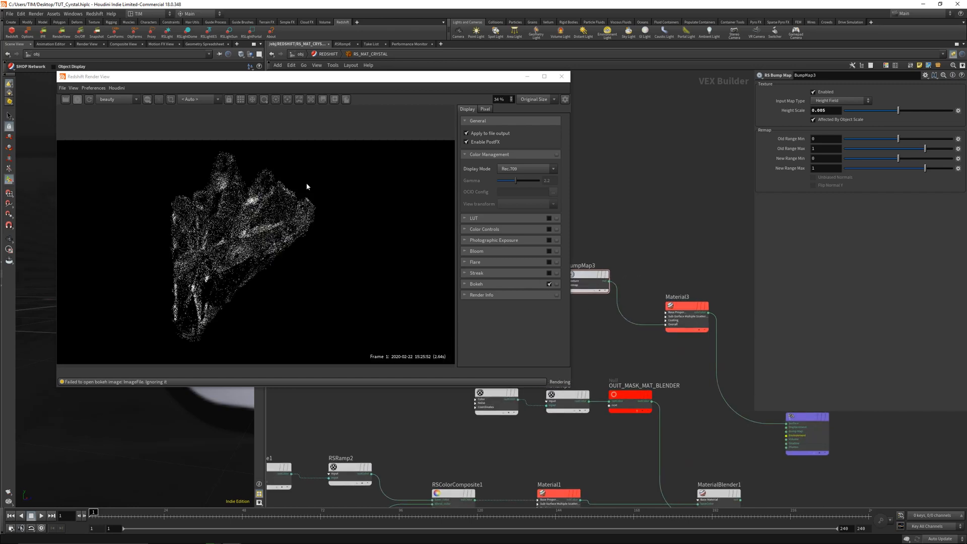
scroll(286, 209, "up", 4)
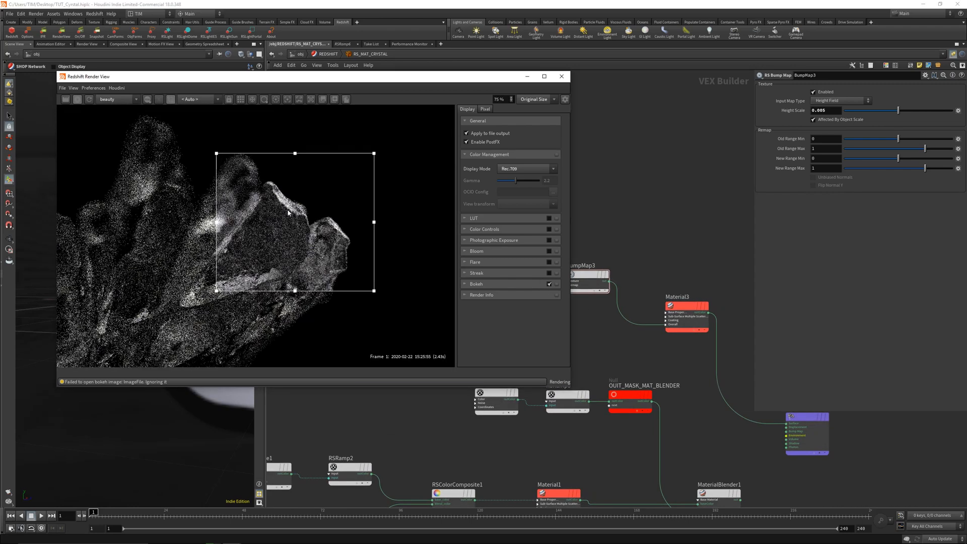
scroll(284, 237, "down", 2)
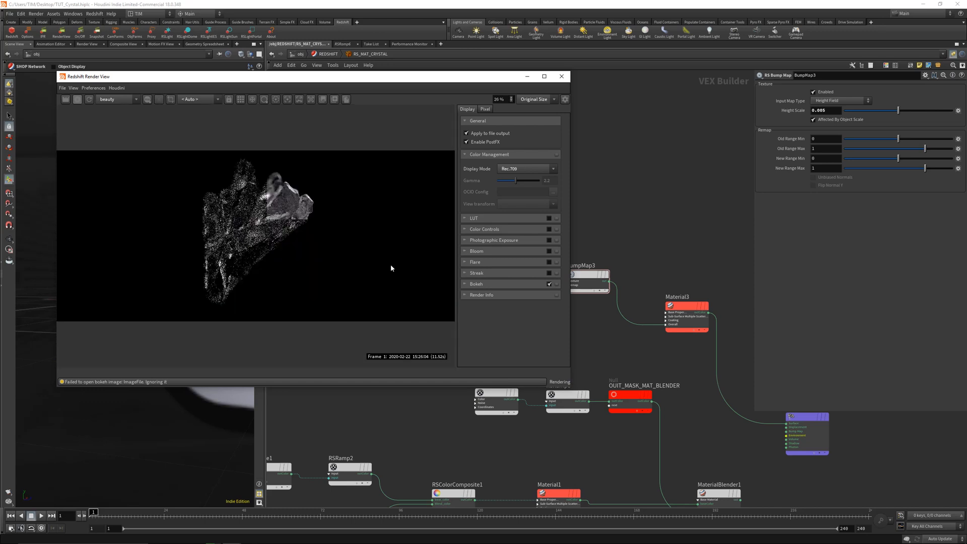
Delete BumpMap3 and Material3 and reconnect MaterialBlender1 to redshift_material1's surface input
mouse_move(570, 274)
left_mouse_down()
mouse_move(608, 277)
mouse_move(546, 302)
mouse_move(566, 292)
left_mouse_up()
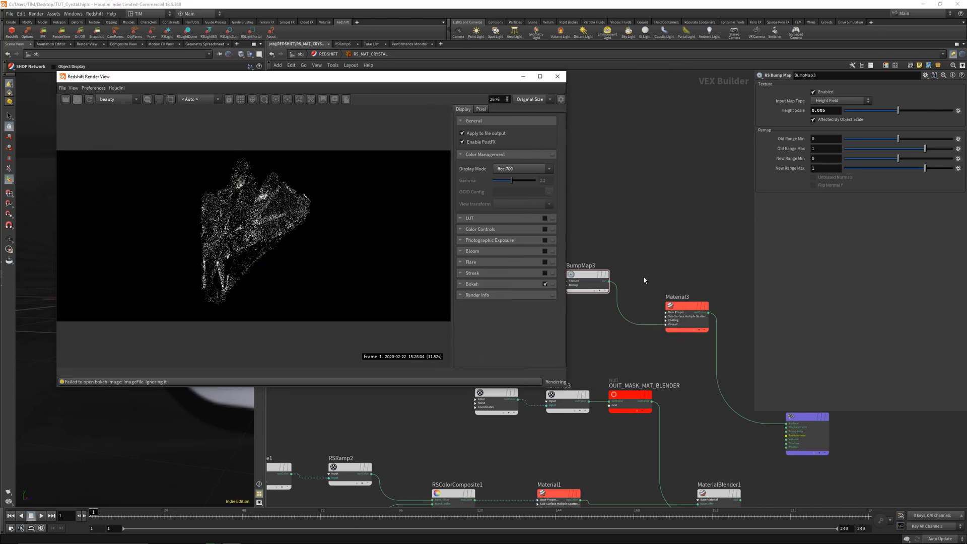
left_click_drag(692, 352, 603, 250)
key("Delete")
scroll(638, 273, "down", 3)
middle_click_drag(657, 363, 659, 245)
scroll(705, 279, "up", 2)
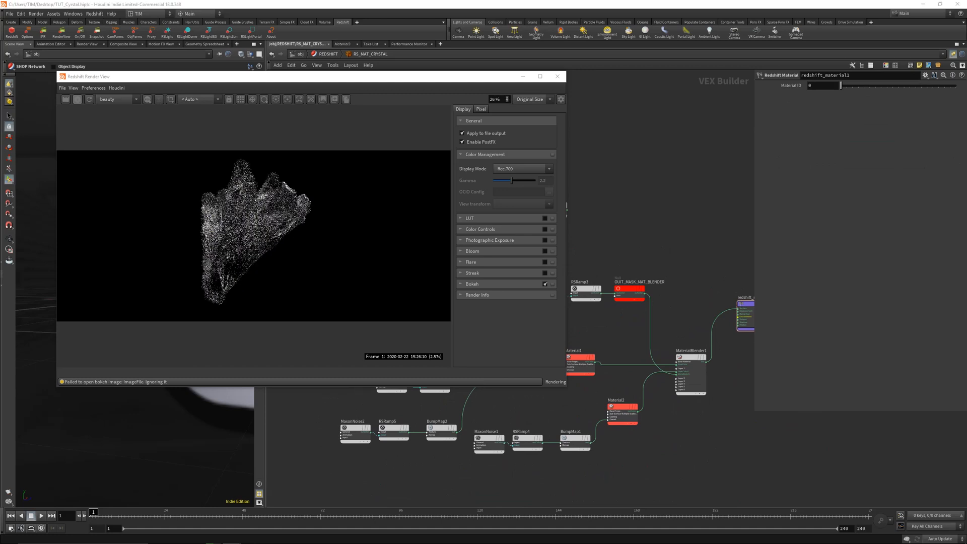
Move redshift_material1 down so that it lines up with MaterialBlender1
middle_click_drag(724, 285, 659, 281)
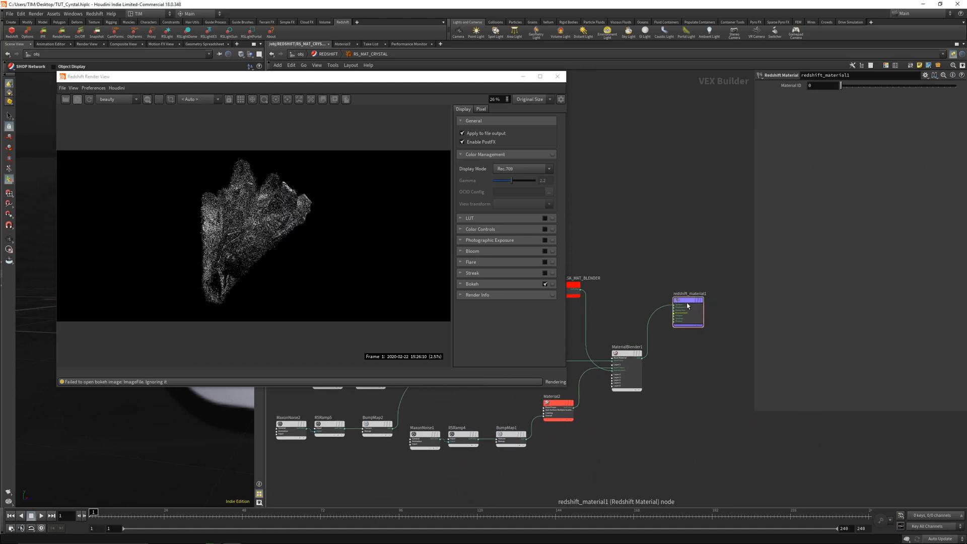
left_click_drag(685, 302, 689, 356)
middle_click_drag(630, 315, 697, 307)
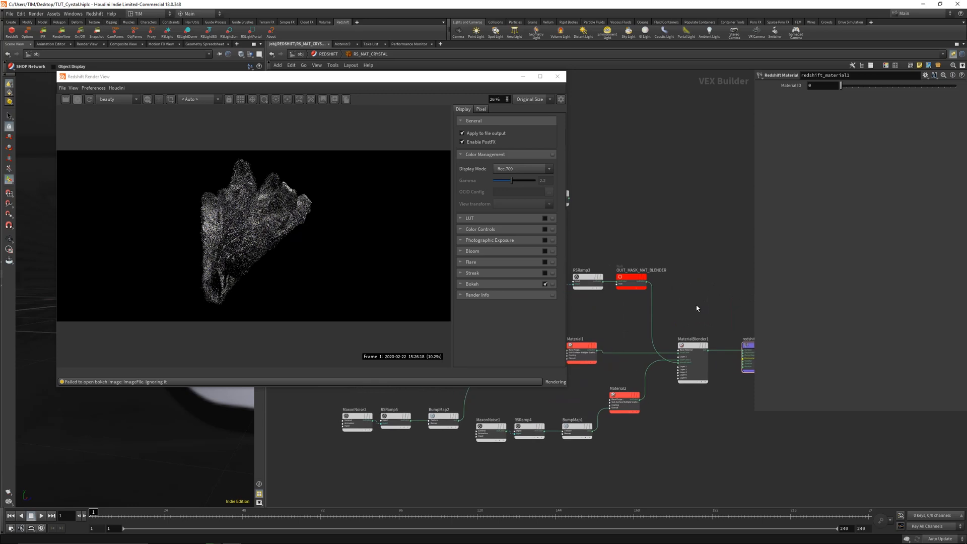
Switch the render preview to fixed scaling at 50% and inspect the blended crystal material up close
left_click(536, 99)
left_click(529, 117)
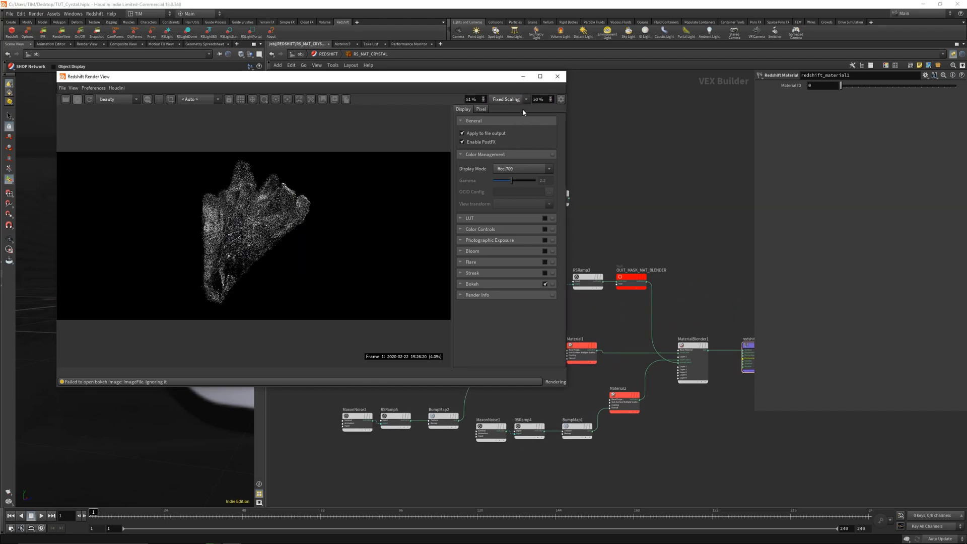
left_click_drag(296, 85, 355, 104)
scroll(336, 217, "up", 5)
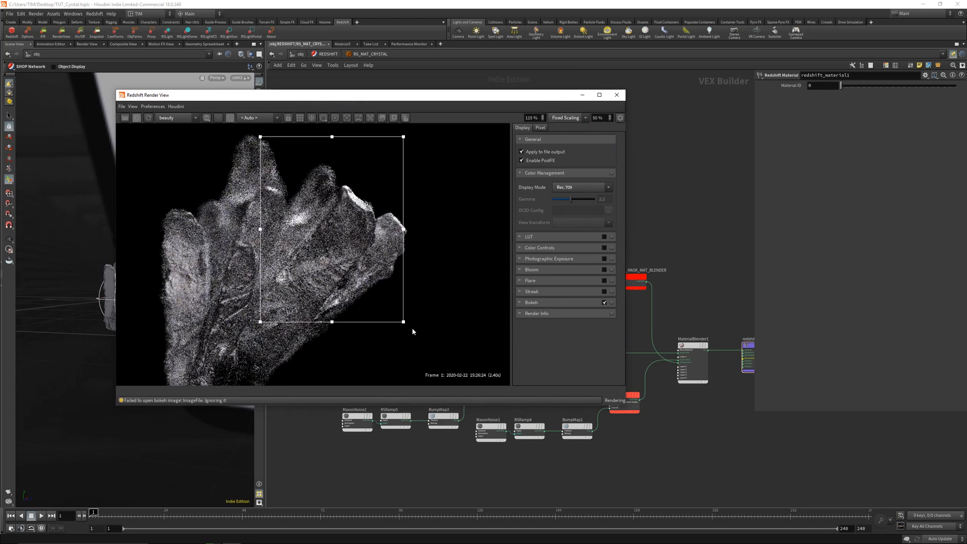
scroll(372, 253, "down", 5)
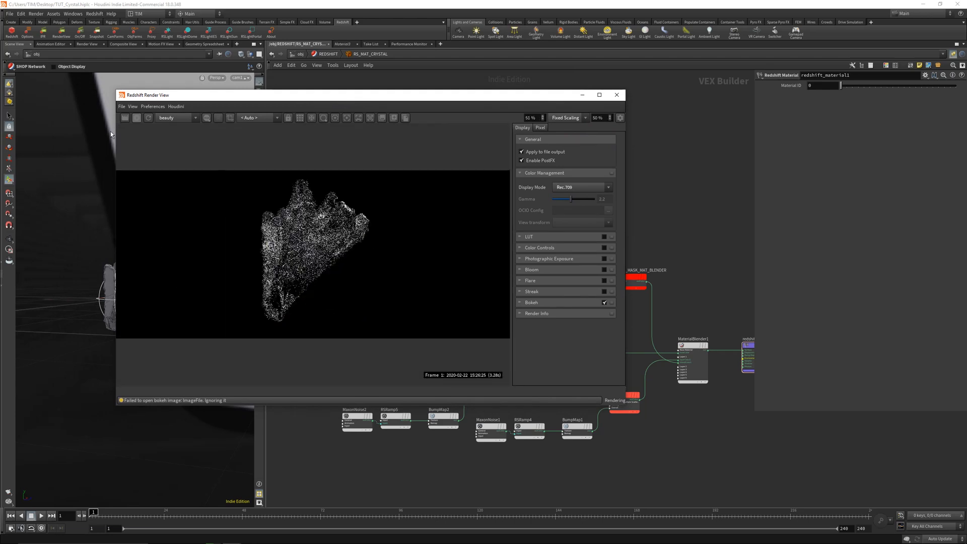
Widen the Redshift Render View window, check the full crystal cluster in it and close the window
left_click_drag(116, 133, 39, 130)
left_click_drag(187, 96, 216, 86)
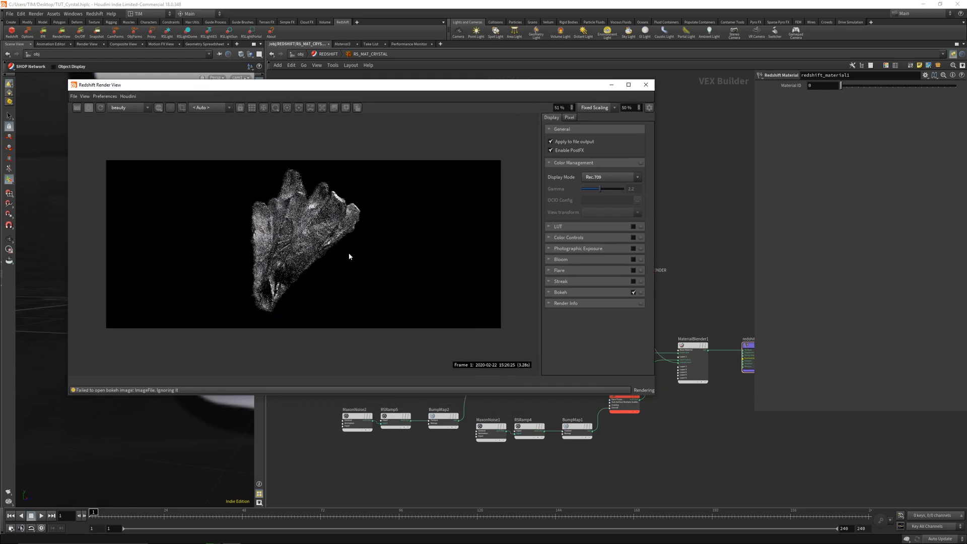
scroll(349, 256, "up", 1)
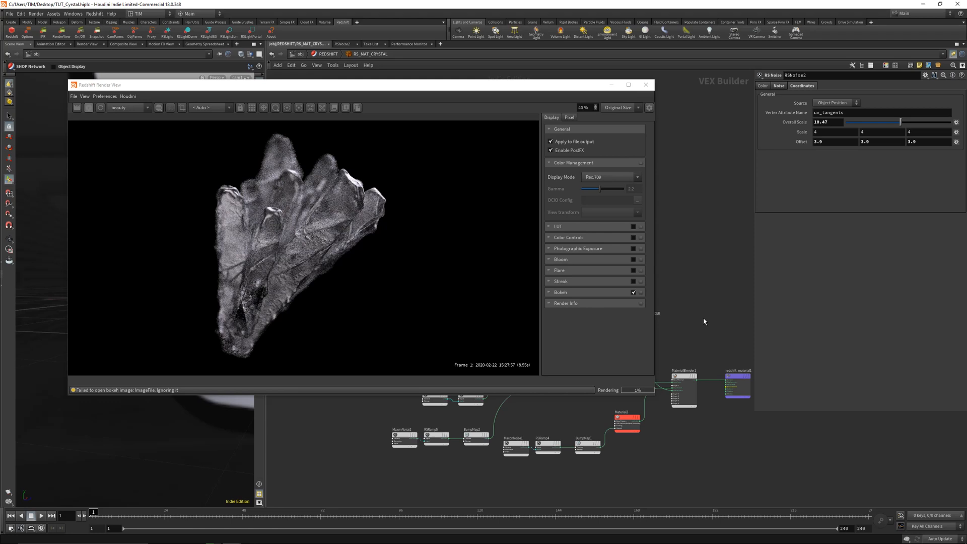
left_click(646, 84)
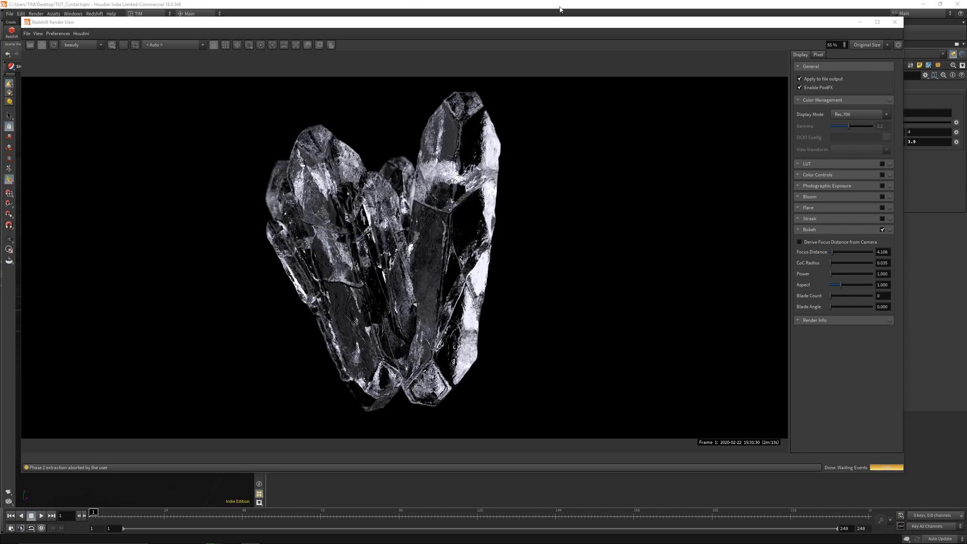
Reposition the render window and examine the final crystal render's surface detail and depth of field
left_click_drag(711, 25, 385, 188)
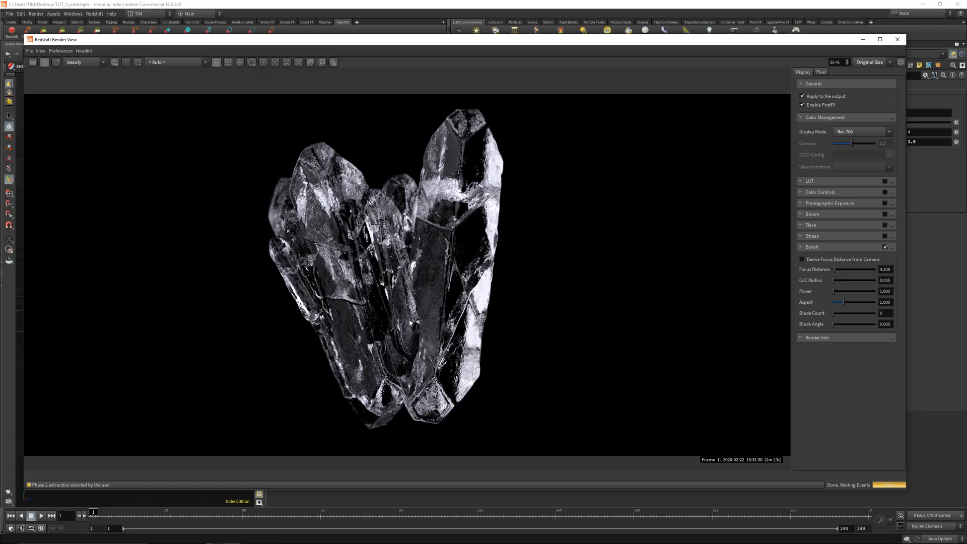
scroll(415, 272, "up", 2)
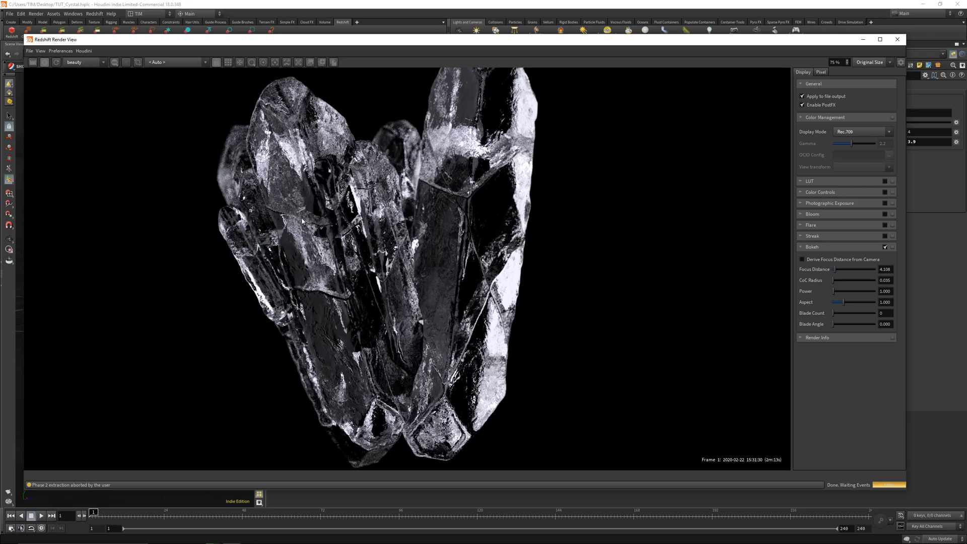
scroll(429, 347, "down", 2)
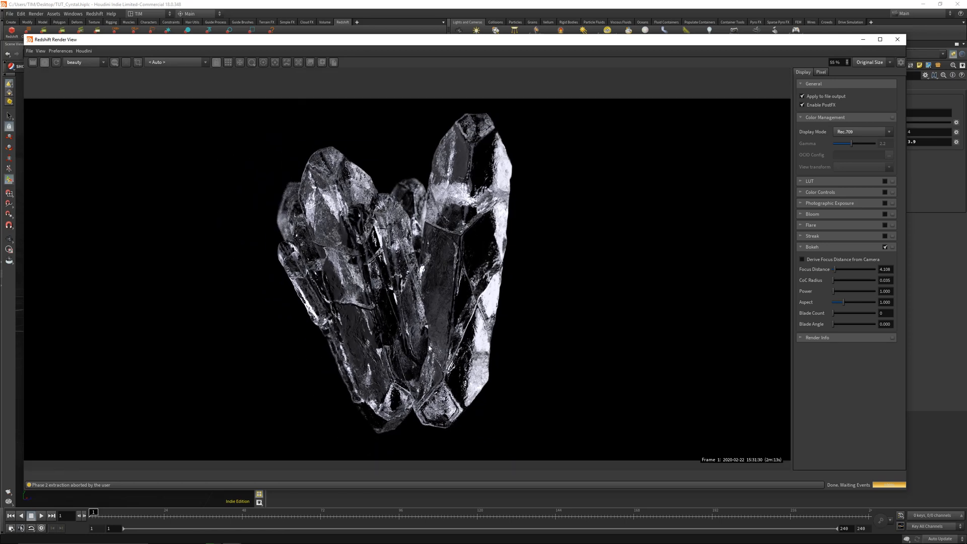